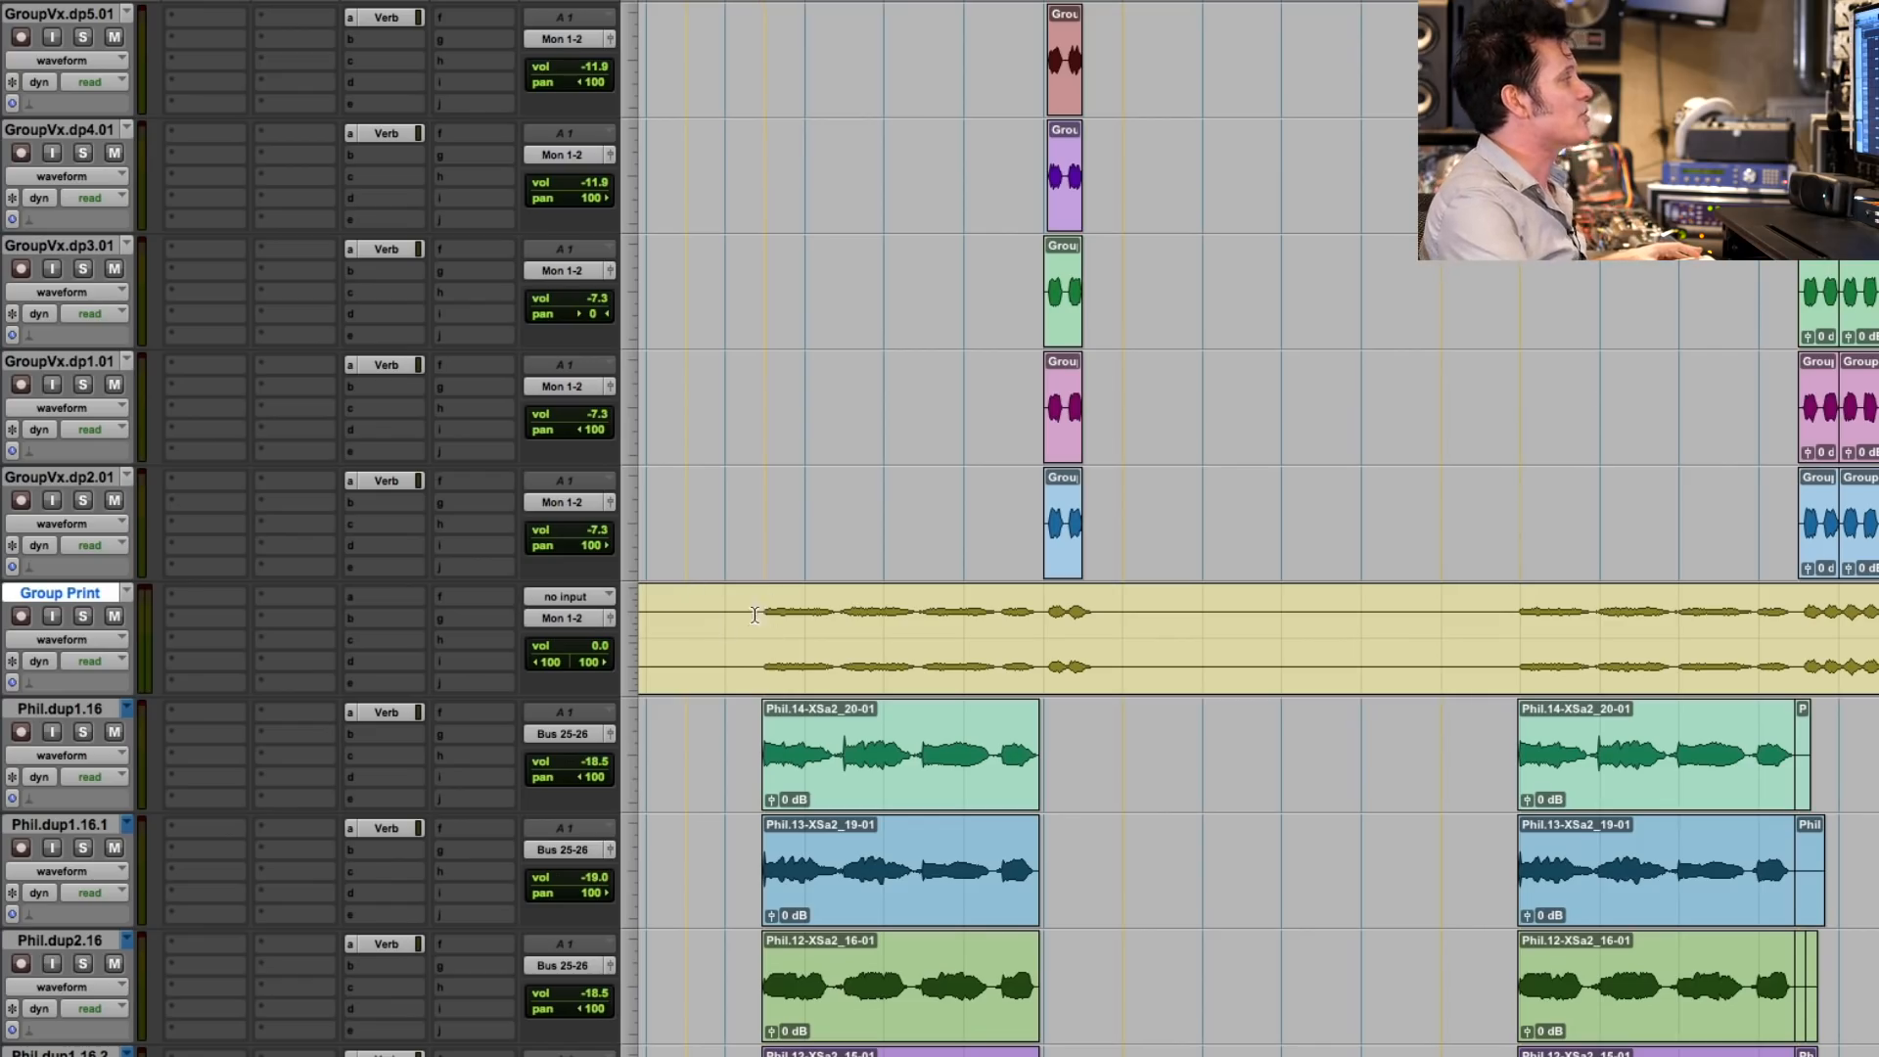
- Play the group vocal passage on the Group Print track
key("space")
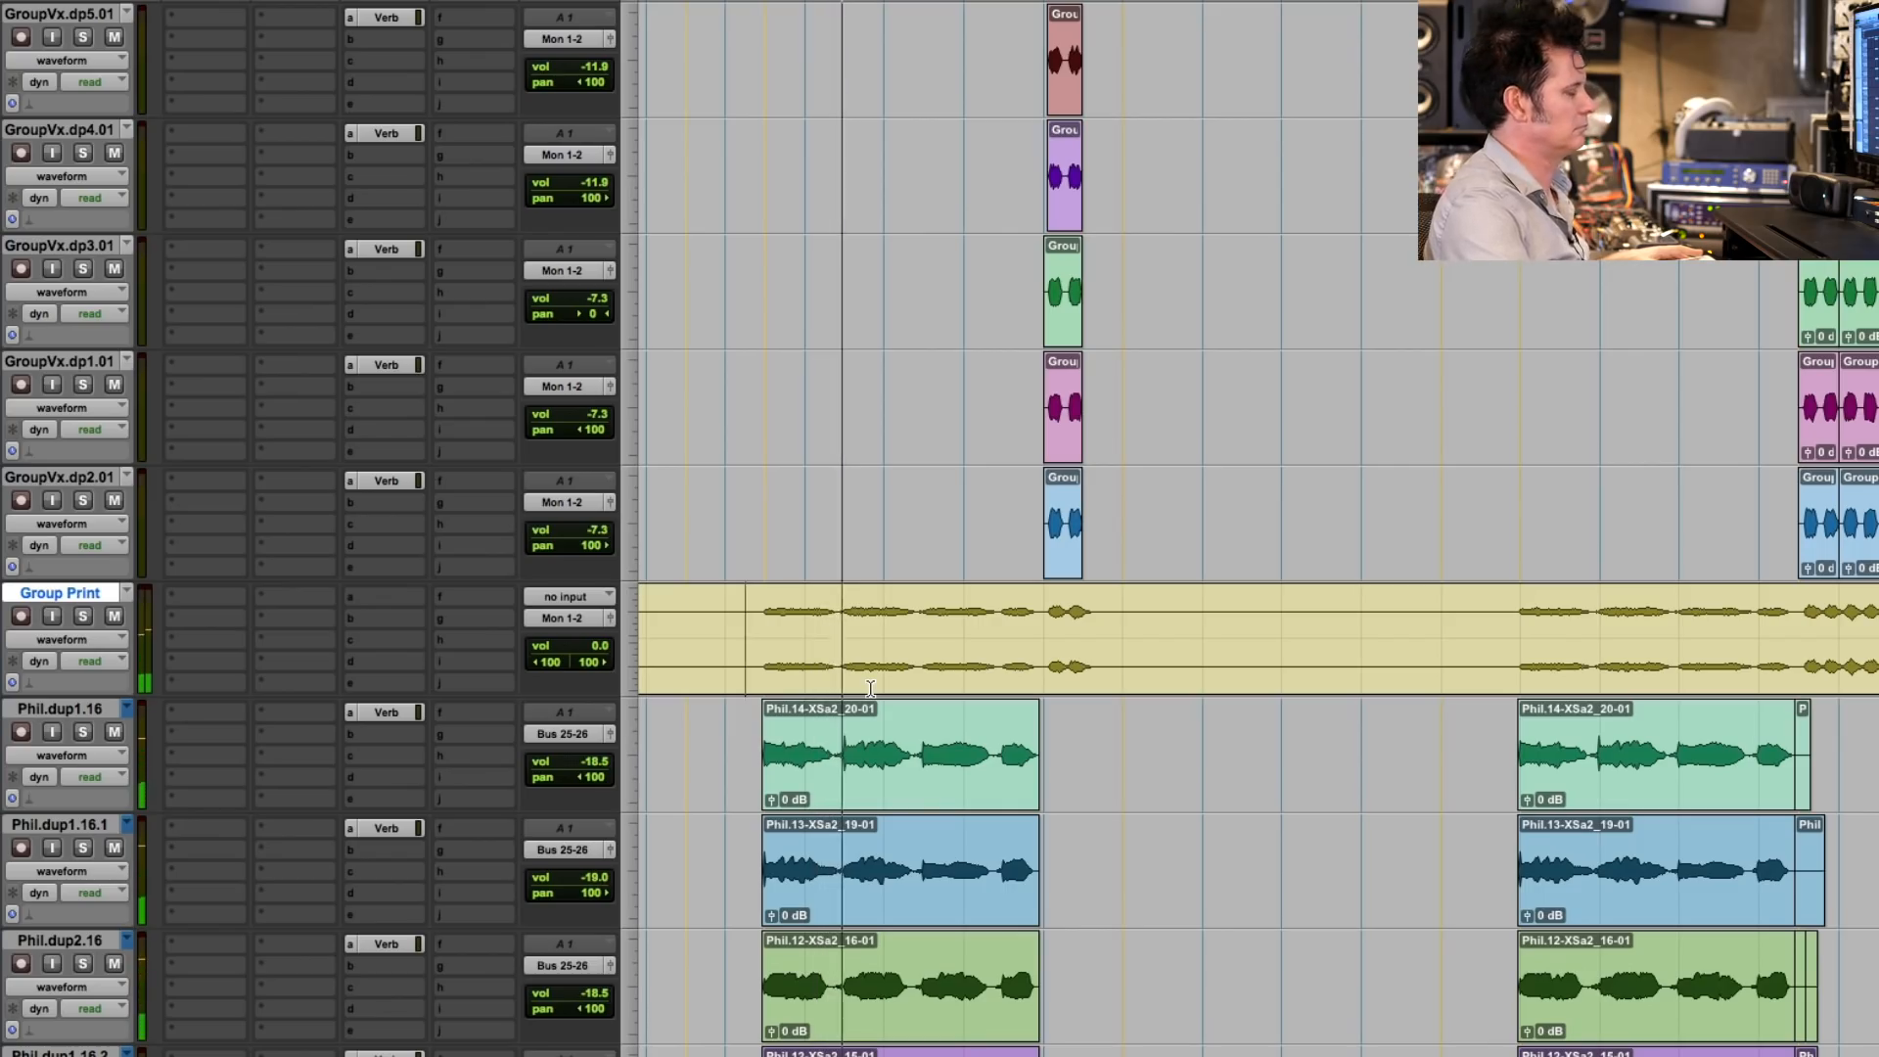
left_click_drag(740, 652, 1337, 653)
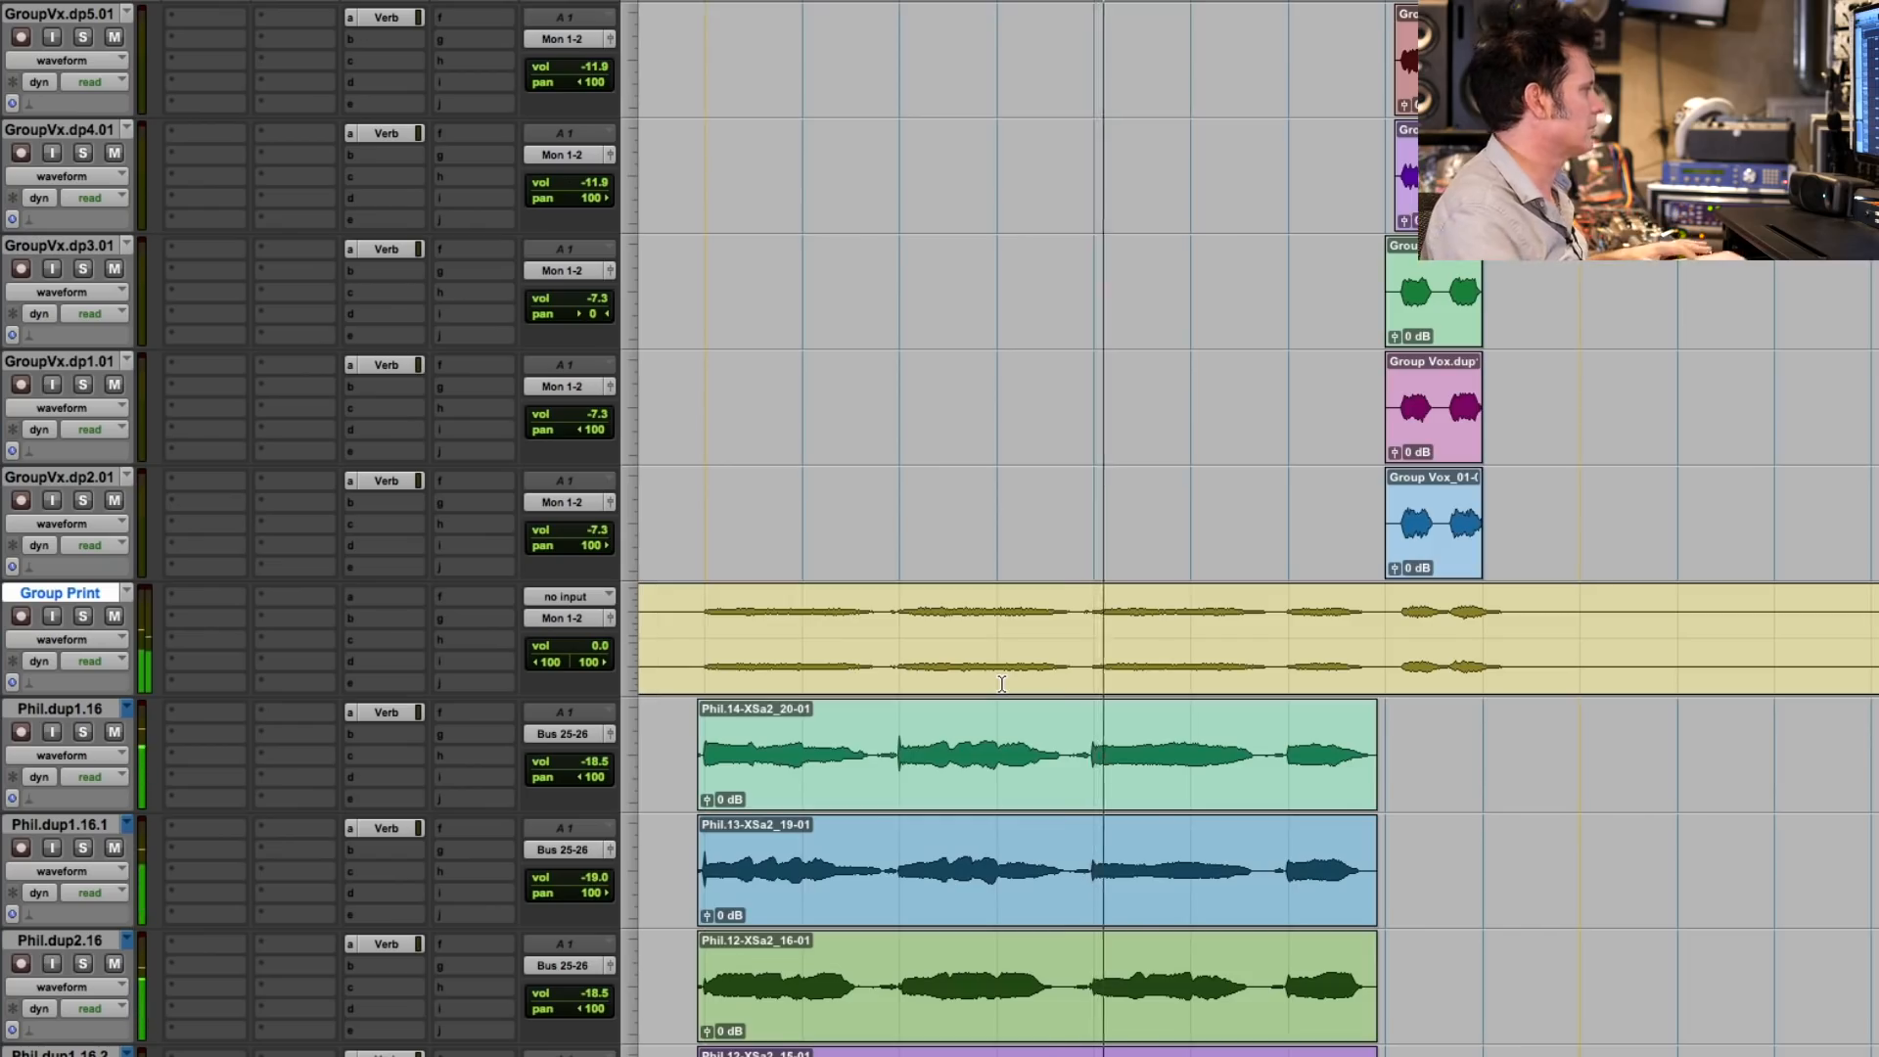
key("r")
key("r")
left_click_drag(872, 773, 1476, 739)
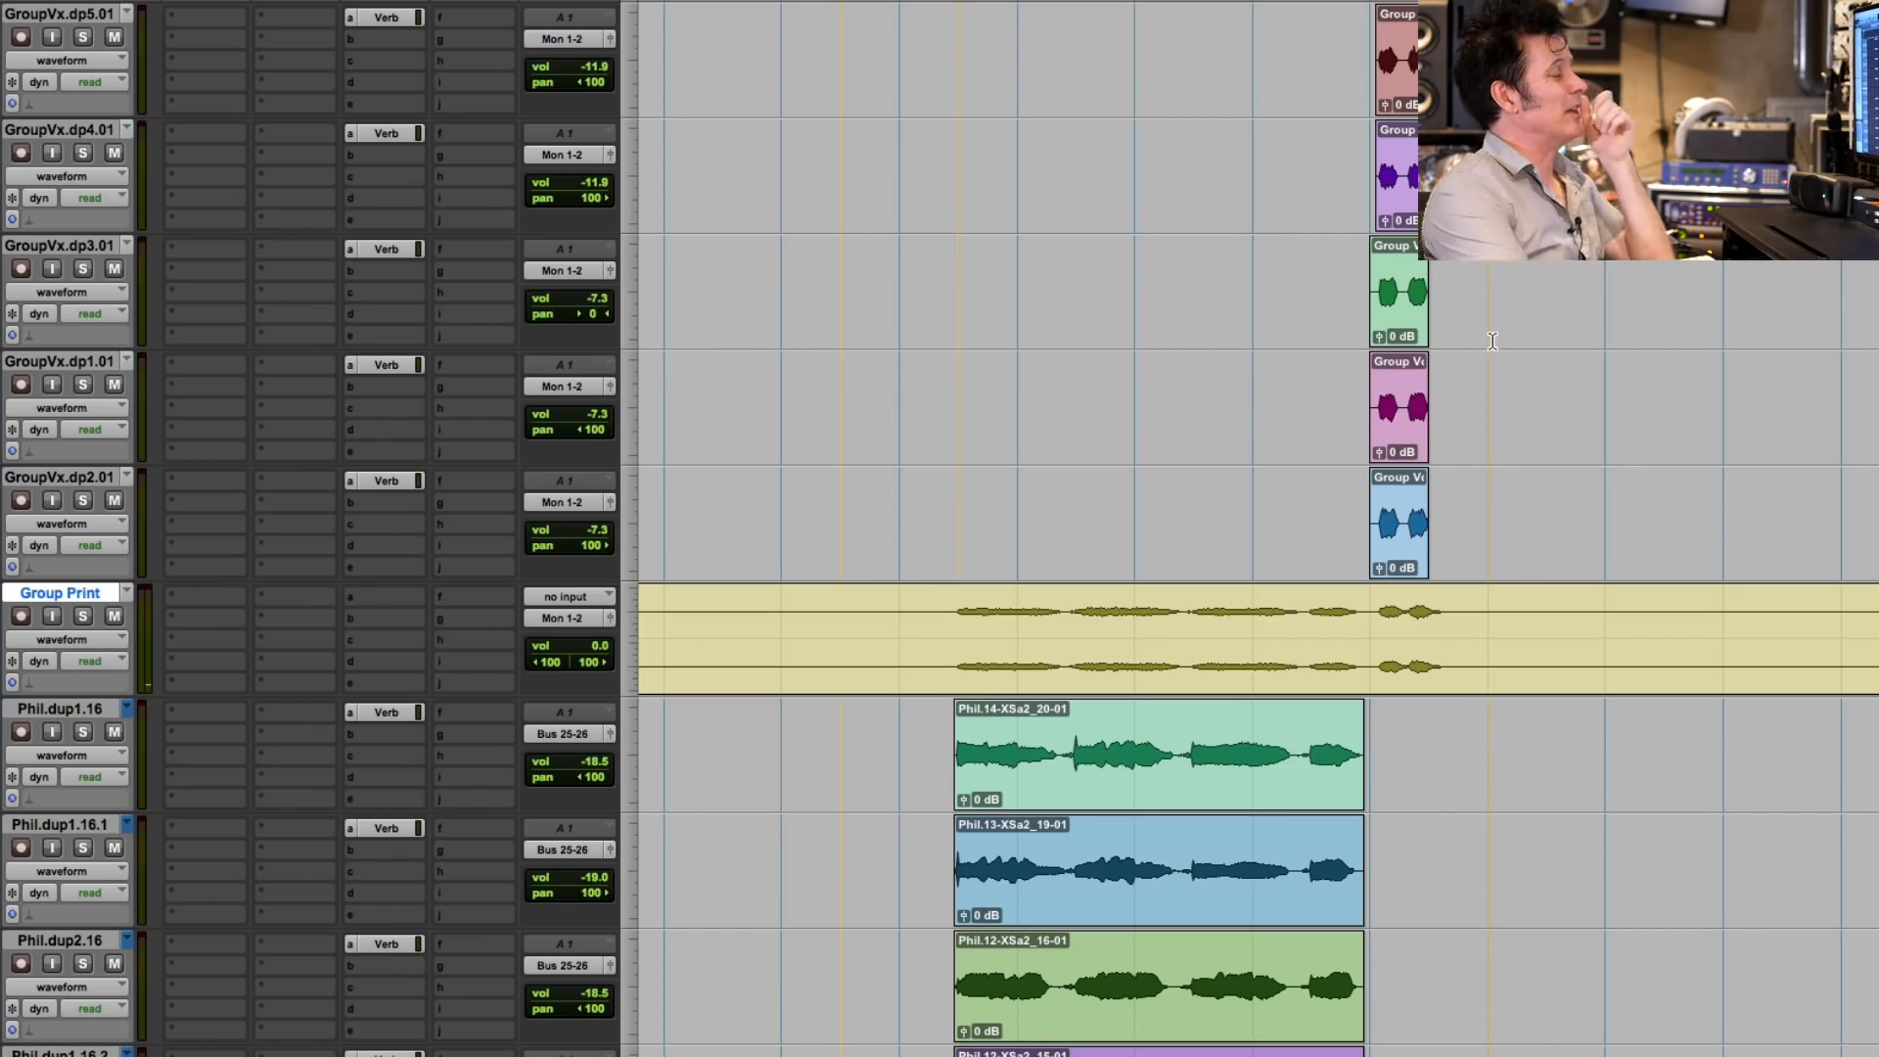
- Solo the Bass Print track and play it through the end of the Mando and Ook clips
scroll(1489, 366, "up", 10)
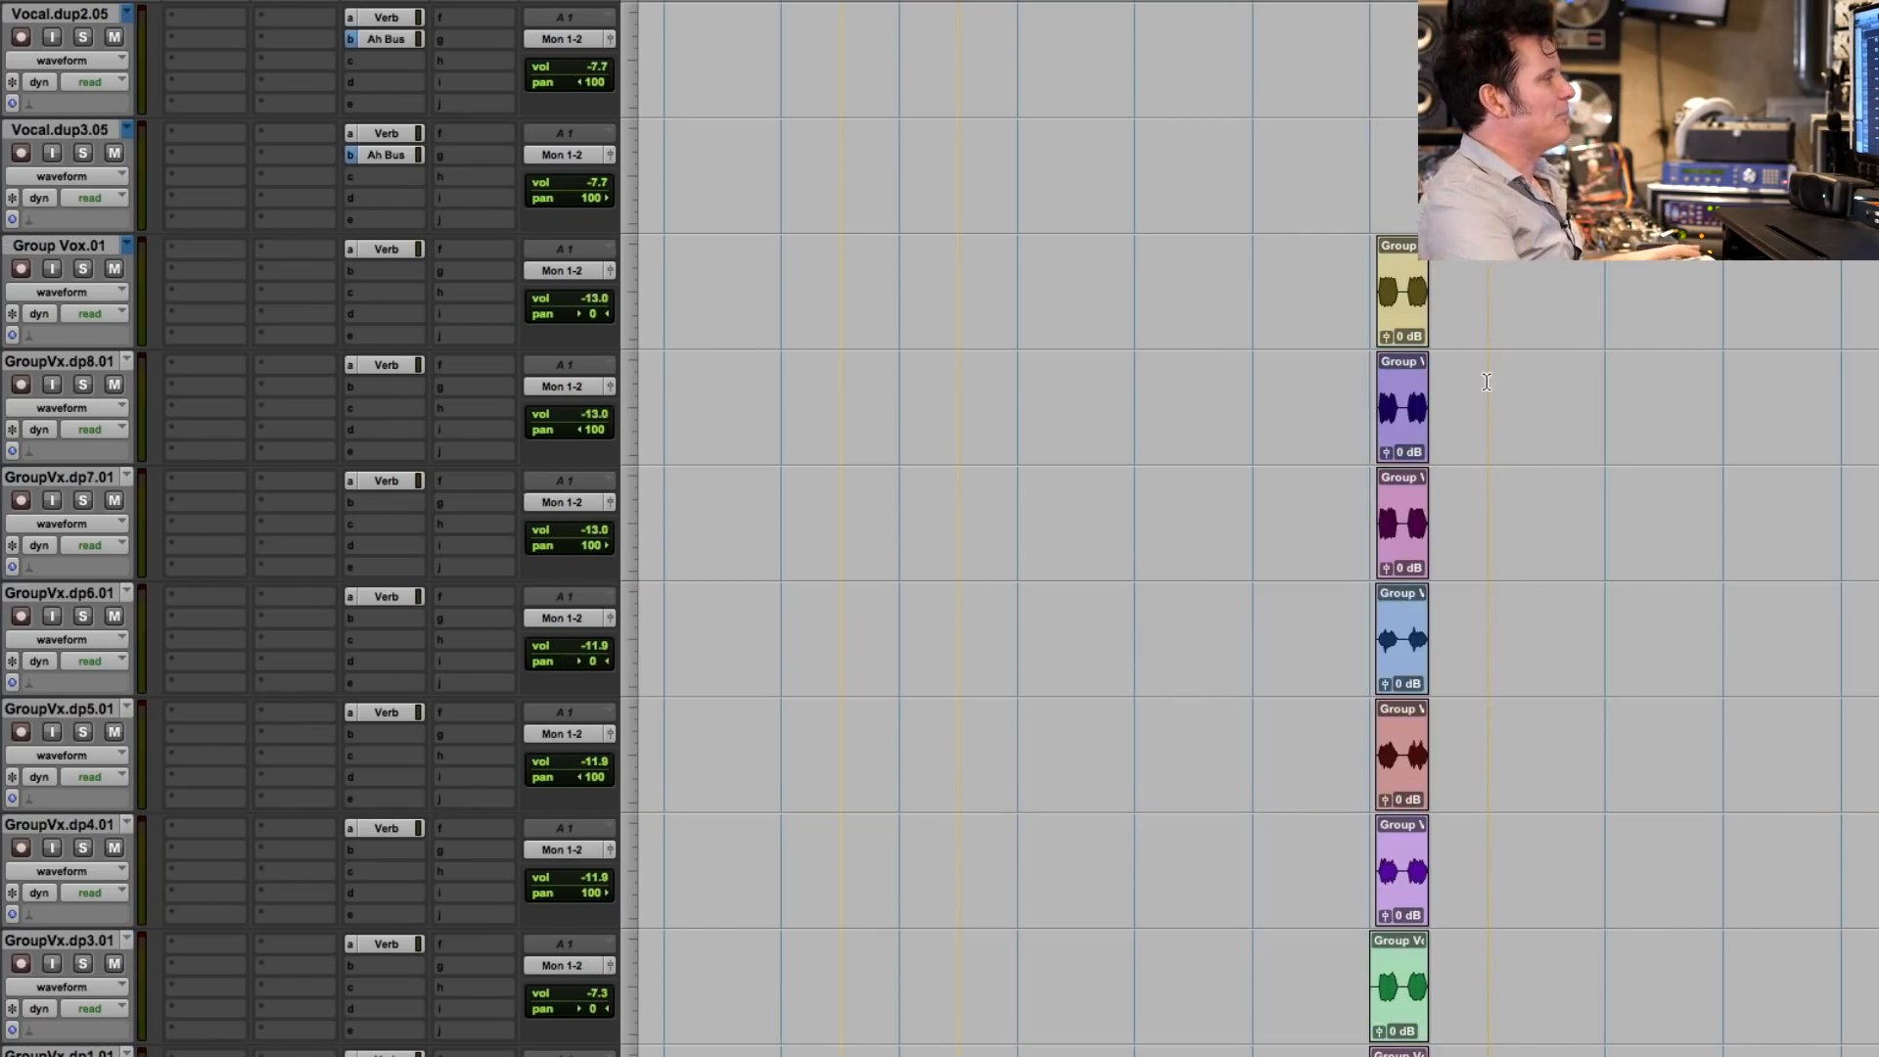
scroll(1483, 407, "up", 5)
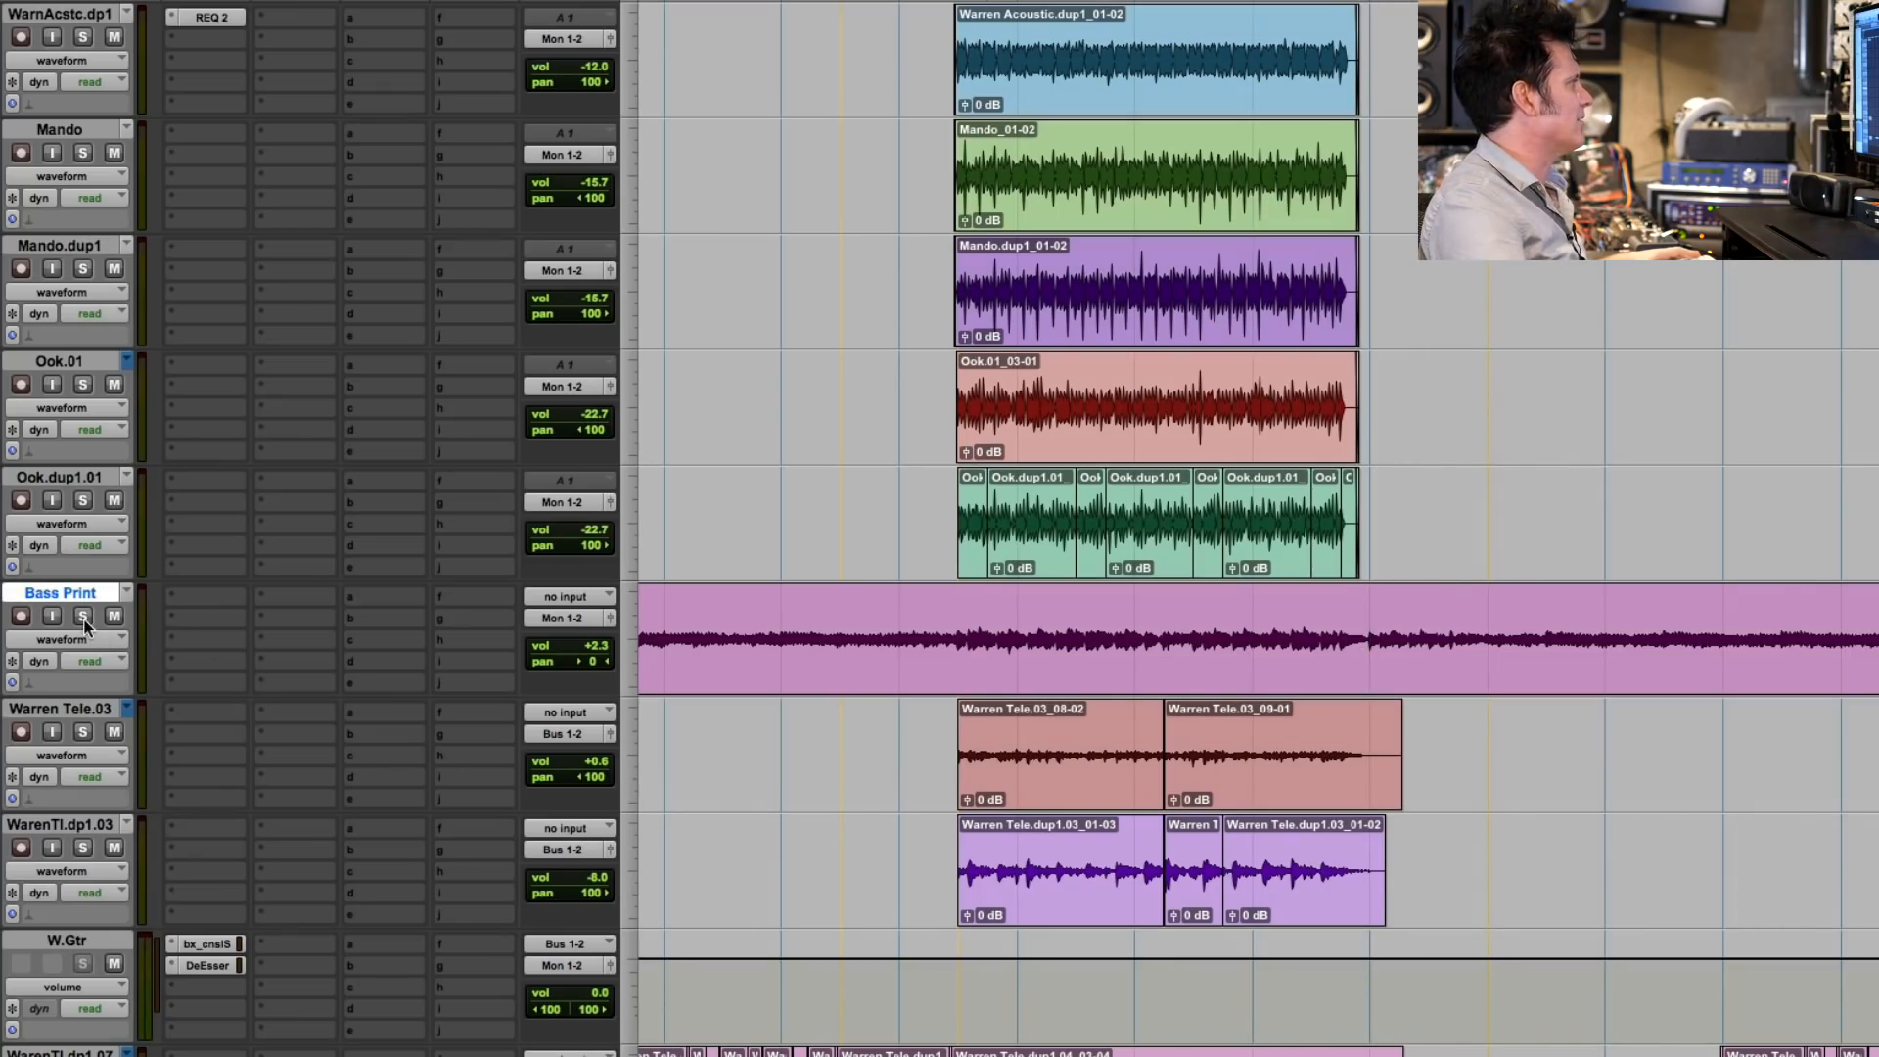
key("space")
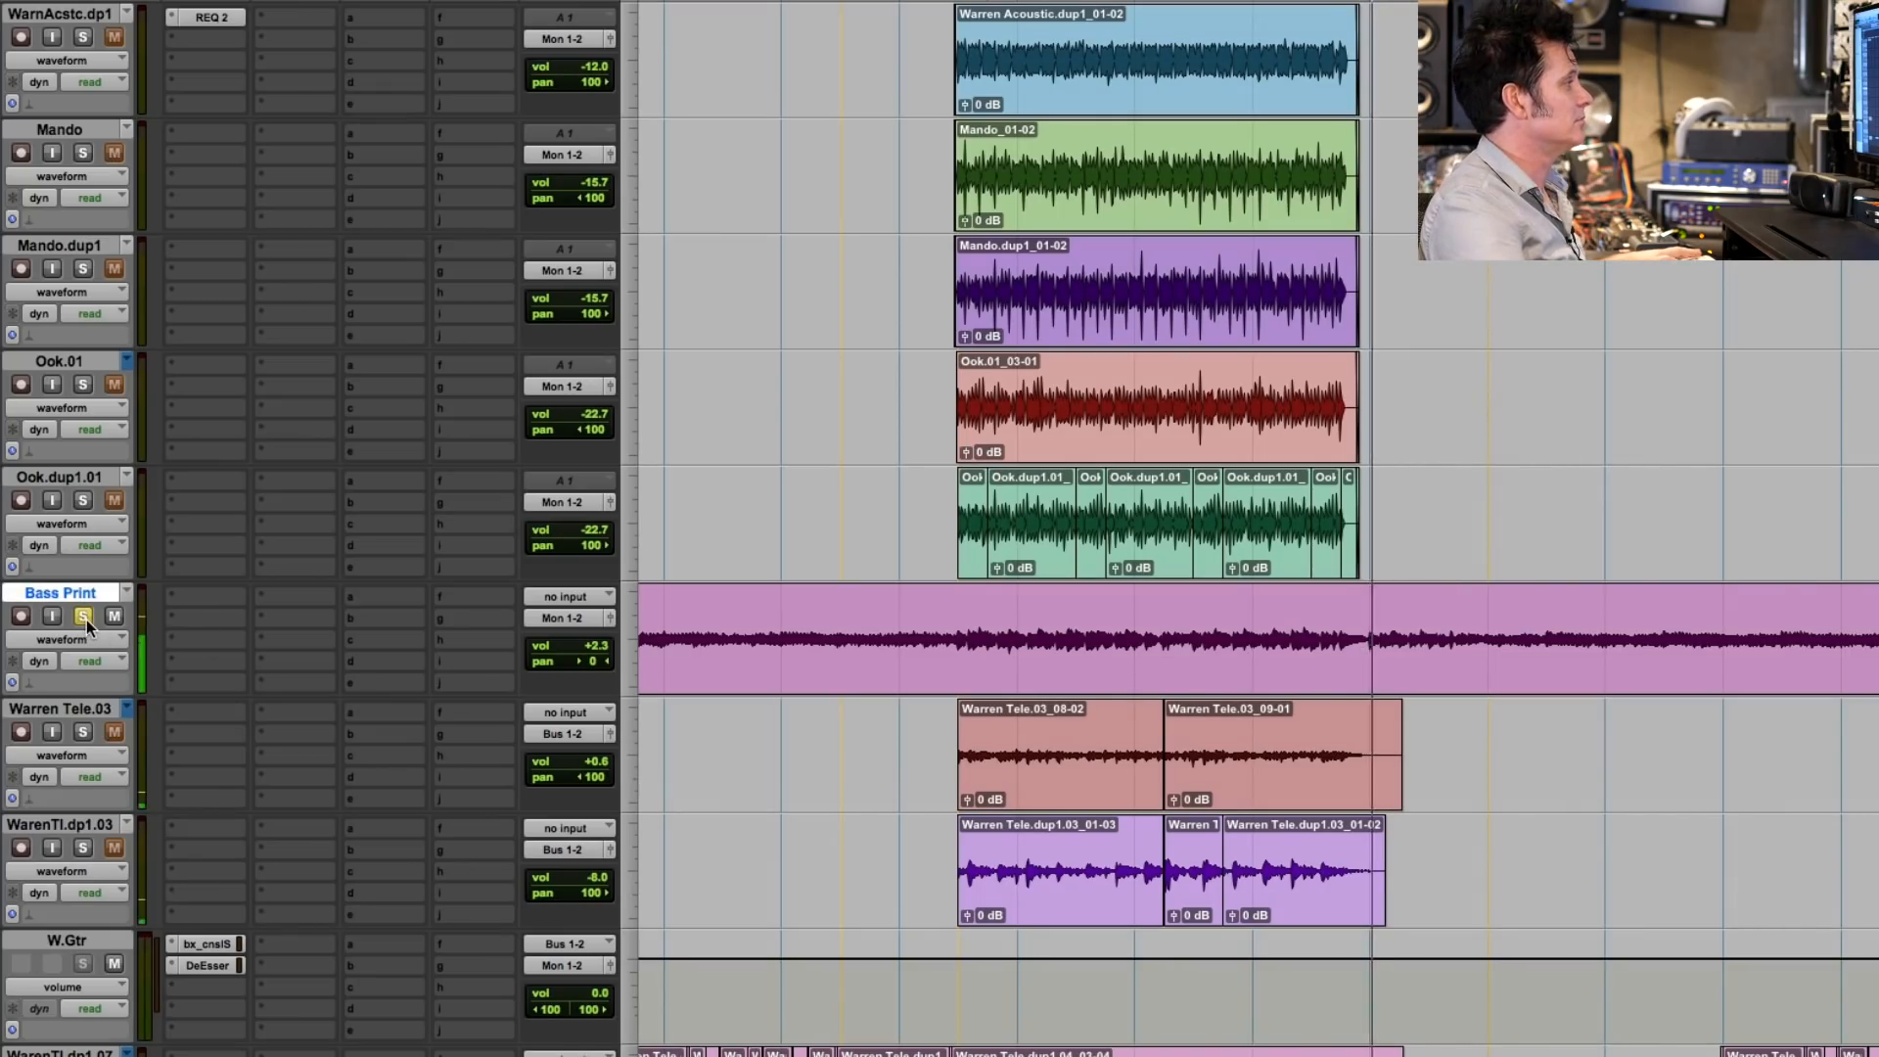
- Audition the Bass Print track in solo from just past the end of the Warren Tele clips, and clear the solo
left_click(1320, 685)
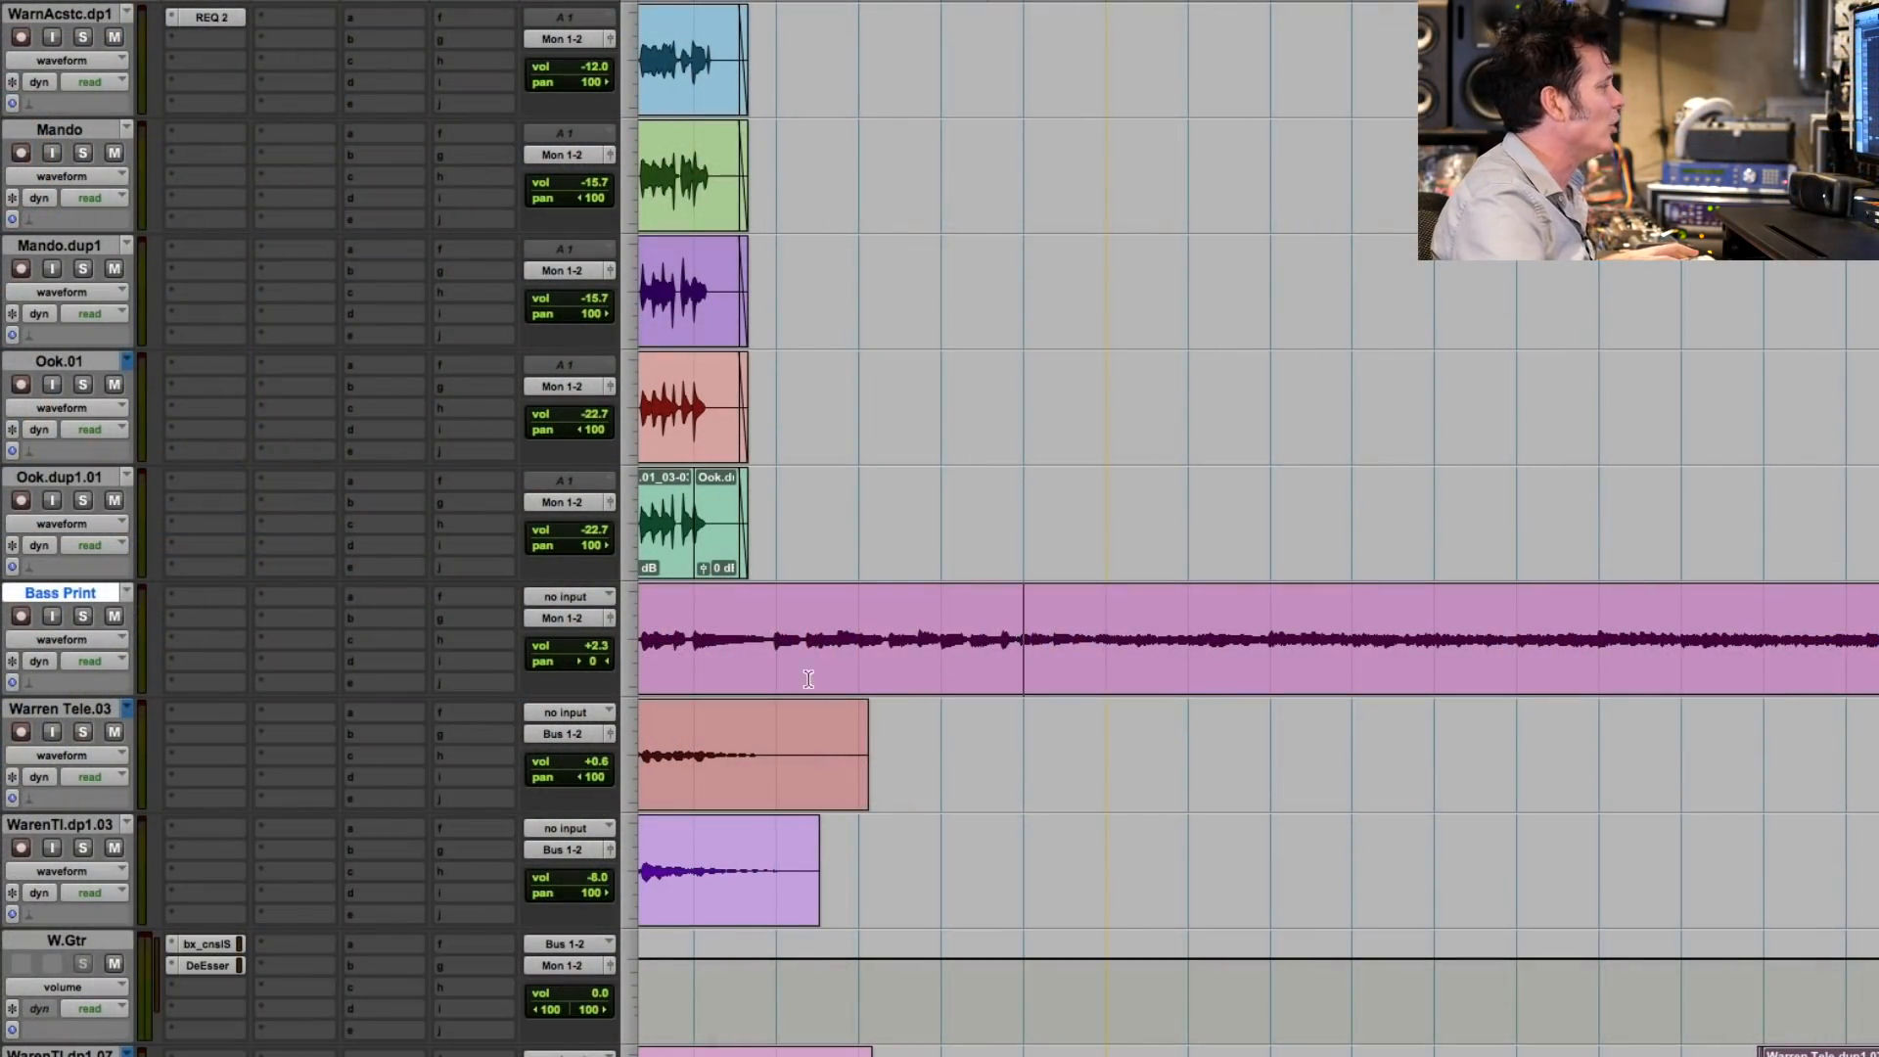
left_click(83, 616)
key("space")
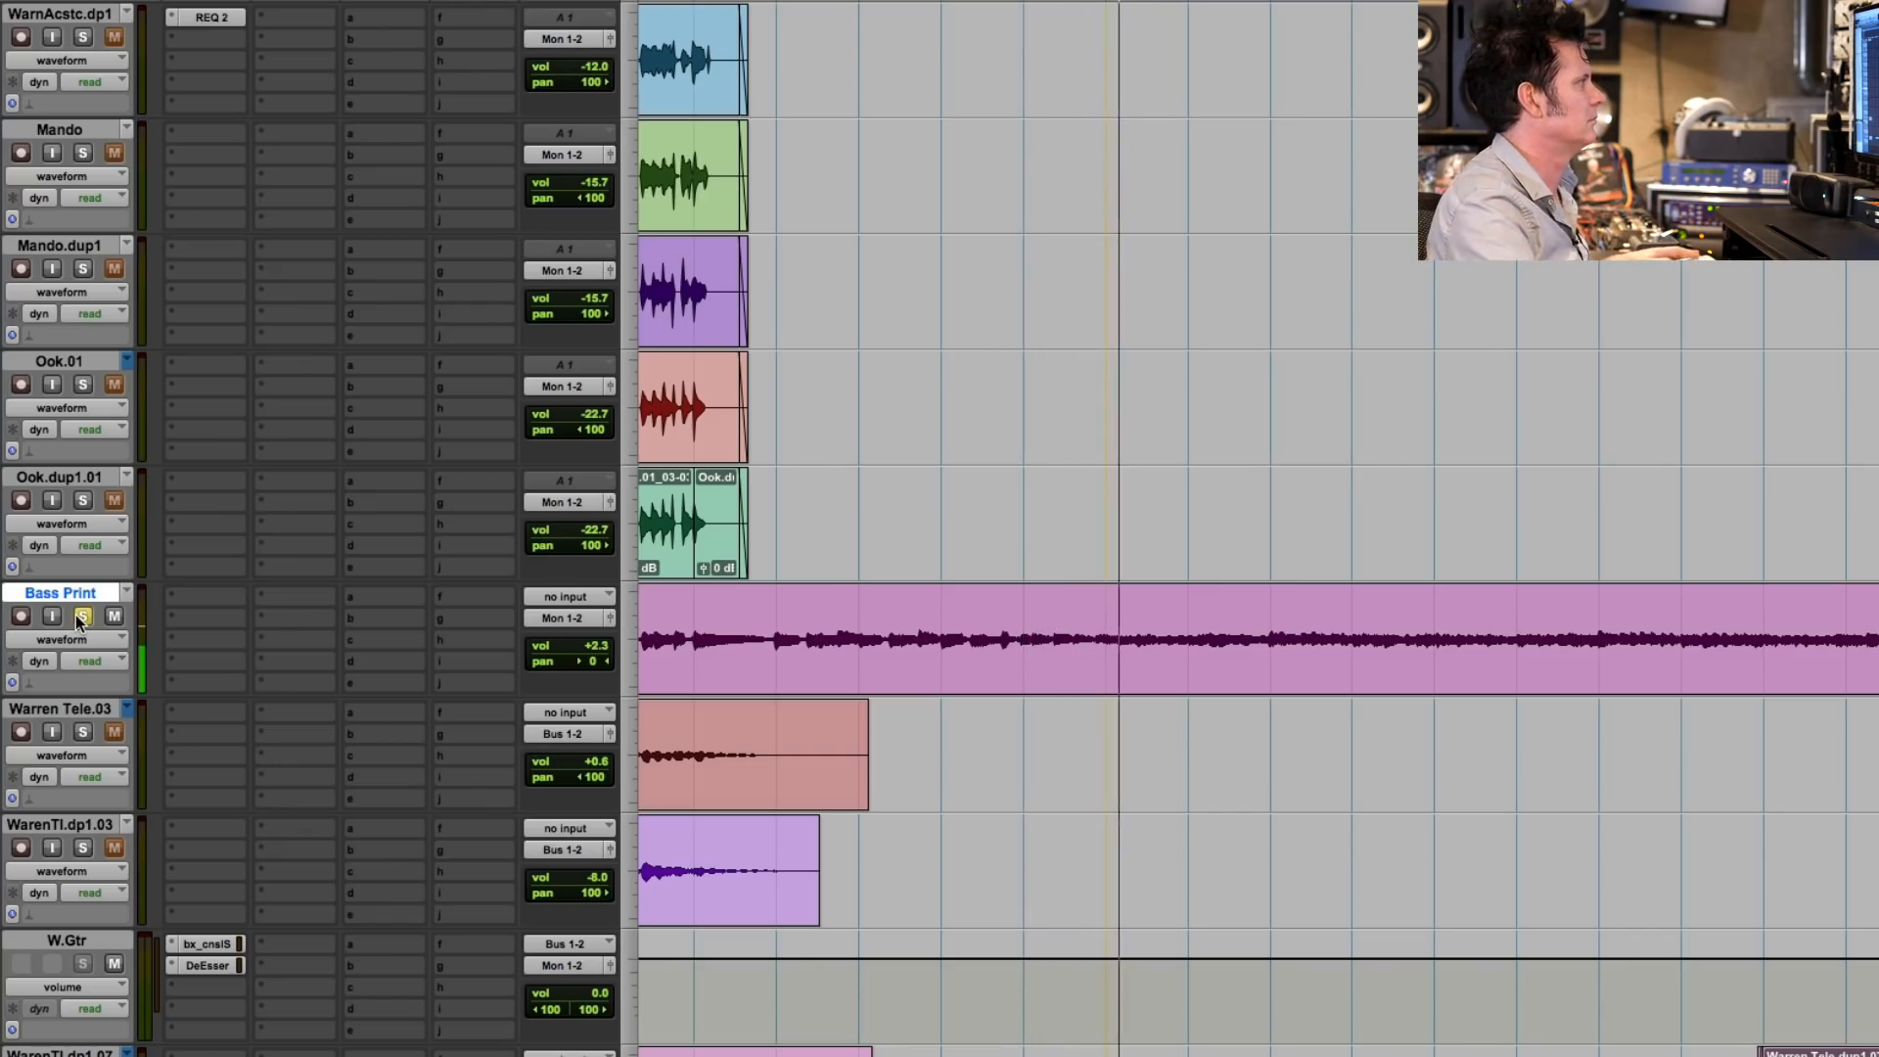
left_click(83, 617)
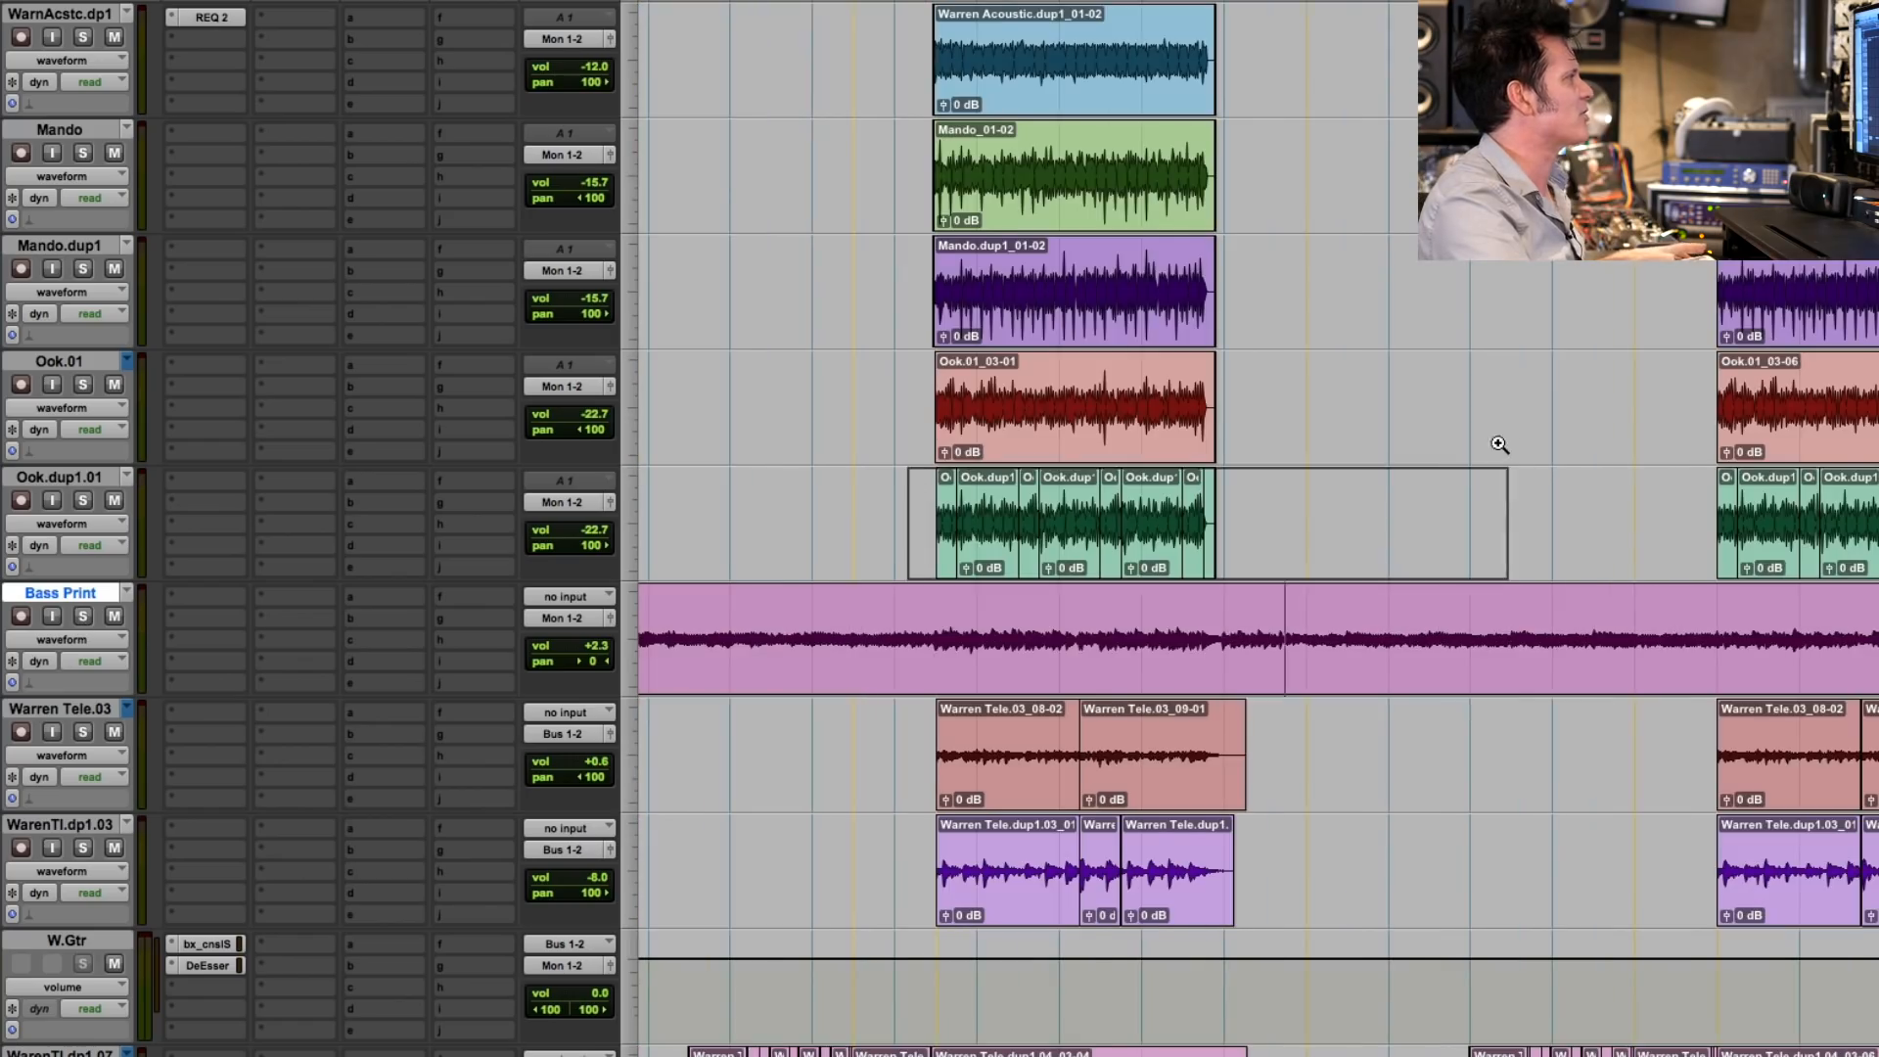
- Select the Beat_01-54 clip and audition Beat.03, Timpani Print and Drum Print one by one in solo
left_click_drag(1500, 445, 1506, 446)
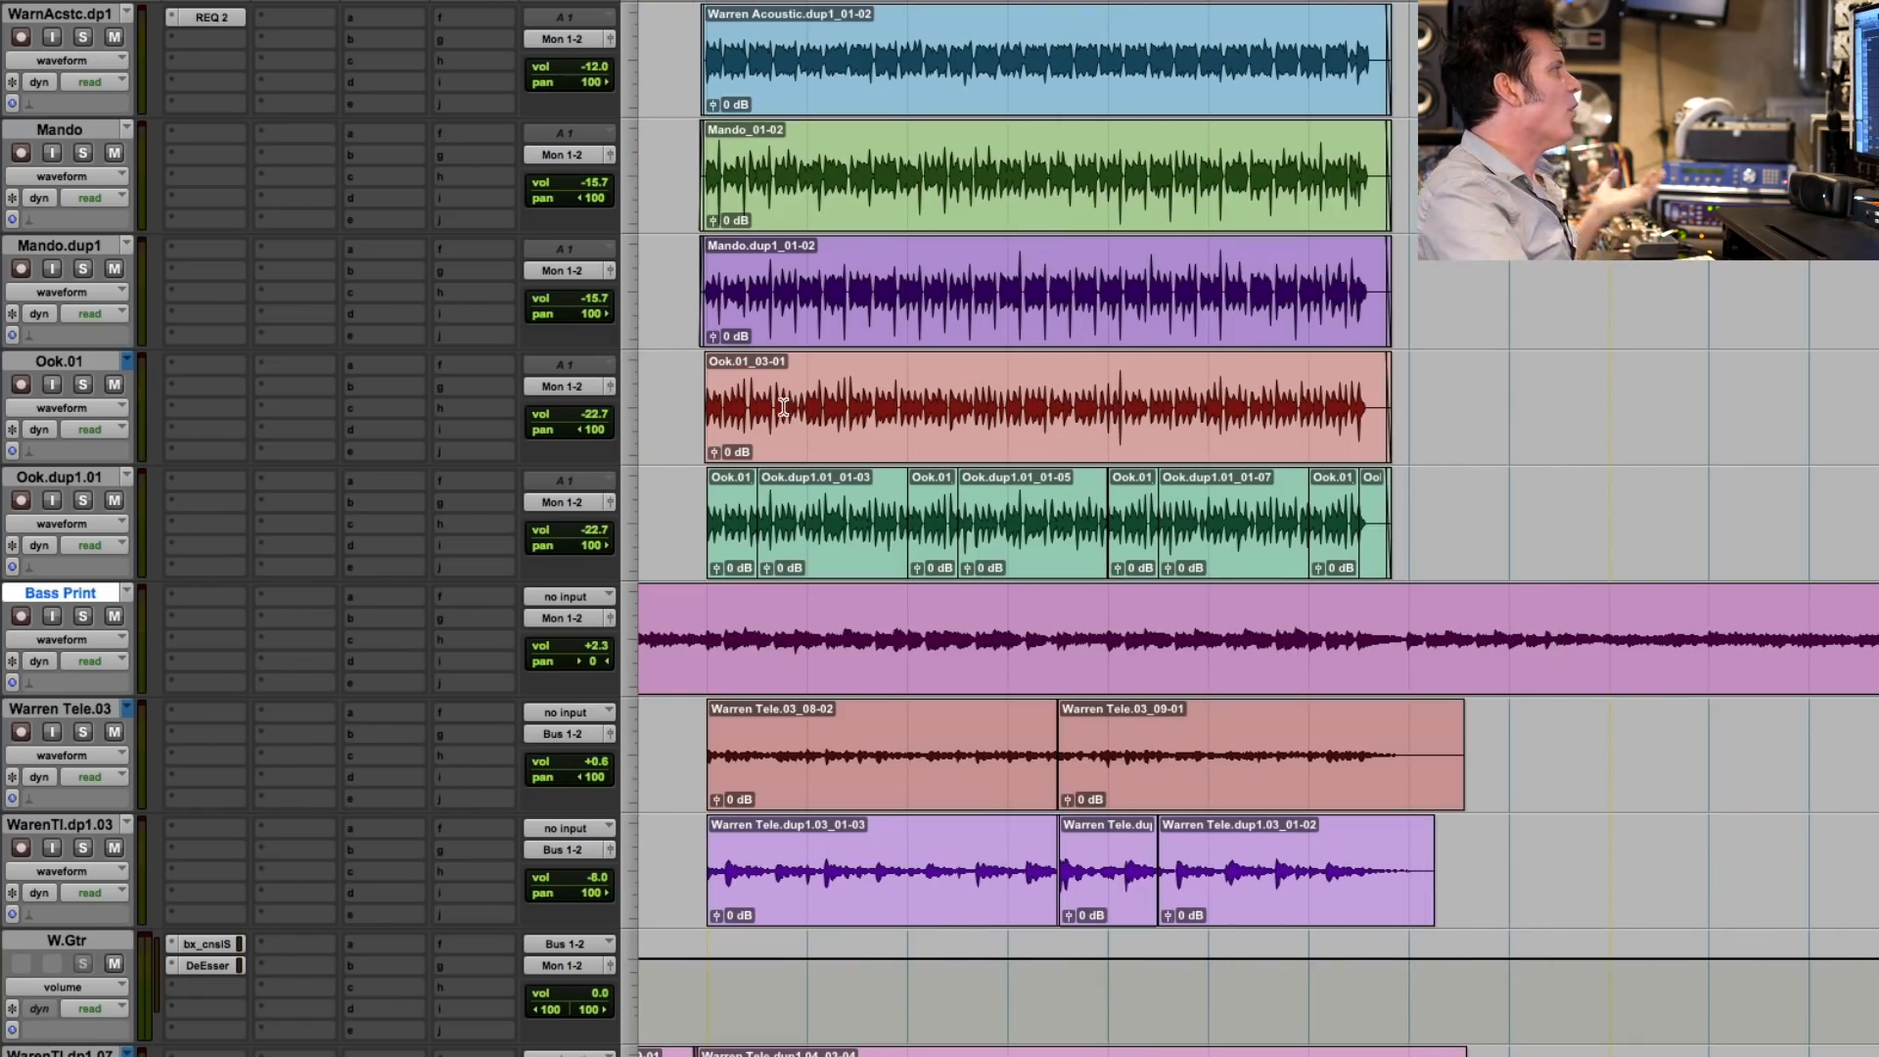
scroll(784, 406, "up", 10)
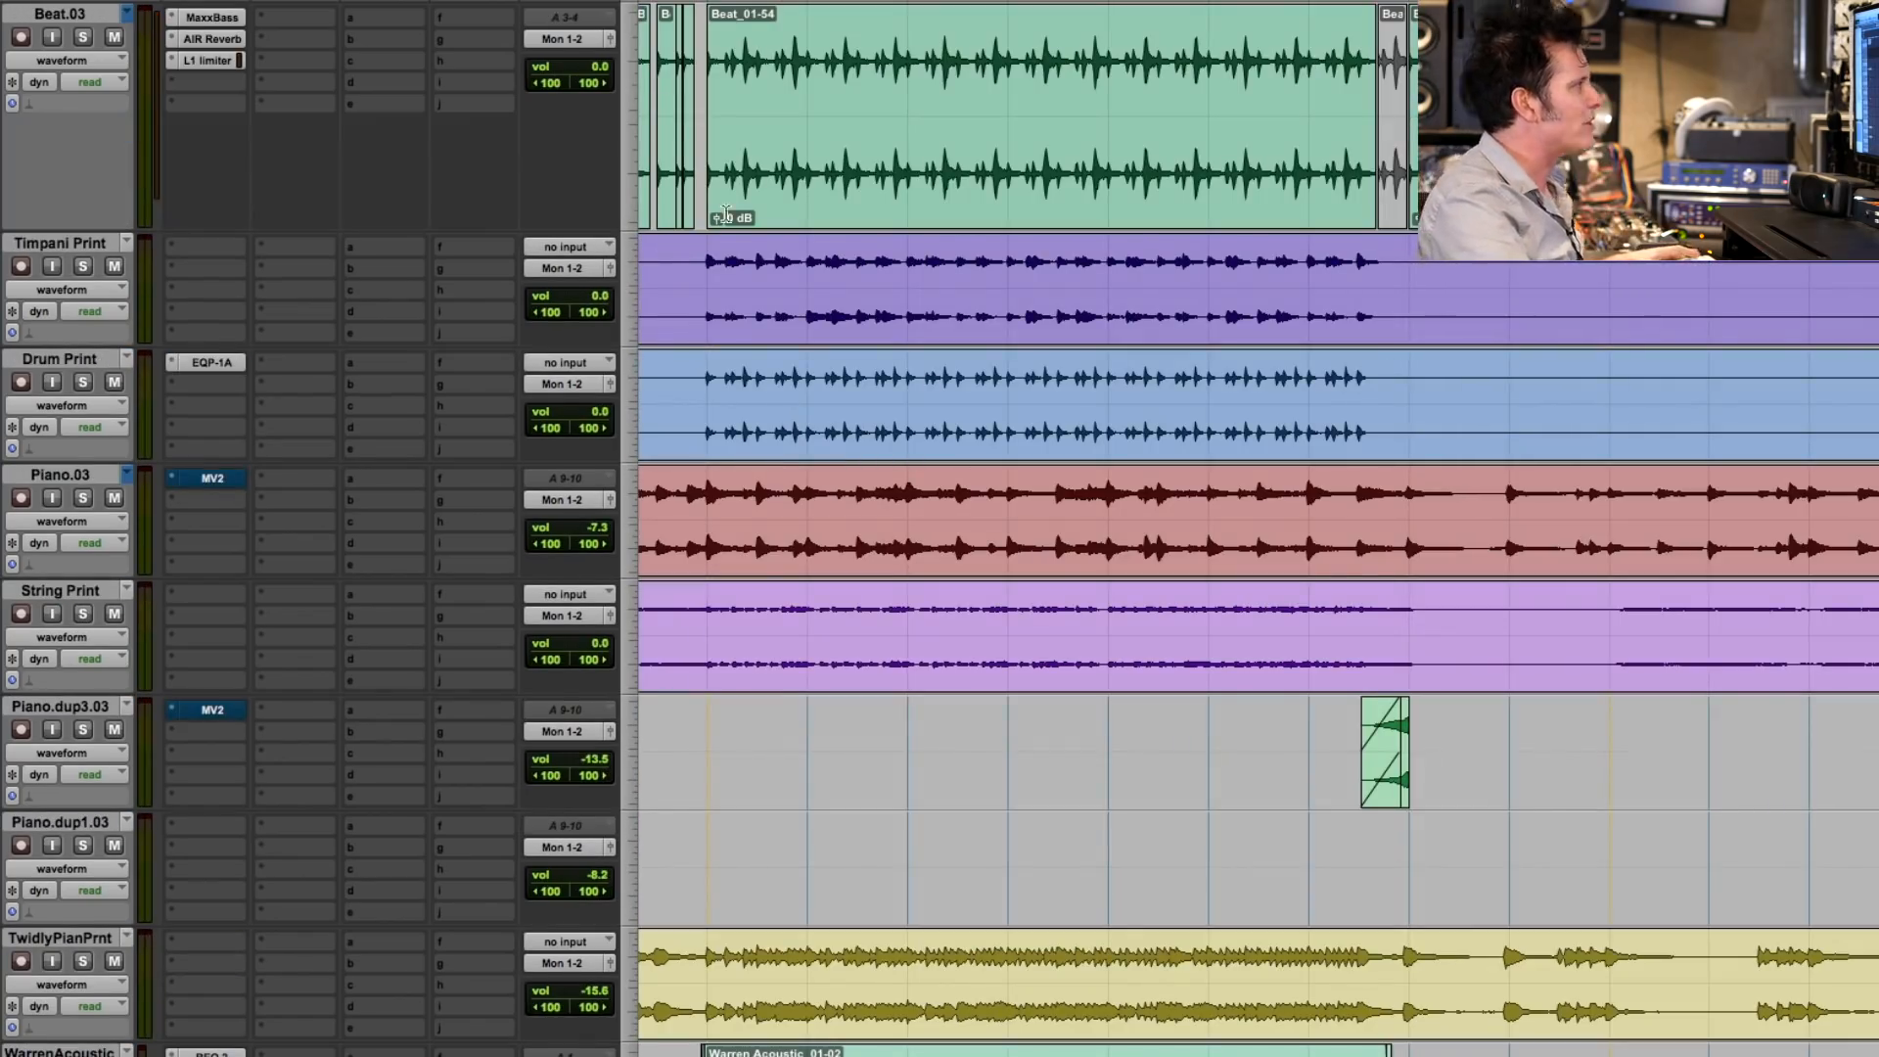
double_click(803, 125)
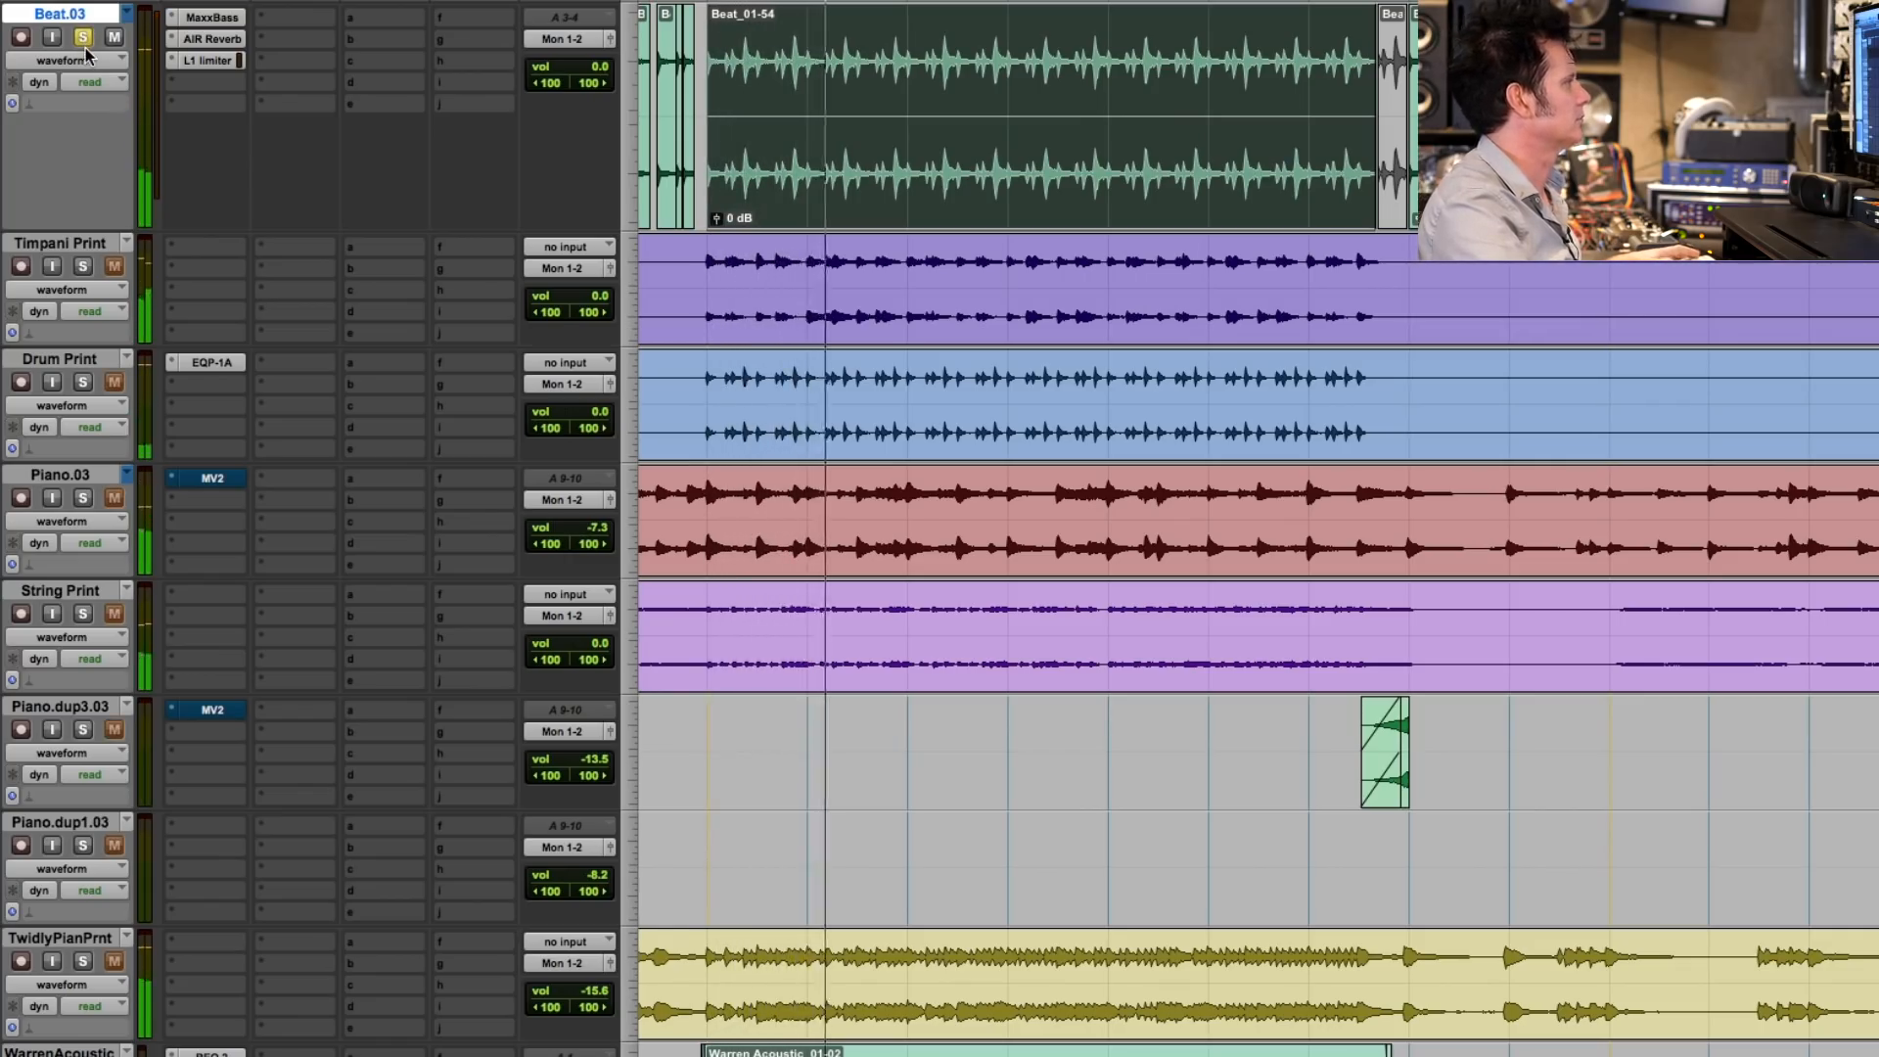
key("space")
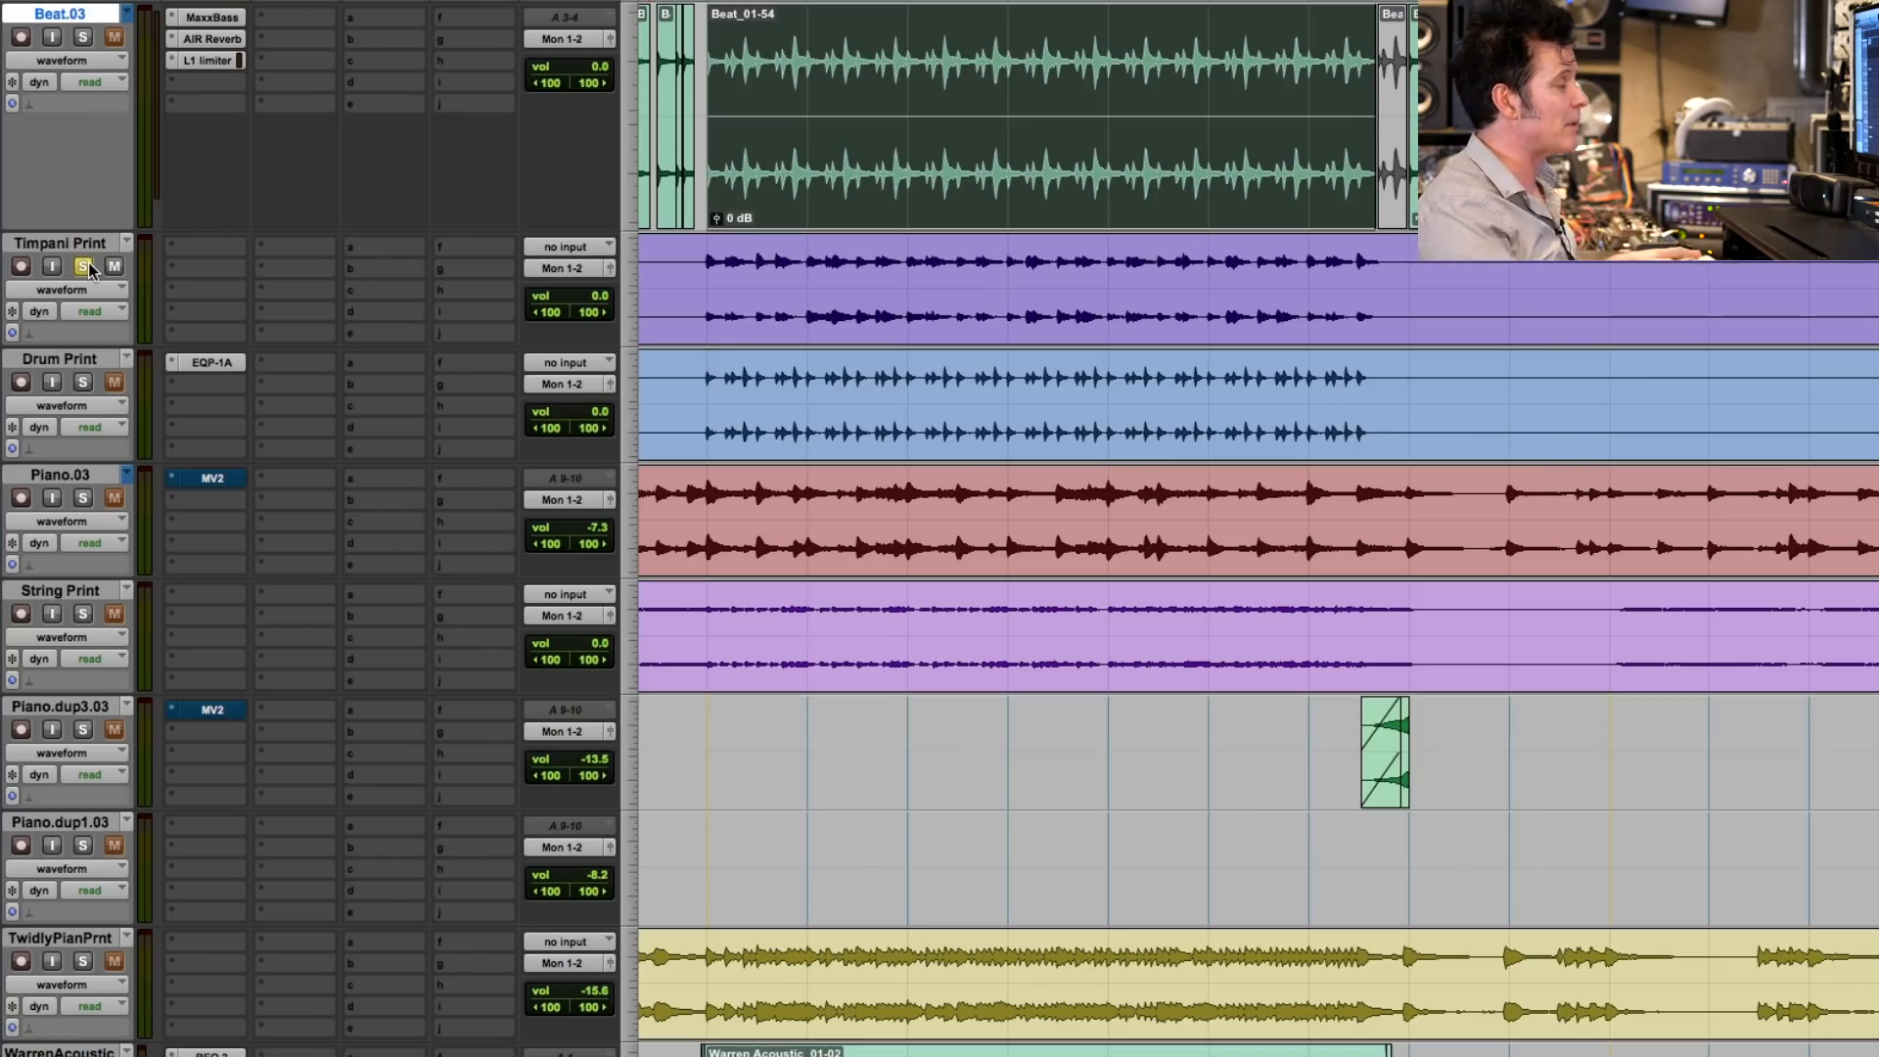
key("space")
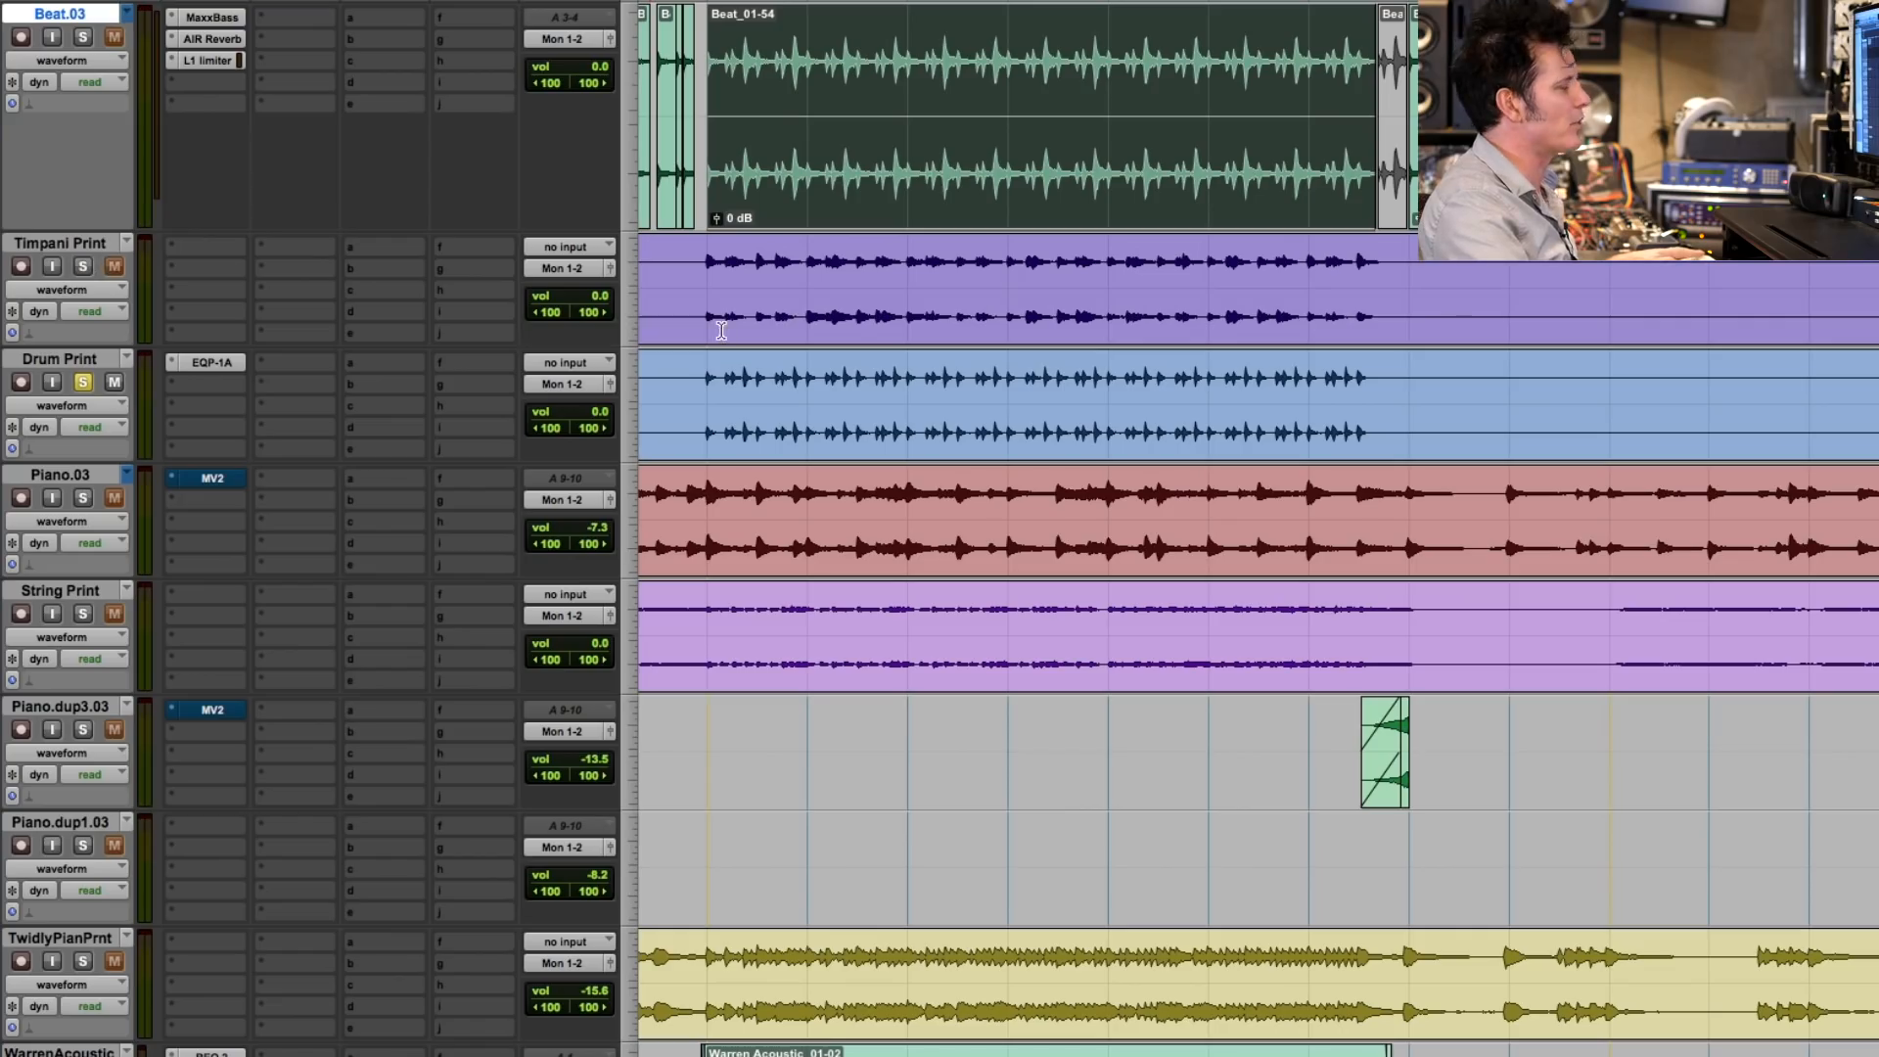
key("space")
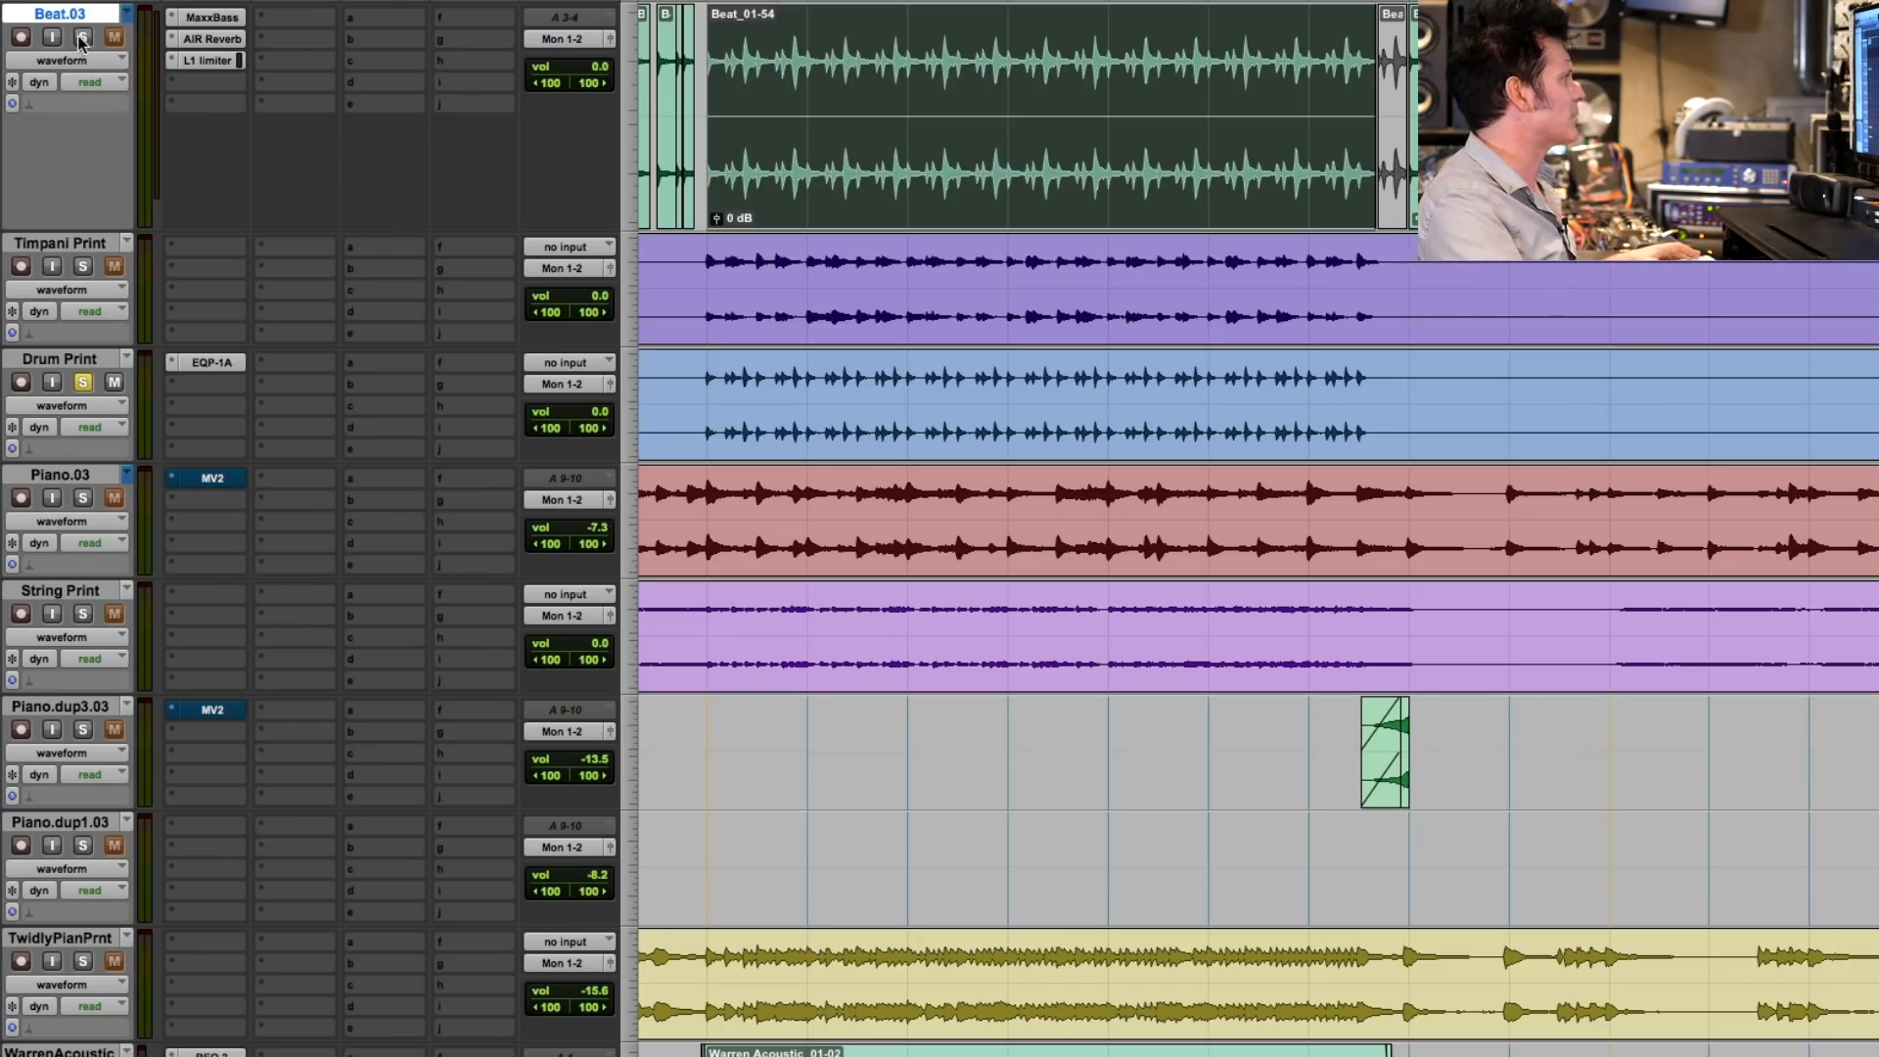
key("space")
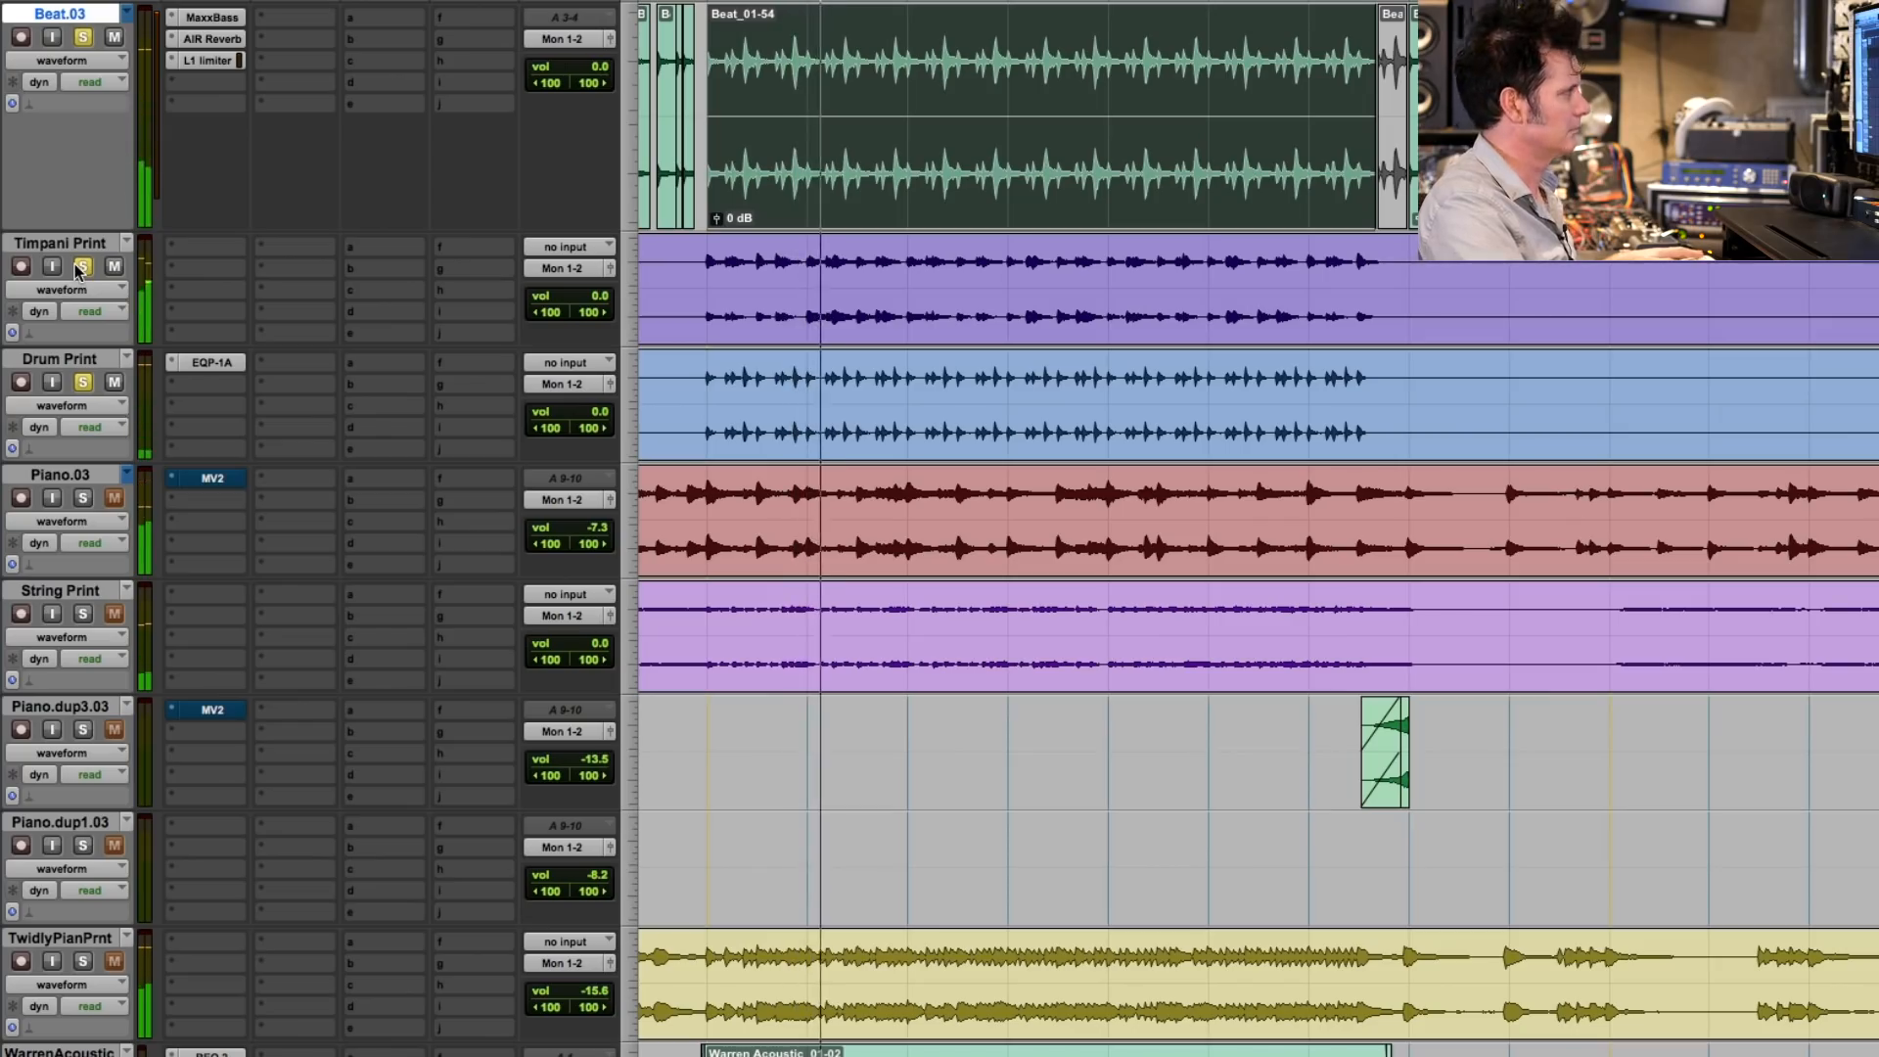
- Solo Drum Print, audition it with its Pultec EQP-1A equalizer, and bypass that equalizer
left_click(195, 365)
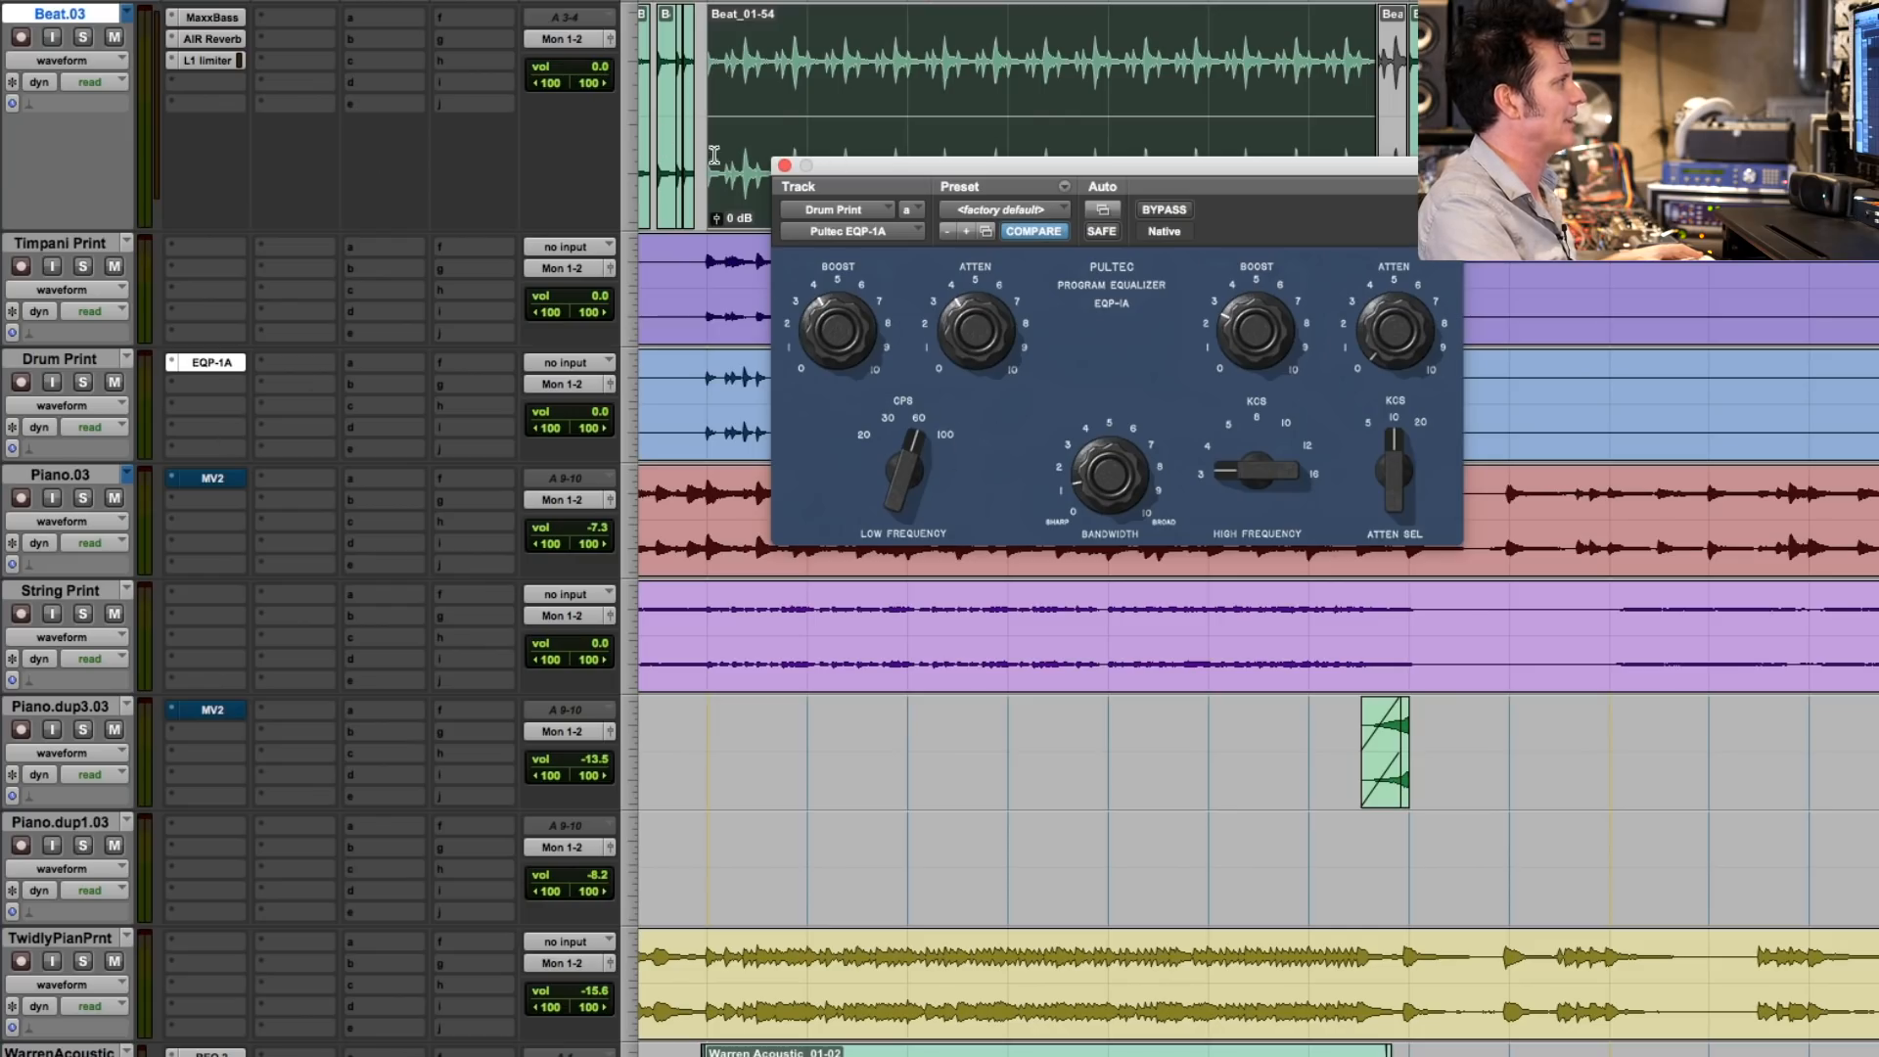
left_click(85, 388)
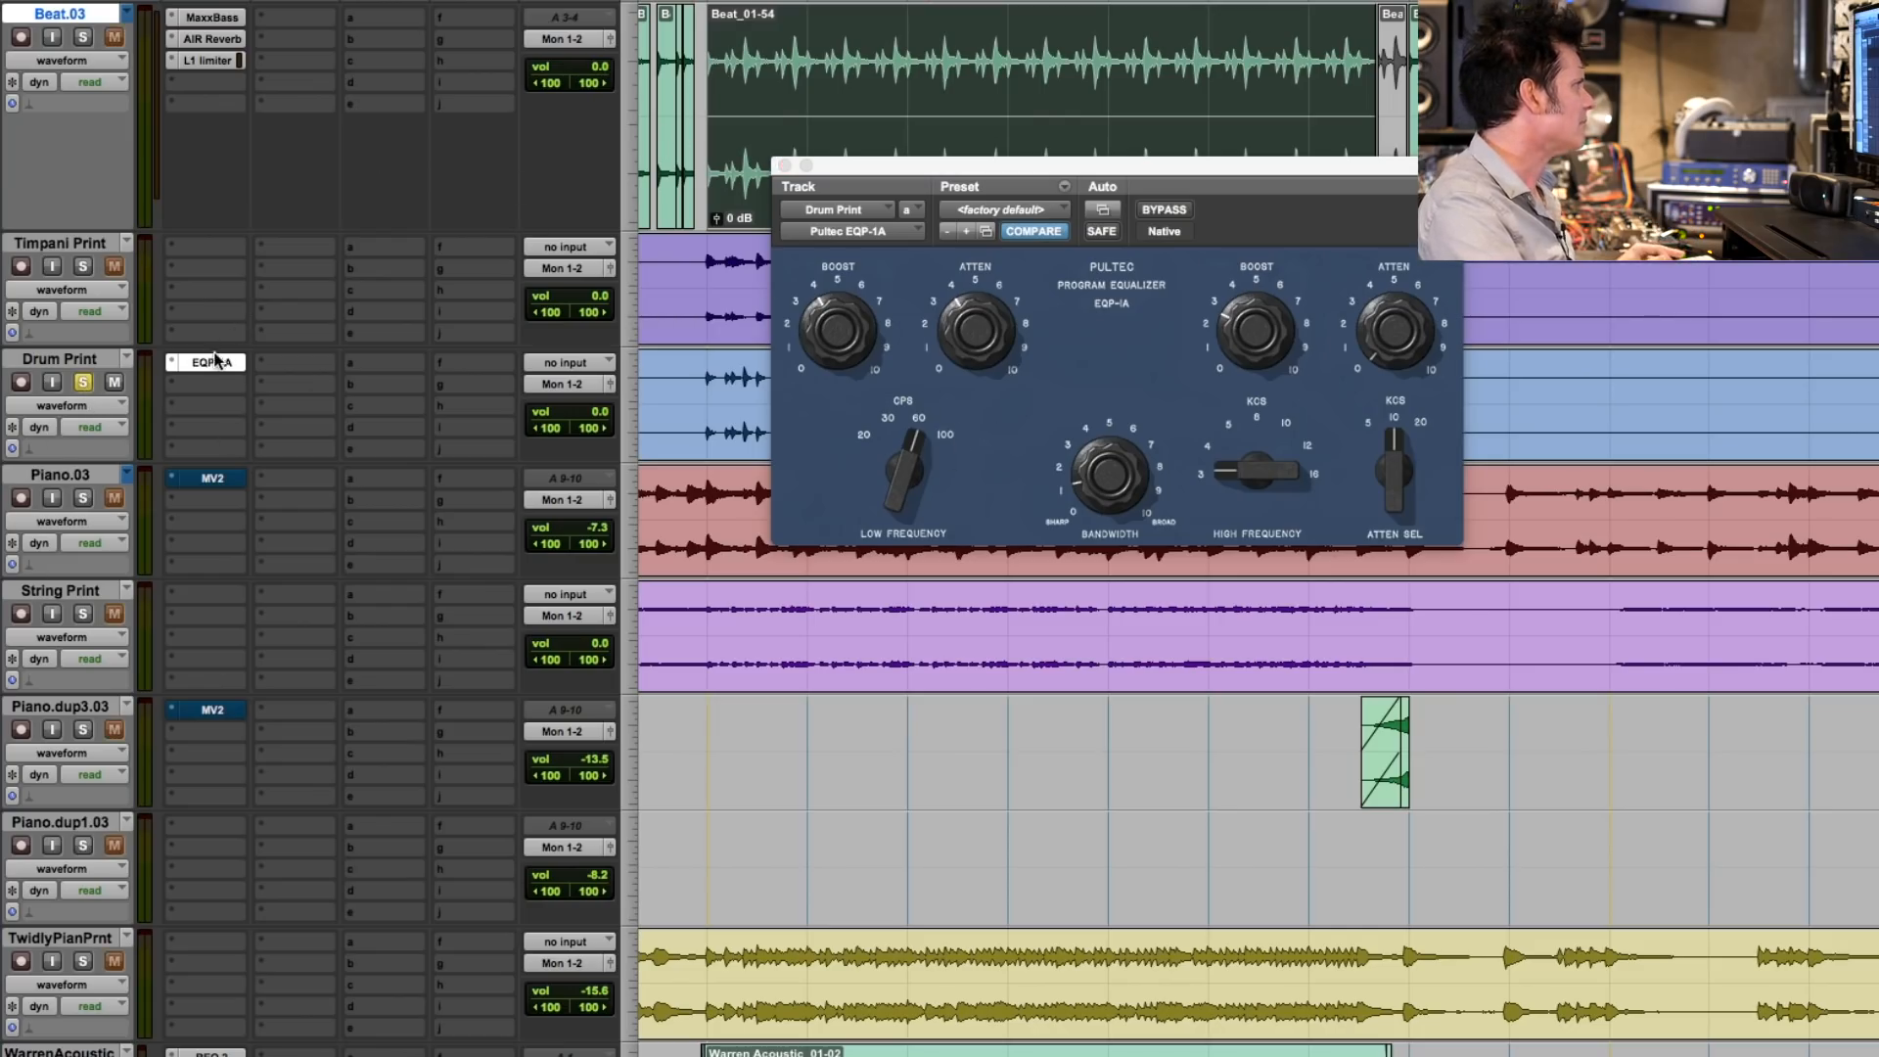
key("space")
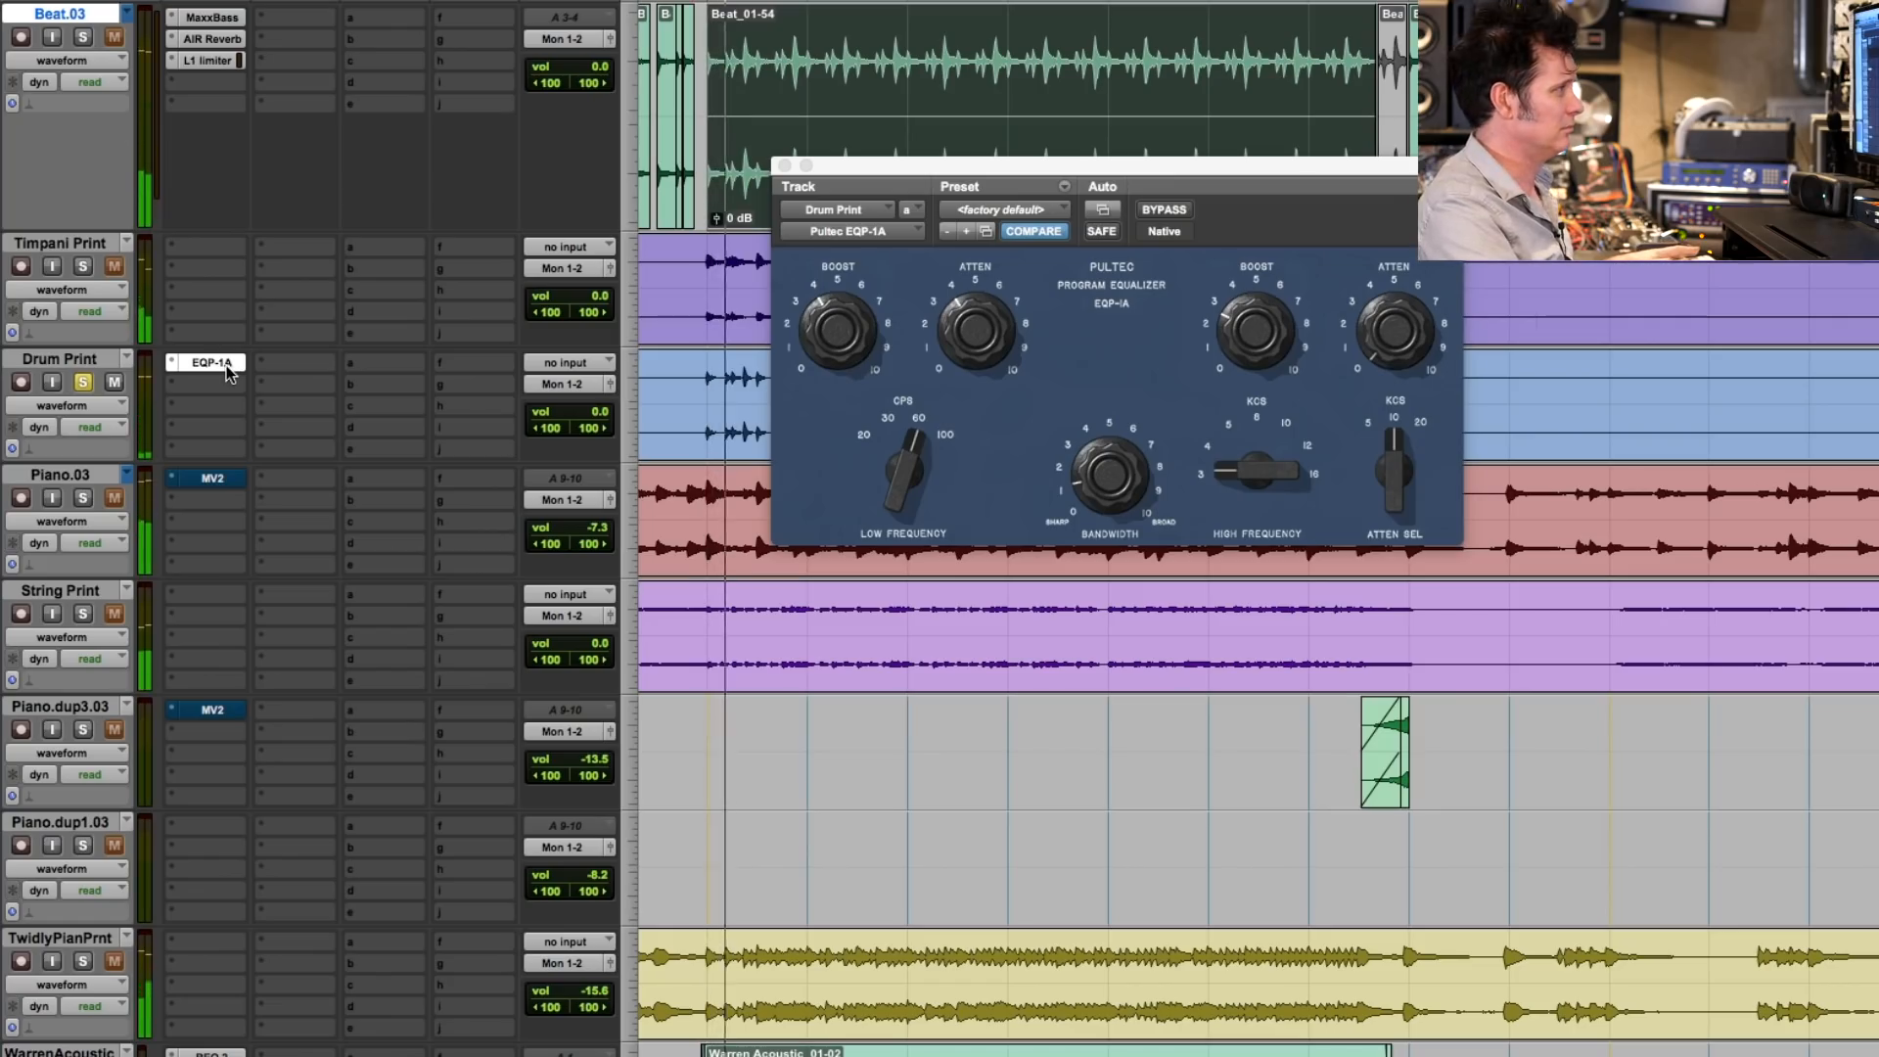
left_click(784, 165)
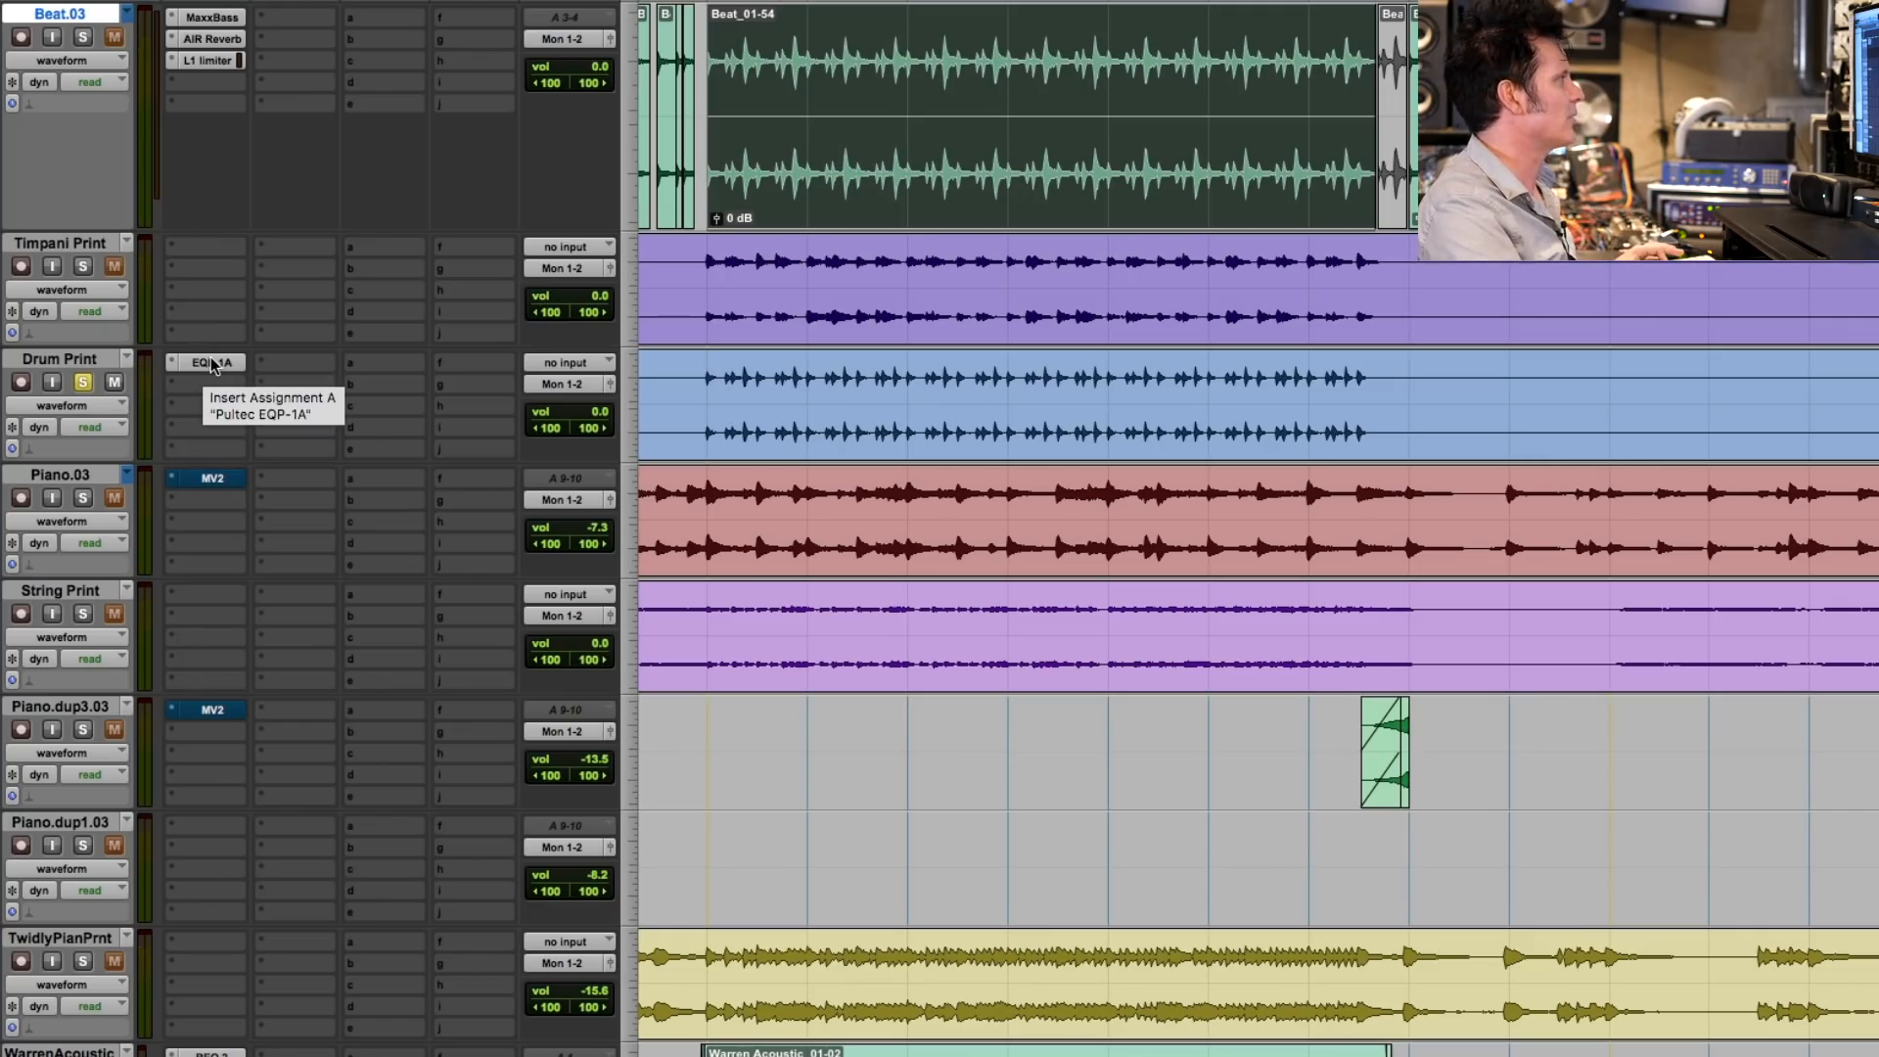
key("space")
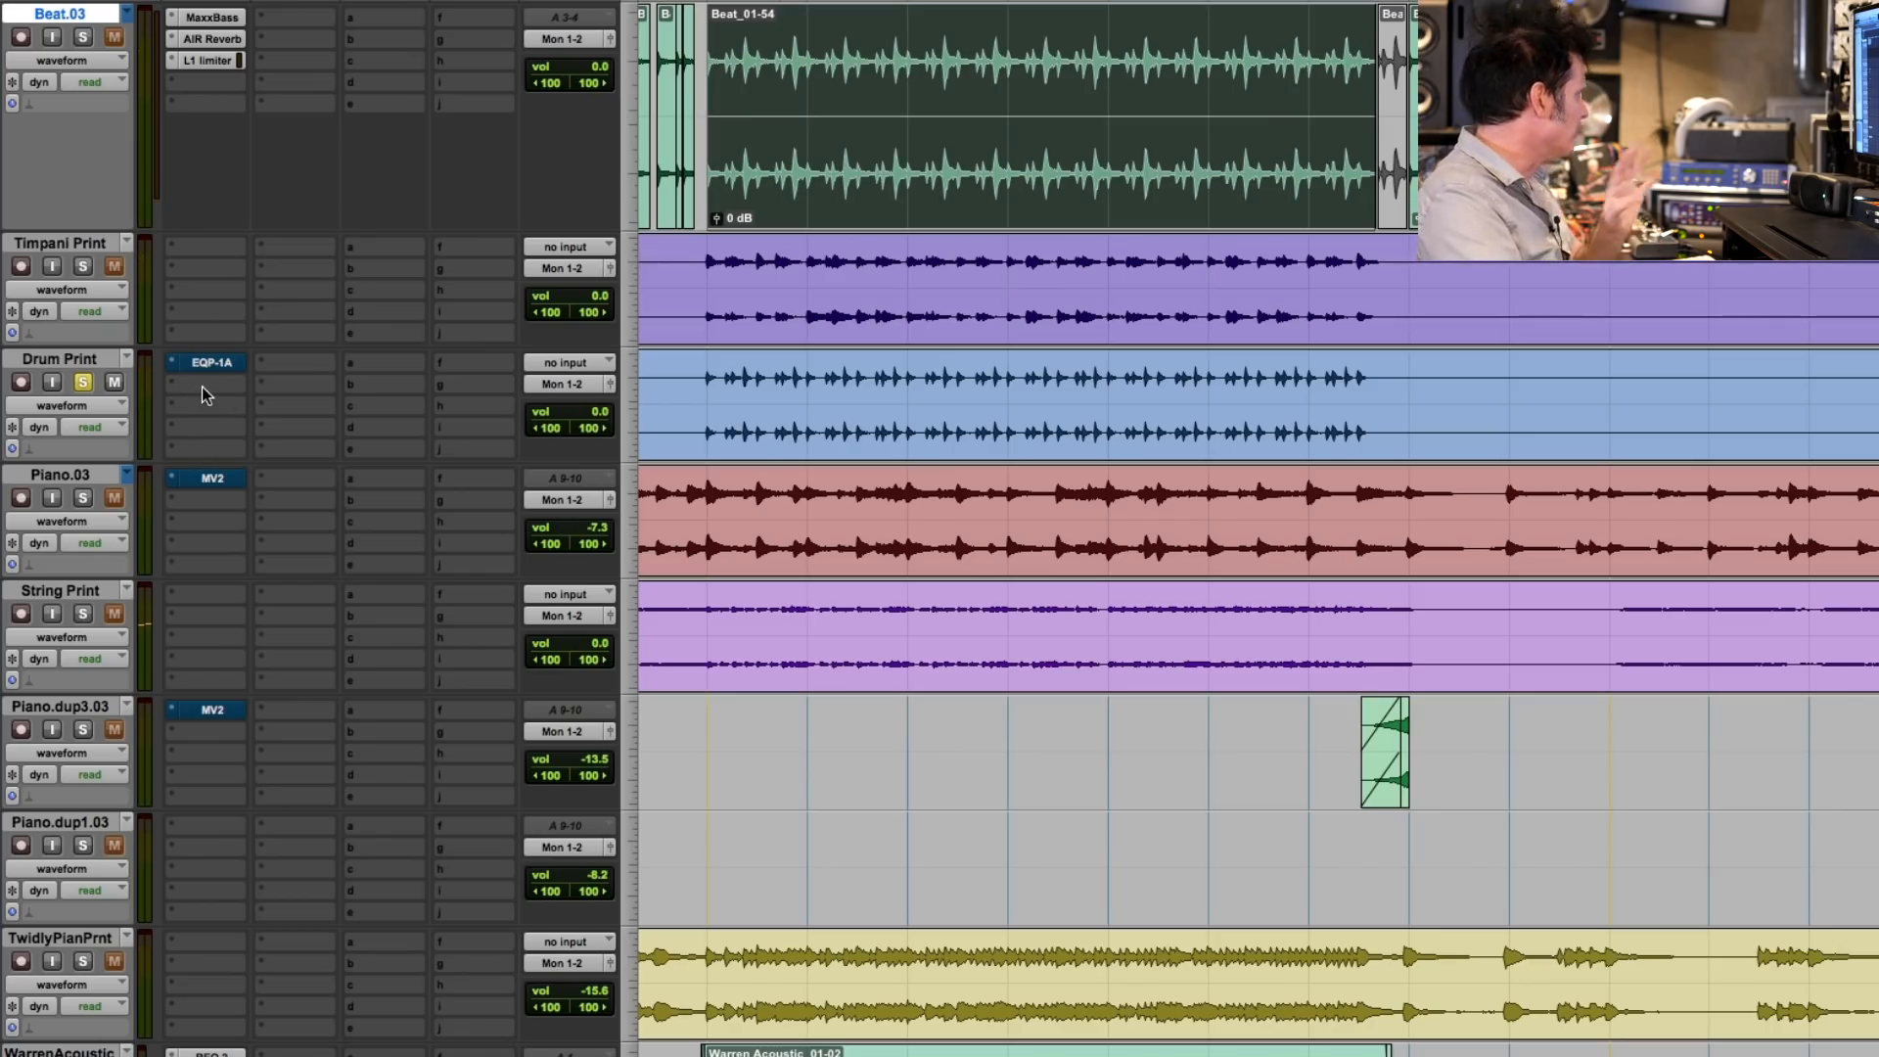
- Insert Sonnox Oxford Envolution in Drum Print's second insert slot and load its "50 Hz kick boom" drum preset
left_click(201, 386)
mouse_move(243, 435)
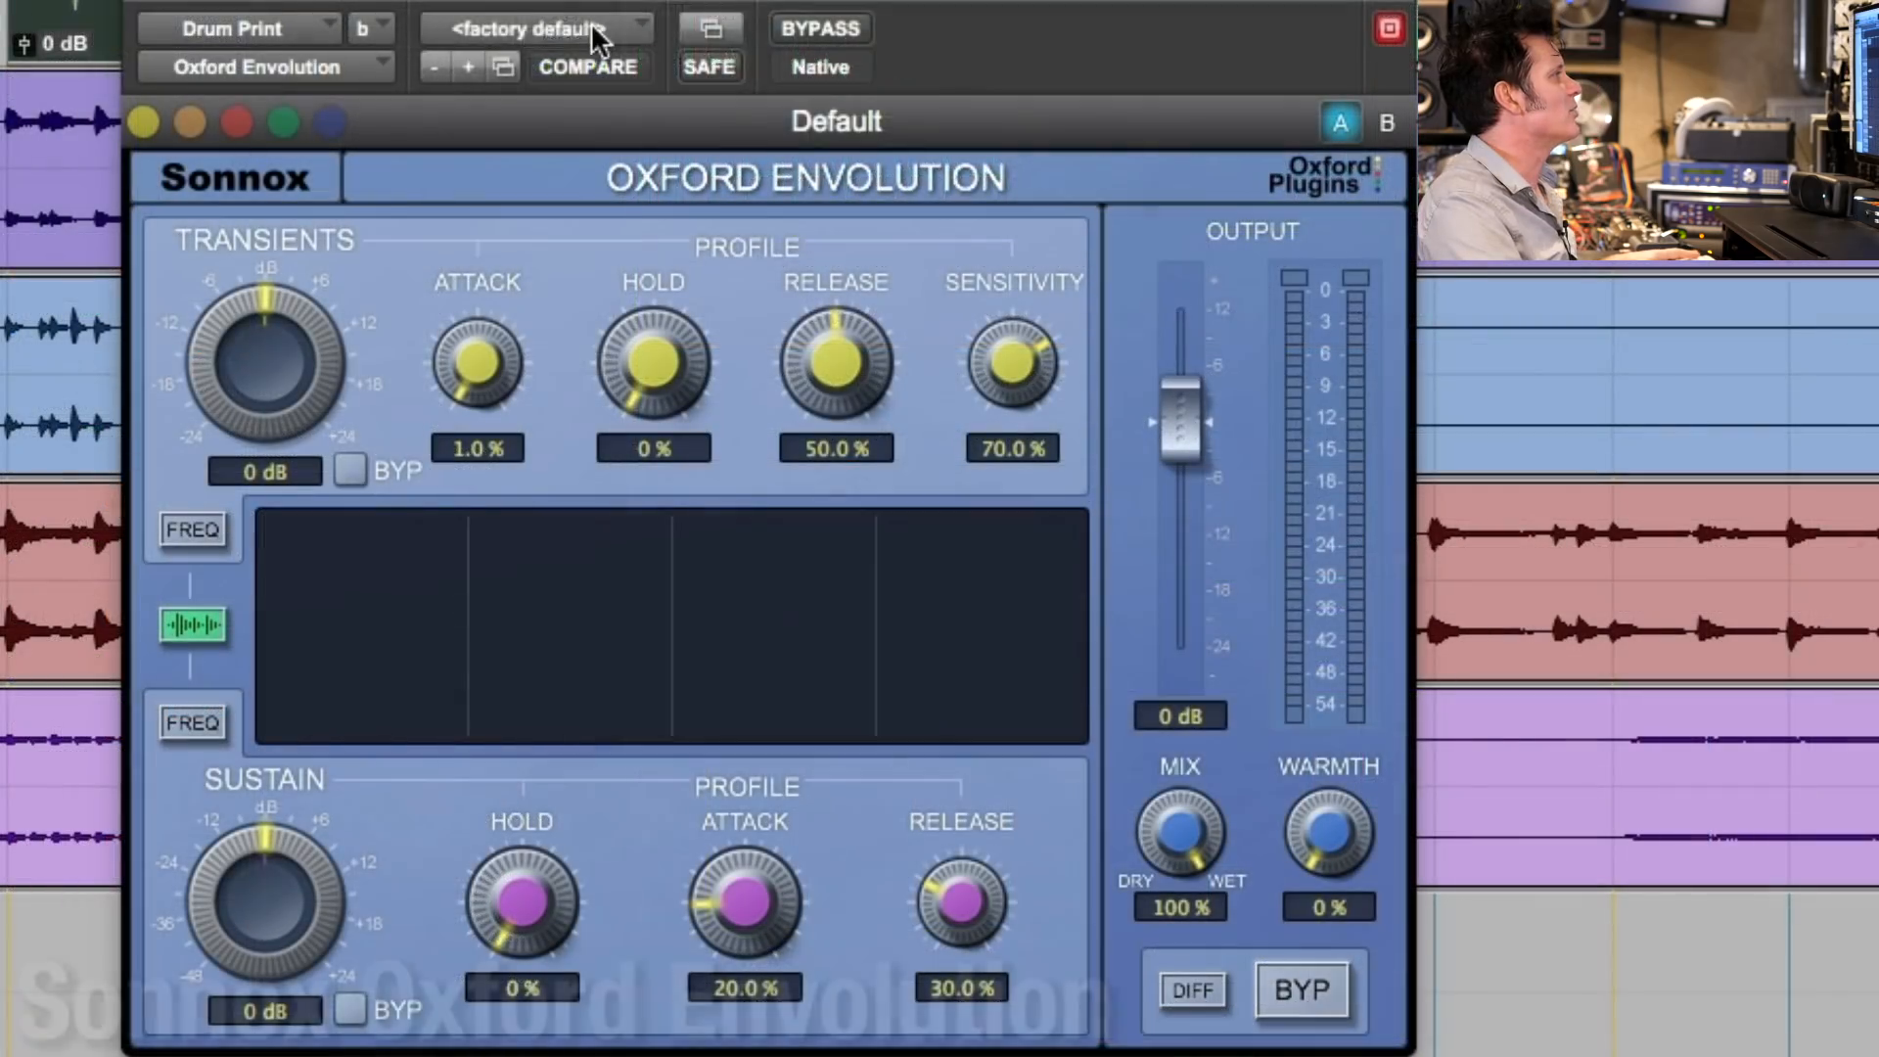
left_click(591, 22)
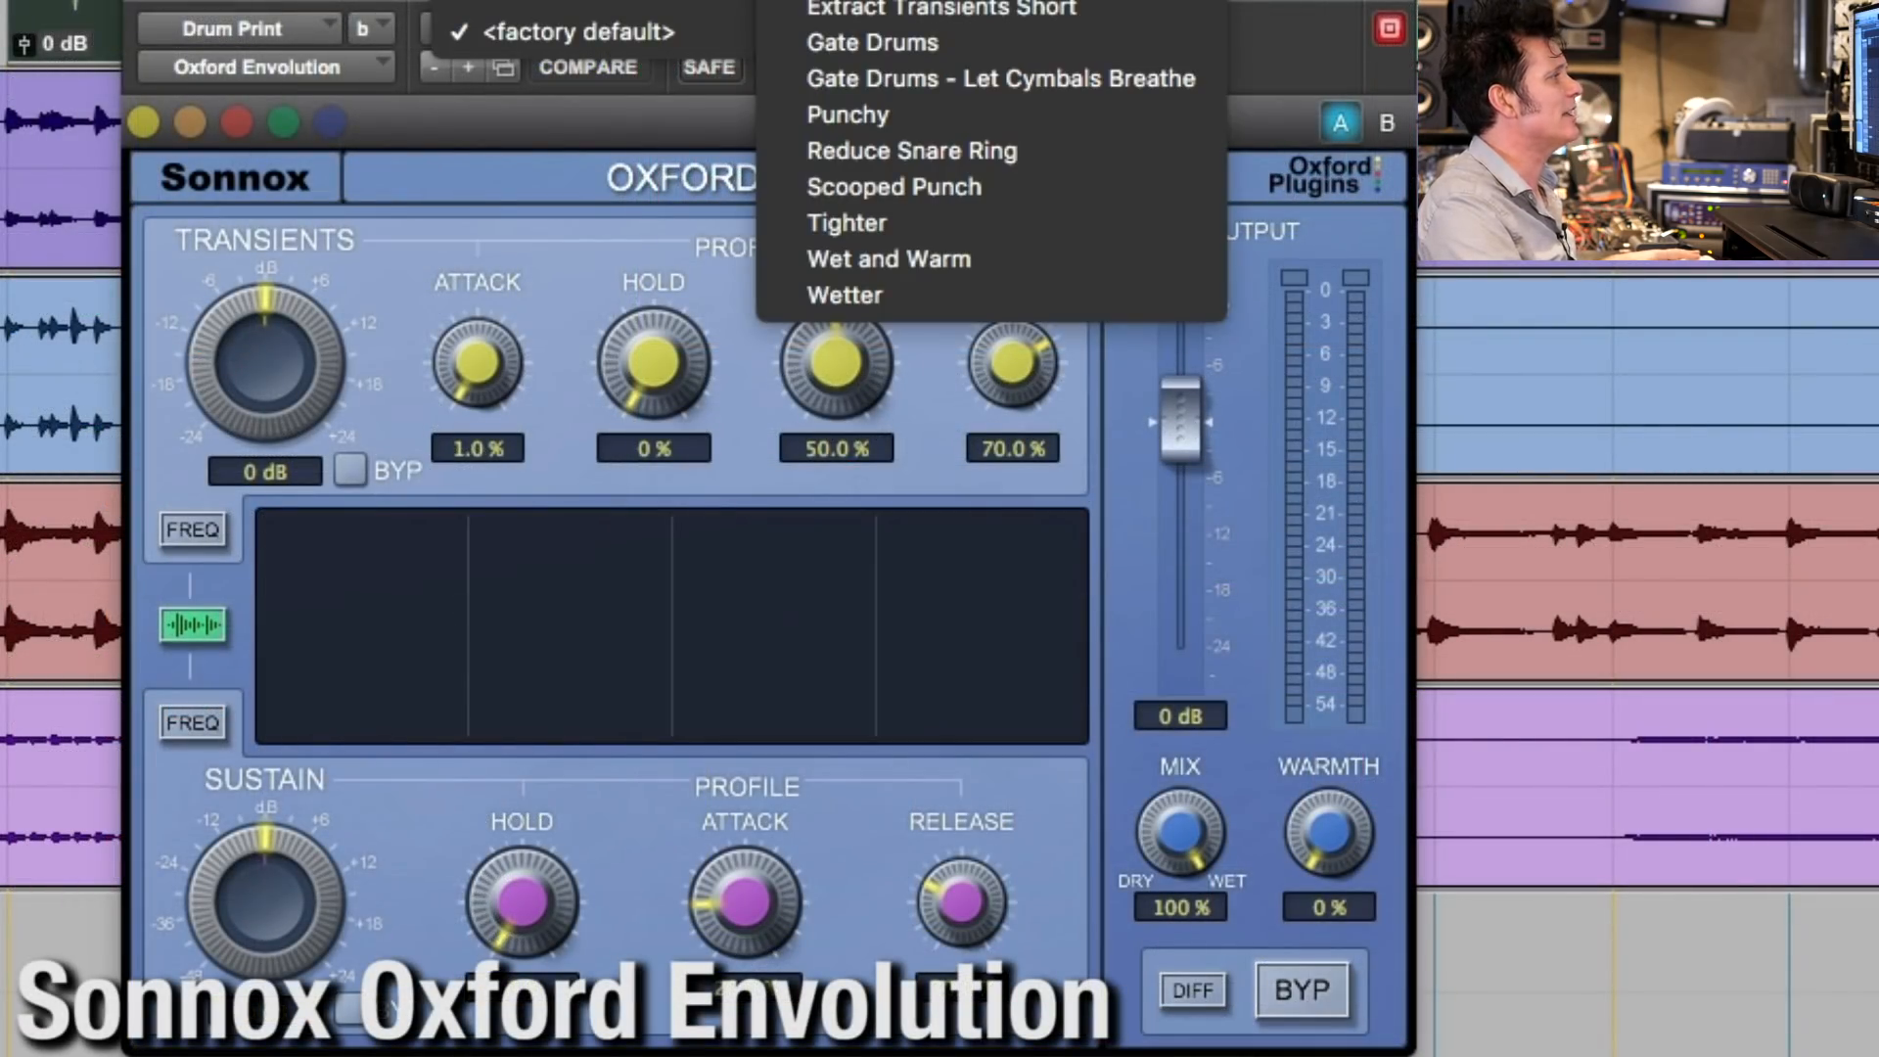
left_click(881, 2)
- Set the Envolution's Warmth to 56.2 % while playing the drums
key("space")
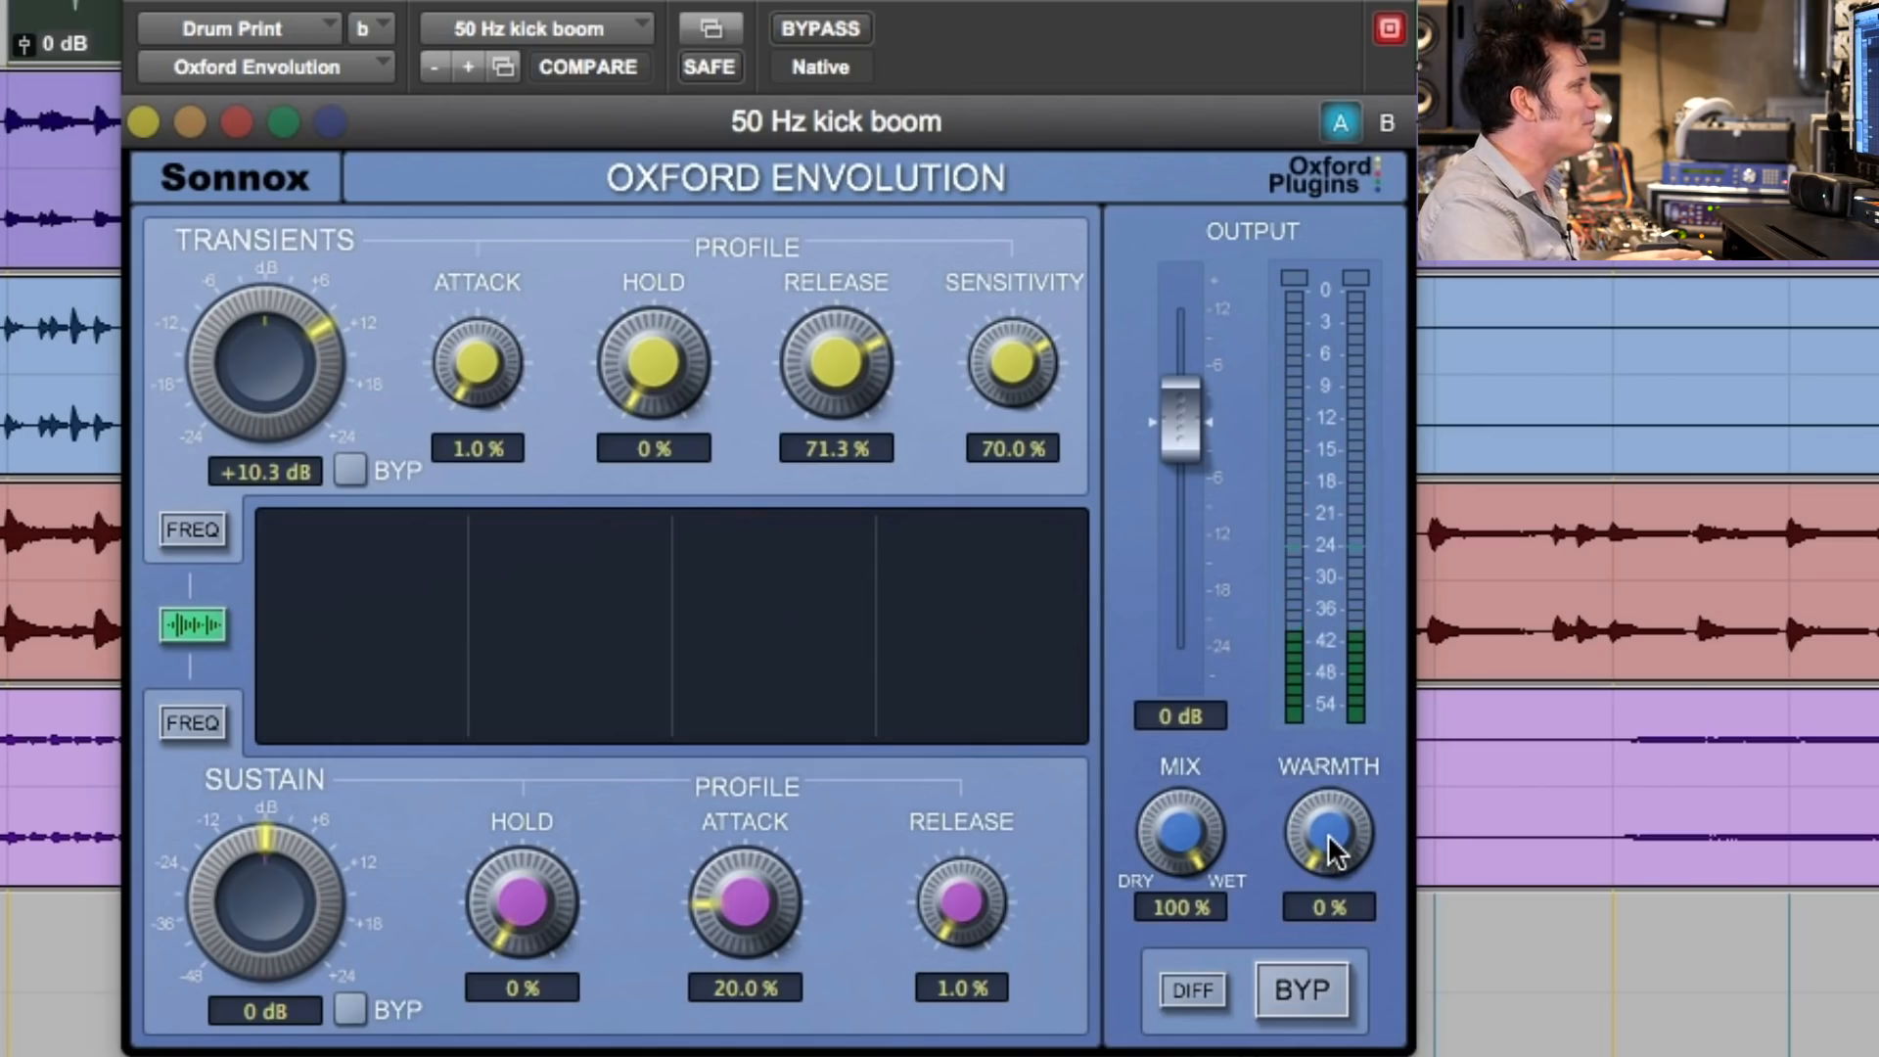
mouse_move(1330, 838)
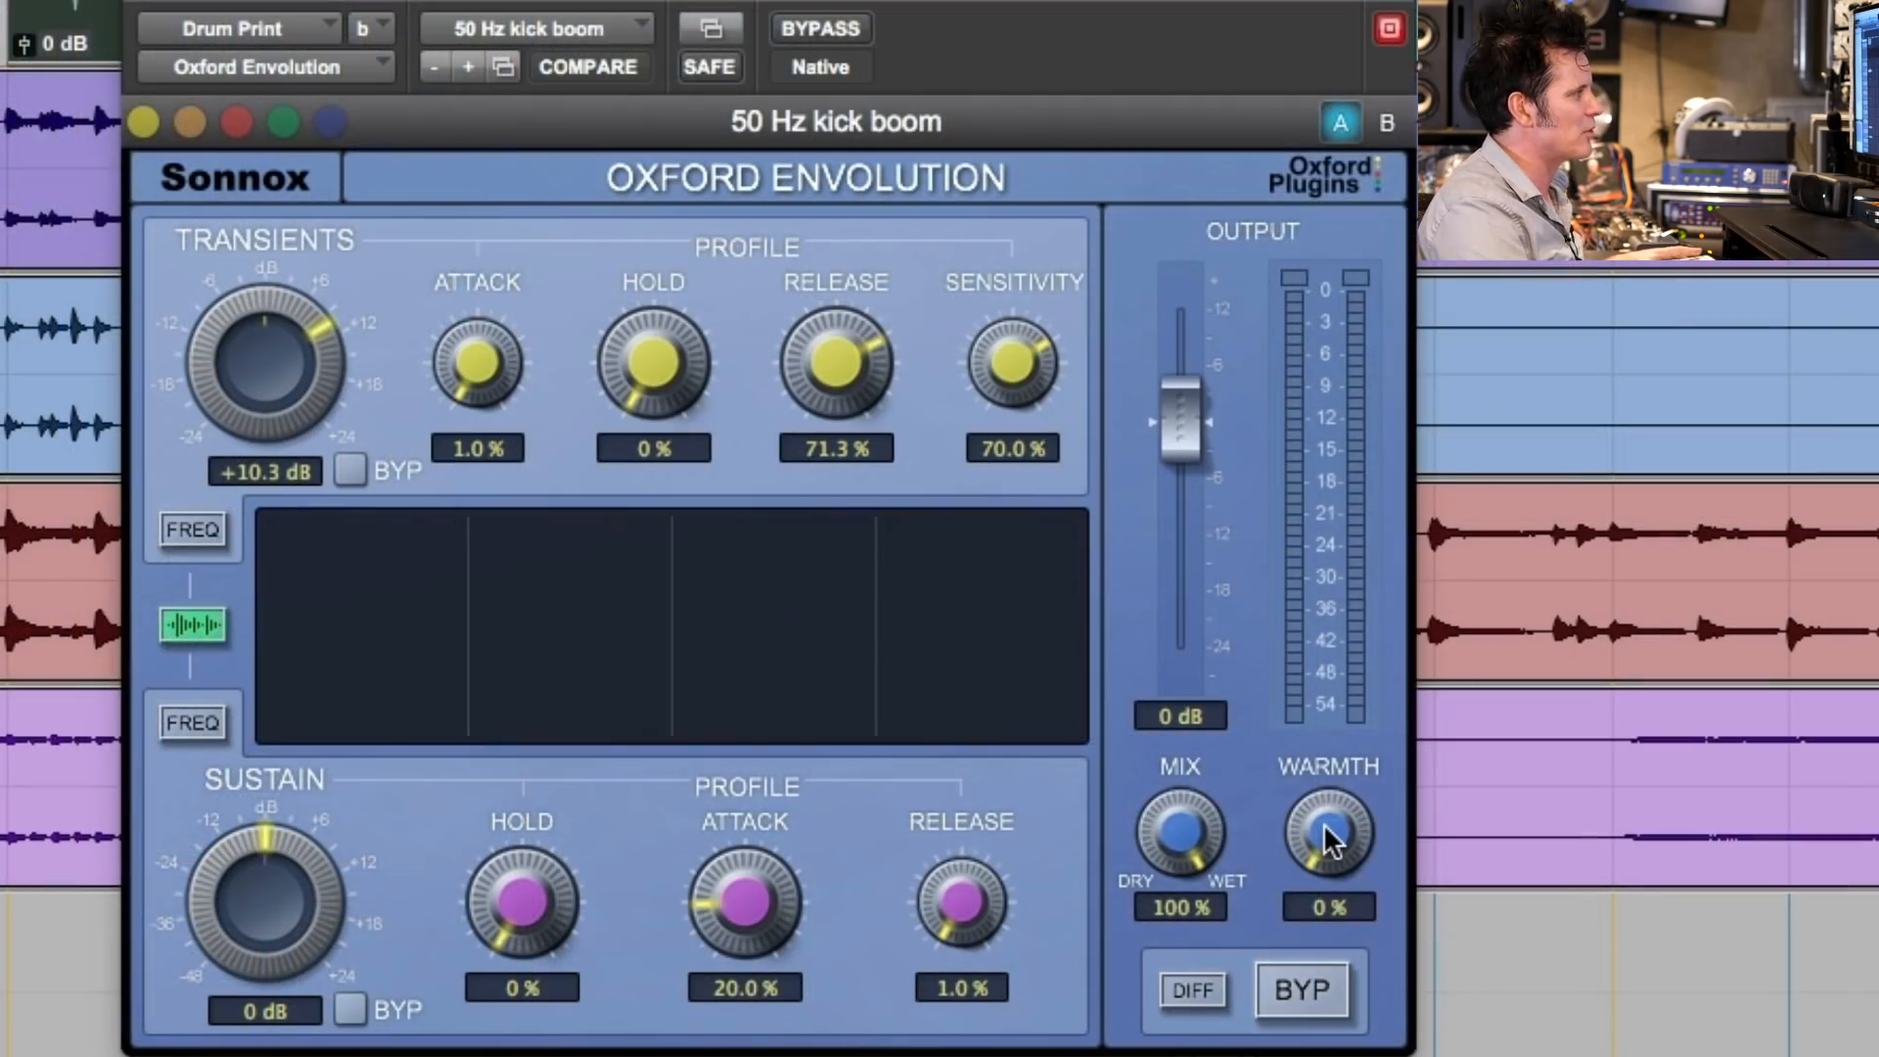
left_click_drag(397, 725, 399, 717)
left_click_drag(1337, 837, 1334, 821)
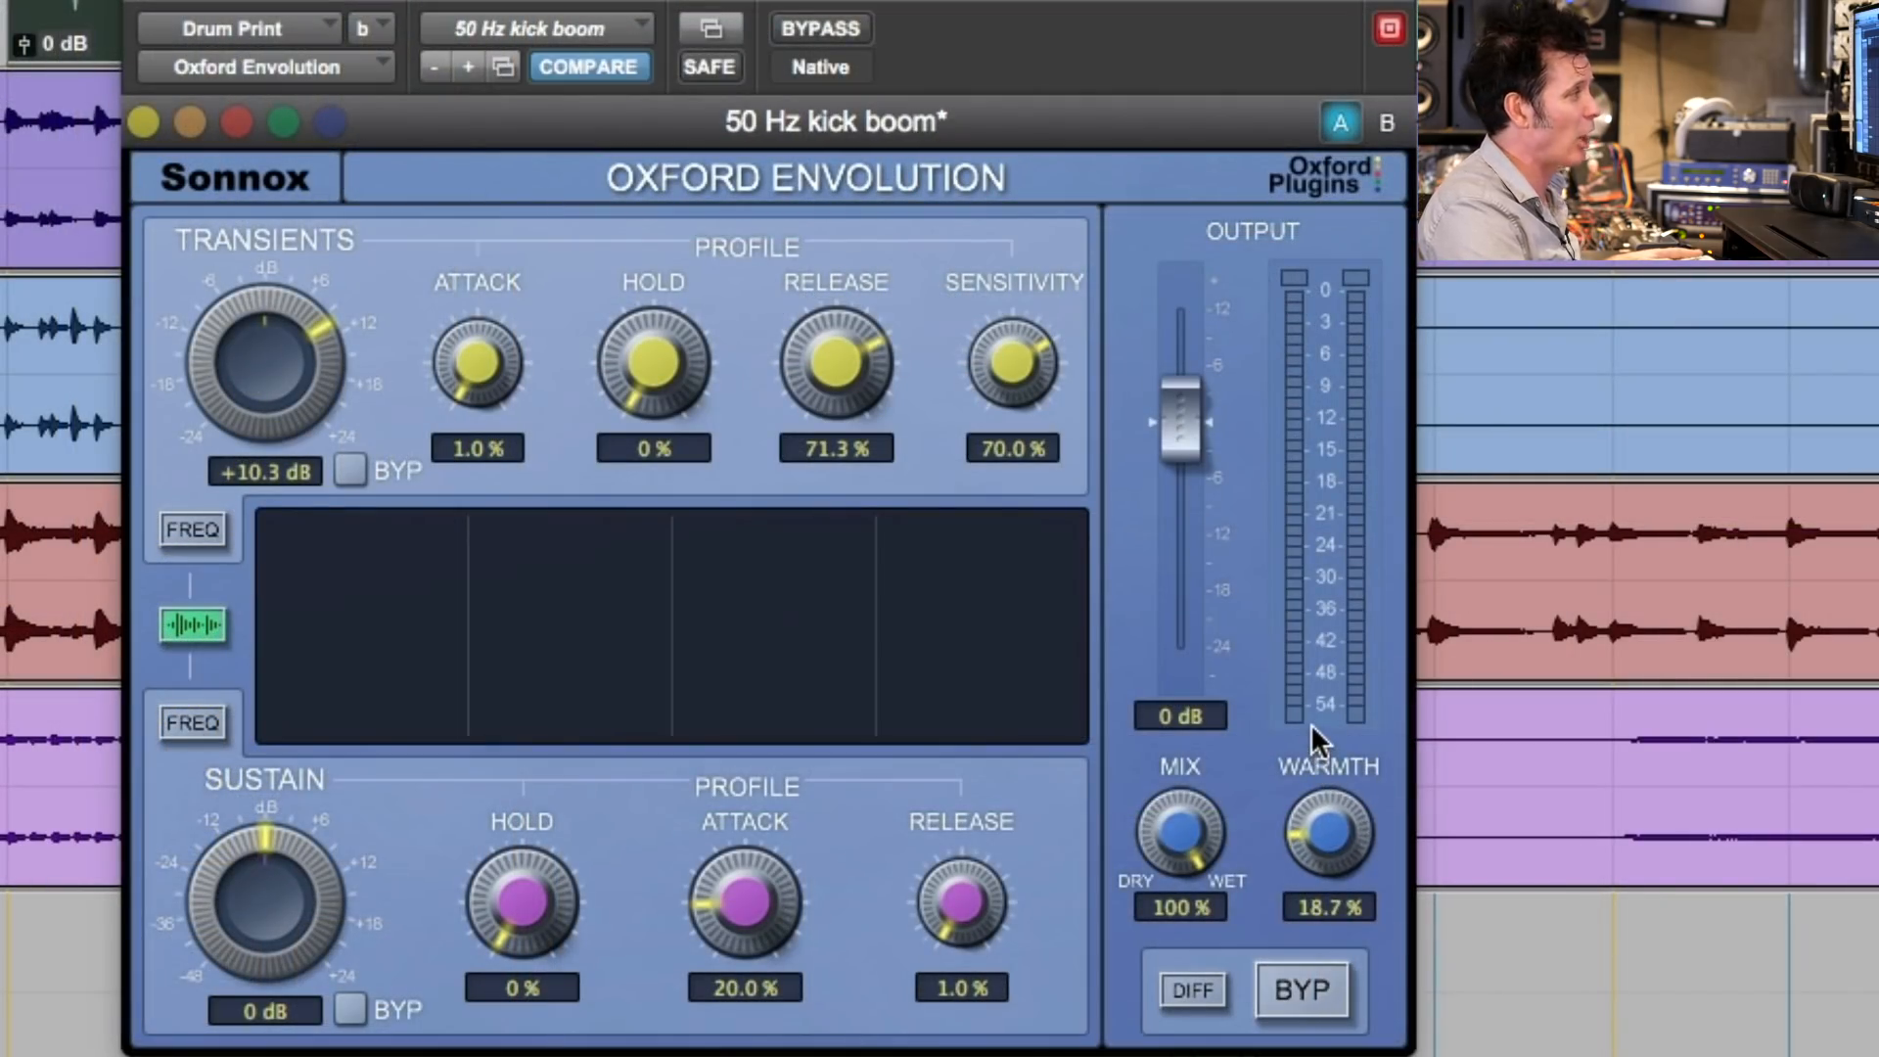
left_click_drag(1380, 886, 1335, 722)
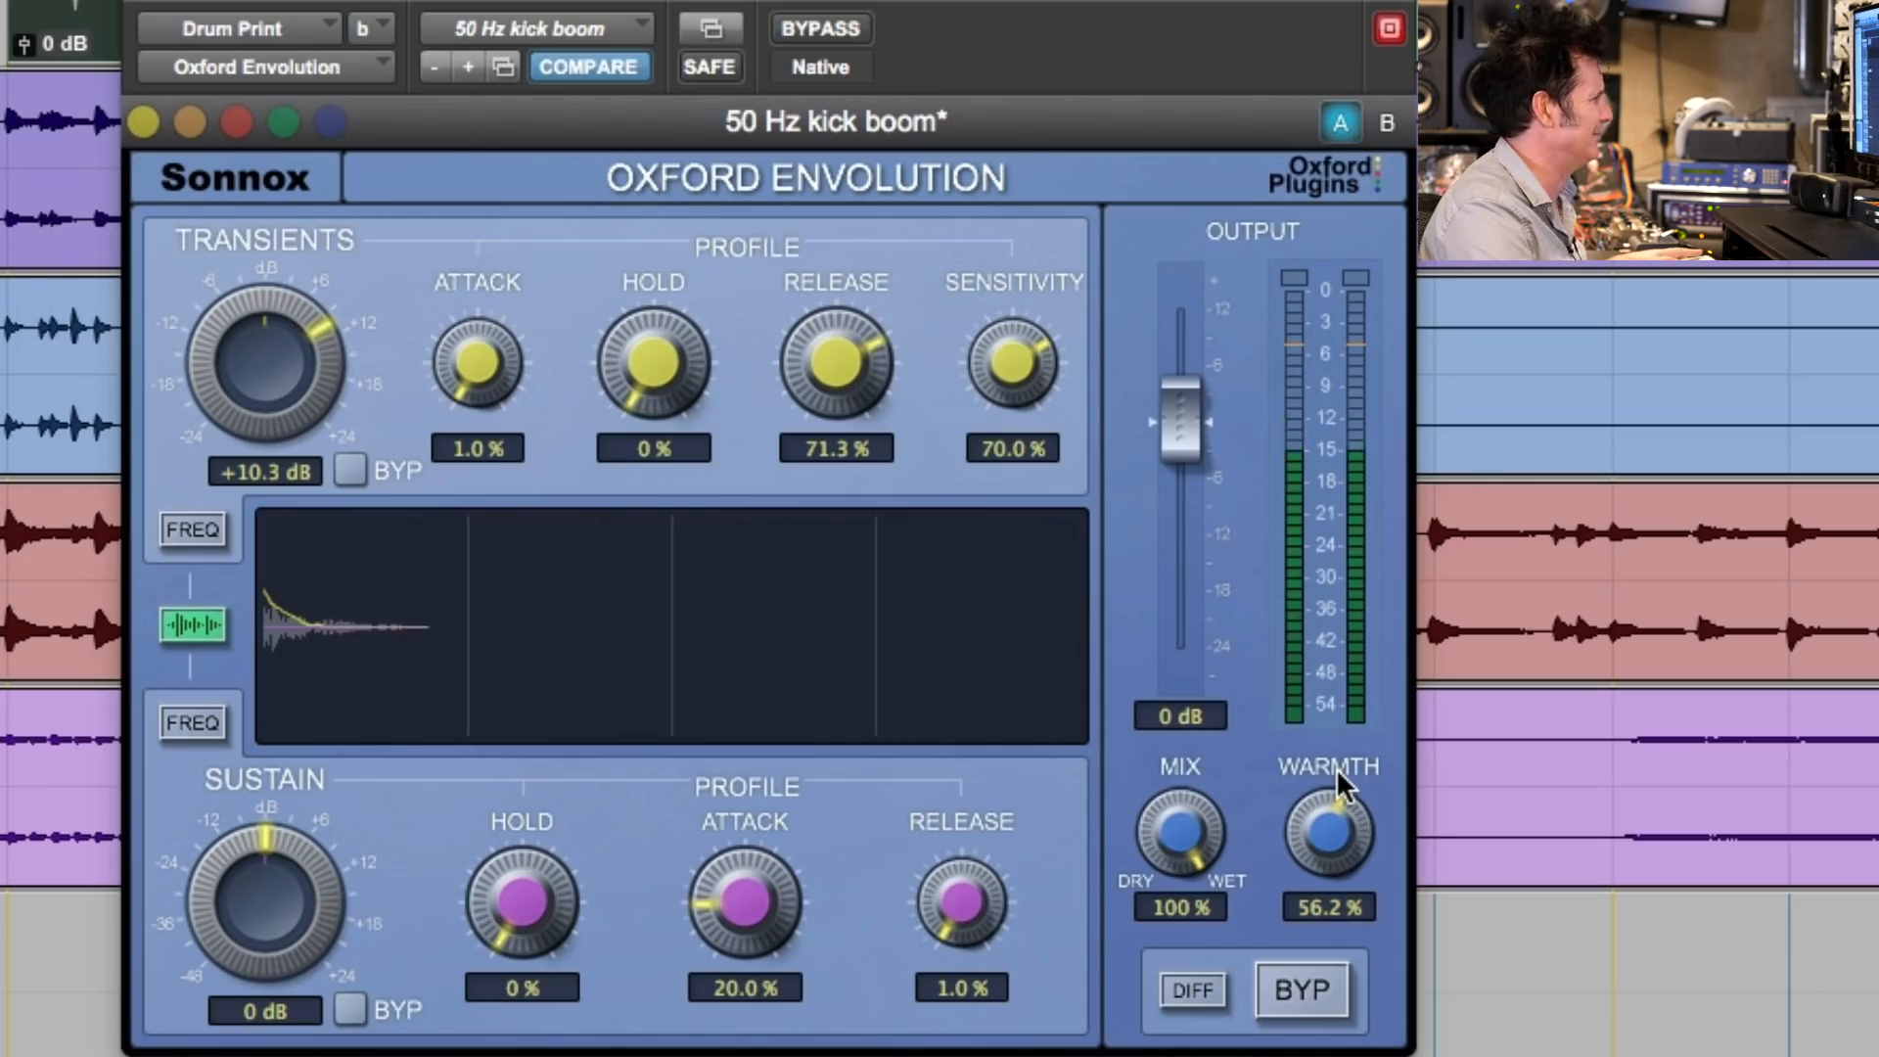
- Compare the drums with the Envolution bypassed and active during playback, and leave the effect active
left_click(821, 30)
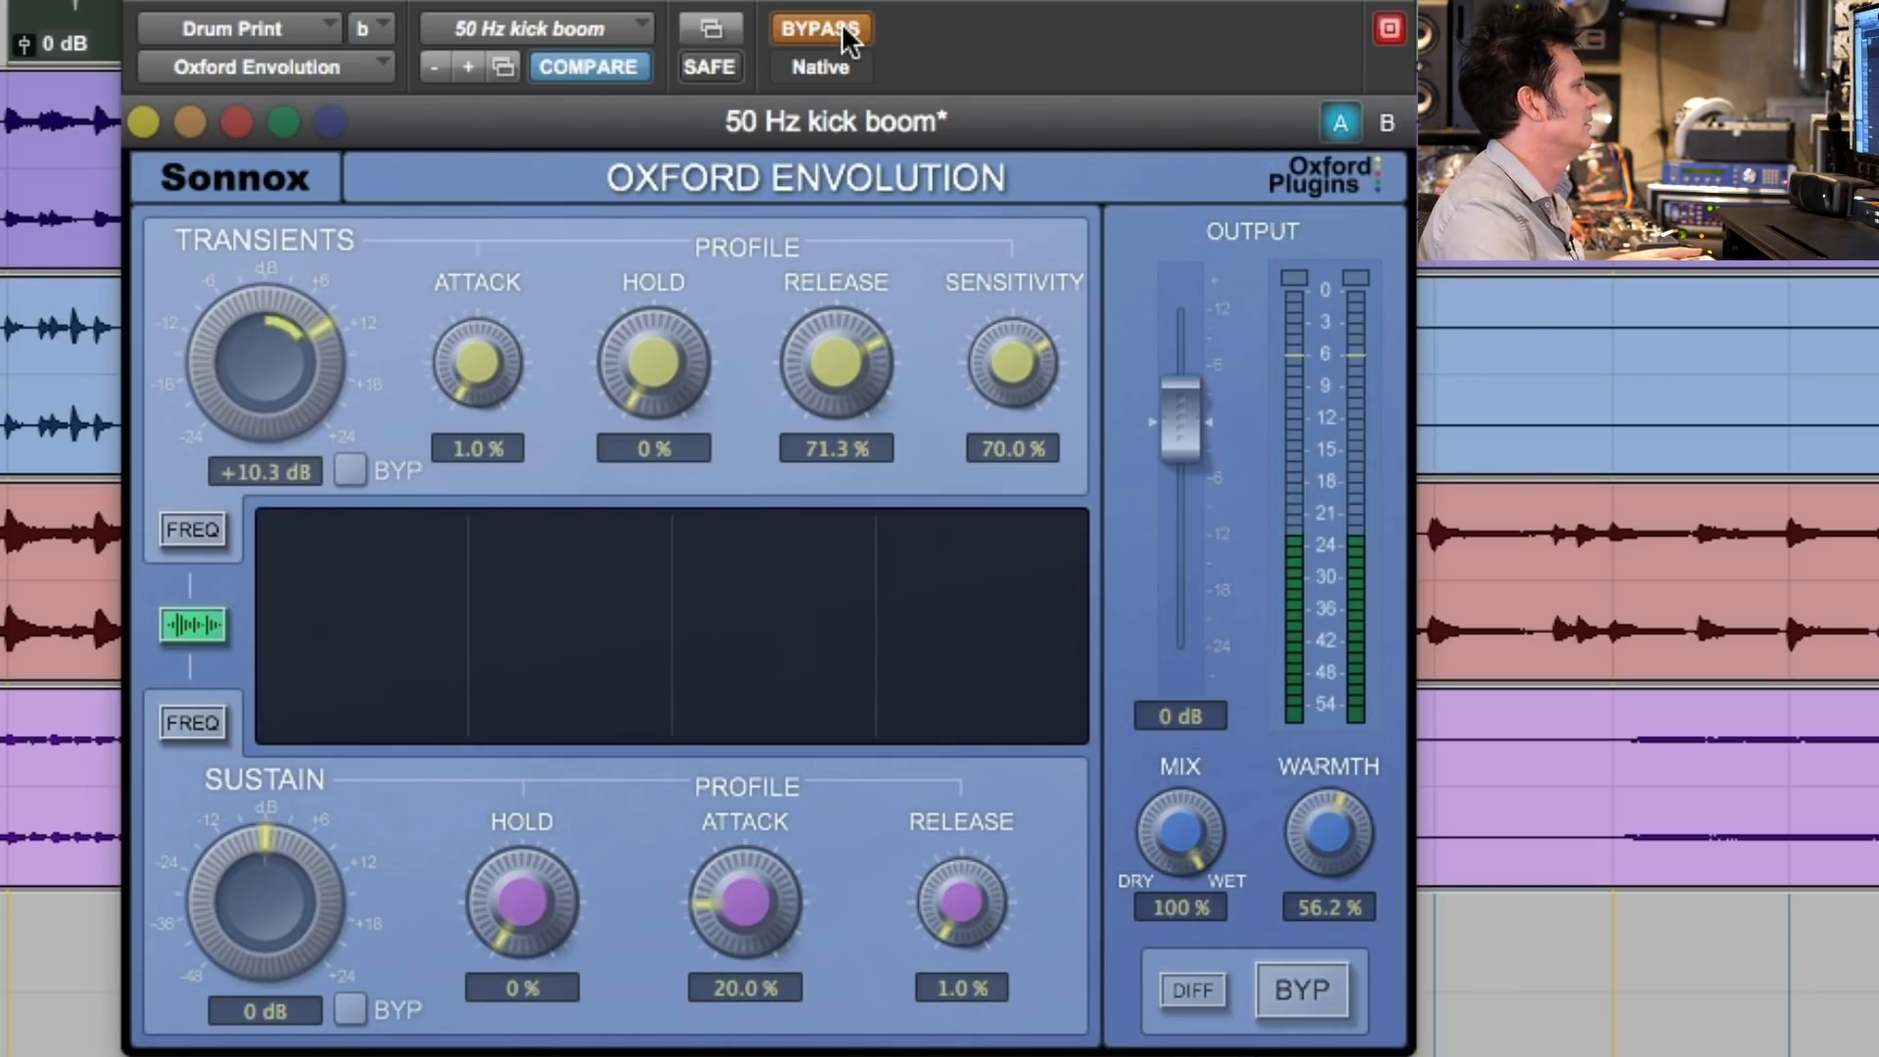
left_click(843, 31)
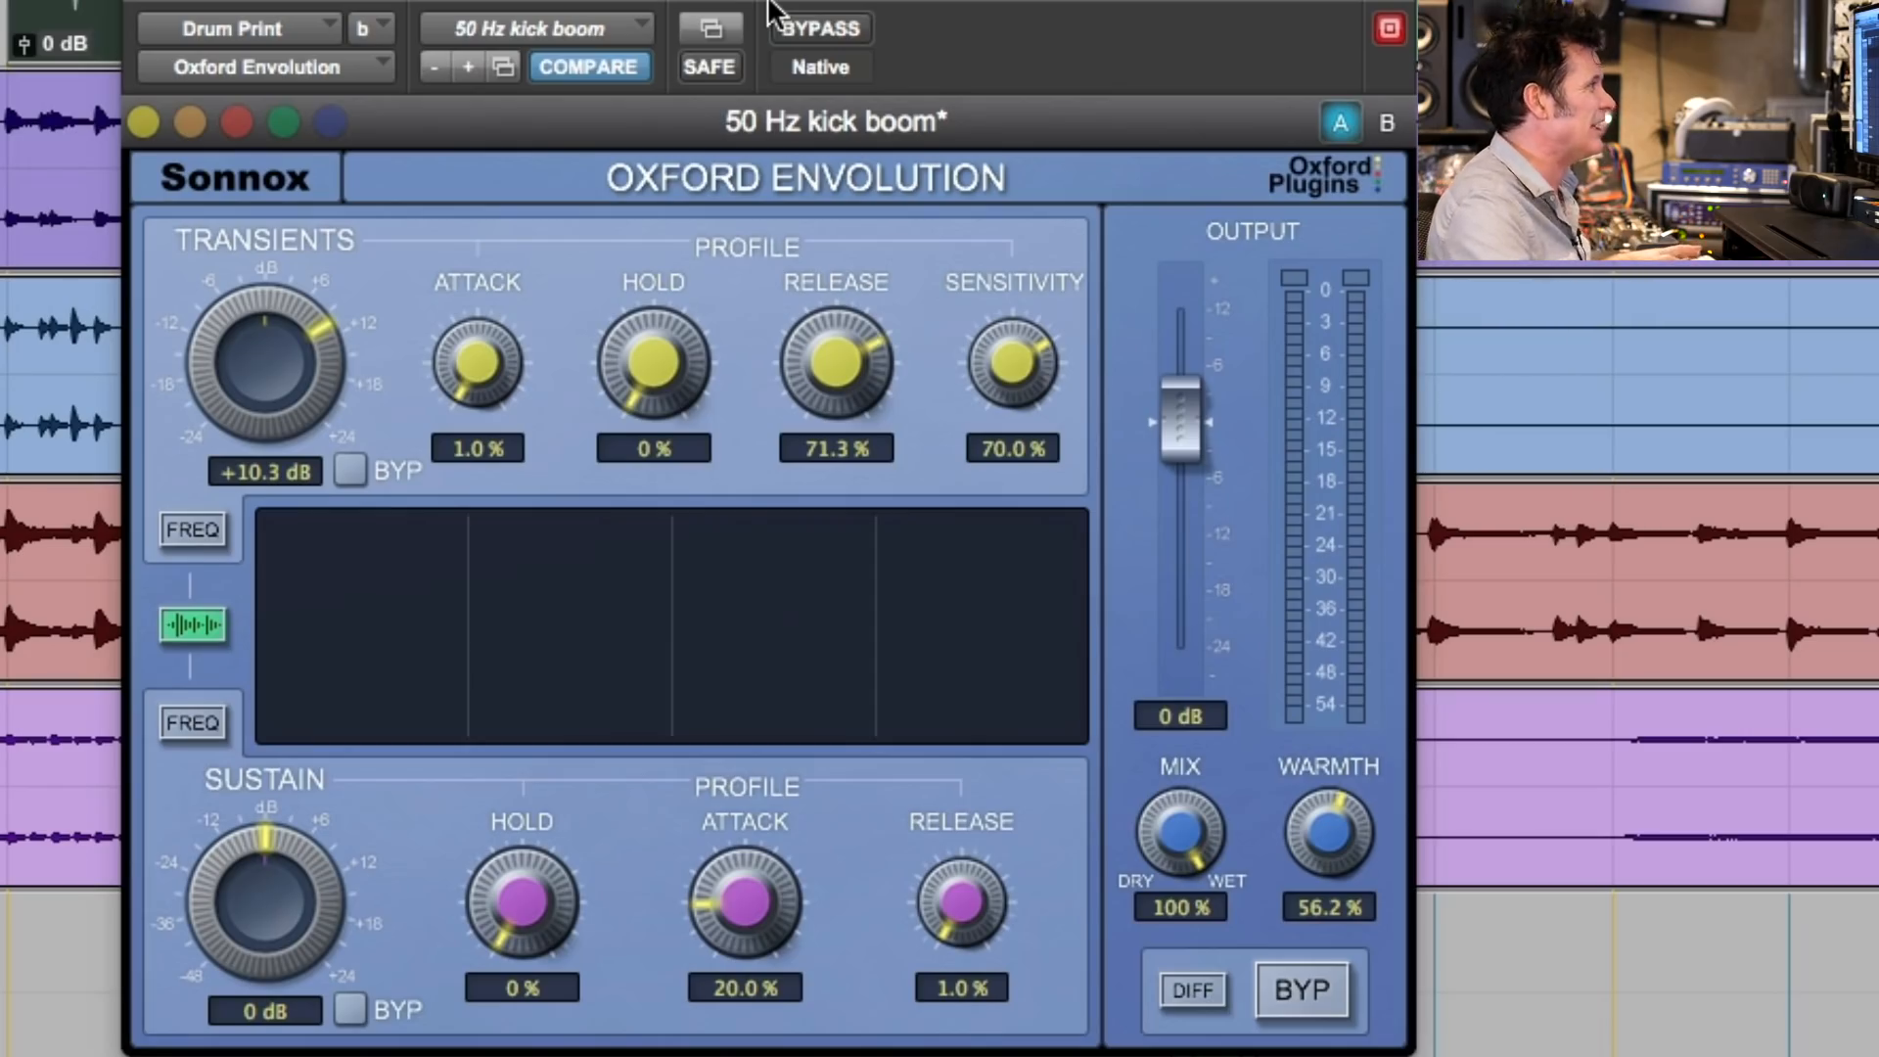
key("space")
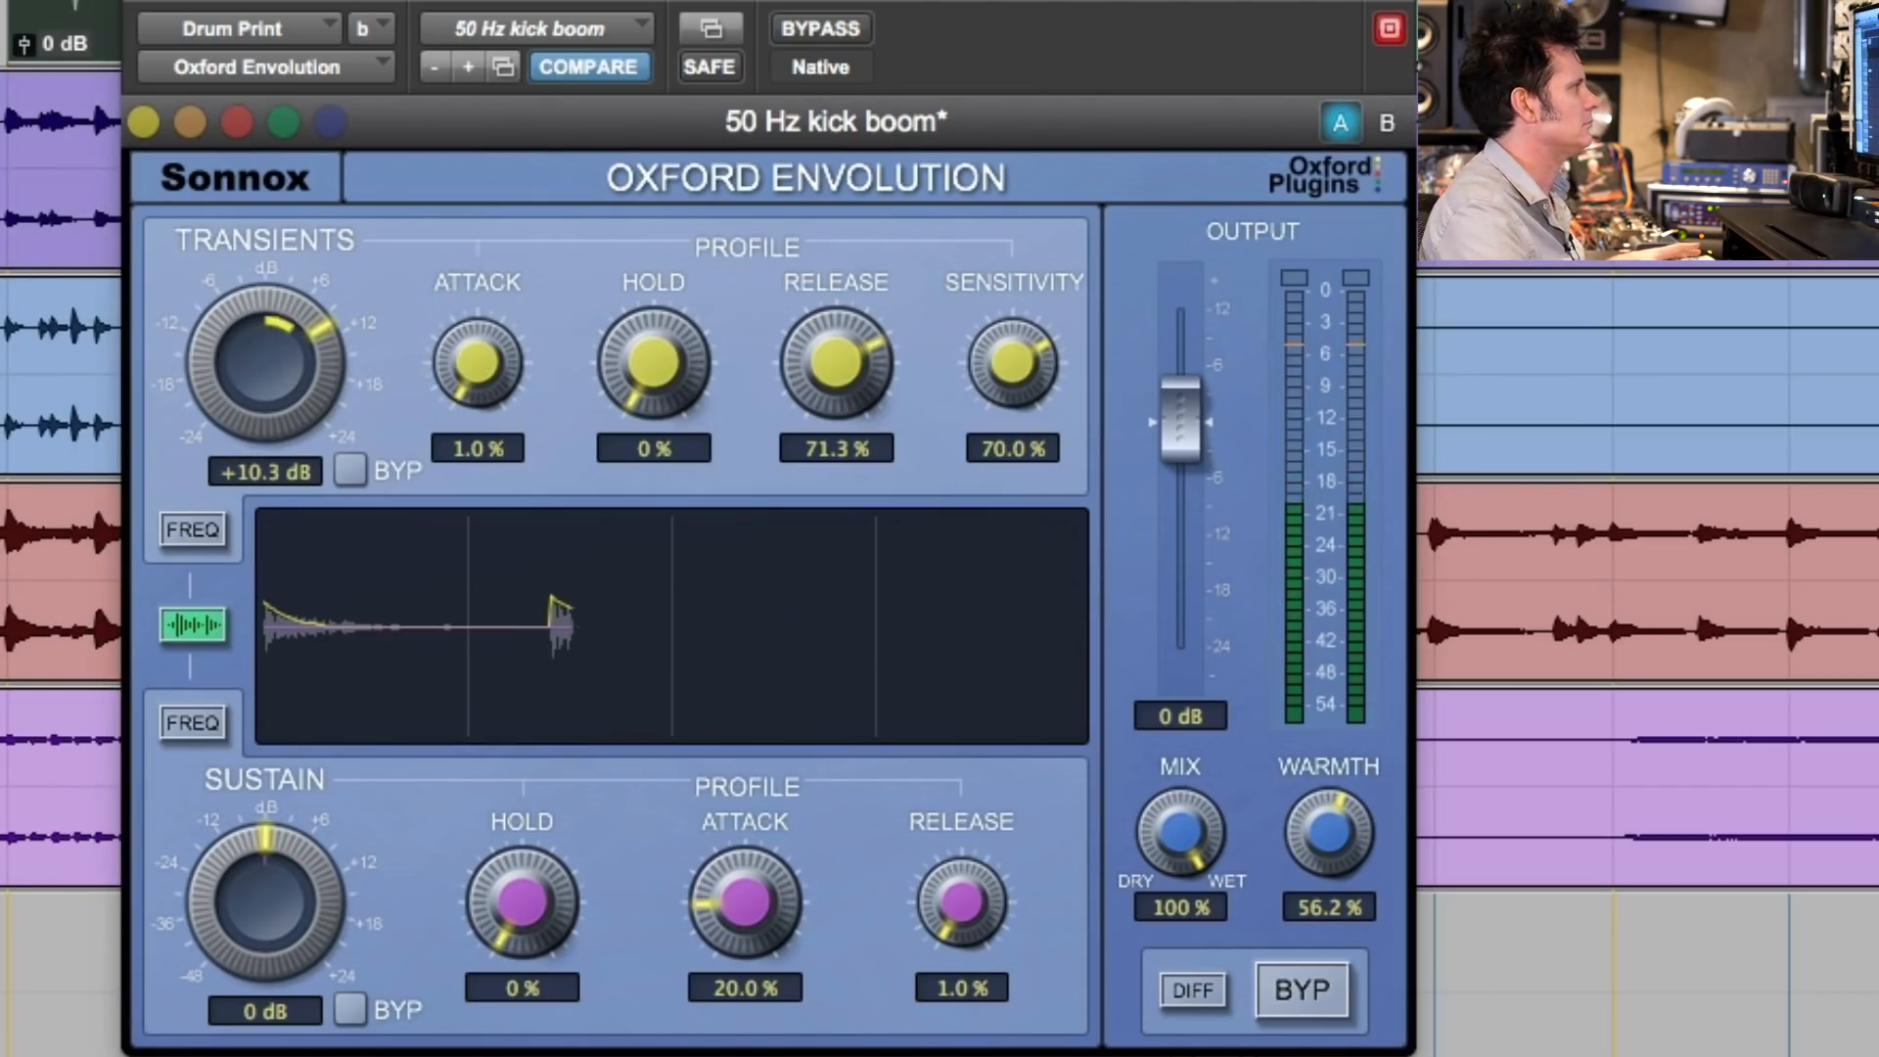
left_click(864, 42)
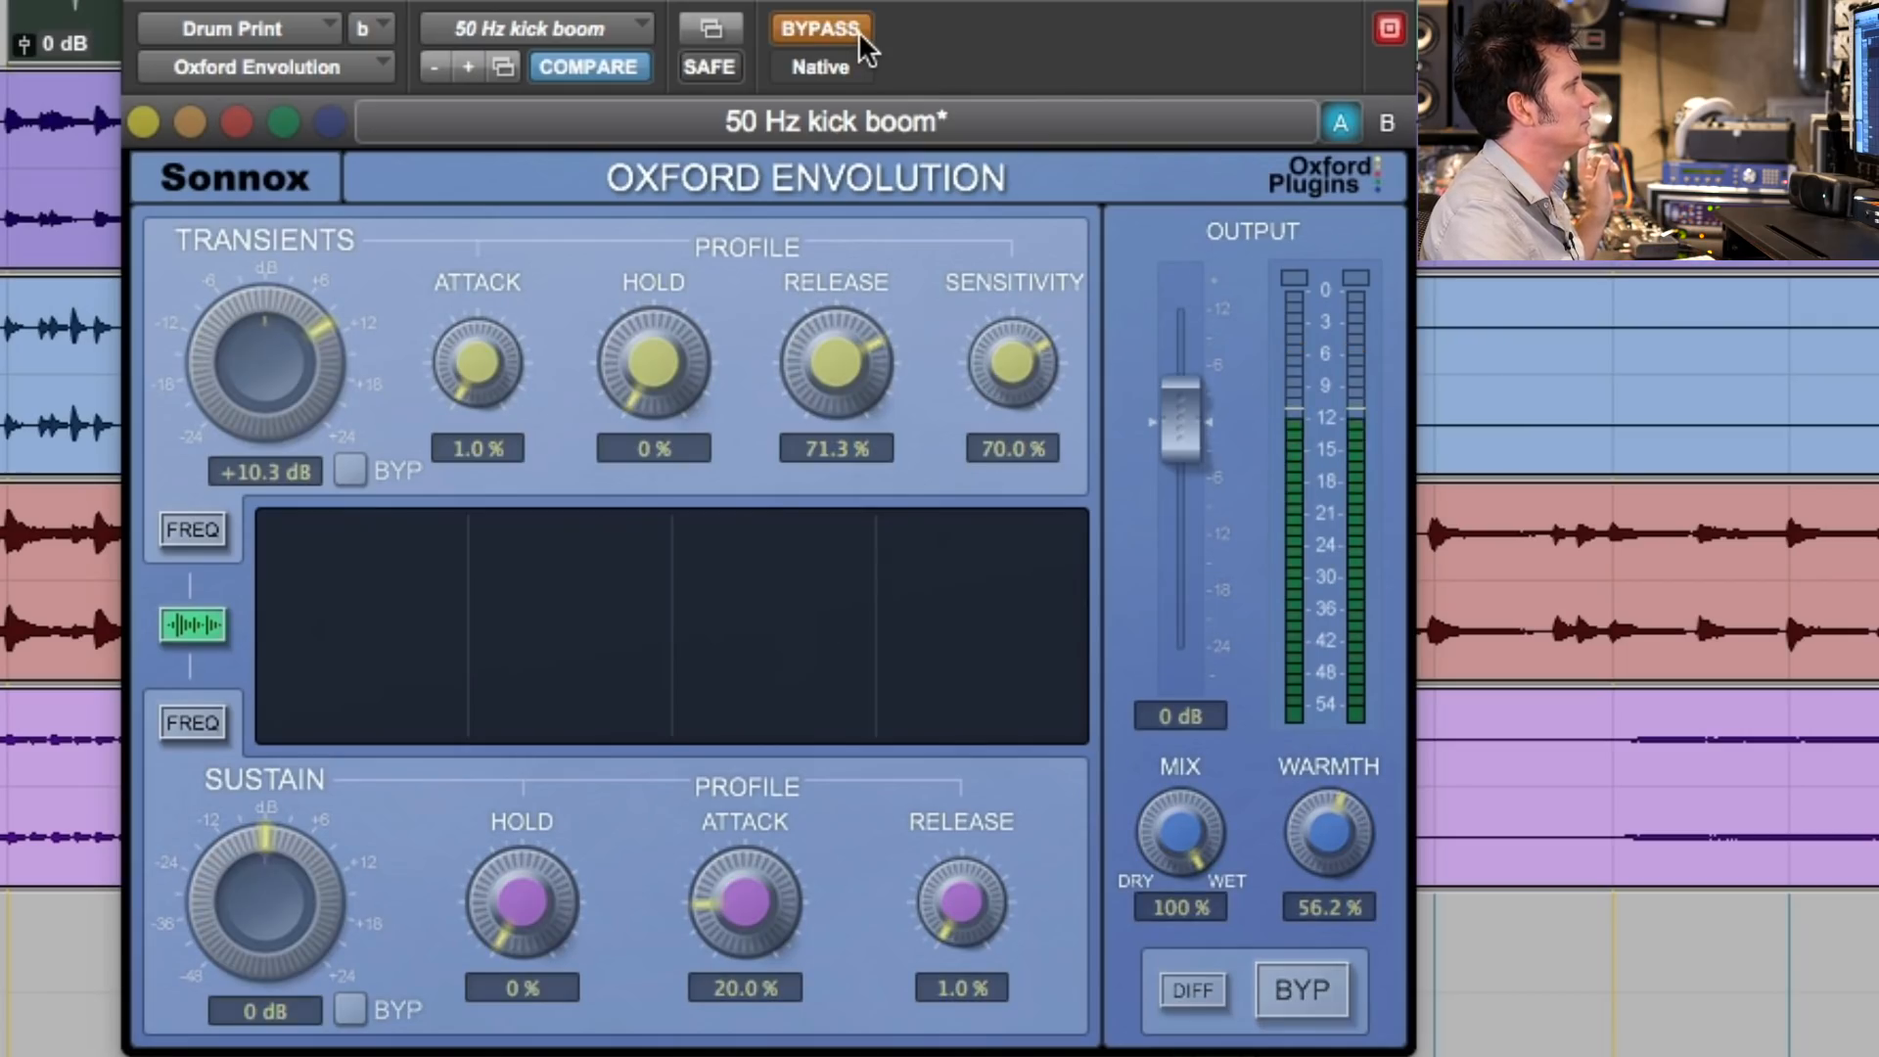
left_click(864, 42)
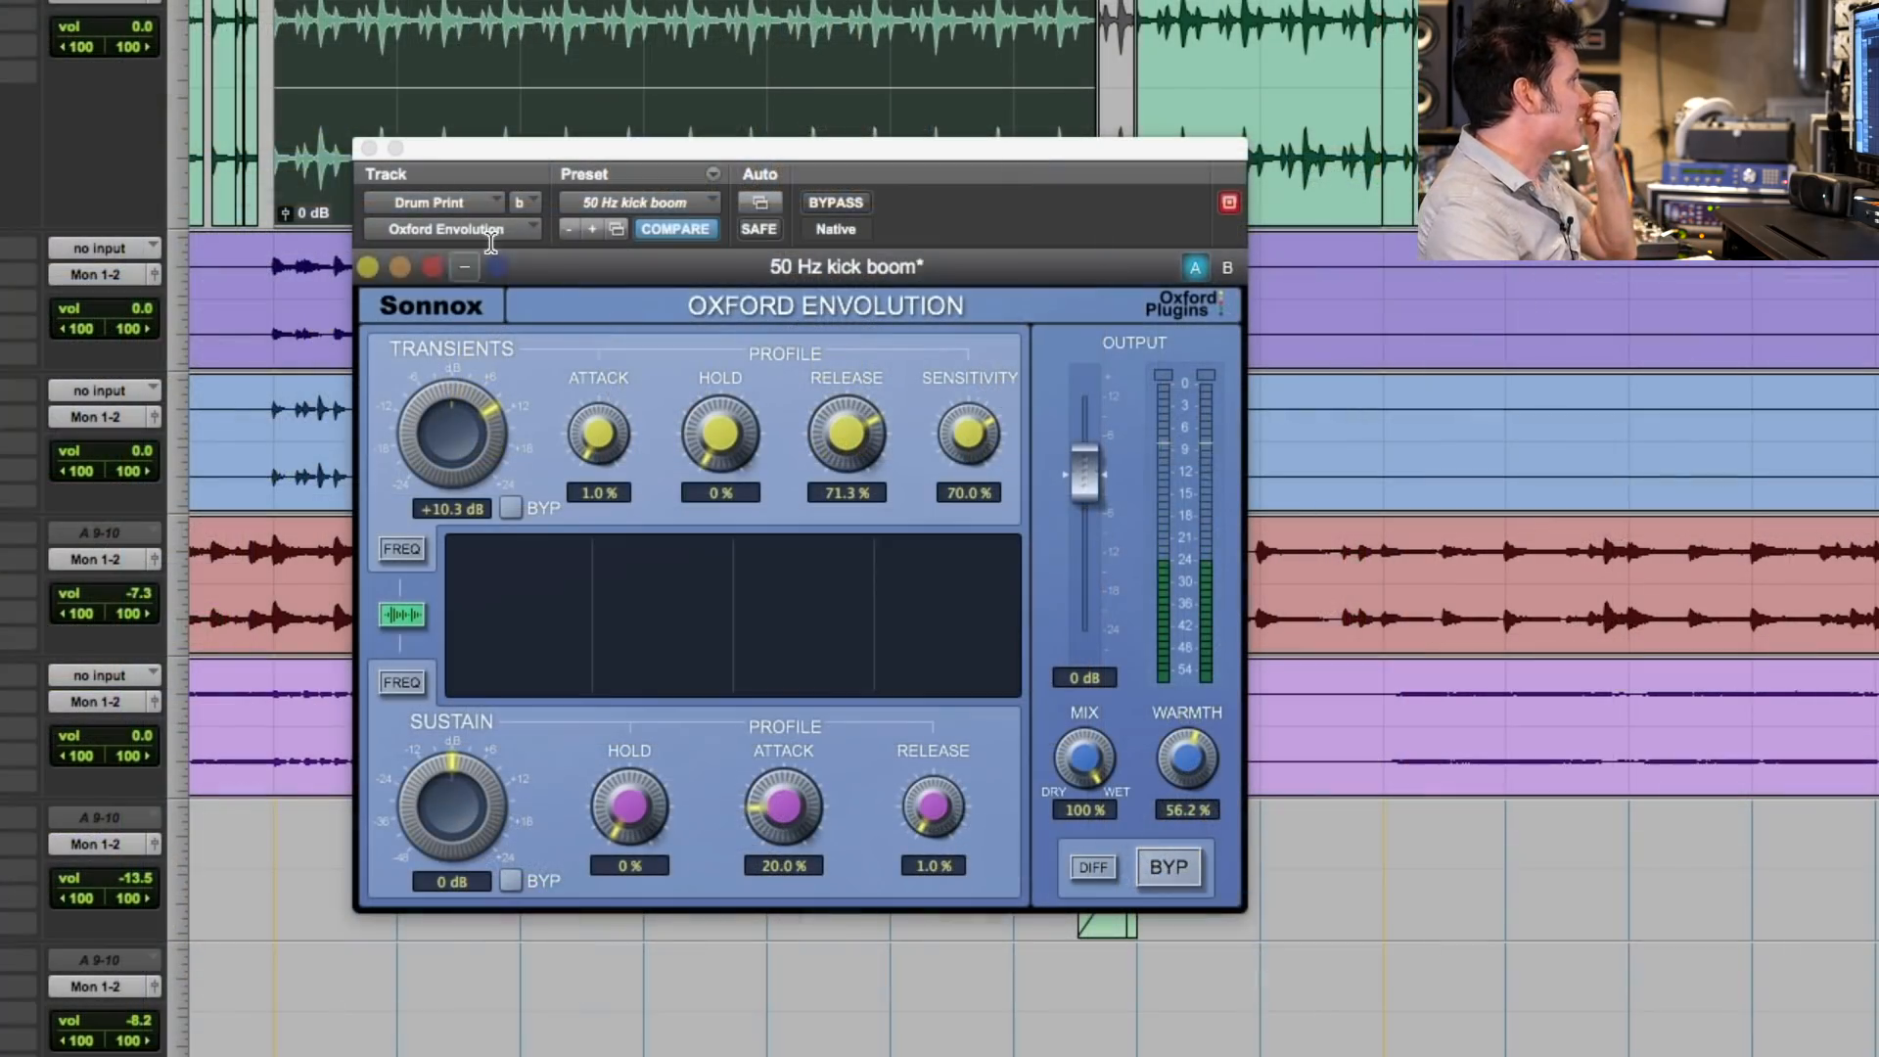
- Browse the Envolution's Designer Presets and Drums preset folders, and dismiss the list without changing the preset
left_click(677, 204)
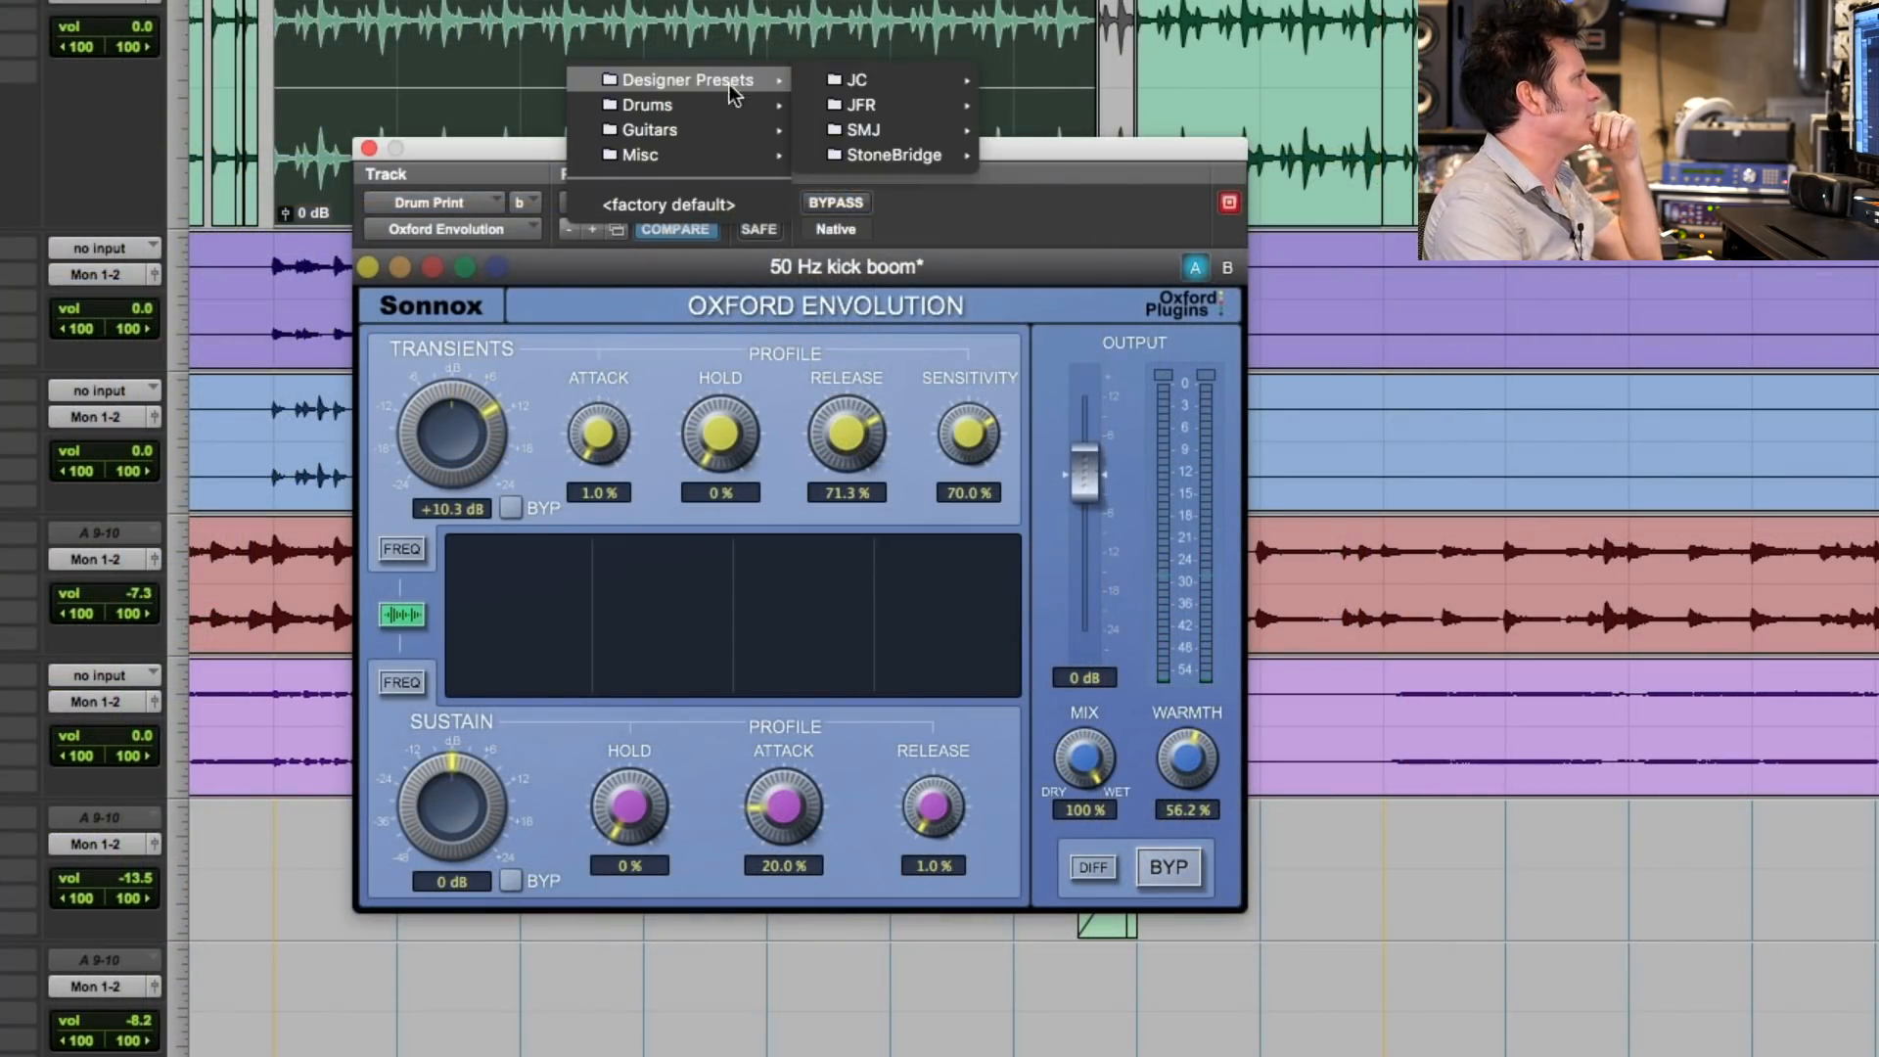
mouse_move(738, 108)
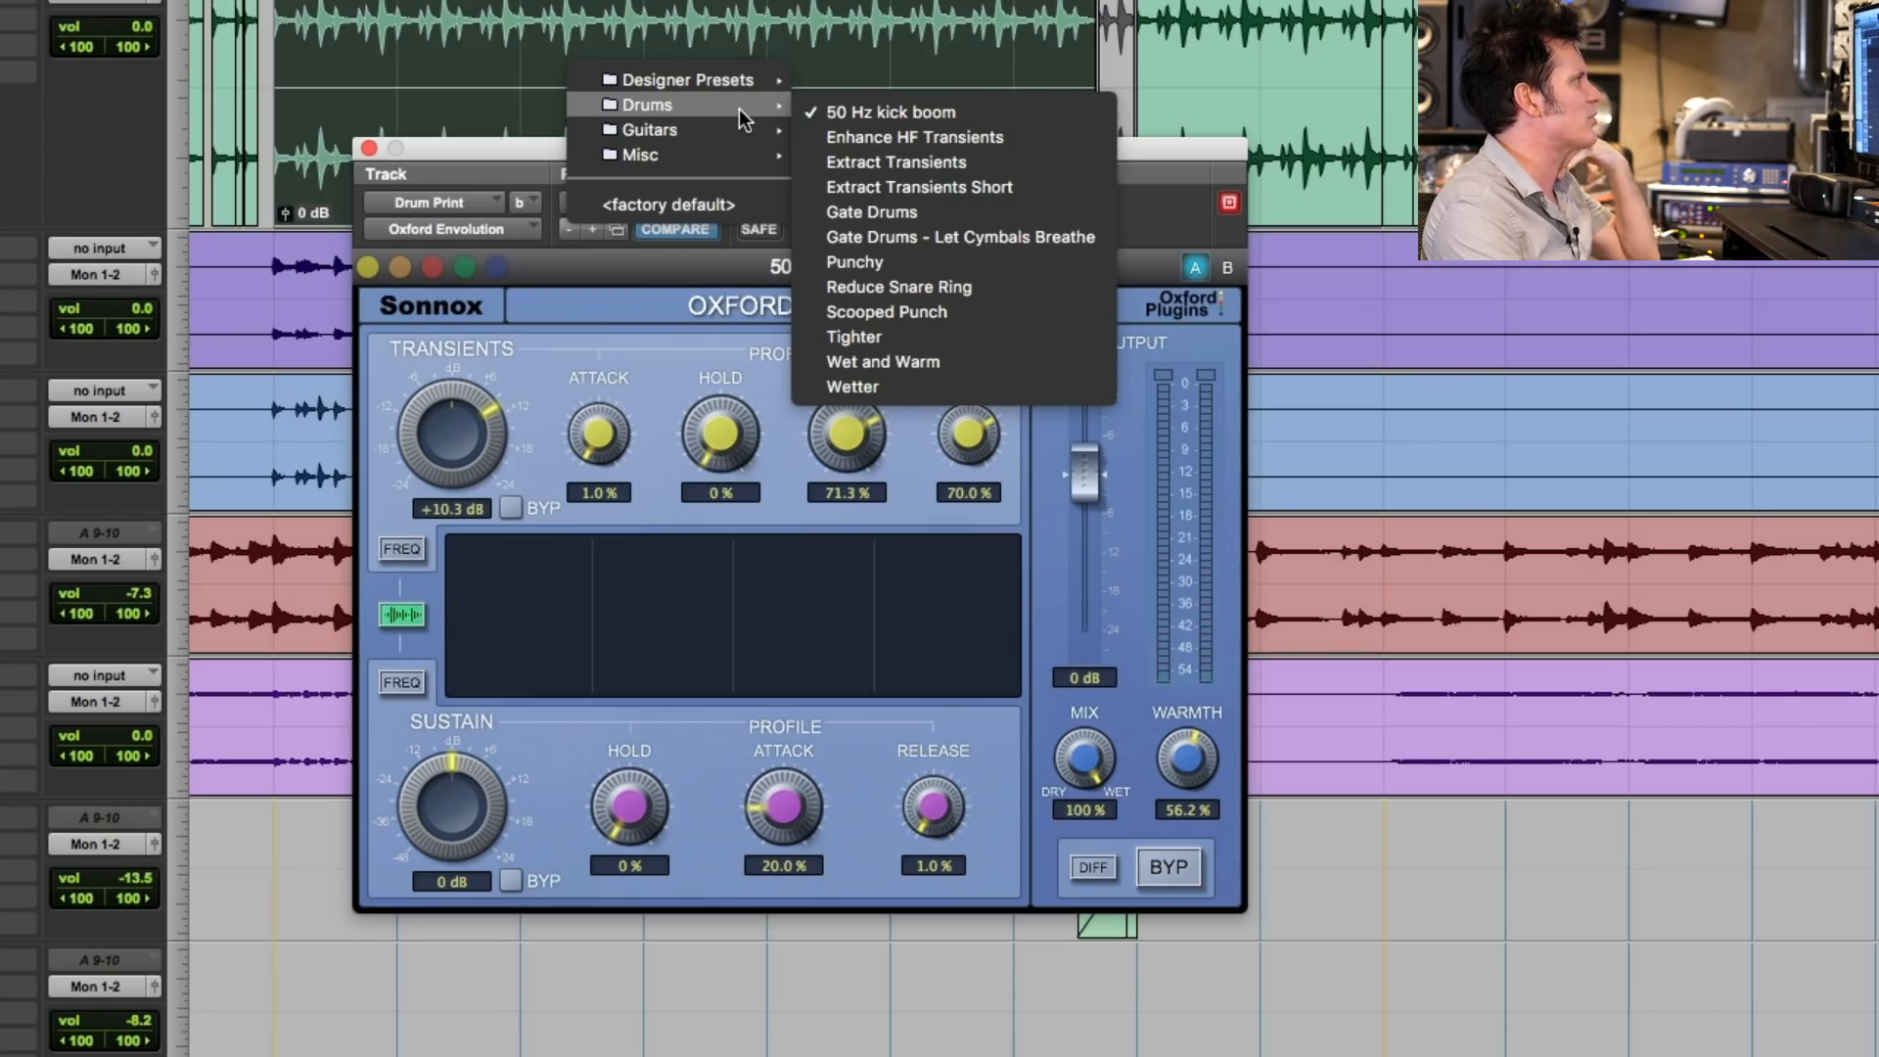
left_click(596, 341)
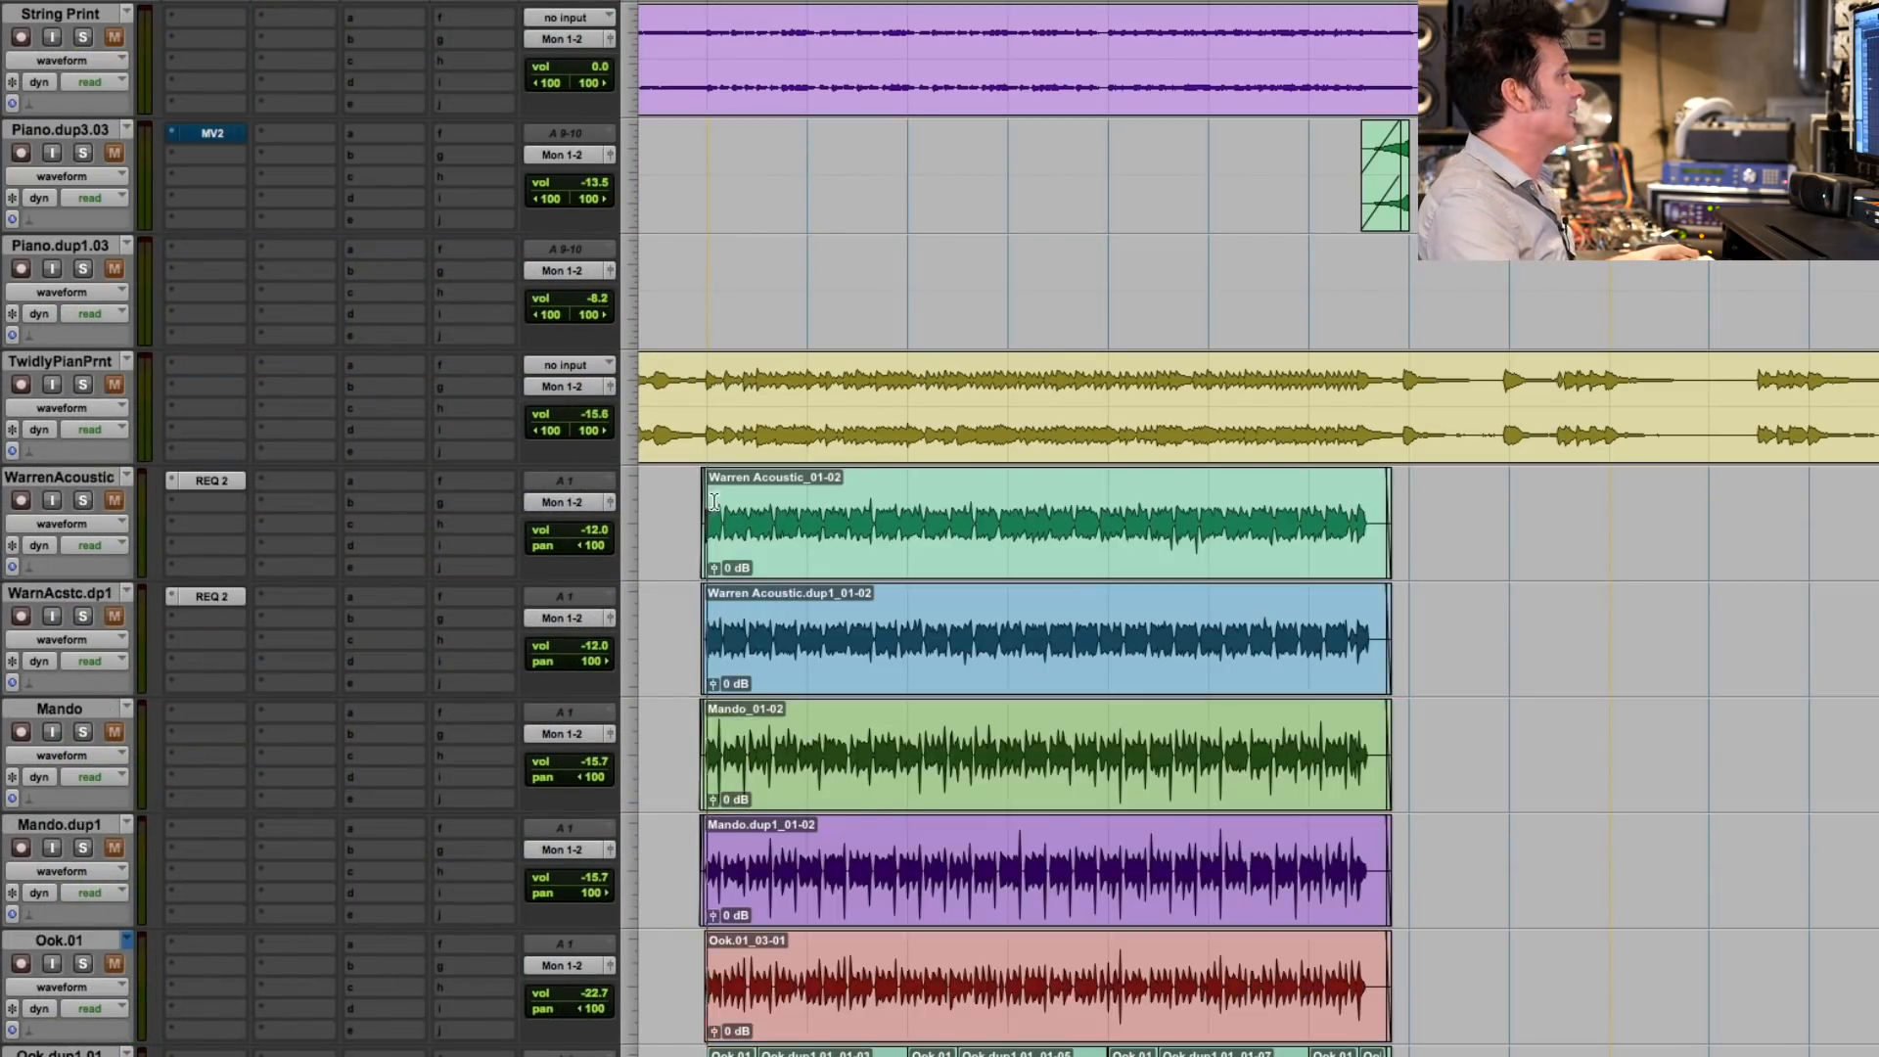
- Solo the two acoustic guitar, two Mando and two Ook tracks and audition them over the selected section
left_click_drag(711, 579, 1374, 607)
left_click(83, 502)
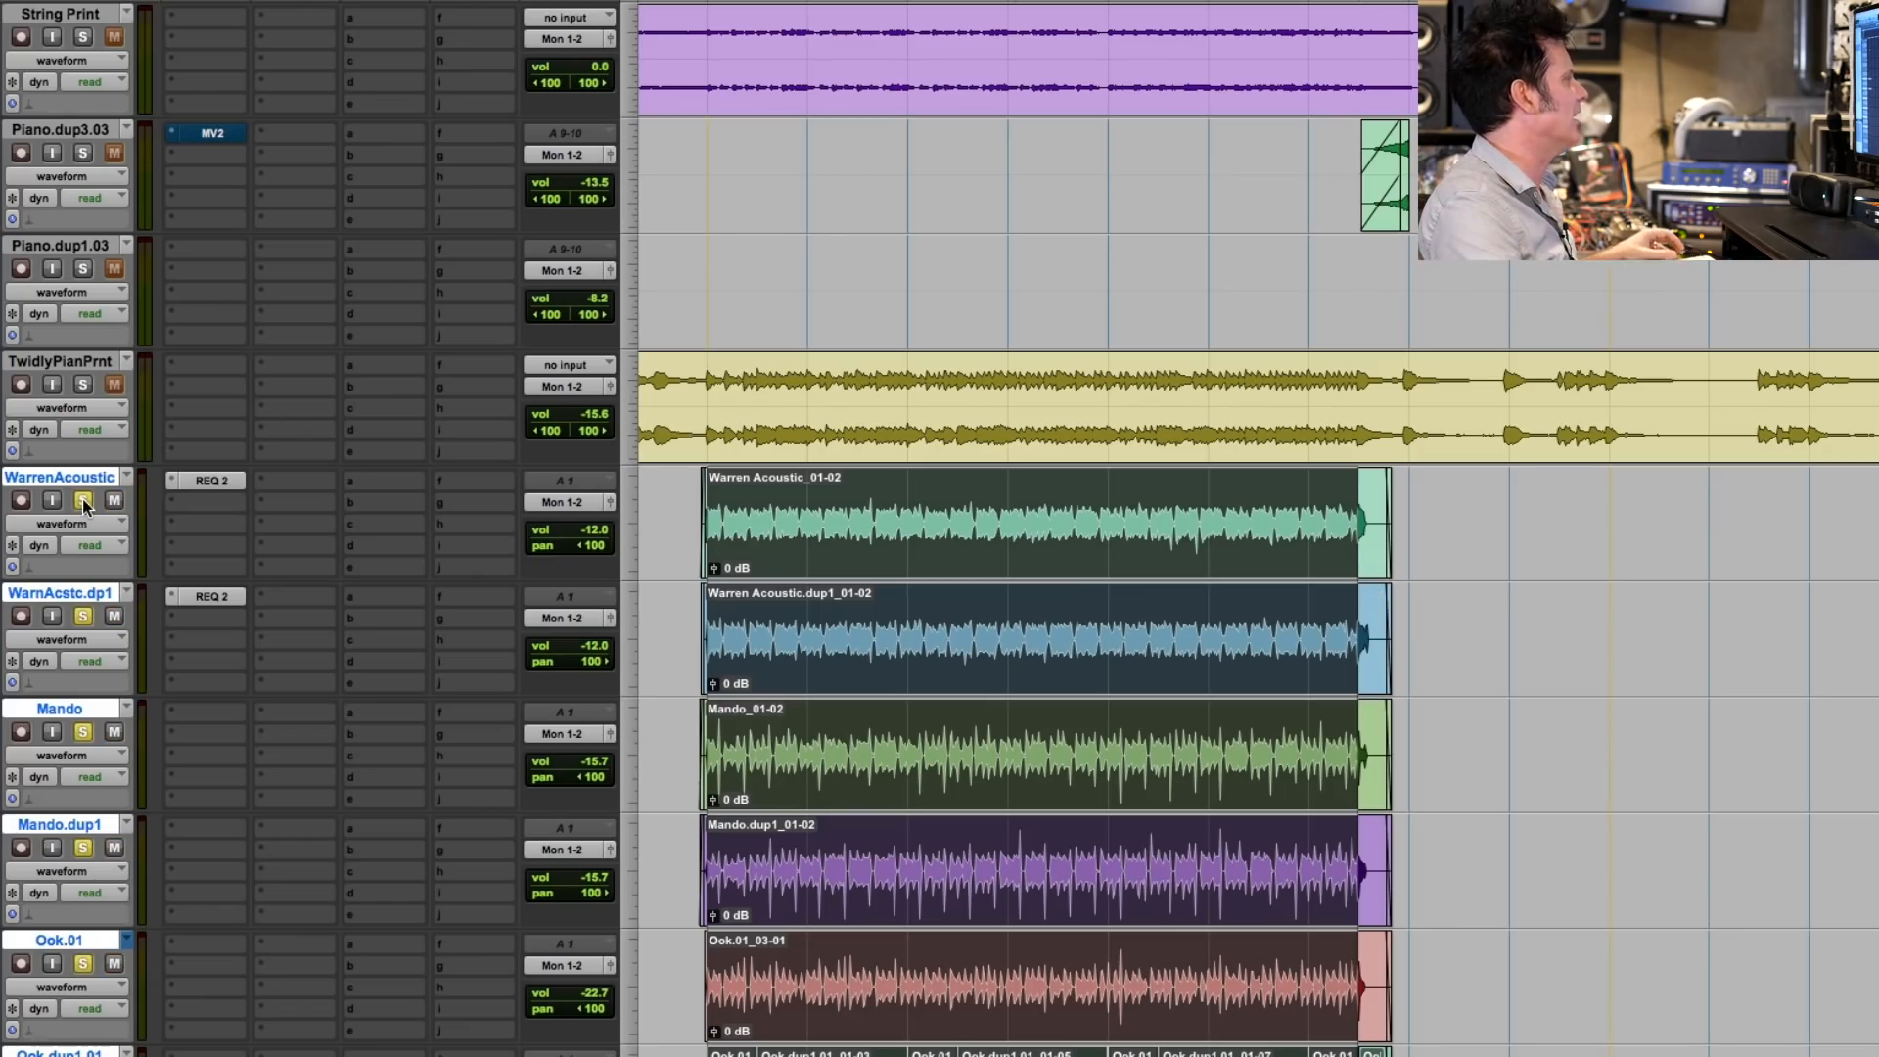
key("space")
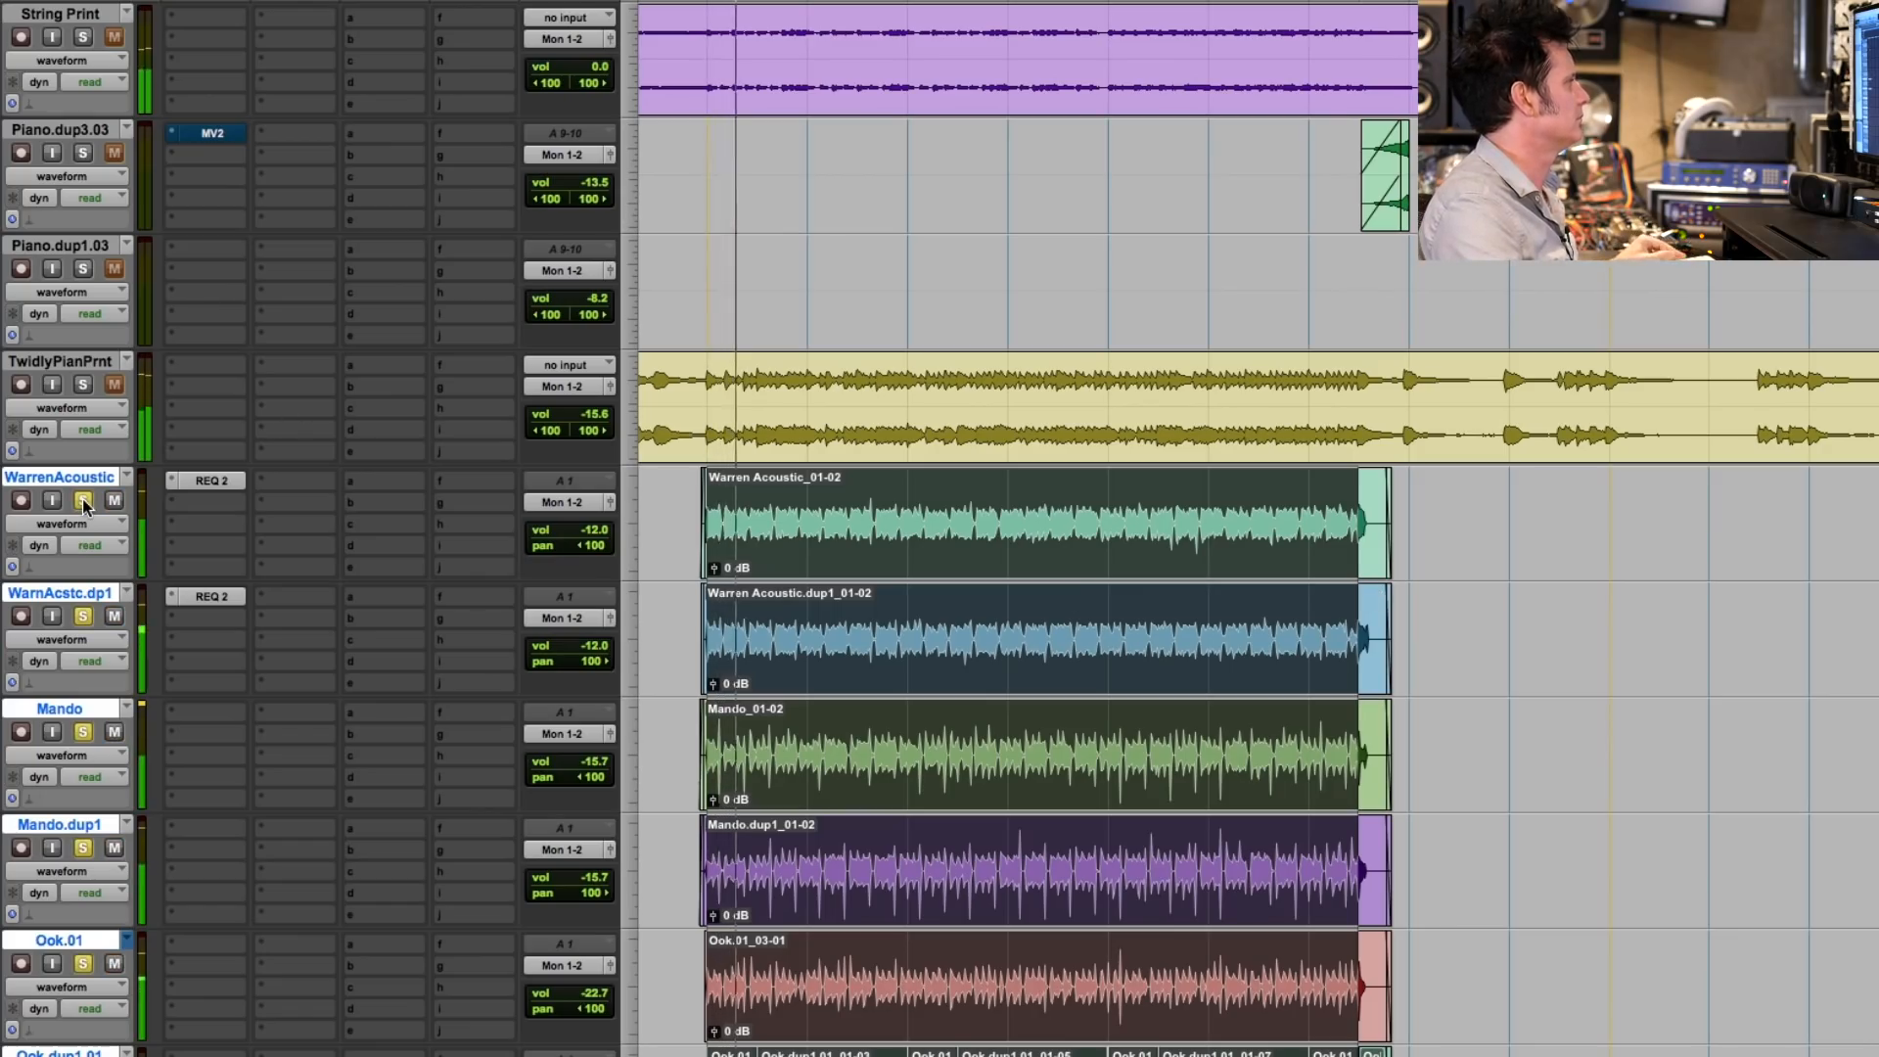
left_click(84, 502, "alt")
left_click(84, 502)
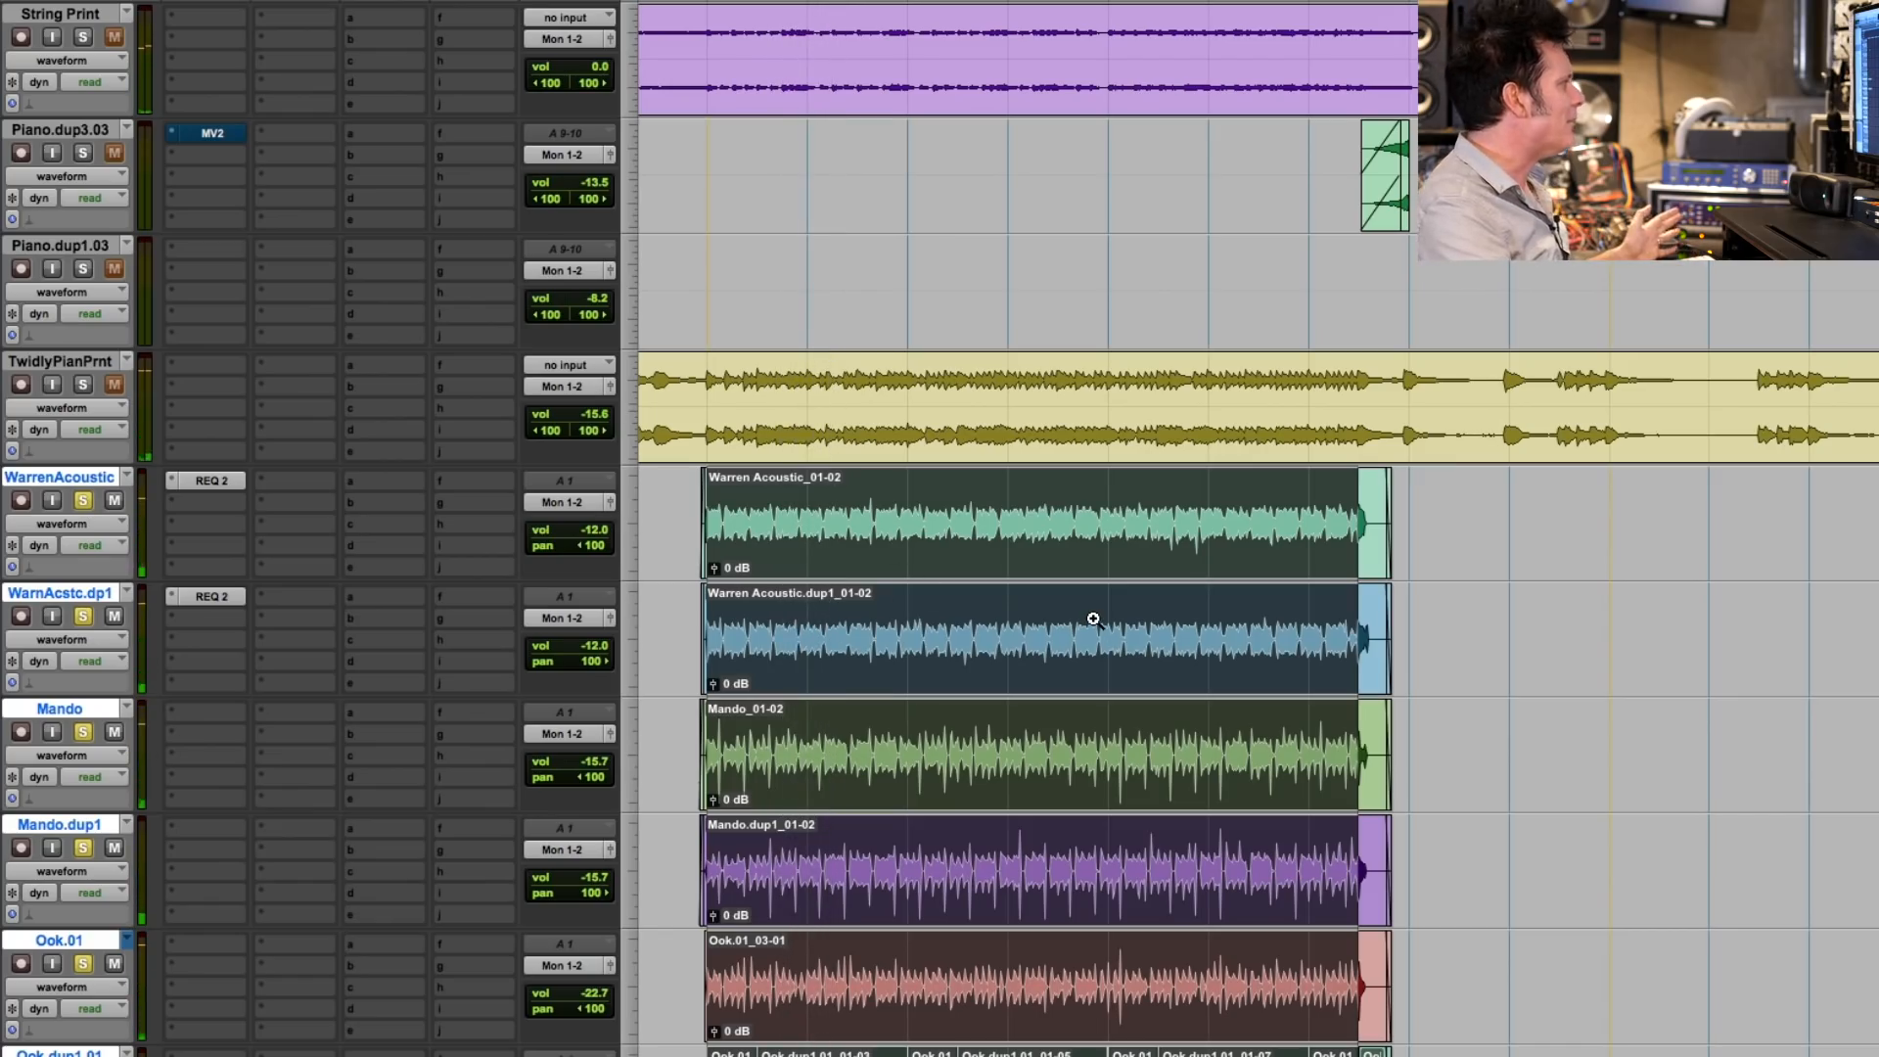
scroll(1097, 615, "down", 5)
left_click_drag(711, 575, 1632, 588)
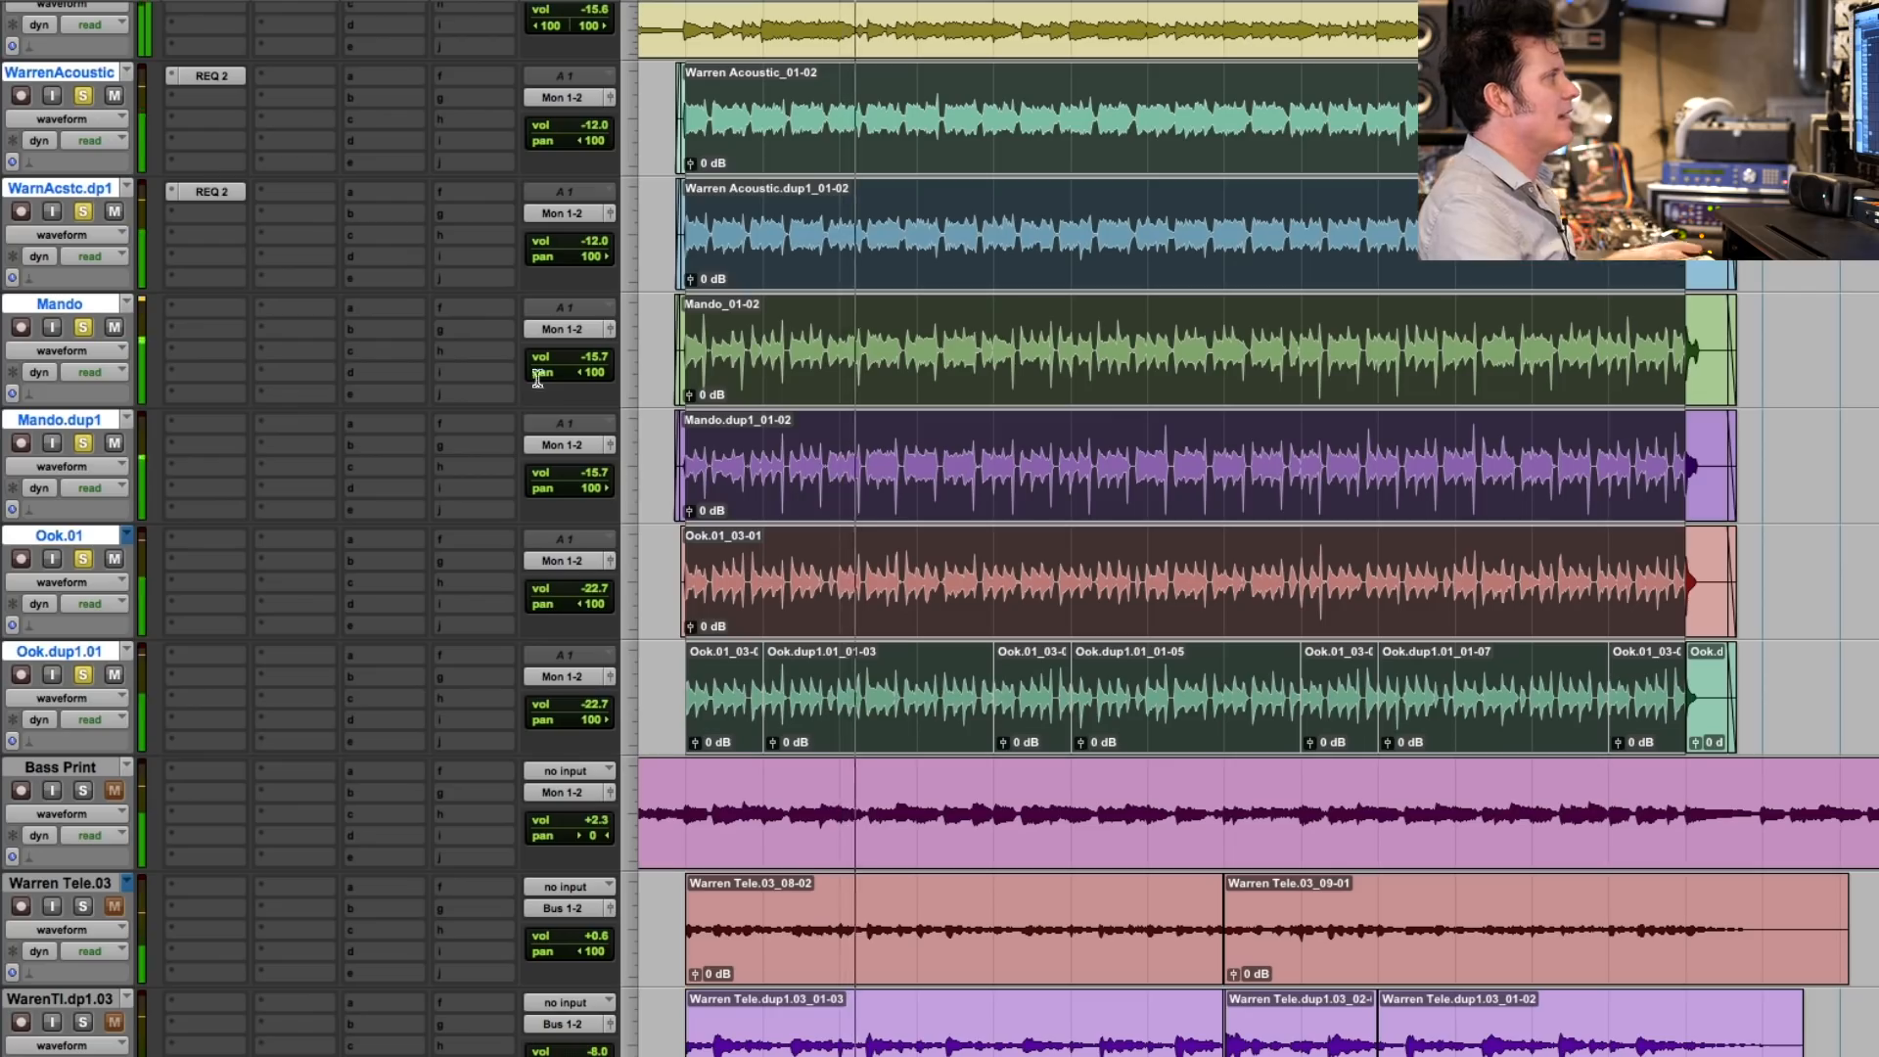
key("space")
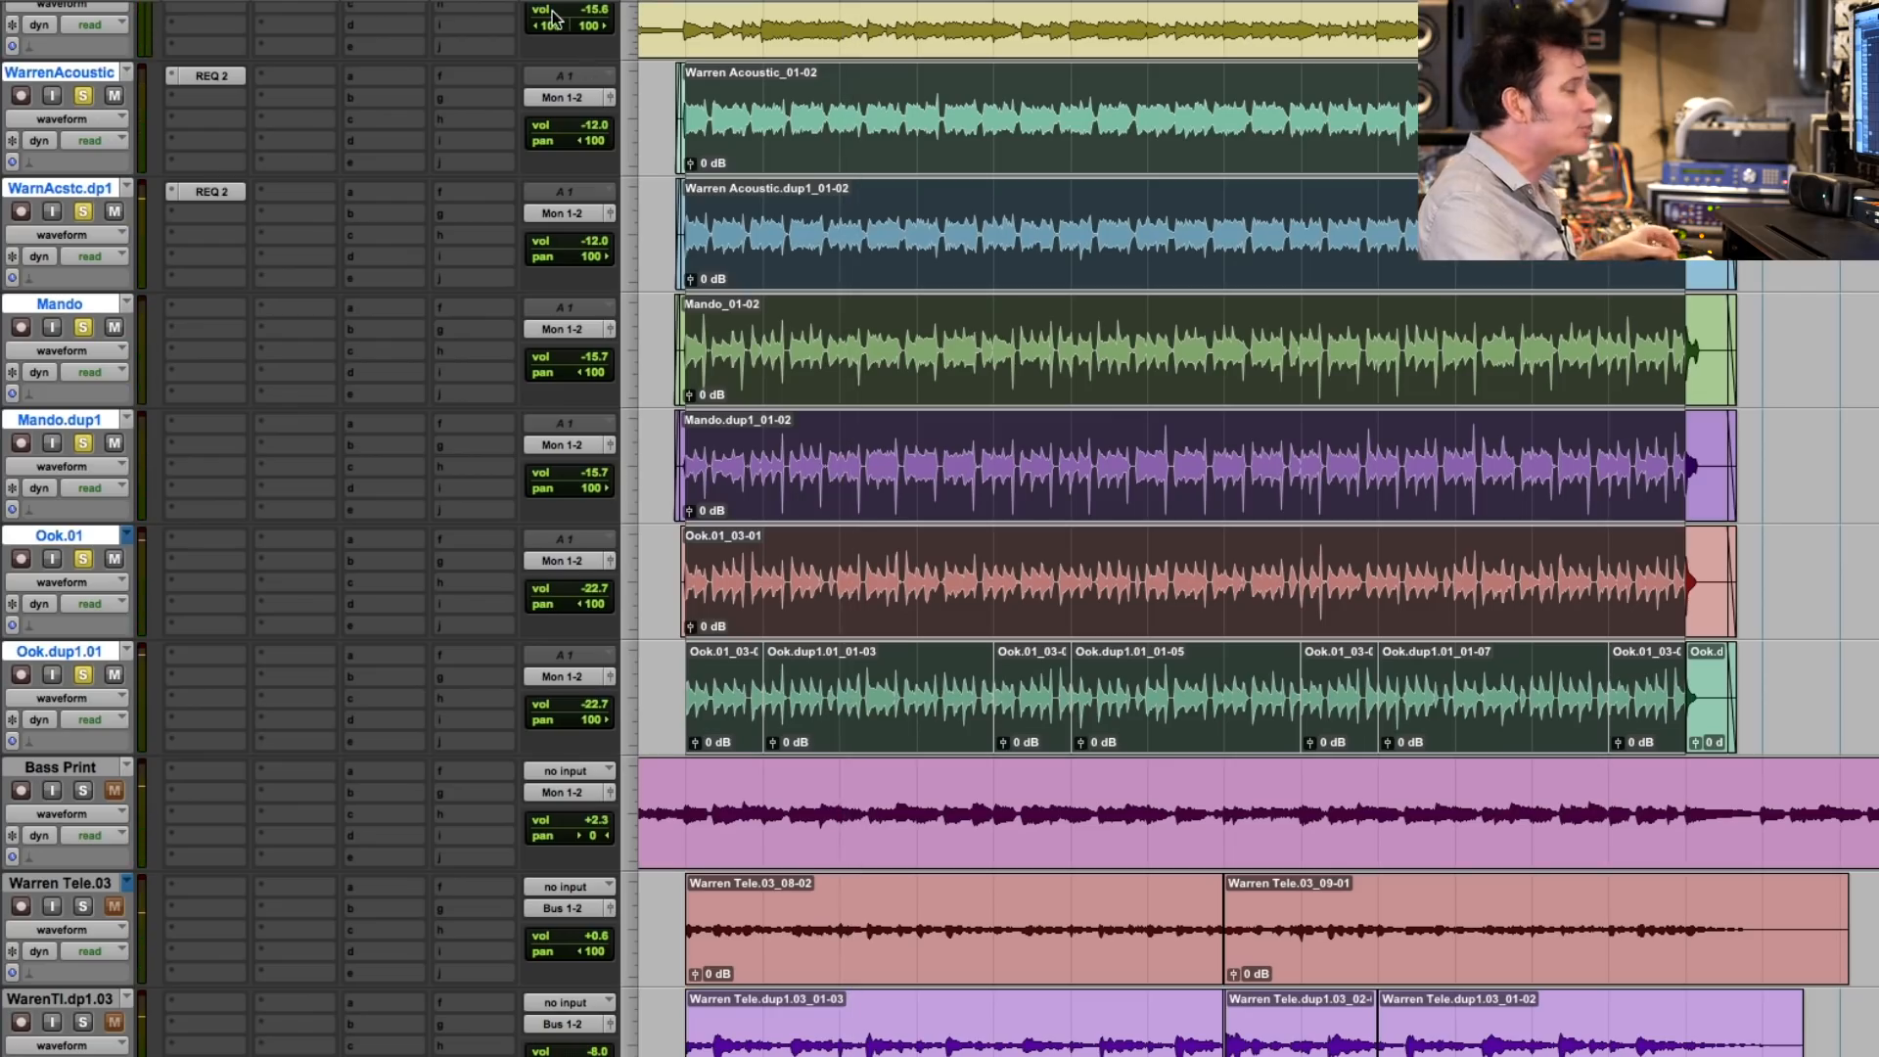
- Route the six acoustic guitar, Mando and Ook tracks to Bus 3-4 and create a stereo Aux Input named Acoustics.Bus
left_click(582, 98)
mouse_move(648, 127)
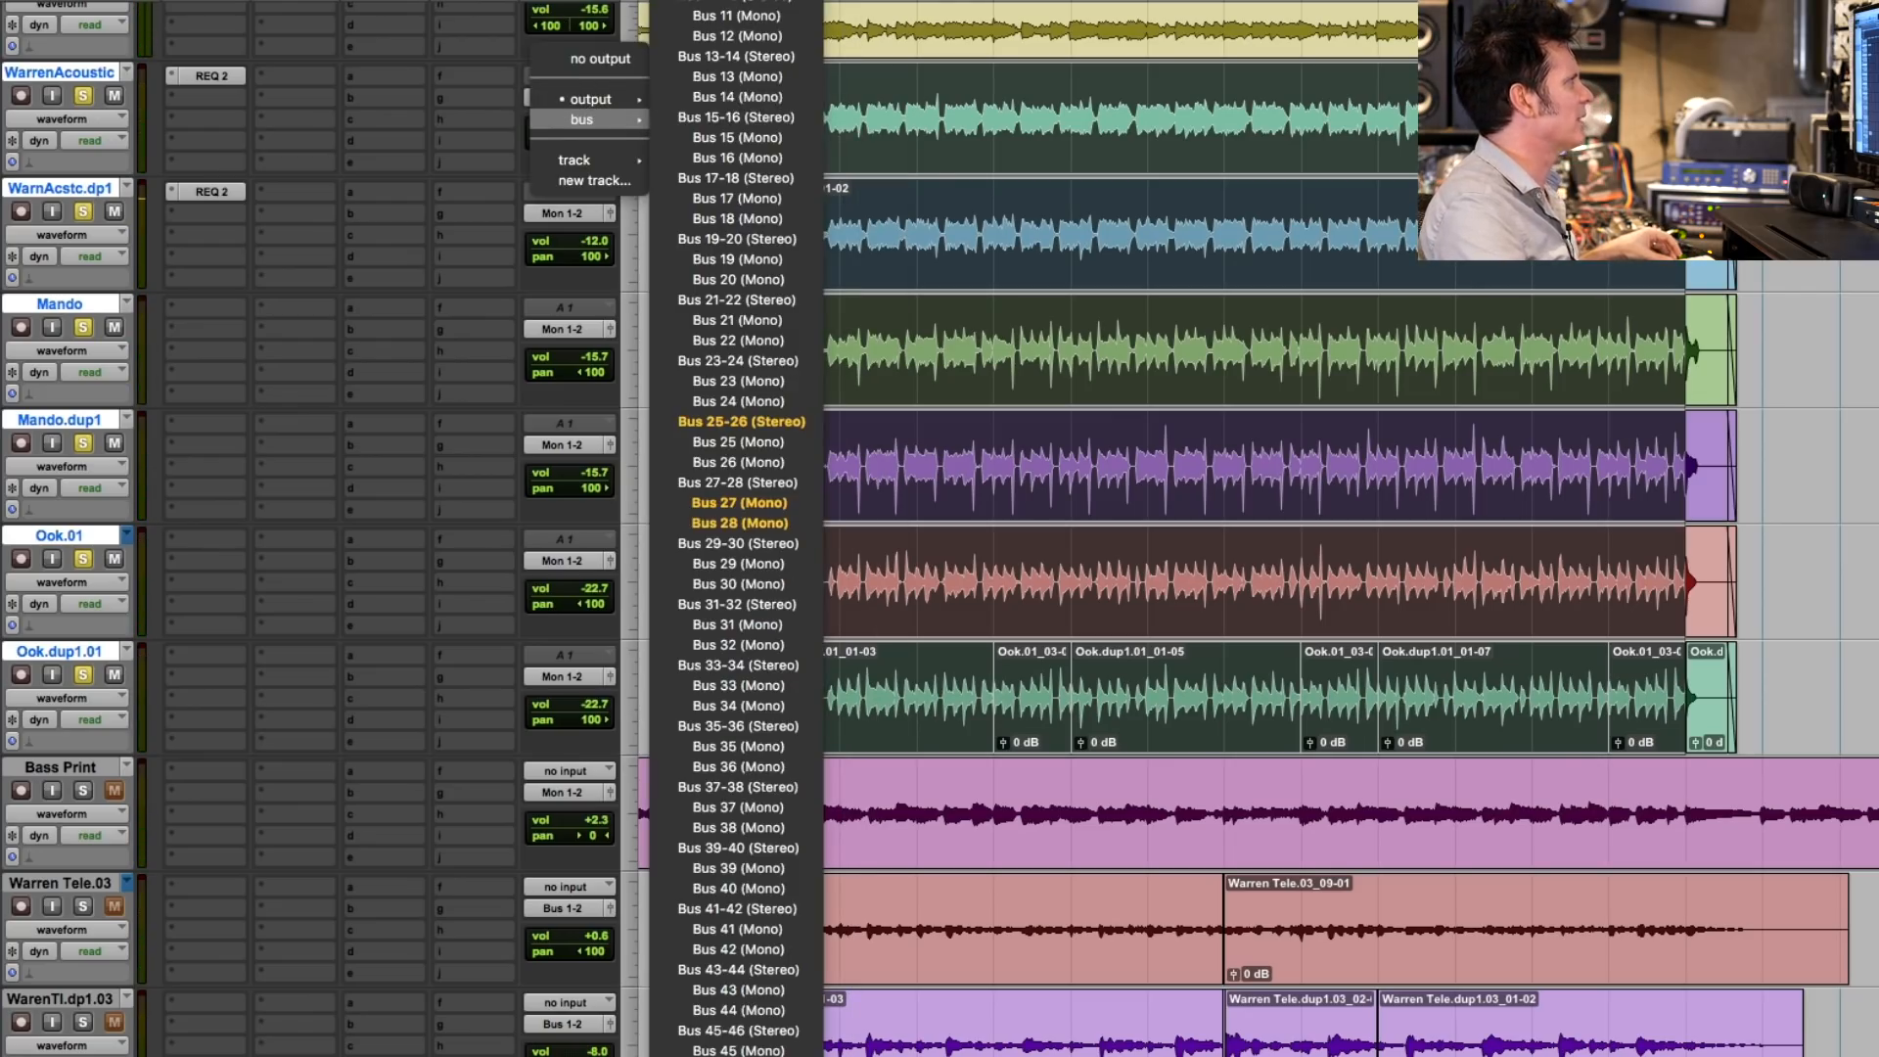
left_click(739, 1, "alt+shift")
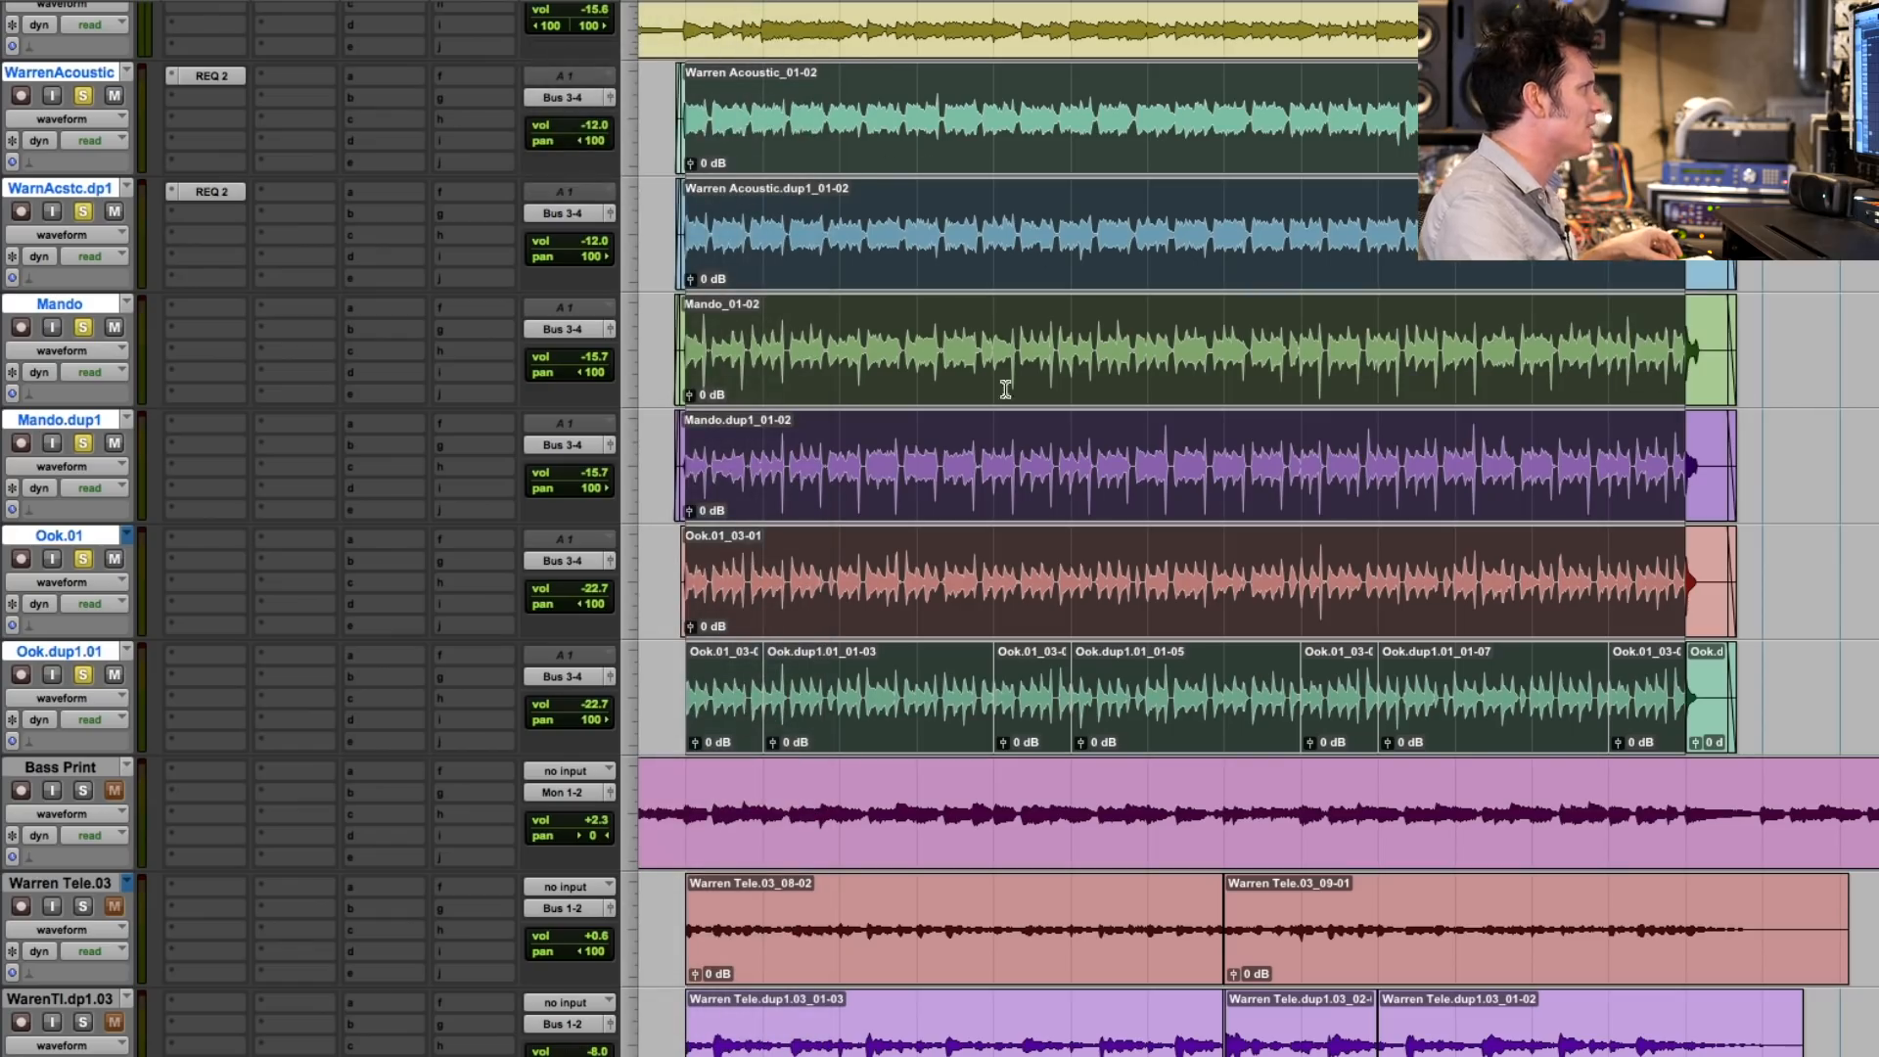
key("super+shift+n")
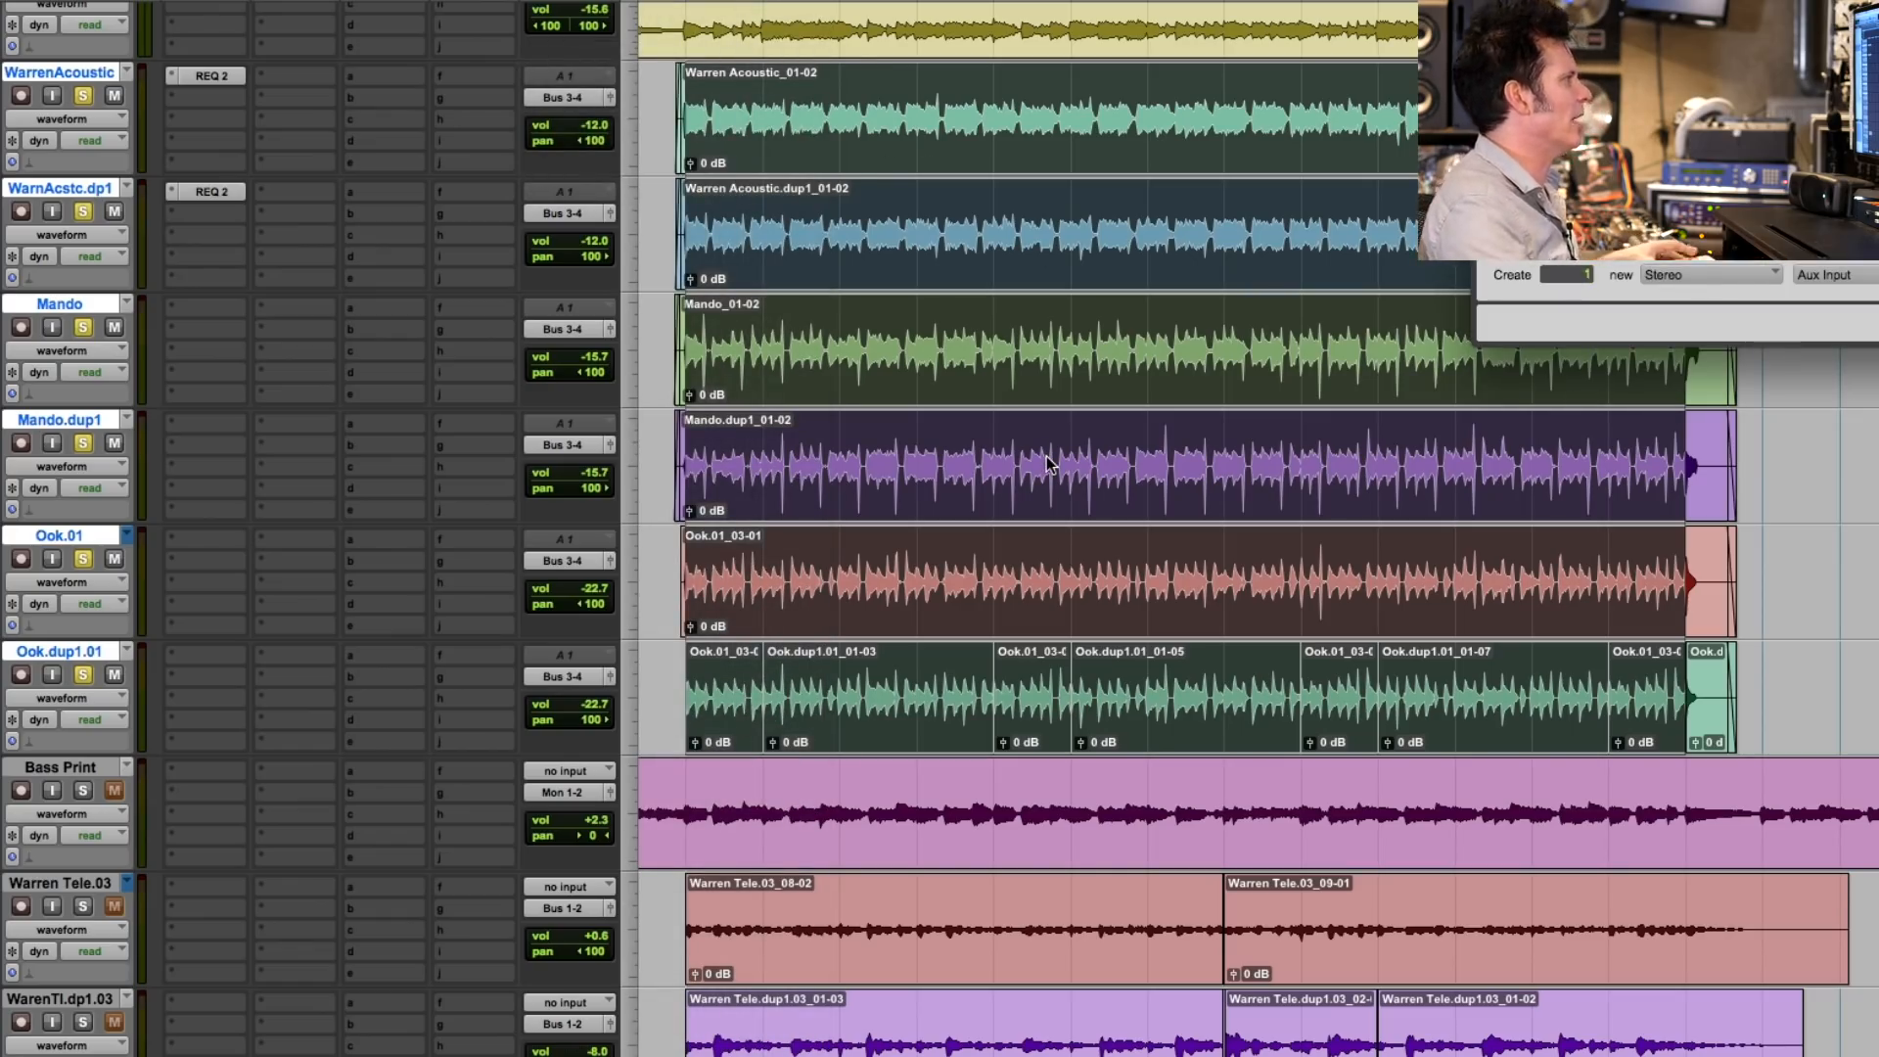
key("Return")
- Insert Sonnox Oxford Envolution in Acoustics.Bus's first insert slot and load its "Enhance HF Transients" drum preset
left_click(206, 771)
mouse_move(278, 822)
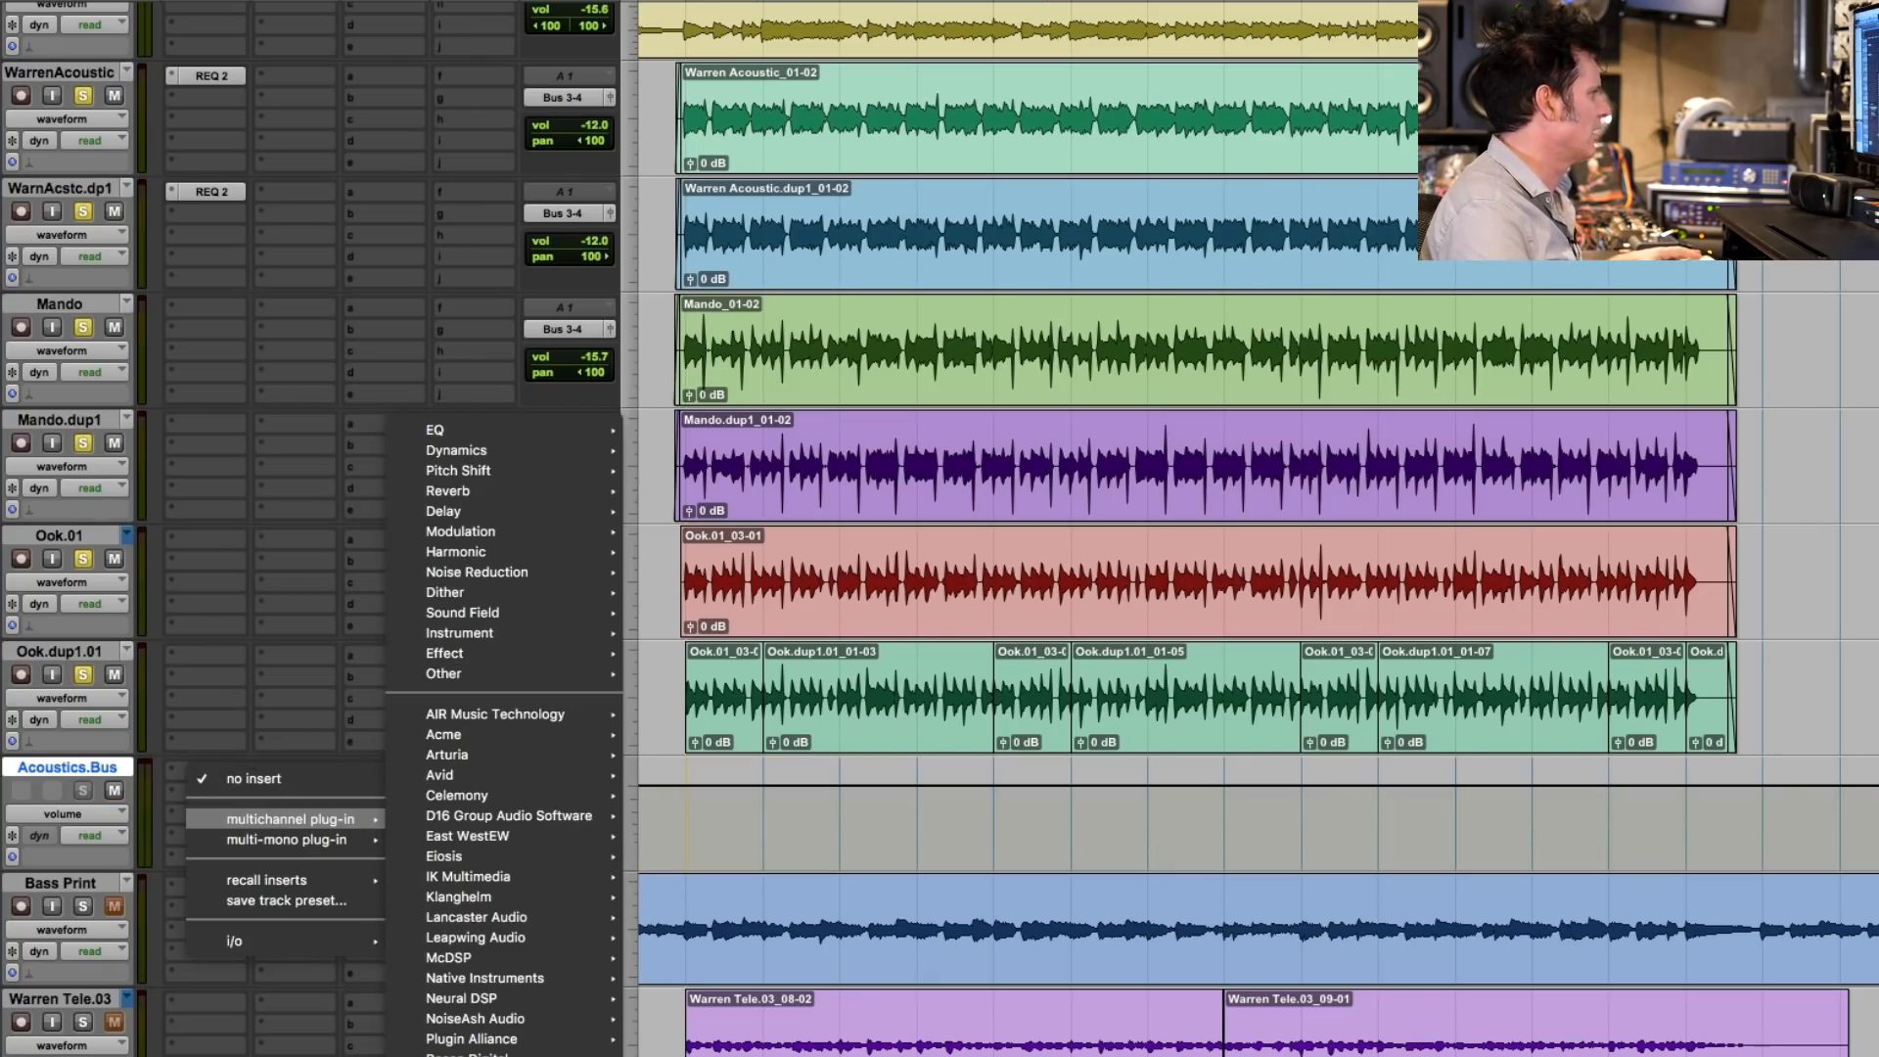
left_click(724, 1051)
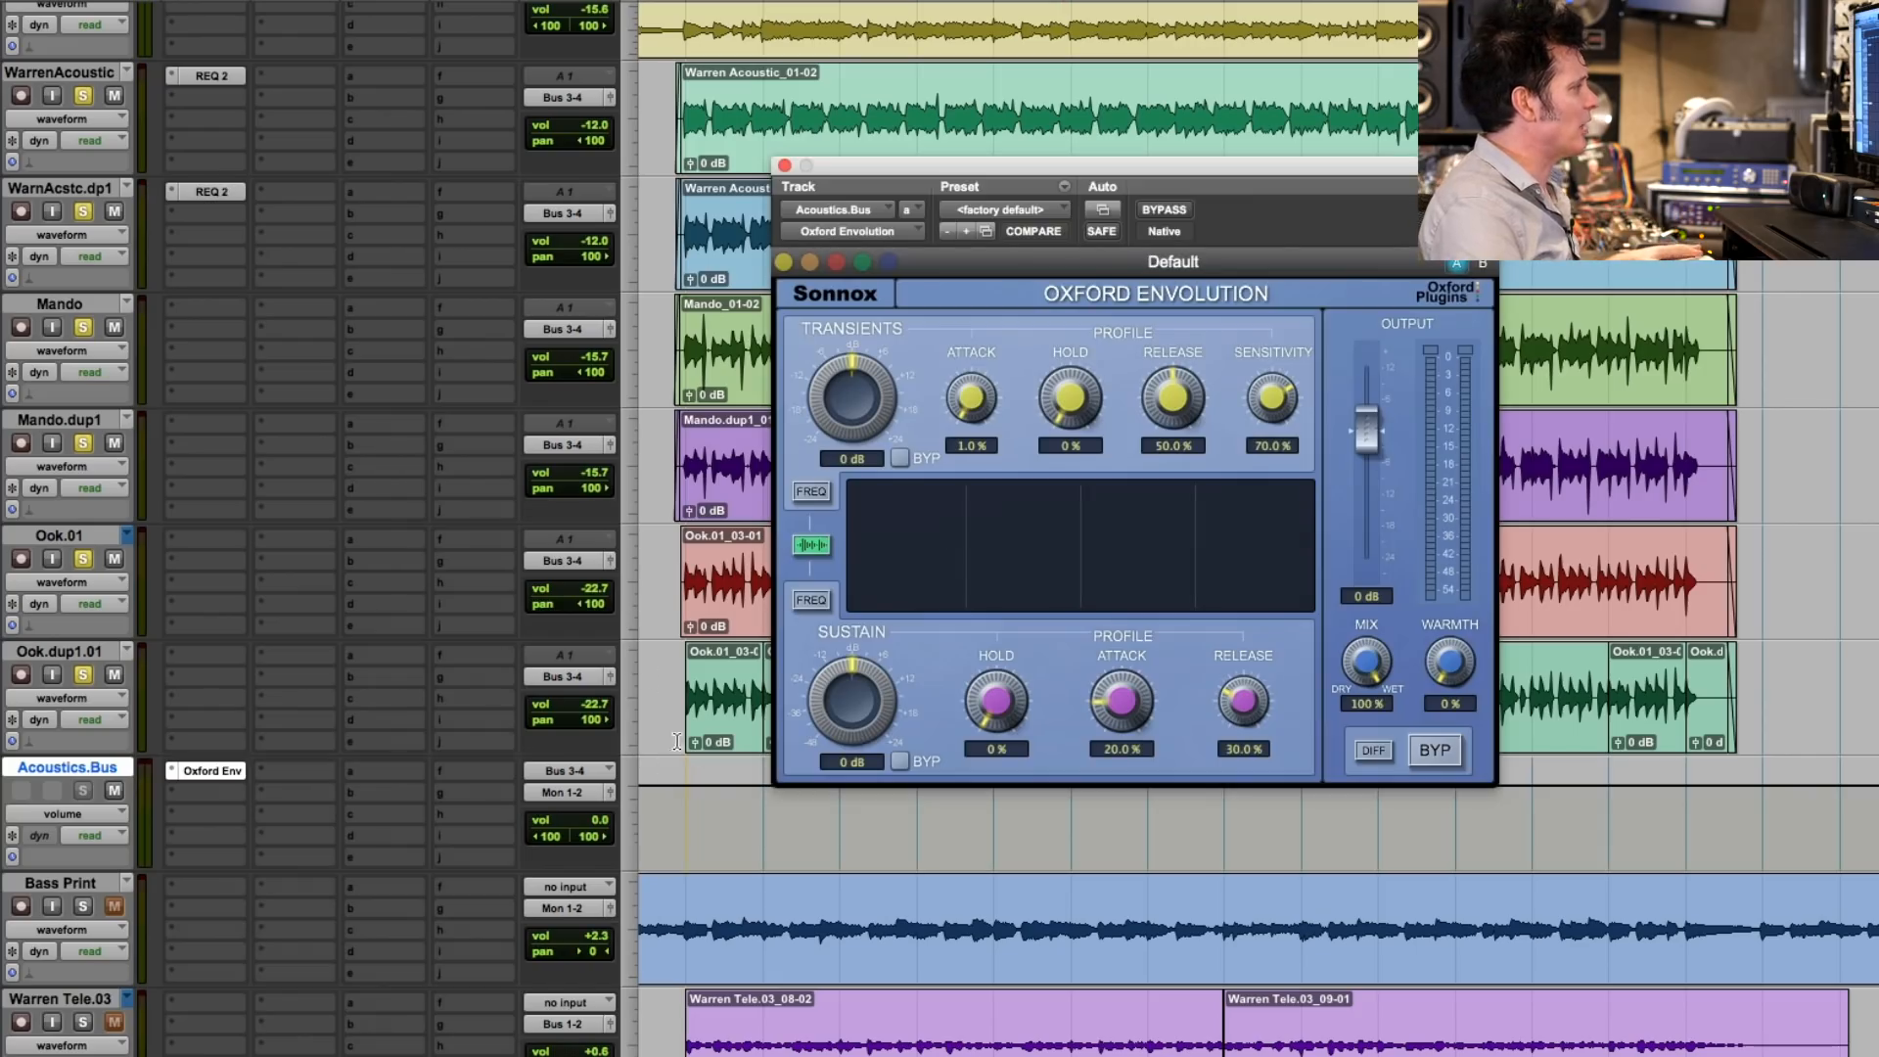
left_click_drag(688, 800, 1666, 828)
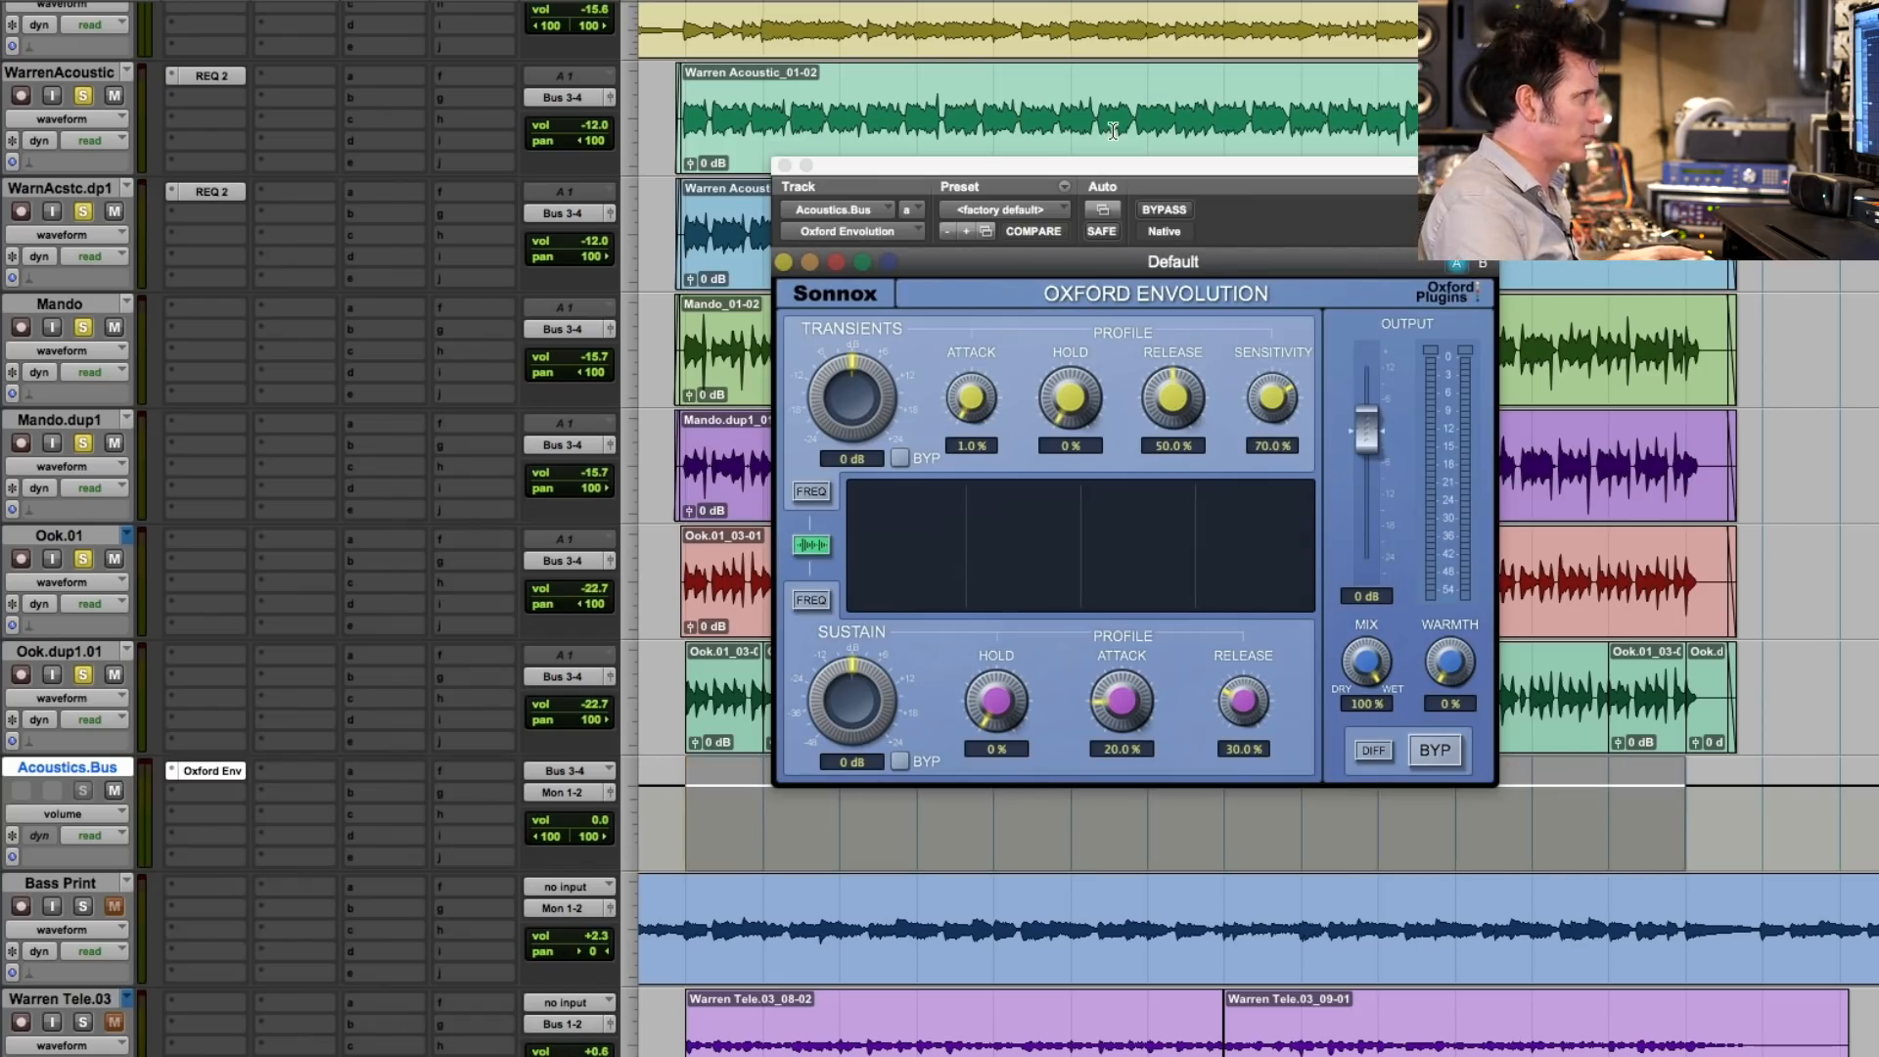
left_click(1030, 208)
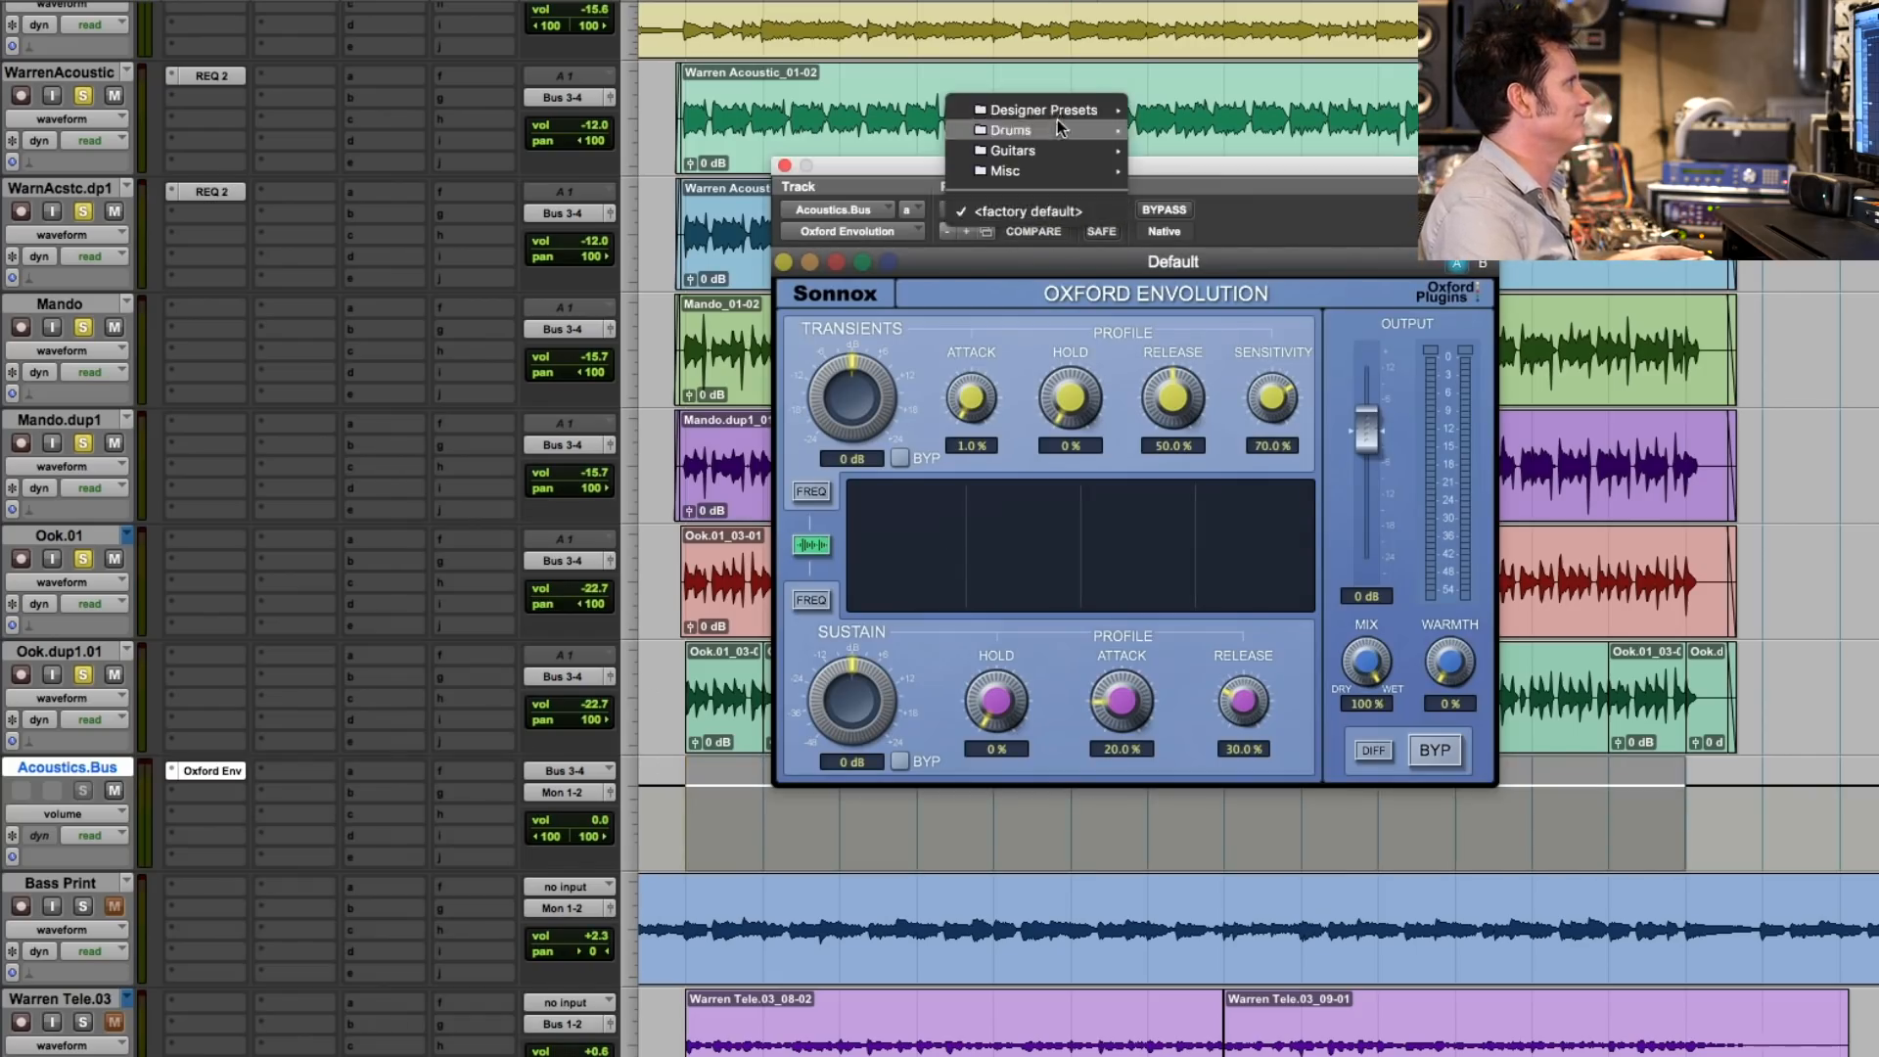
mouse_move(1057, 127)
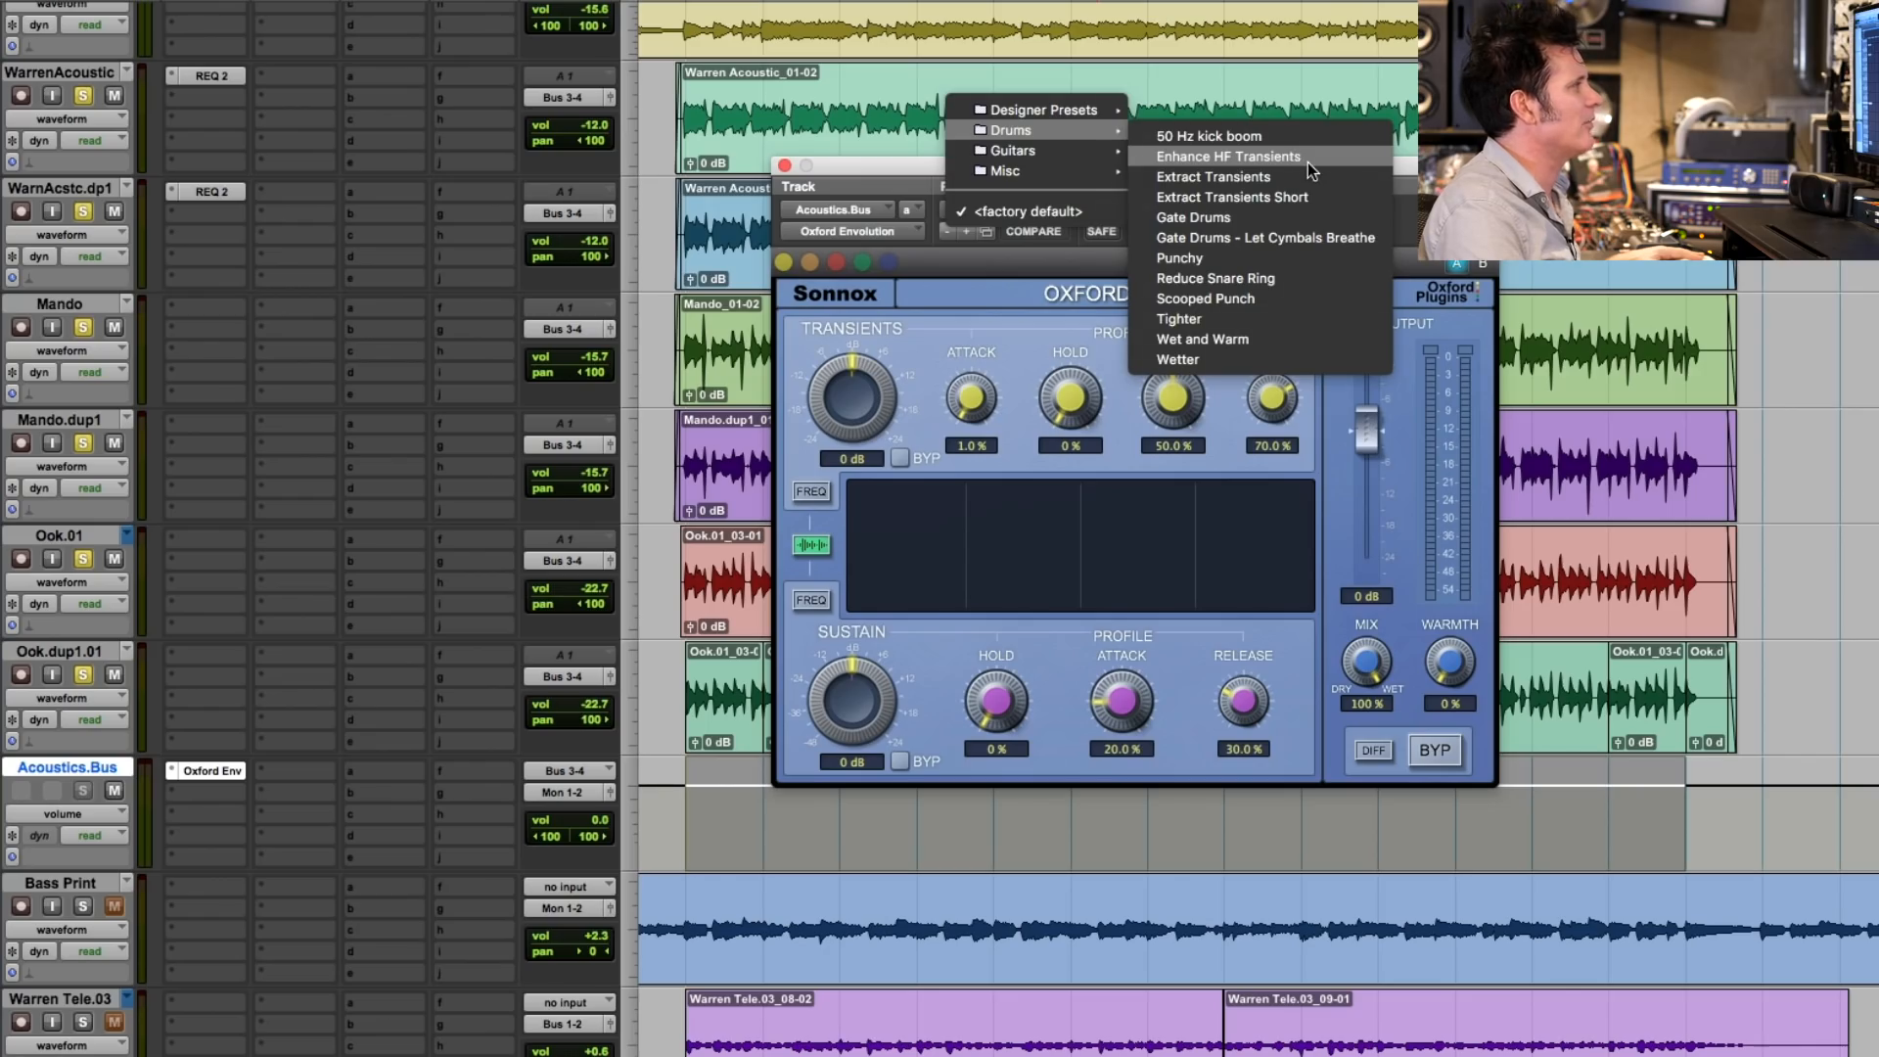
left_click(1308, 162)
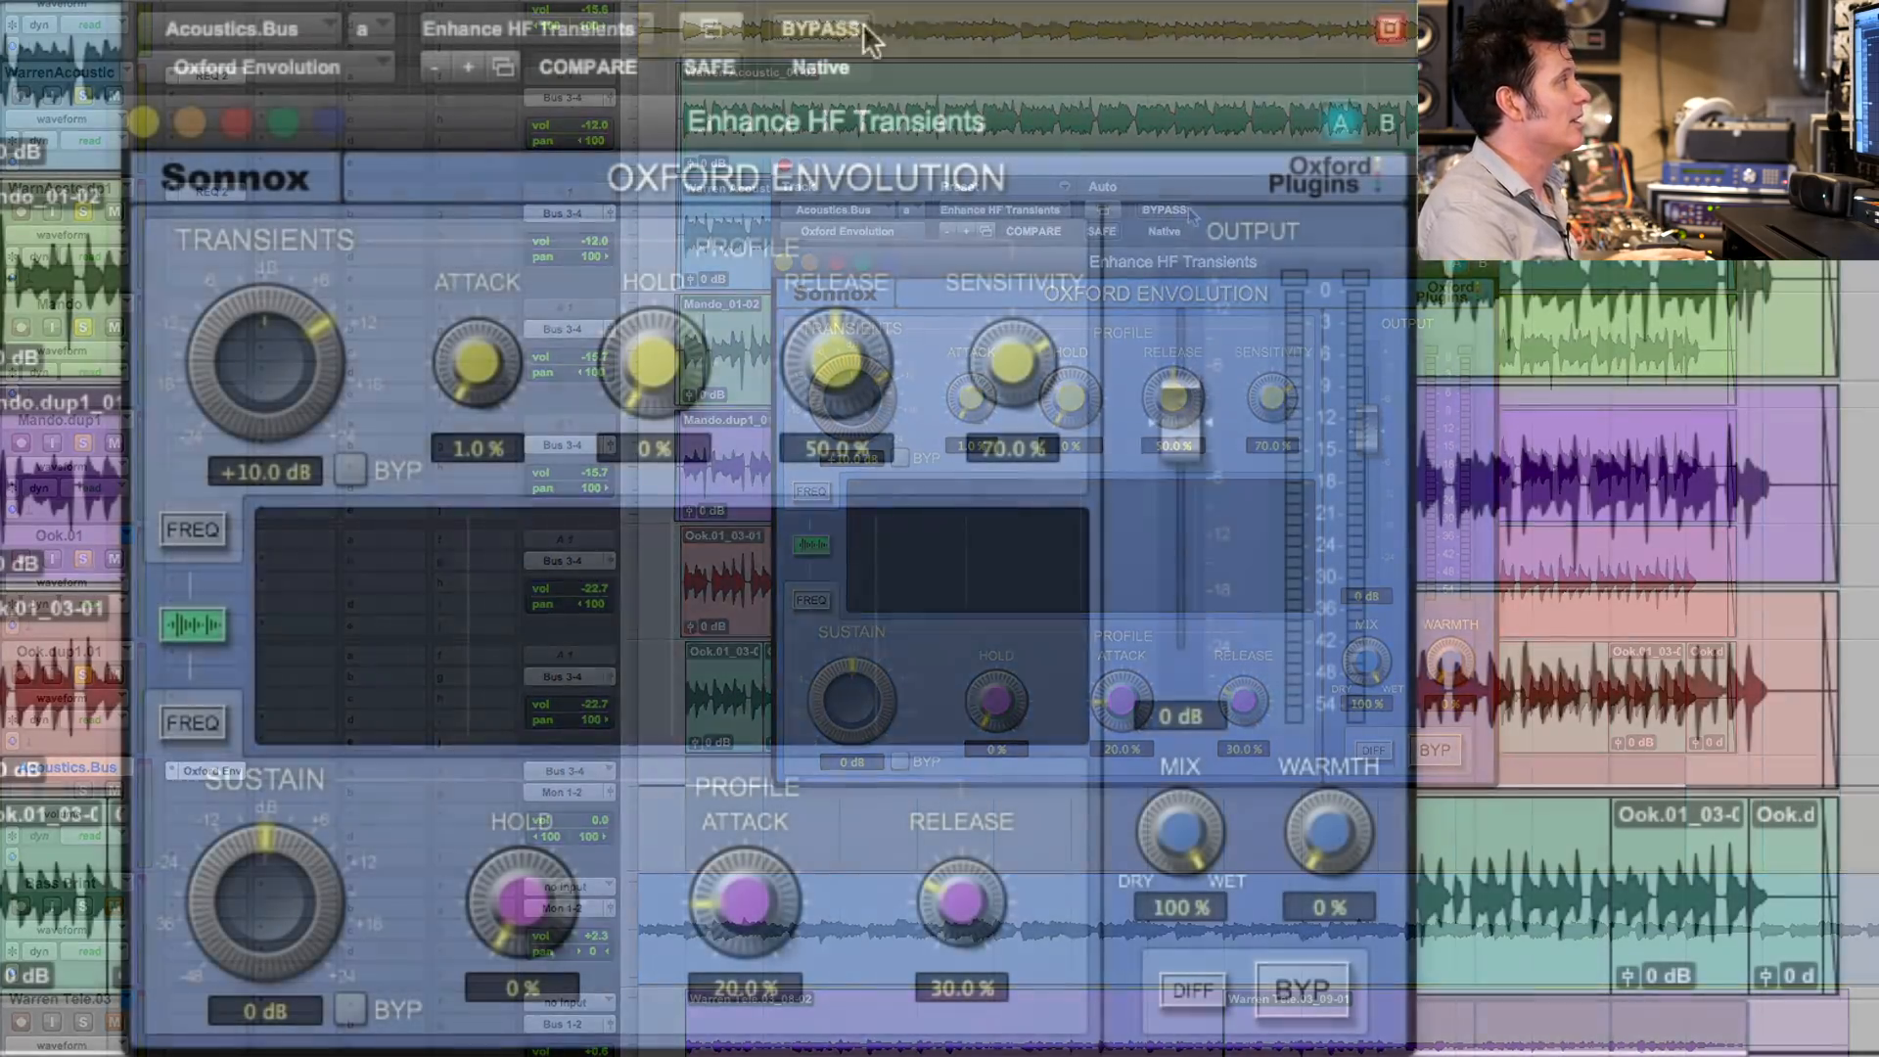
- Play the acoustic instruments with the Envolution bypassed and active to hear the Enhance HF Transients preset
left_click(1179, 205)
key("space")
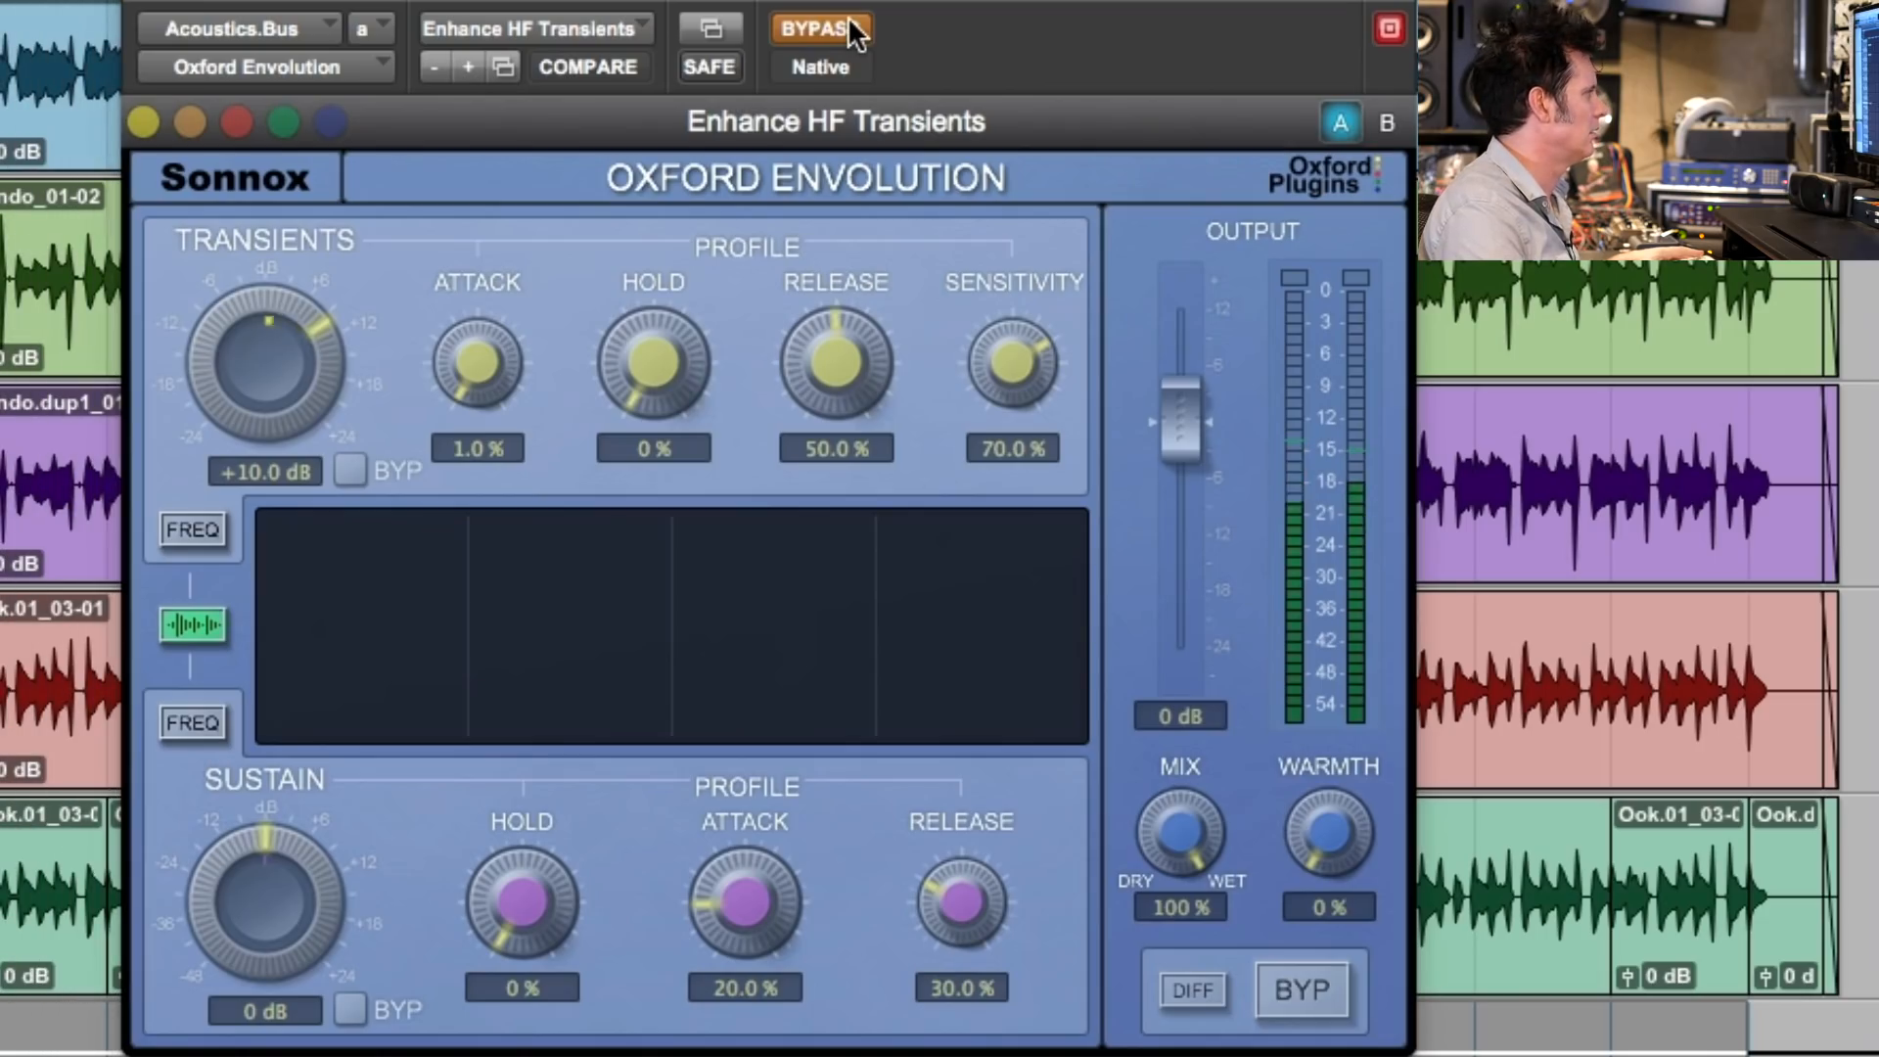
left_click(849, 24)
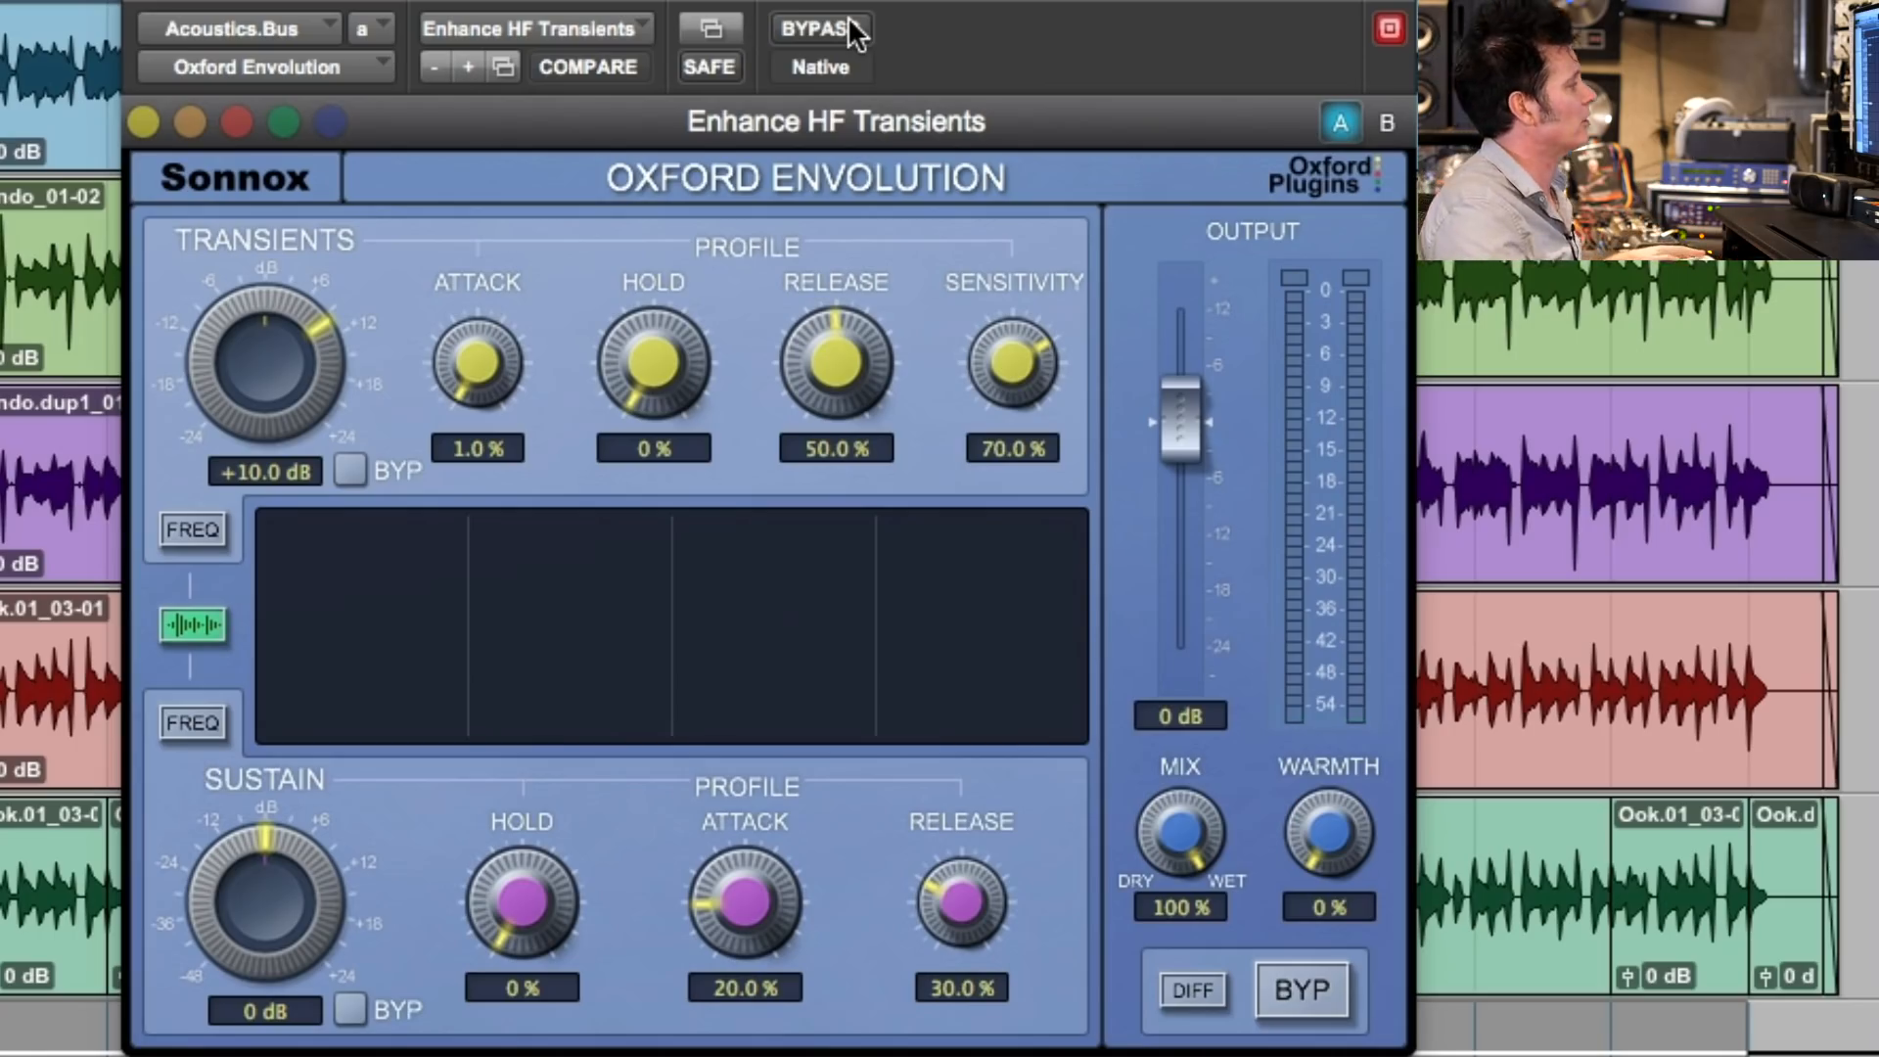
key("space")
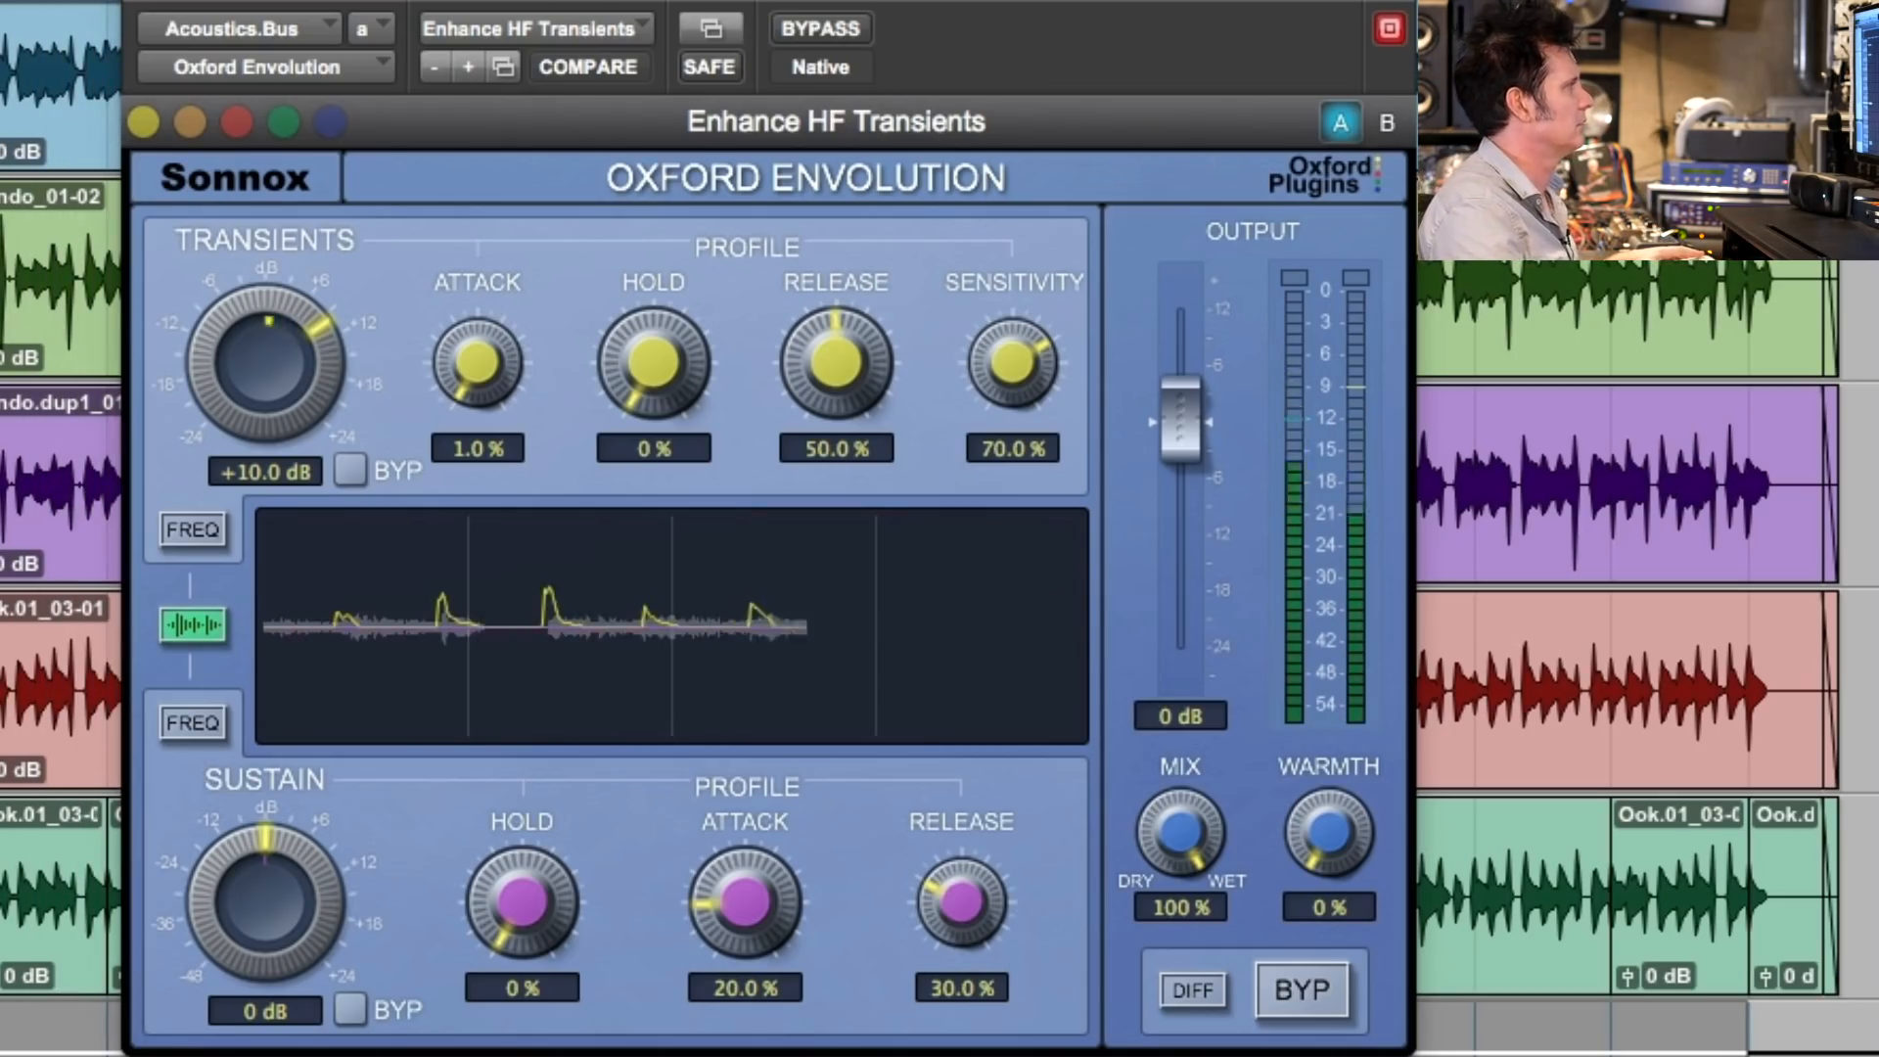
- Set the Envolution's Mix to 75.2 % and check it against the bypassed sound, leaving the effect active
left_click_drag(1175, 844, 1169, 930)
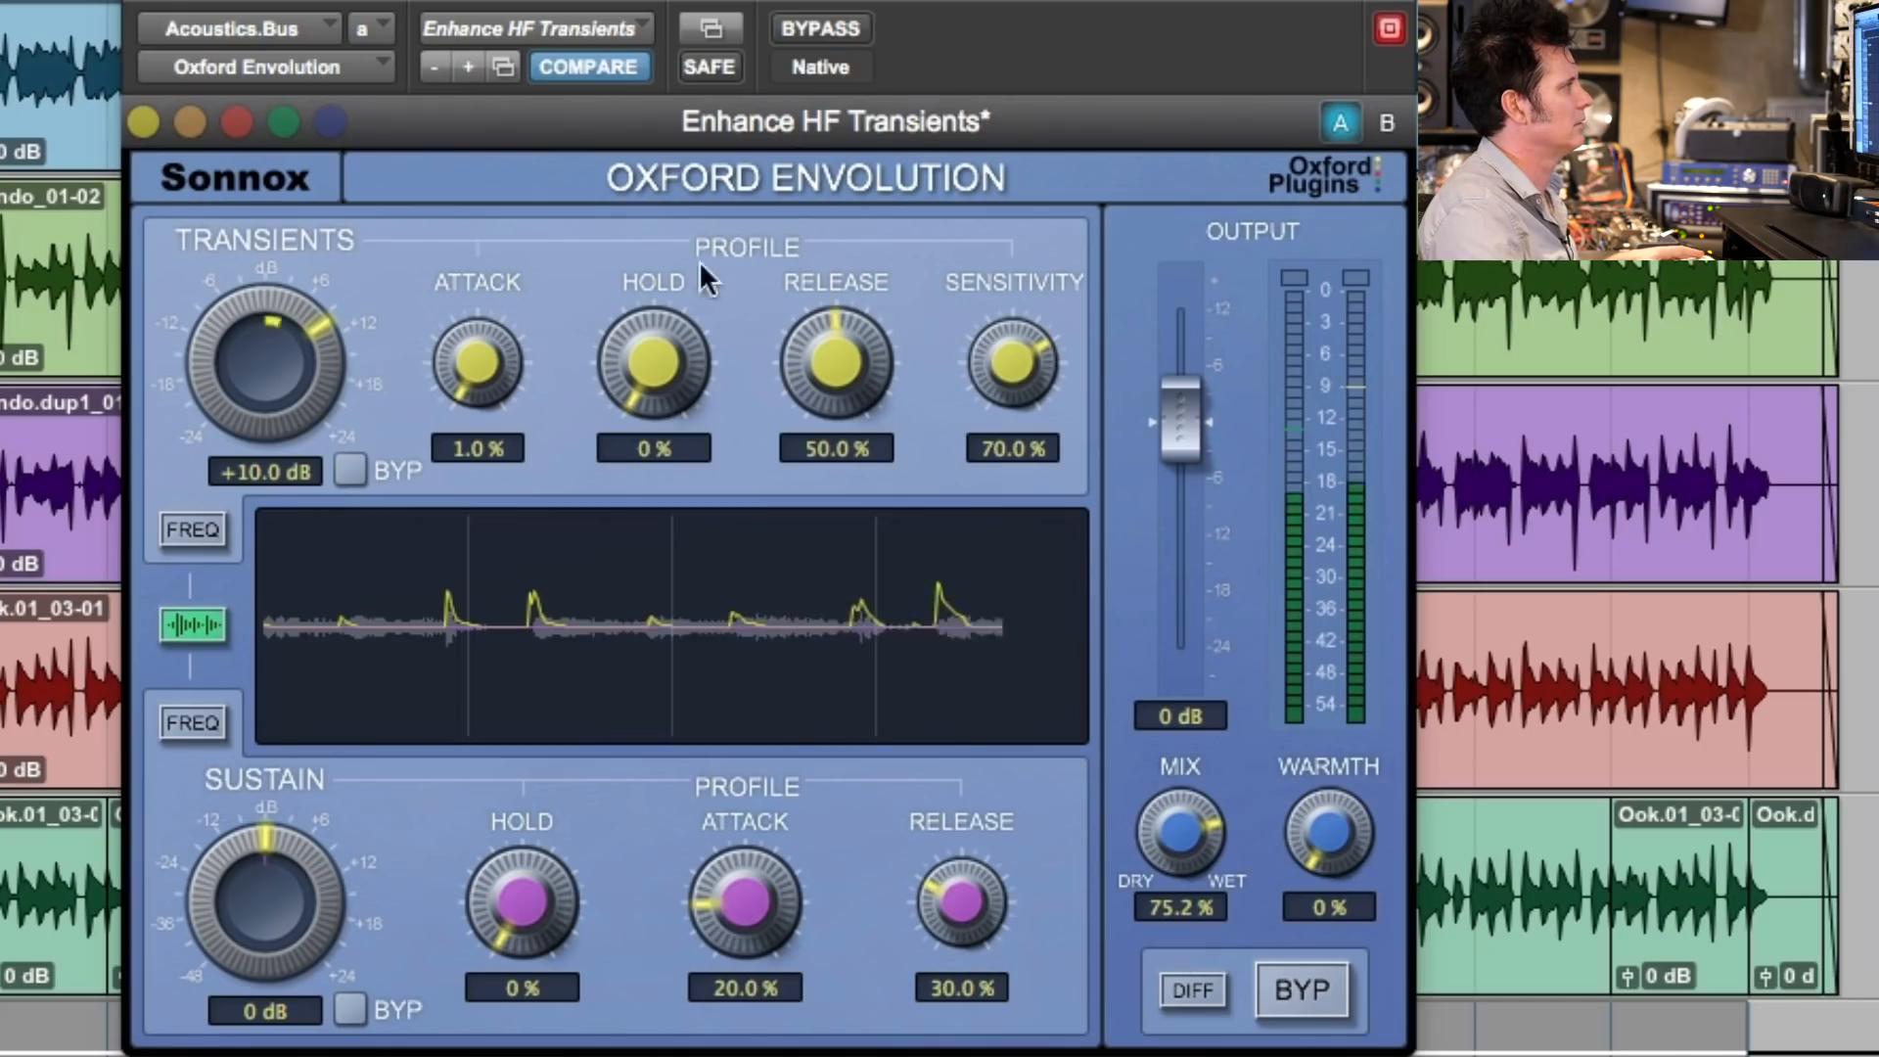
left_click(837, 29)
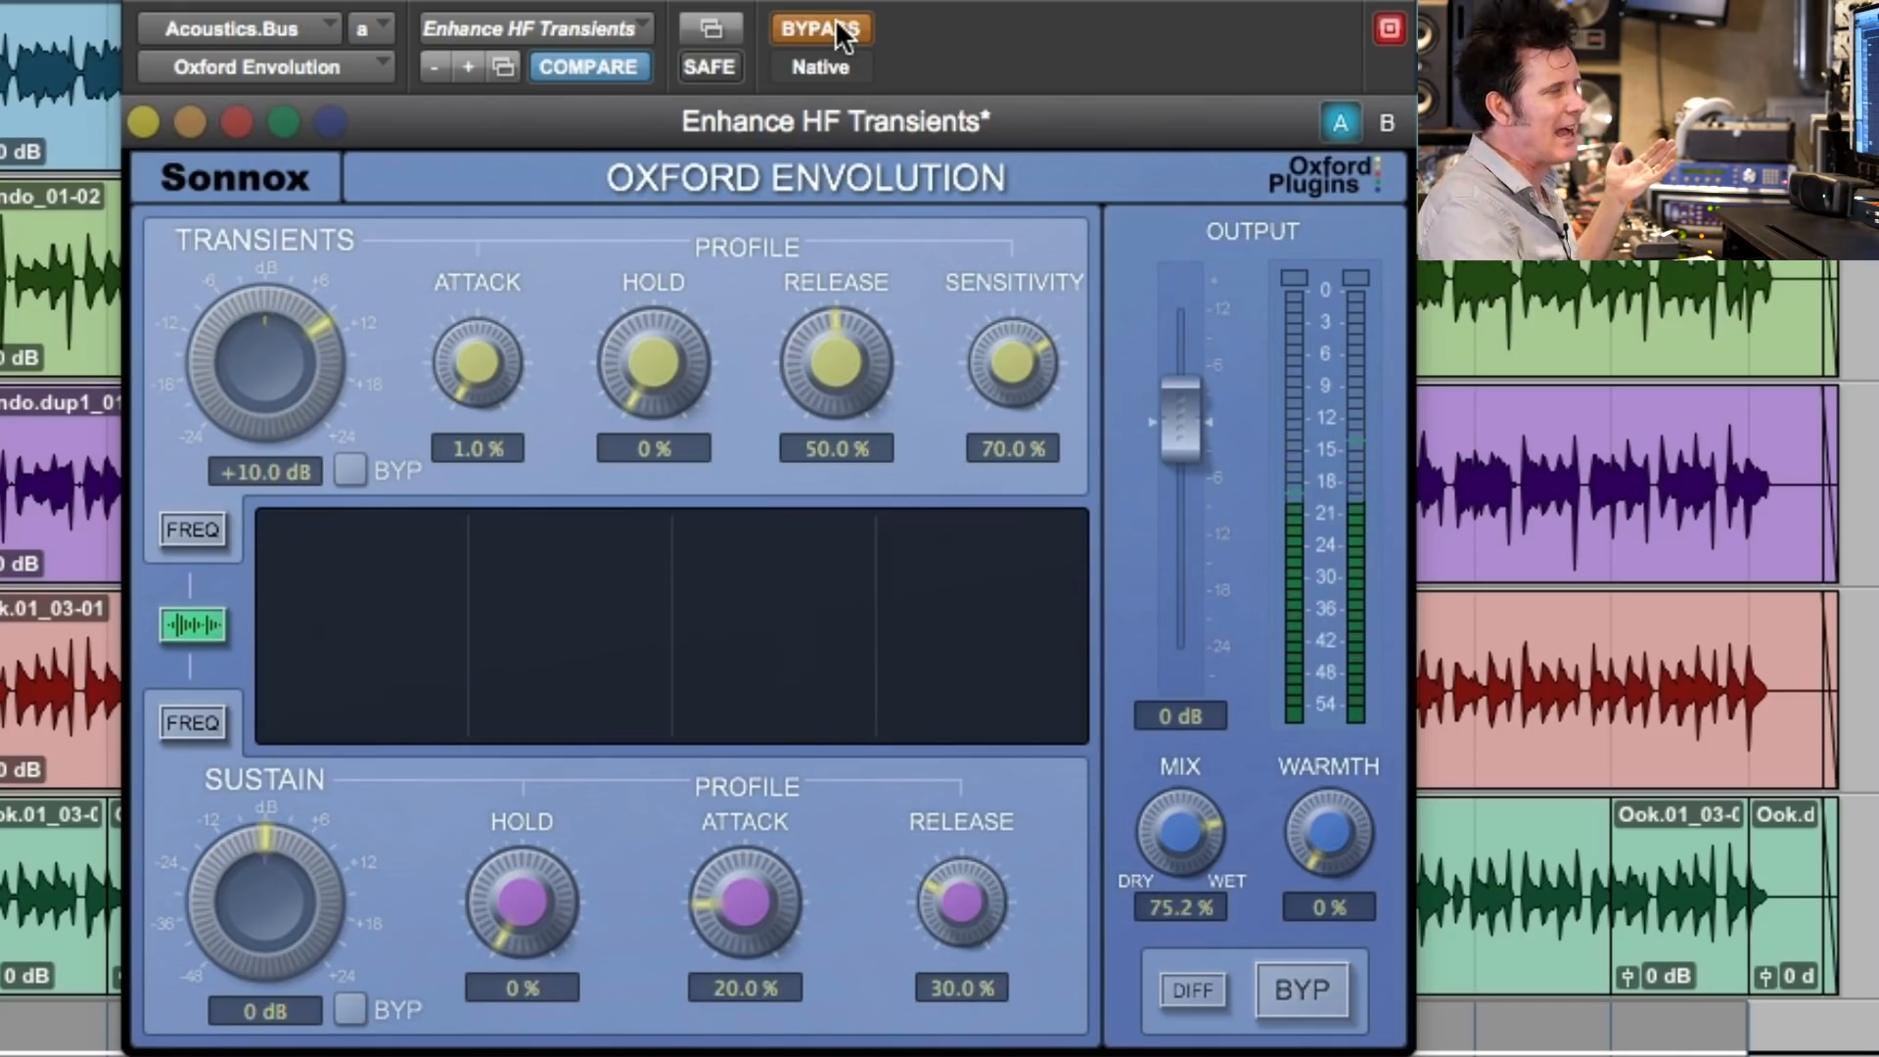
left_click(836, 21)
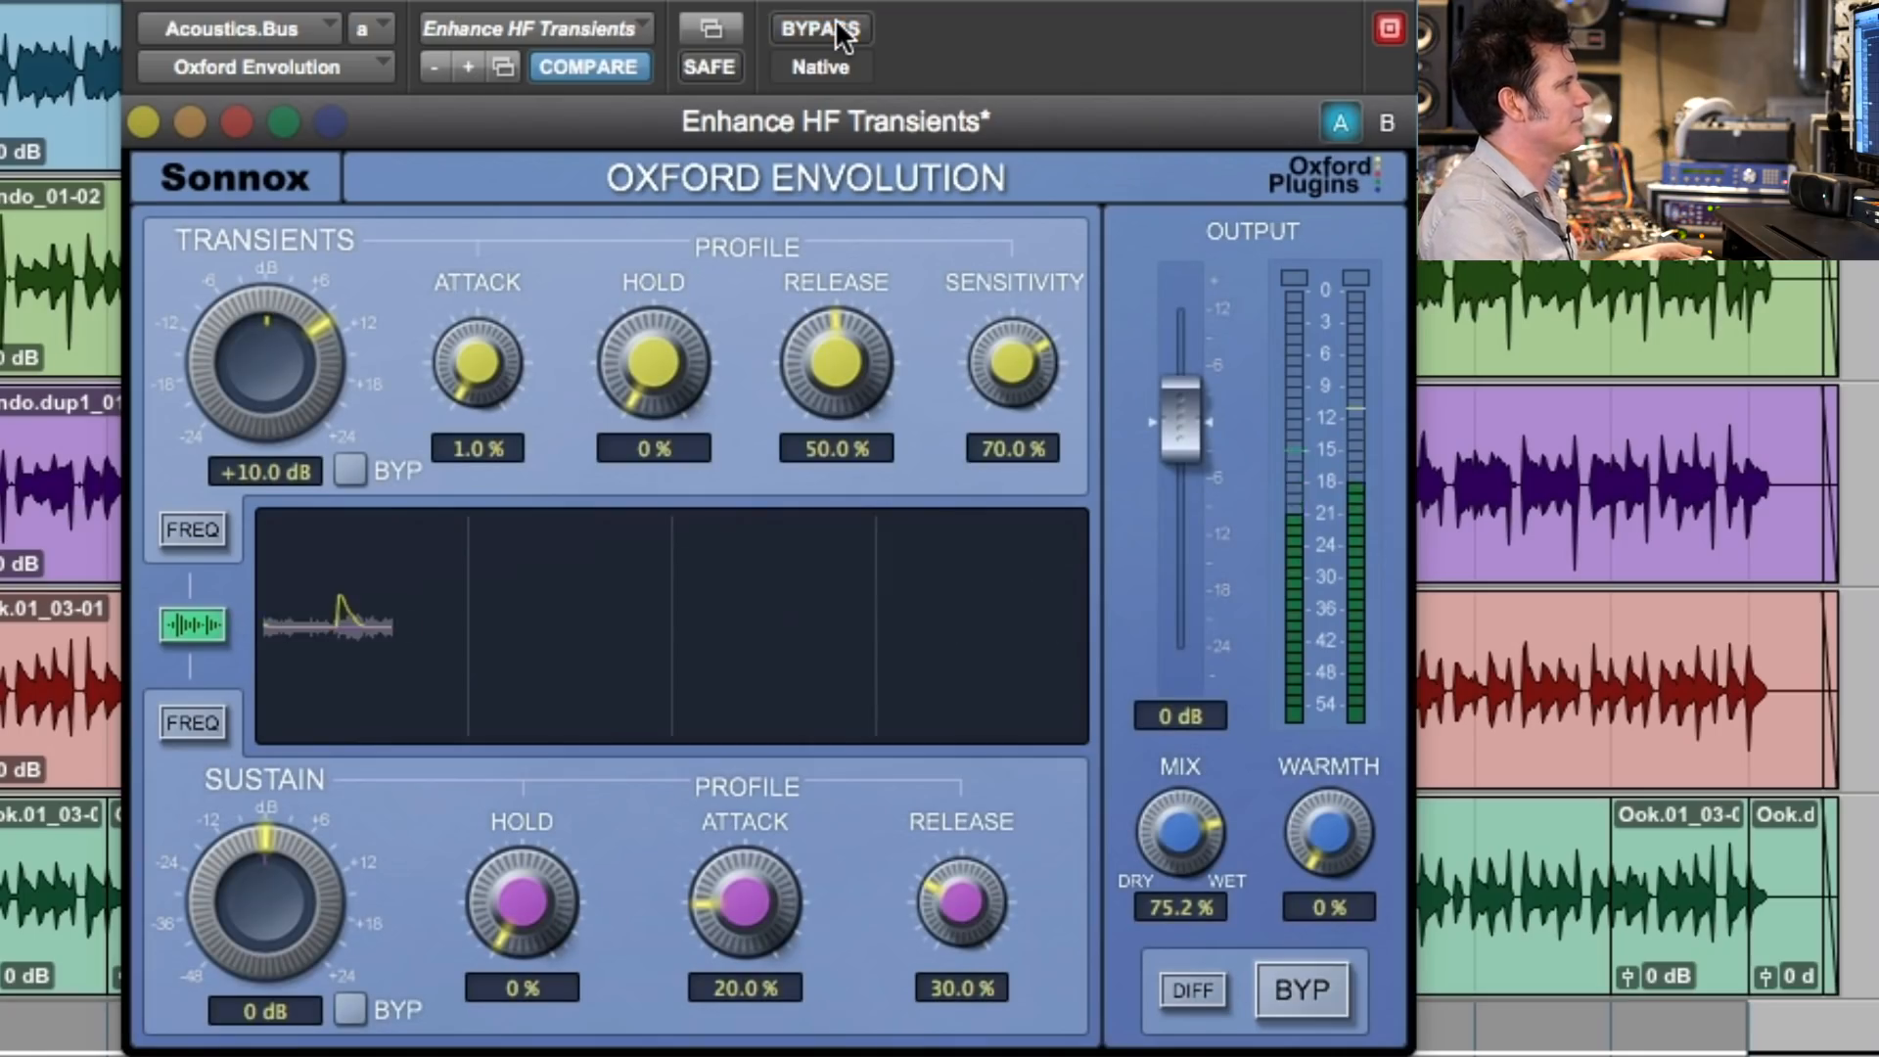
- Set the Envolution's Warmth to 48.1 %, comparing bypassed and active sound during the adjustment, and close the plug-in
left_click_drag(1332, 818, 1358, 596)
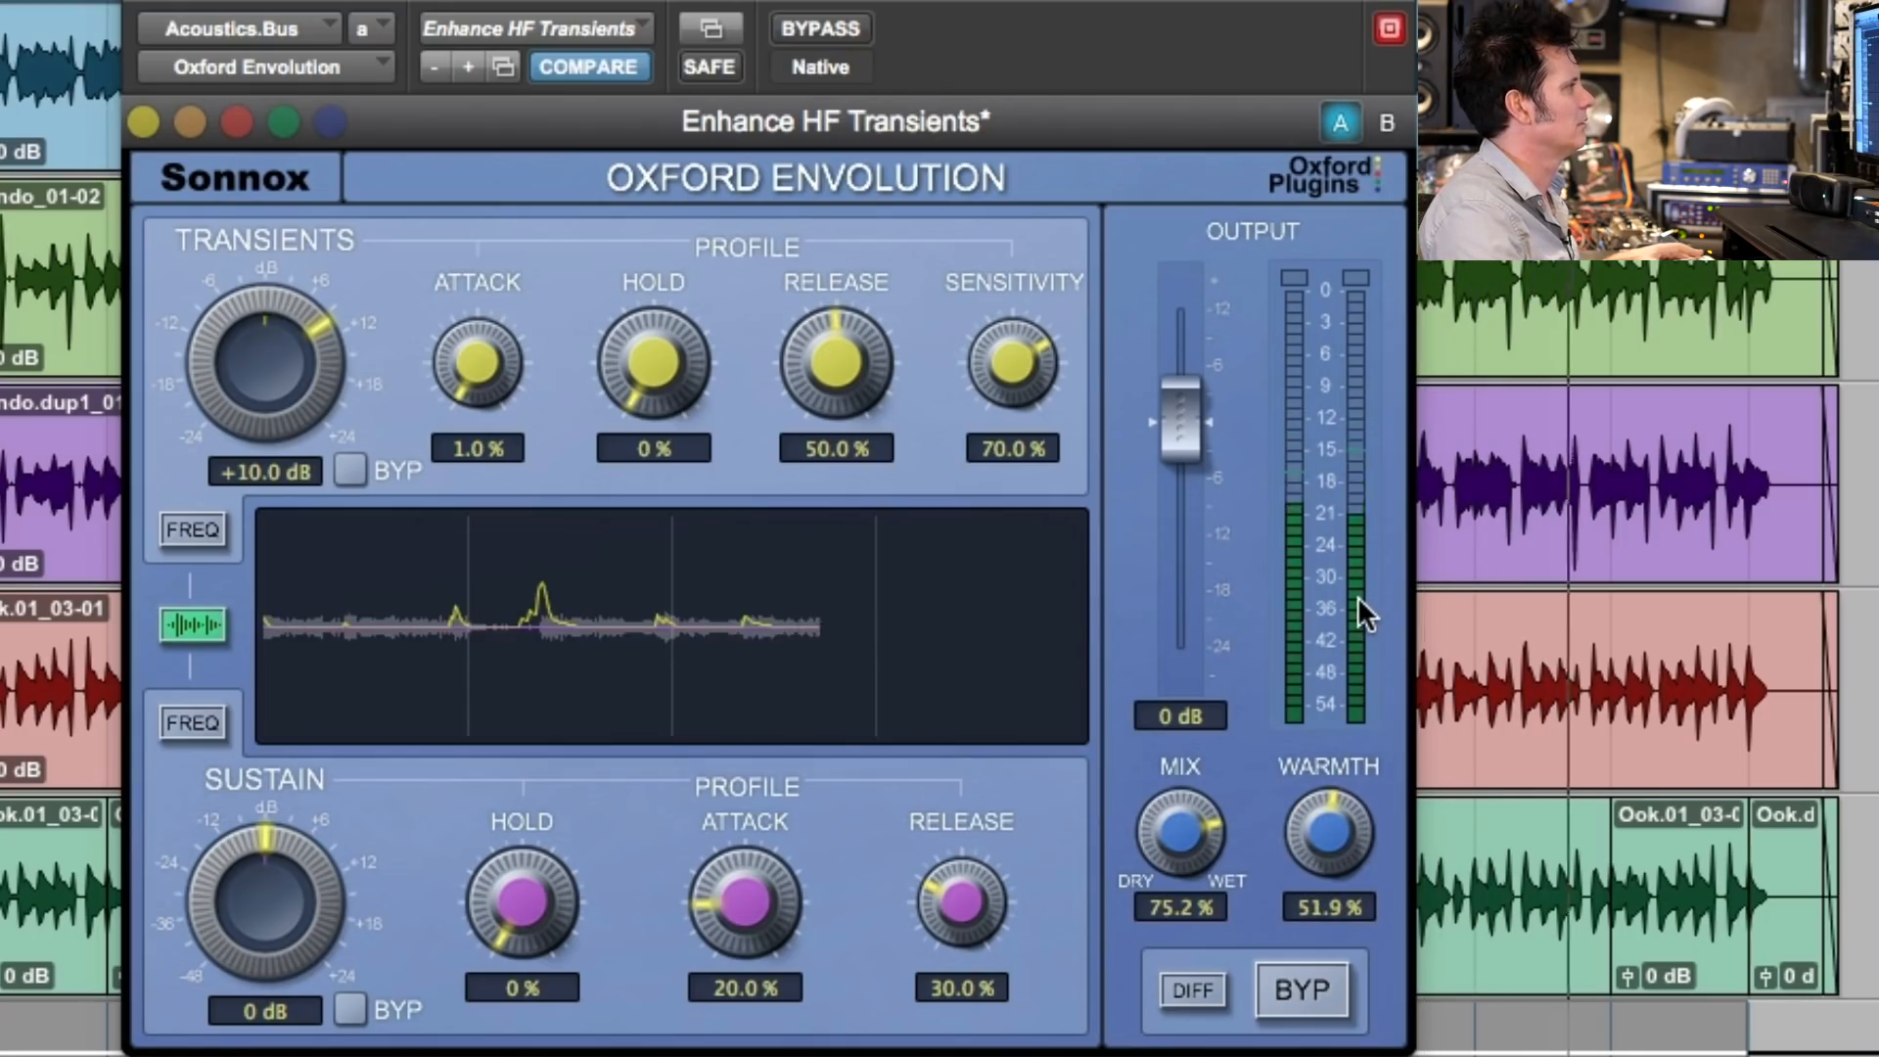
left_click(857, 27)
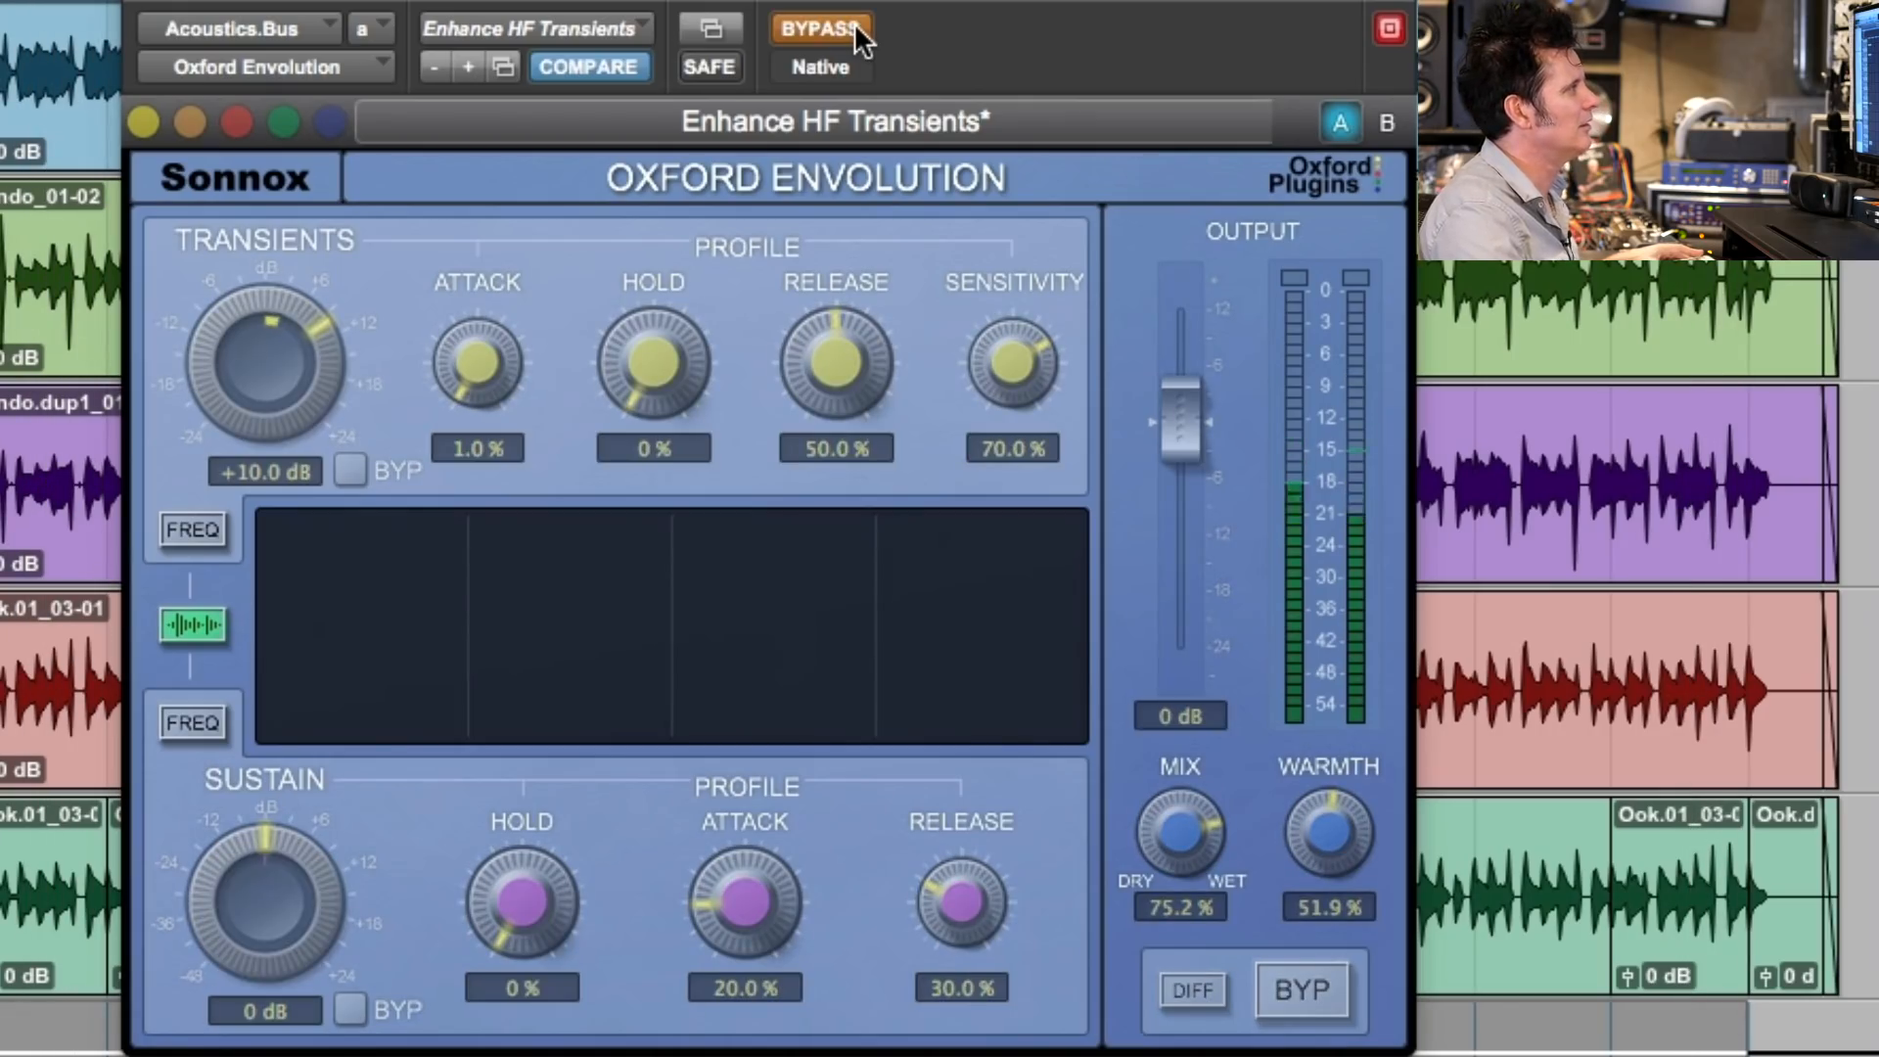
left_click(858, 28)
left_click_drag(1331, 827, 1329, 867)
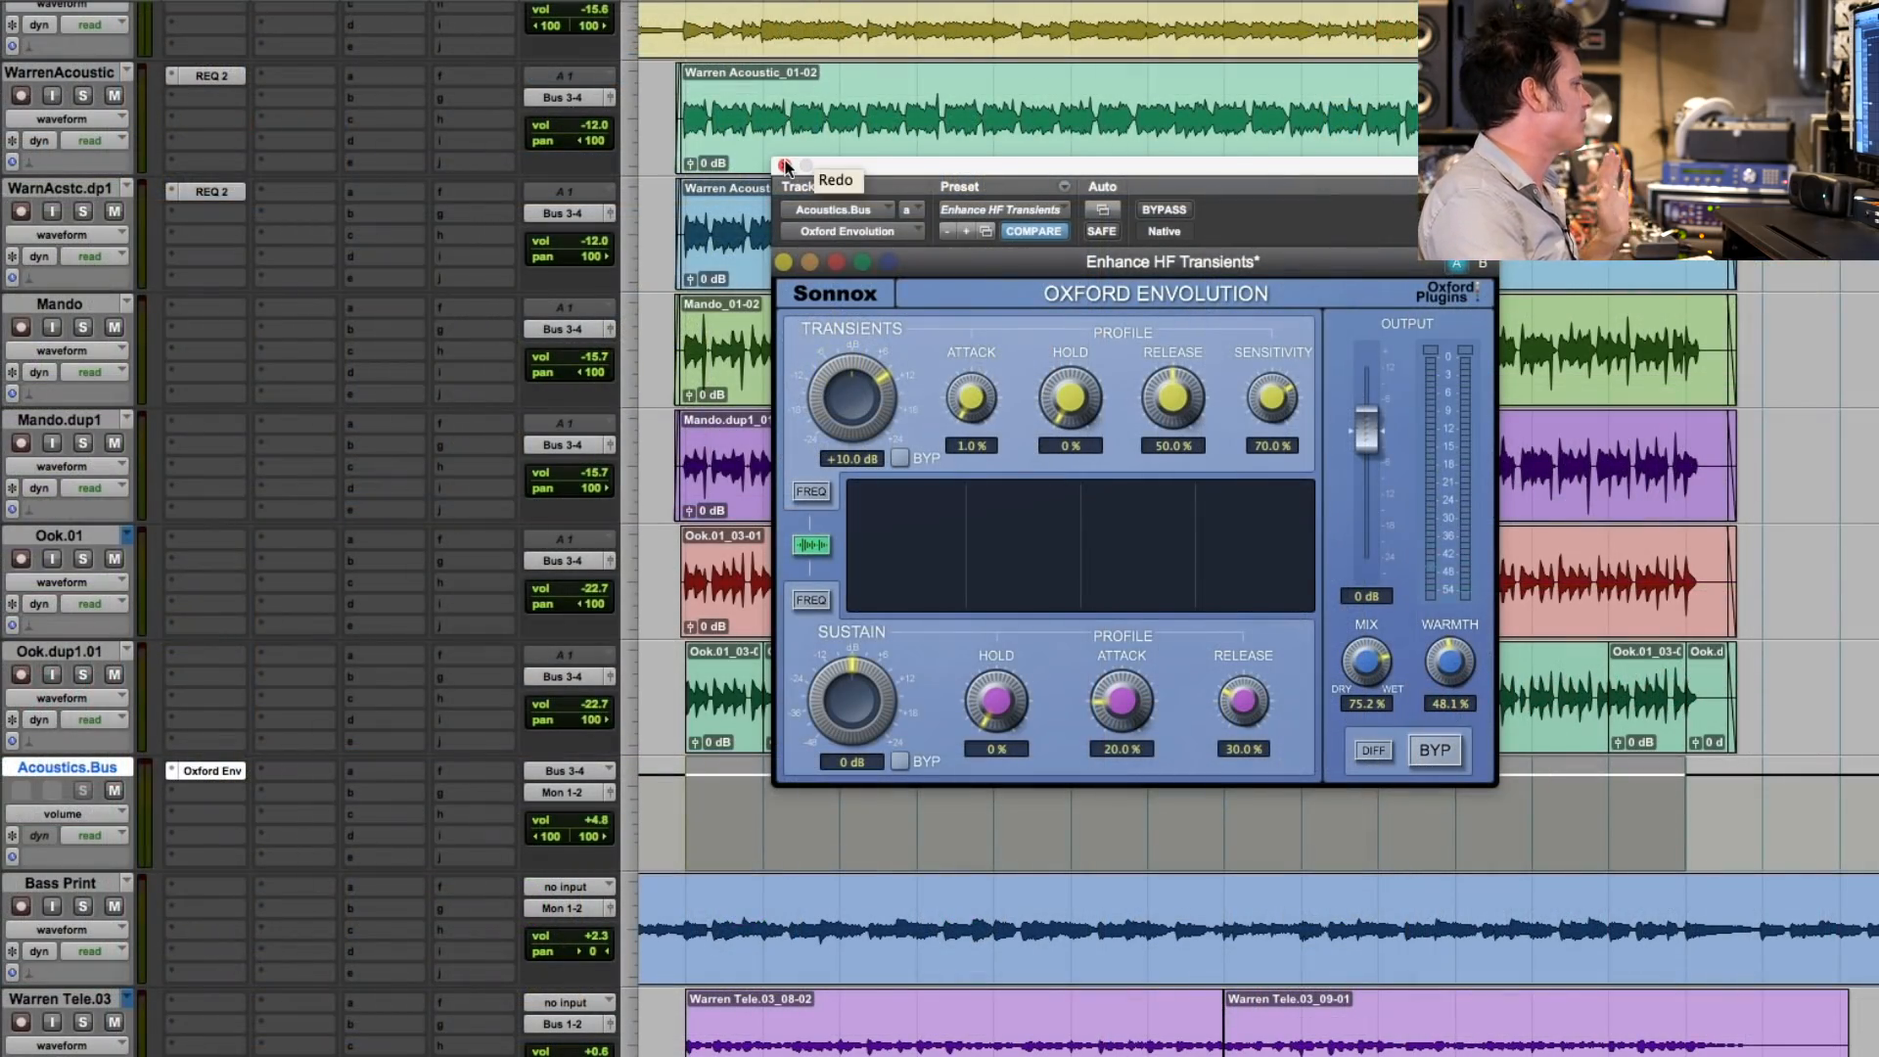
left_click(784, 165)
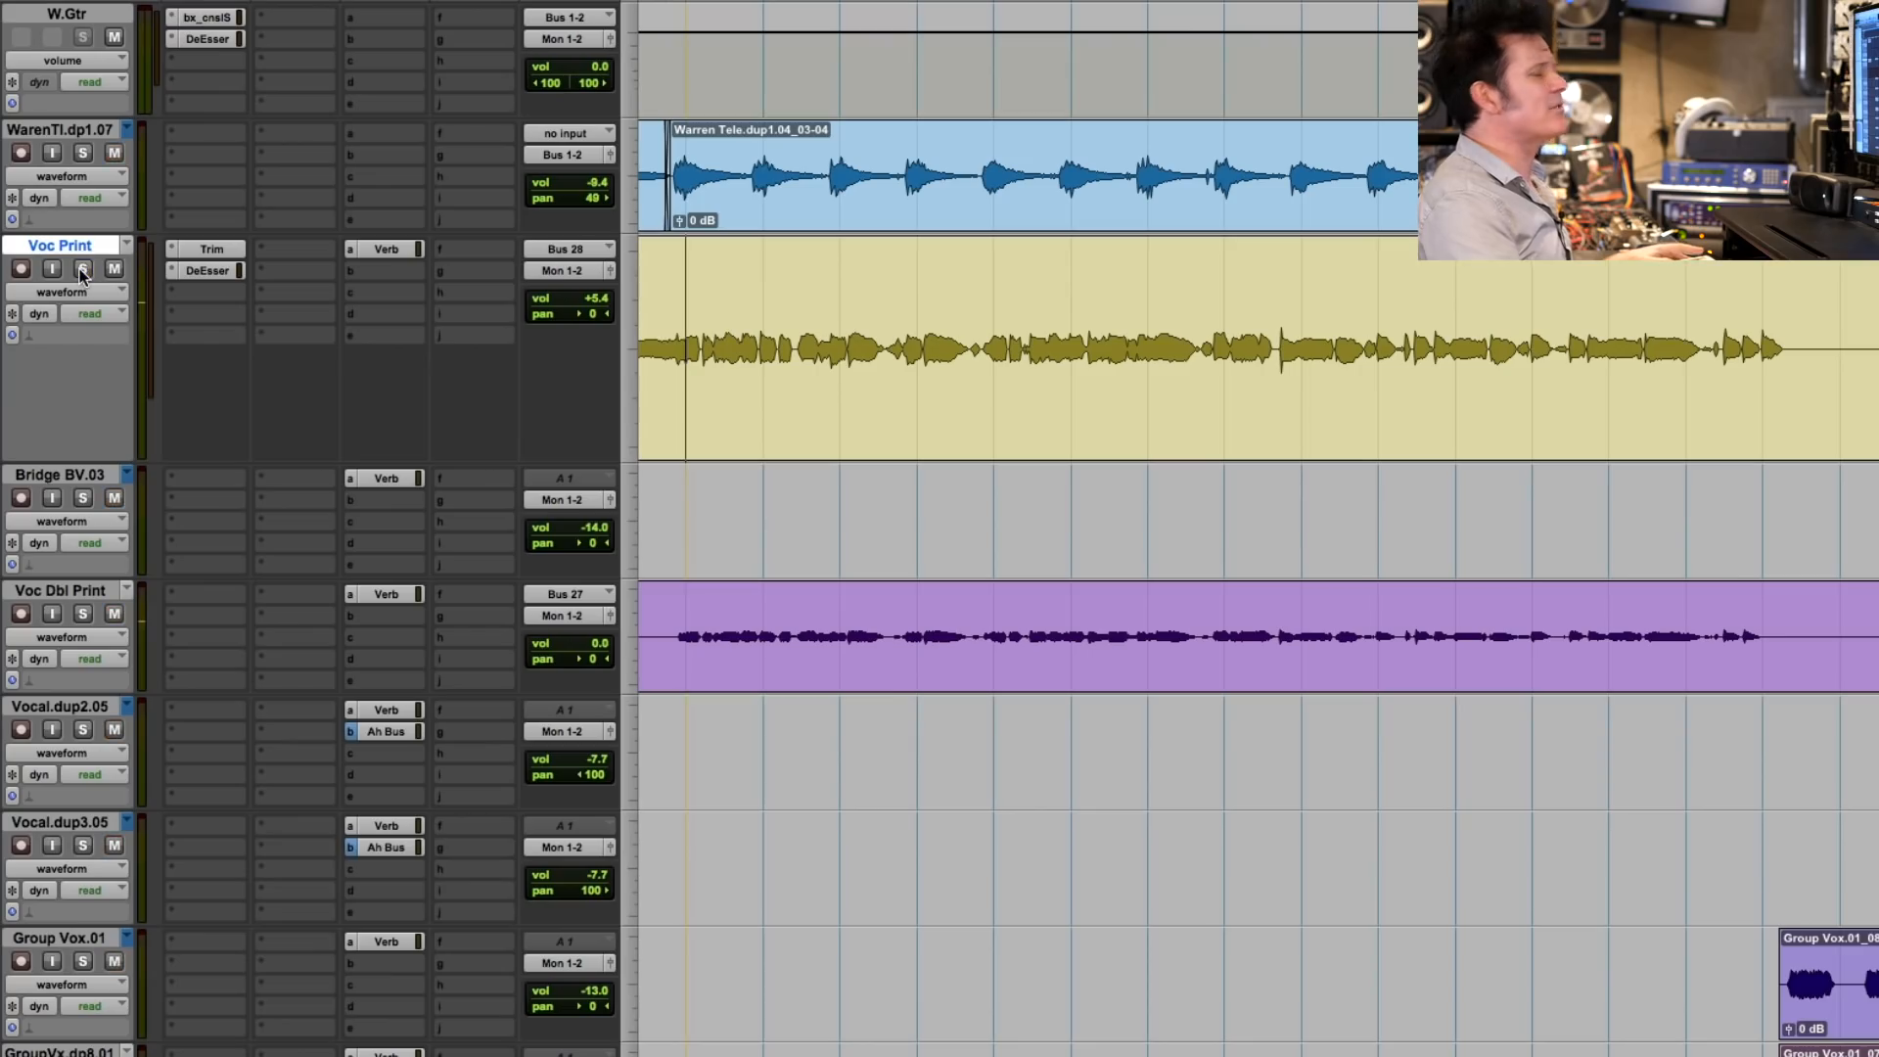
- Replace RVerb with the Sonnox Oxford Reverb in the Verb track's first insert slot
left_click(1759, 346, "shift")
scroll(1222, 680, "down", 15)
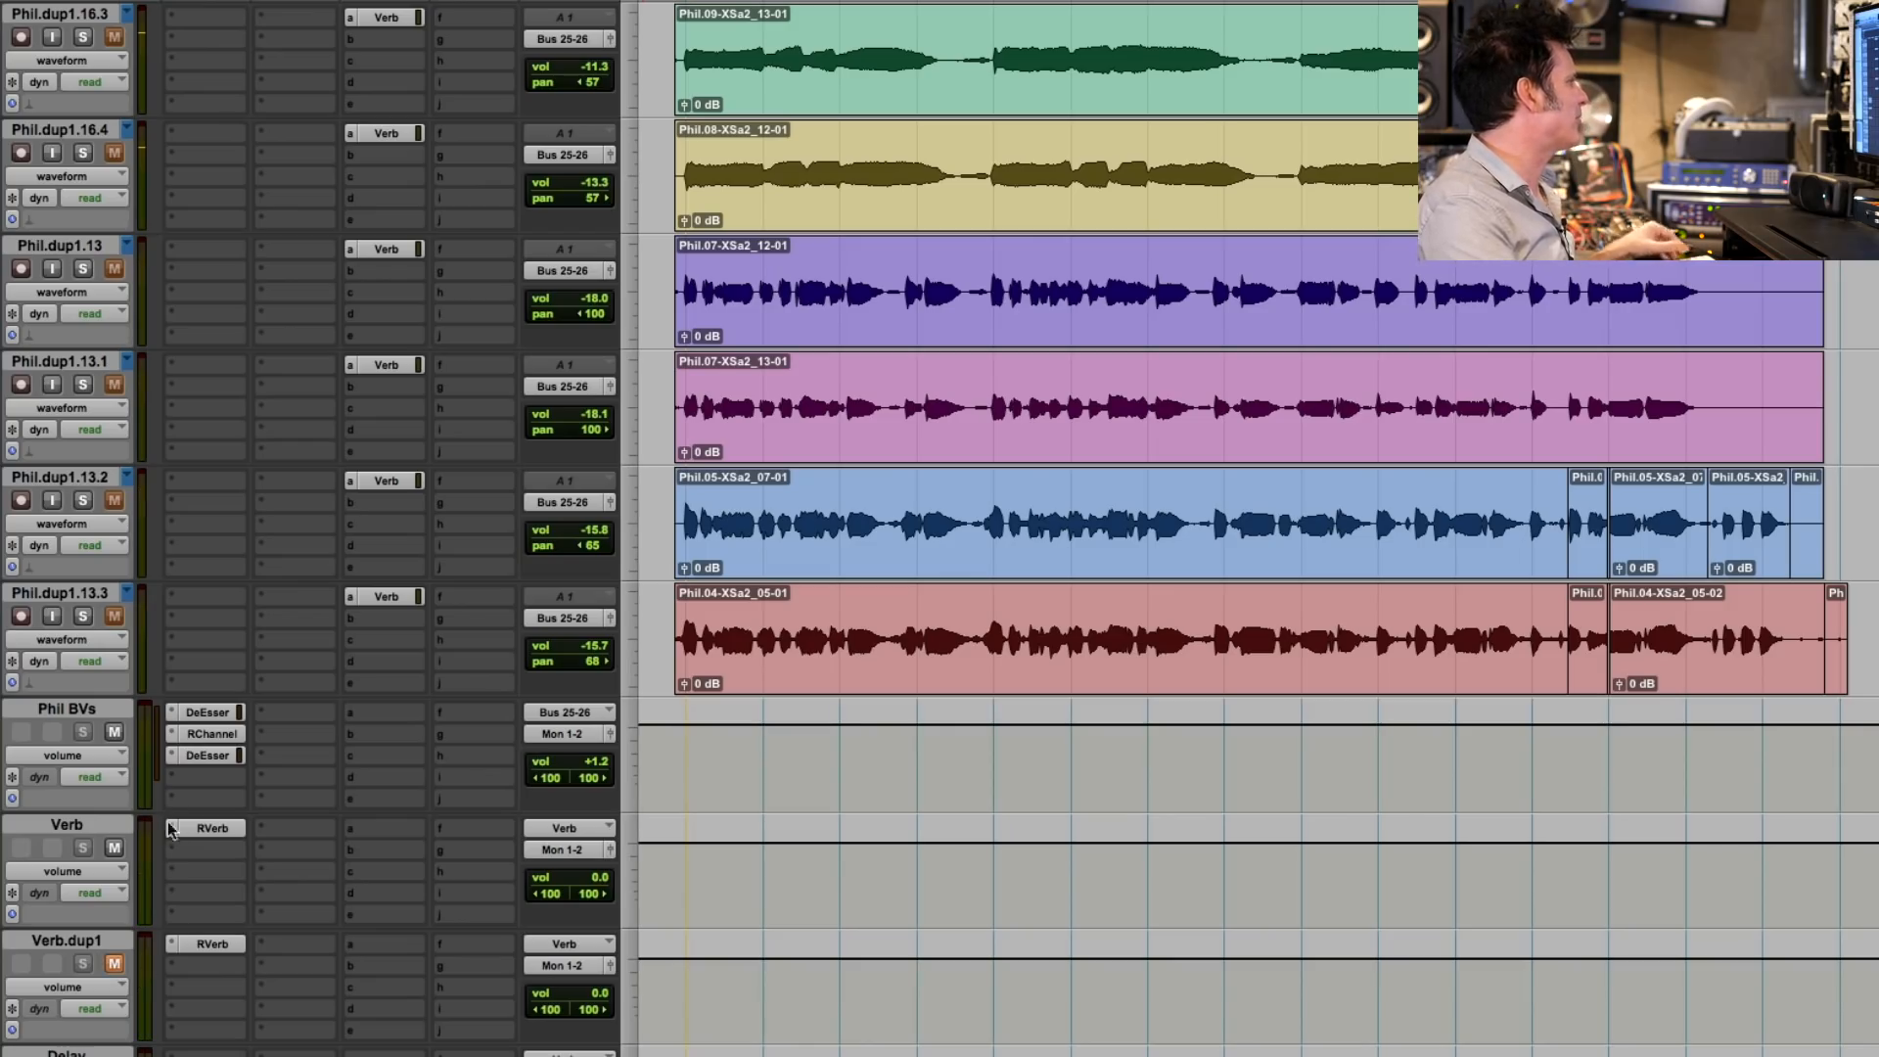
left_click(171, 832)
mouse_move(255, 830)
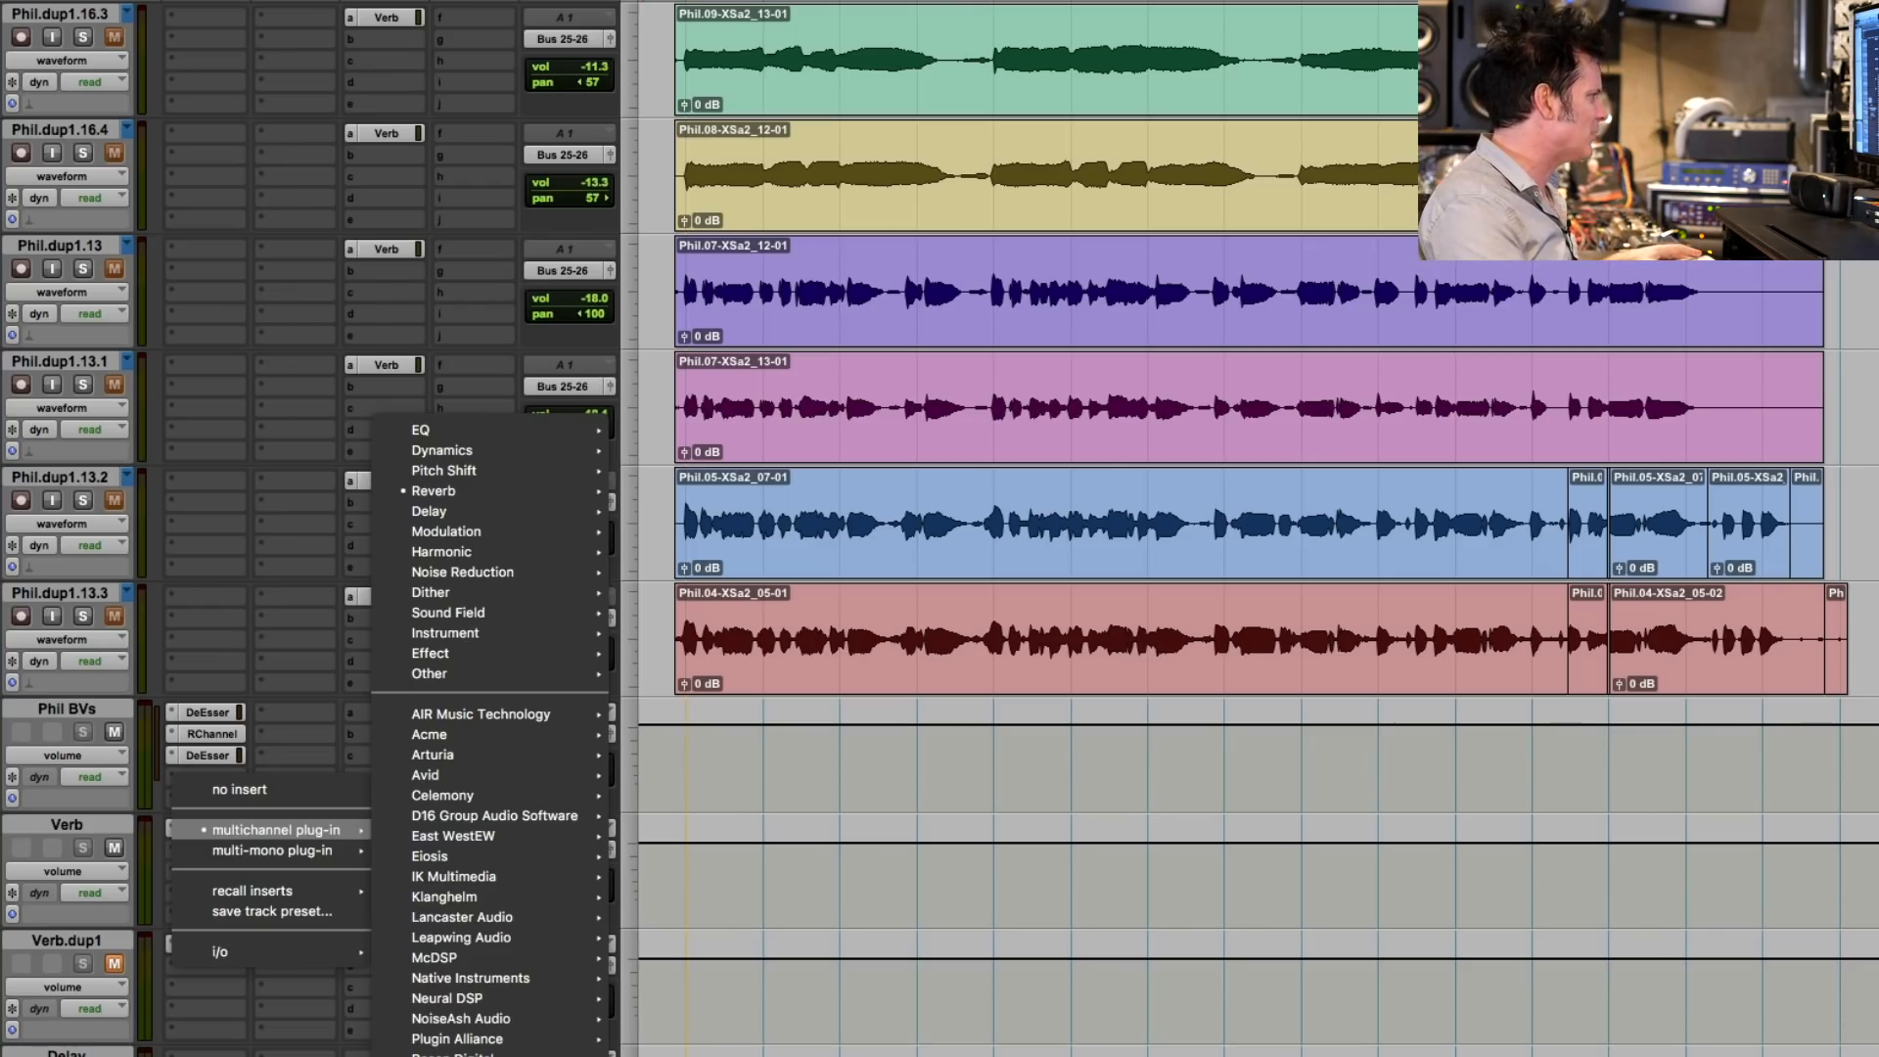
left_click(1006, 425)
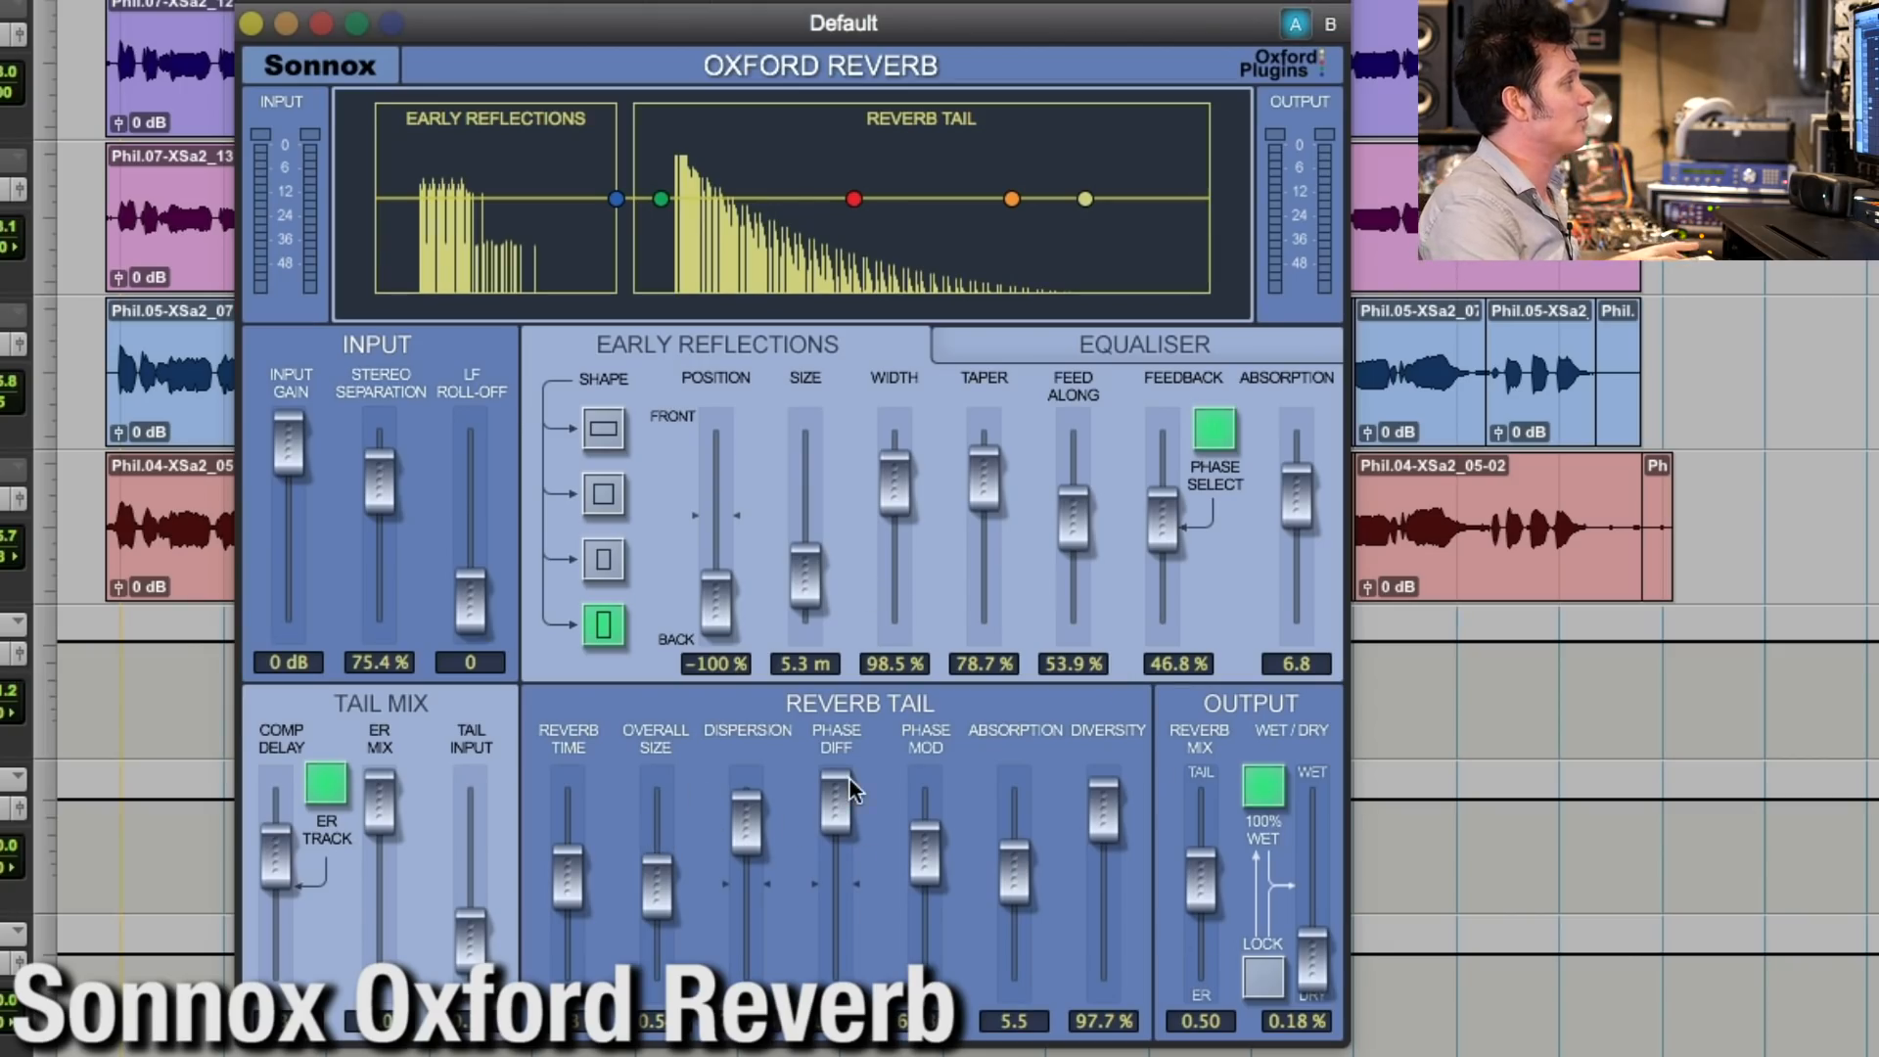
- Examine the Oxford Reverb's tail controls from Reverb Time to Diversity, plus its Reverb Mix and 100% Wet output options
mouse_move(854, 796)
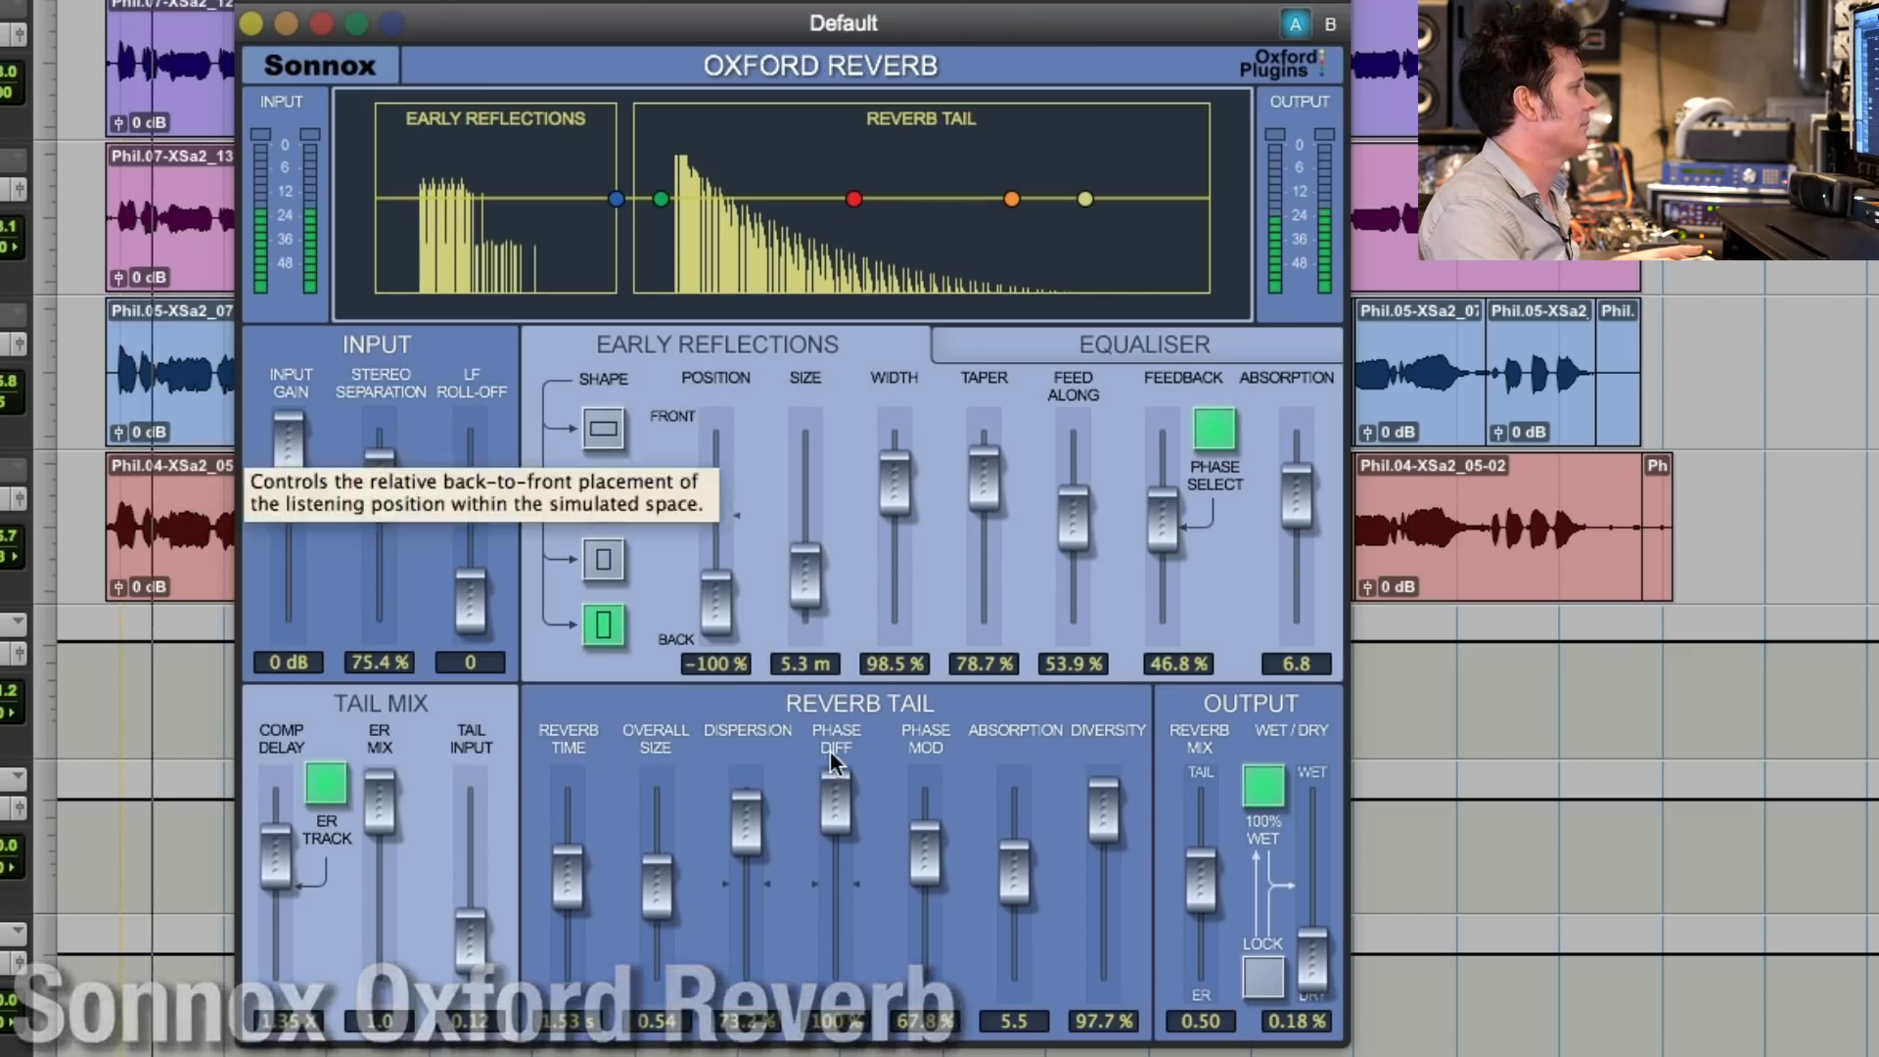
mouse_move(576, 889)
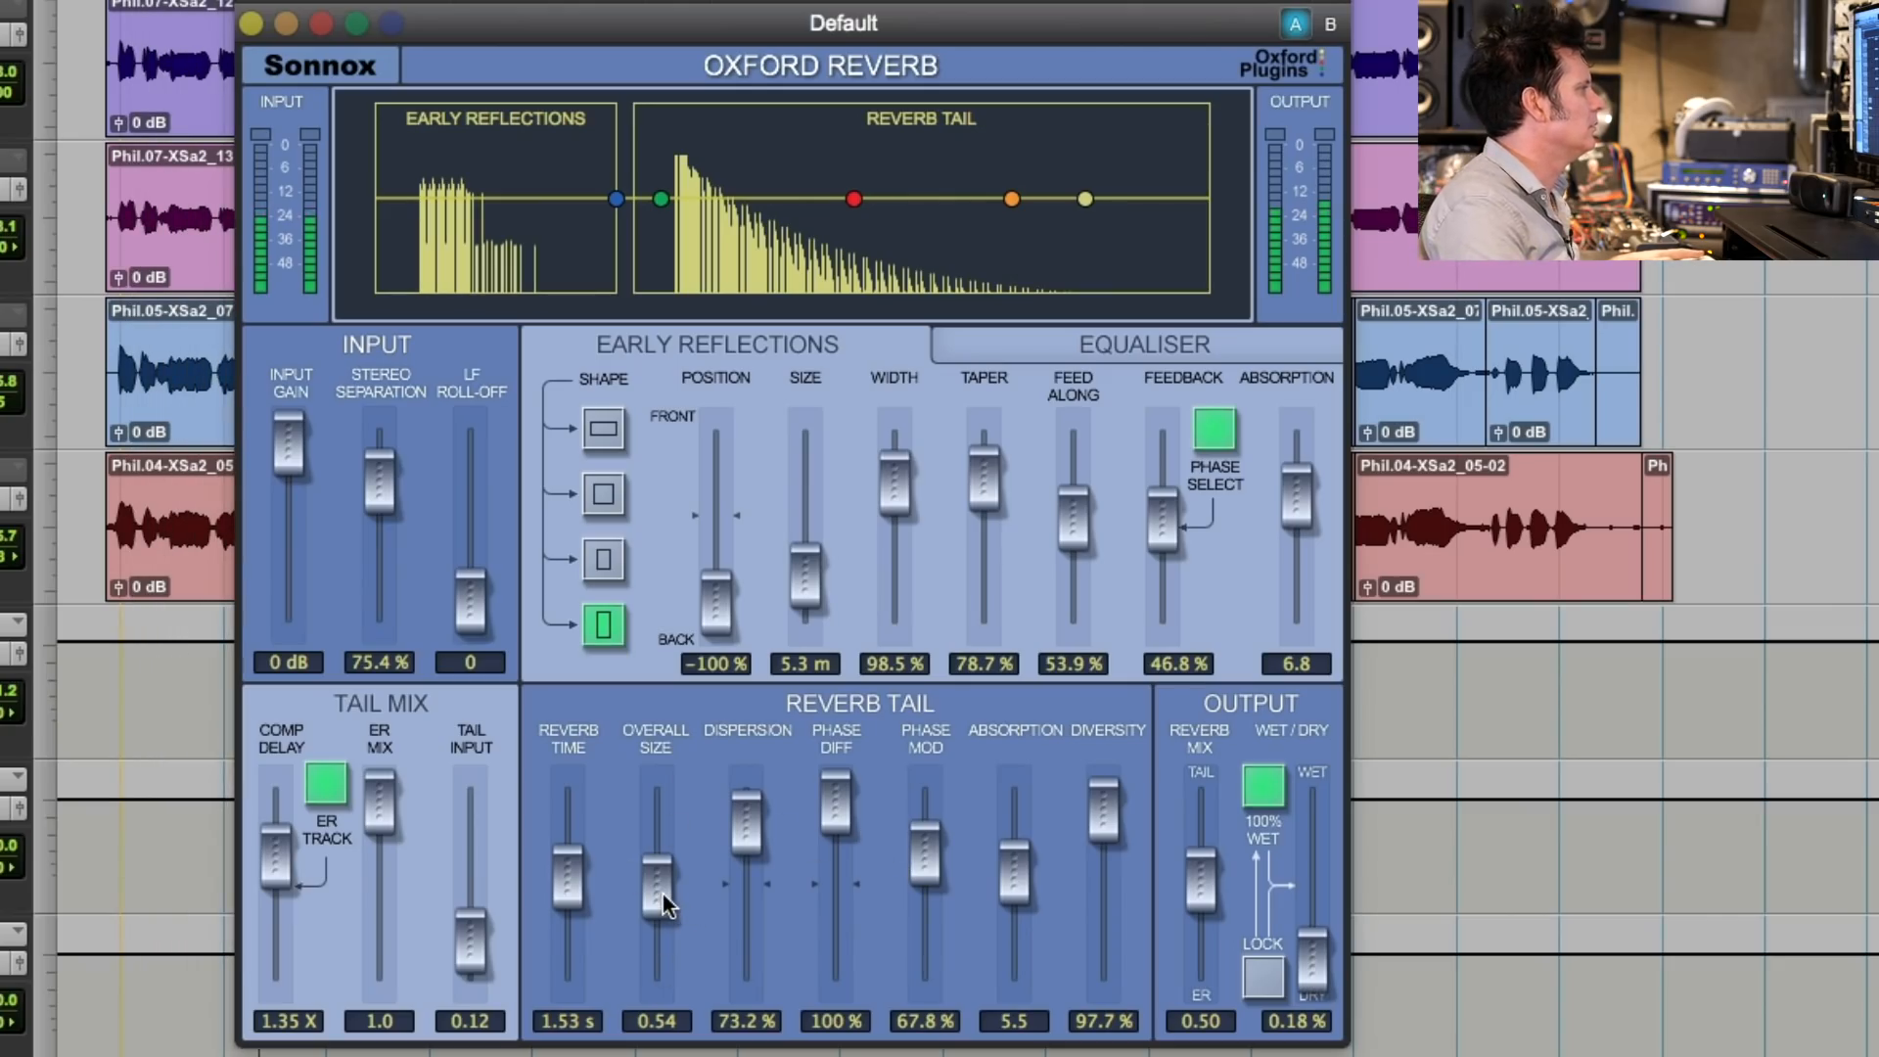
mouse_move(662, 894)
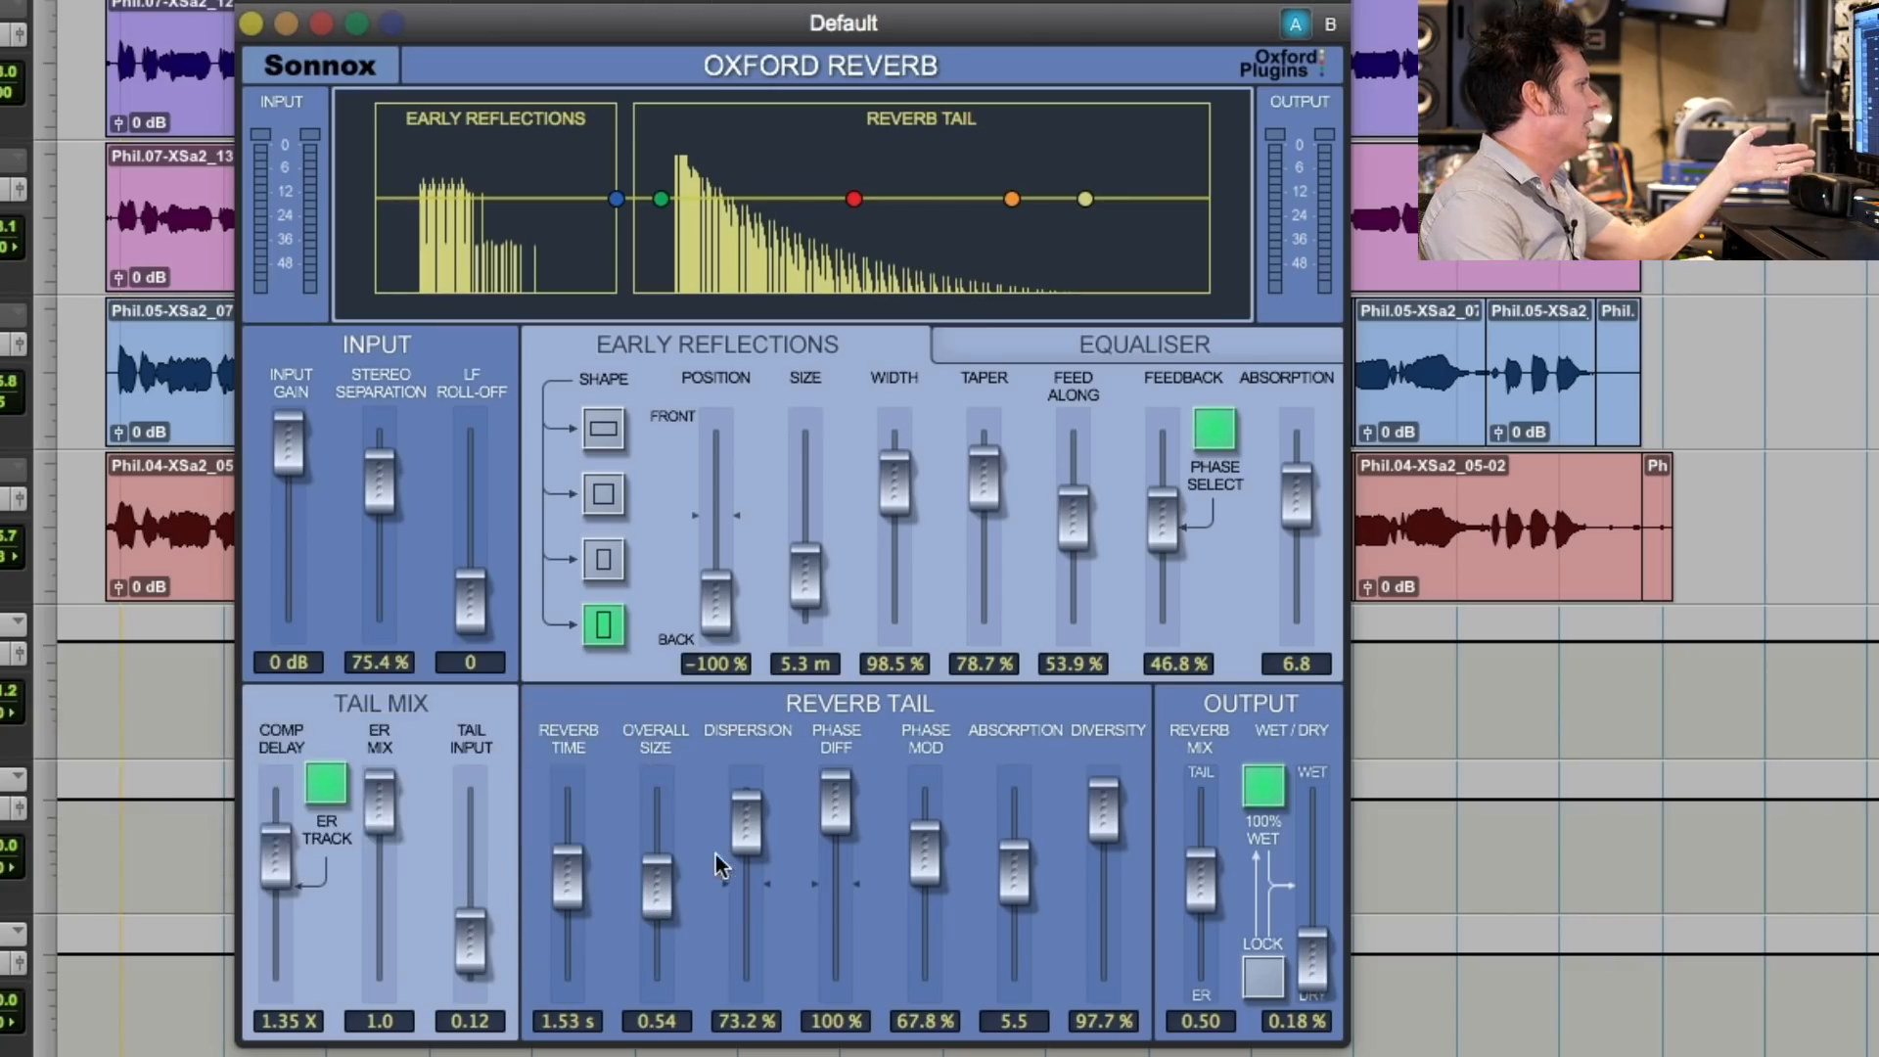
mouse_move(748, 858)
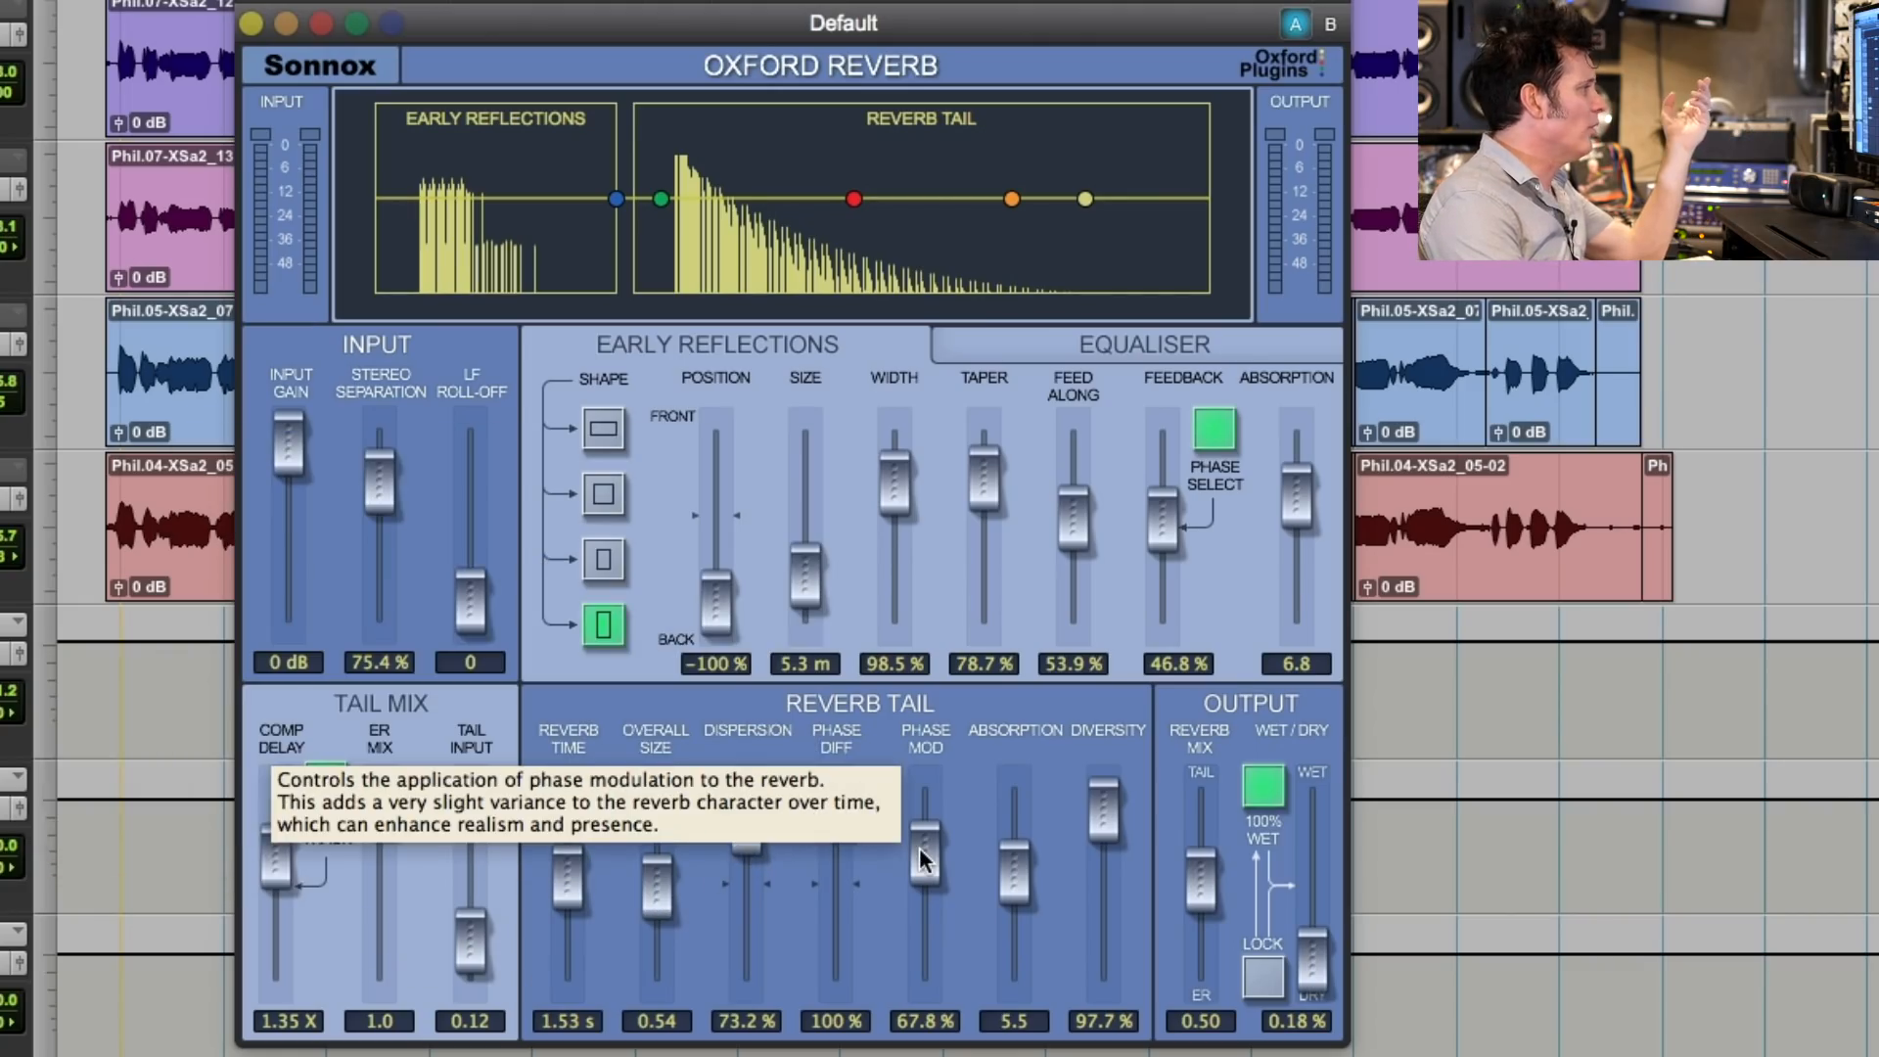
mouse_move(1031, 853)
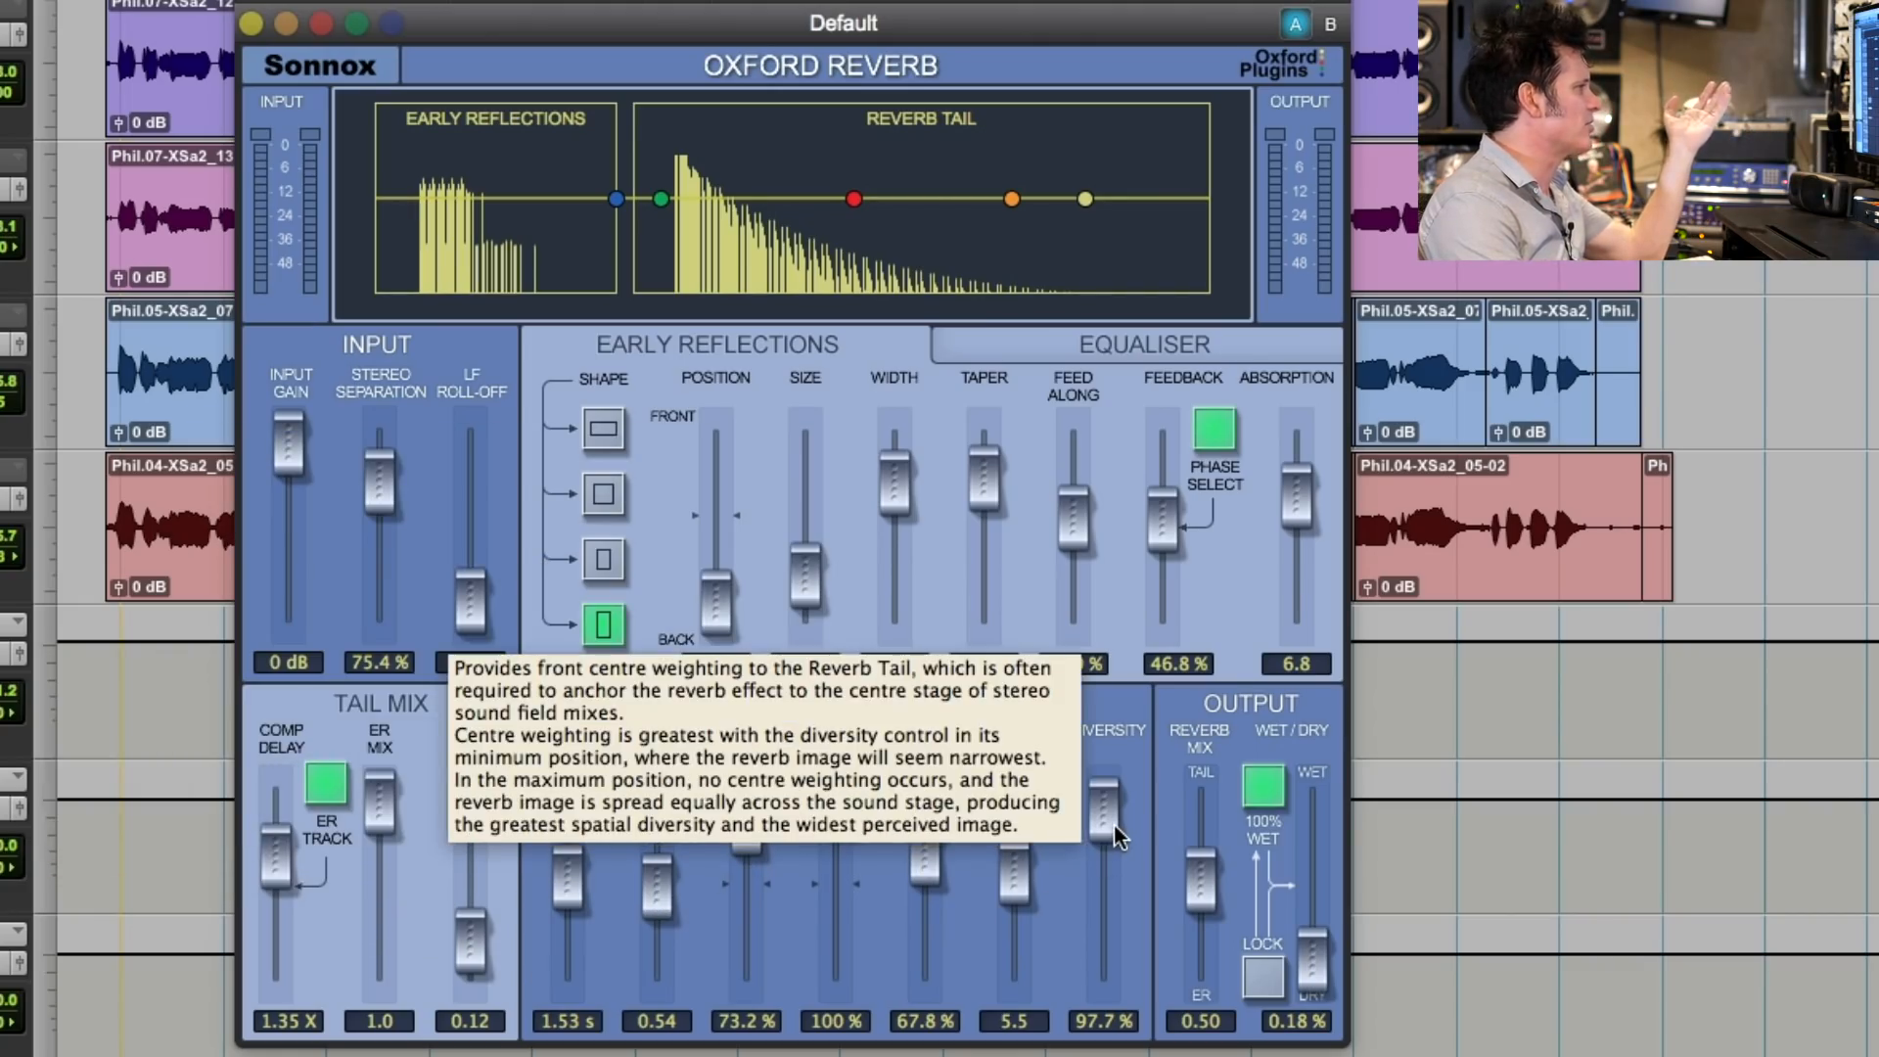
mouse_move(1185, 881)
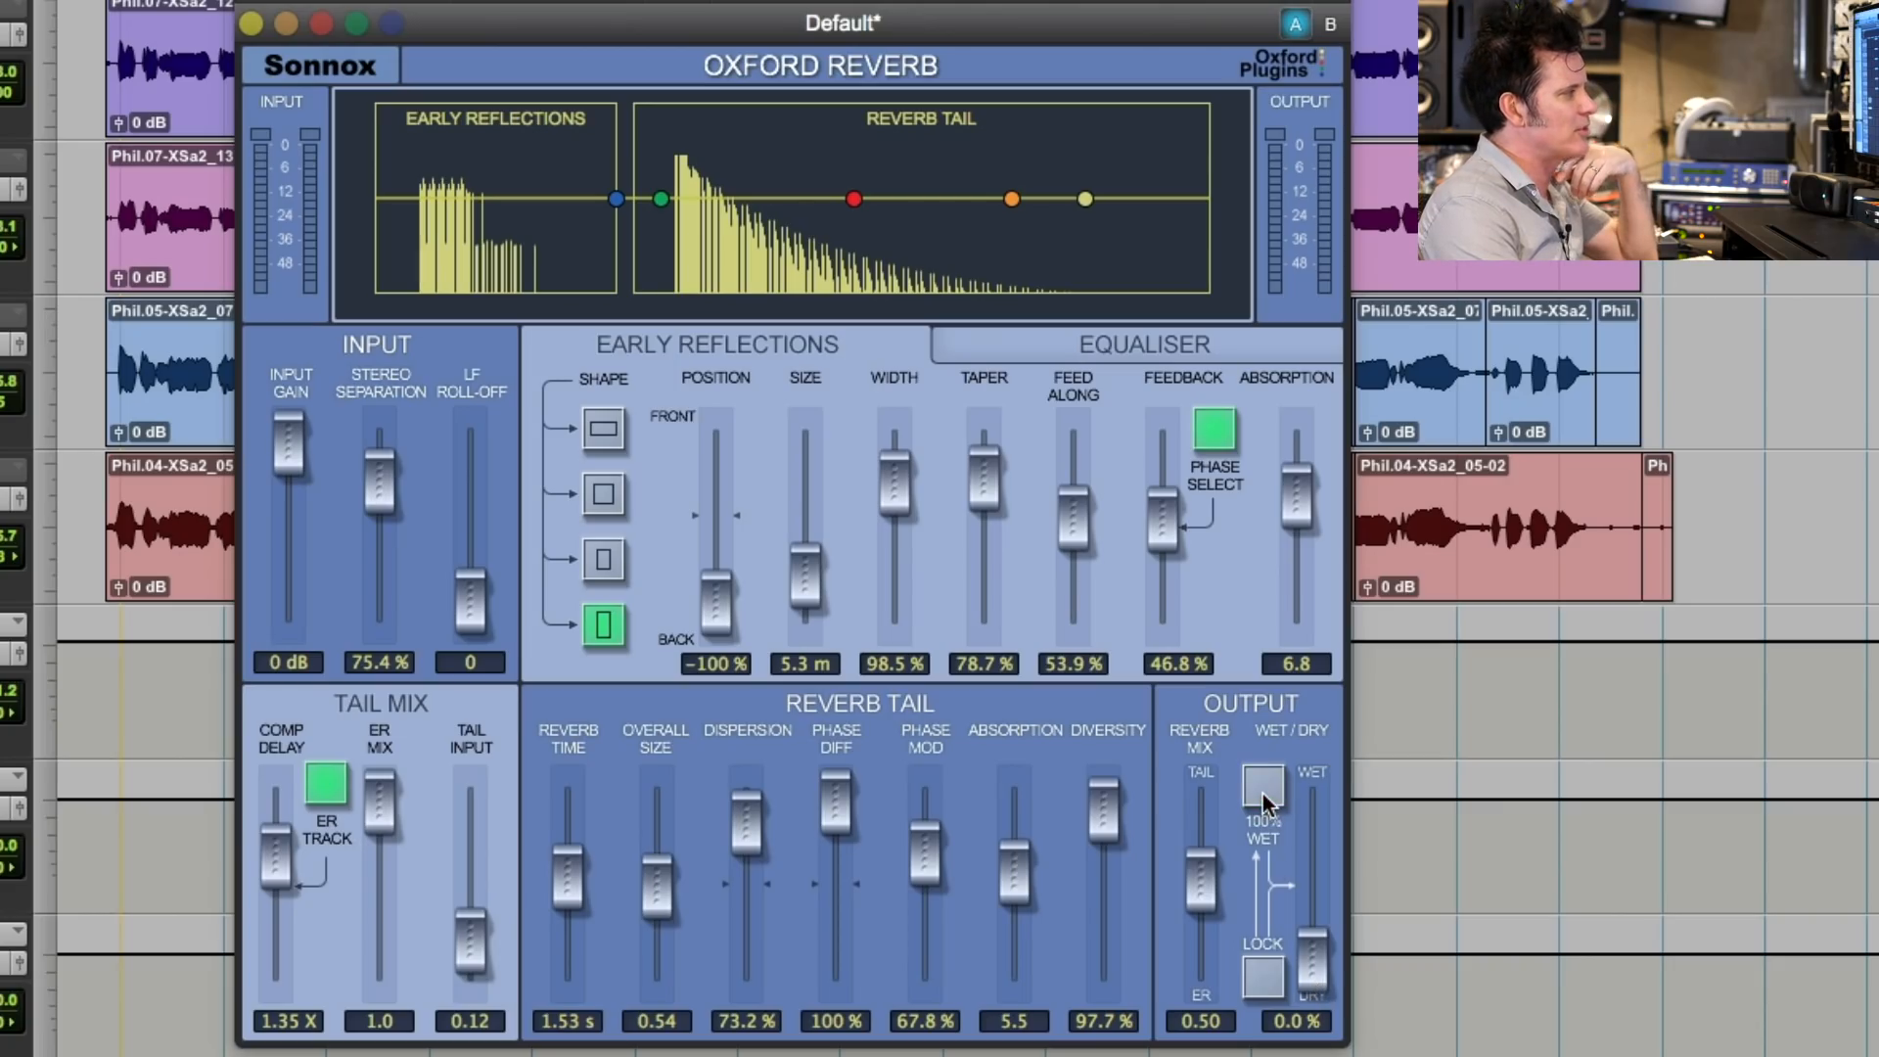
mouse_move(1263, 799)
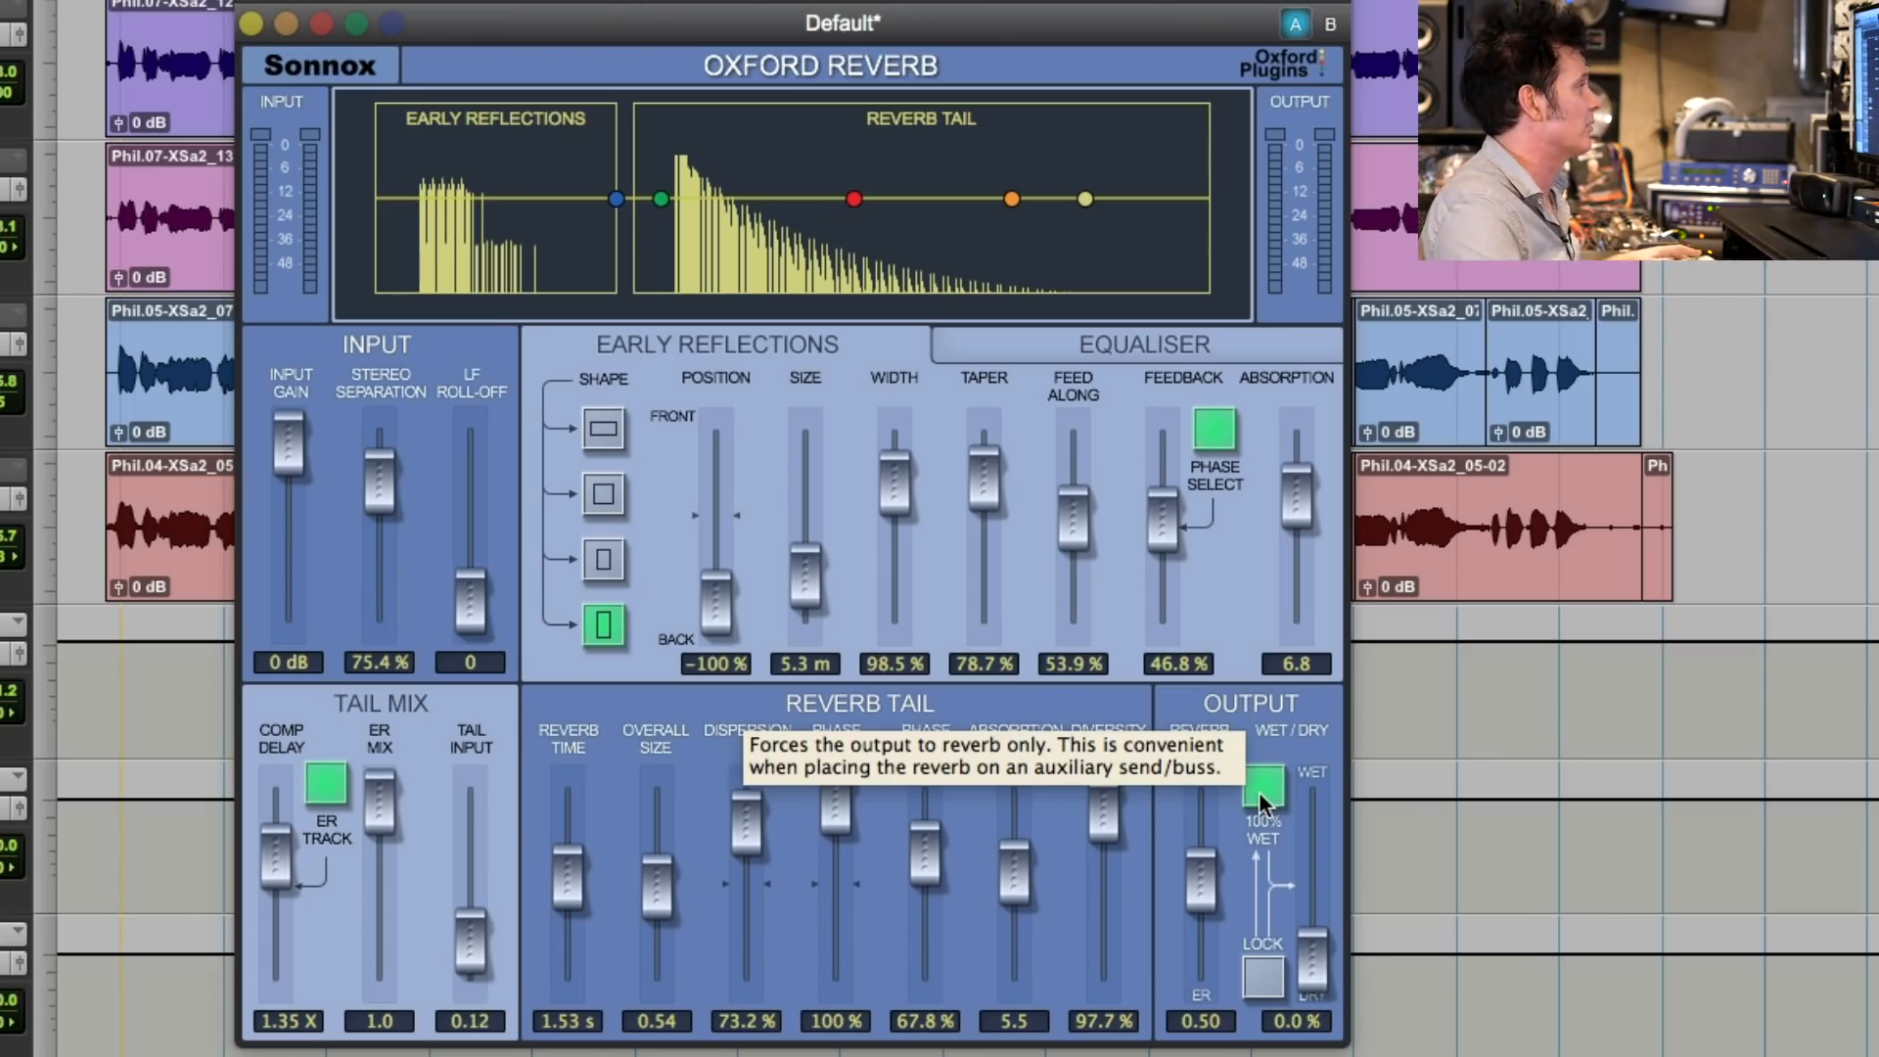
mouse_move(1081, 347)
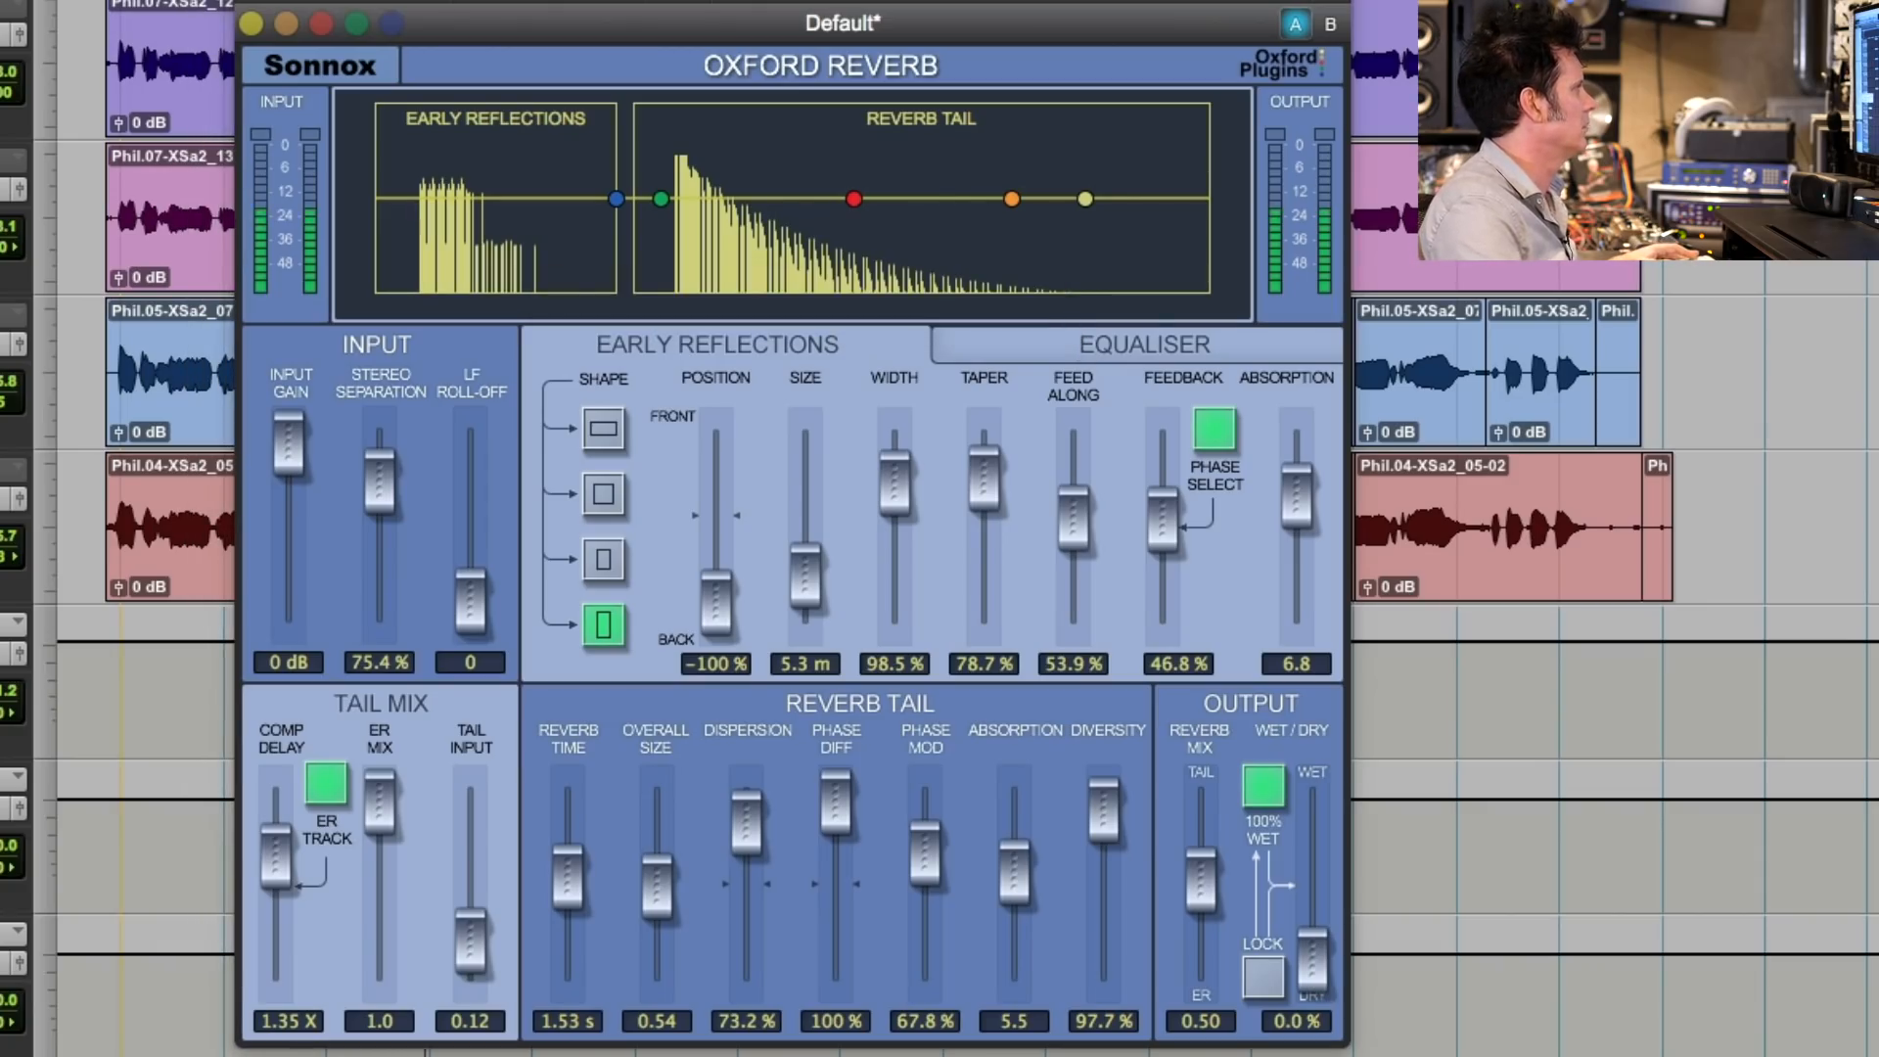
- Solo the Voc Print track and play a short passage of it
scroll(1615, 636, "up", 15)
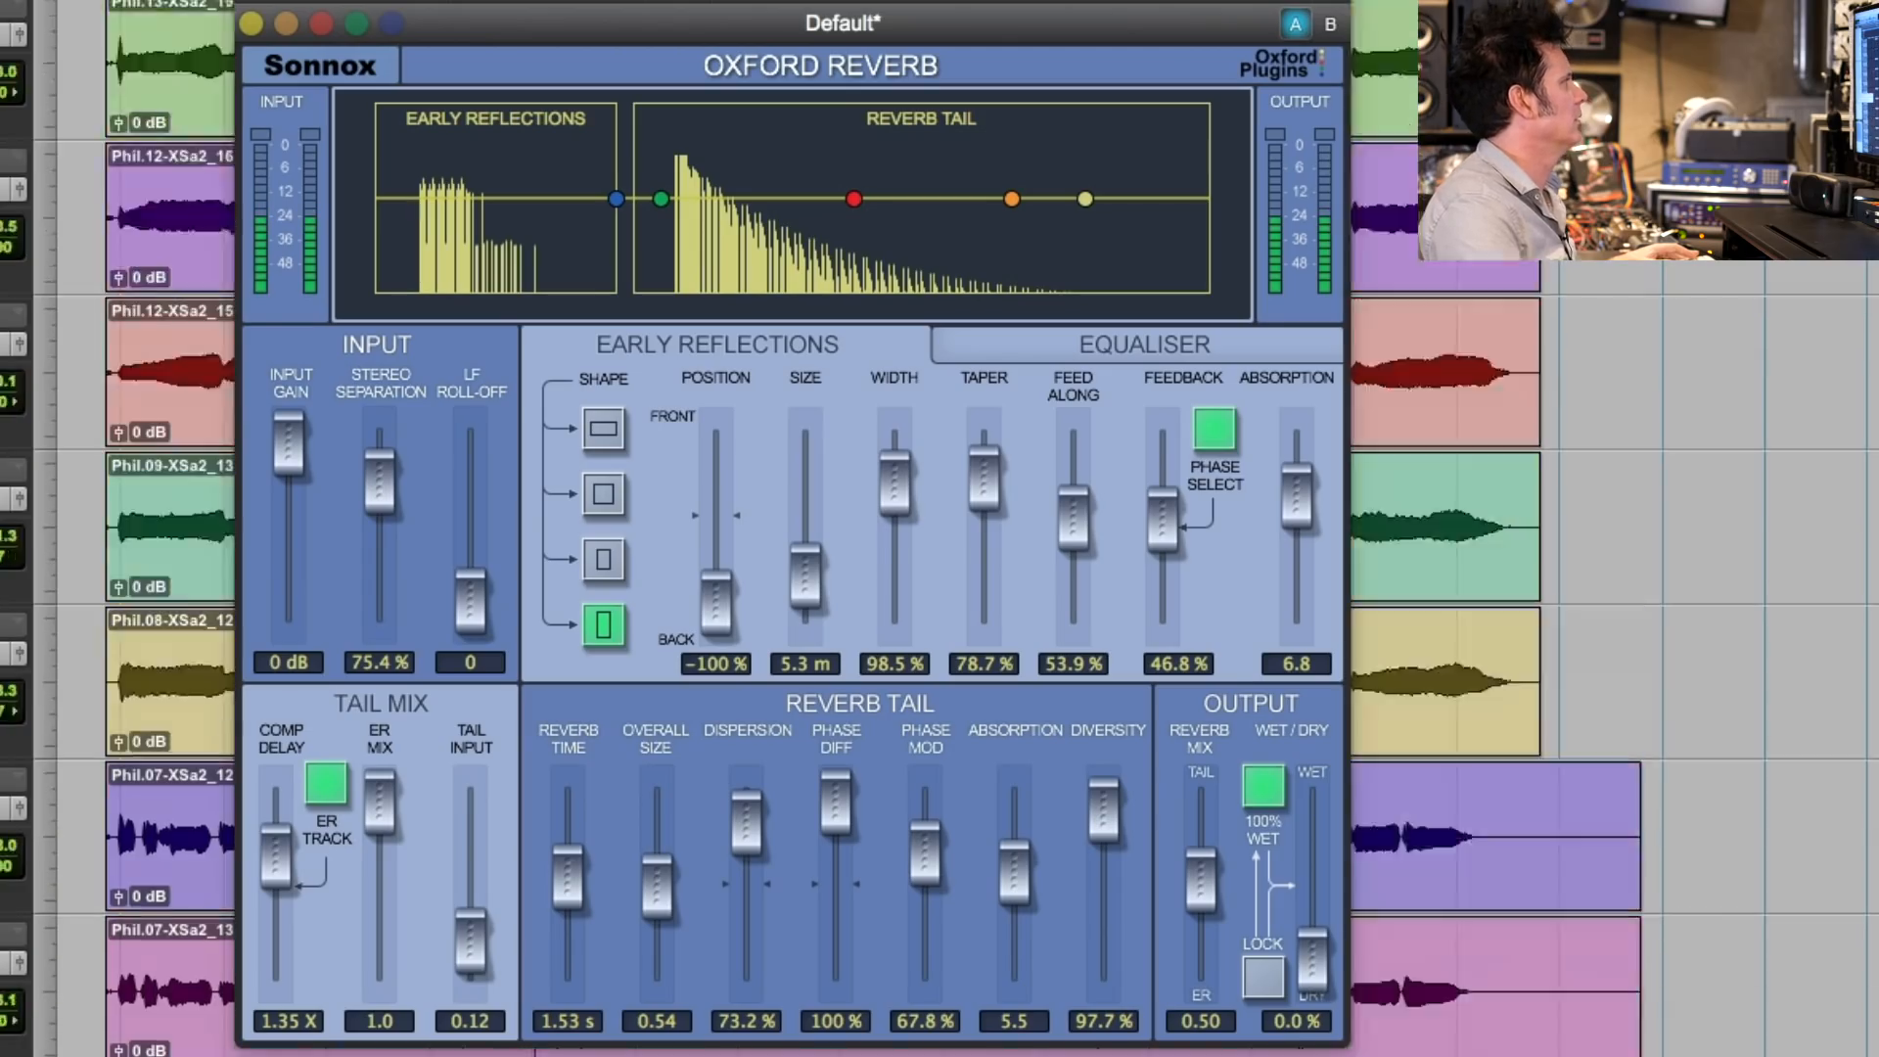
scroll(1664, 636, "up", 5)
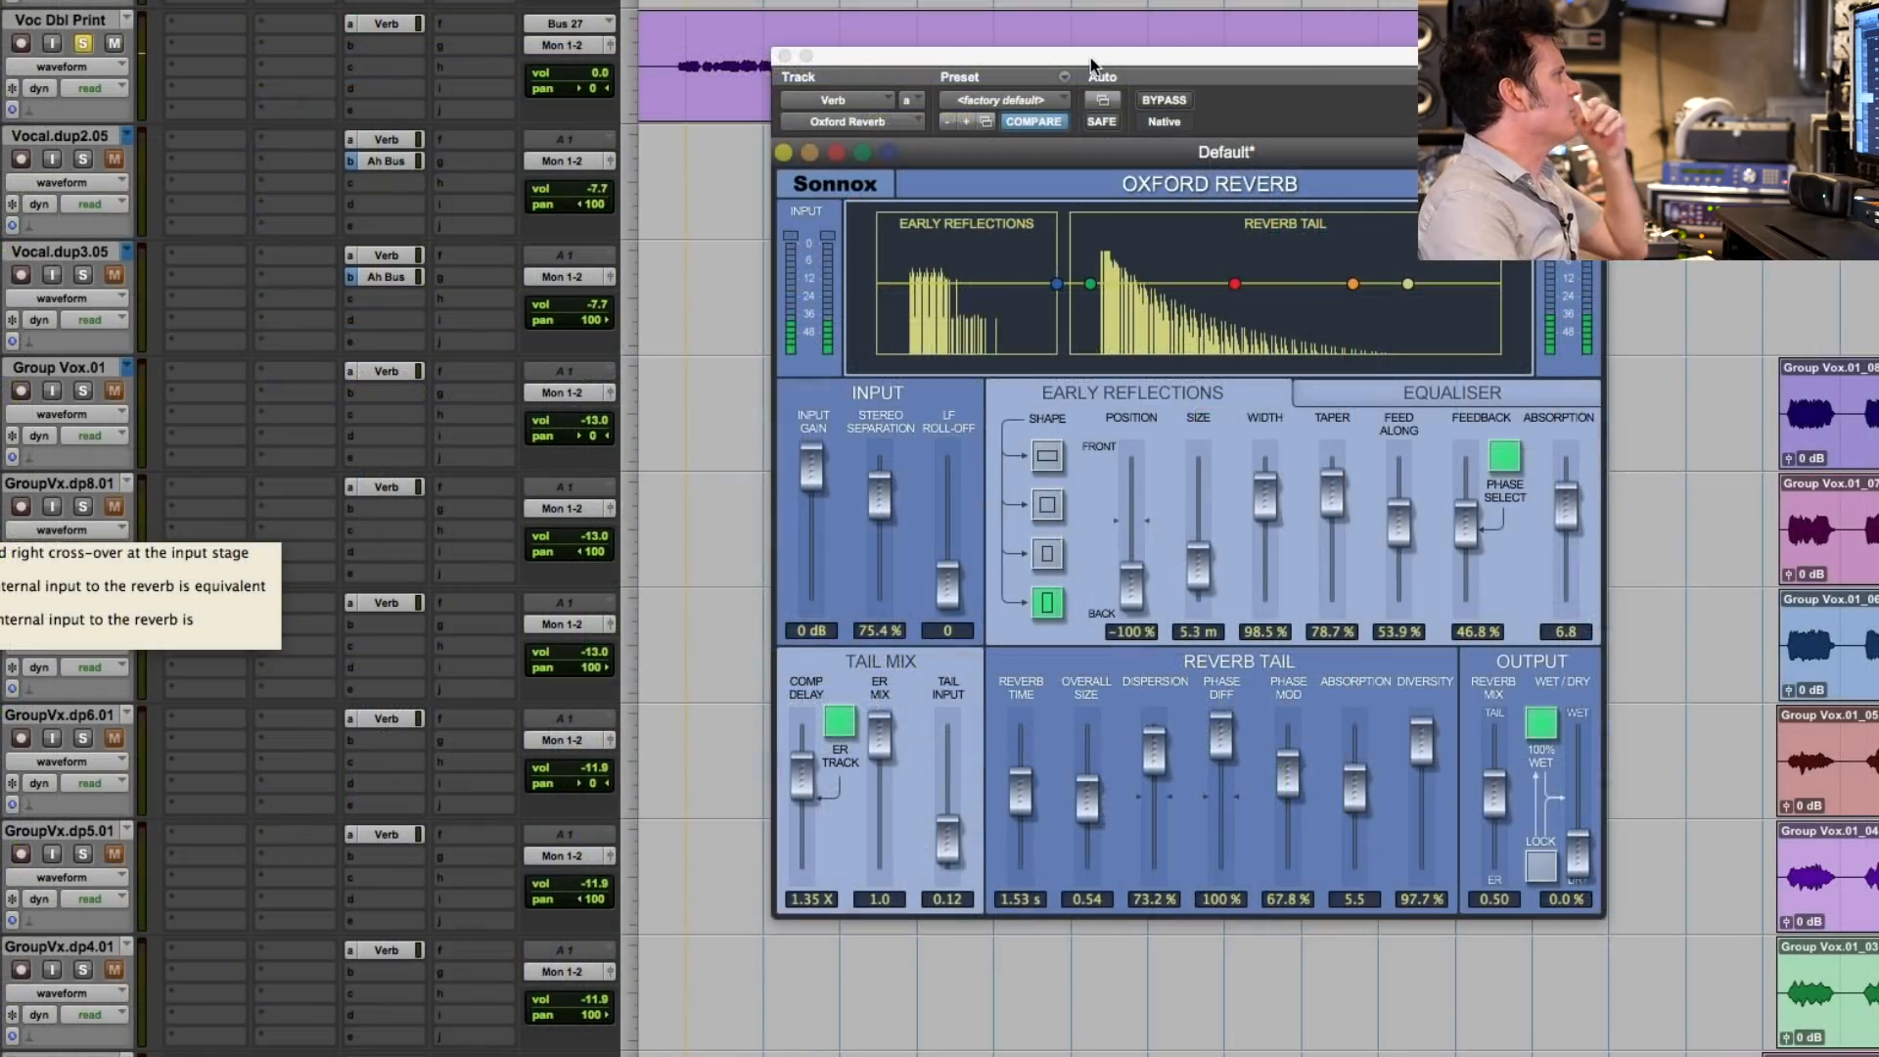
left_click_drag(1091, 66, 1150, 344)
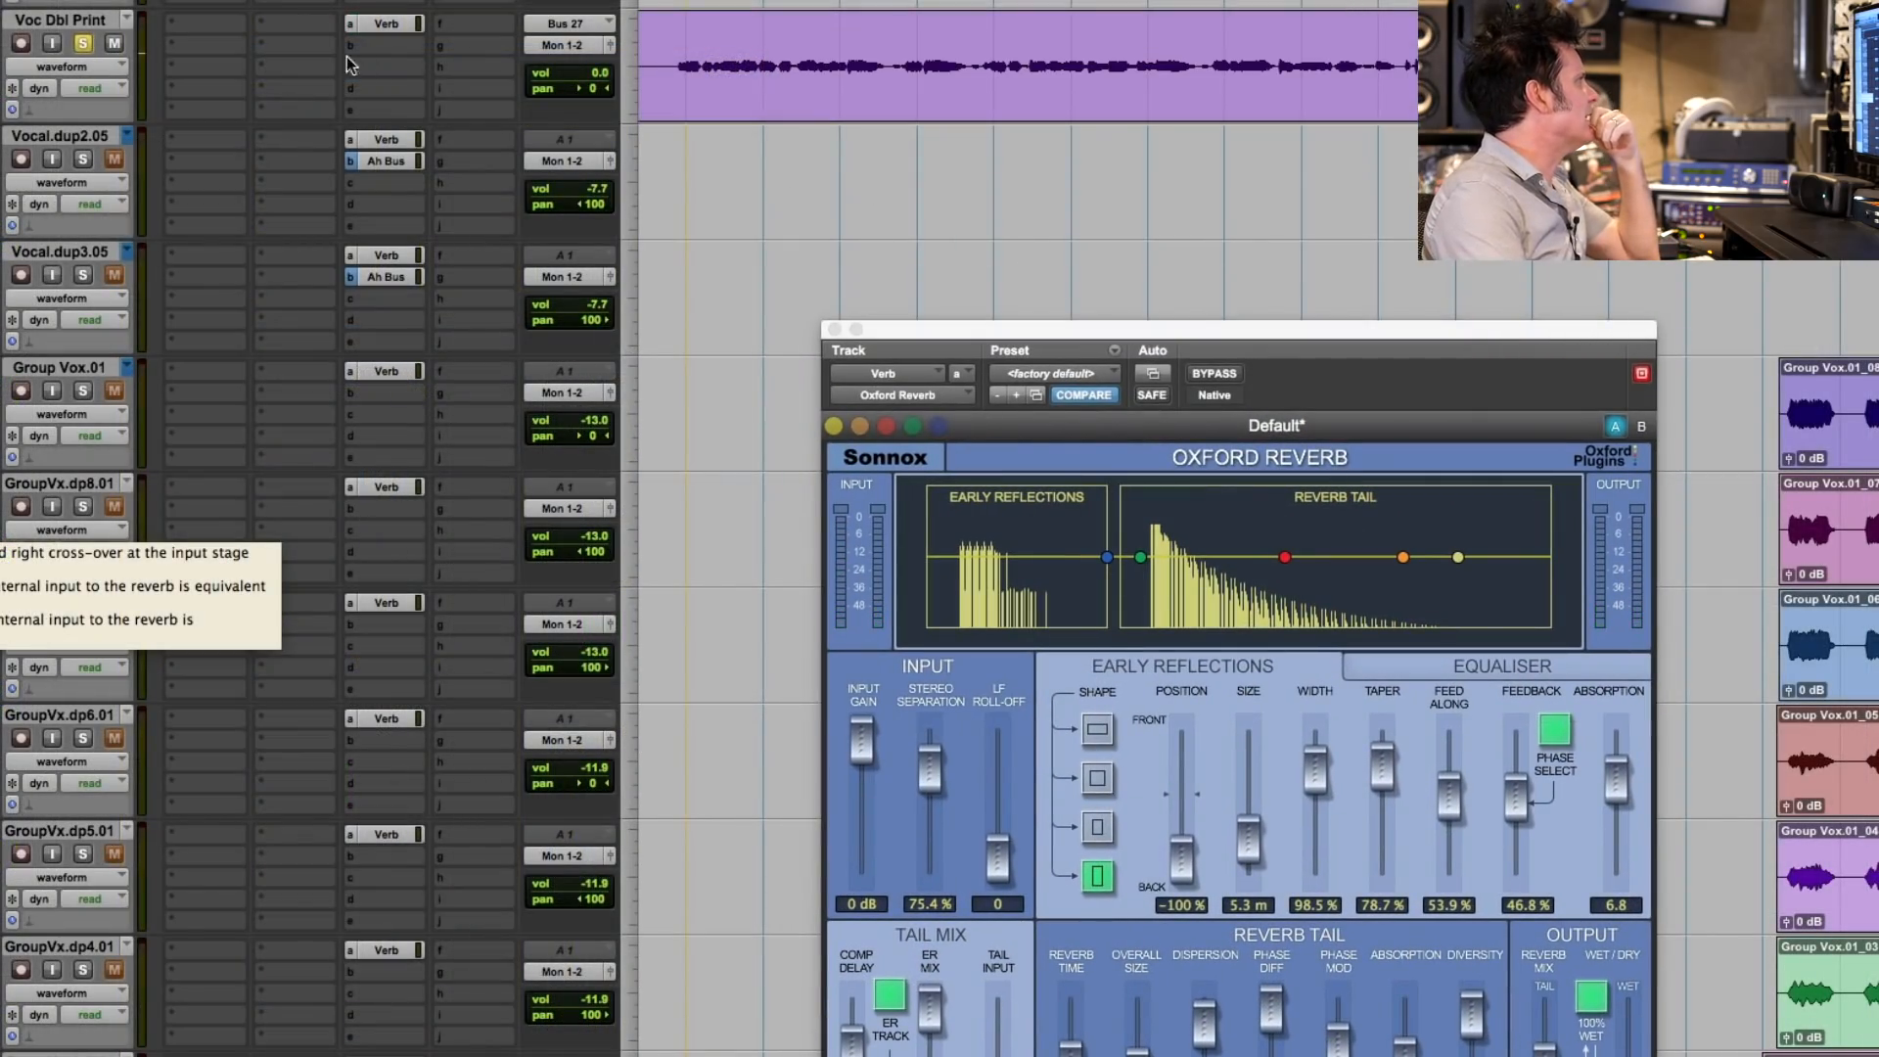
scroll(520, 159, "up", 8)
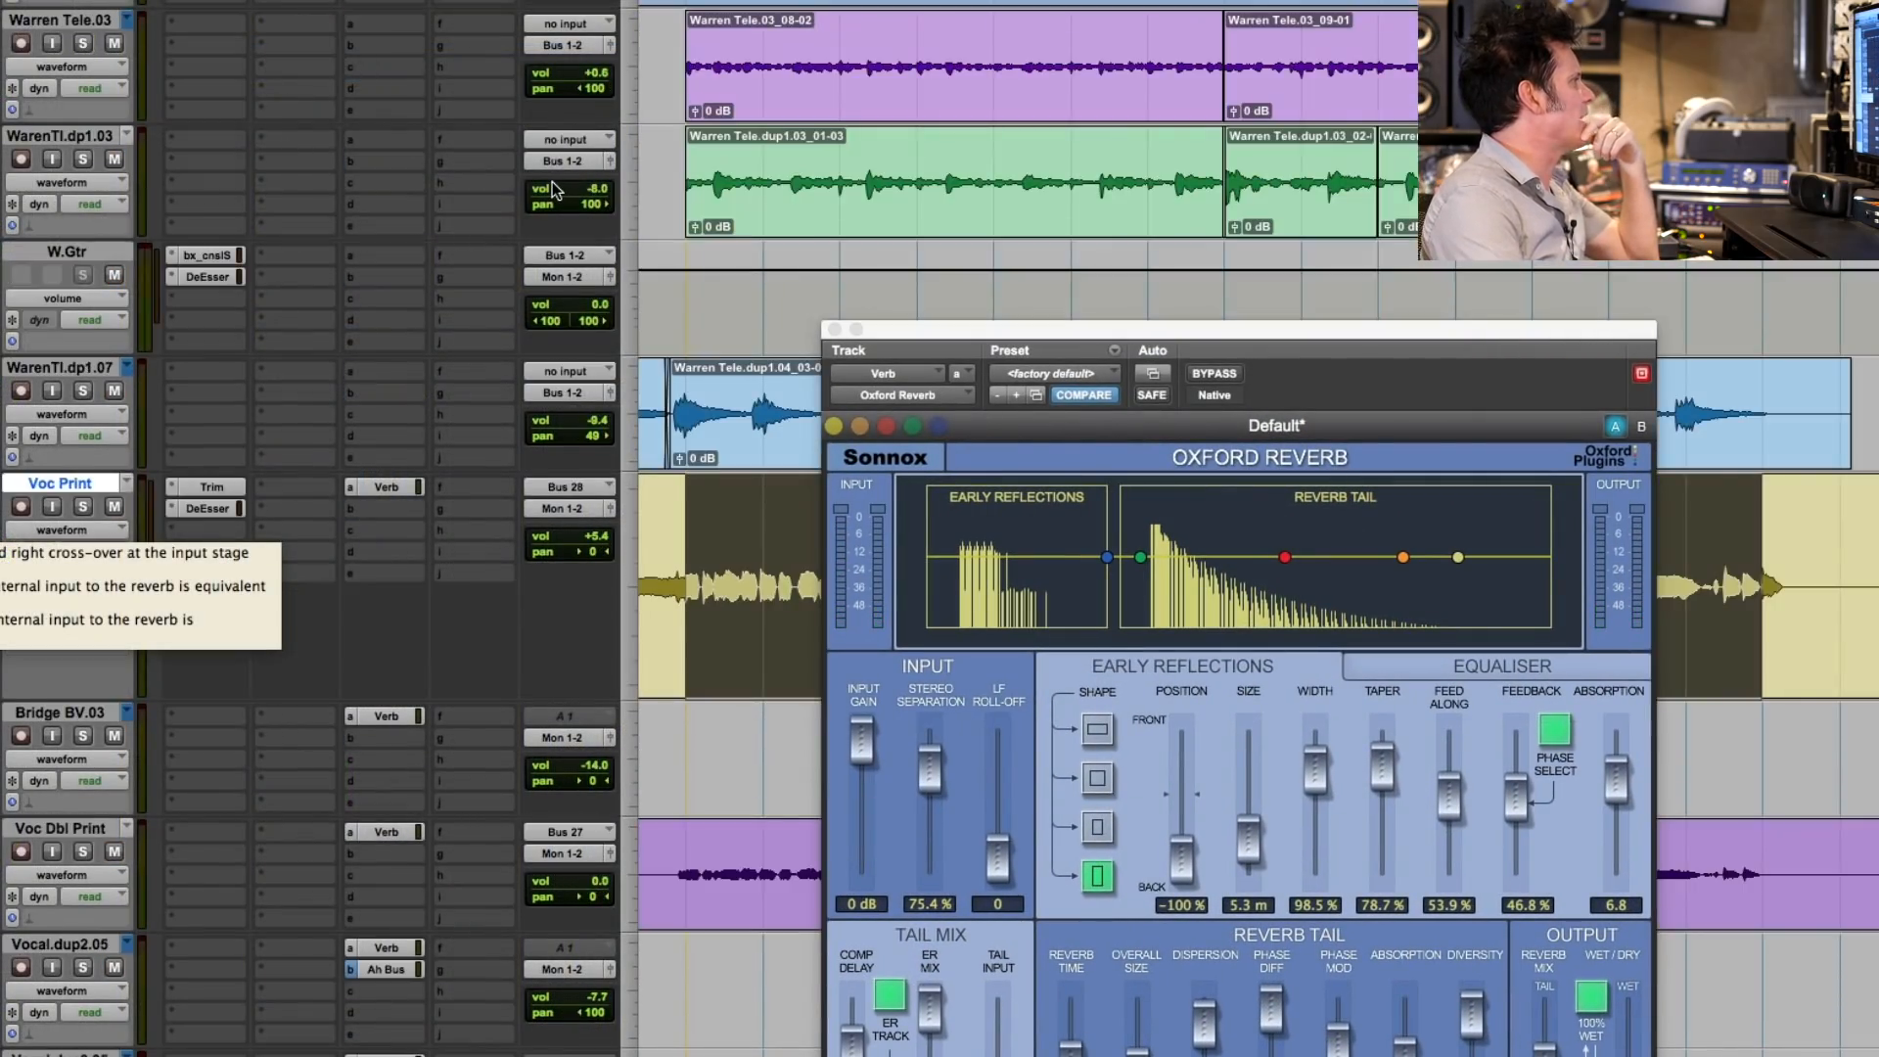
scroll(555, 189, "down", 3)
left_click(81, 159)
key("space")
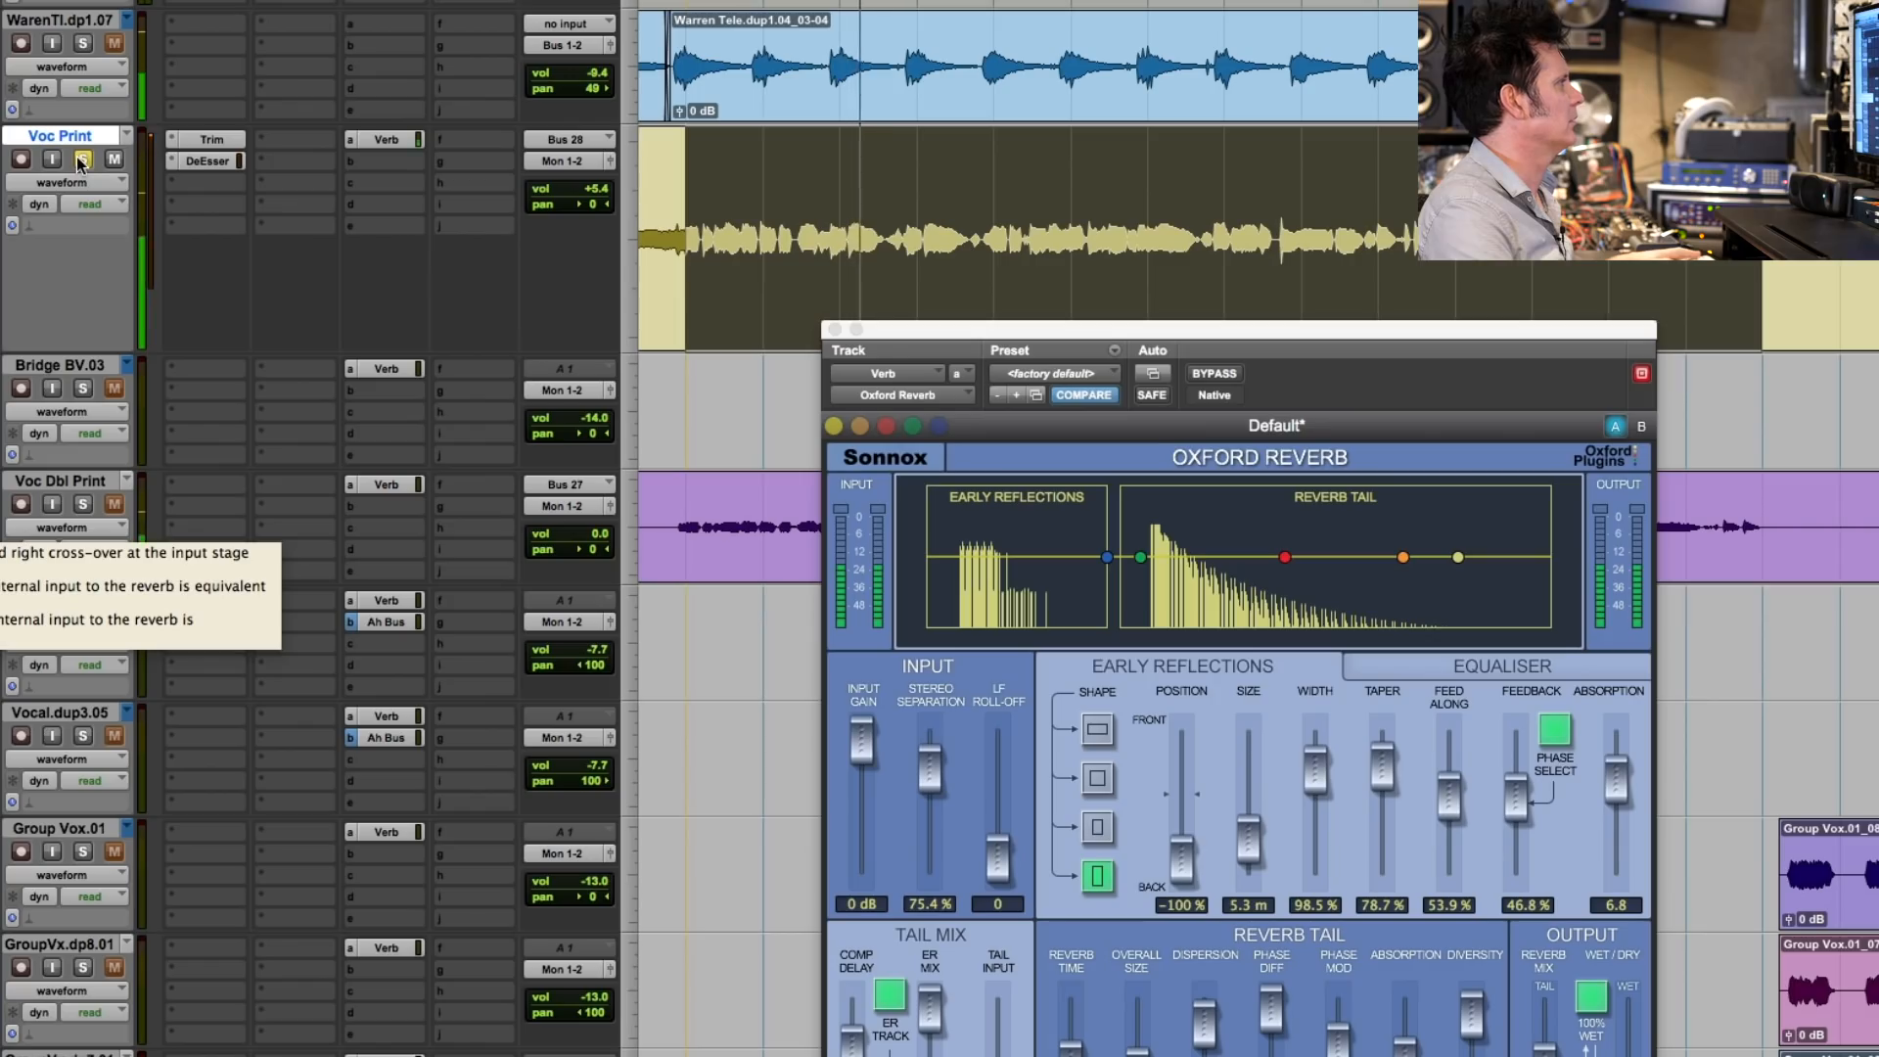
key("space")
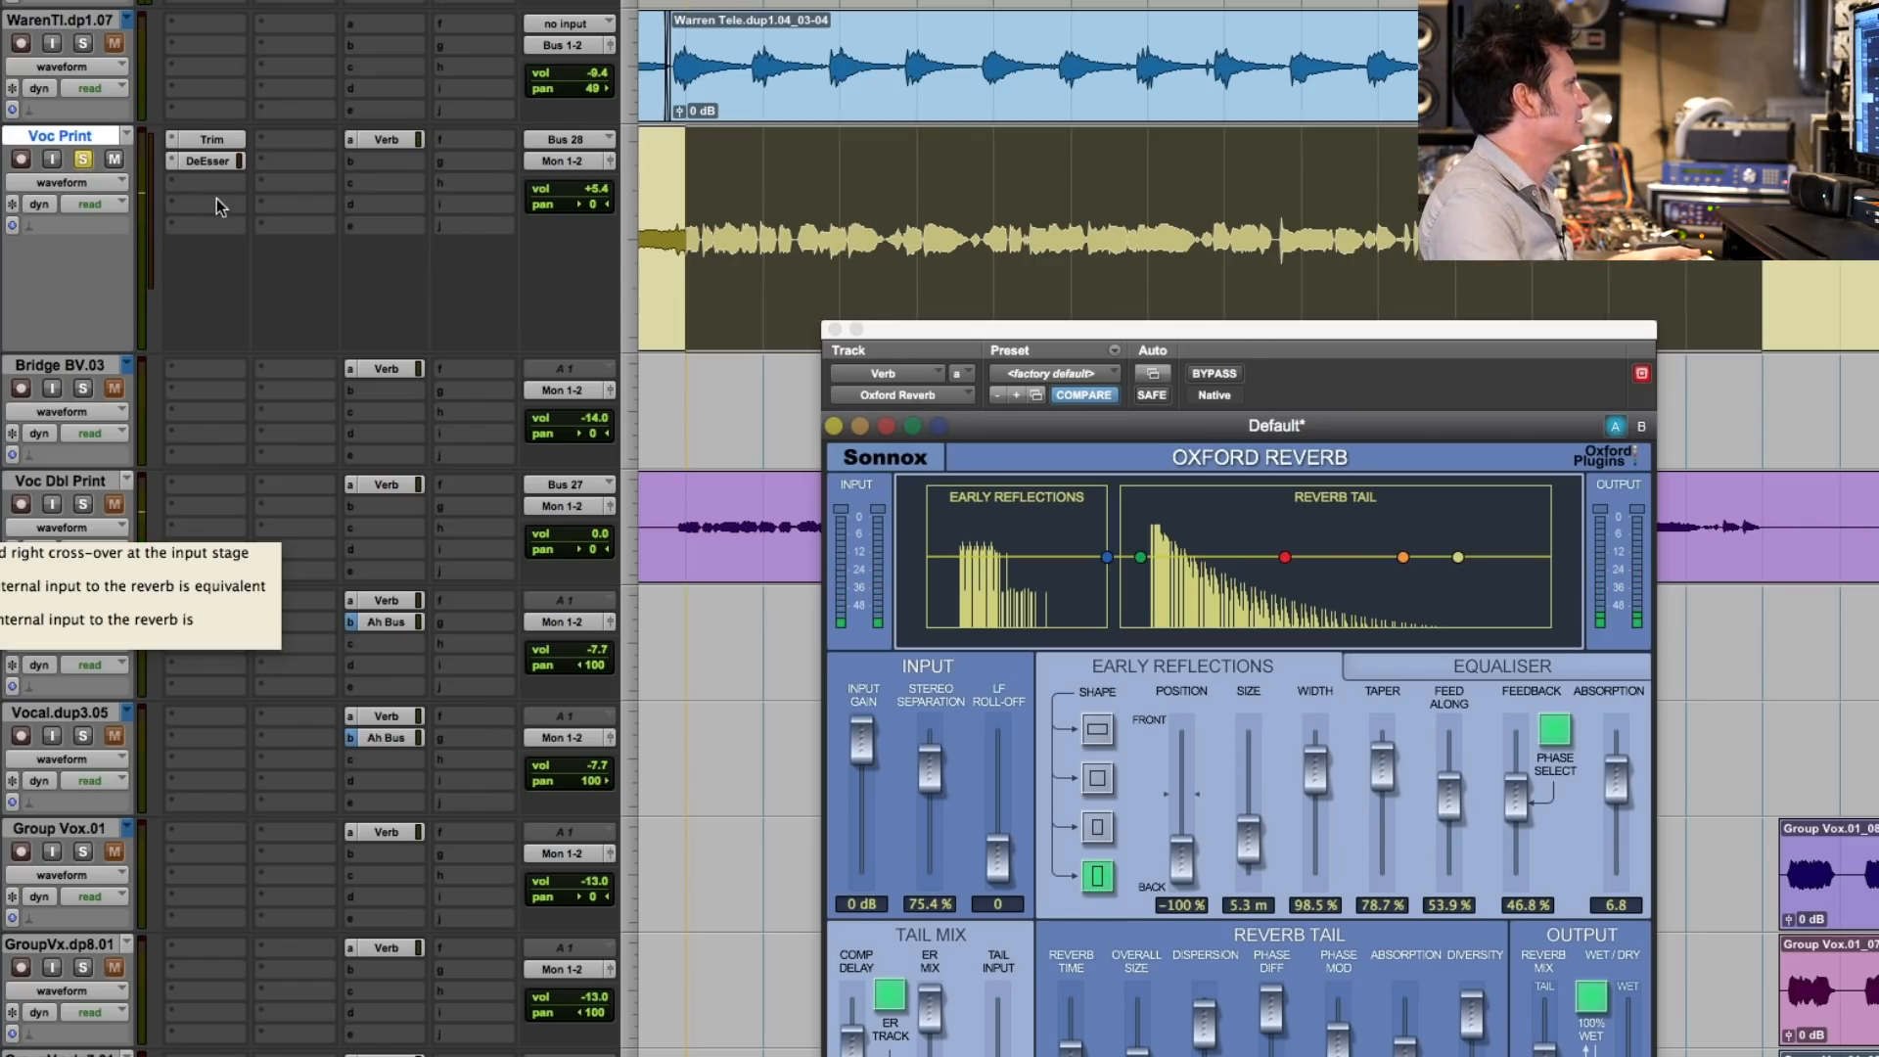
- Insert the mono Sonnox Oxford Envolution in the Voc Print track's third insert slot, after the DeEsser
left_click(201, 192)
mouse_move(254, 231)
mouse_move(561, 928)
mouse_move(561, 868)
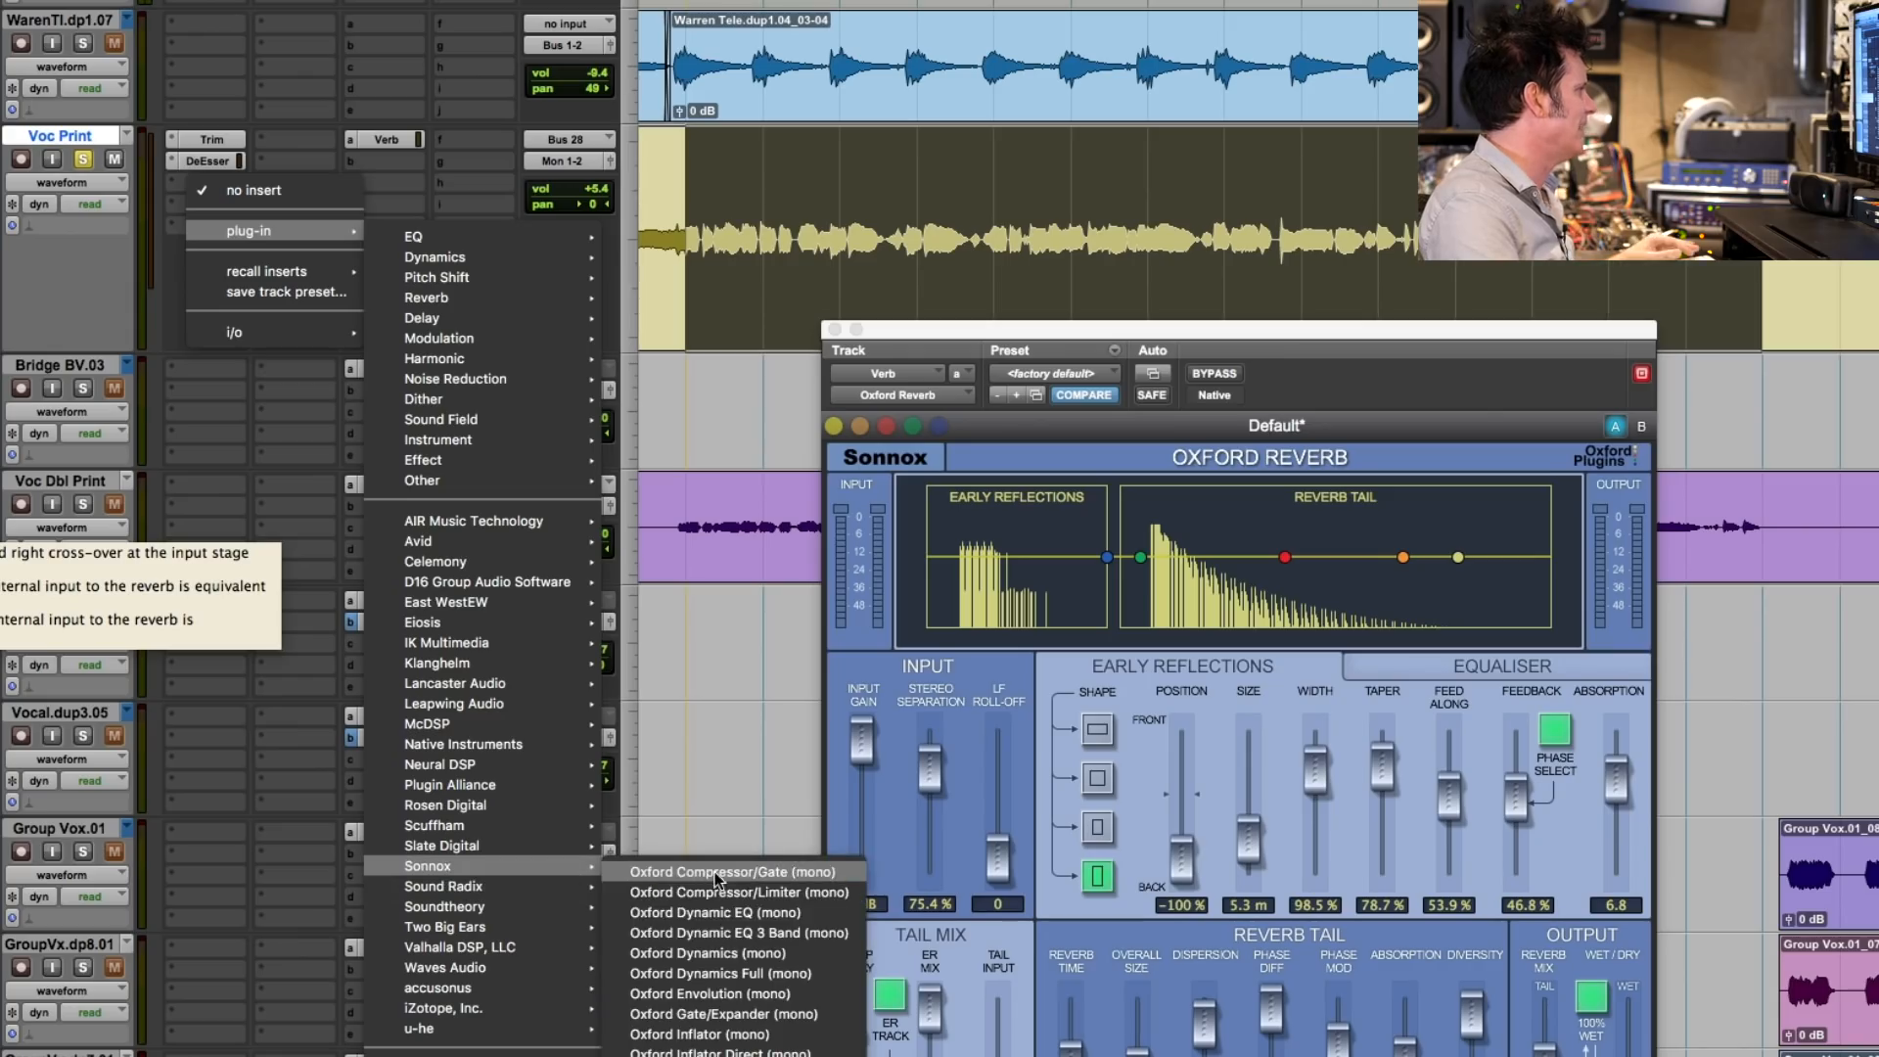
left_click(732, 996)
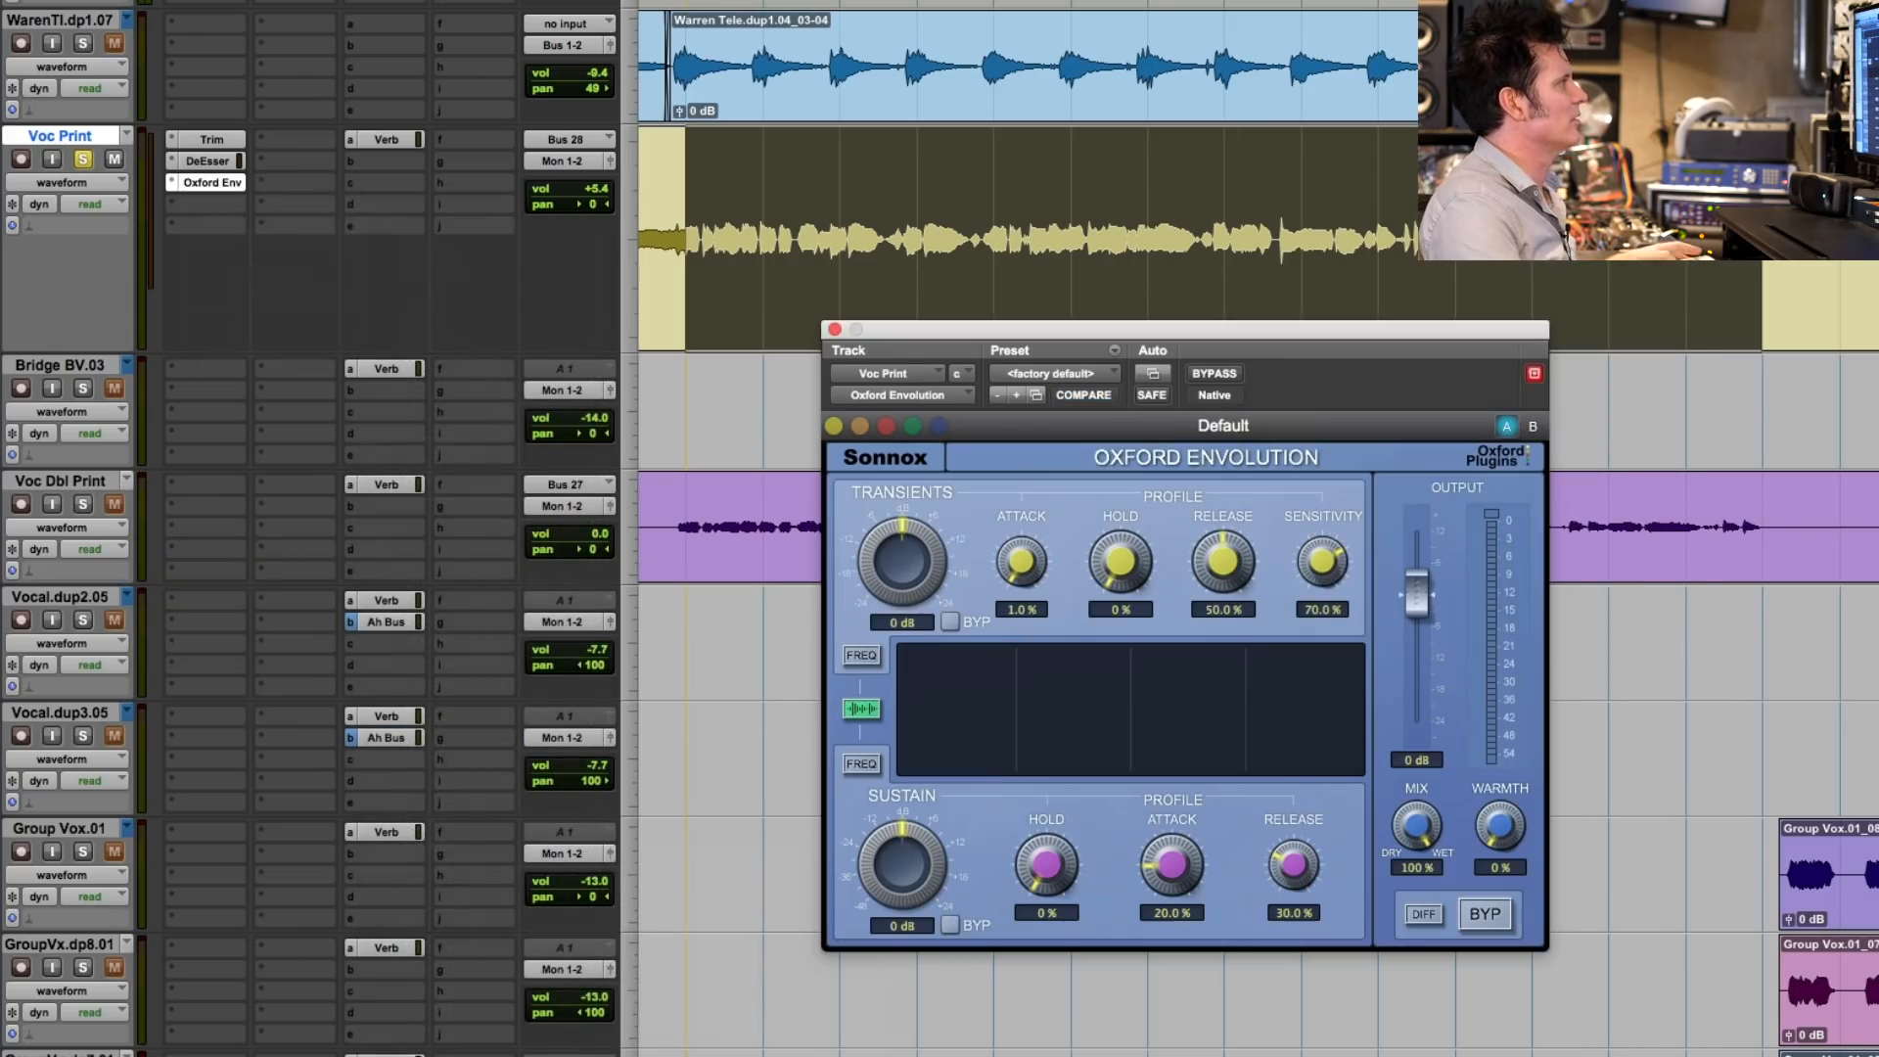
- Load the Enhance HF Transients drum preset in the Voc Print Envolution and reduce its Mix to 72.1 %
left_click(1095, 374)
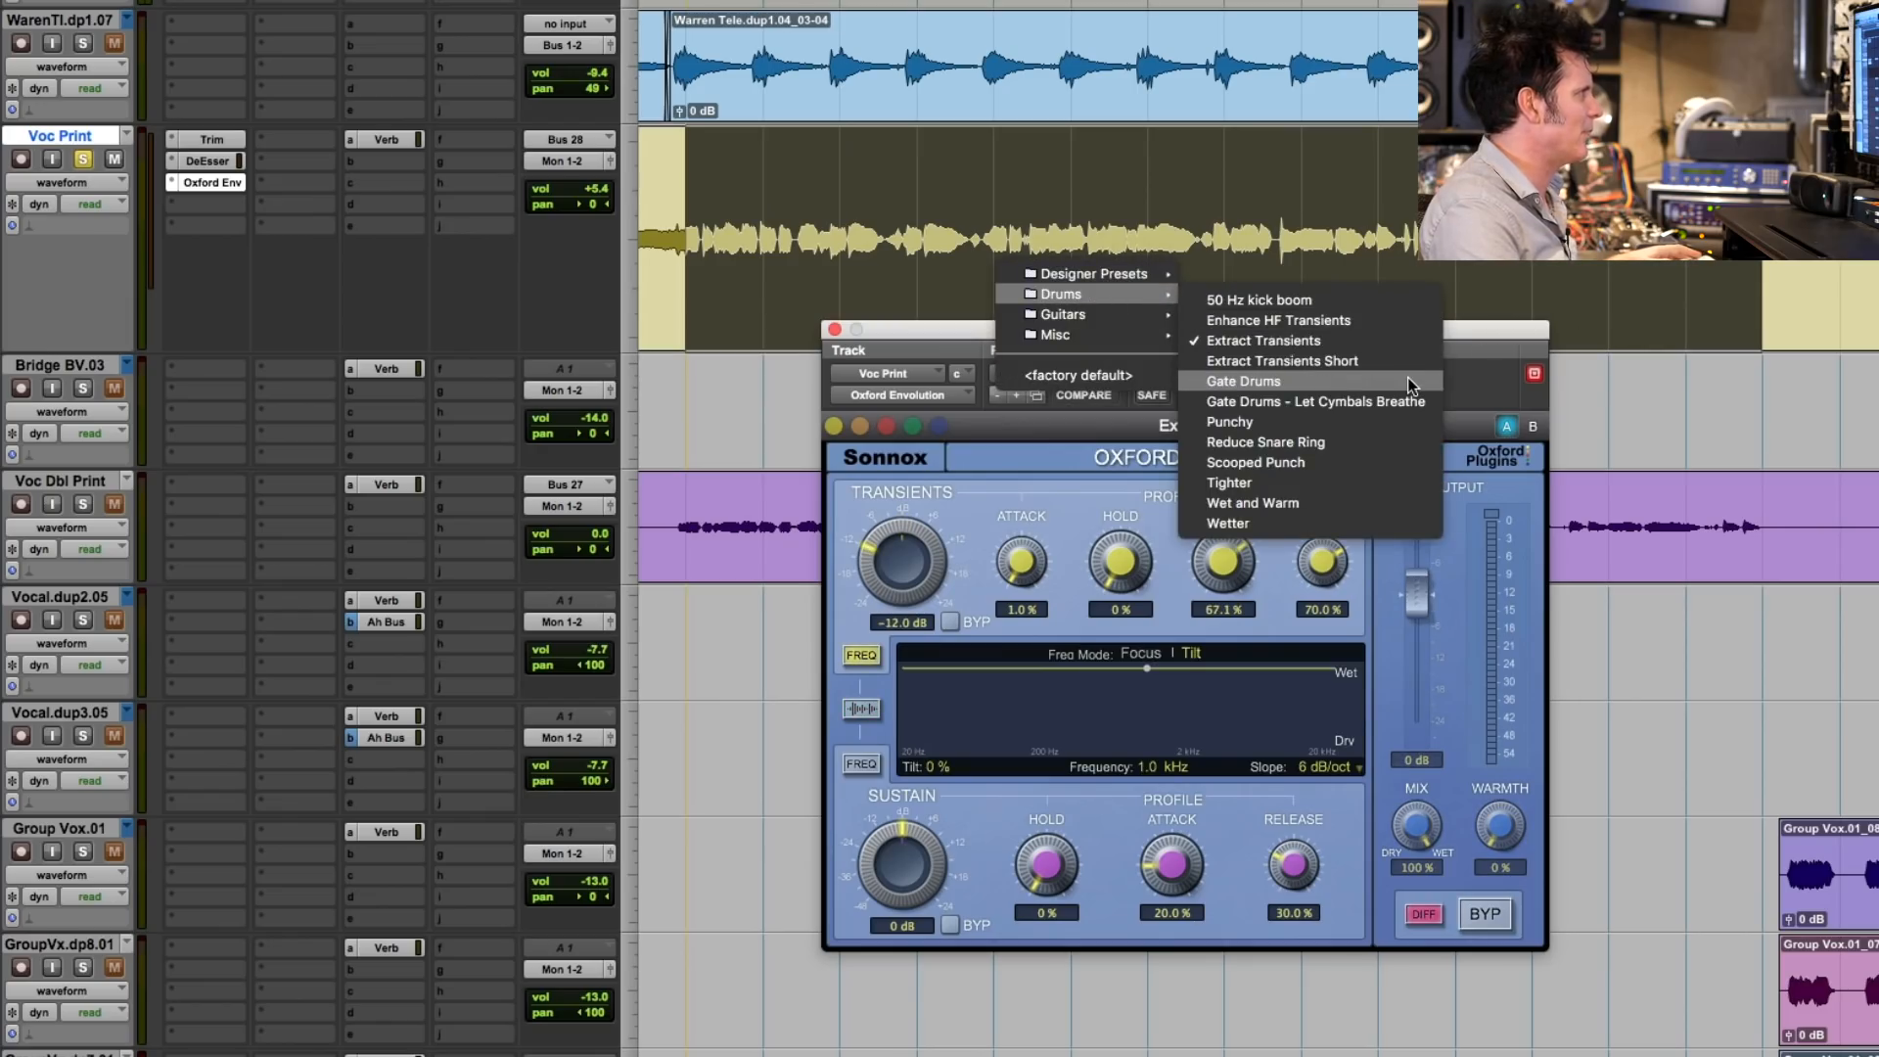
left_click(1406, 323)
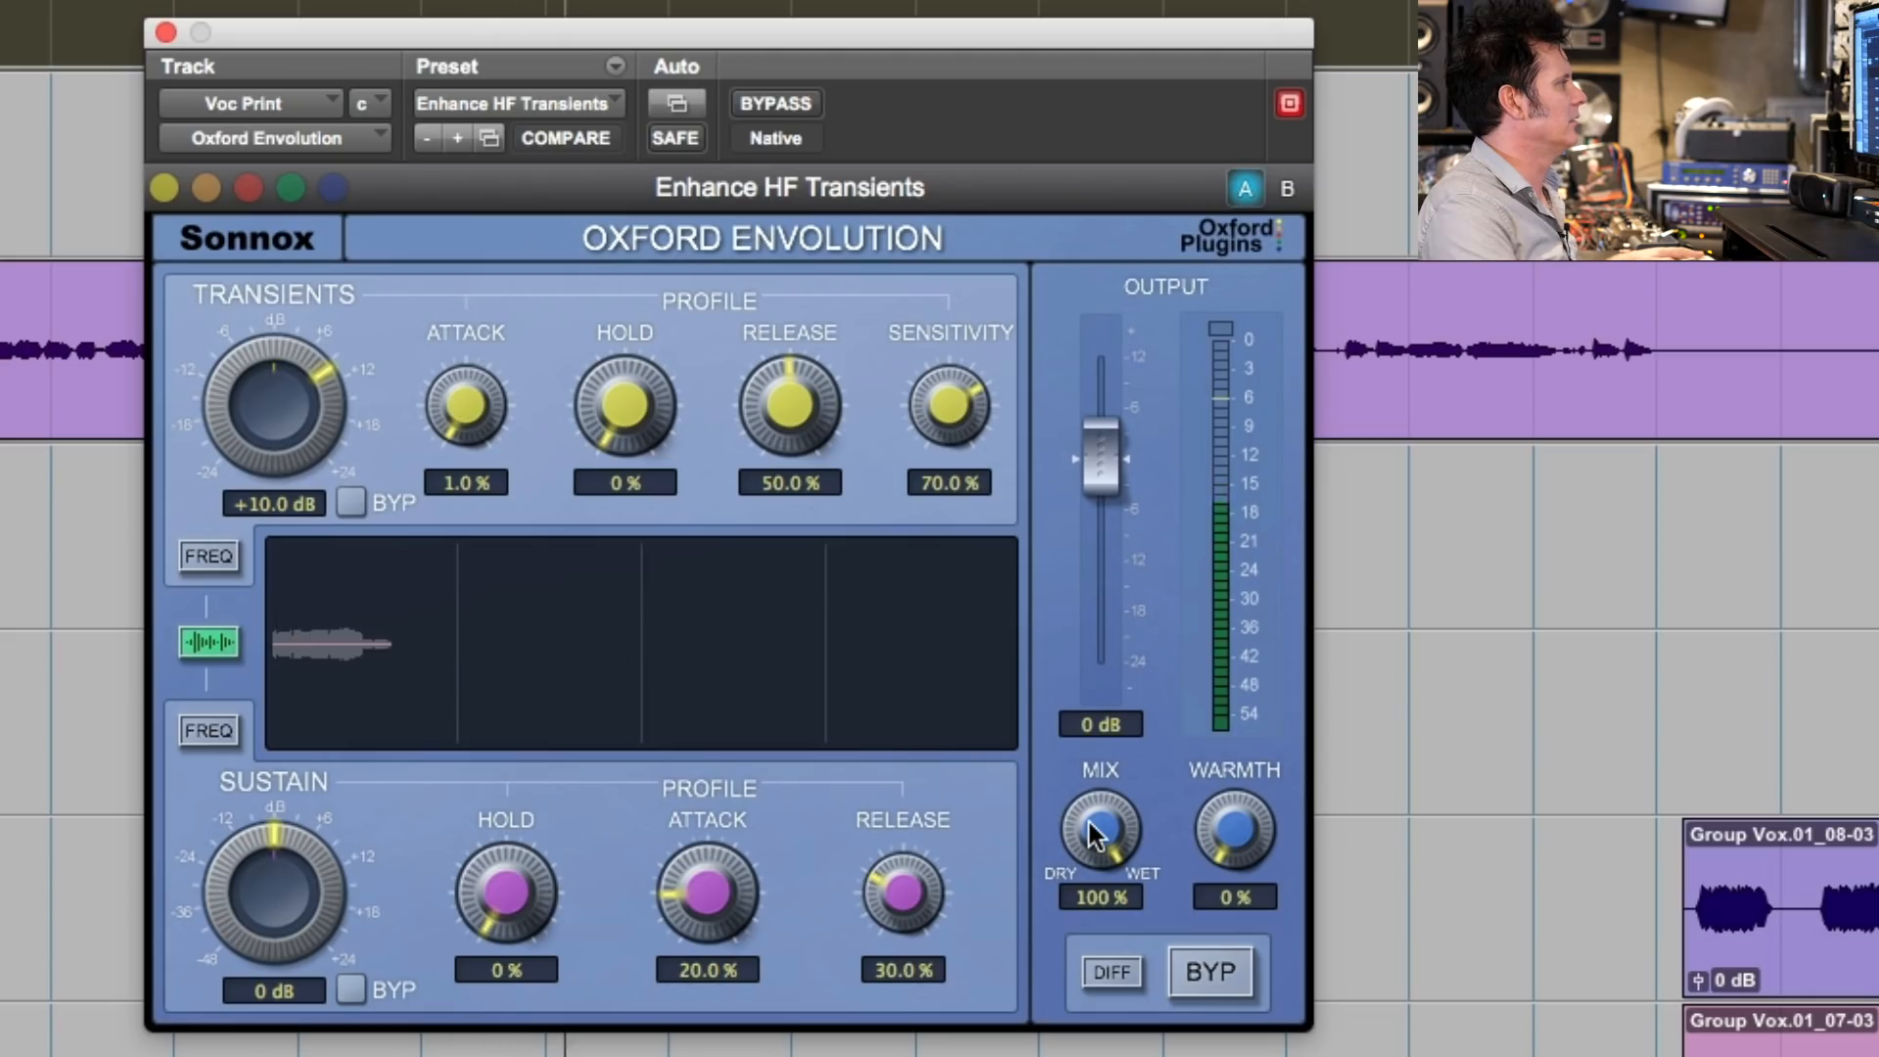
left_click_drag(1090, 825, 1071, 912)
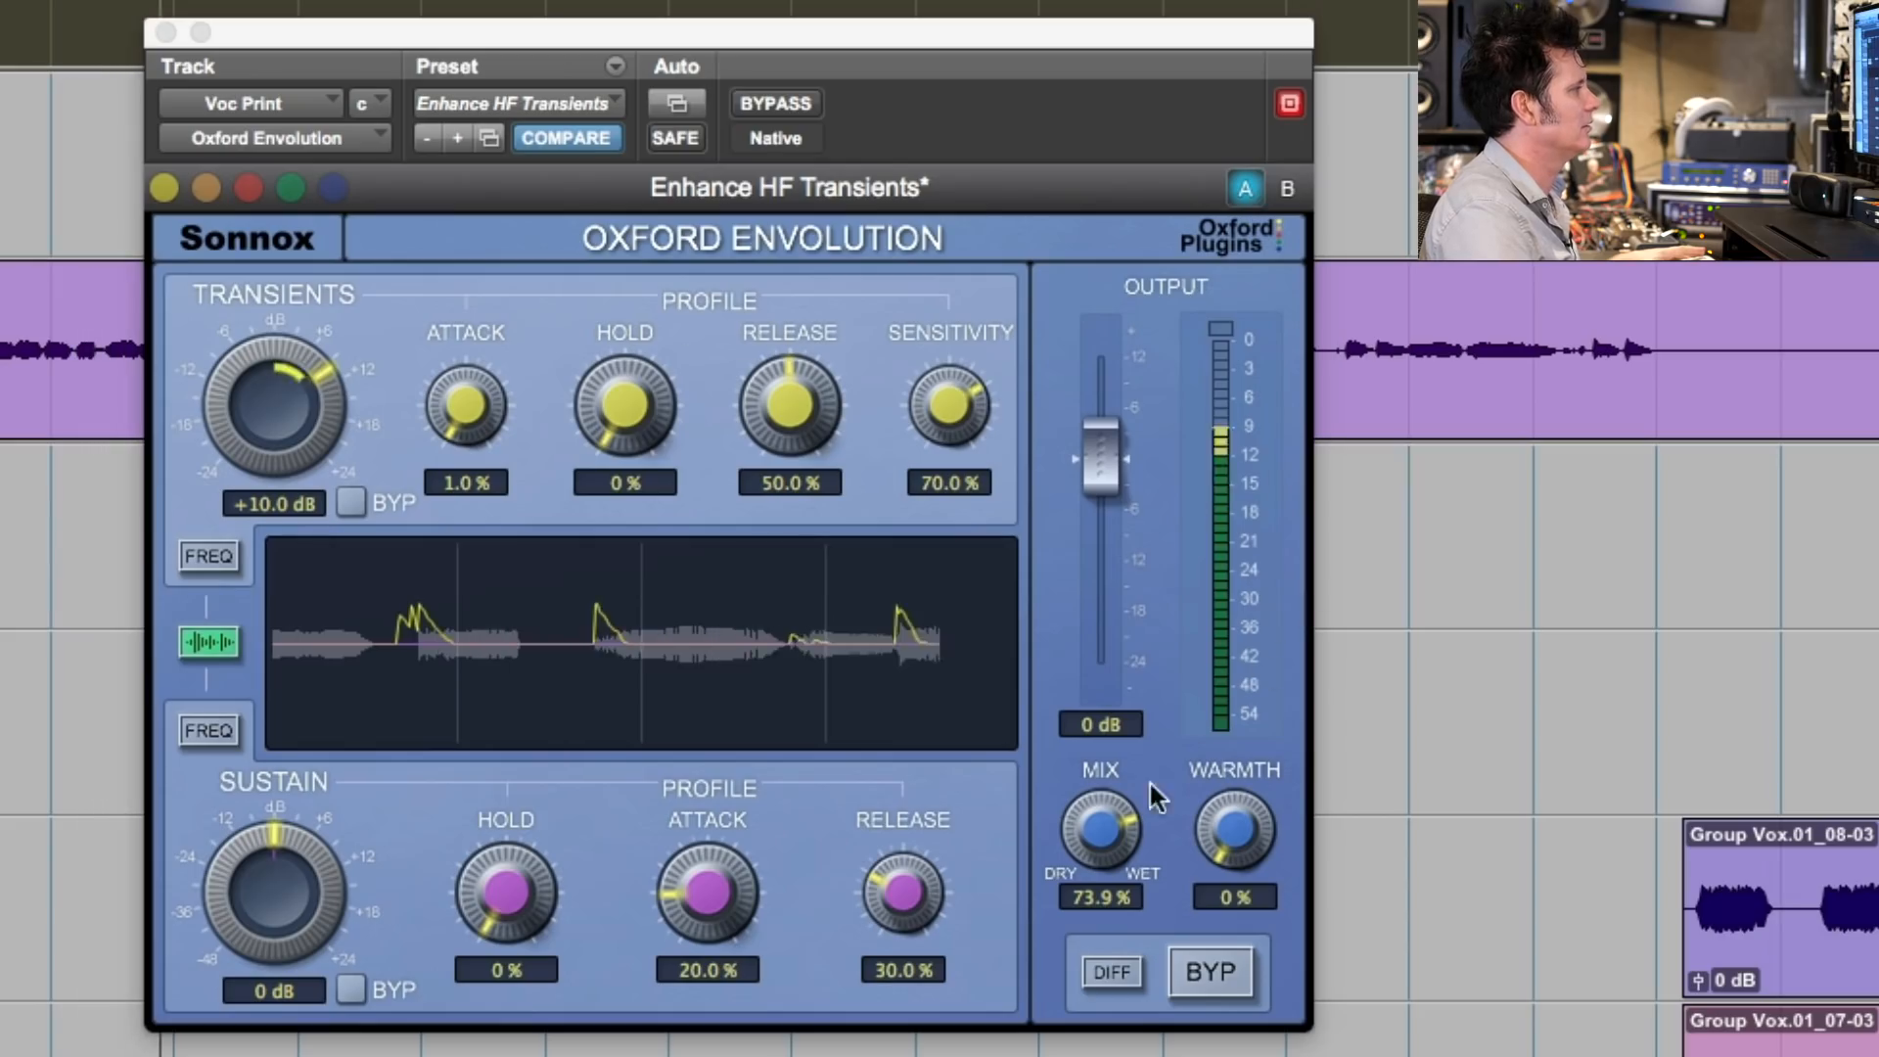
left_click_drag(1101, 825, 1103, 834)
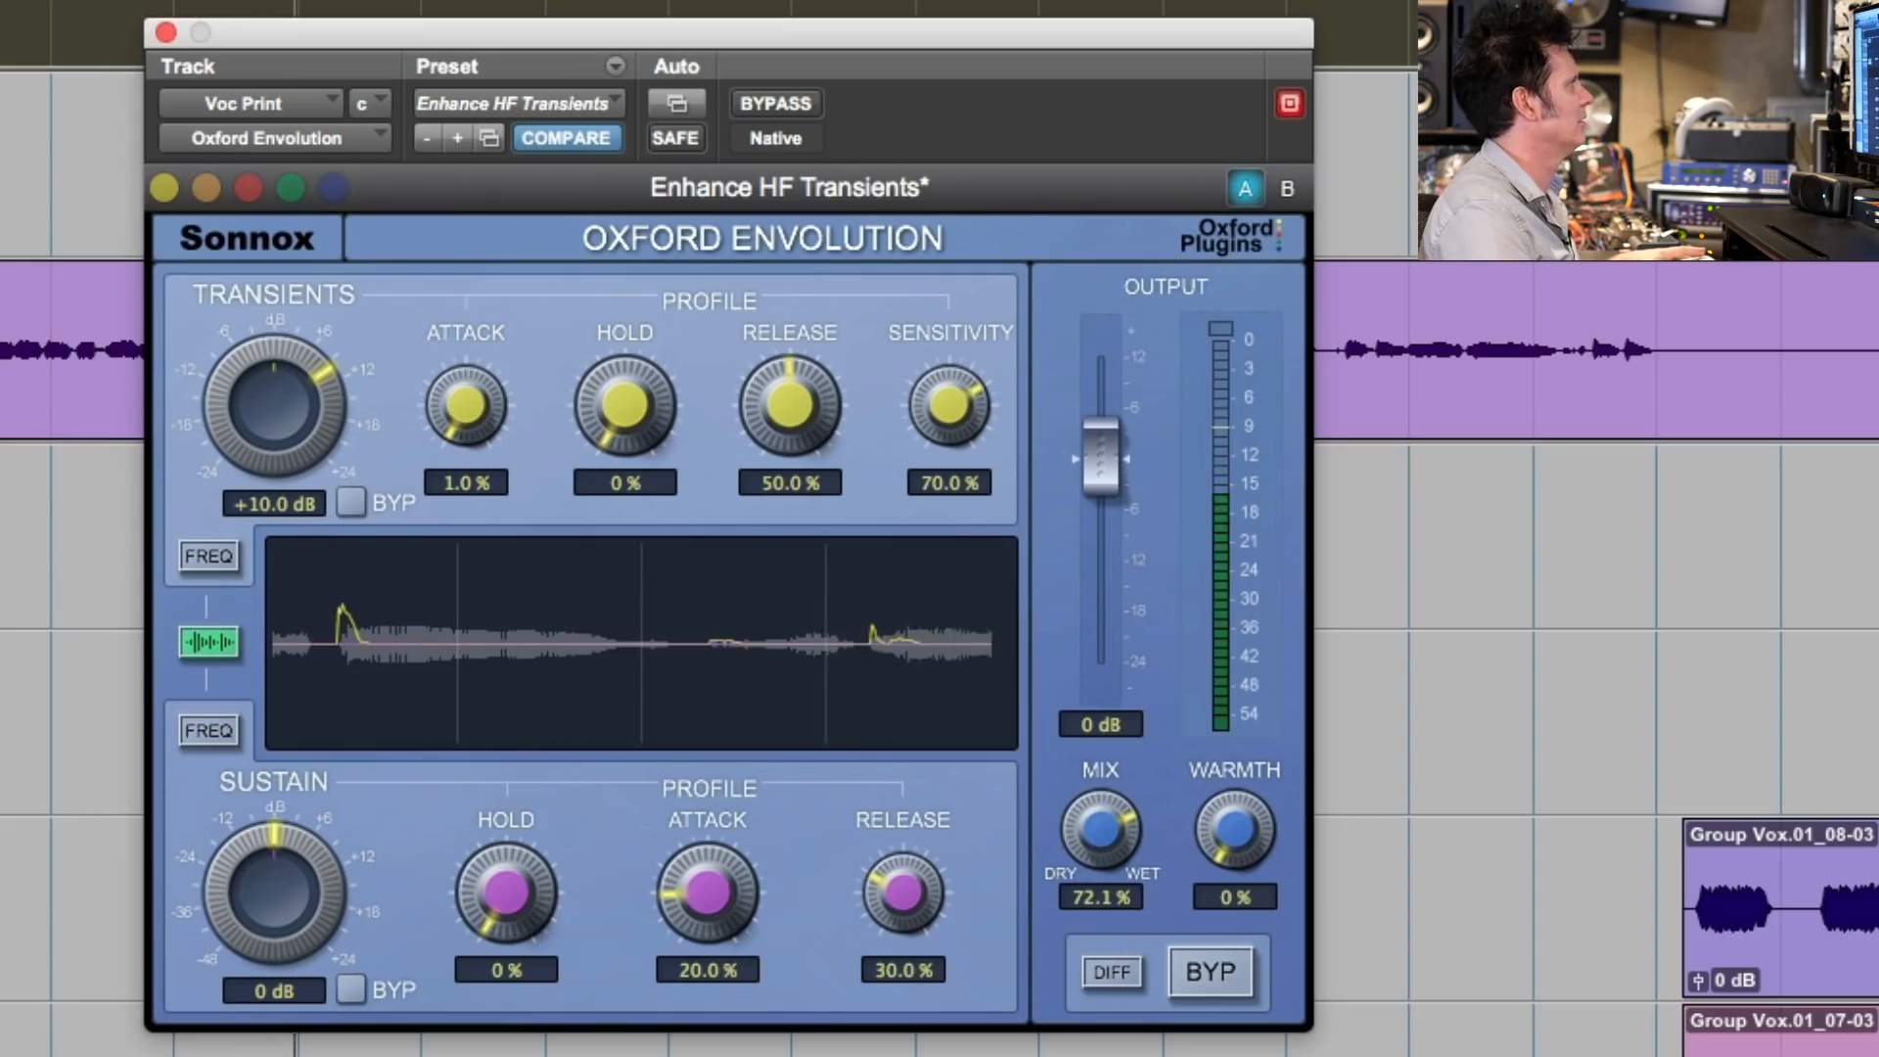
- Take Voc Print out of solo and check the Envolution settings on the Acoustics.Bus track
scroll(1596, 587, "up", 1)
scroll(1596, 587, "down", 3)
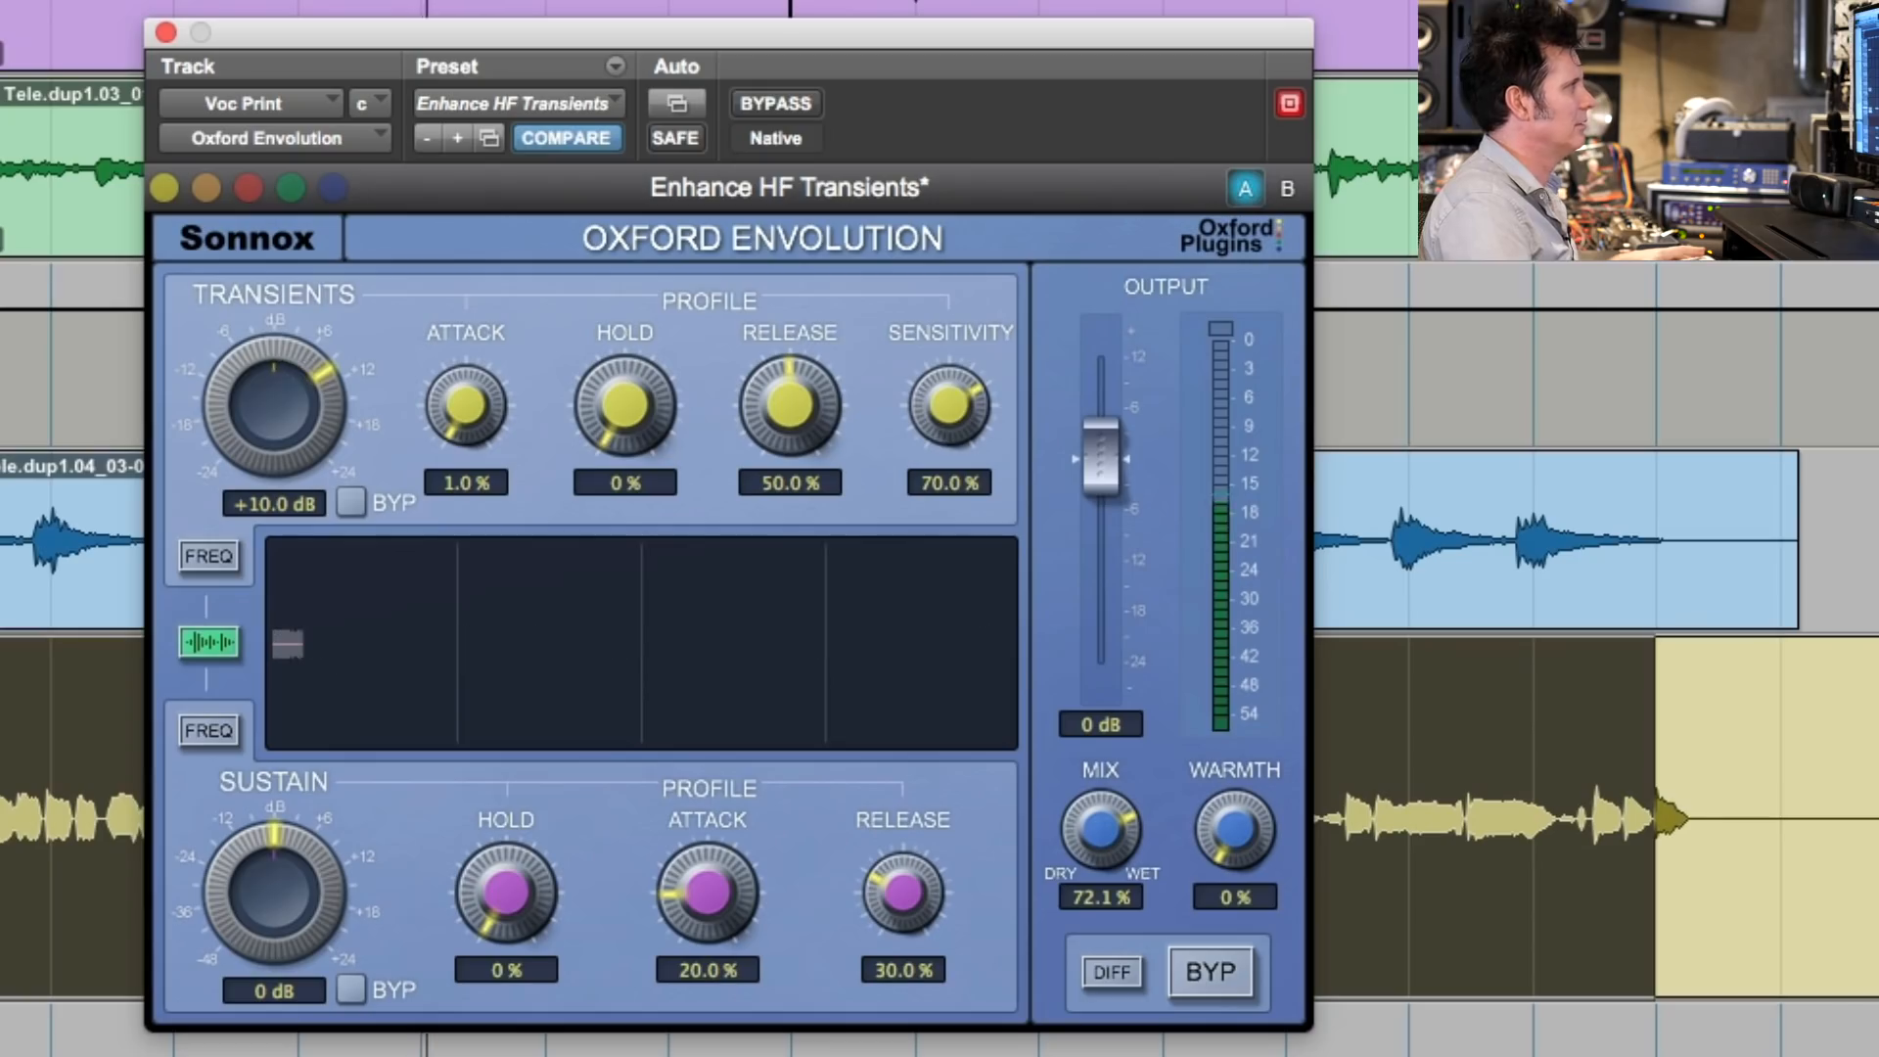
left_click(4, 342)
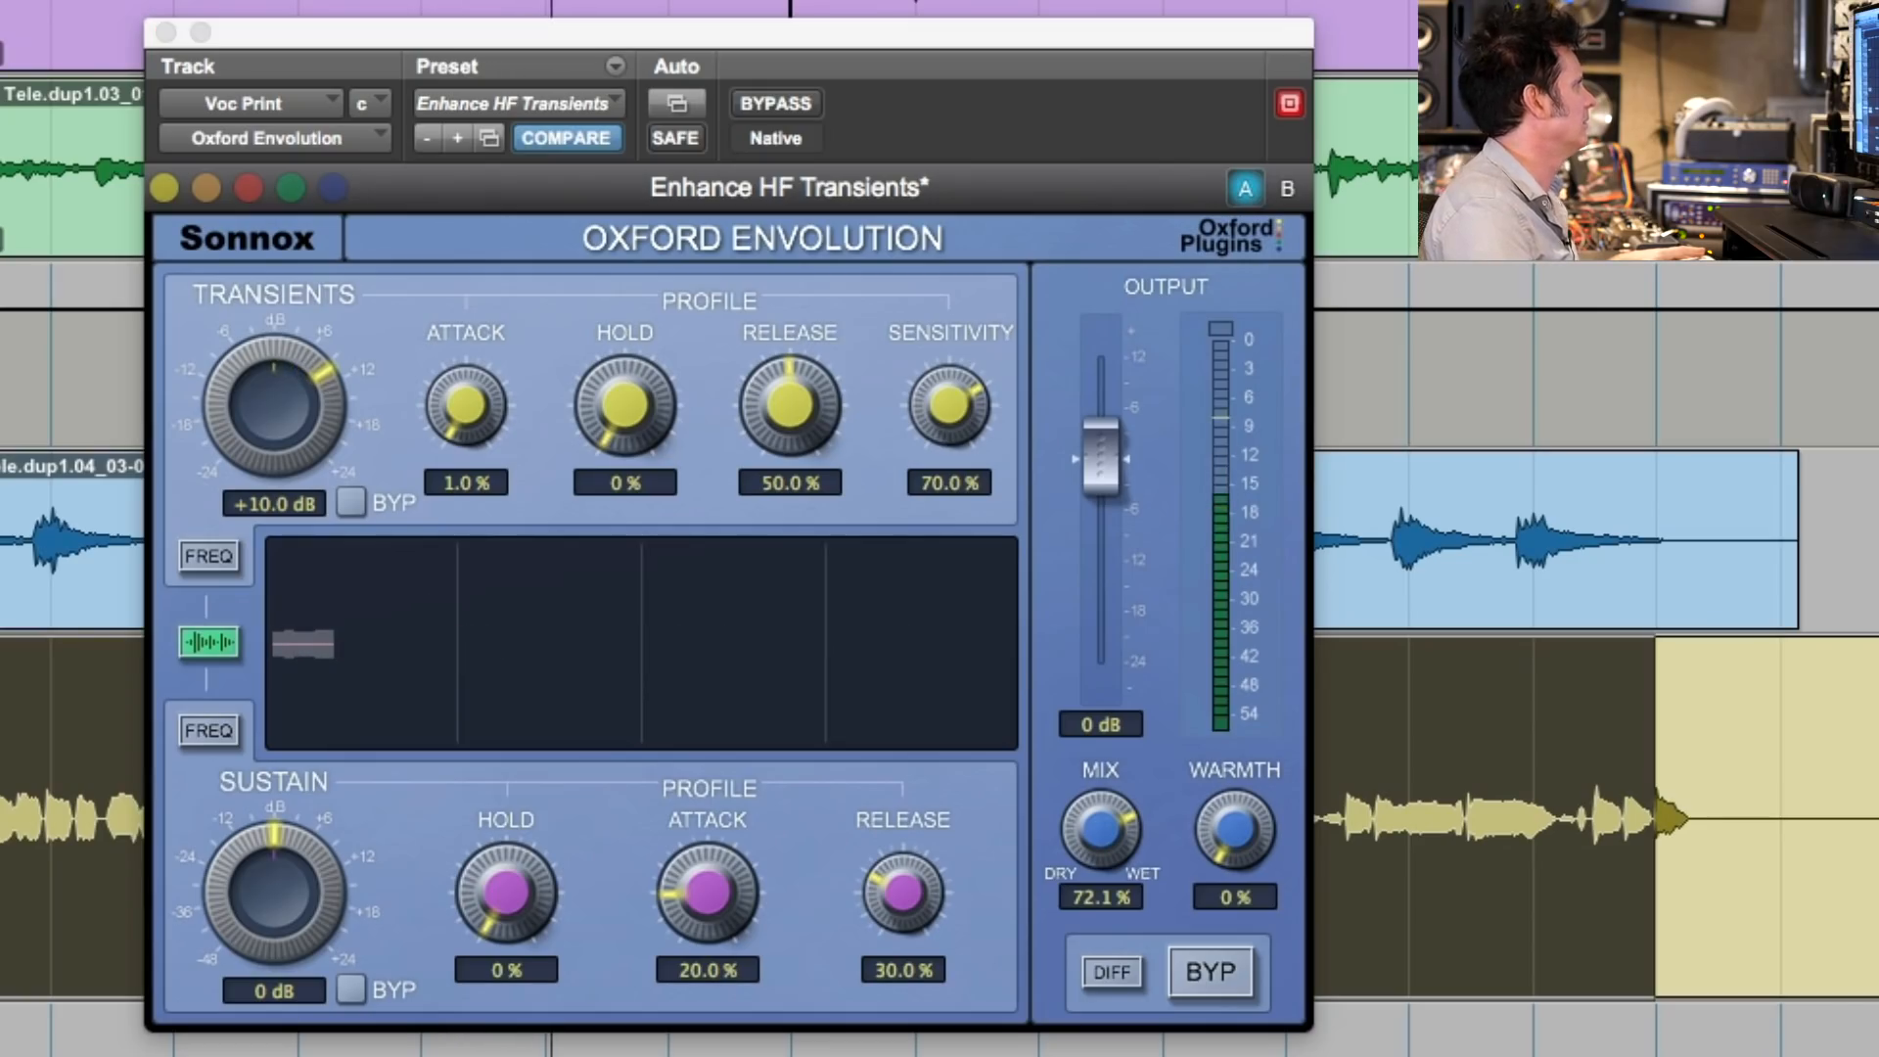
left_click_drag(1069, 863, 1069, 879)
left_click(4, 729)
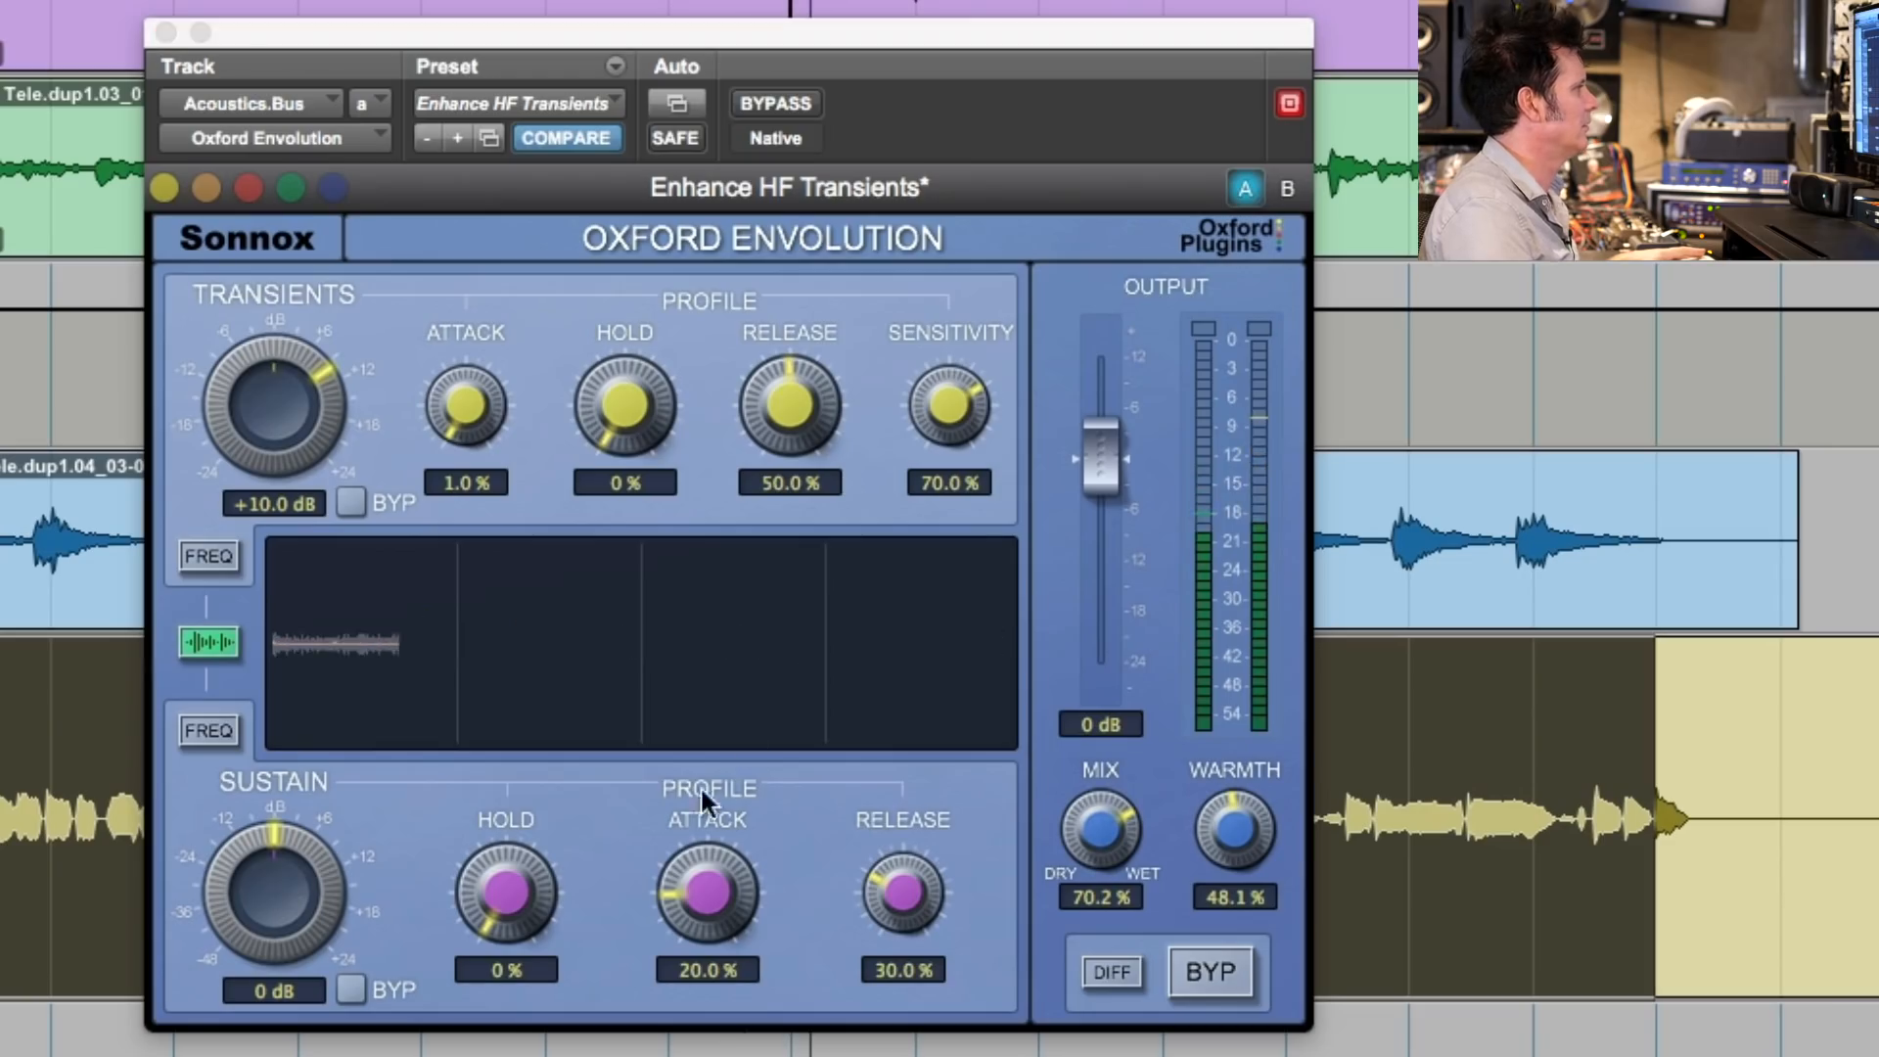
- Lower the Mix of the Voc Print Envolution gradually to 50.9 % while listening to the vocal
left_click_drag(1103, 840, 1100, 862)
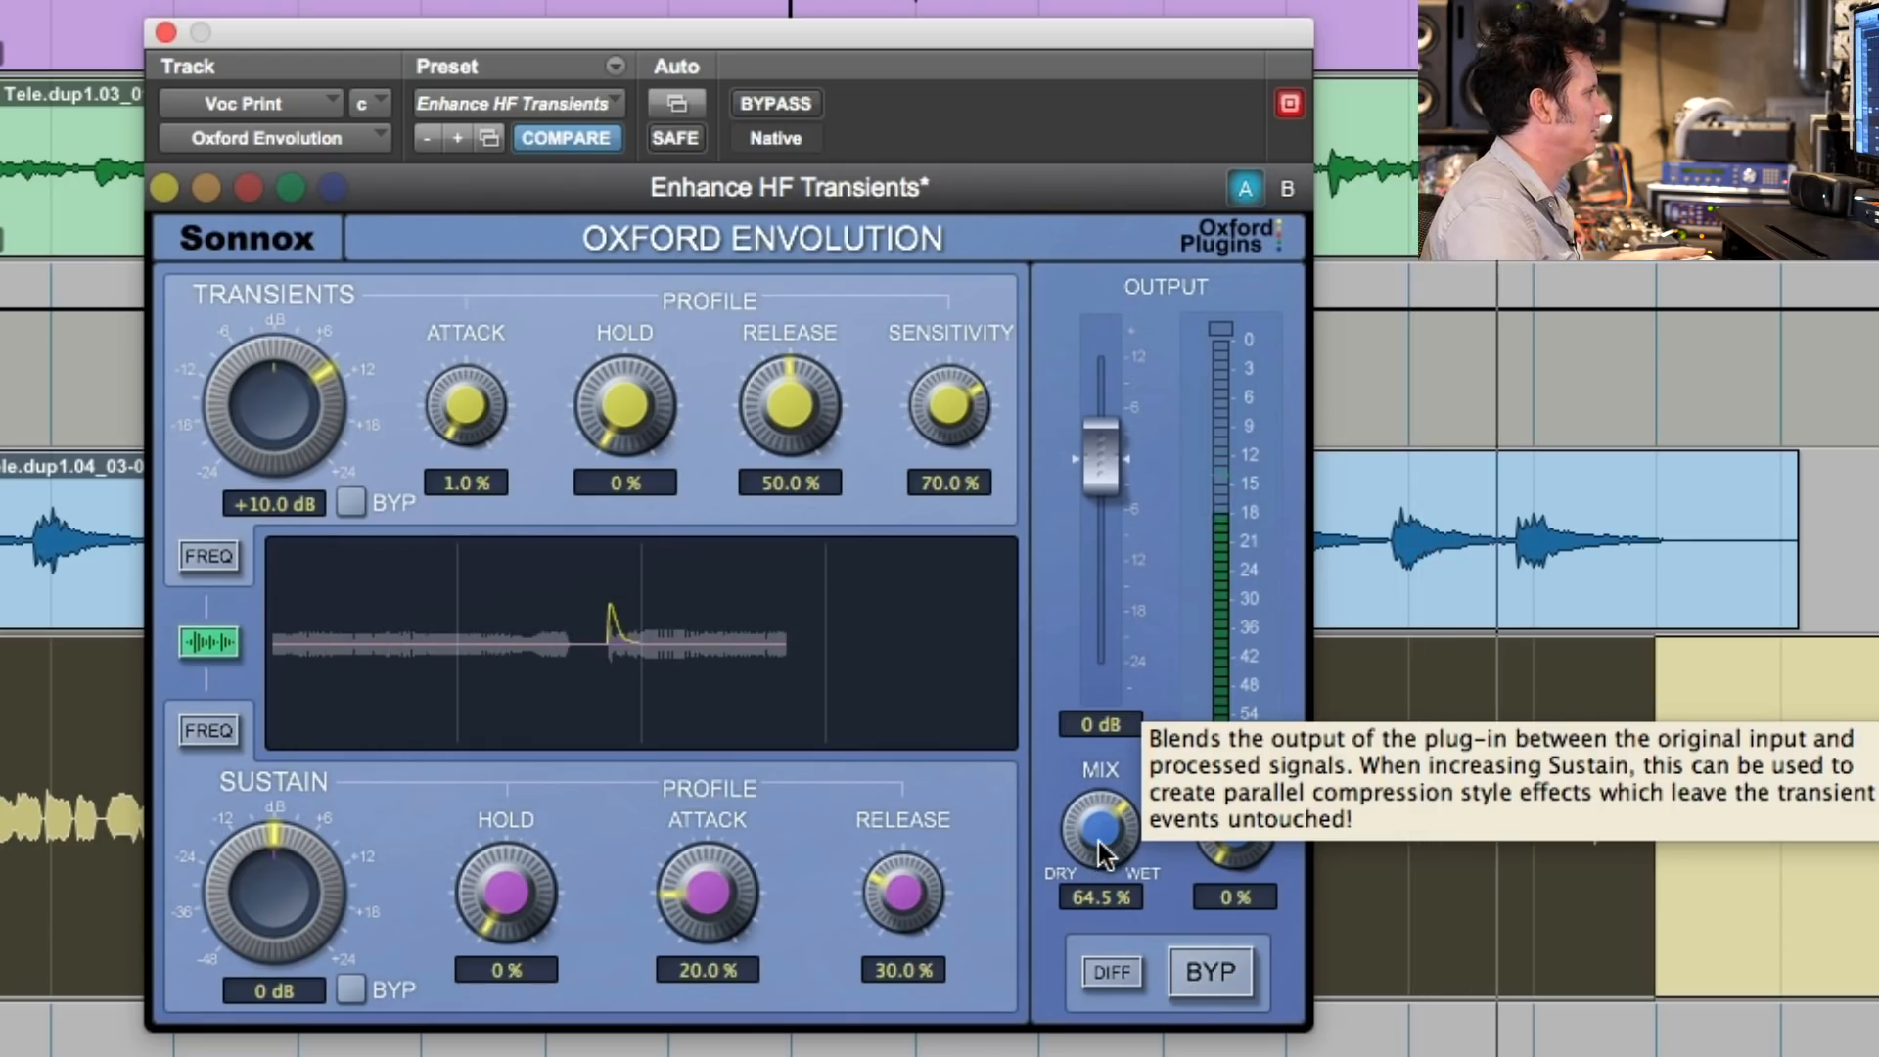
left_click_drag(1093, 844, 1093, 854)
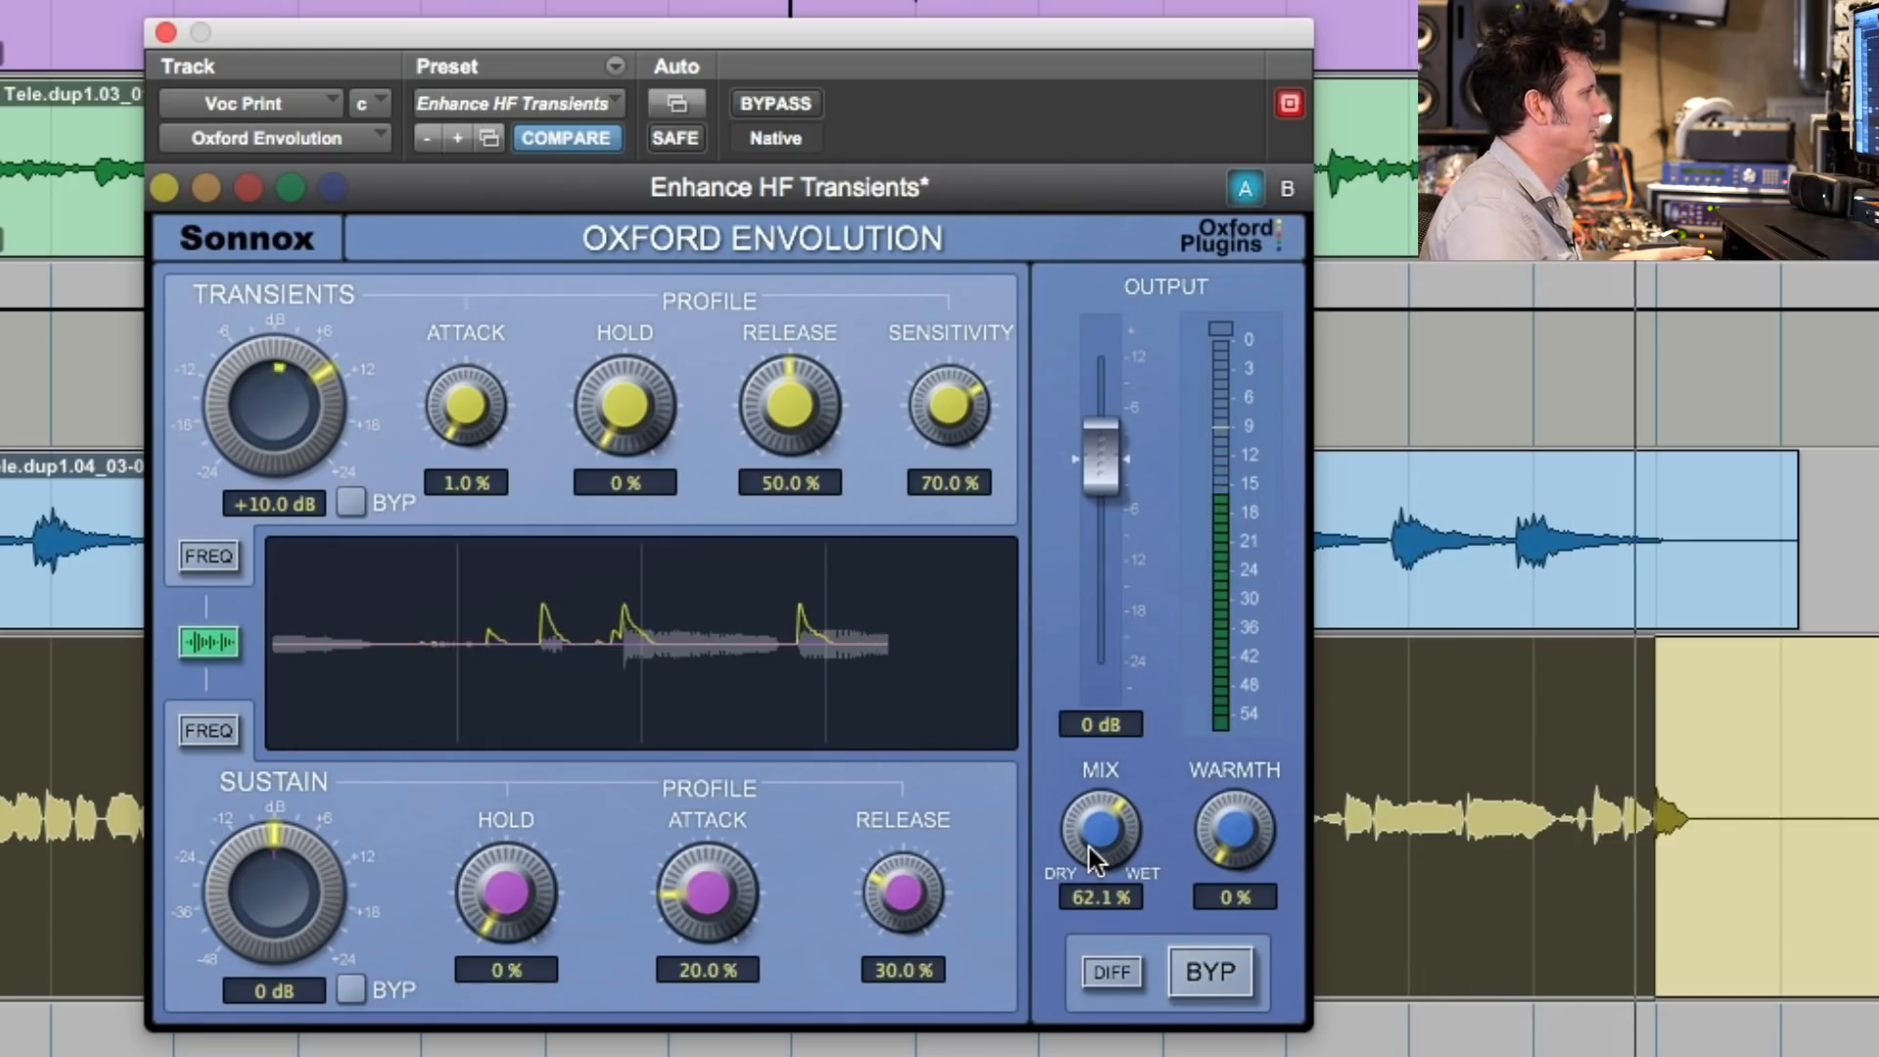
left_click_drag(1089, 850, 1084, 849)
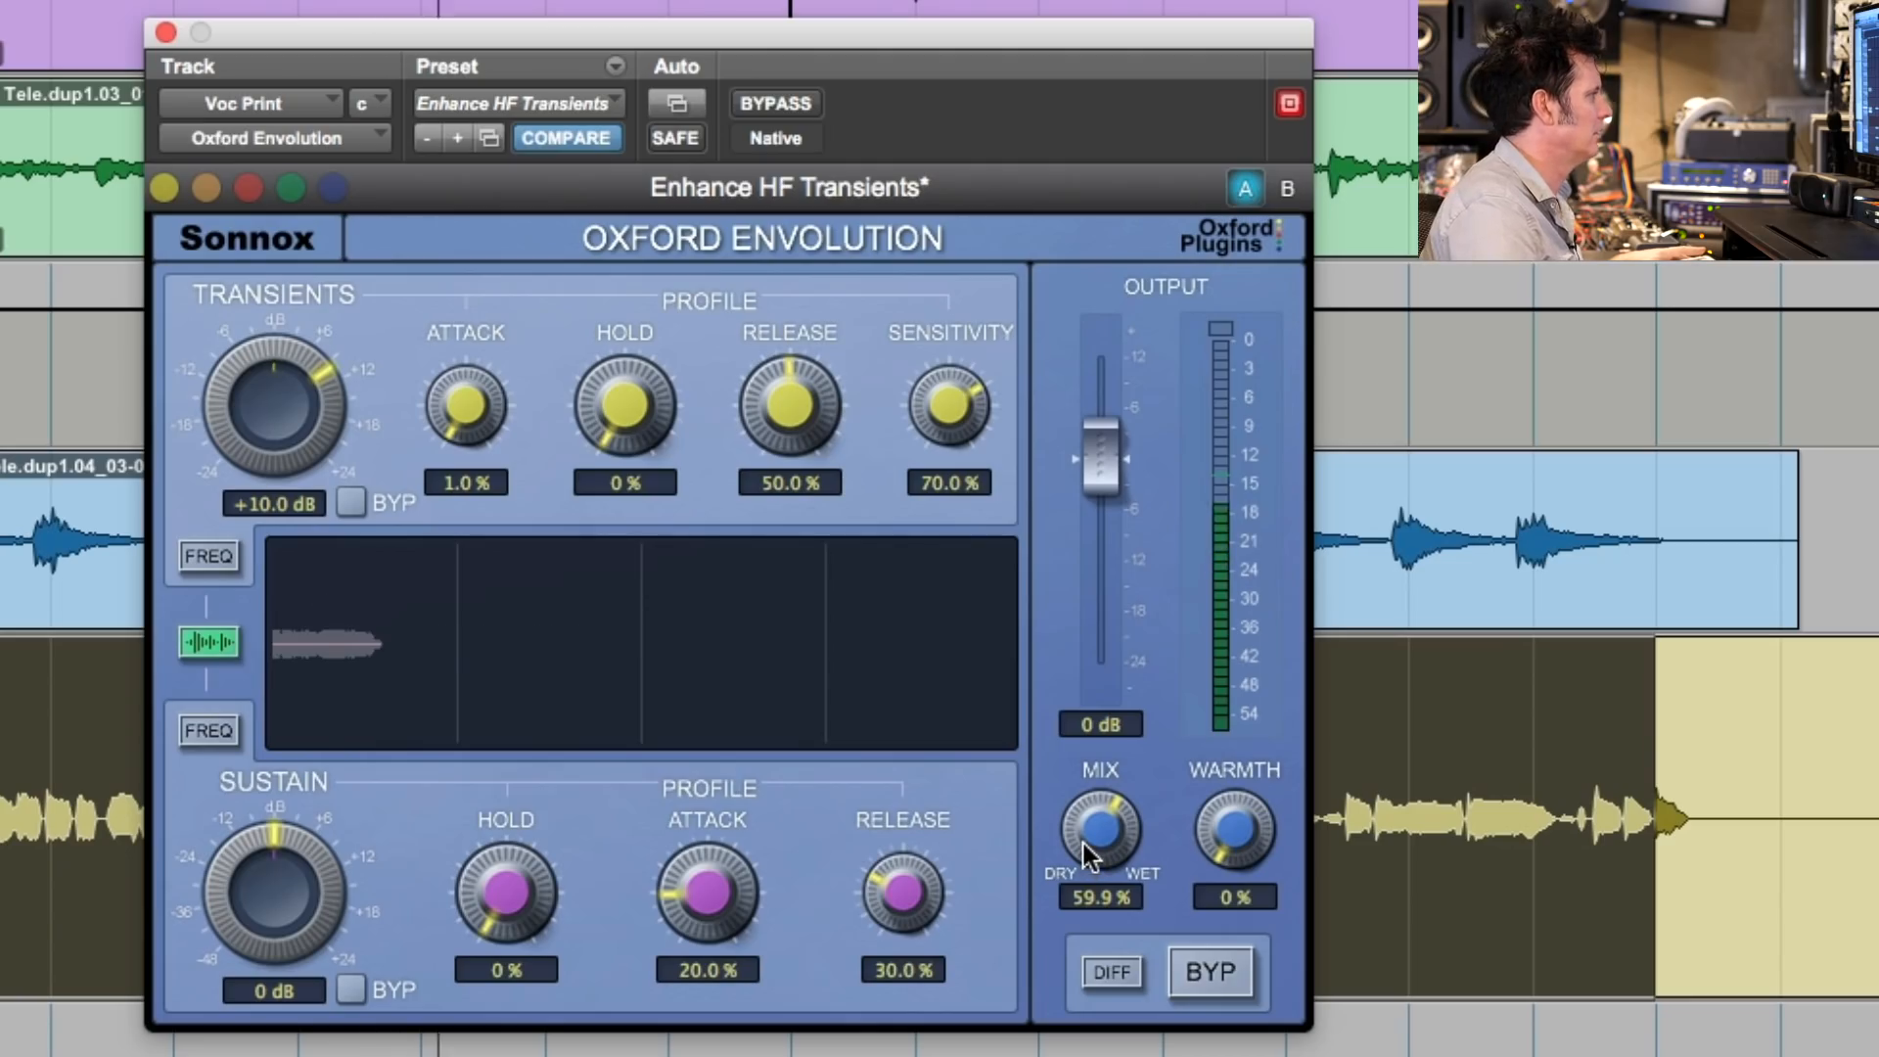
left_click_drag(1083, 843, 1089, 844)
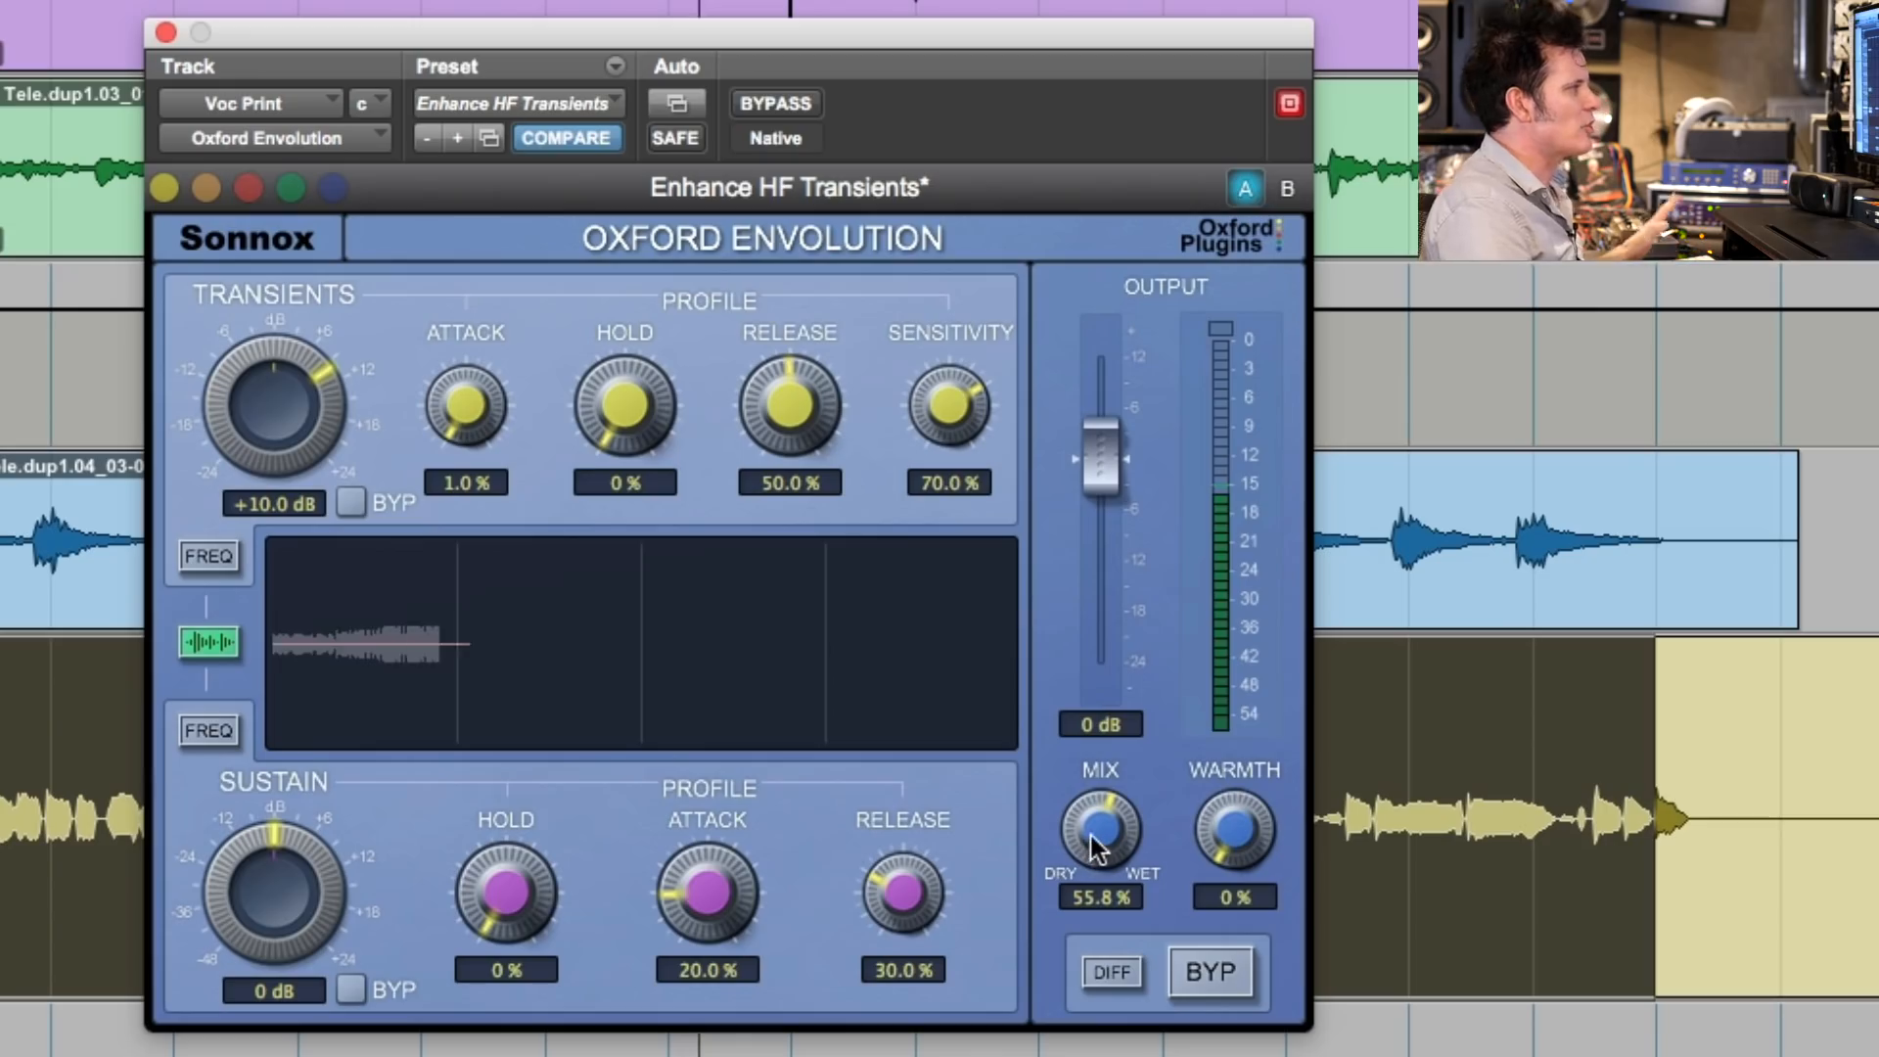
left_click_drag(1088, 844, 1102, 839)
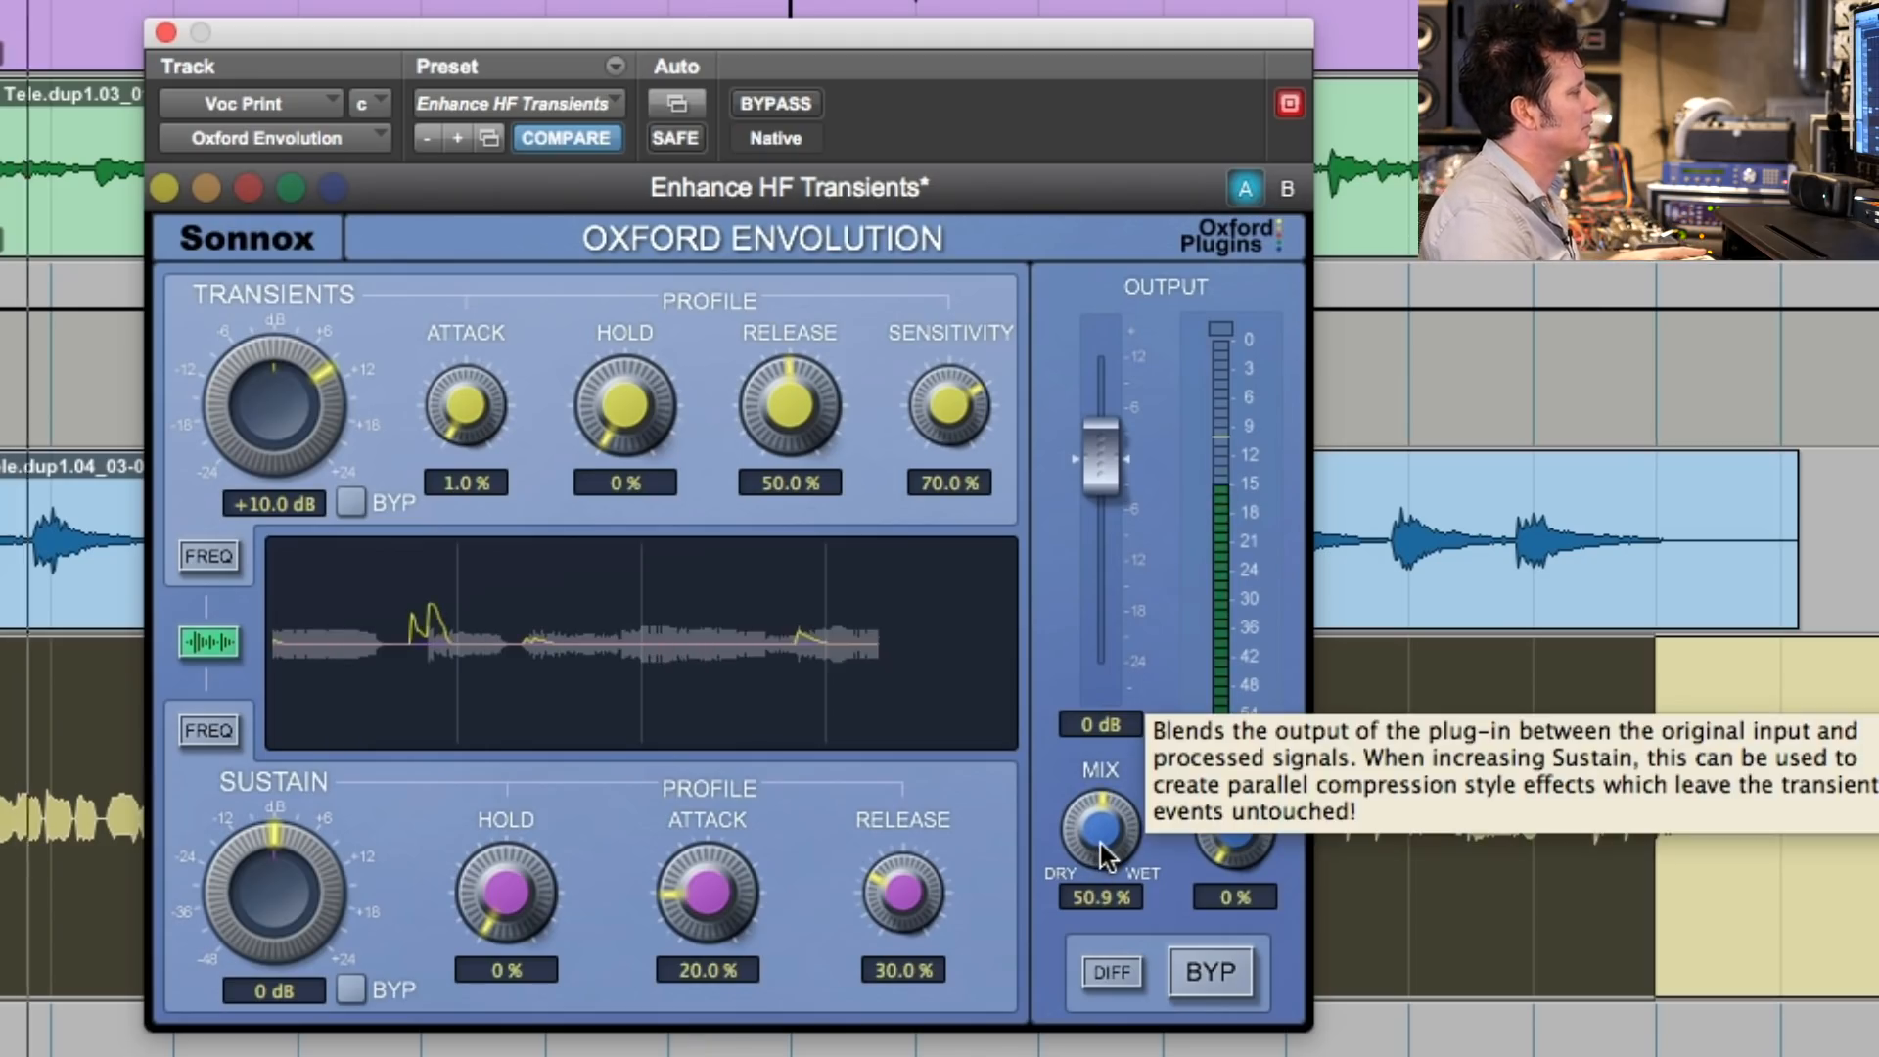
- Compare the vocal with Envolution bypassed and active, leave the effect active, and close the plug-in
left_click(777, 103)
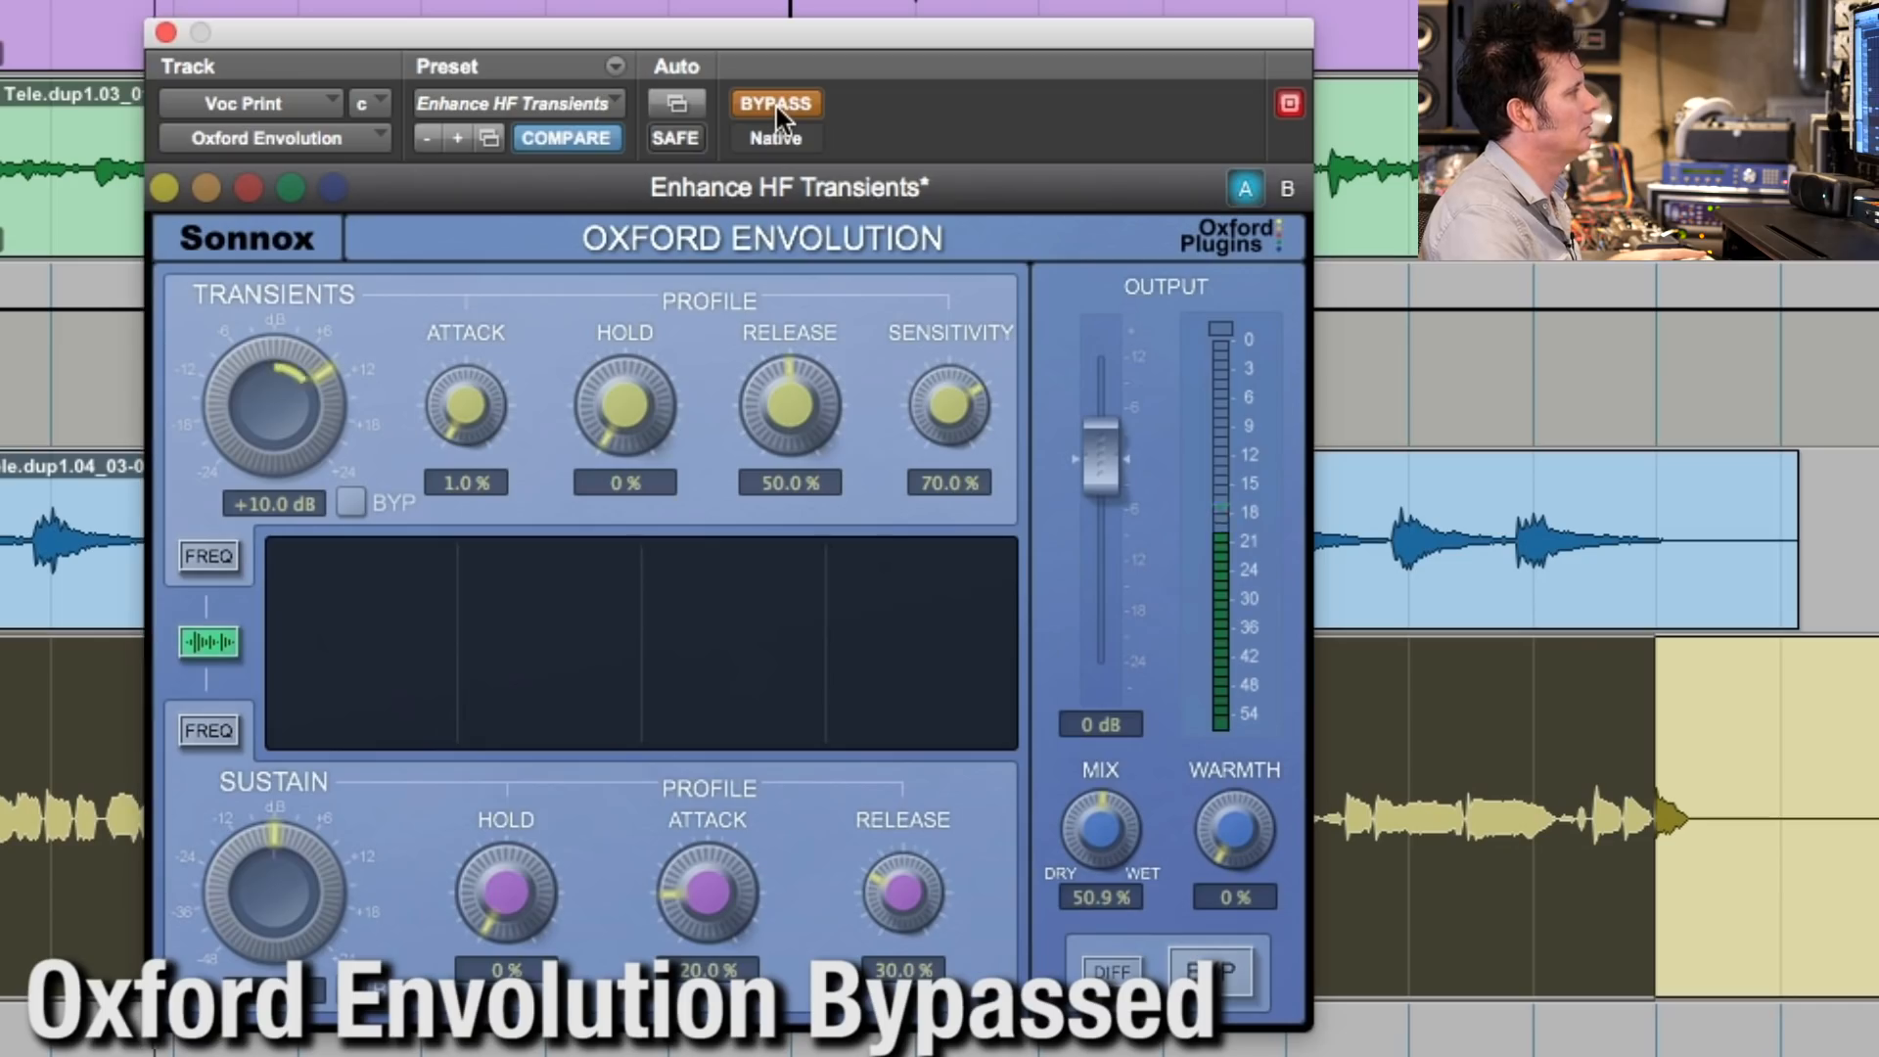
left_click(777, 106)
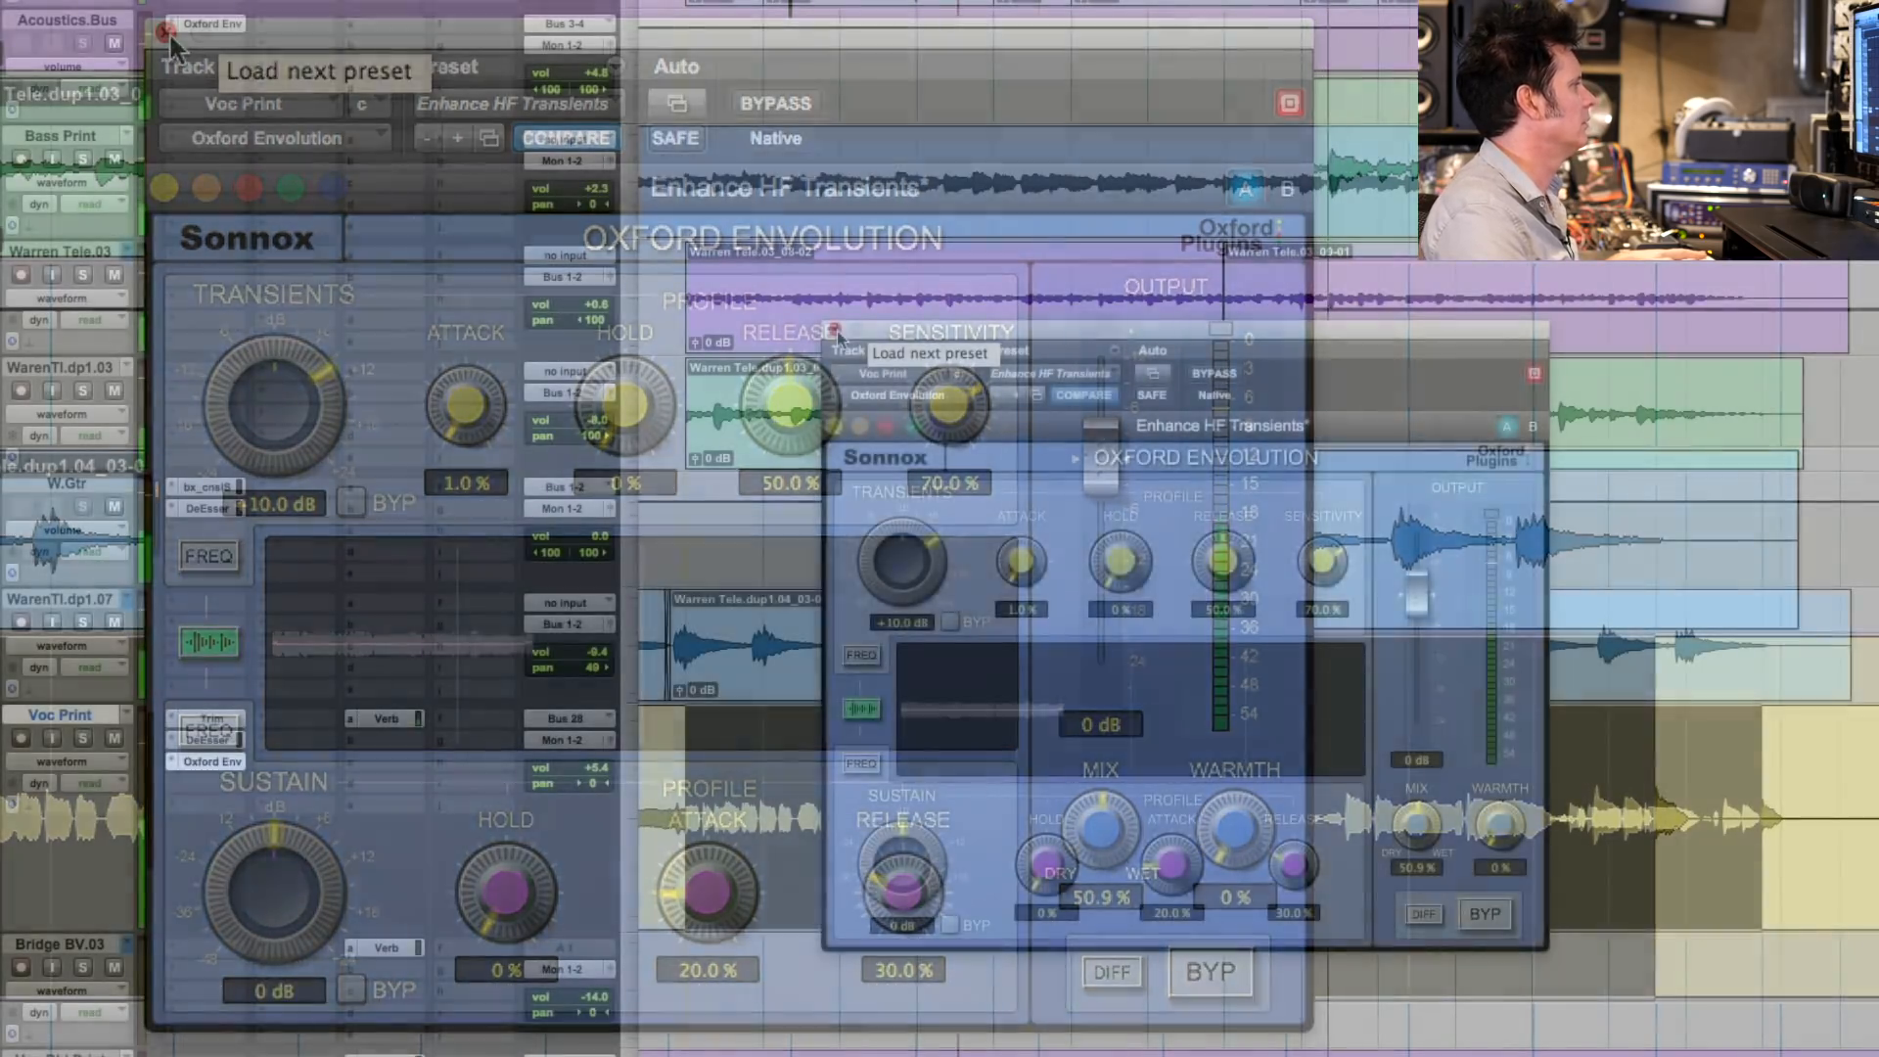
left_click(167, 33)
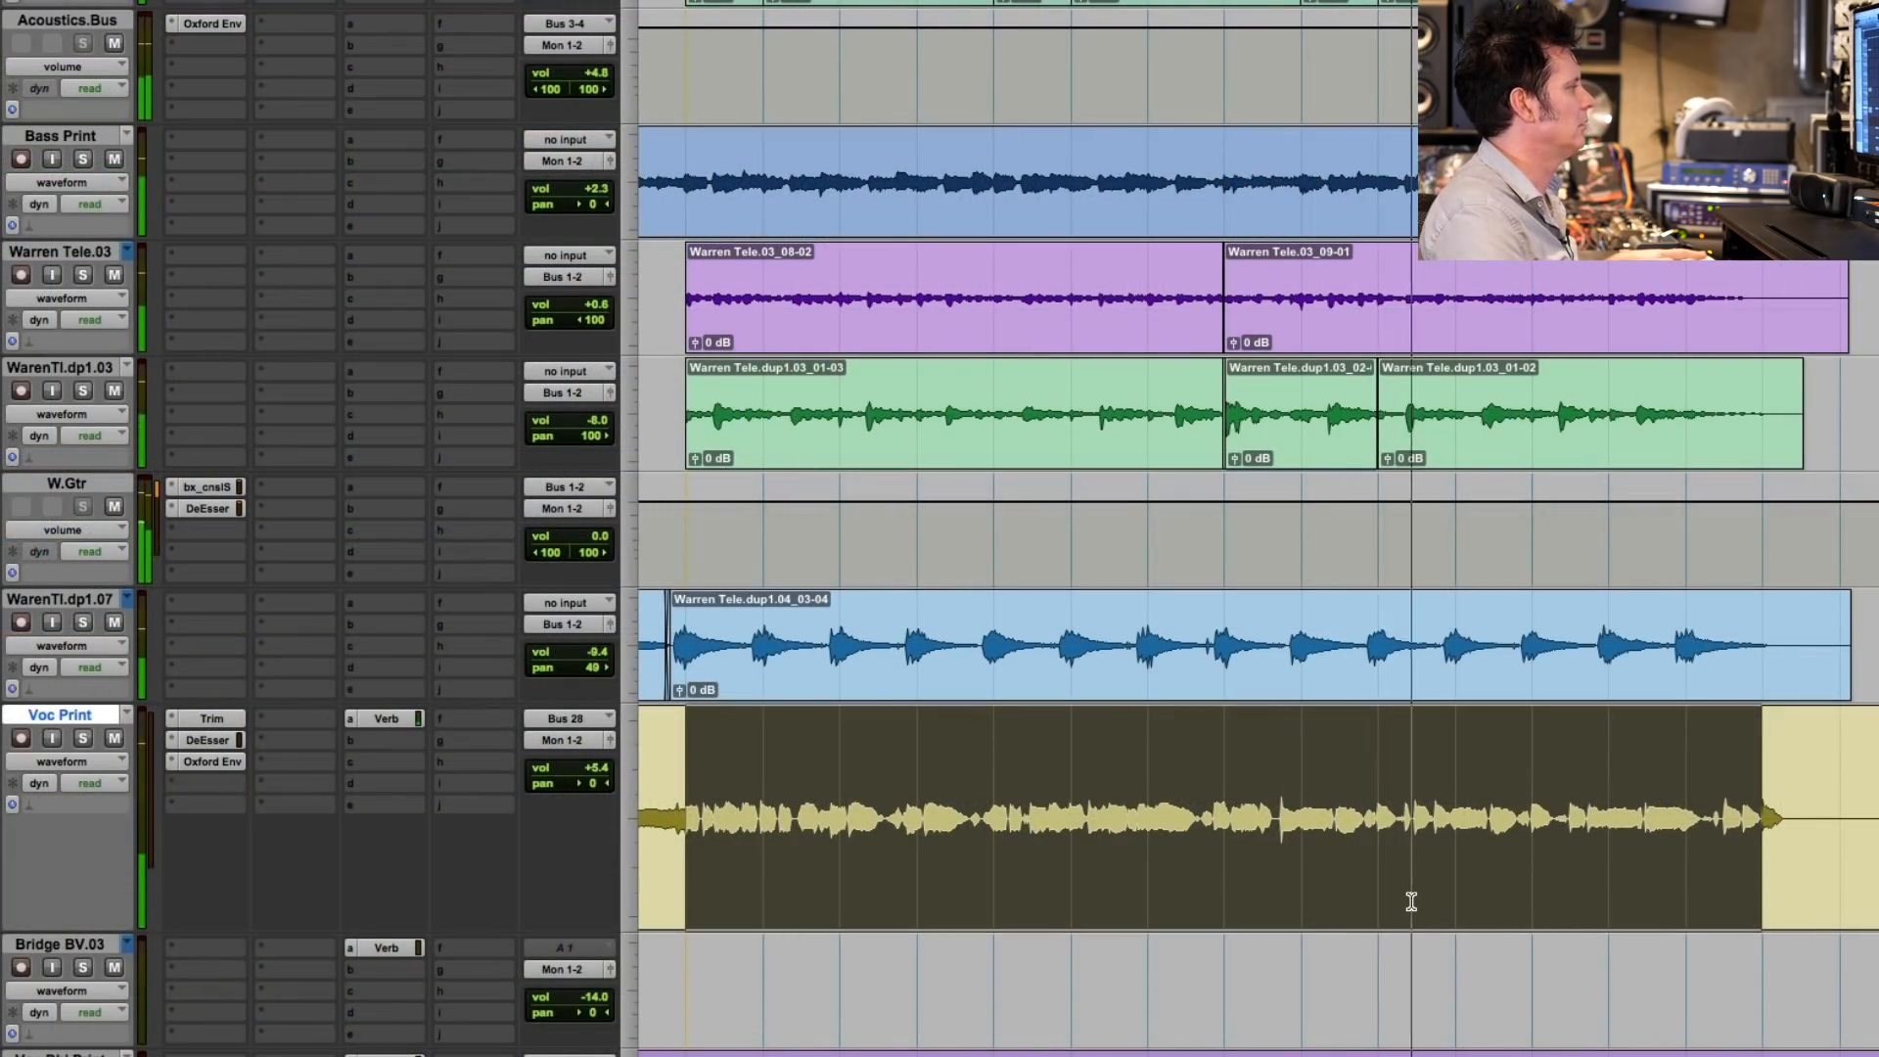
- Solo the backing vocal tracks routed to Bus 25-26 and select a time range across their clips for playback
scroll(1409, 904, "down", 15)
scroll(1402, 907, "down", 6)
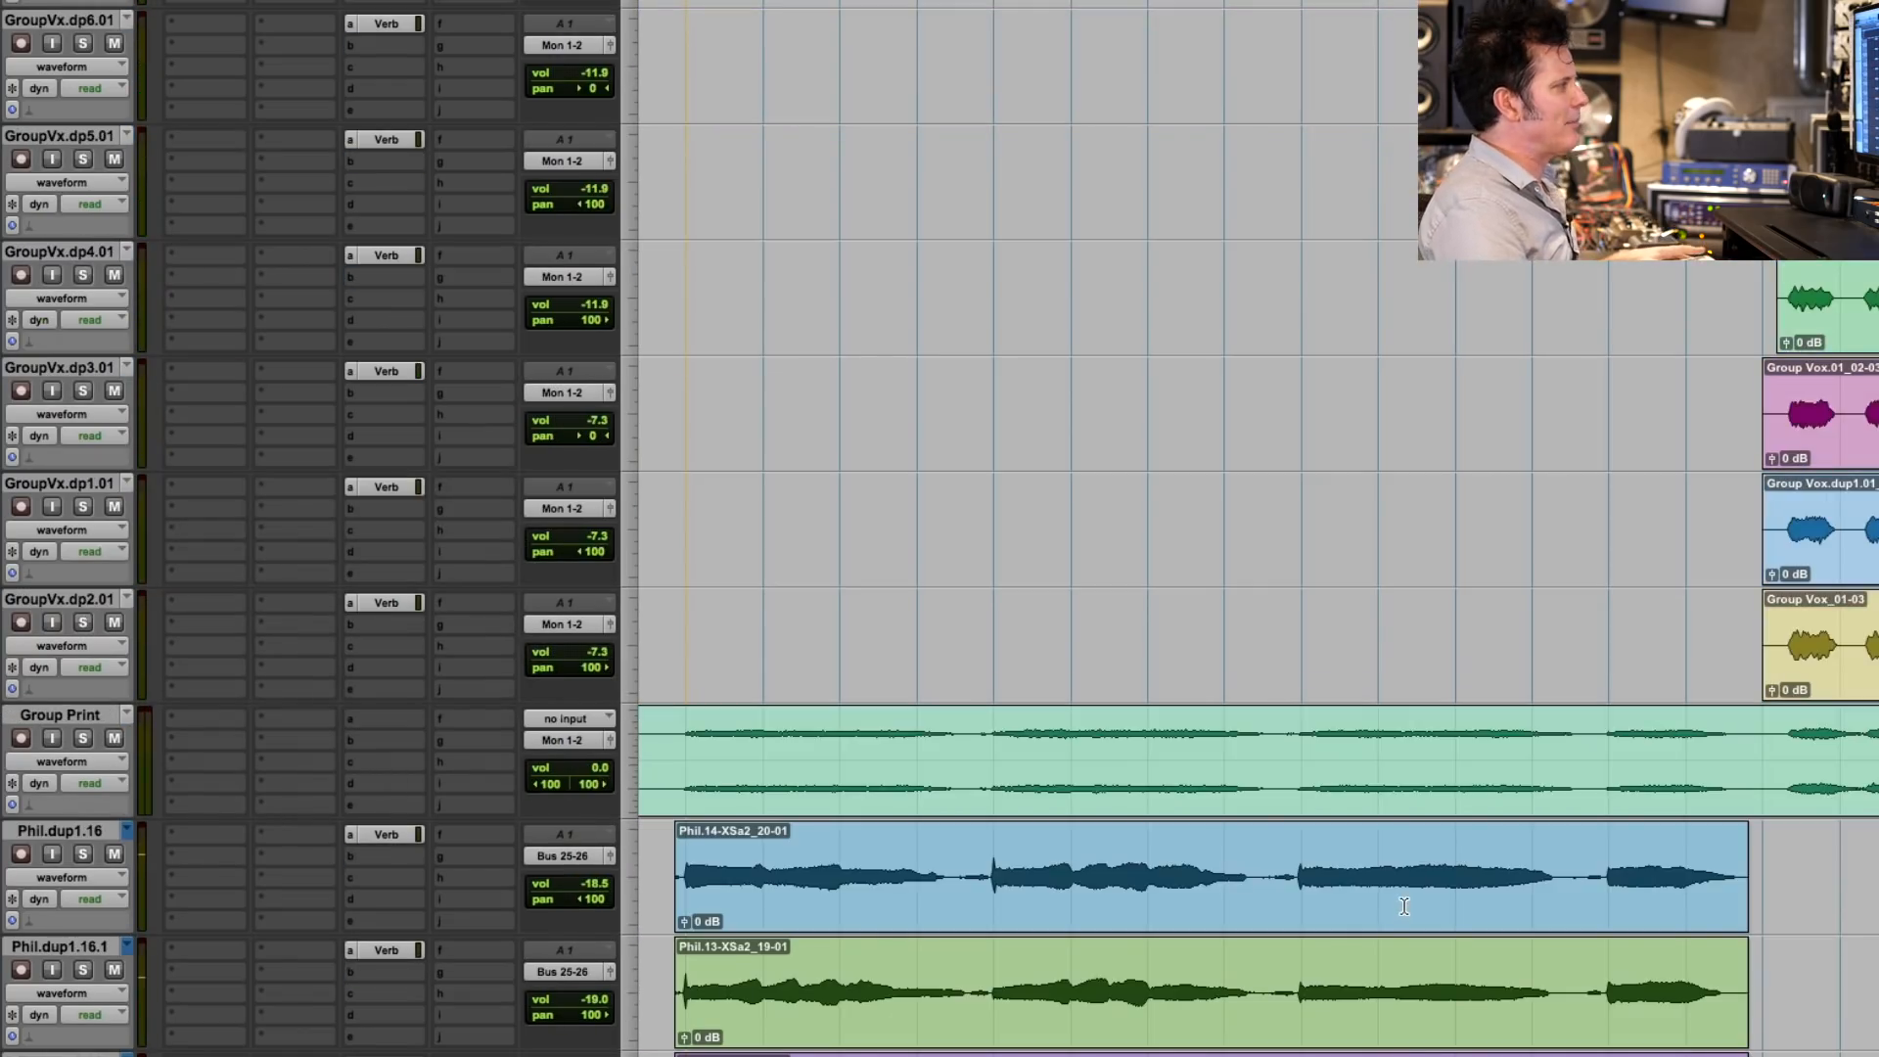
scroll(1213, 828, "down", 8)
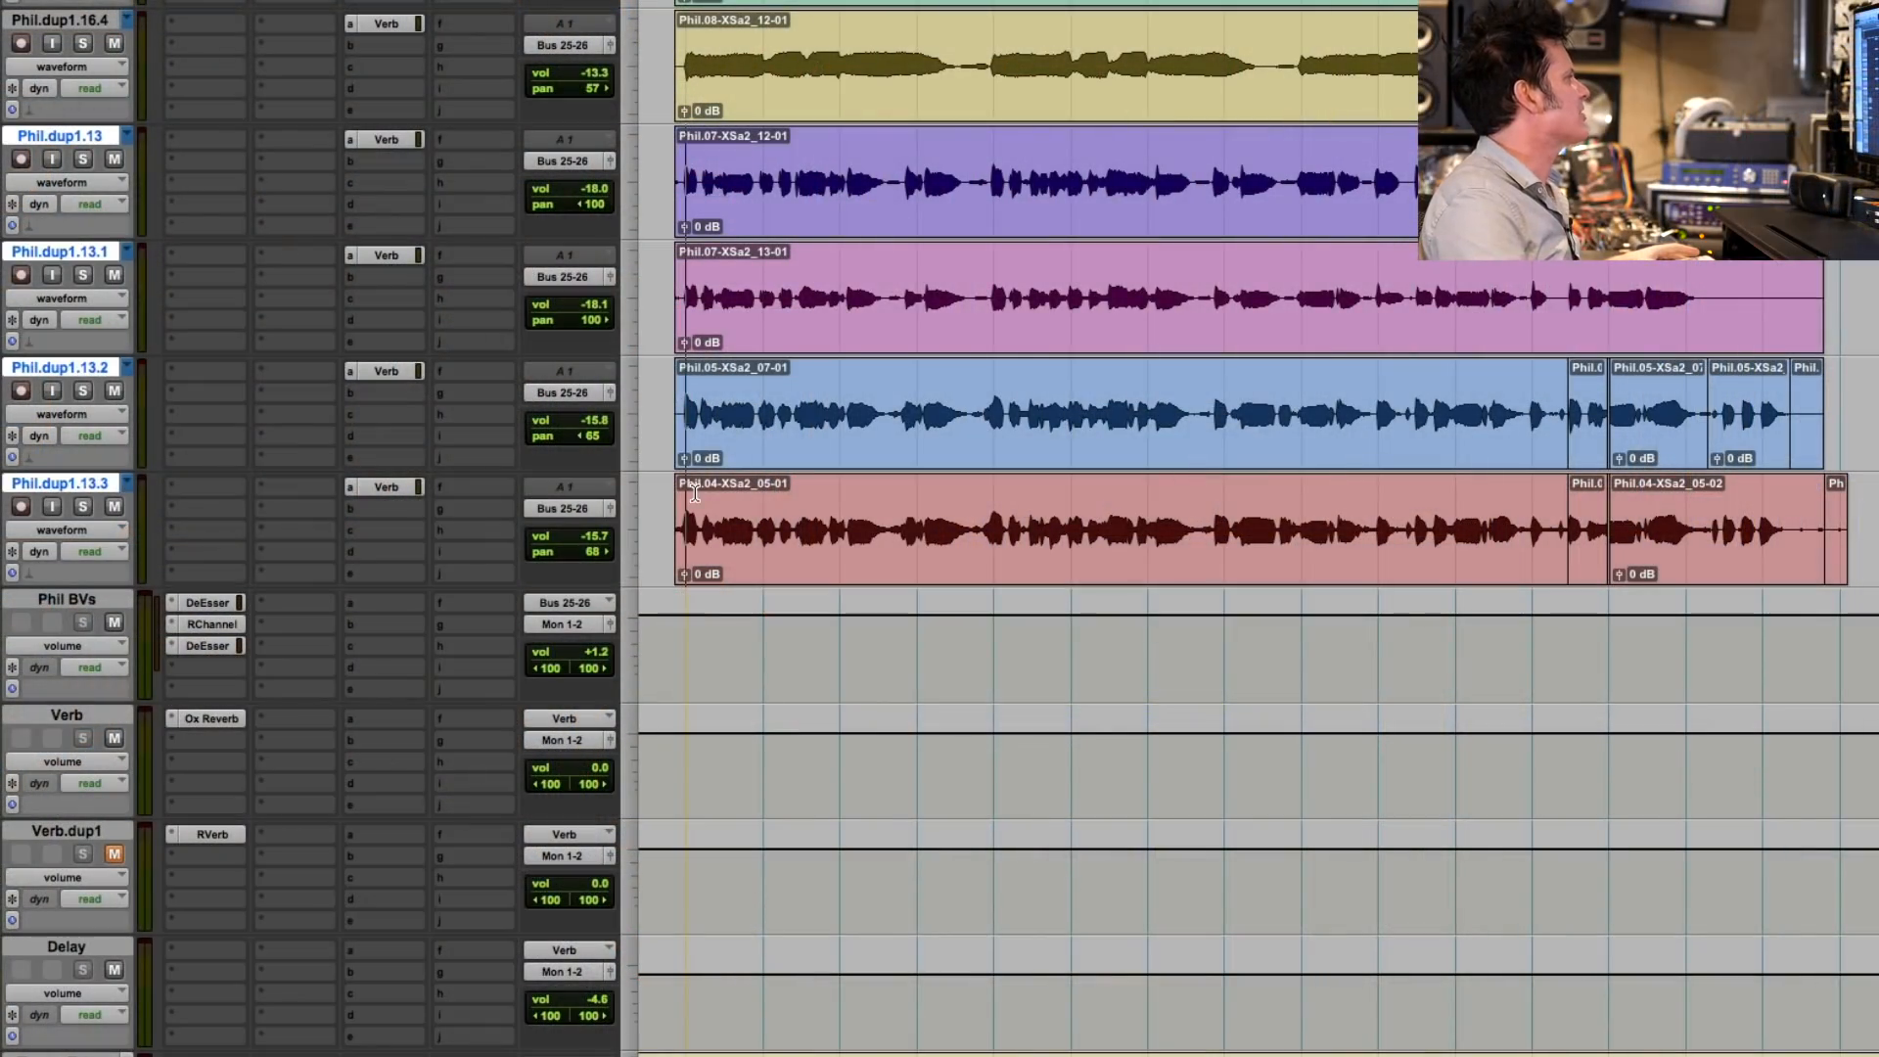
left_click_drag(694, 492, 1771, 511)
left_click_drag(1727, 513, 1705, 513)
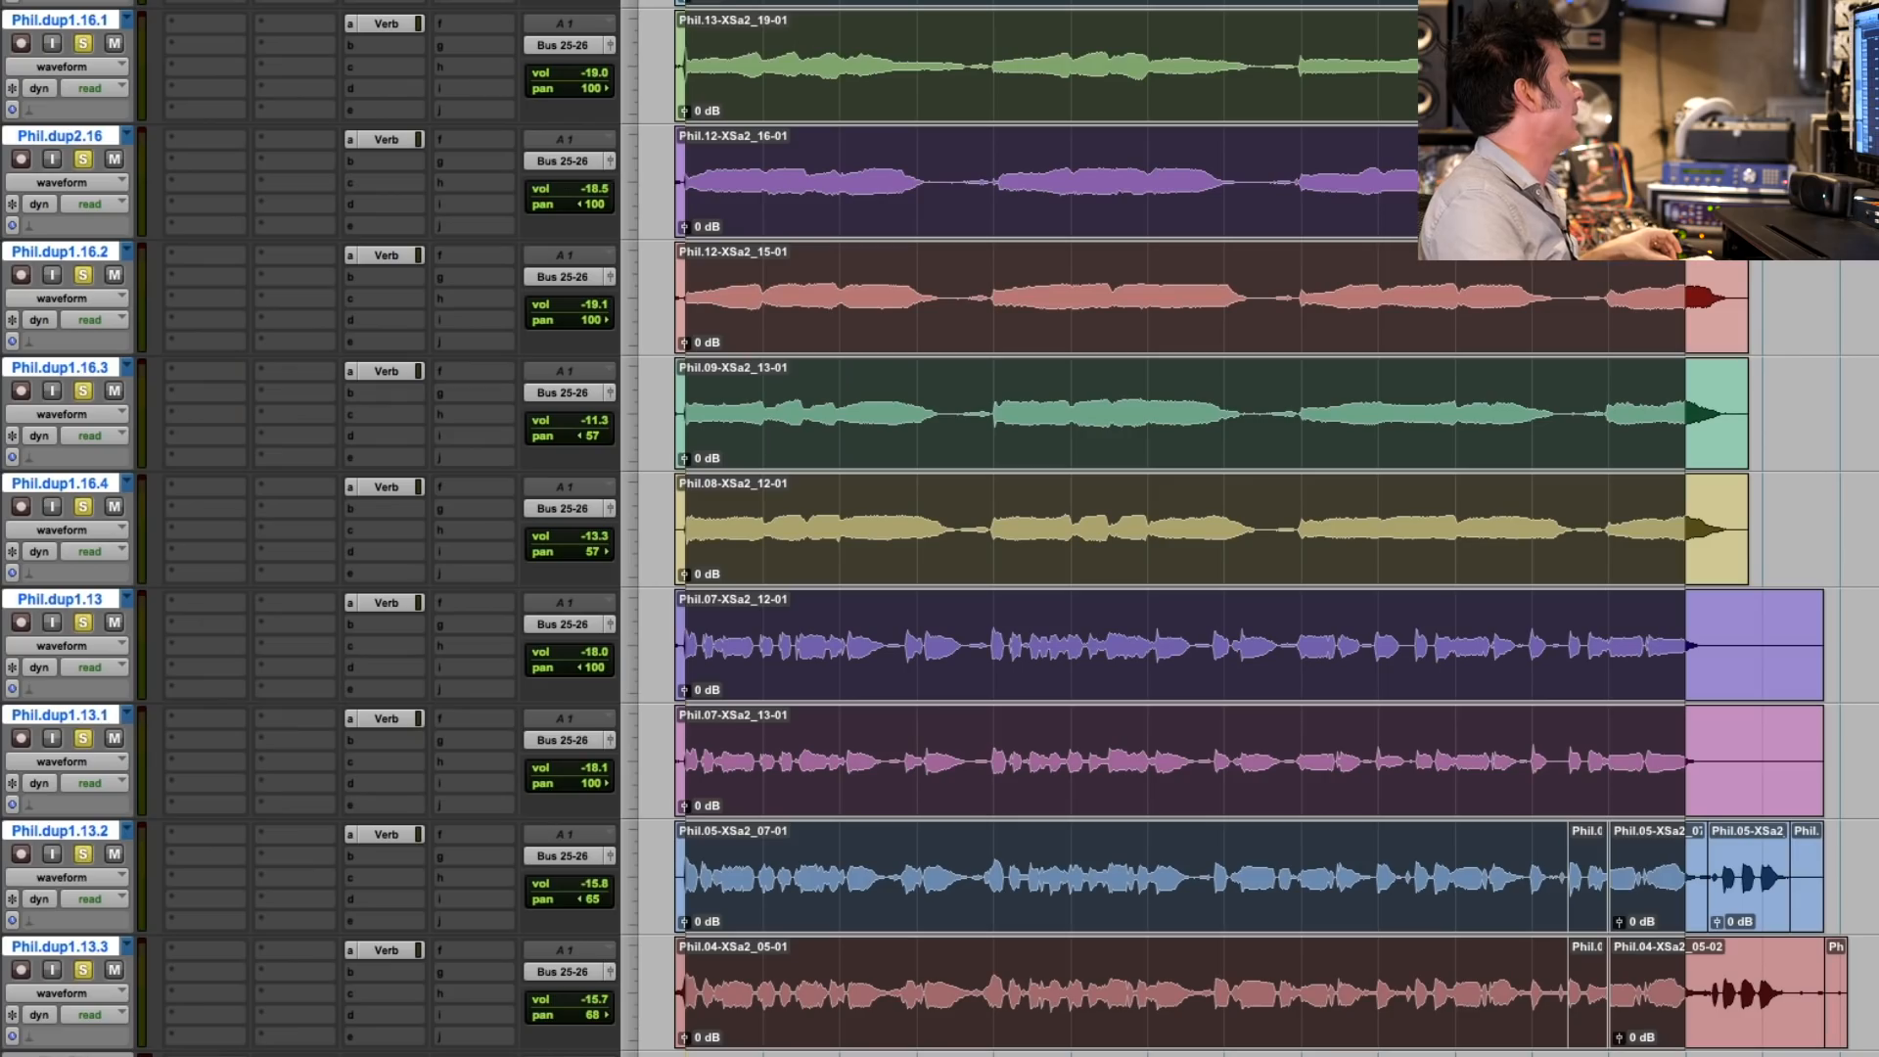
- Mute the Verb track and replace RVerb with Oxford Reverb on the unmuted Verb.dup1 track
scroll(956, 508, "down", 3)
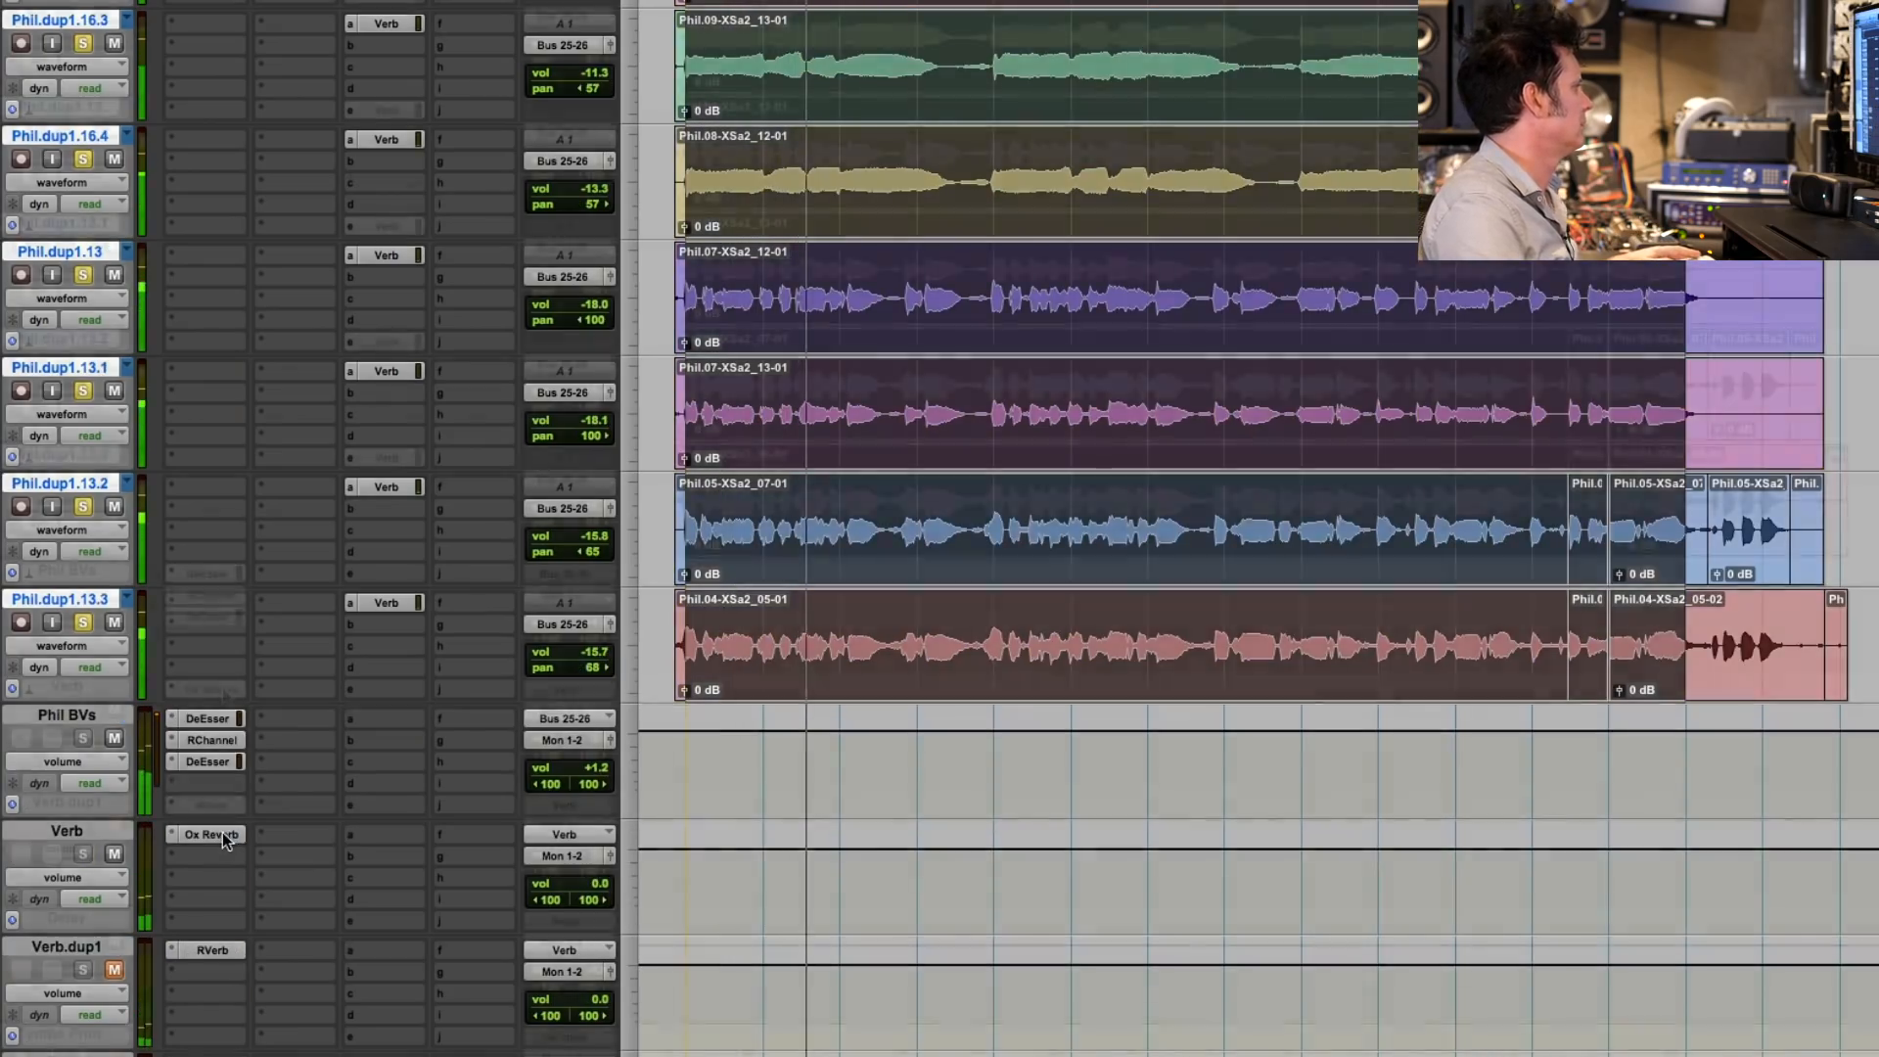
left_click(221, 832)
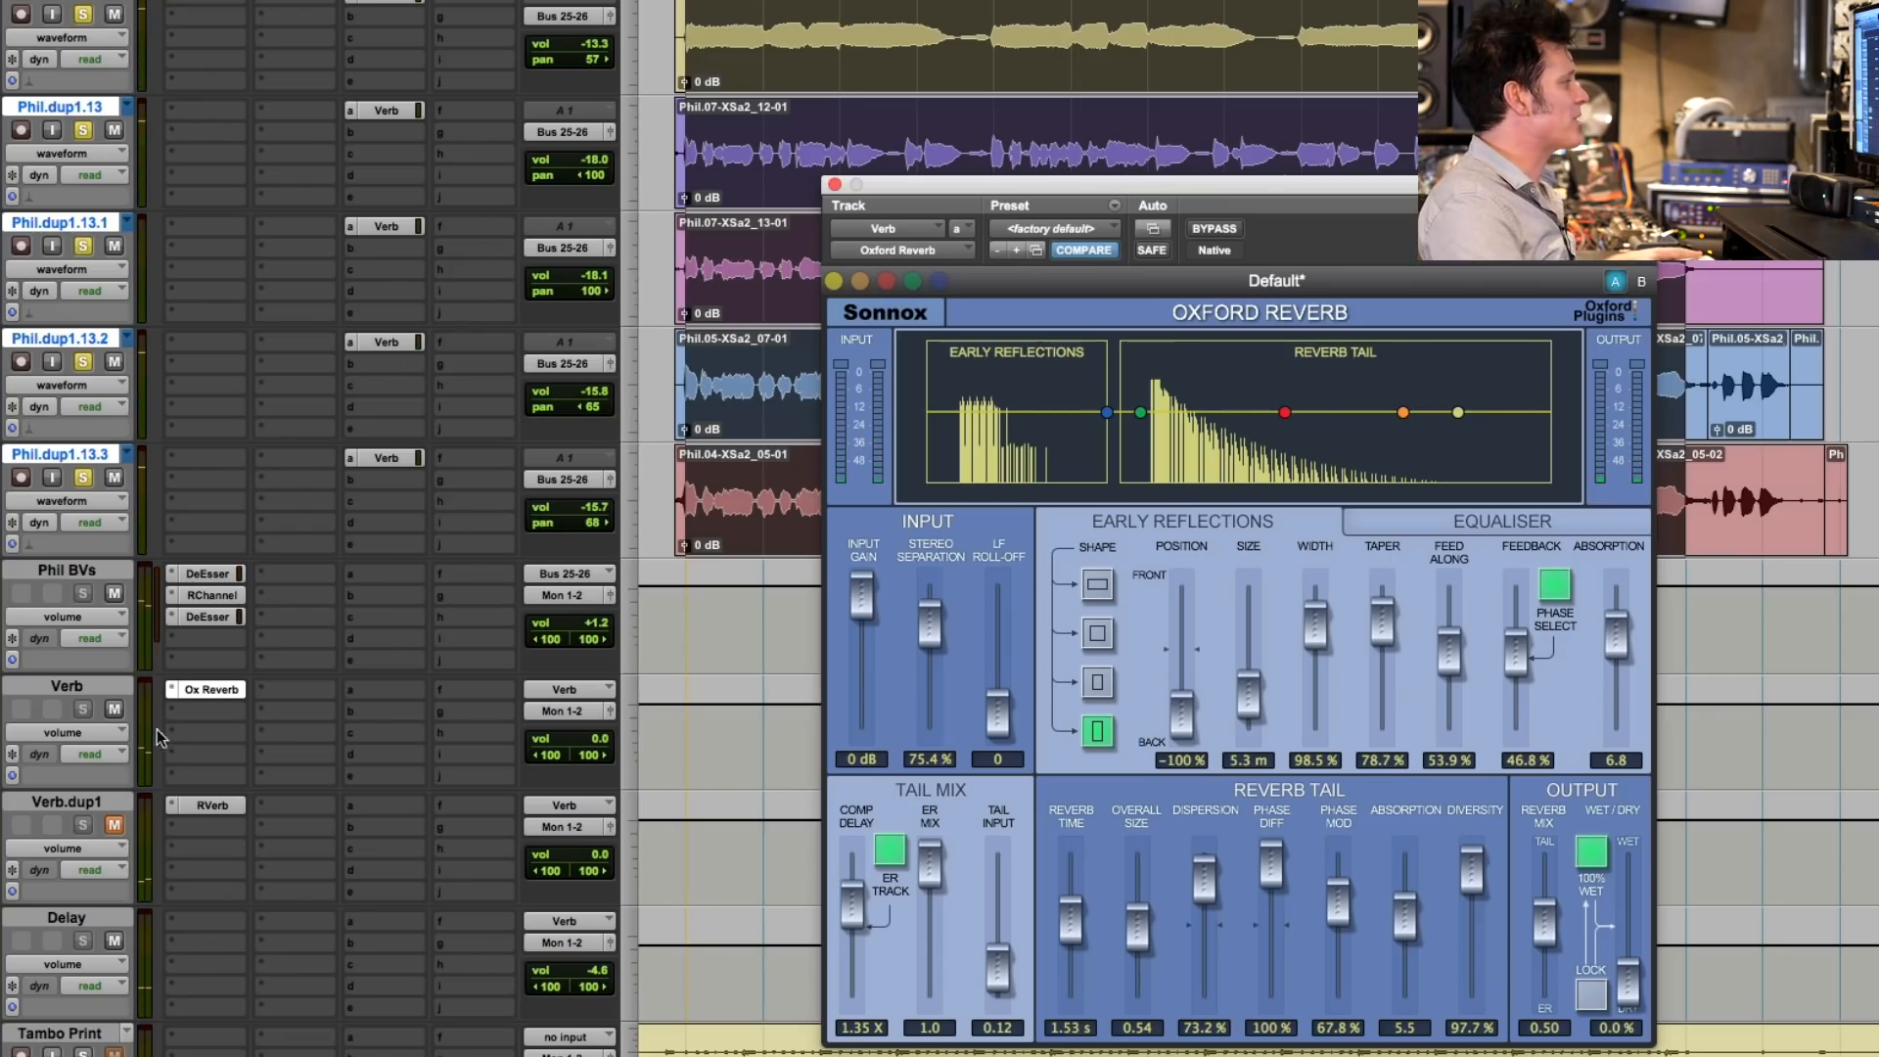
left_click(112, 710)
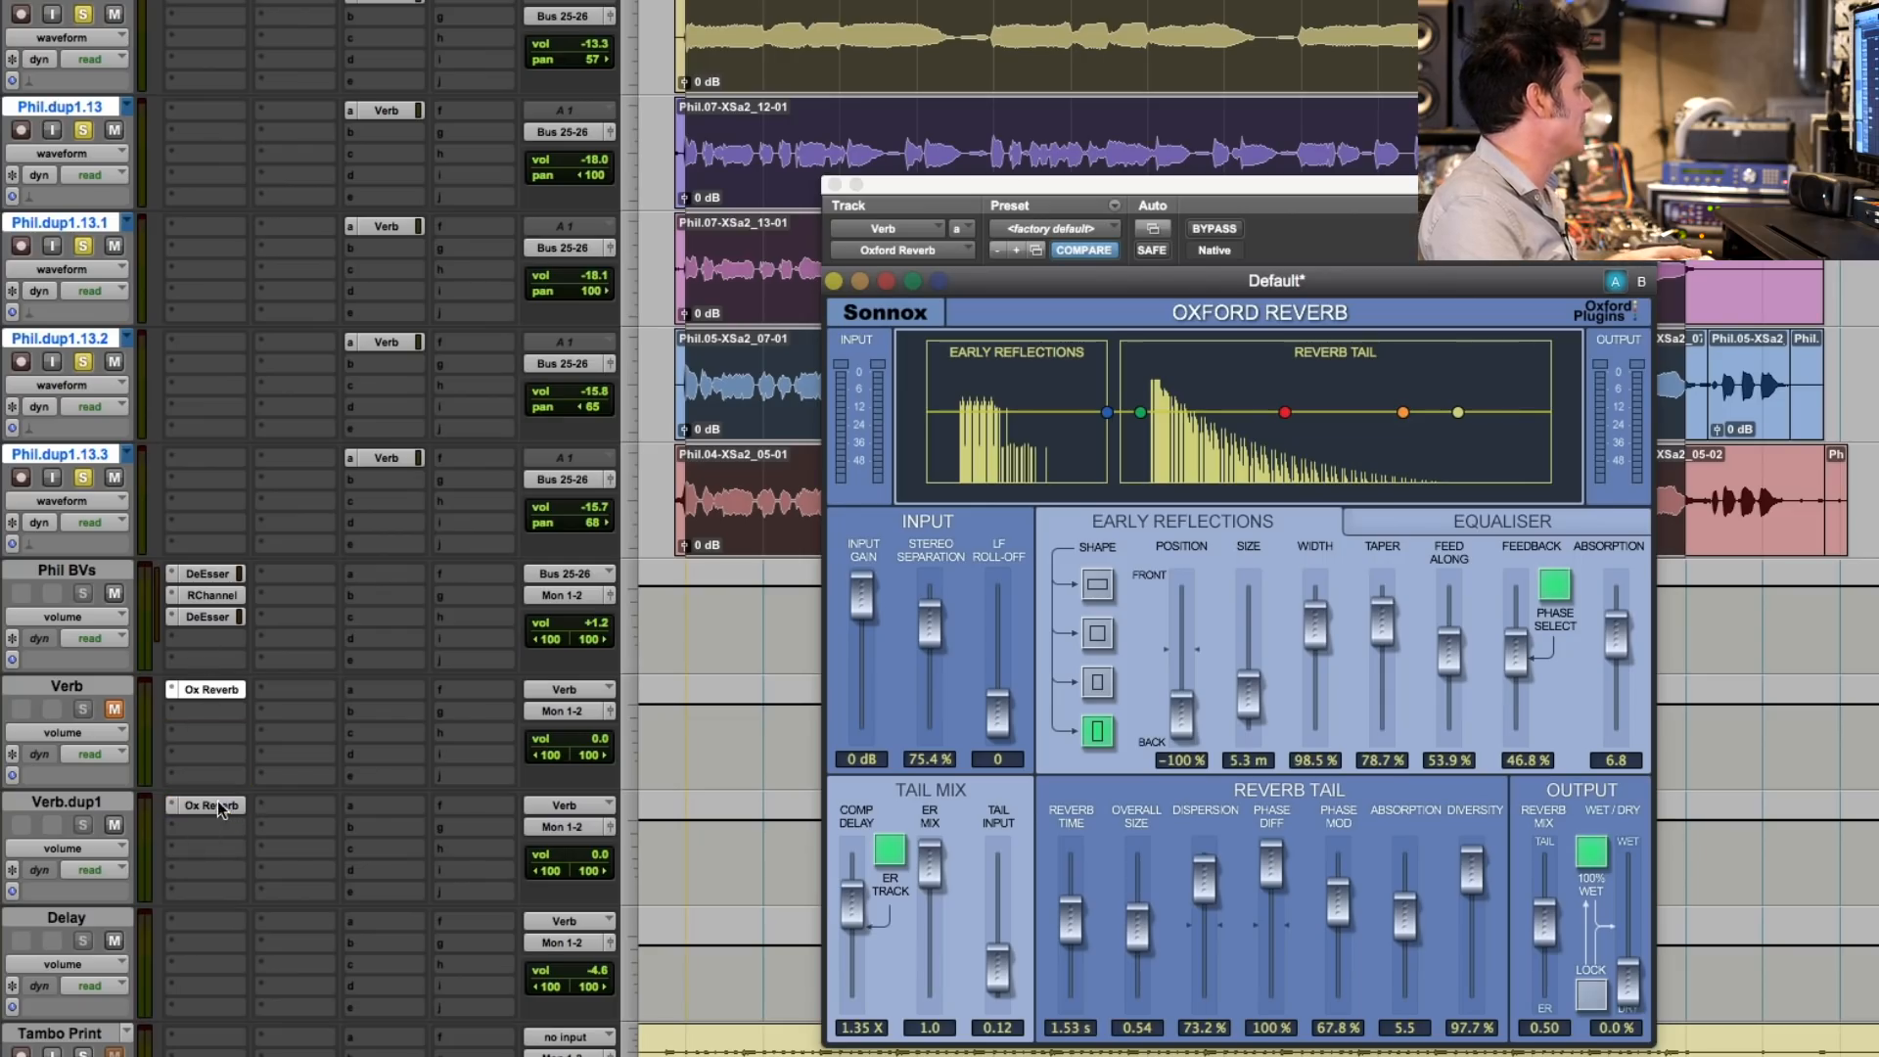
left_click(221, 802)
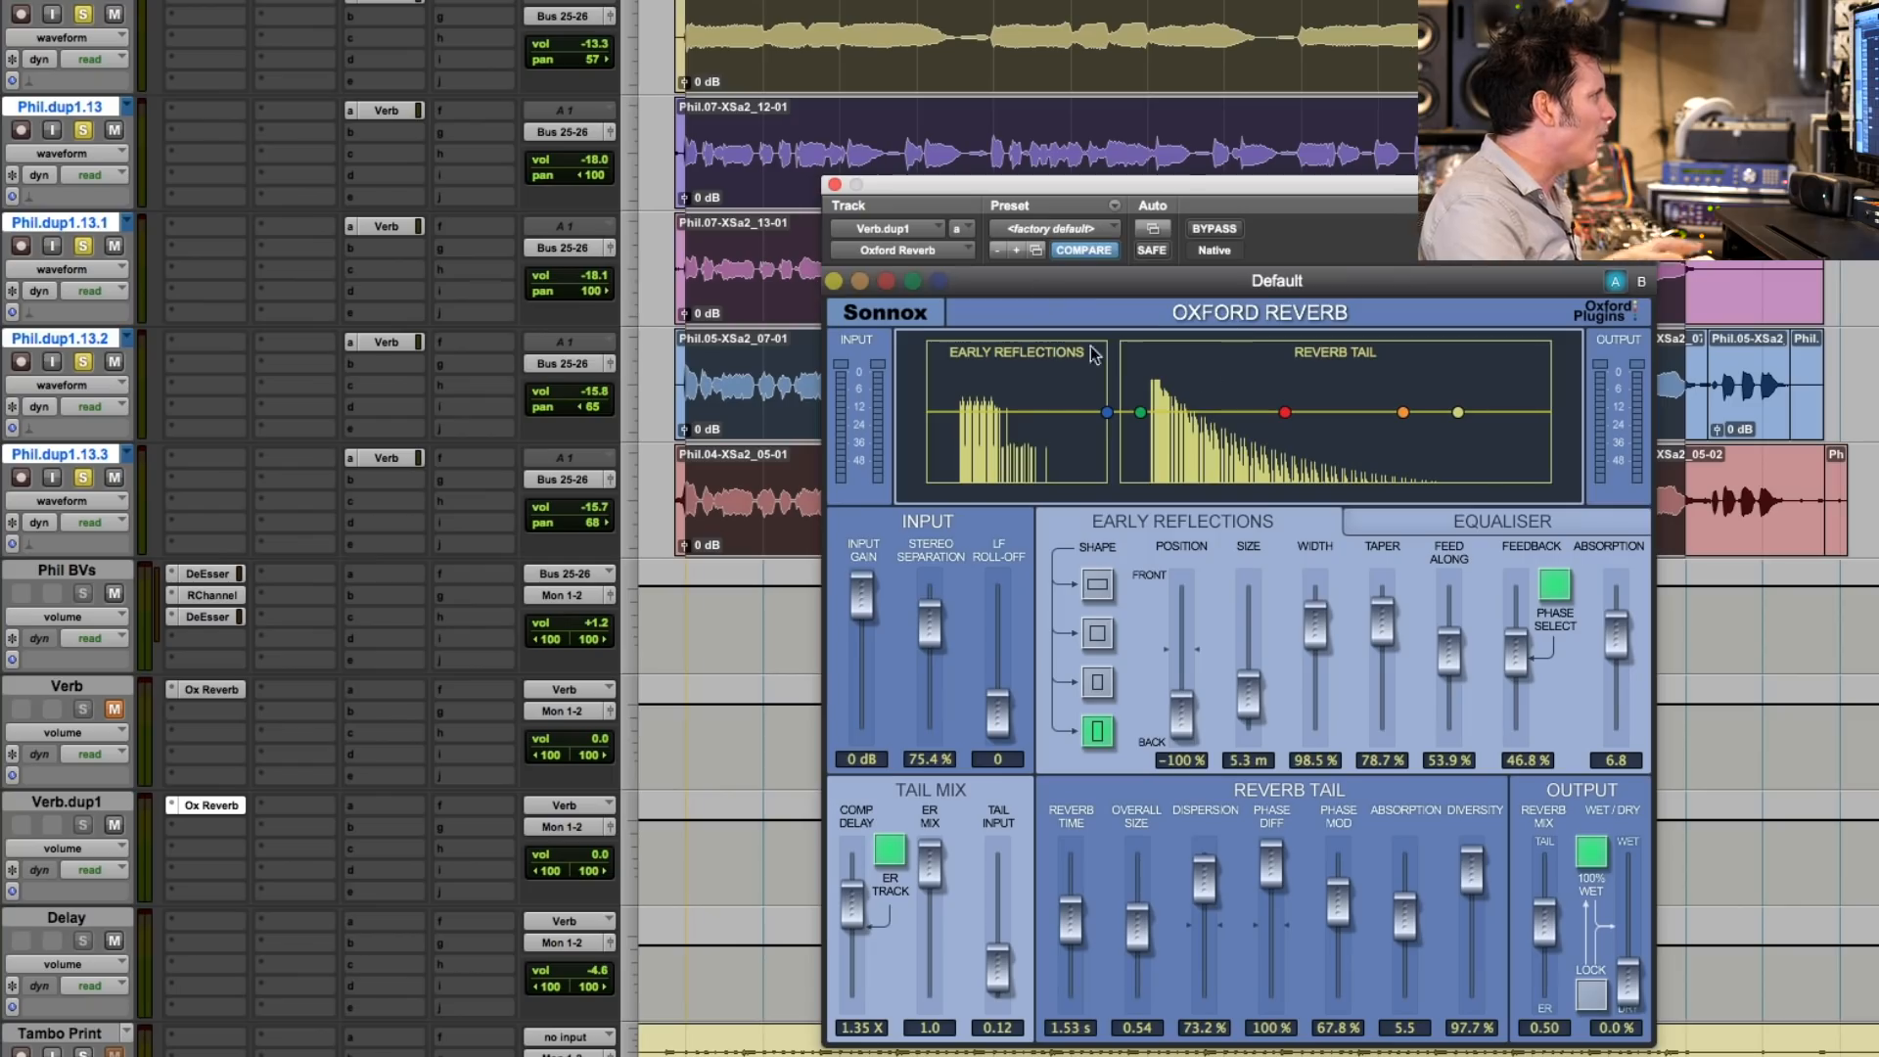
- Play the backing vocals, load the Emulations preset 48 Large Chamber on Verb.dup1, and raise that track's volume to +12.0 dB
key("space")
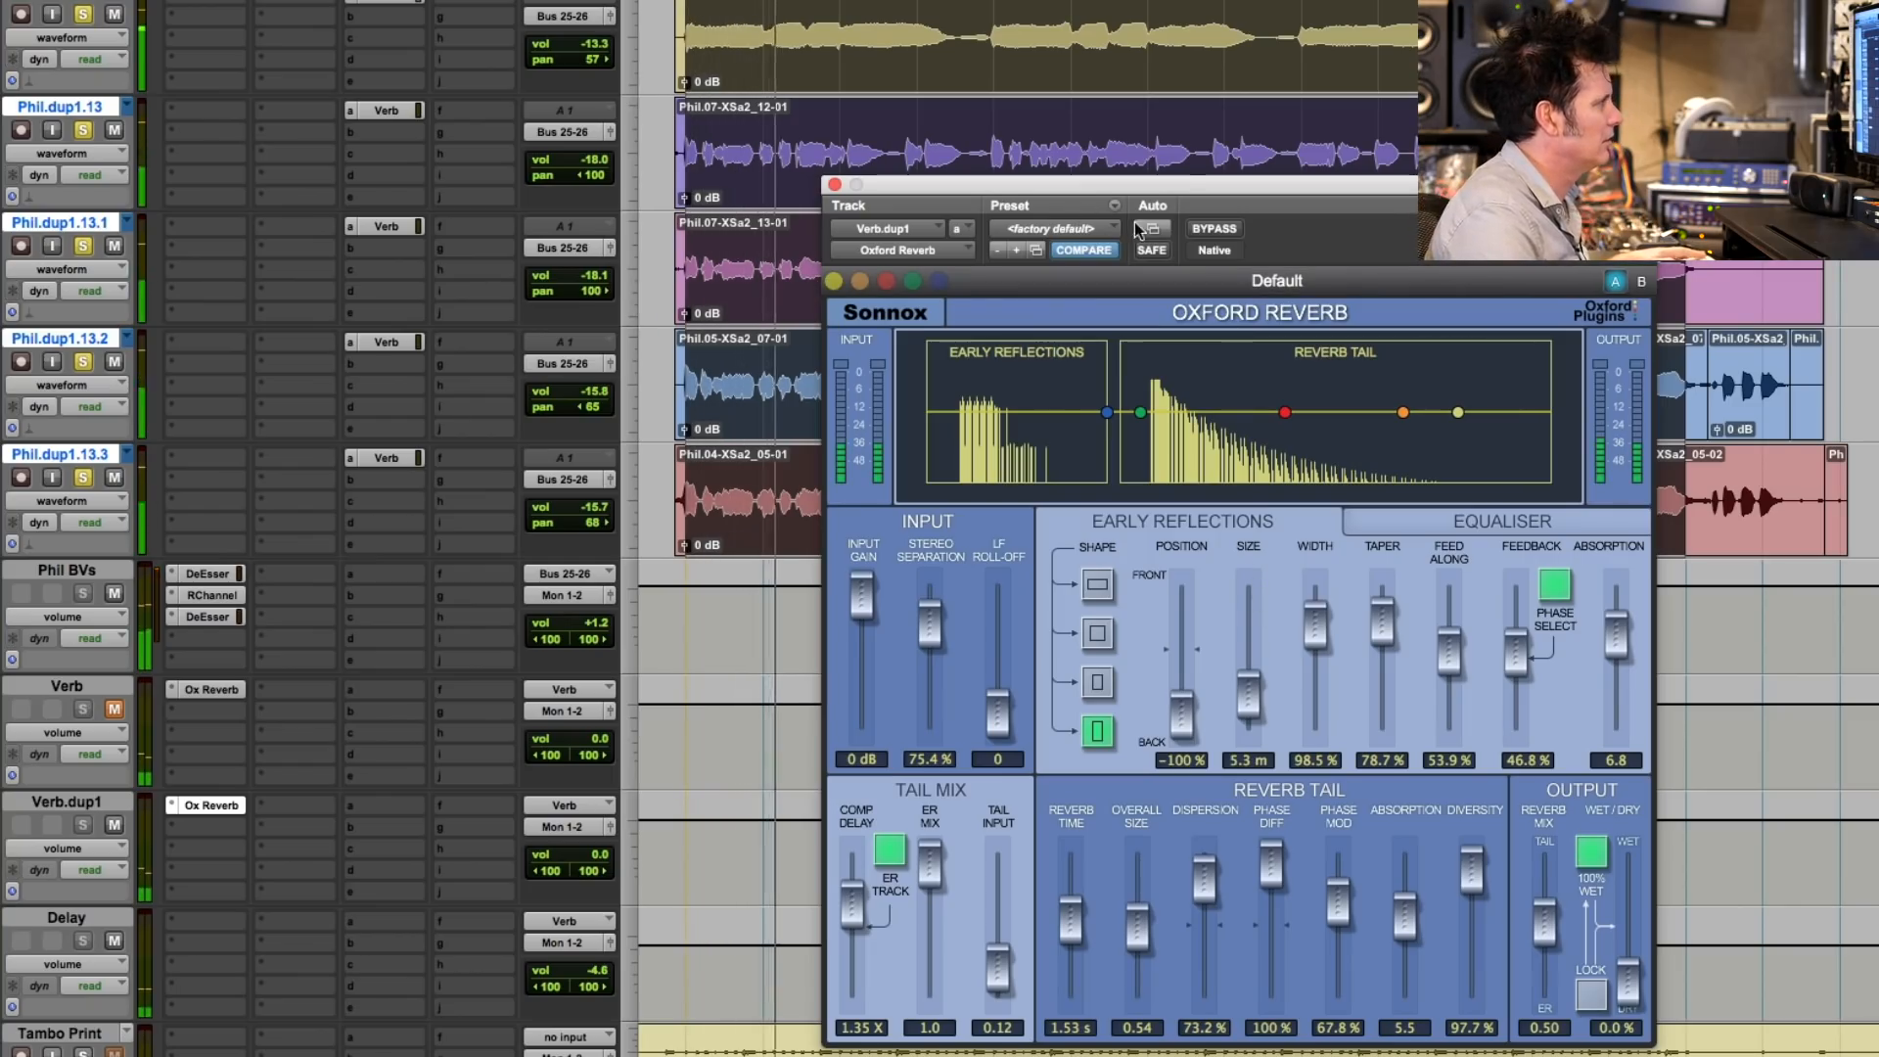
left_click(1084, 227)
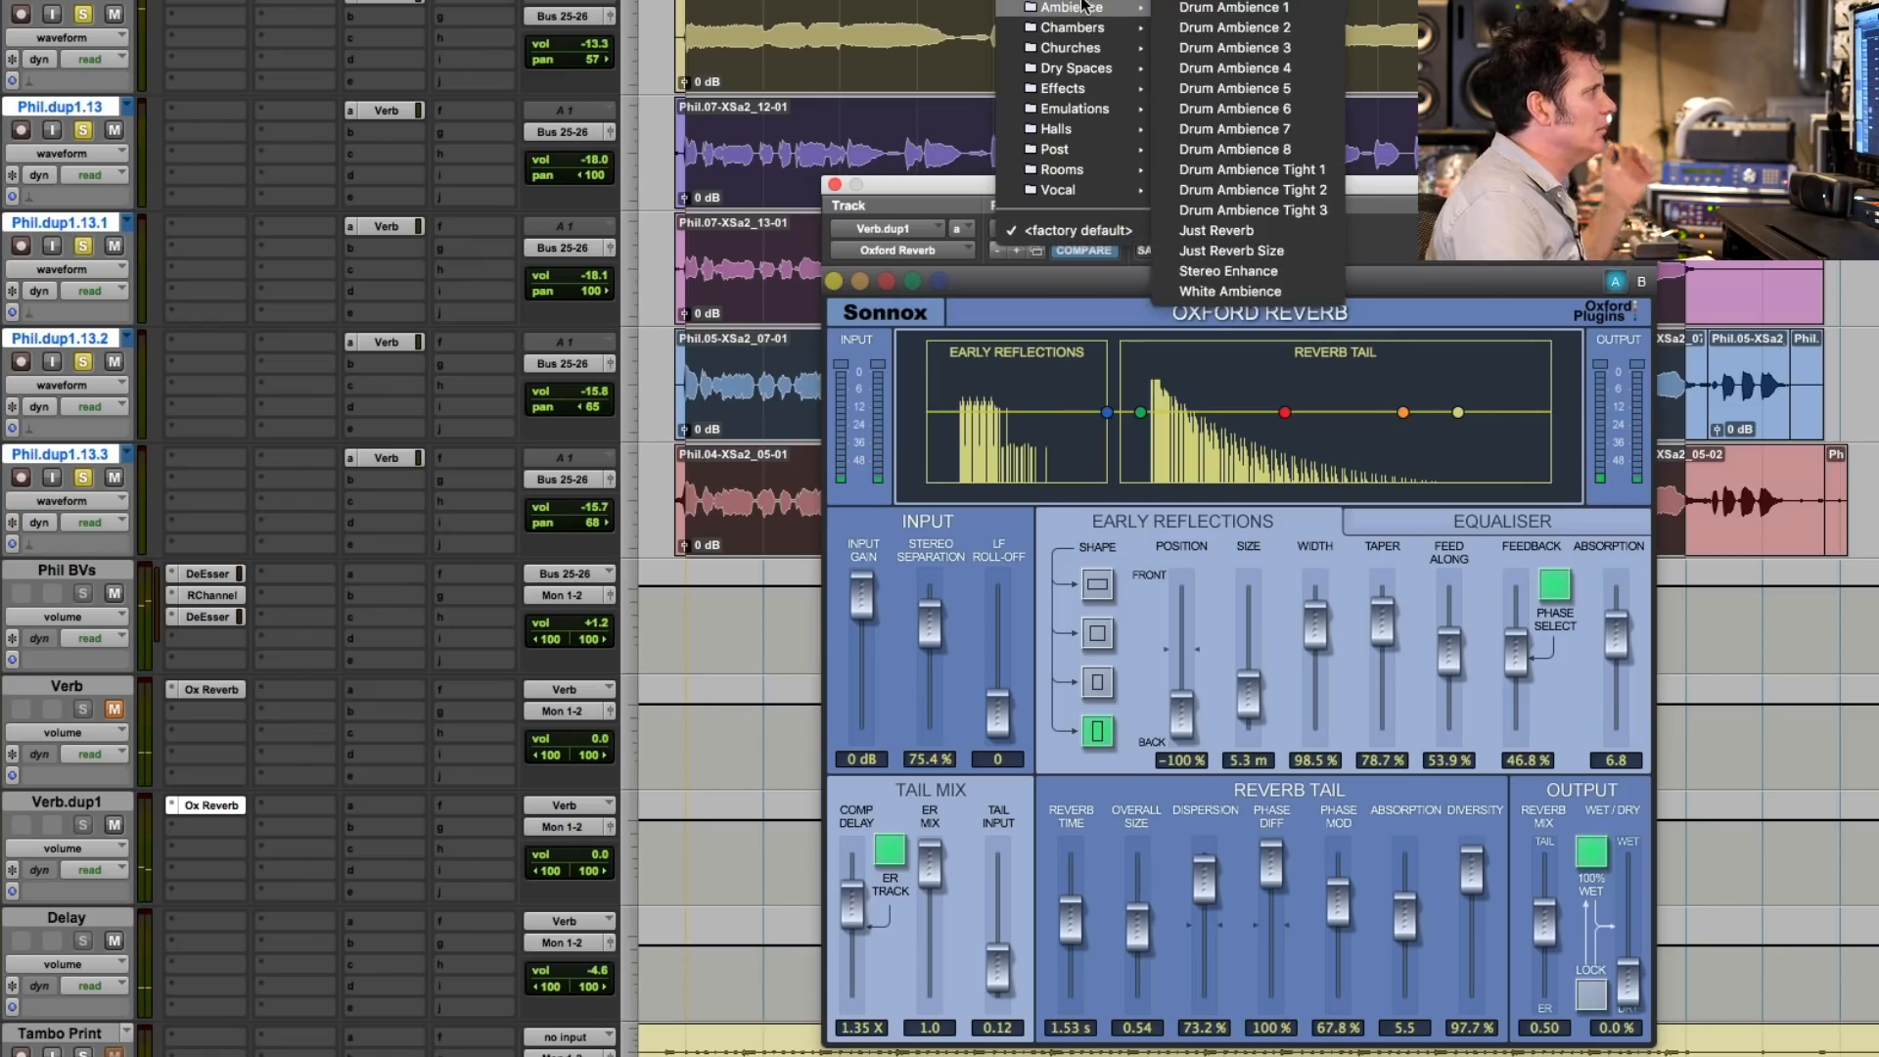
mouse_move(1093, 33)
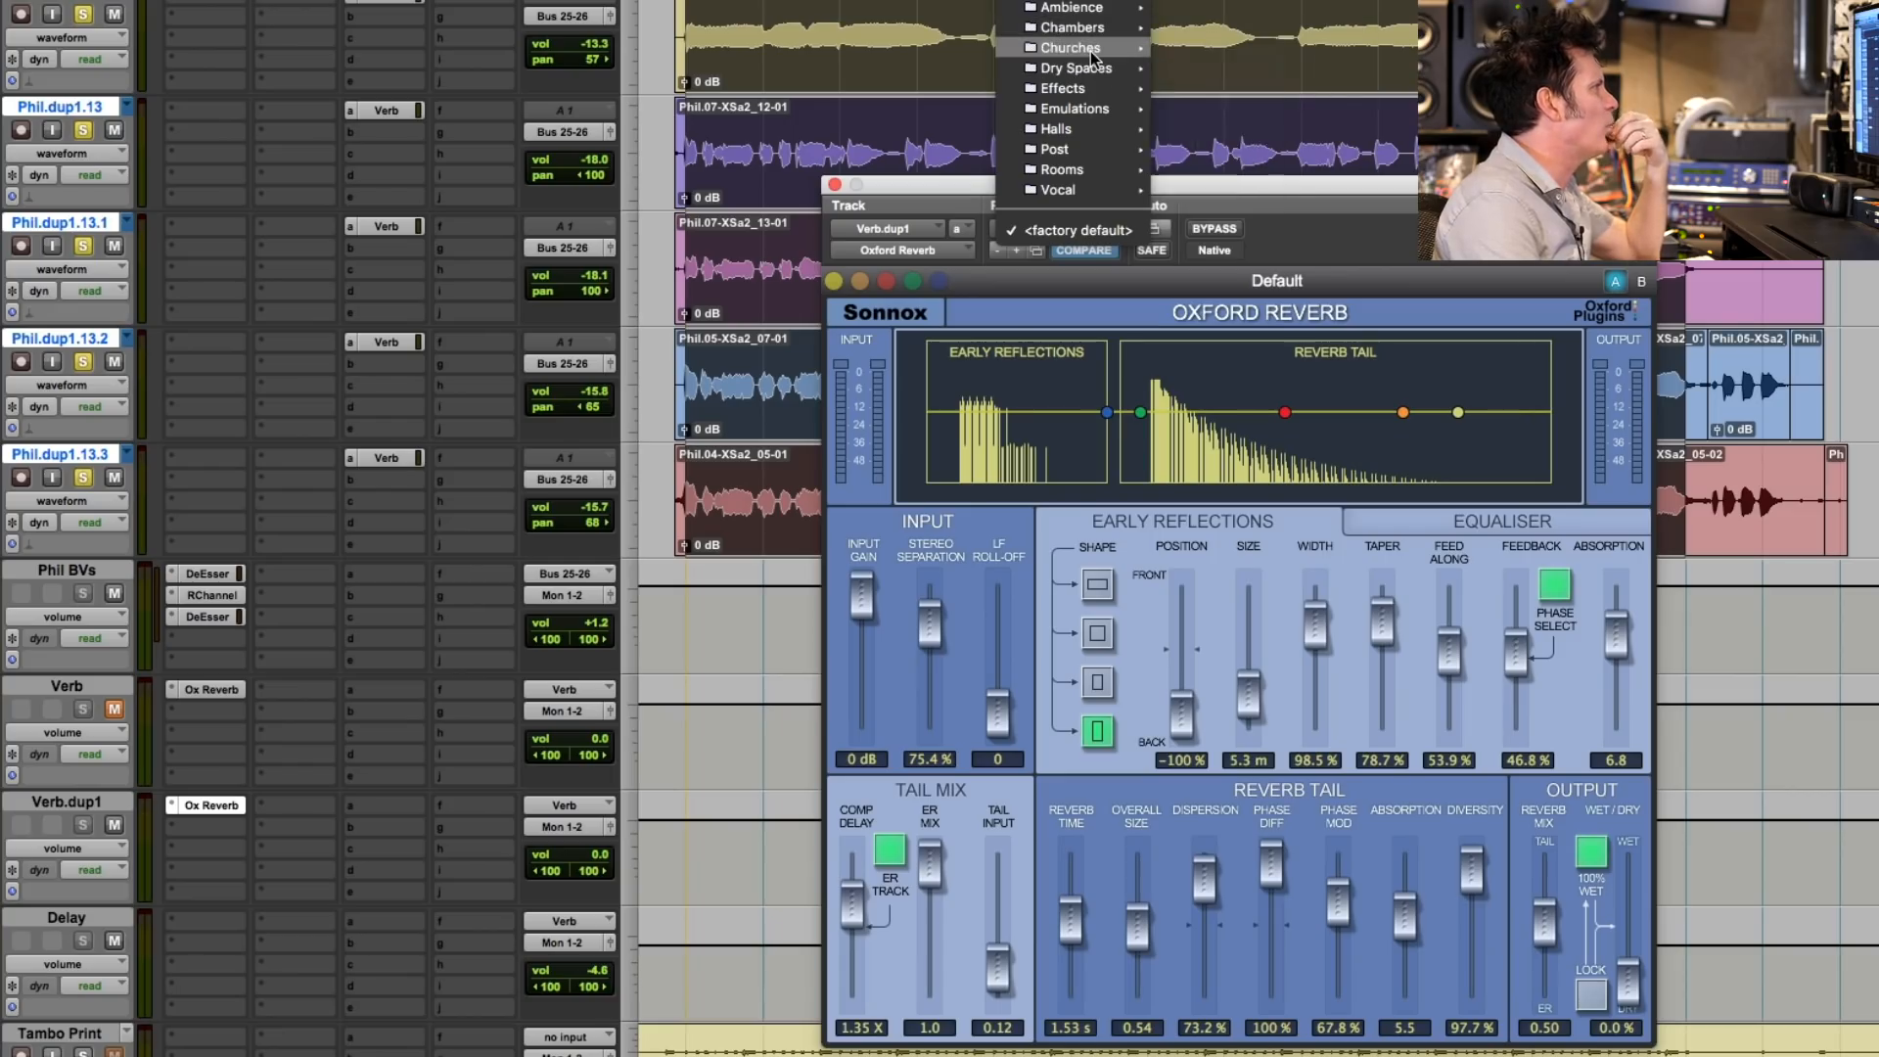
mouse_move(1095, 90)
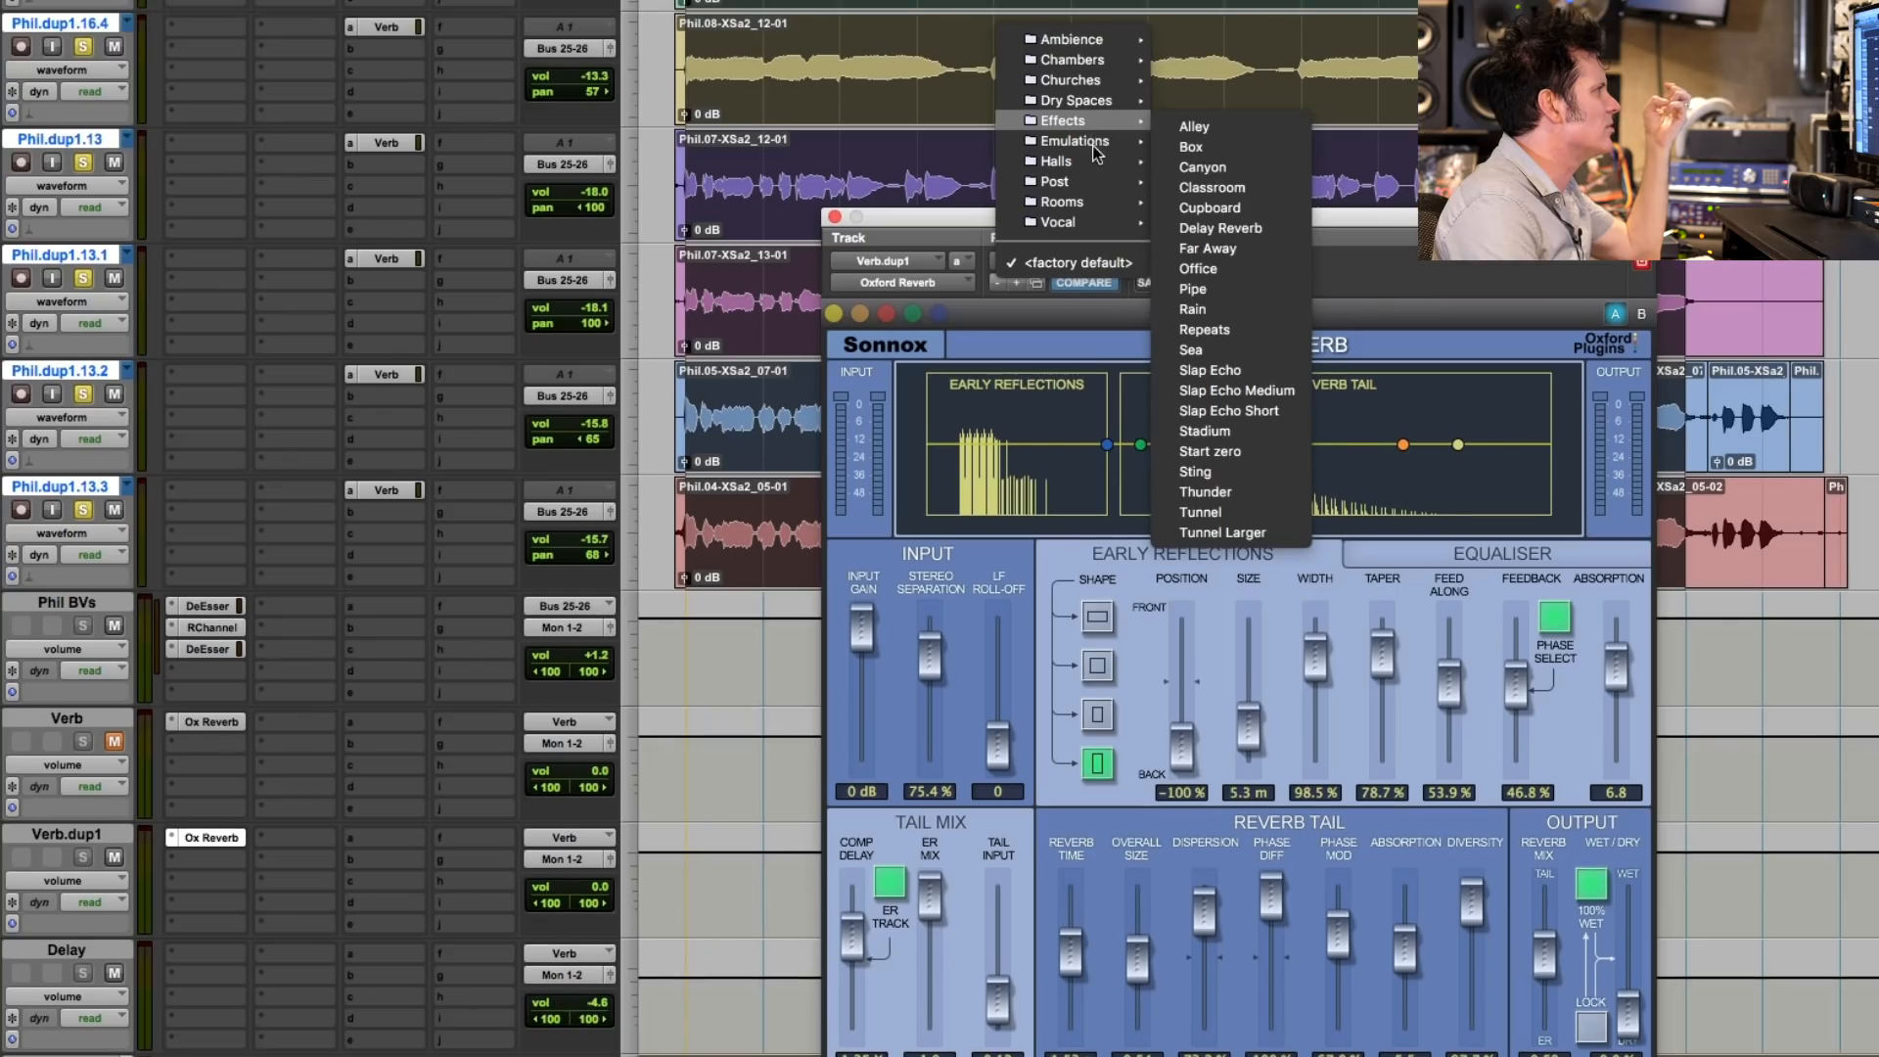
mouse_move(1092, 113)
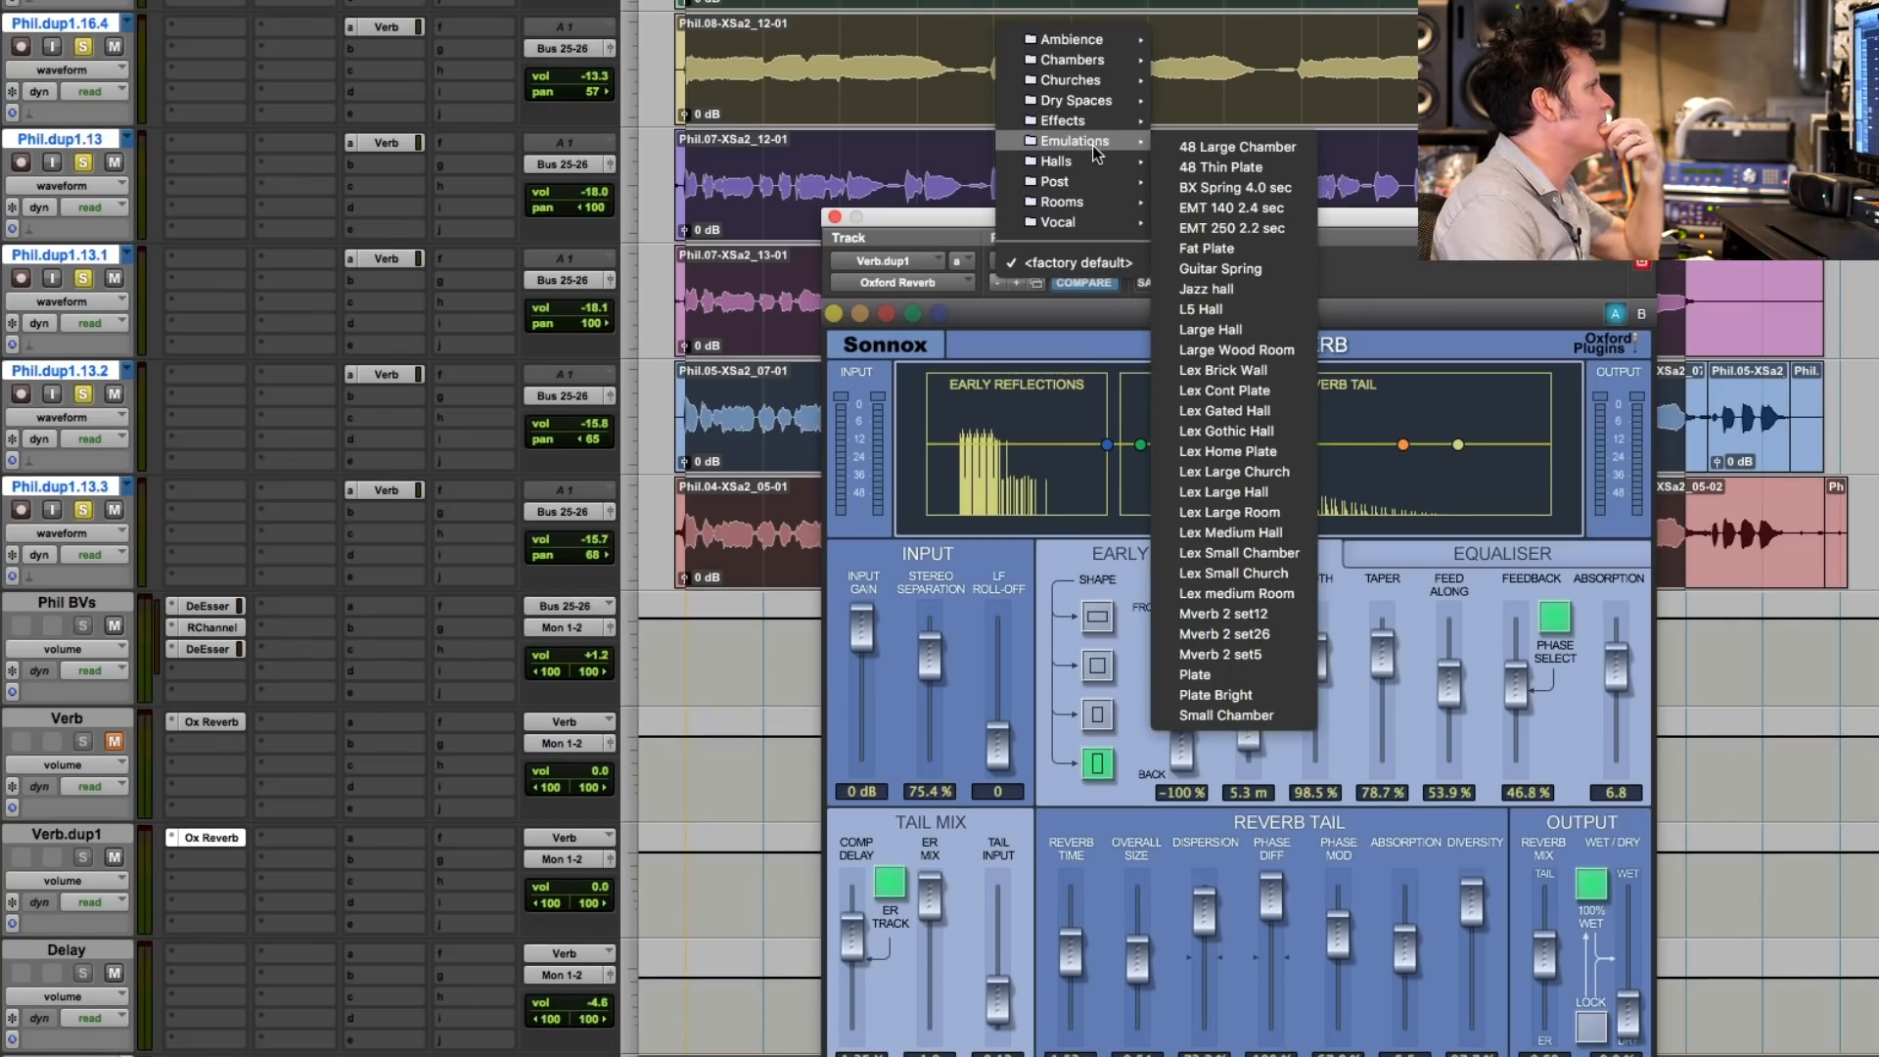
left_click(1250, 148)
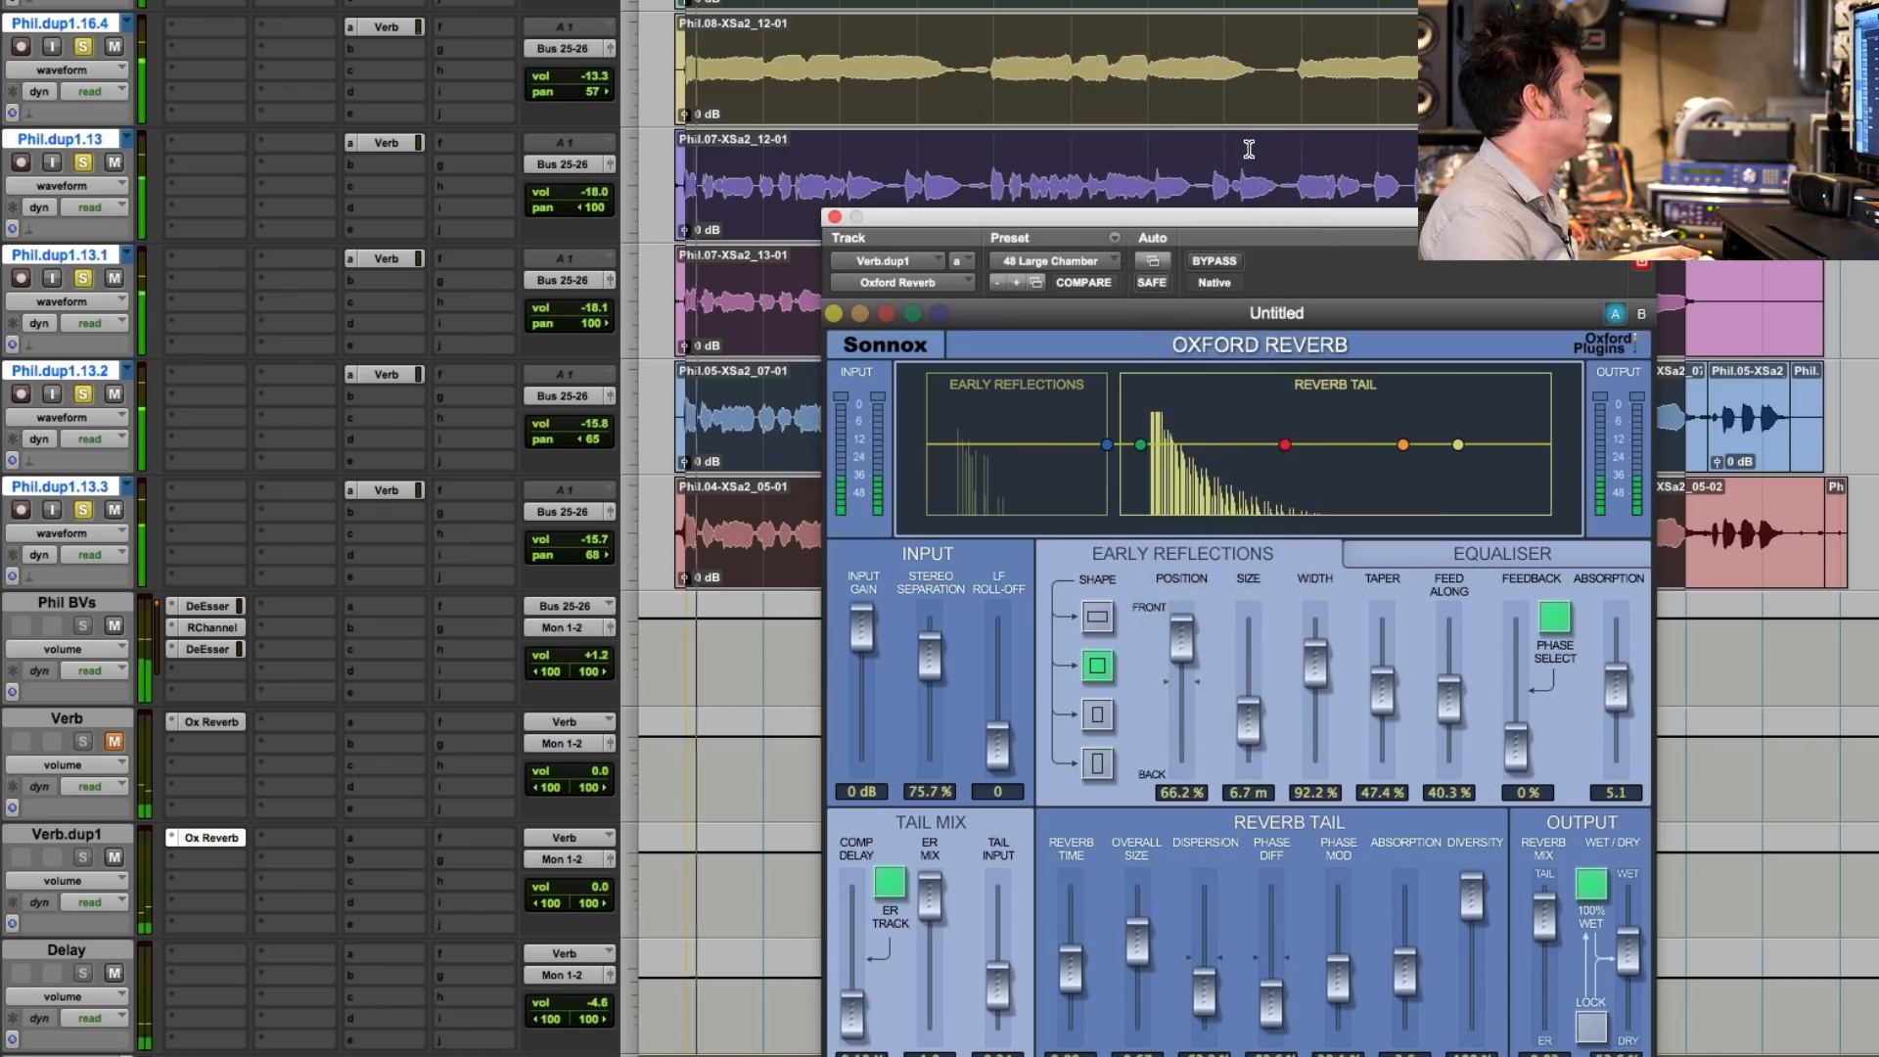
left_click_drag(601, 885, 604, 848)
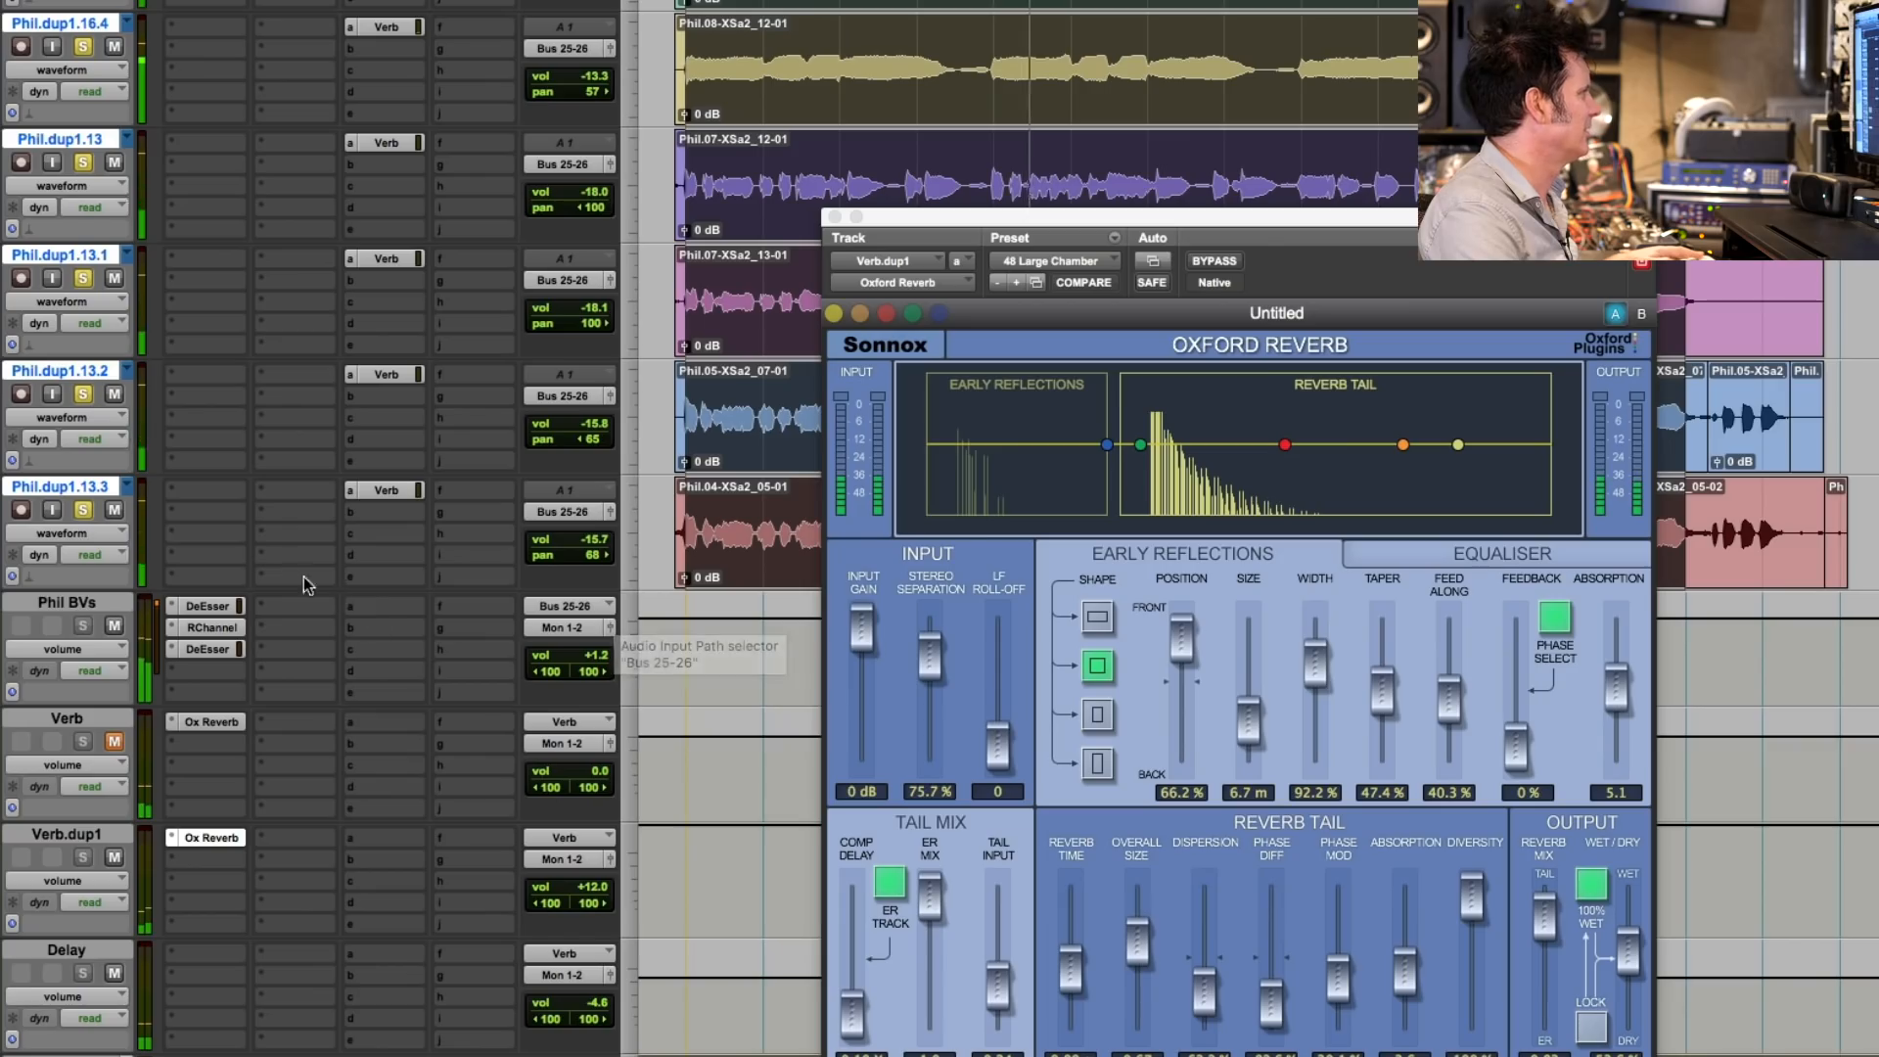
- Move the Oxford Reverb window so its lower controls are accessible and set the Reverb Tail's Overall Size to 0.52
scroll(380, 297, "up", 15)
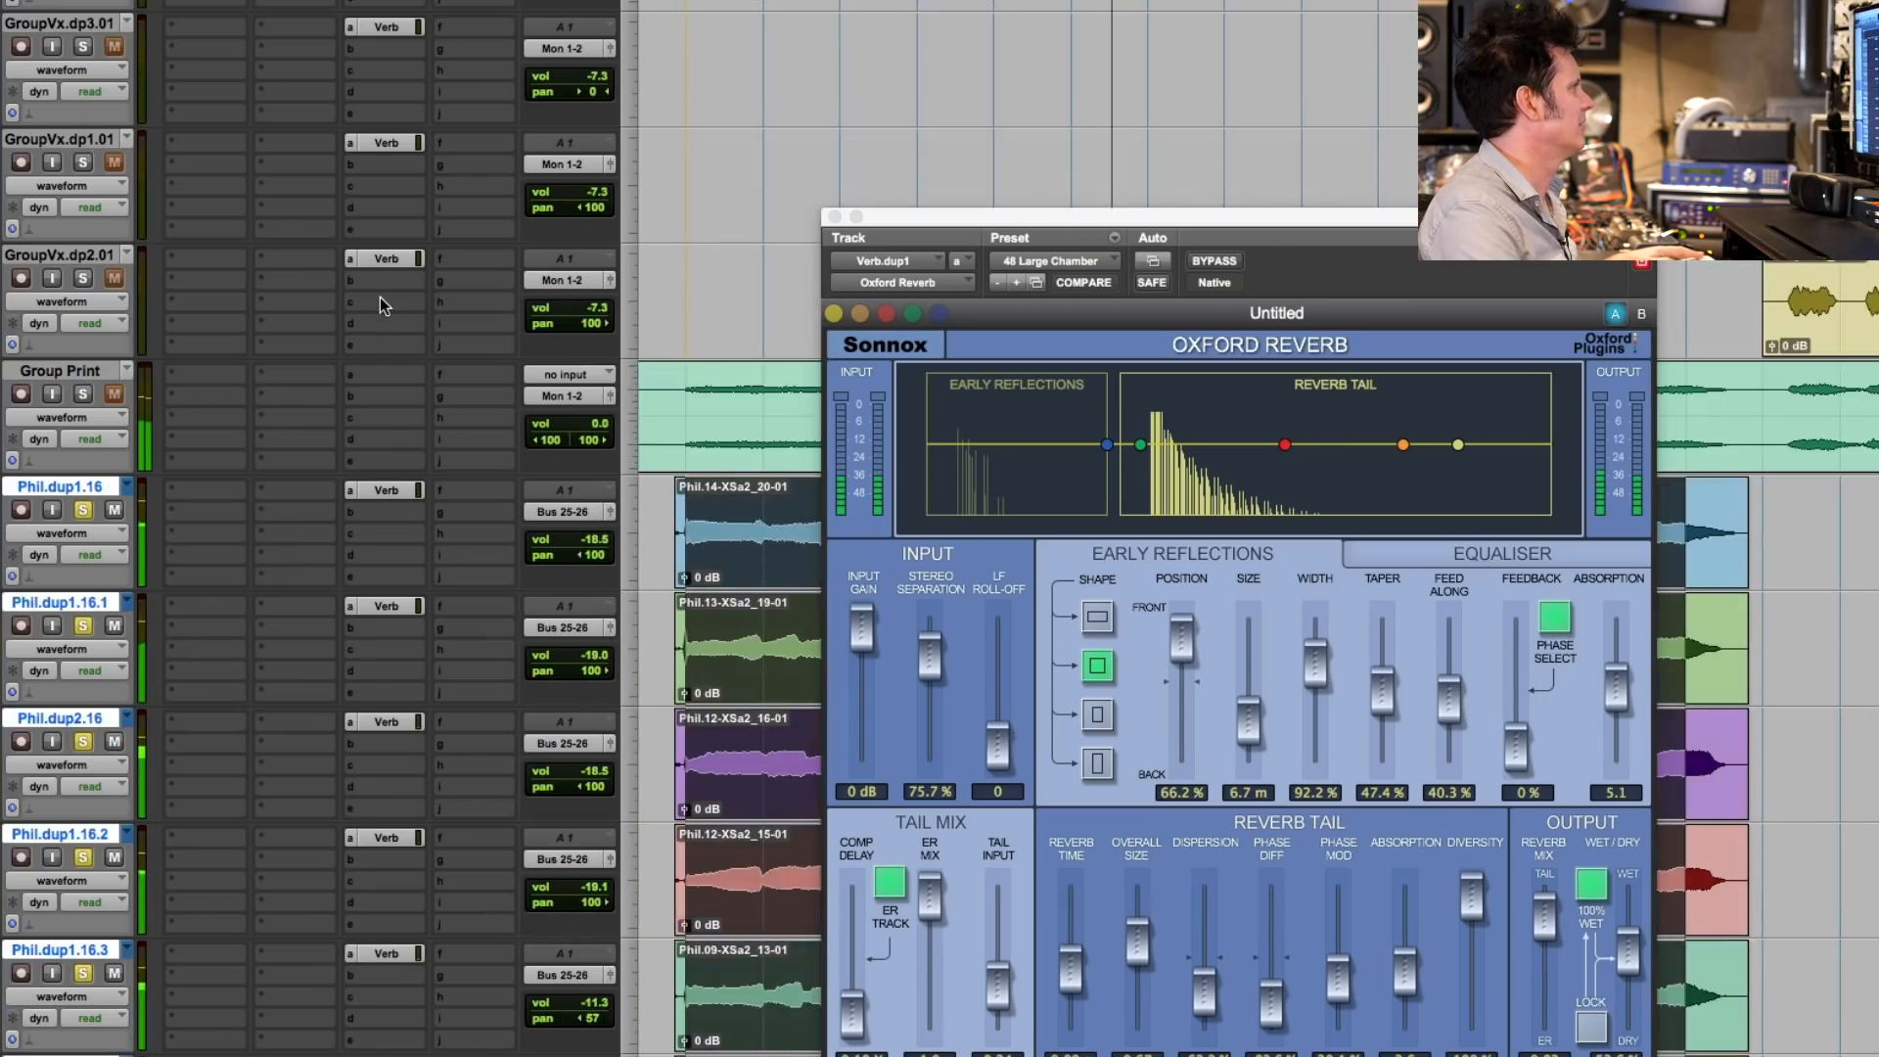
scroll(379, 298, "up", 10)
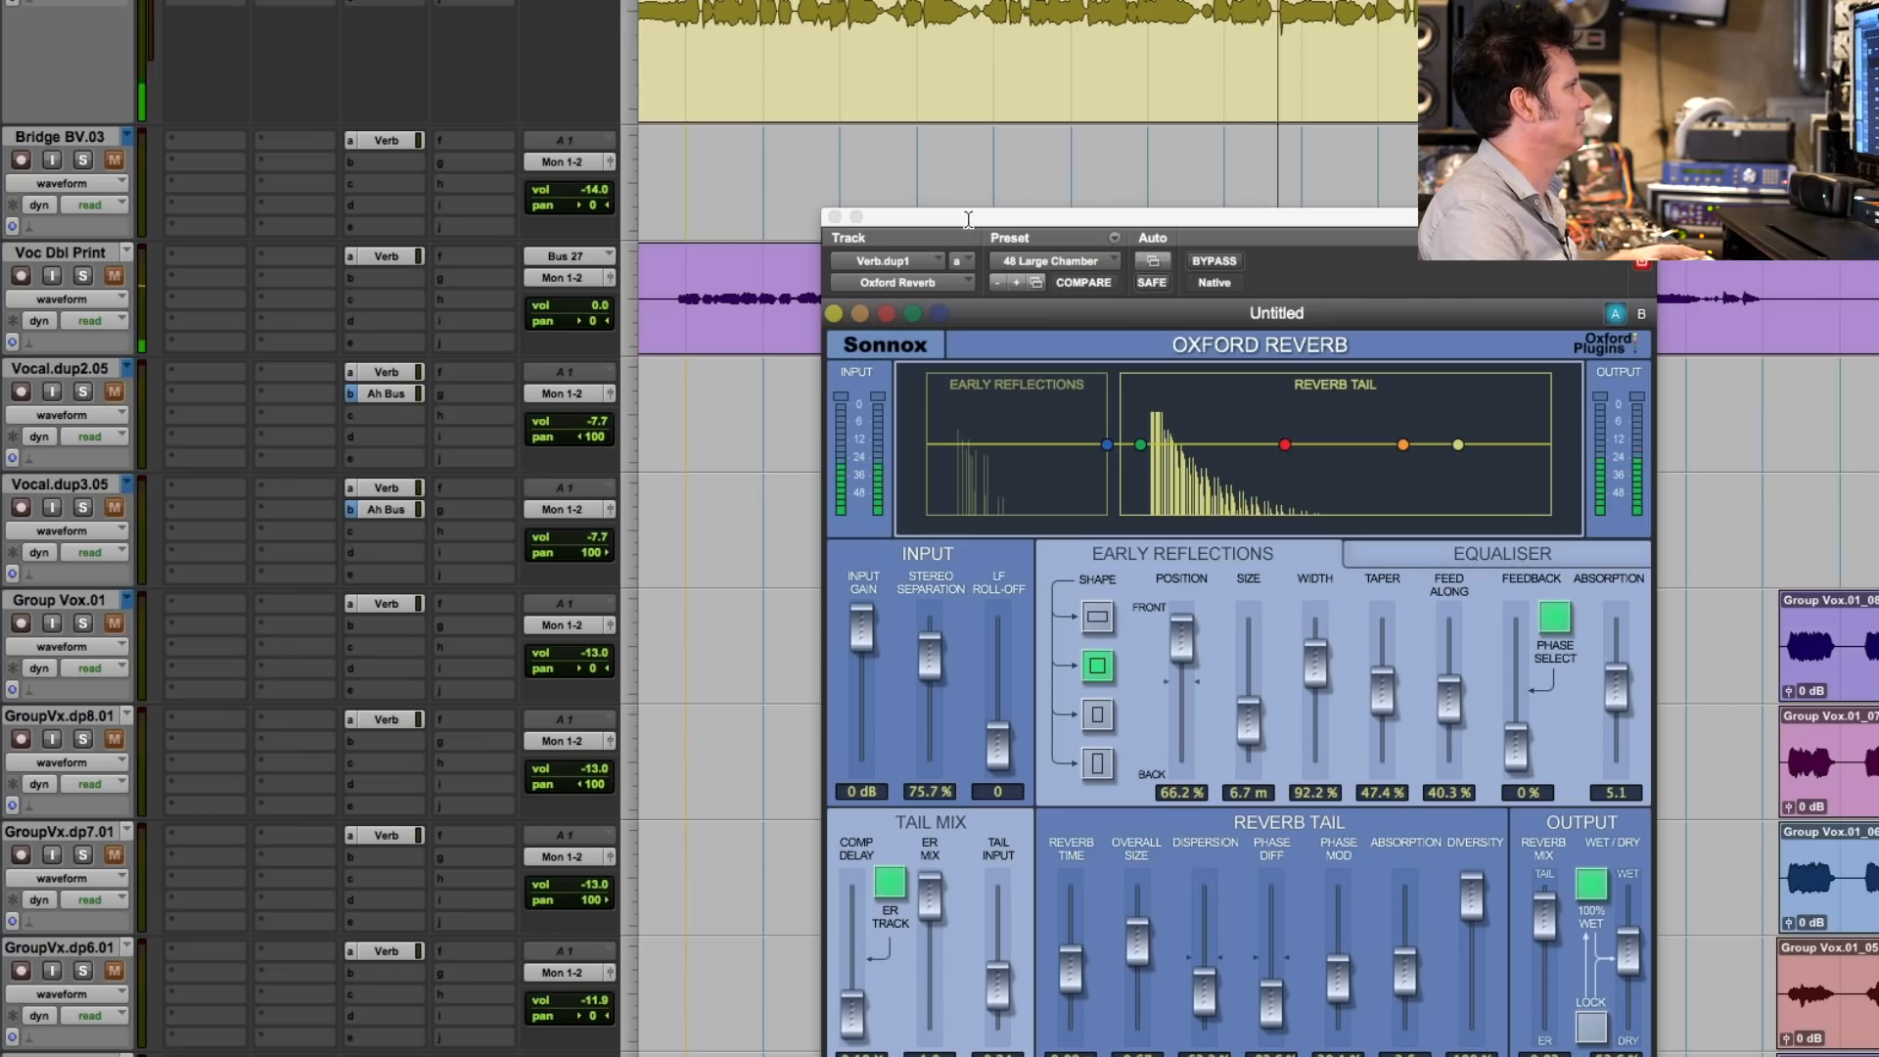
left_click_drag(966, 215, 921, 0)
left_click(1089, 787)
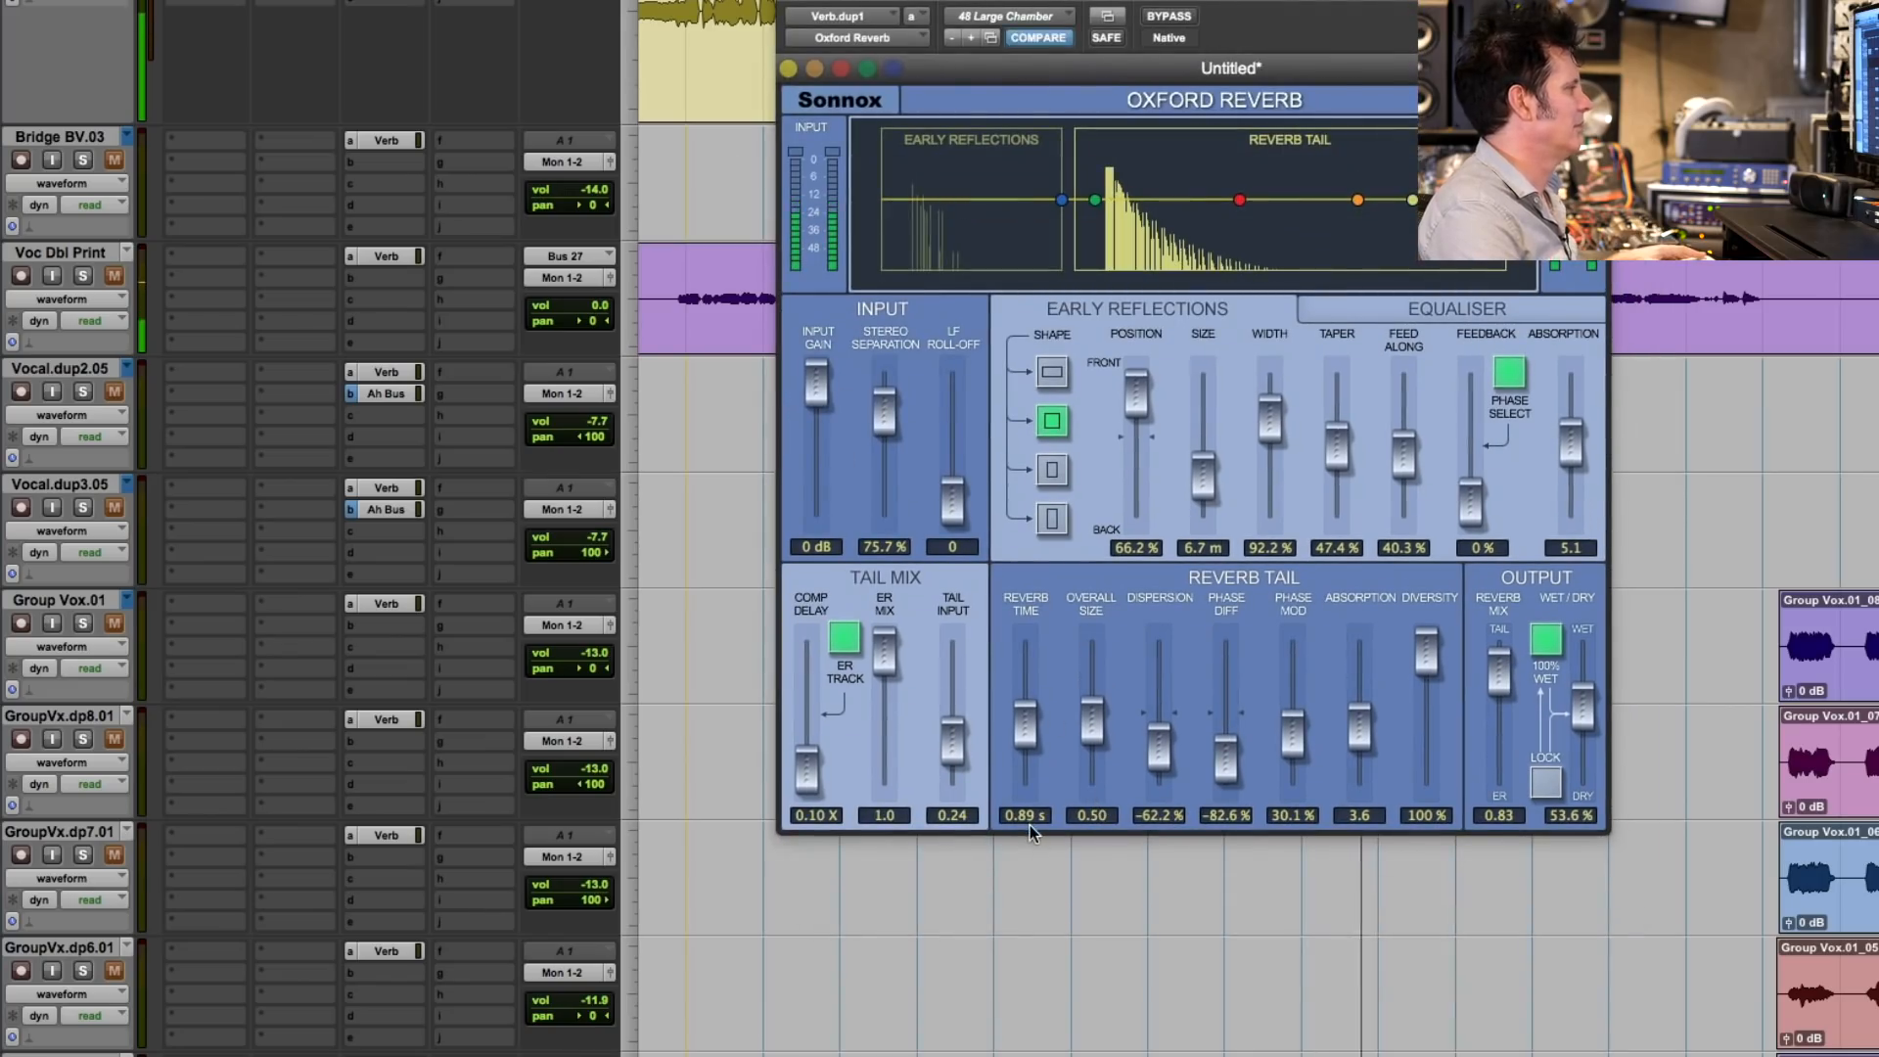
left_click_drag(1094, 721, 1096, 718)
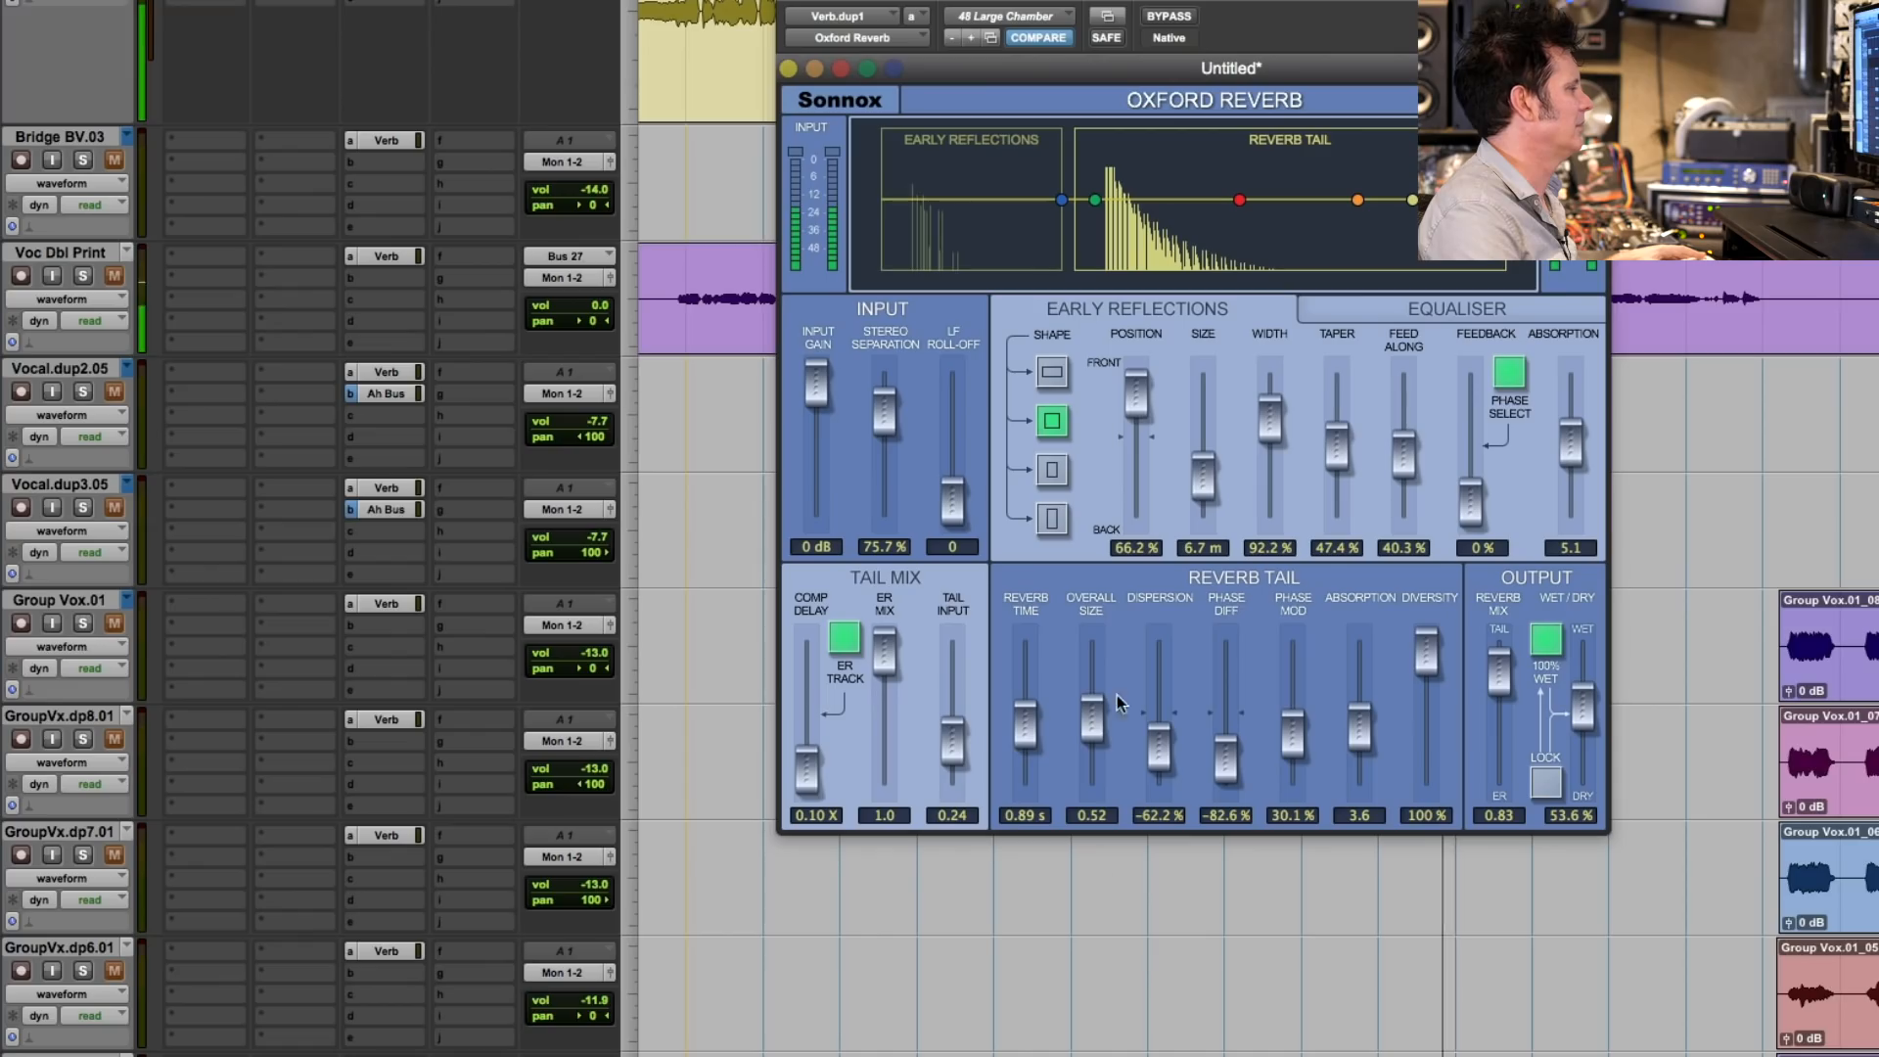
- Check the Verb send of the dup1.13.3 backing vocal and set the dup1.13.2 backing vocal's Verb send to -15.8 dB
scroll(1147, 975, "down", 10)
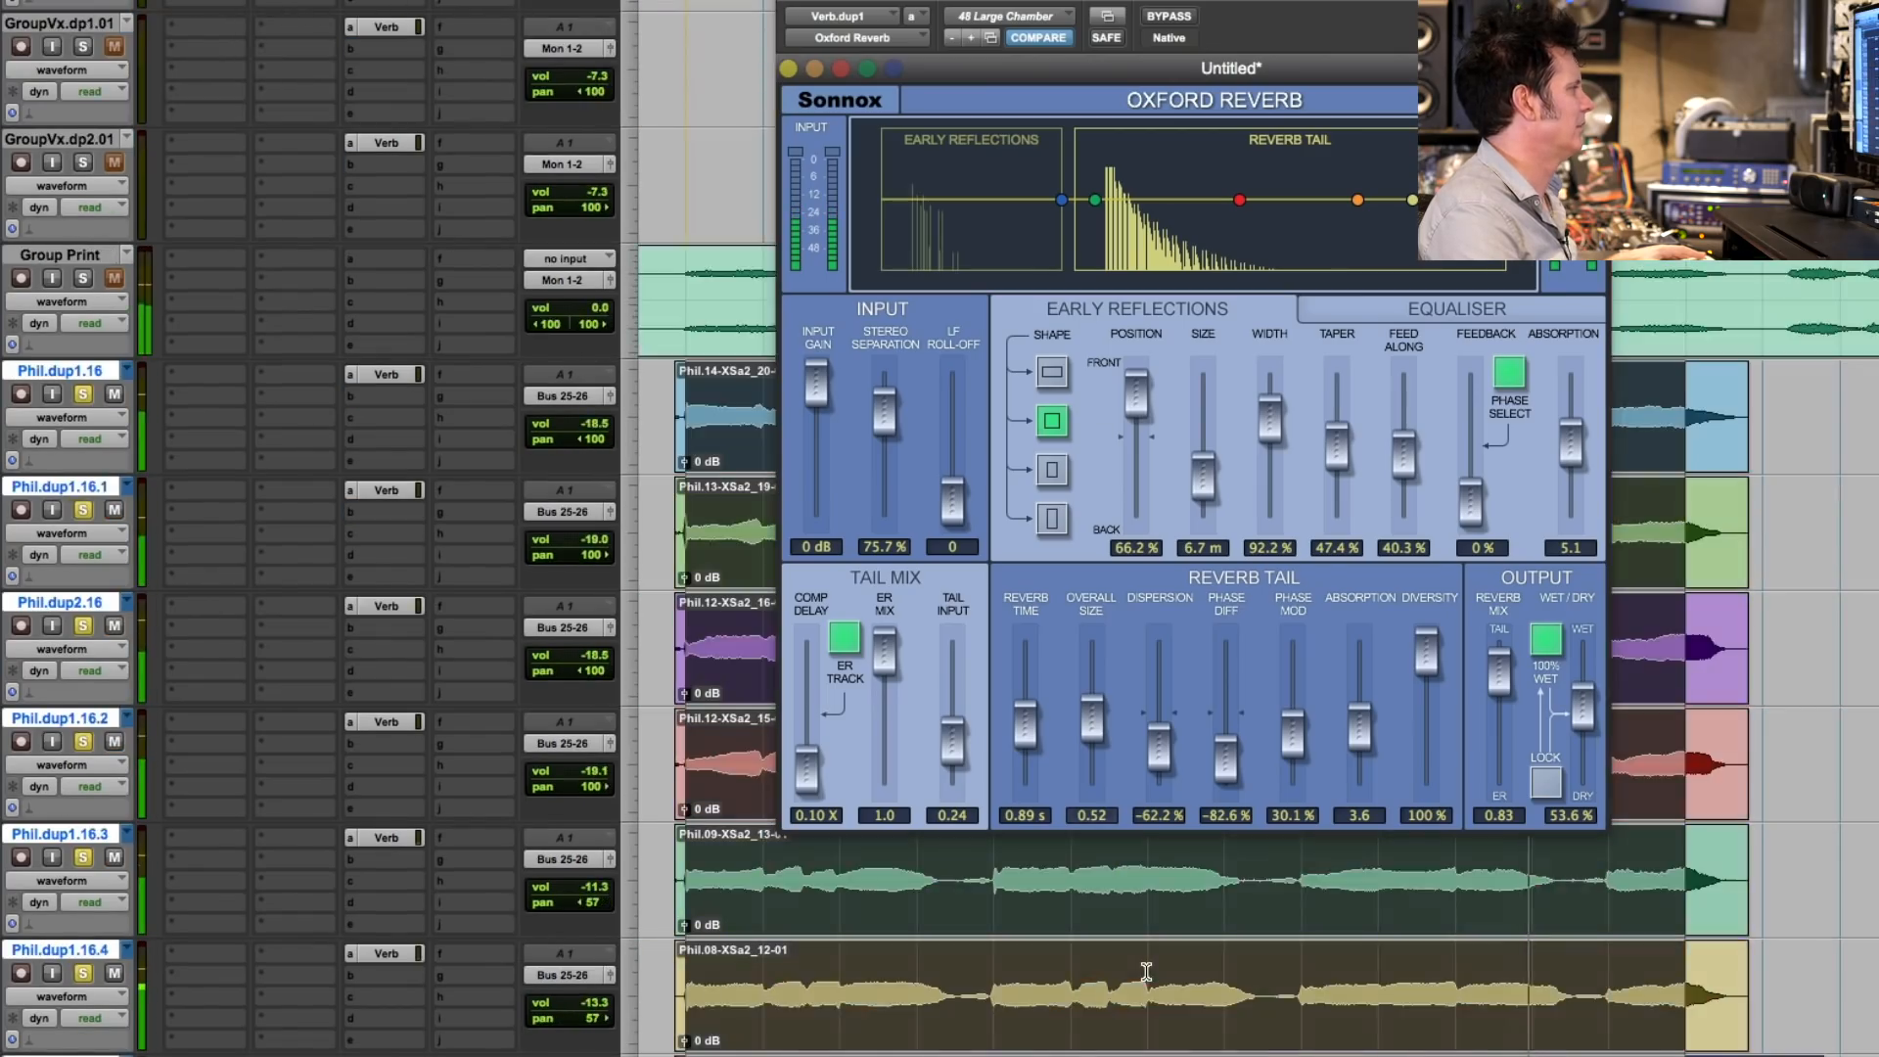
scroll(1147, 971, "down", 3)
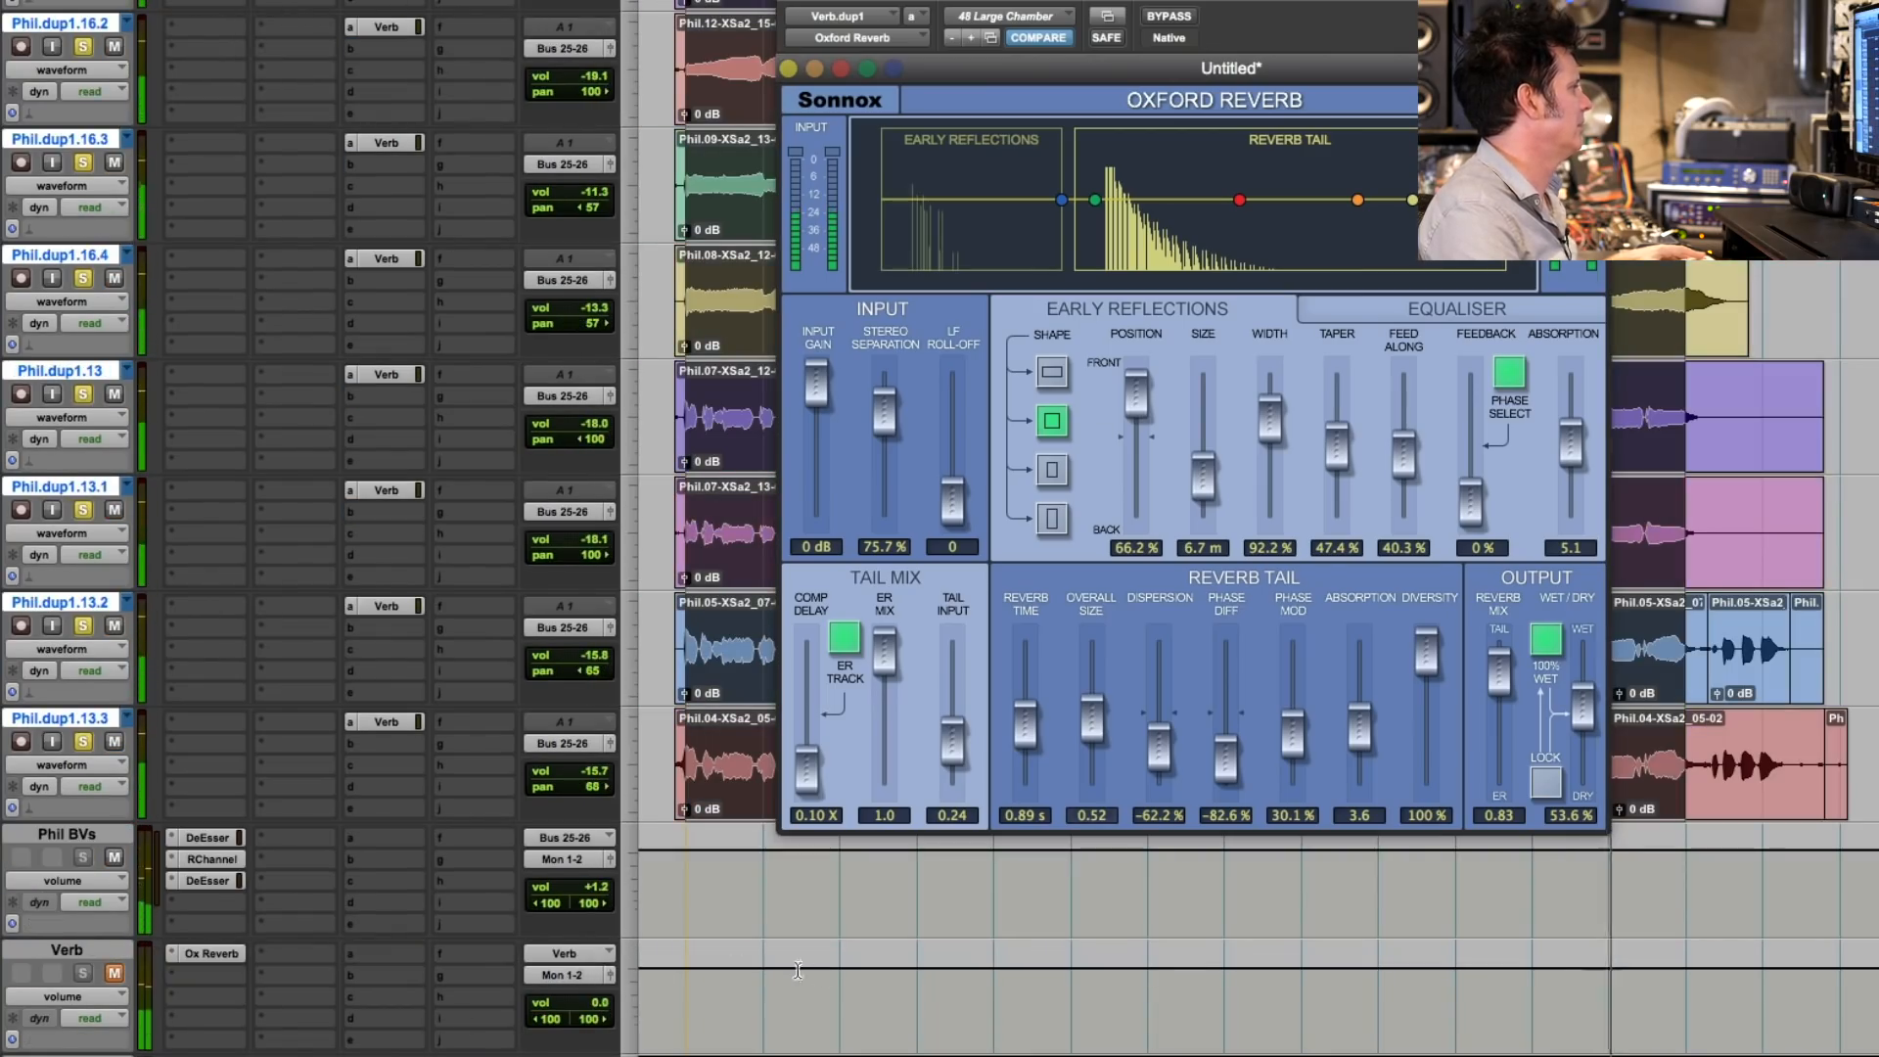
left_click(388, 725)
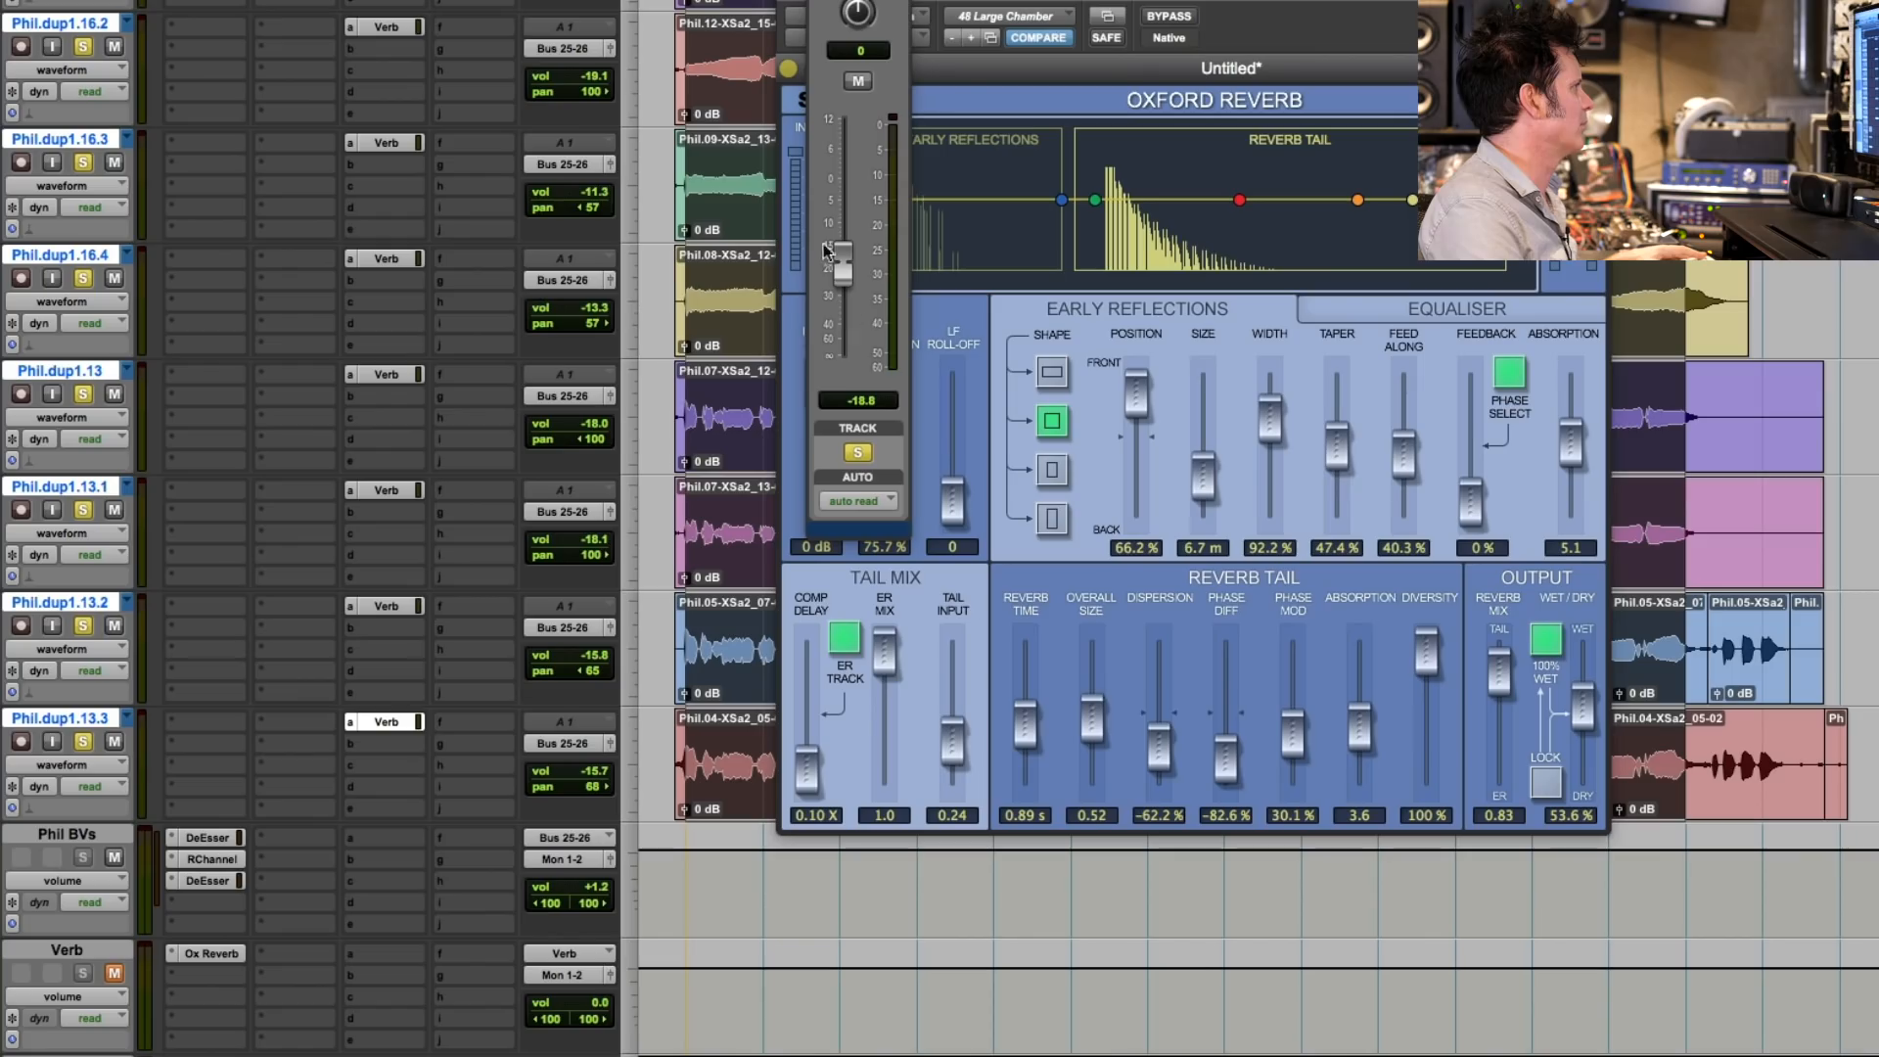
left_click(388, 611)
left_click_drag(850, 263, 848, 253)
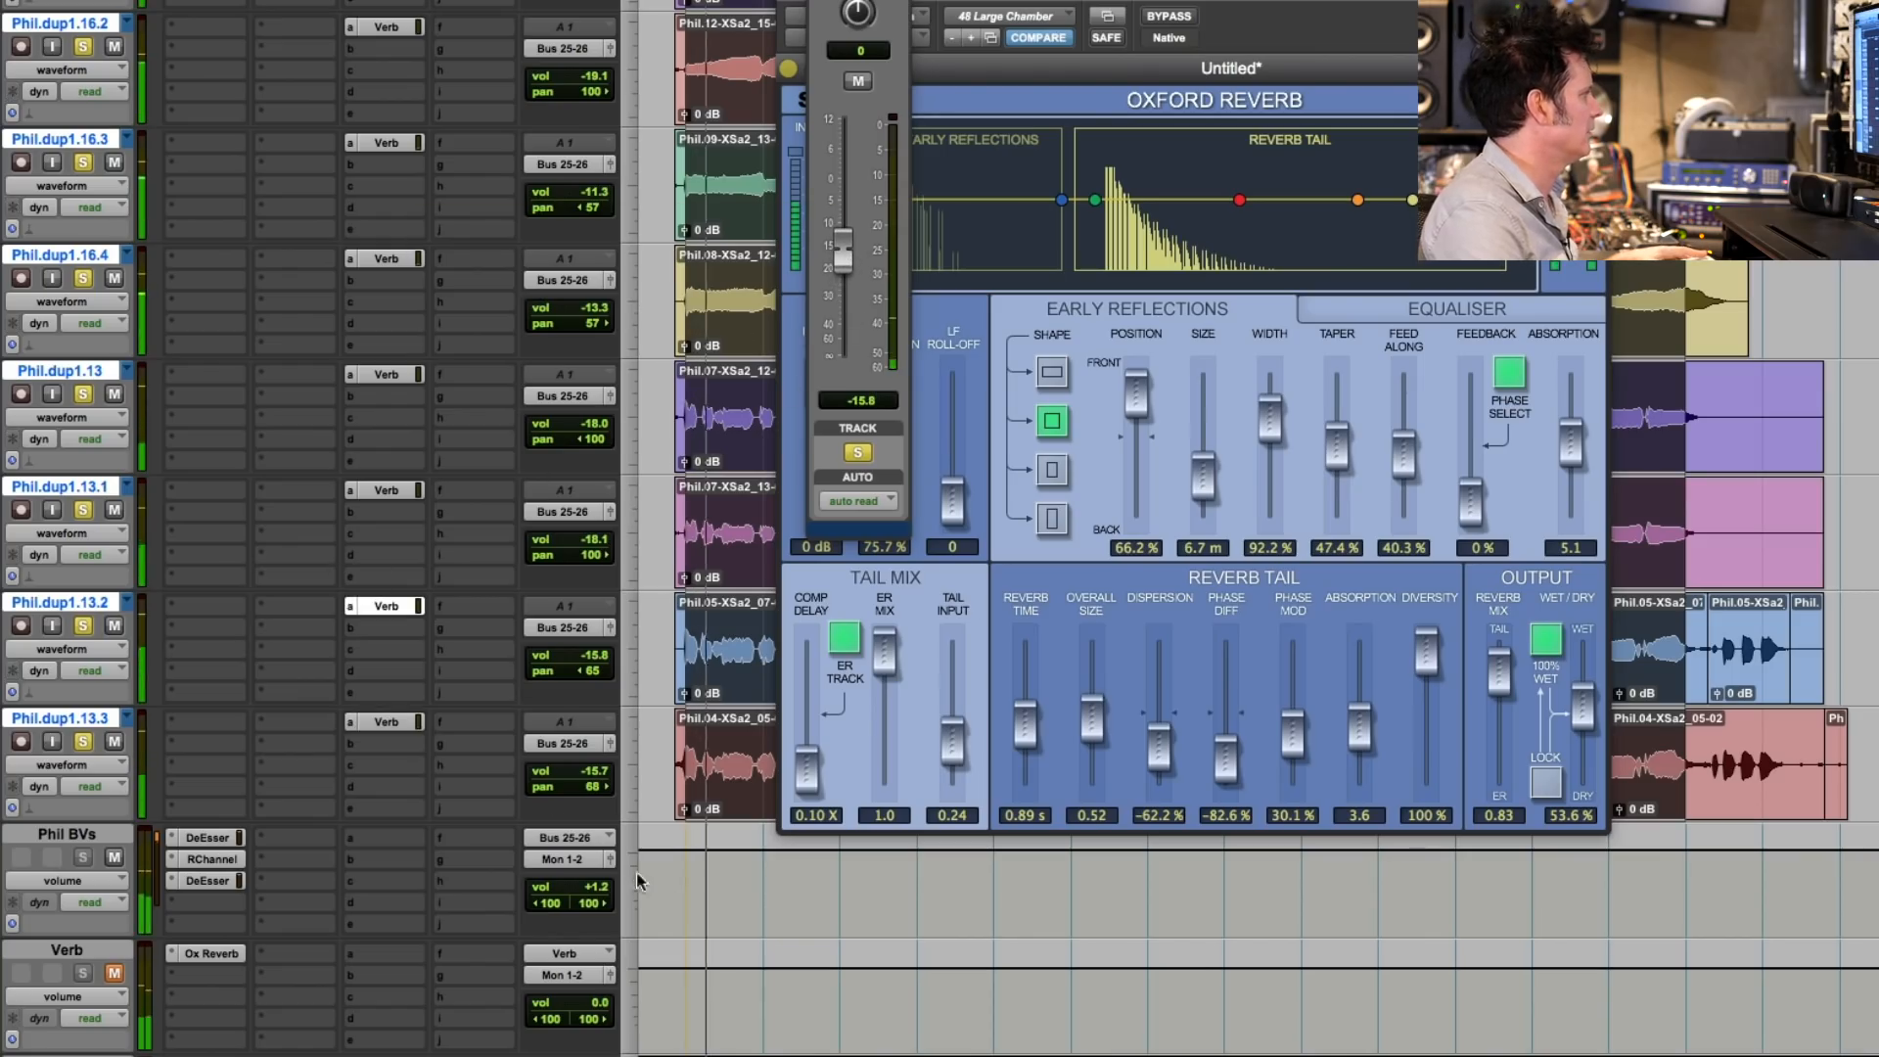
- Lower the Verb.dup1 track volume in stages to +3.6 dB while the backing vocals play
scroll(649, 991, "down", 5)
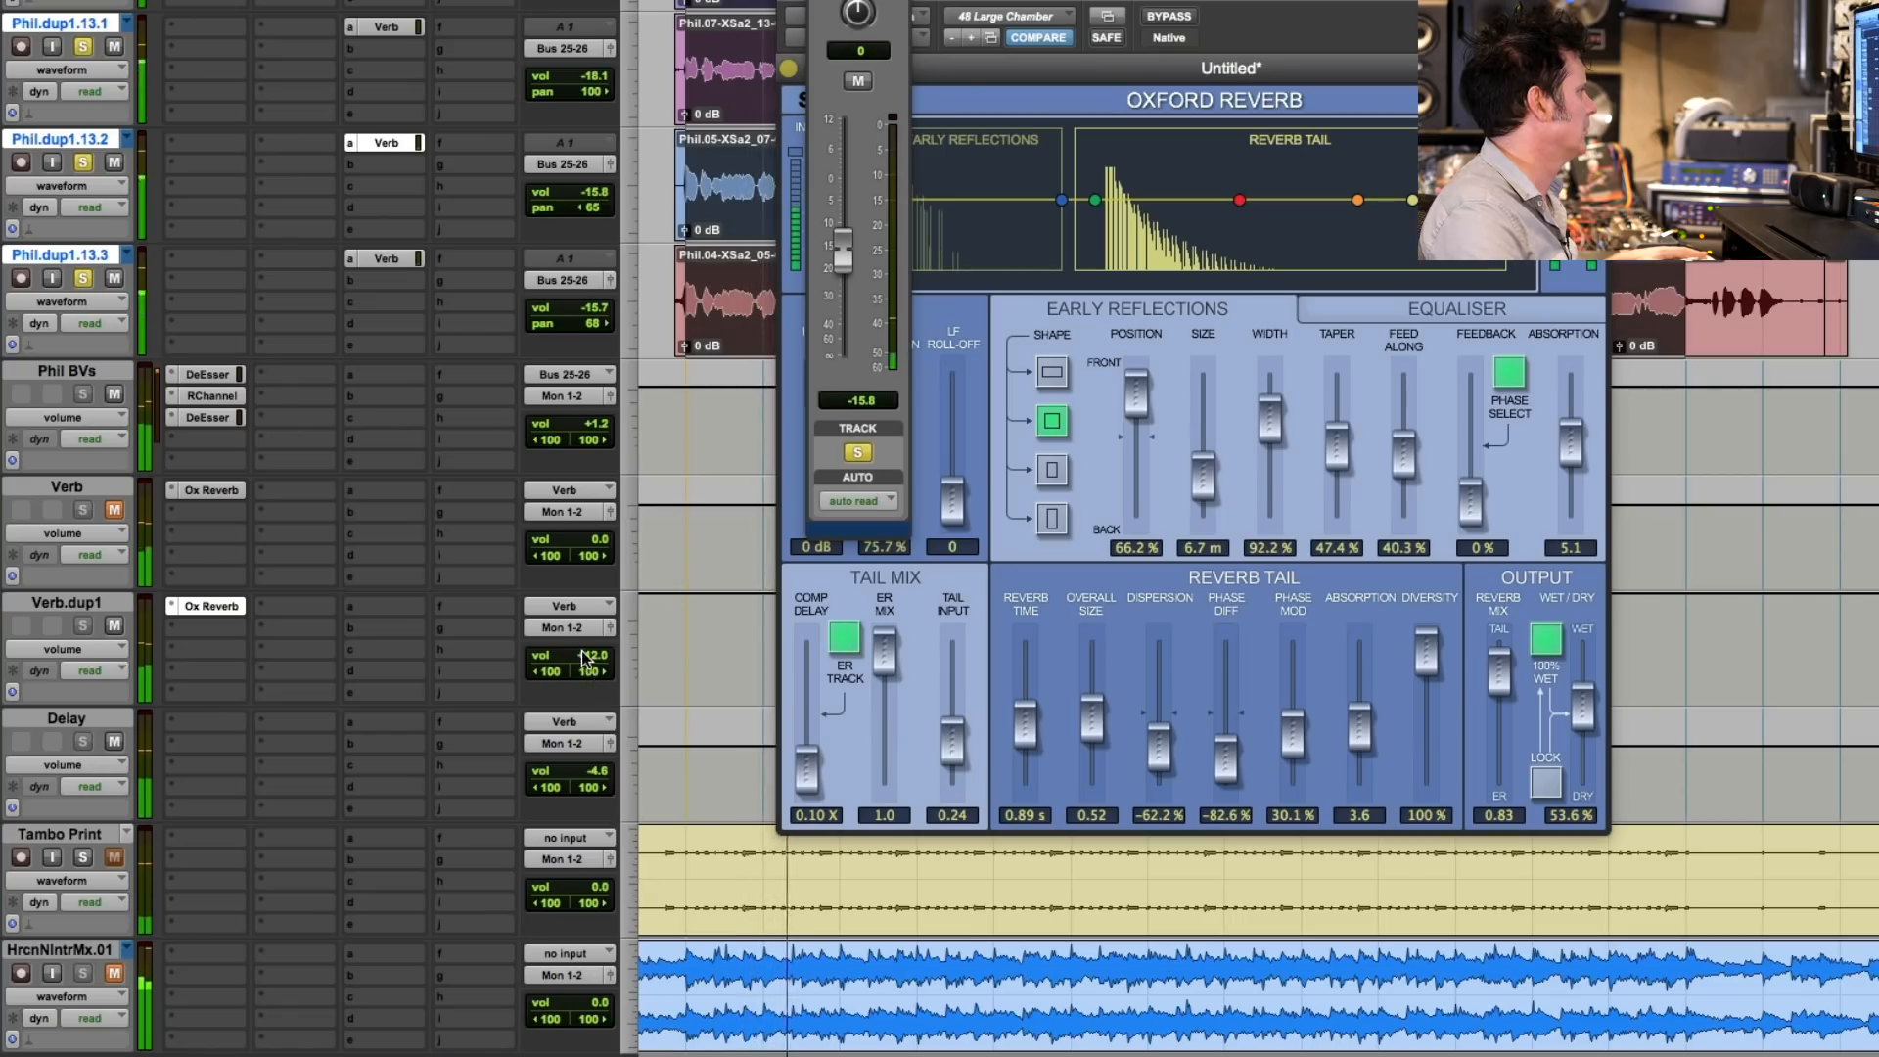
left_click_drag(581, 655, 583, 666)
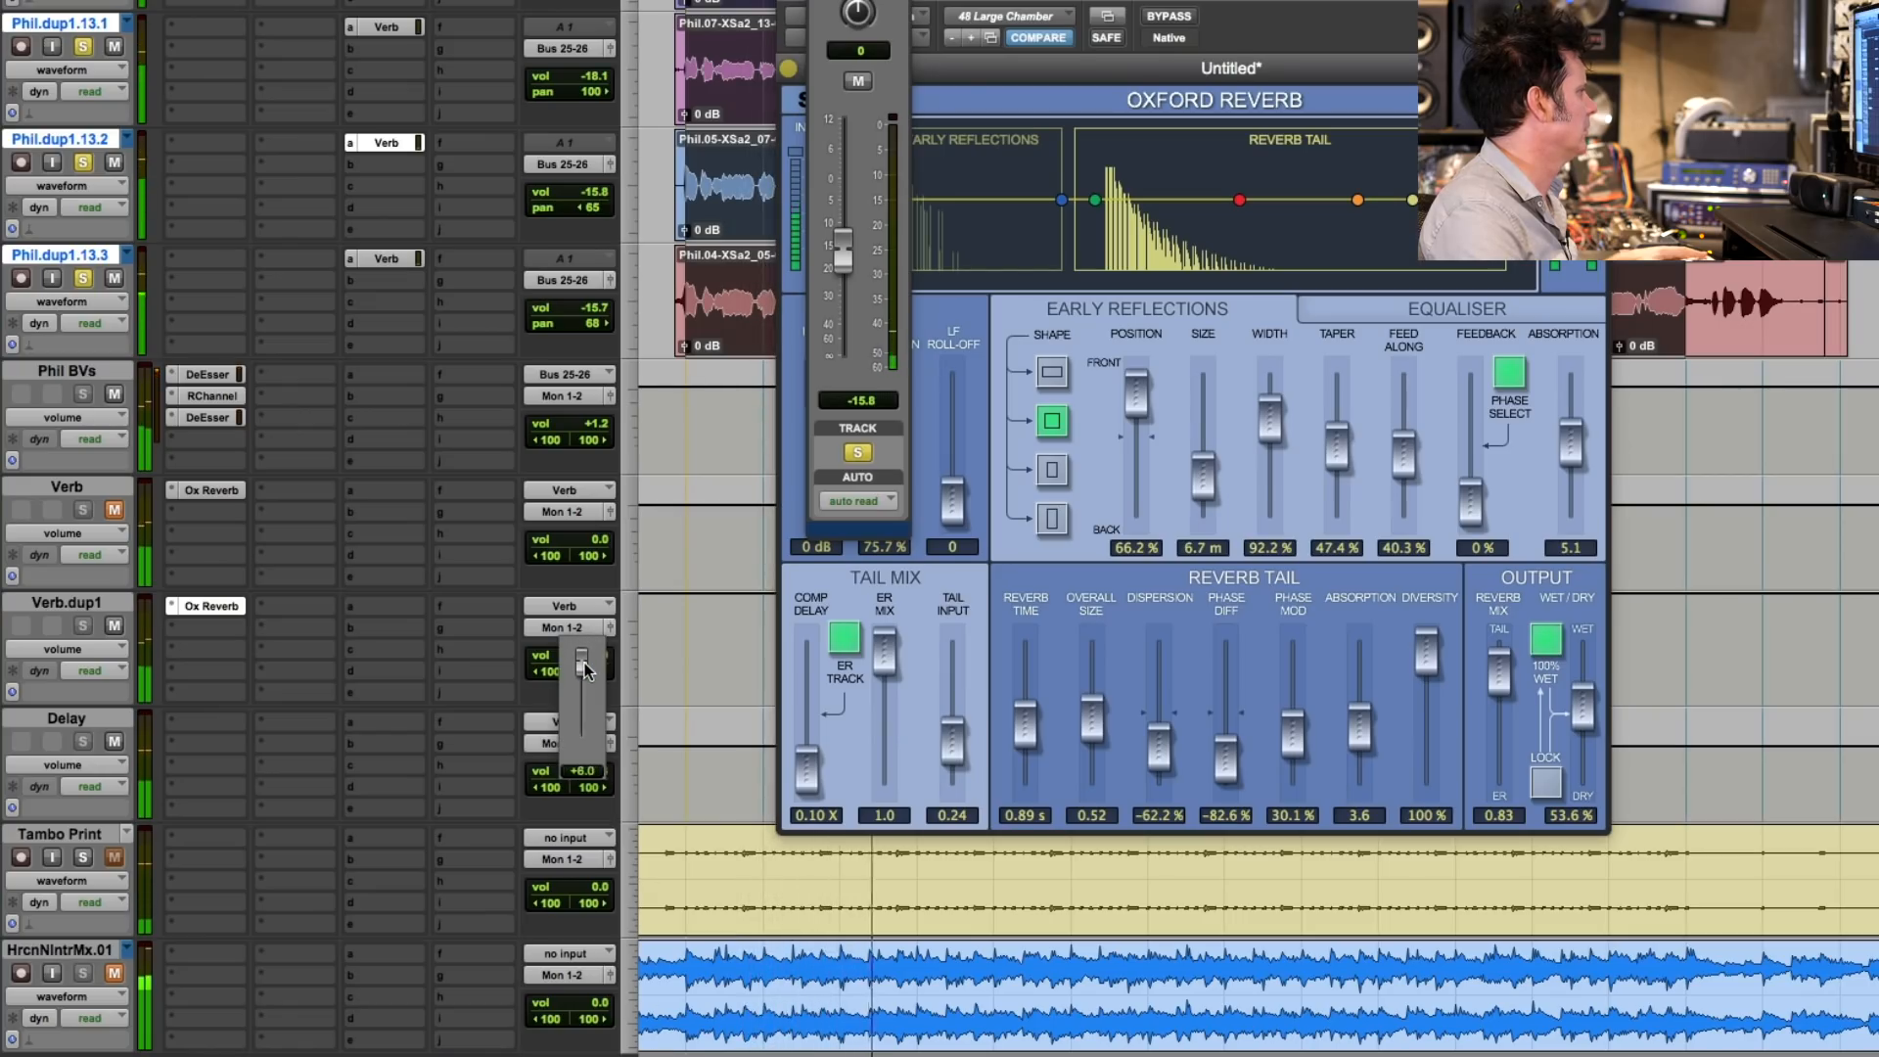
left_click_drag(585, 670, 586, 669)
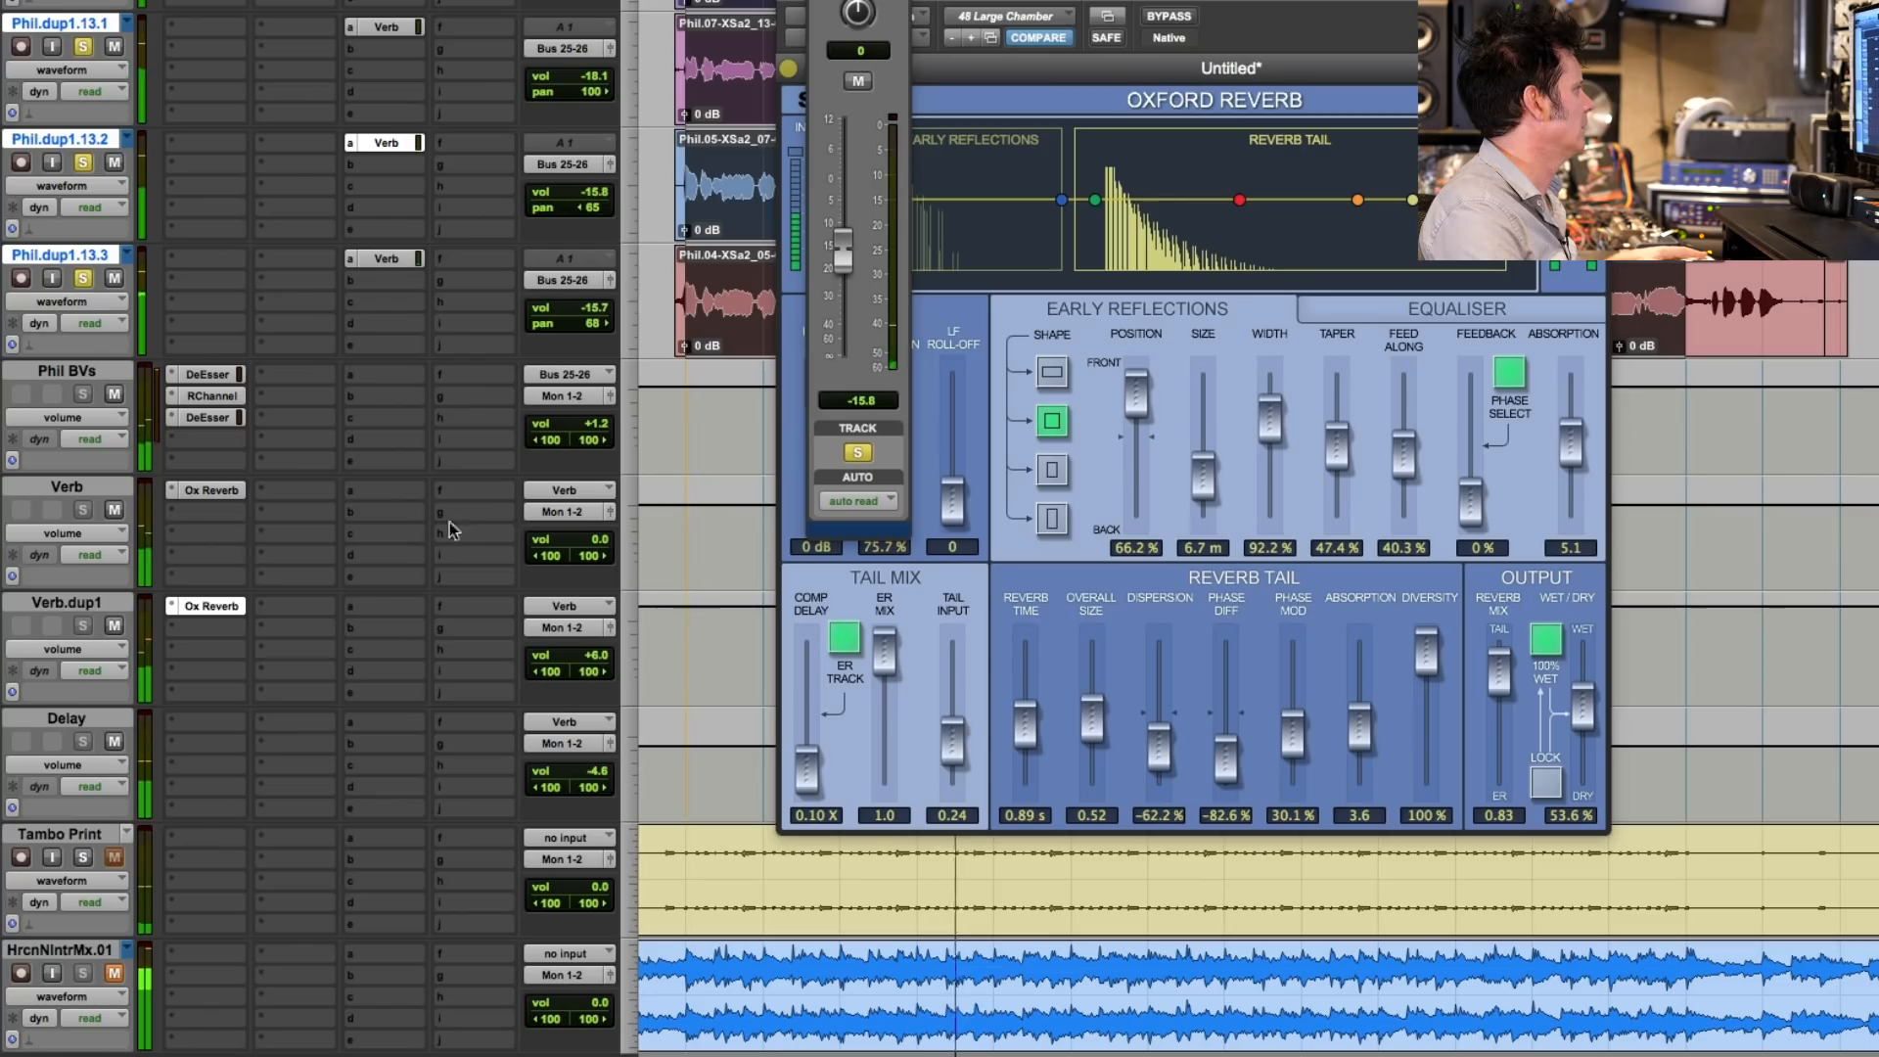
left_click_drag(585, 647, 585, 669)
- Raise the grouped dup1.13 backing vocals, bringing dup1.13.3 to -11.8 dB, and close the send and Oxford Reverb windows
left_click_drag(584, 314, 584, 309)
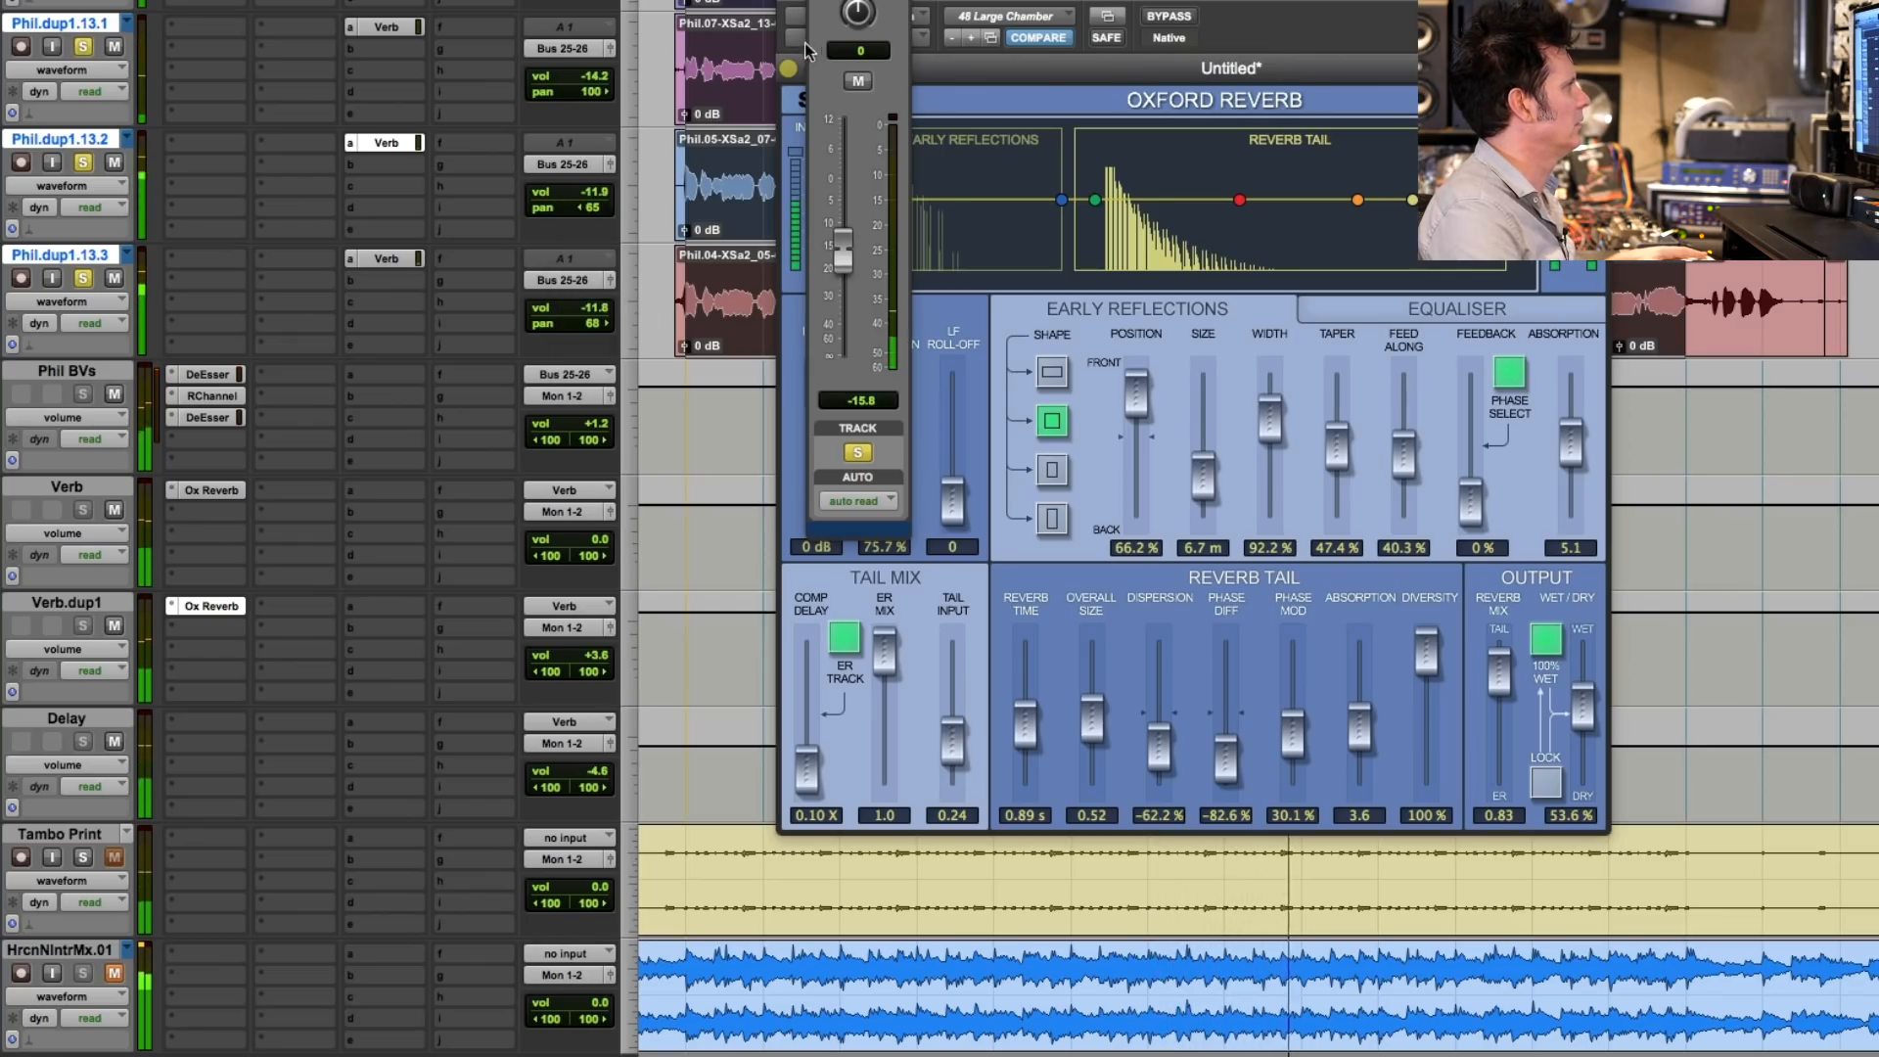
left_click(789, 2)
left_click(815, 2)
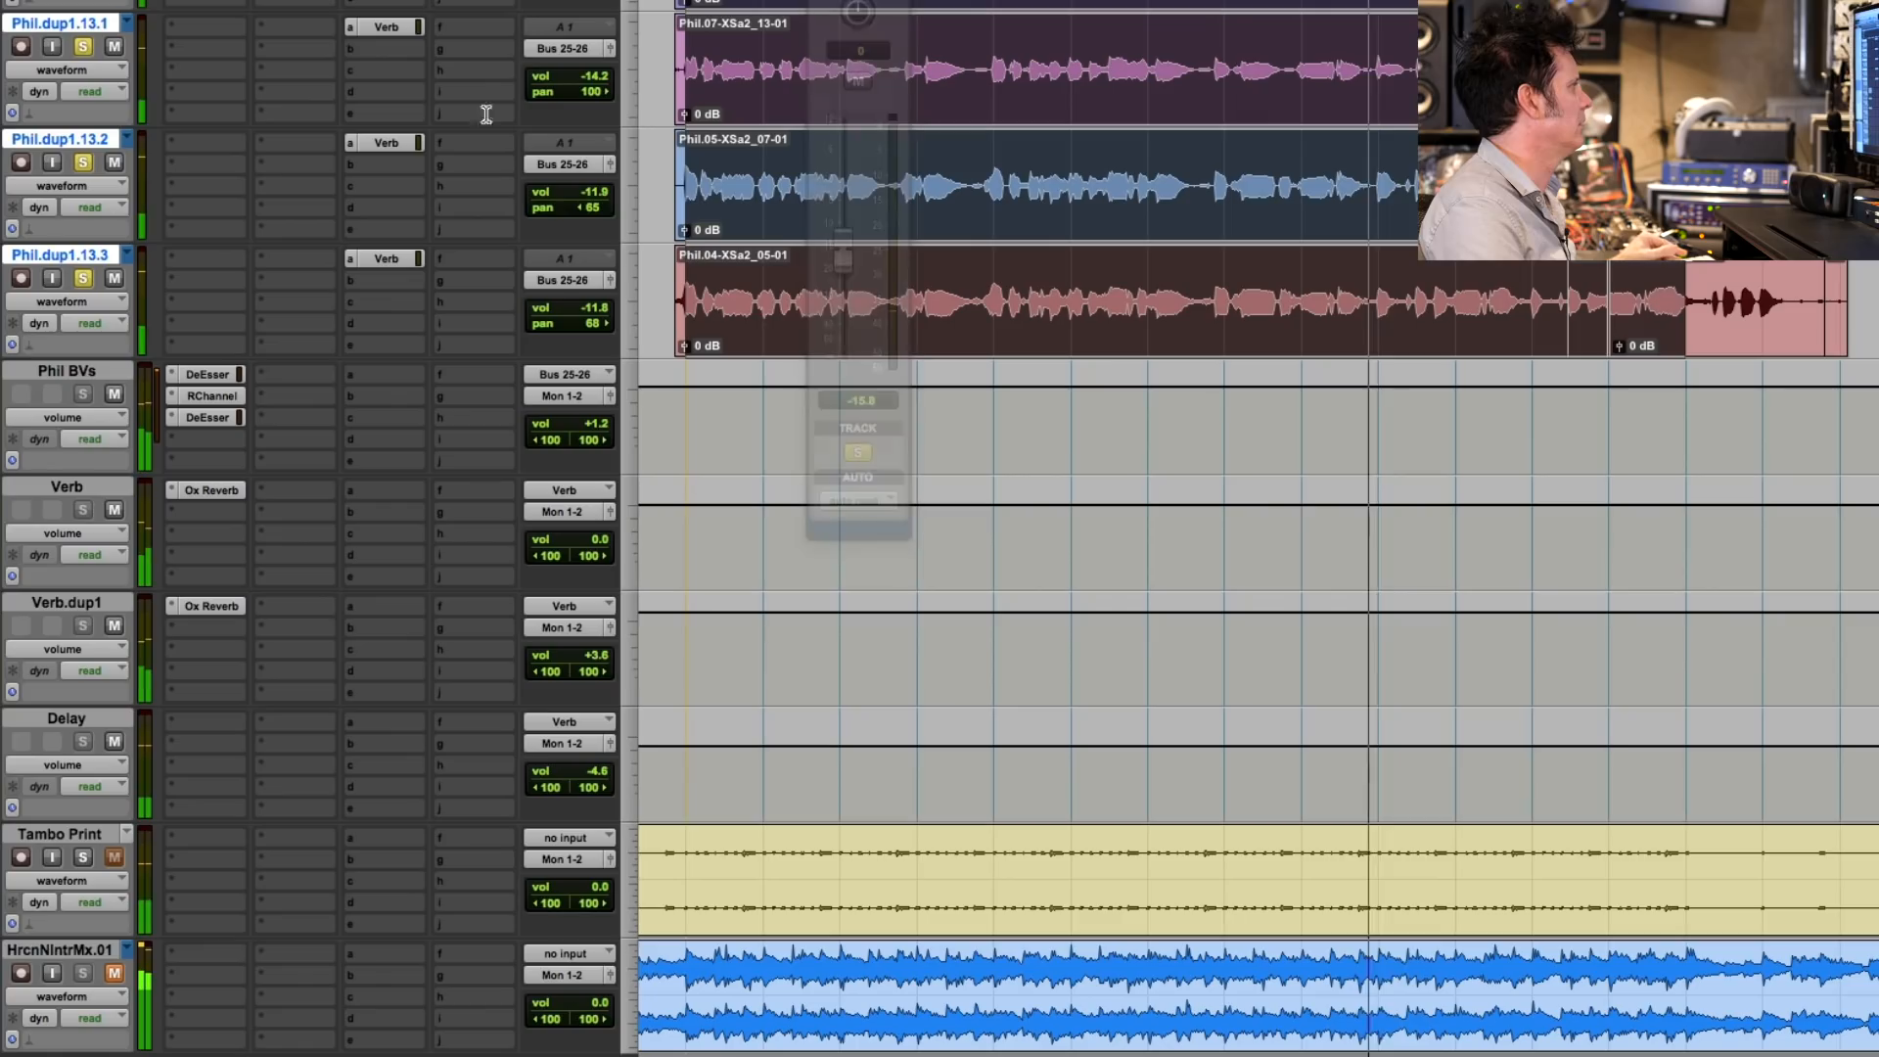
- Unsolo the backing vocals and zoom the timeline out to listen to them within the full mix
left_click(83, 278)
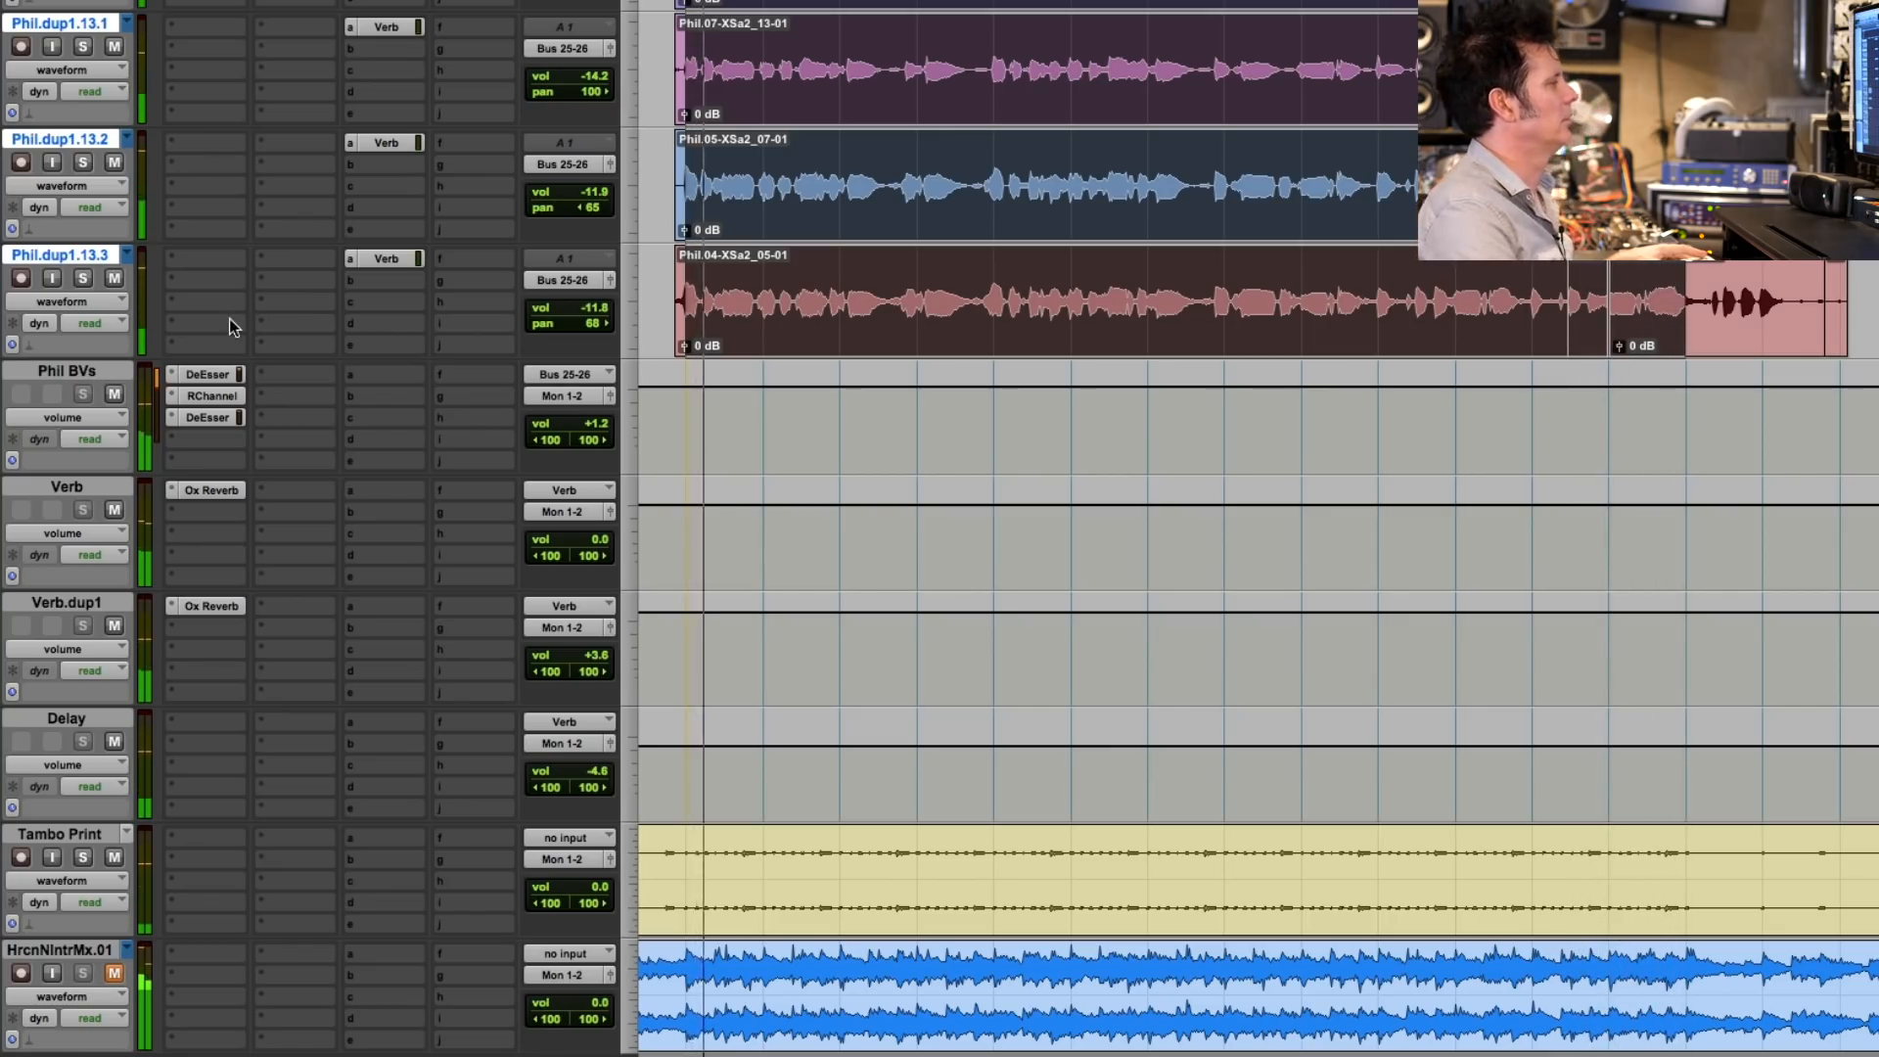
key("r")
key("r")
key("r")
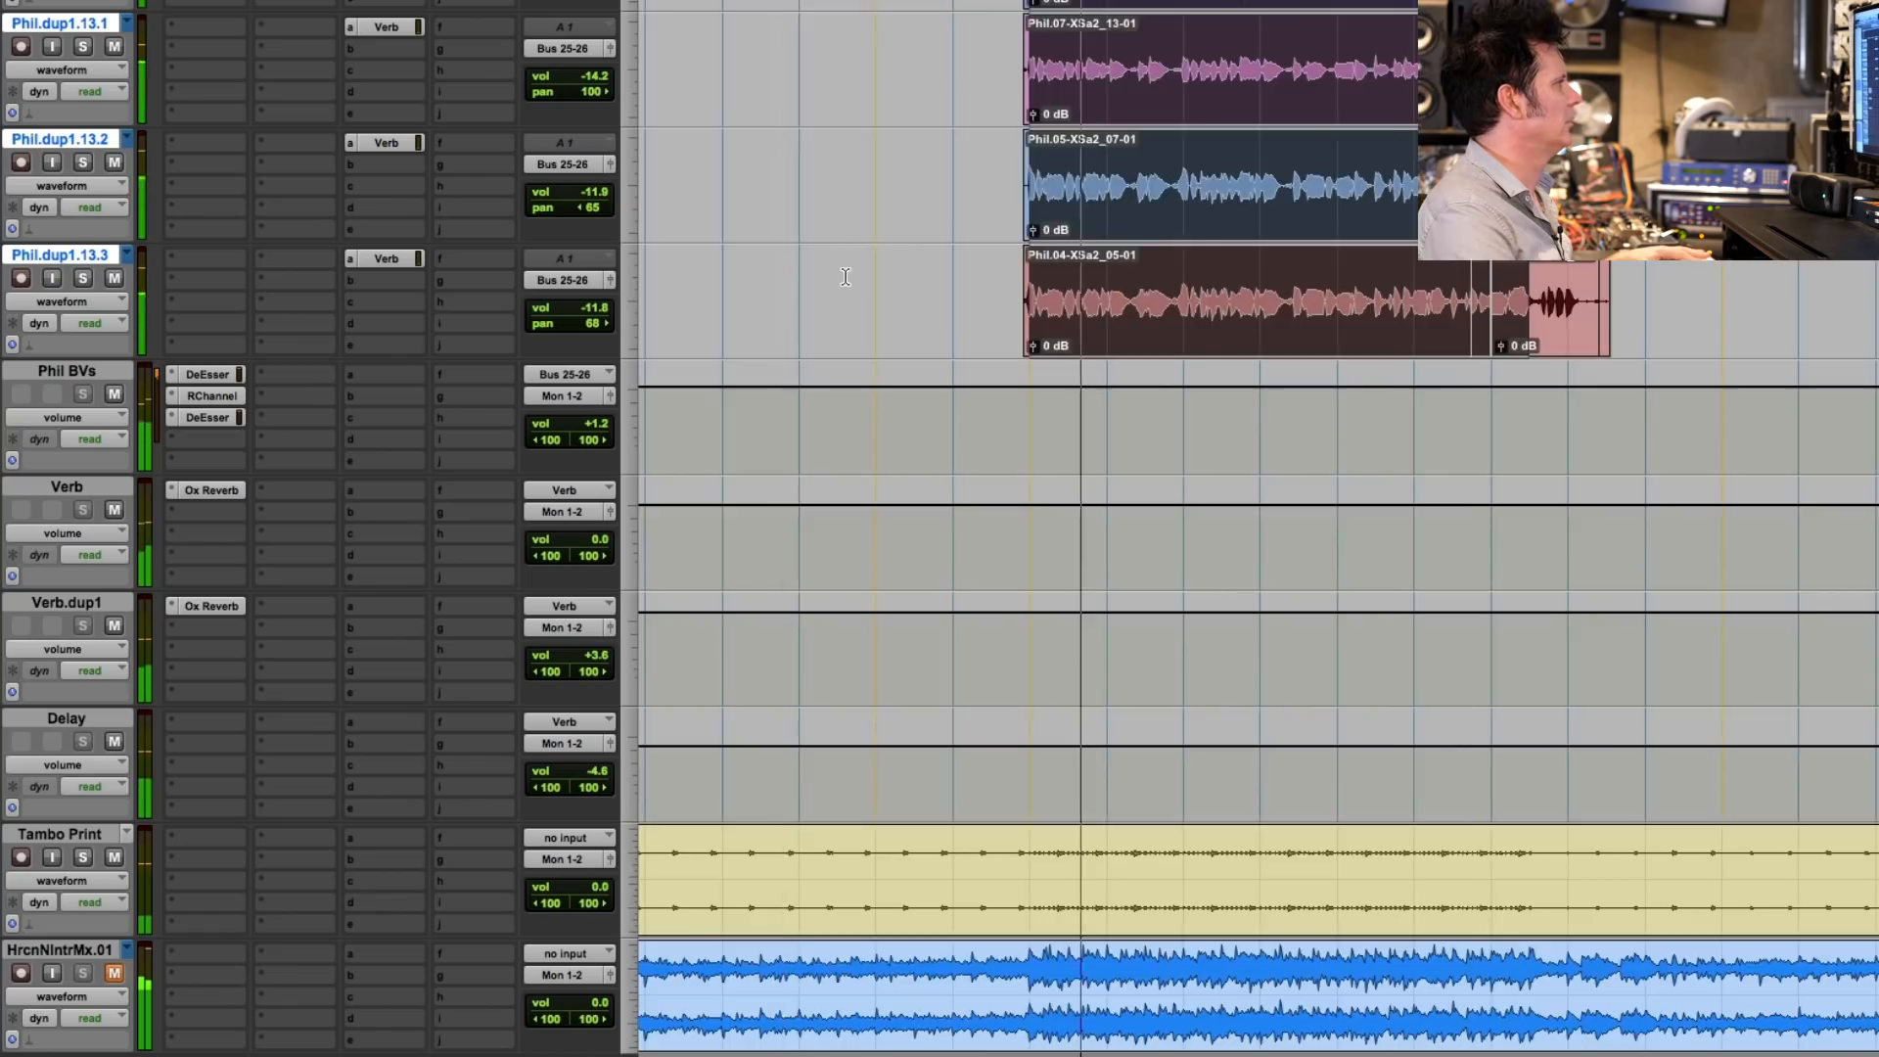
key("t")
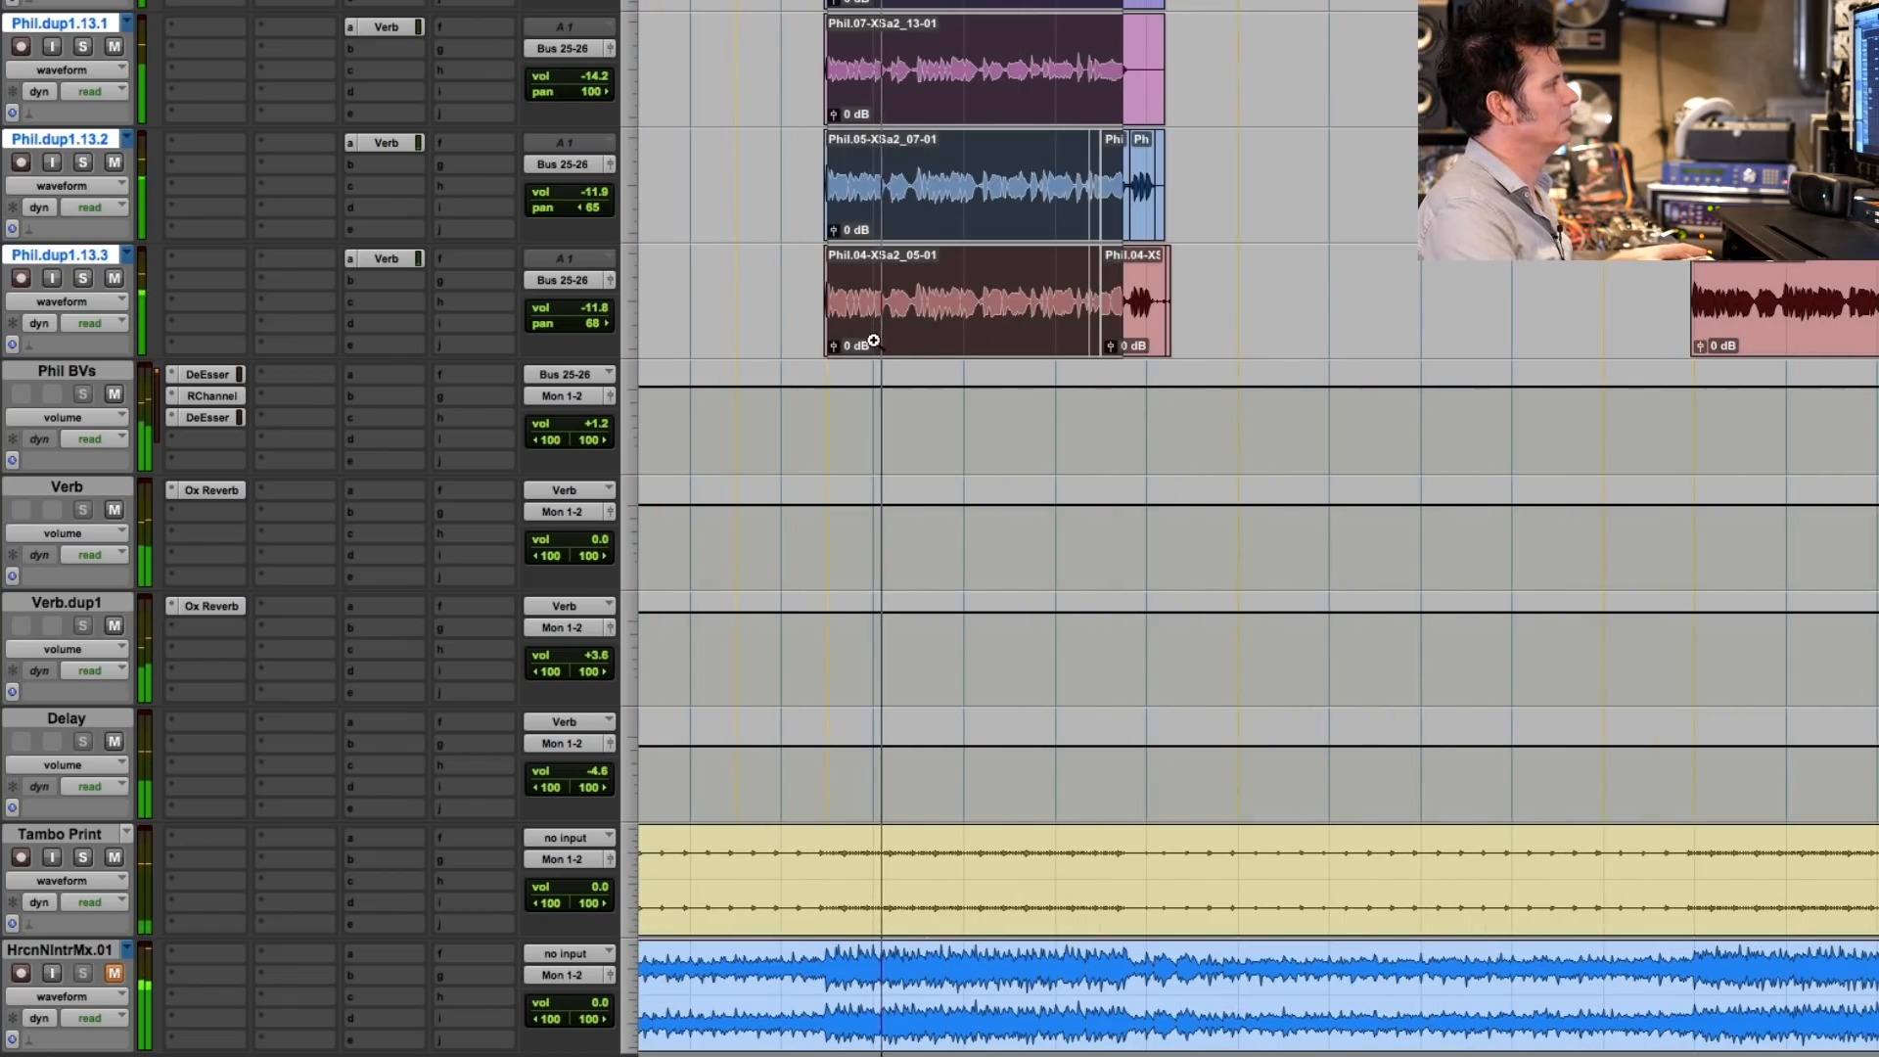
scroll(874, 341, "up", 3)
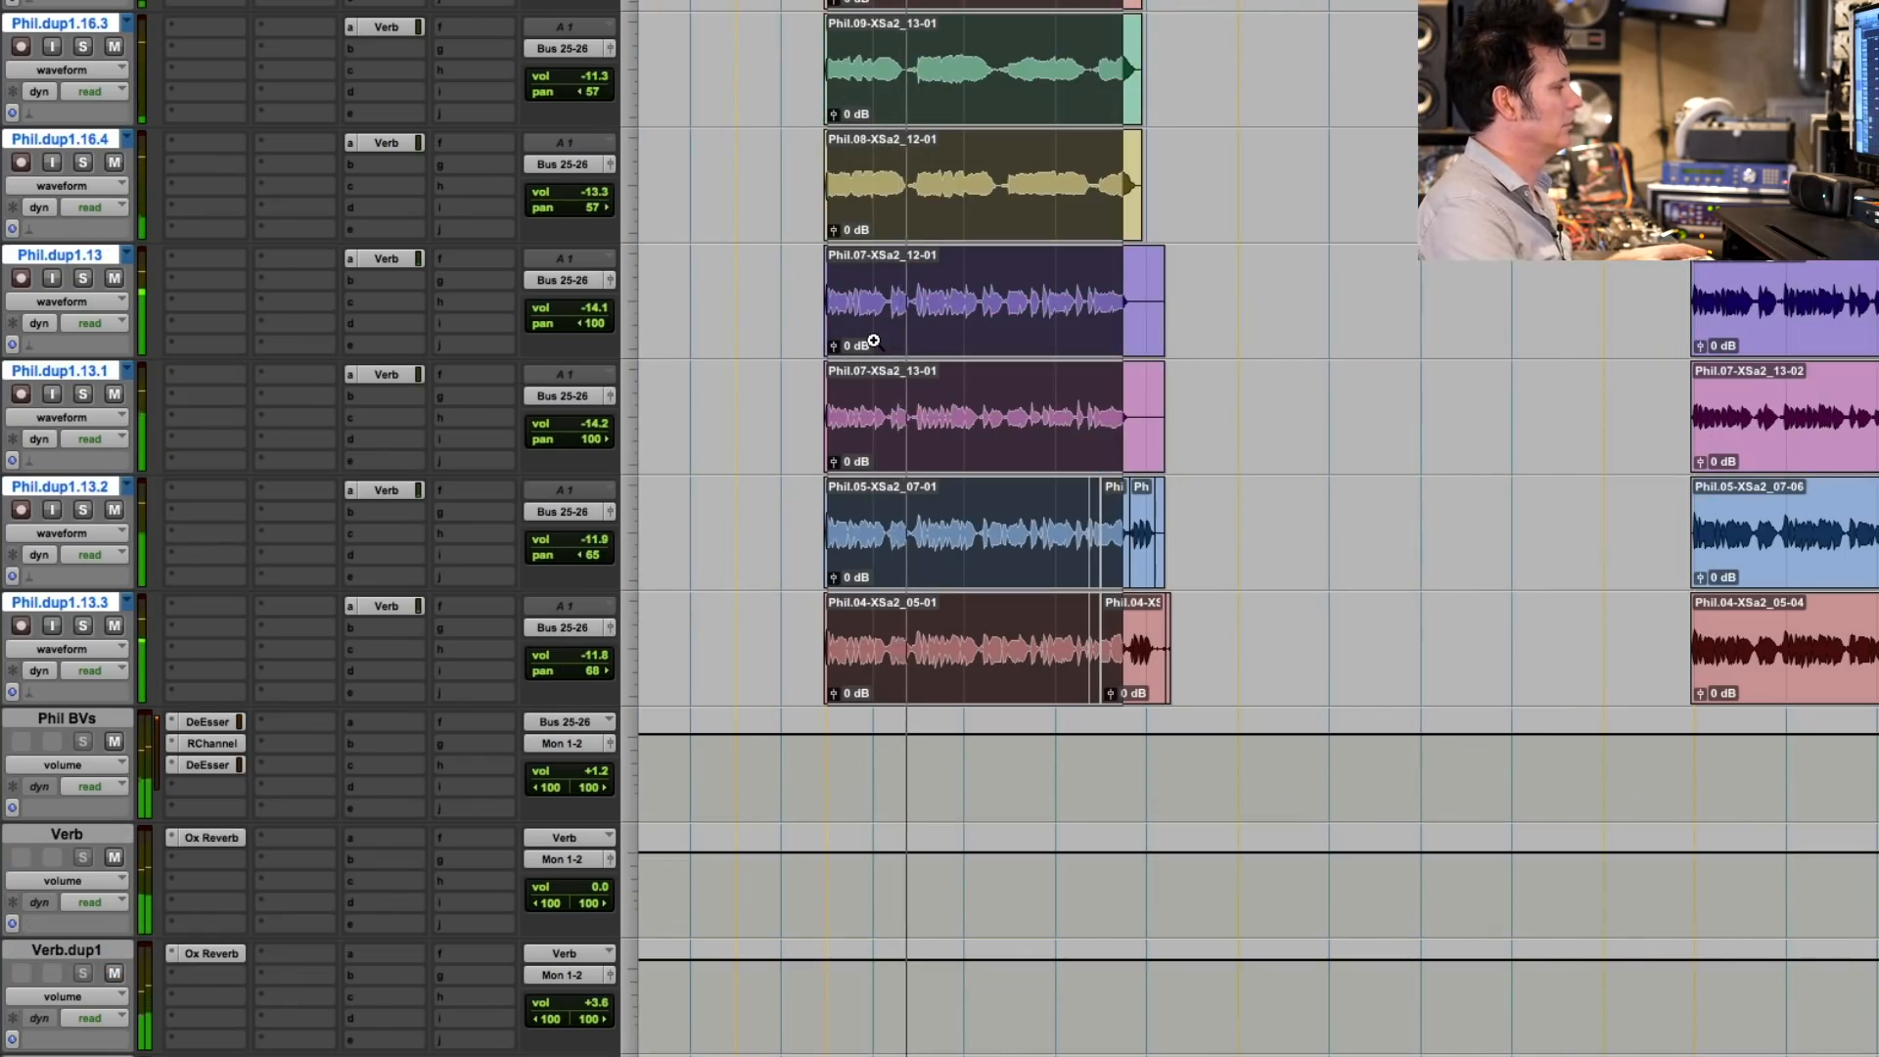
scroll(874, 341, "down", 3)
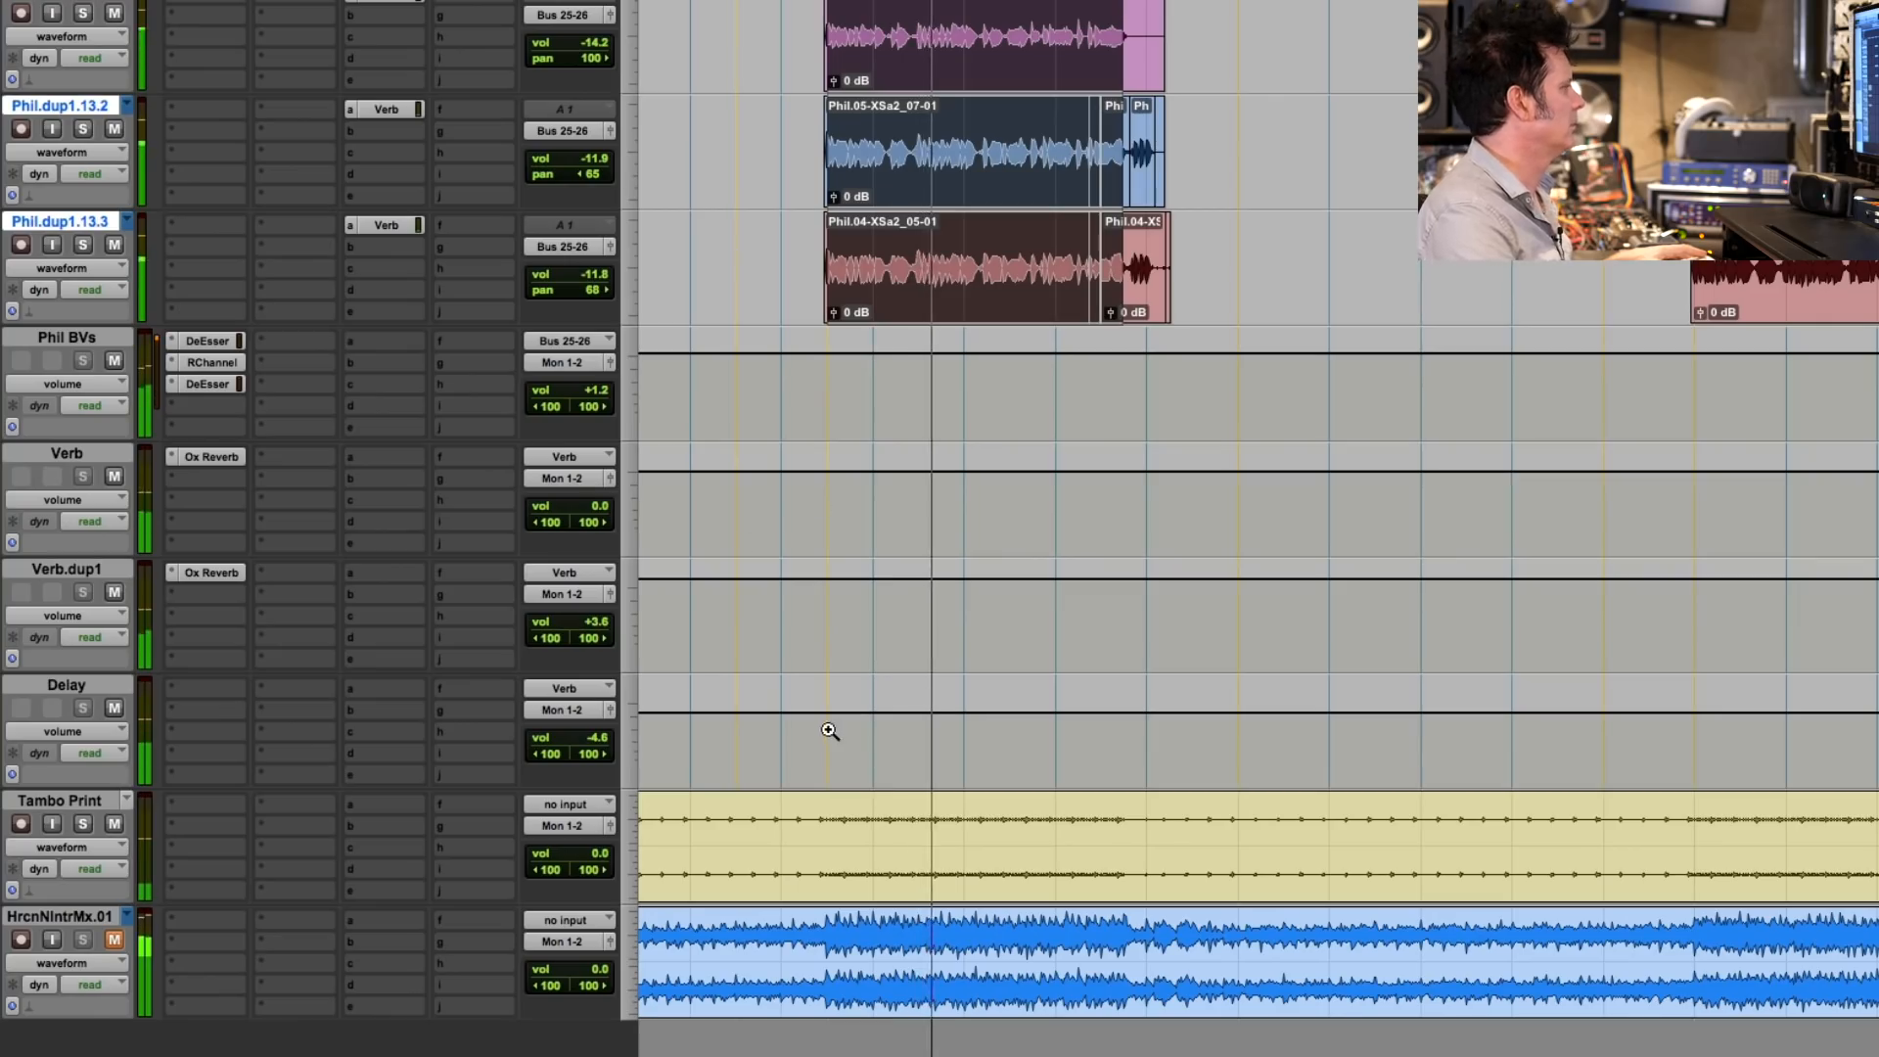
- Compare the HrcnNIntrMx.01 mix soloed and unmuted against the current mix, restore its mute, and play the current mix again
left_click(84, 939)
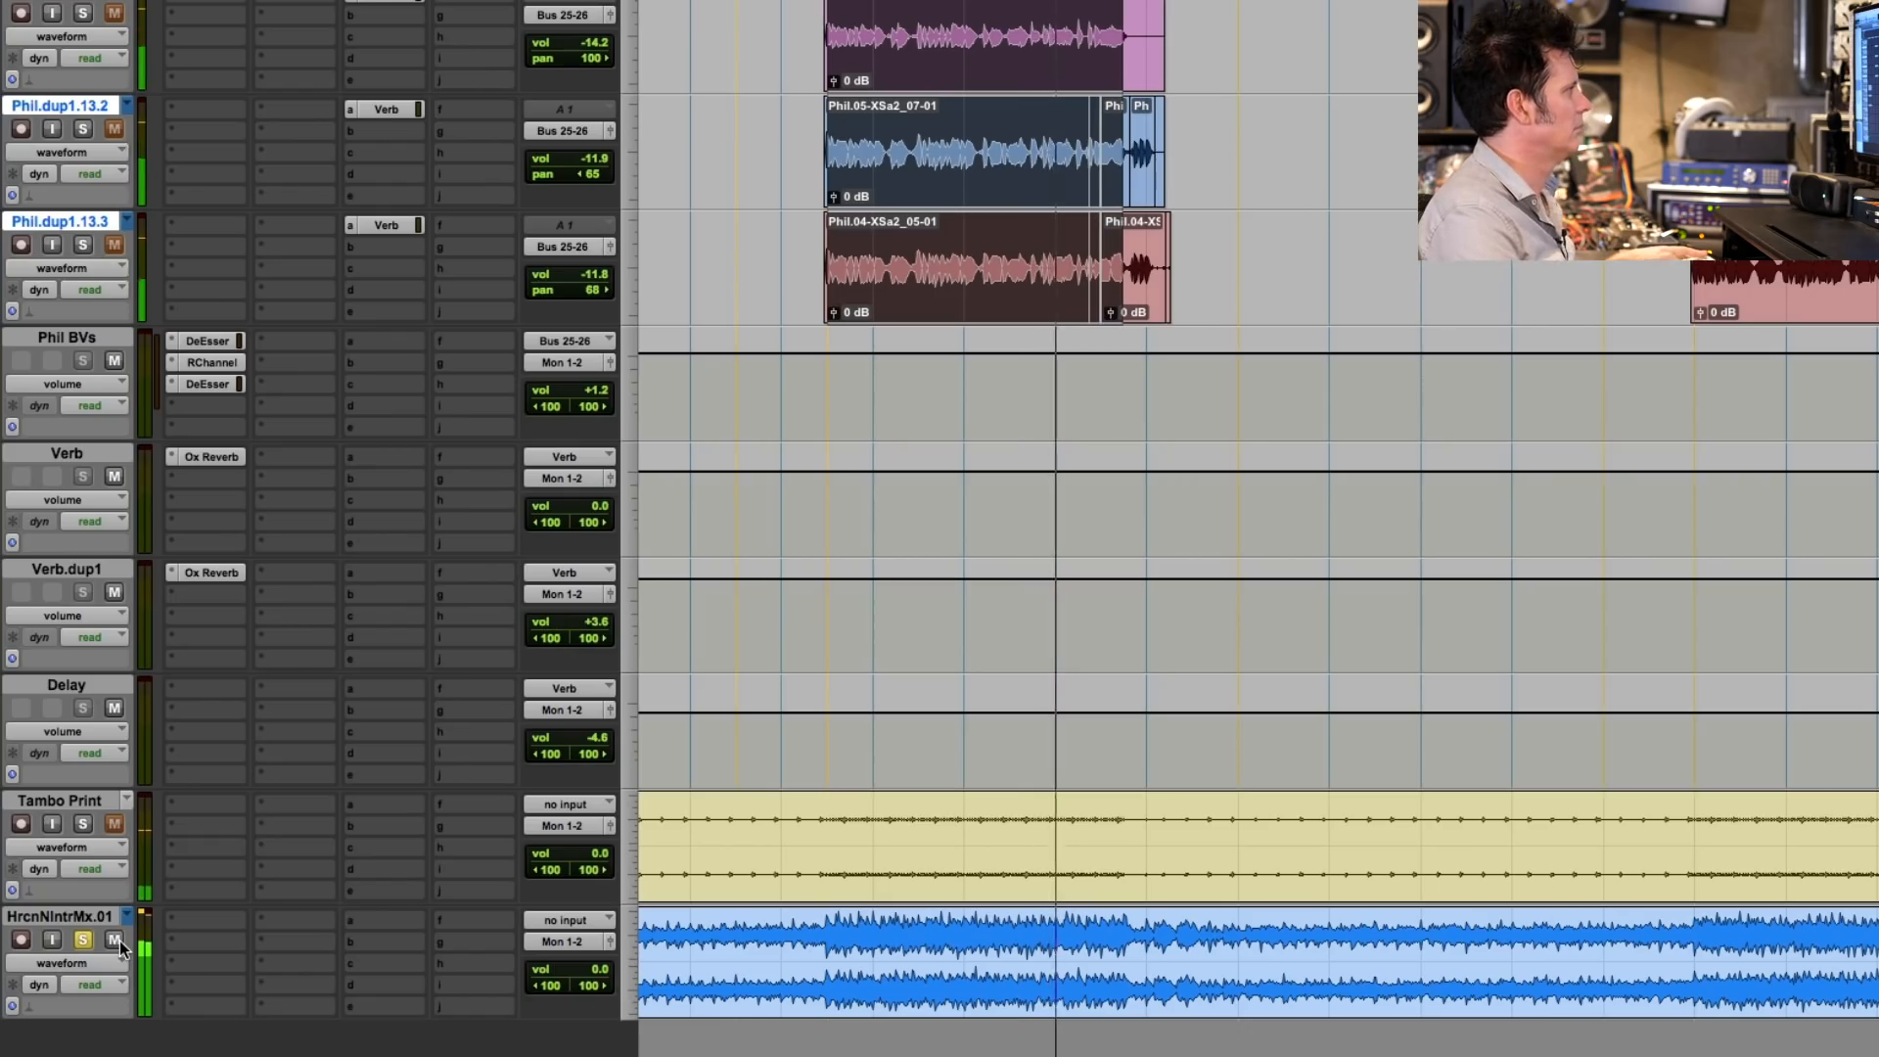
left_click(115, 941)
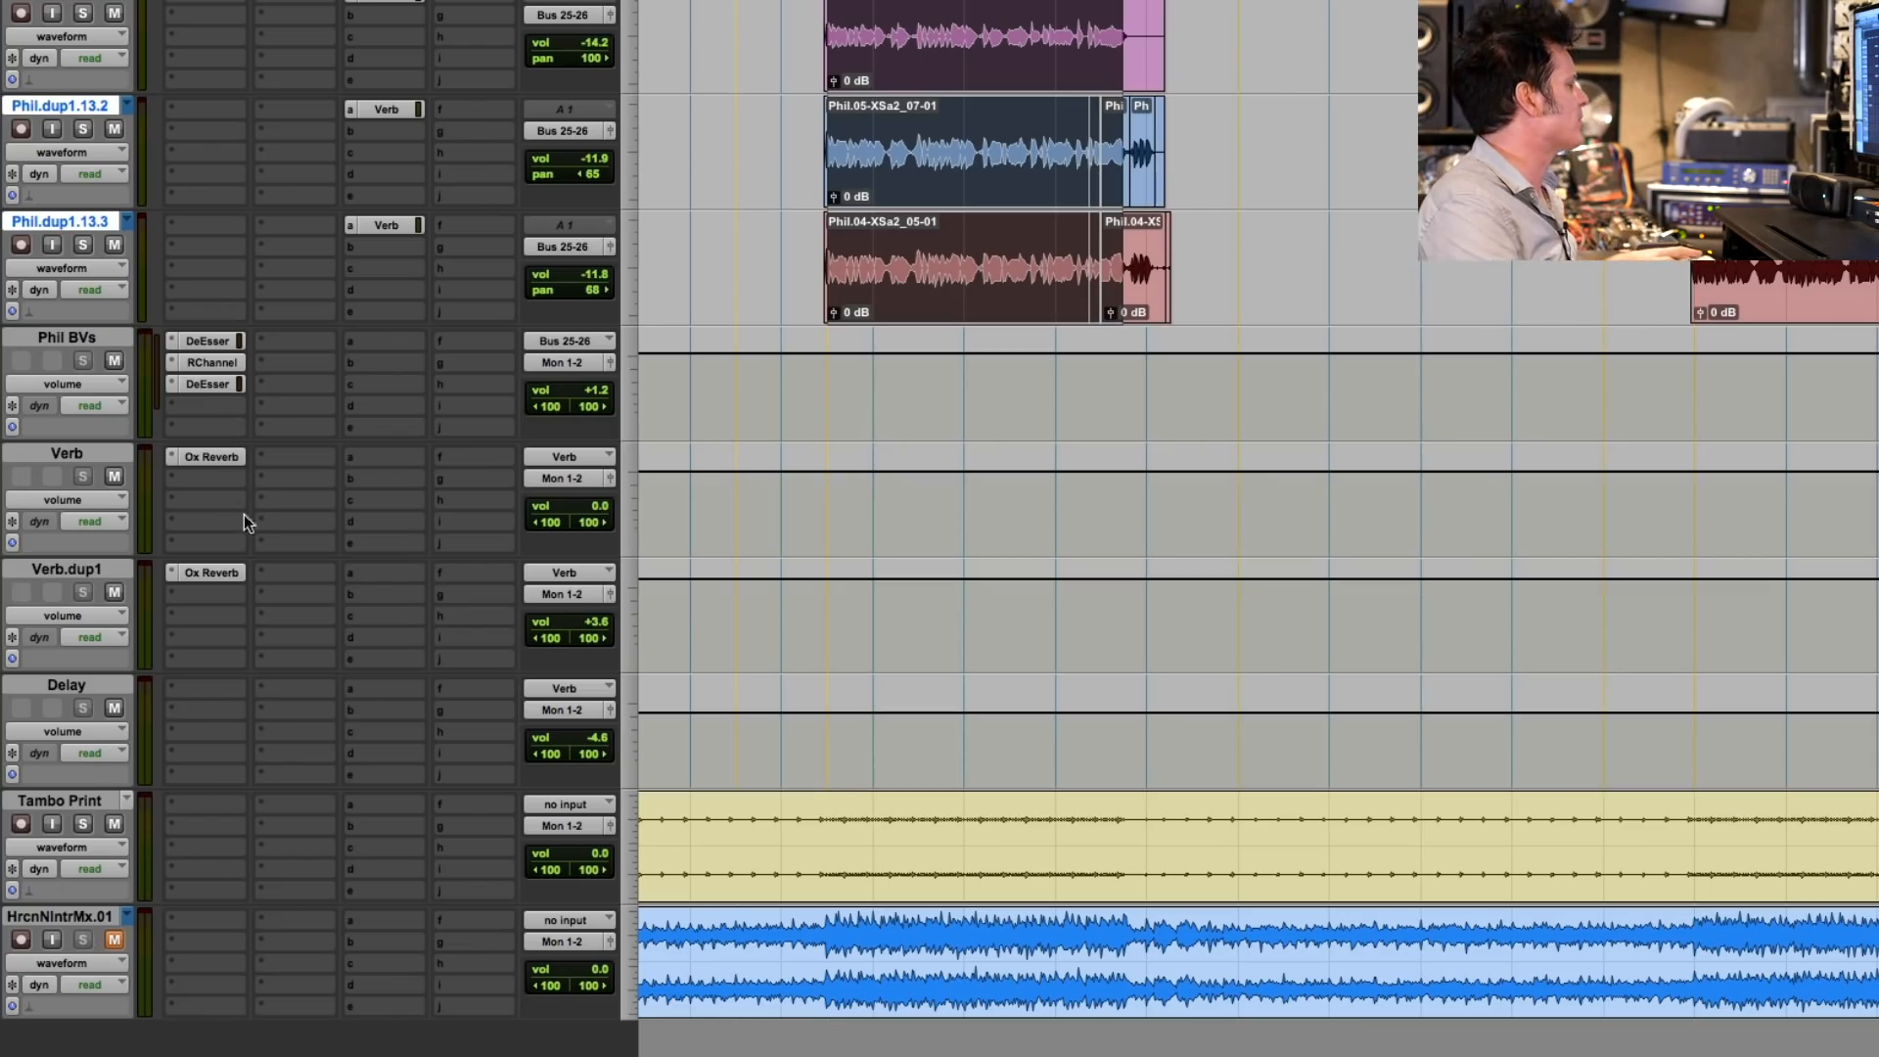
key("space")
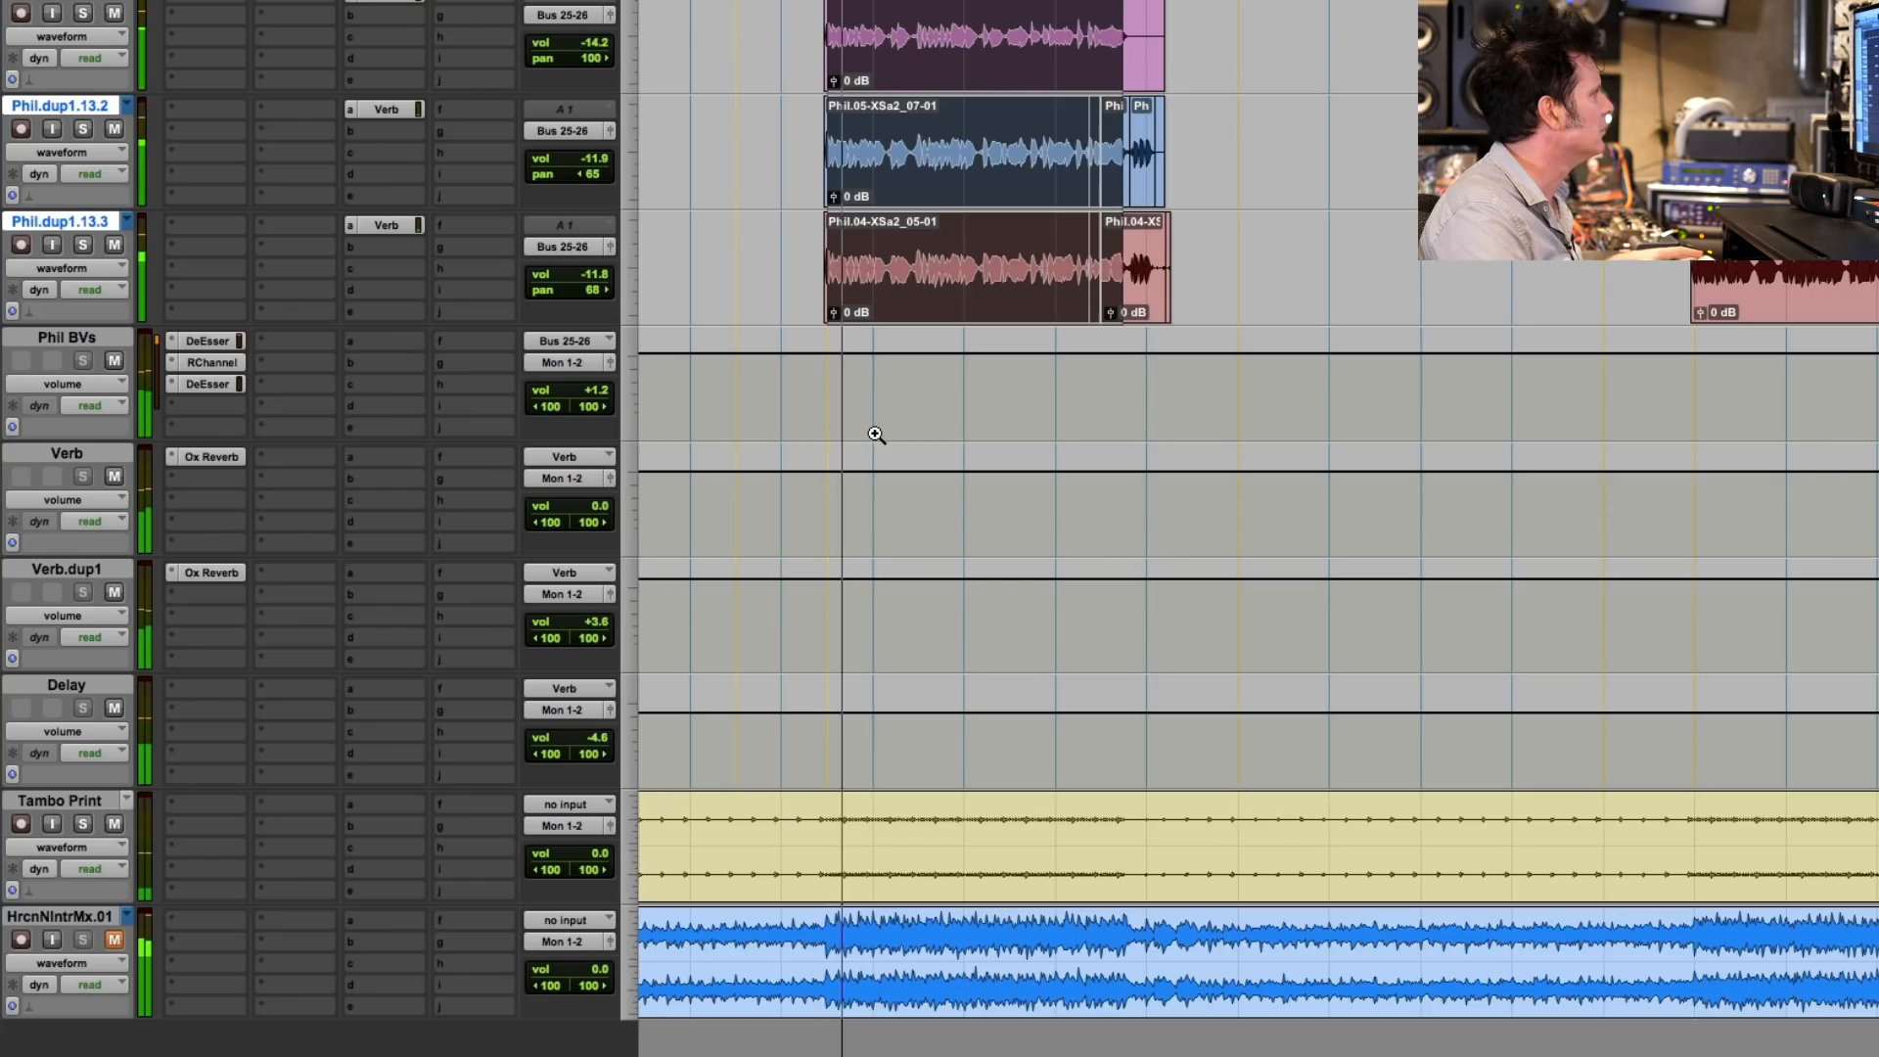
- Toggle the solo of the dp1.07 guitar track on and off while the full mix plays
scroll(876, 435, "up", 15)
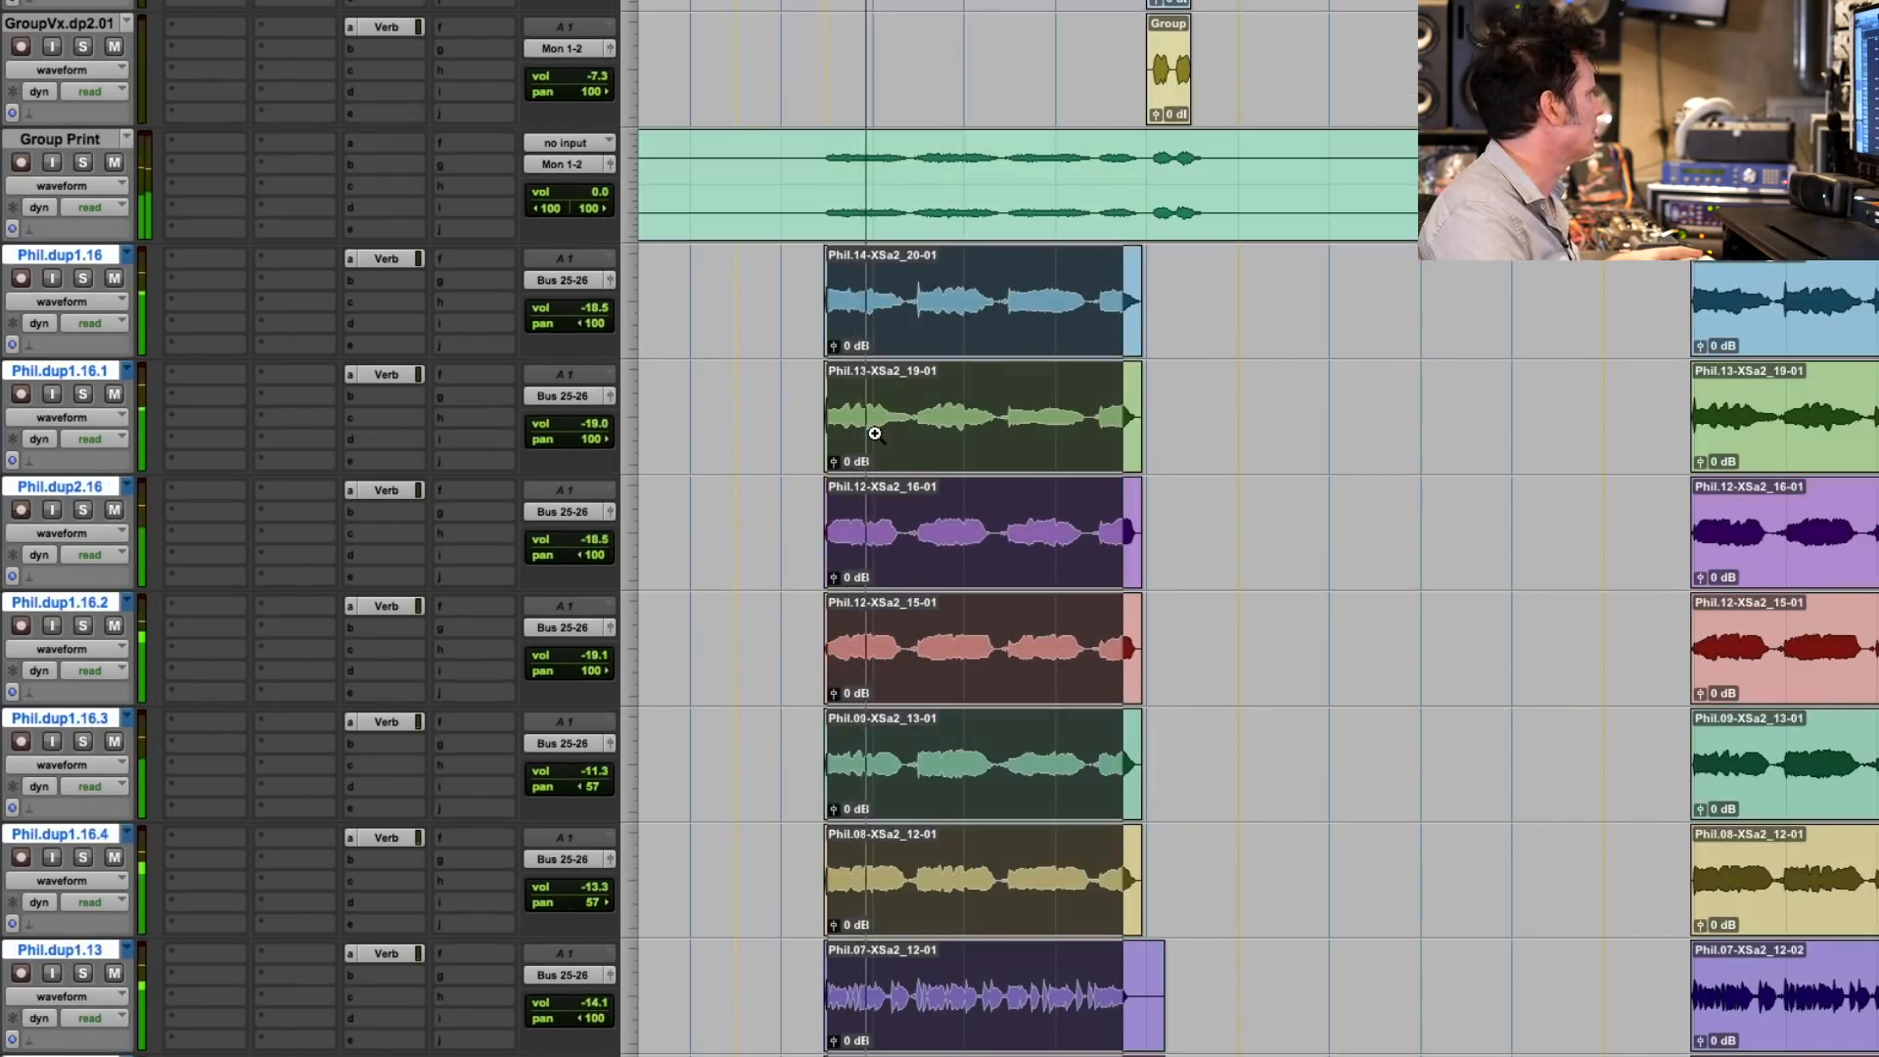
scroll(876, 435, "up", 10)
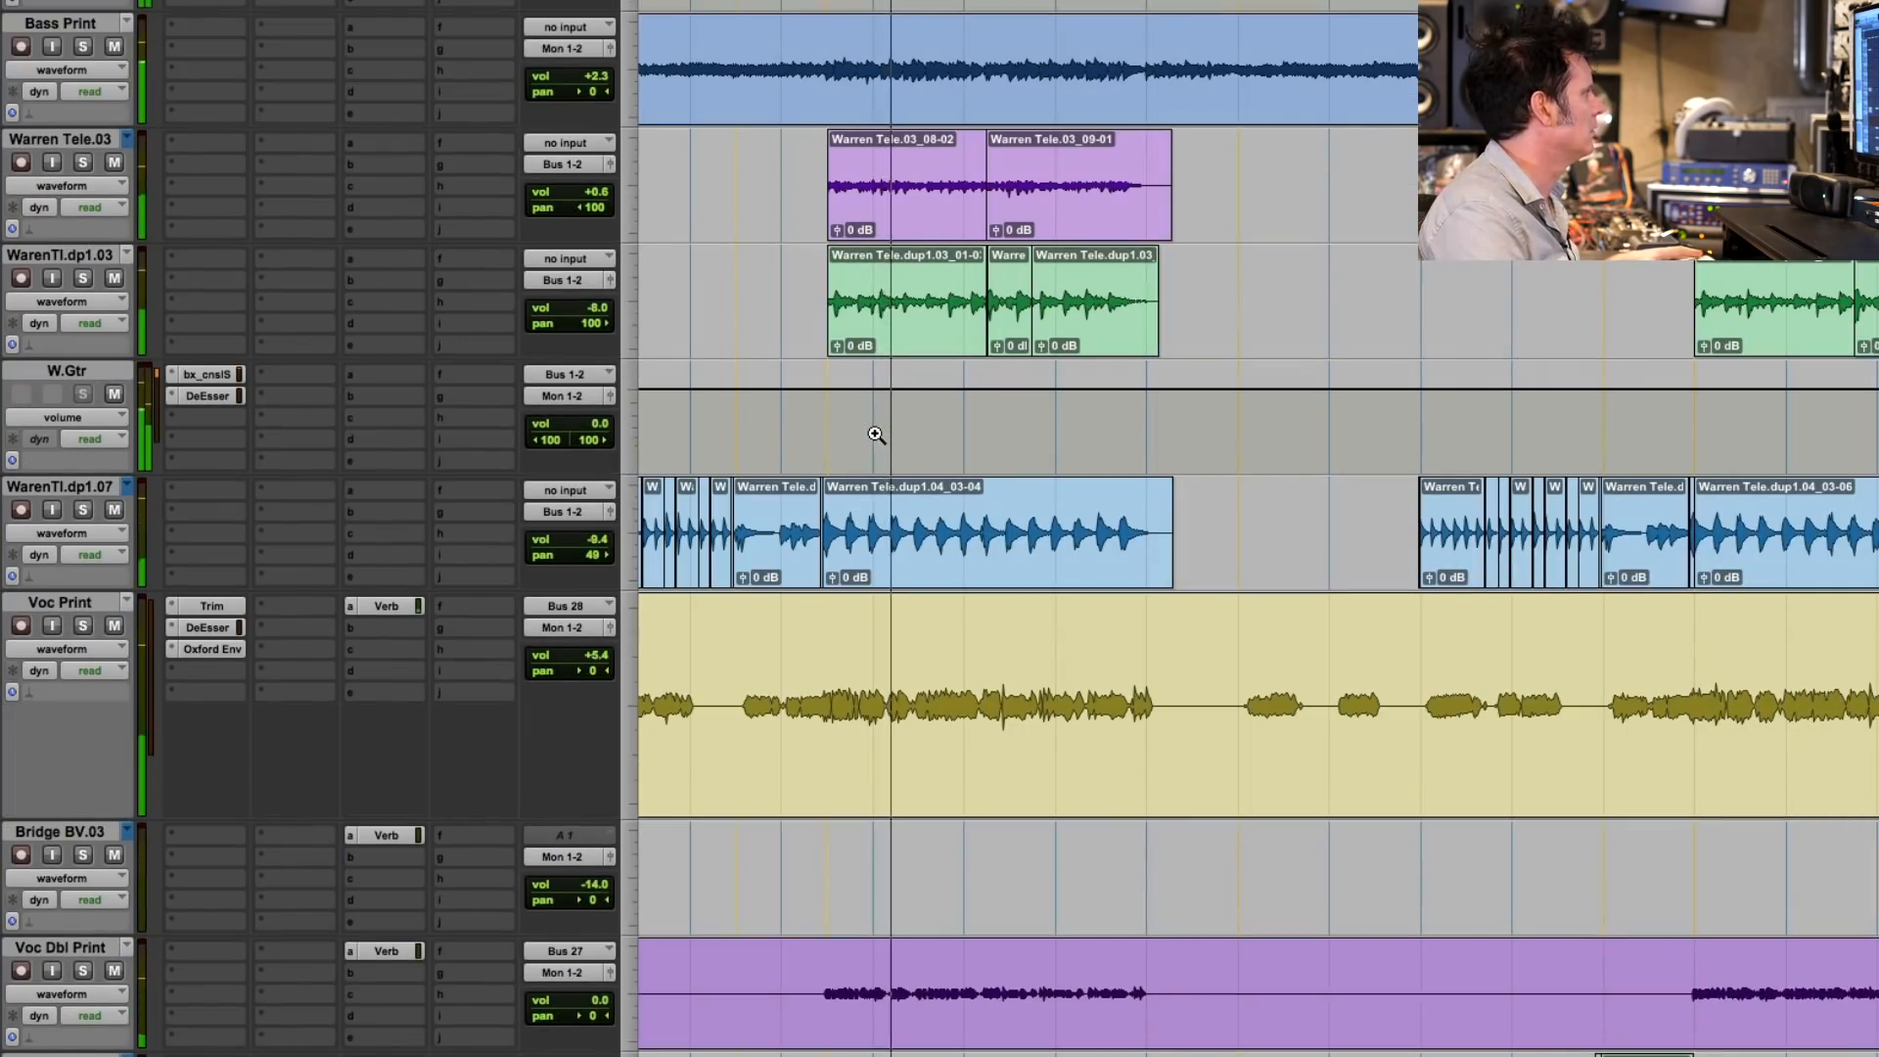
left_click(84, 510)
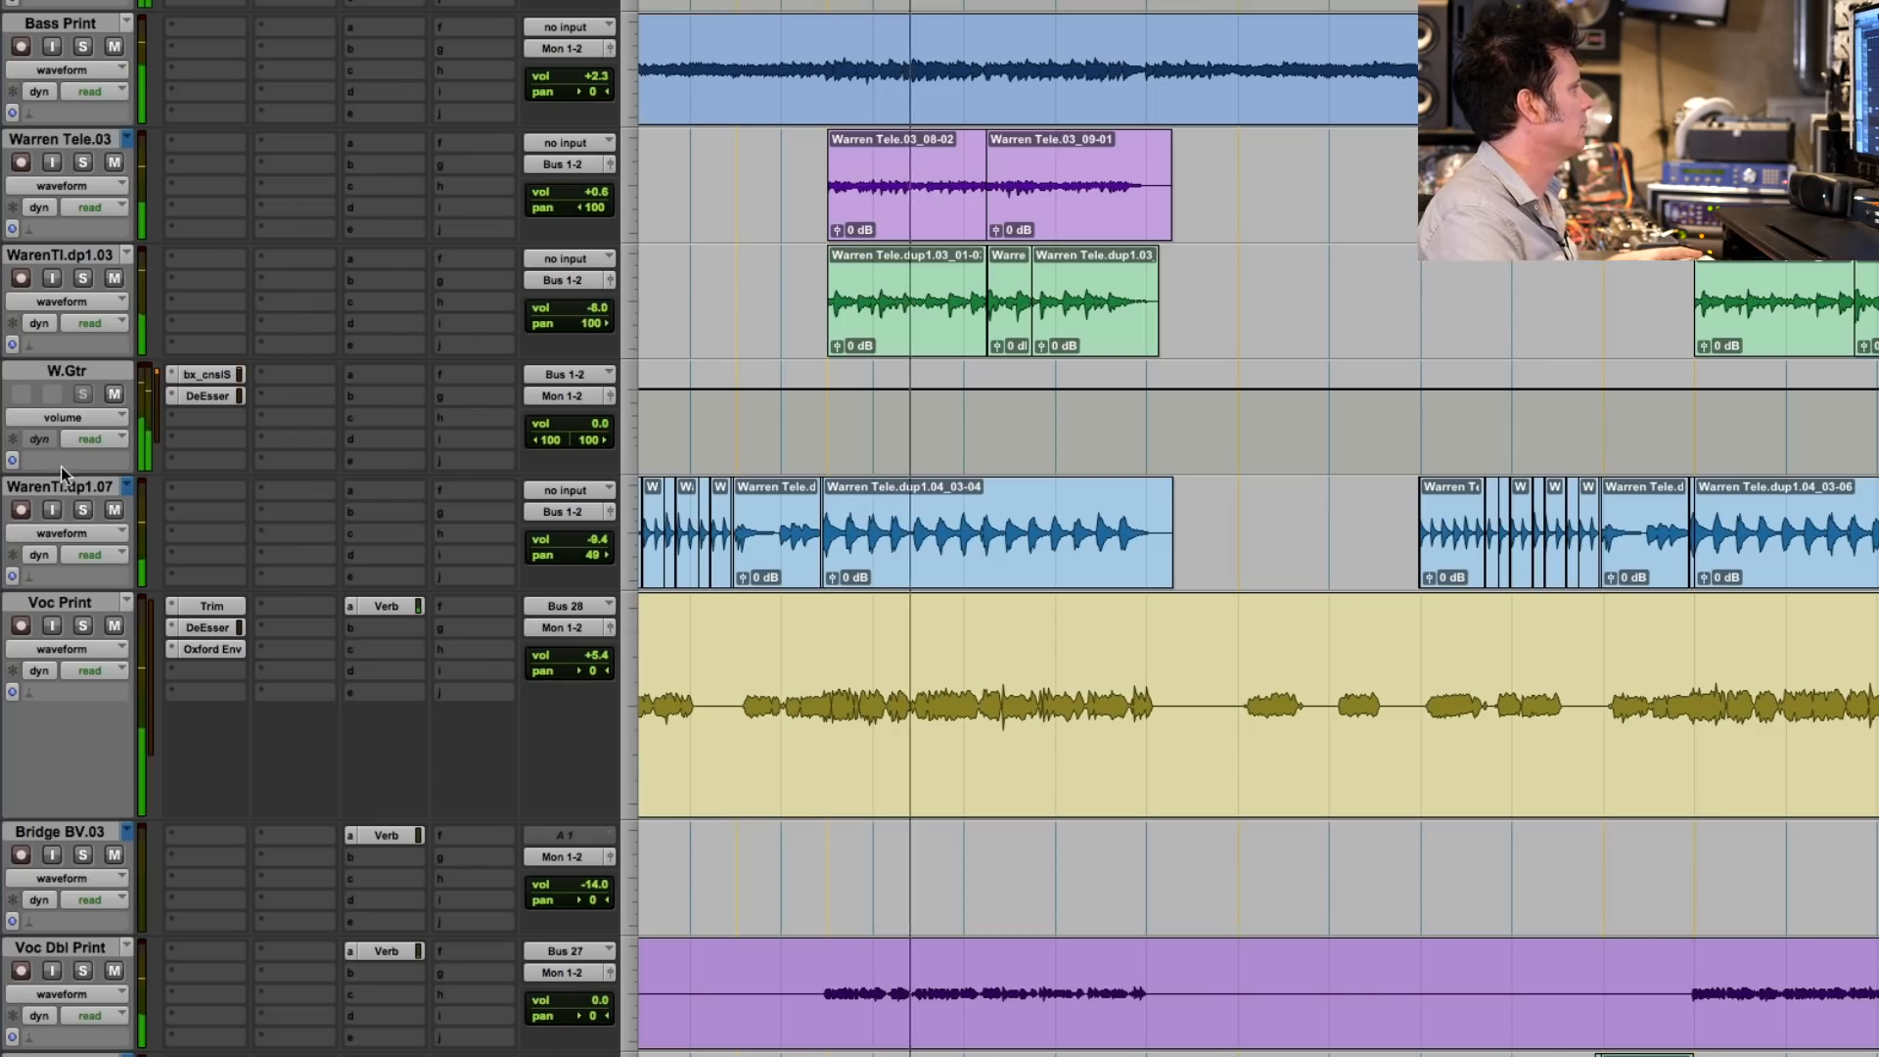
left_click(84, 510)
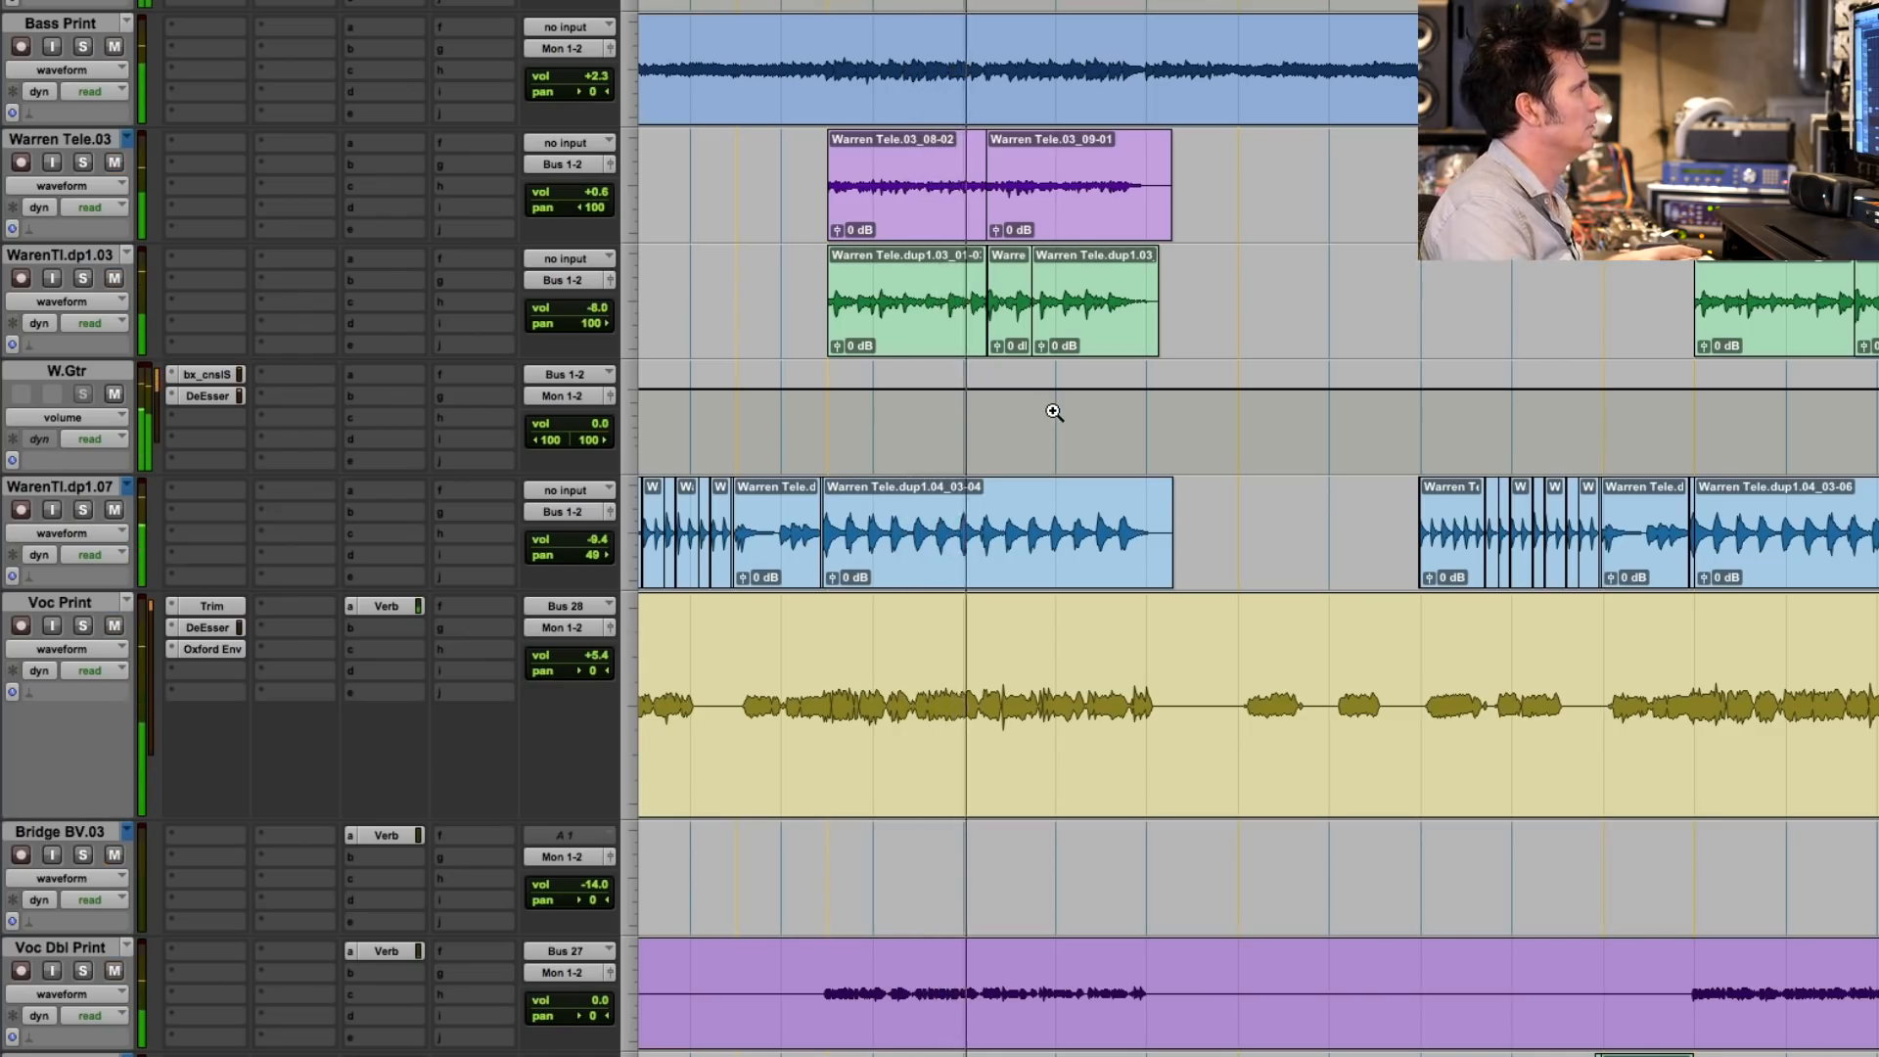
- Select the time range of the clips across the Mando and Ook tracks and stop playback
scroll(1052, 411, "up", 5)
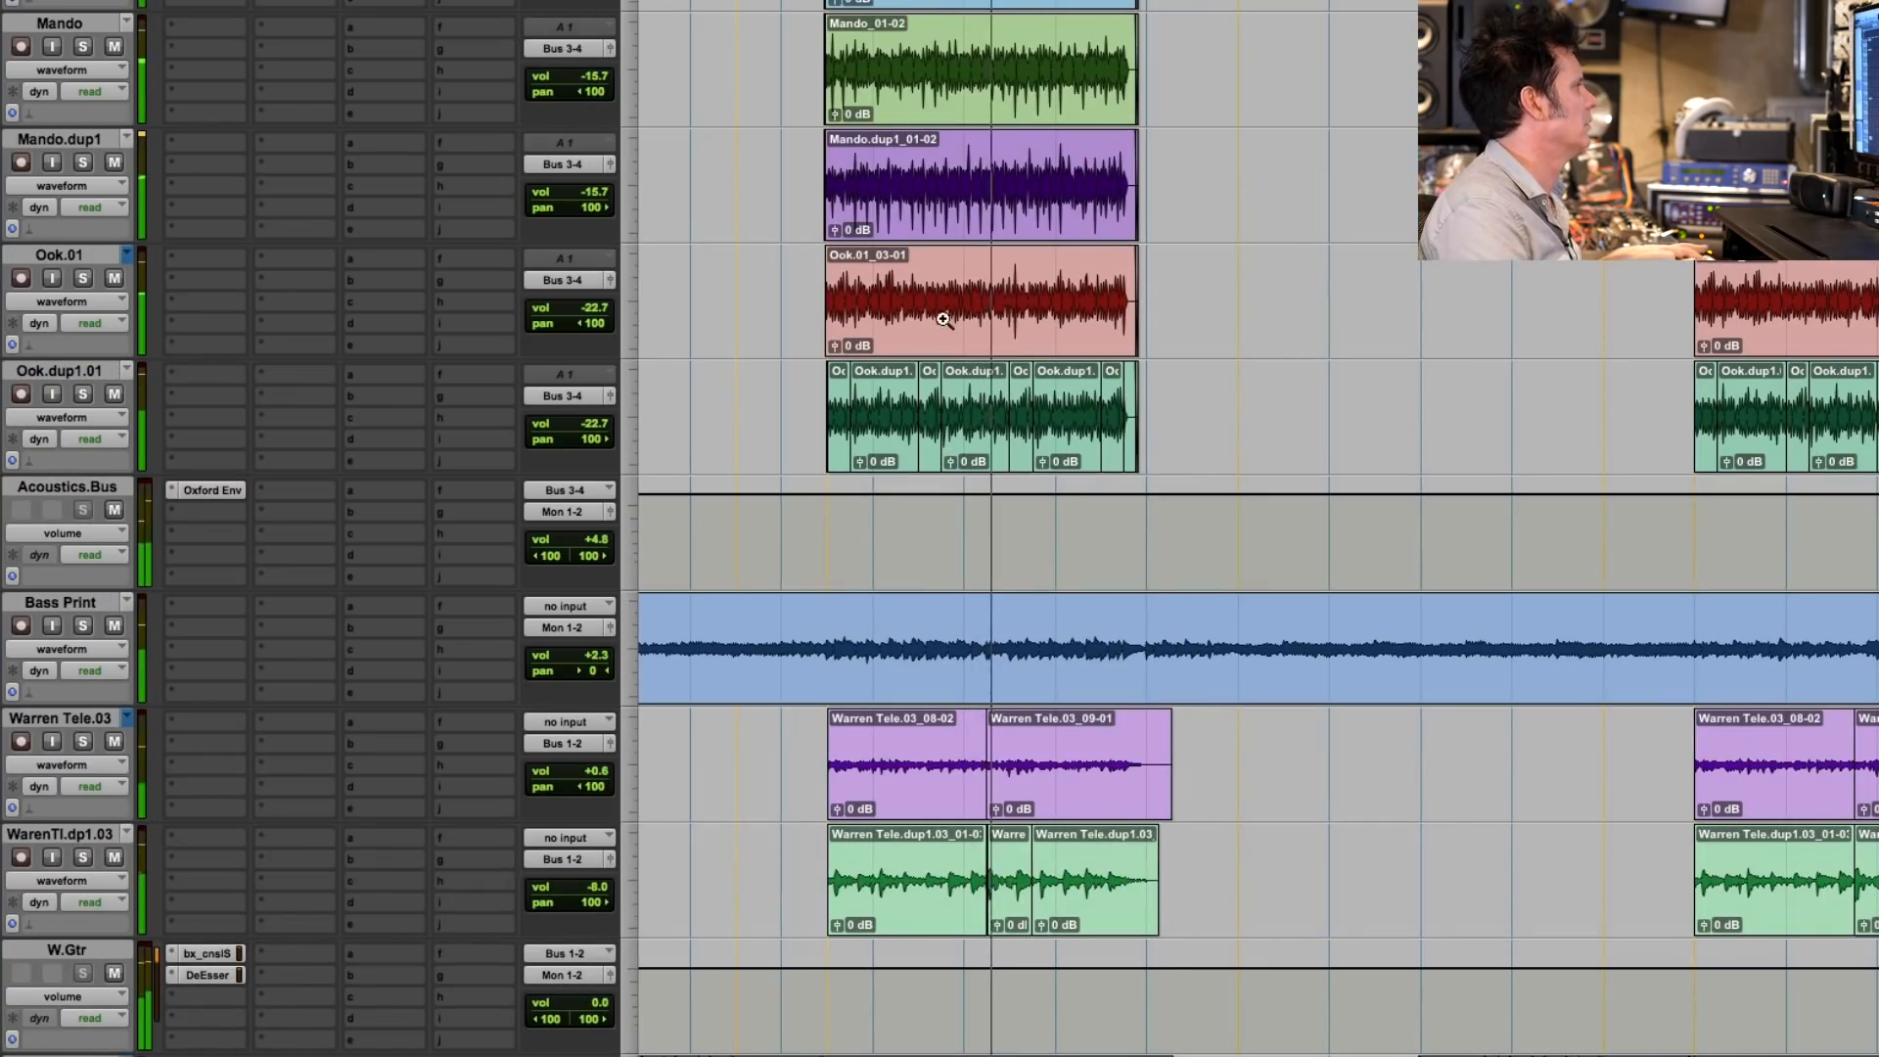
left_click_drag(829, 383, 1146, 398)
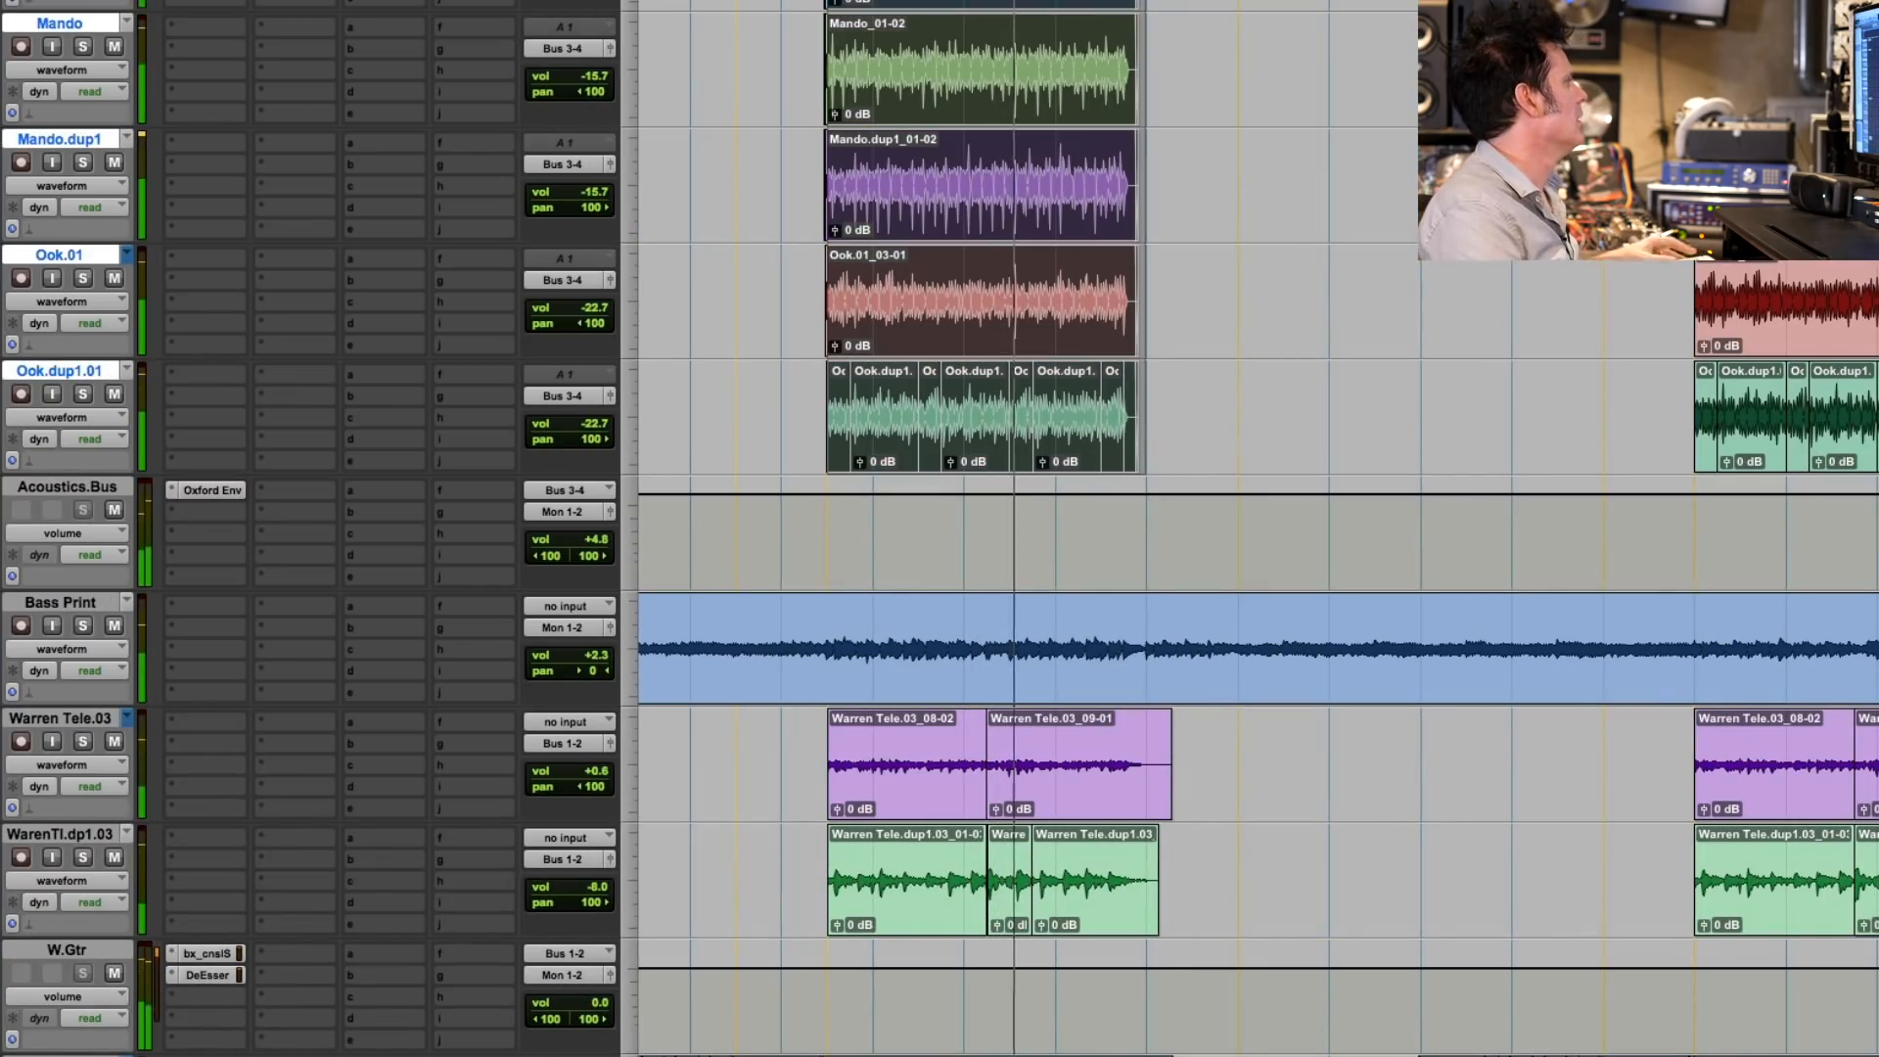
key("space")
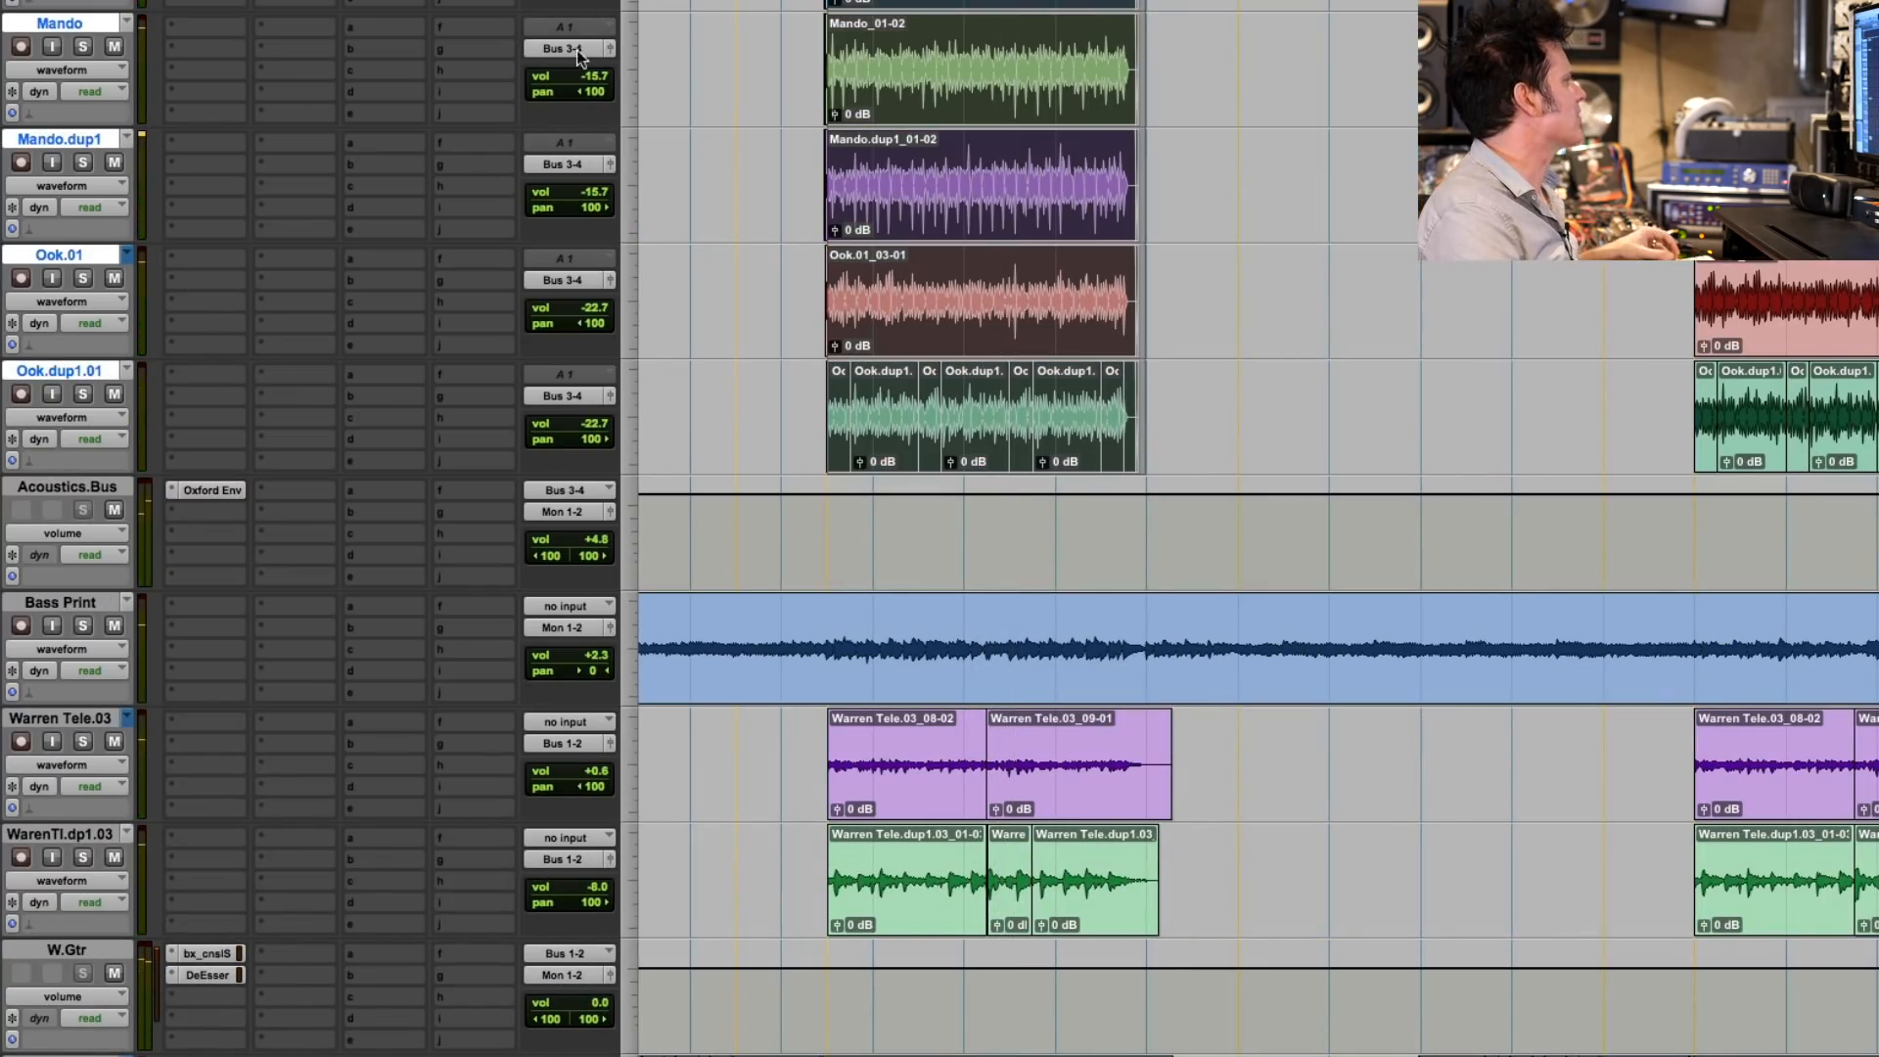
- Add a send from the Acoustics.Bus track to the stereo Bus 29-30
left_click(297, 491)
left_click(450, 502)
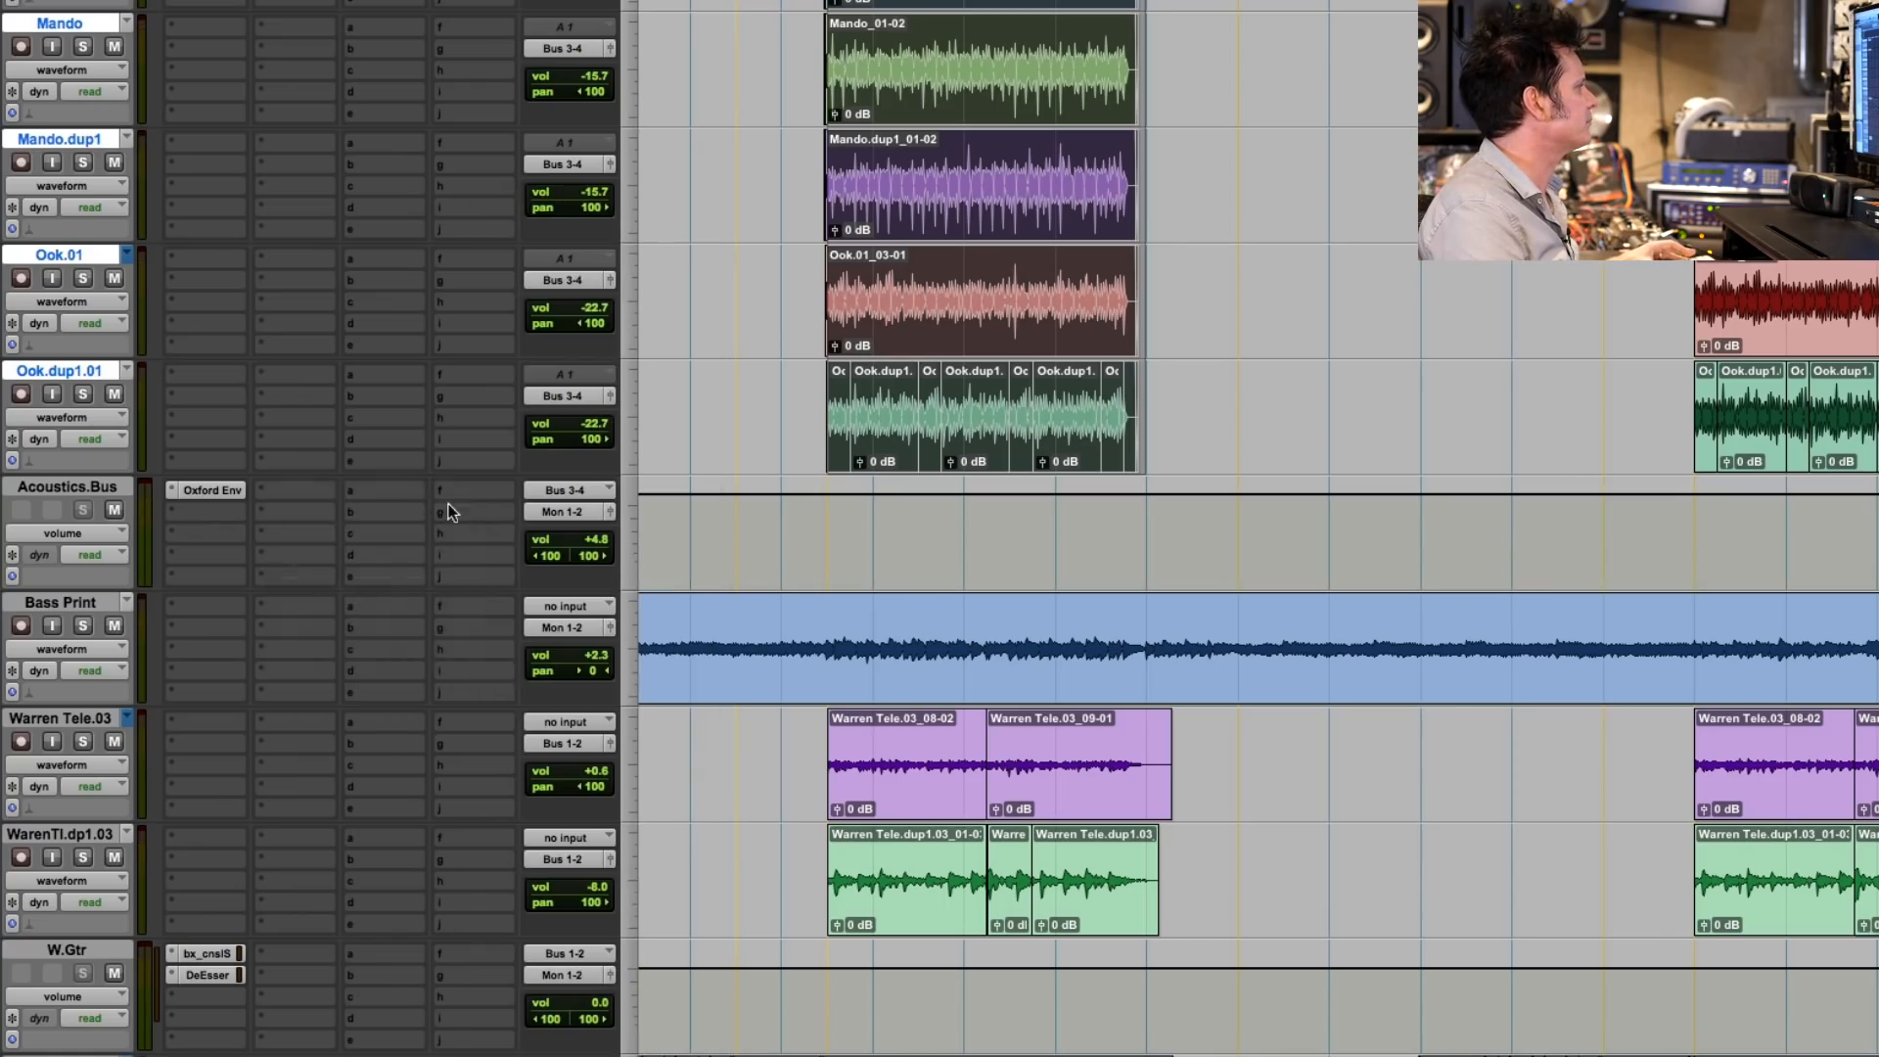
left_click(397, 492)
mouse_move(398, 555)
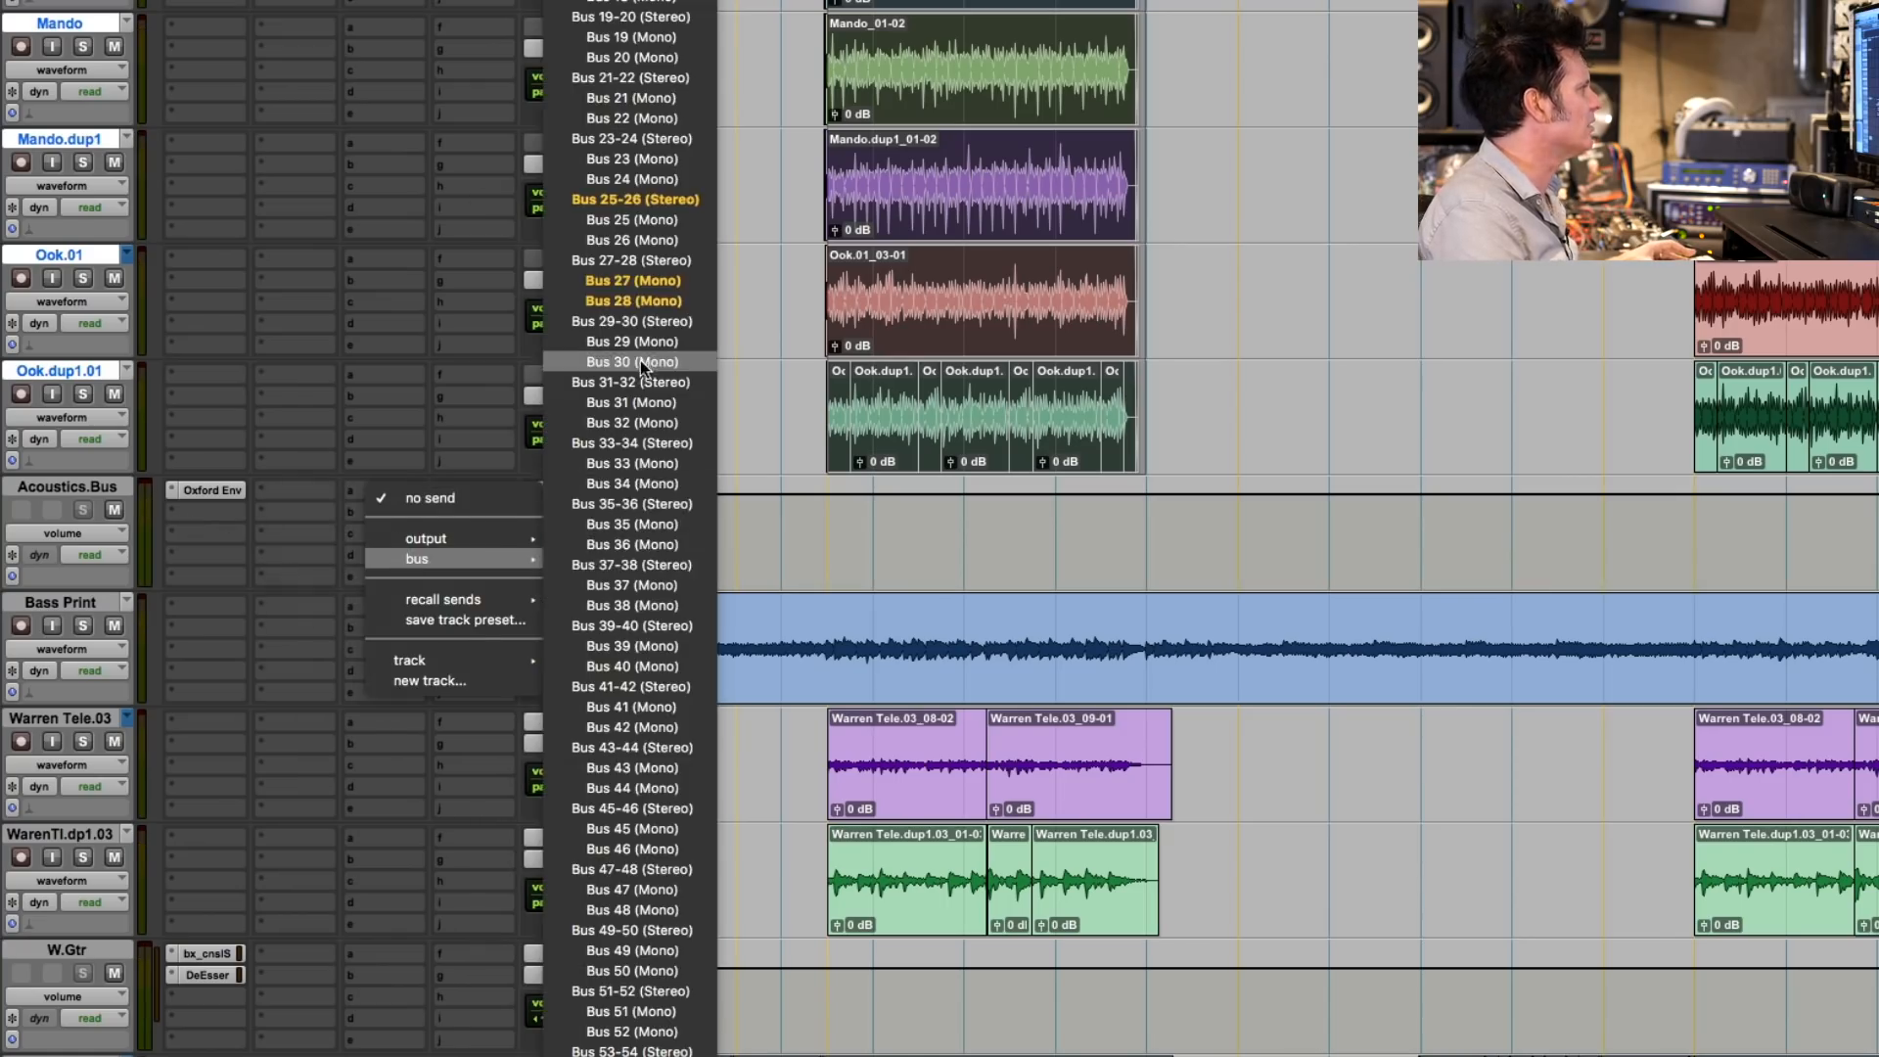
left_click(650, 324)
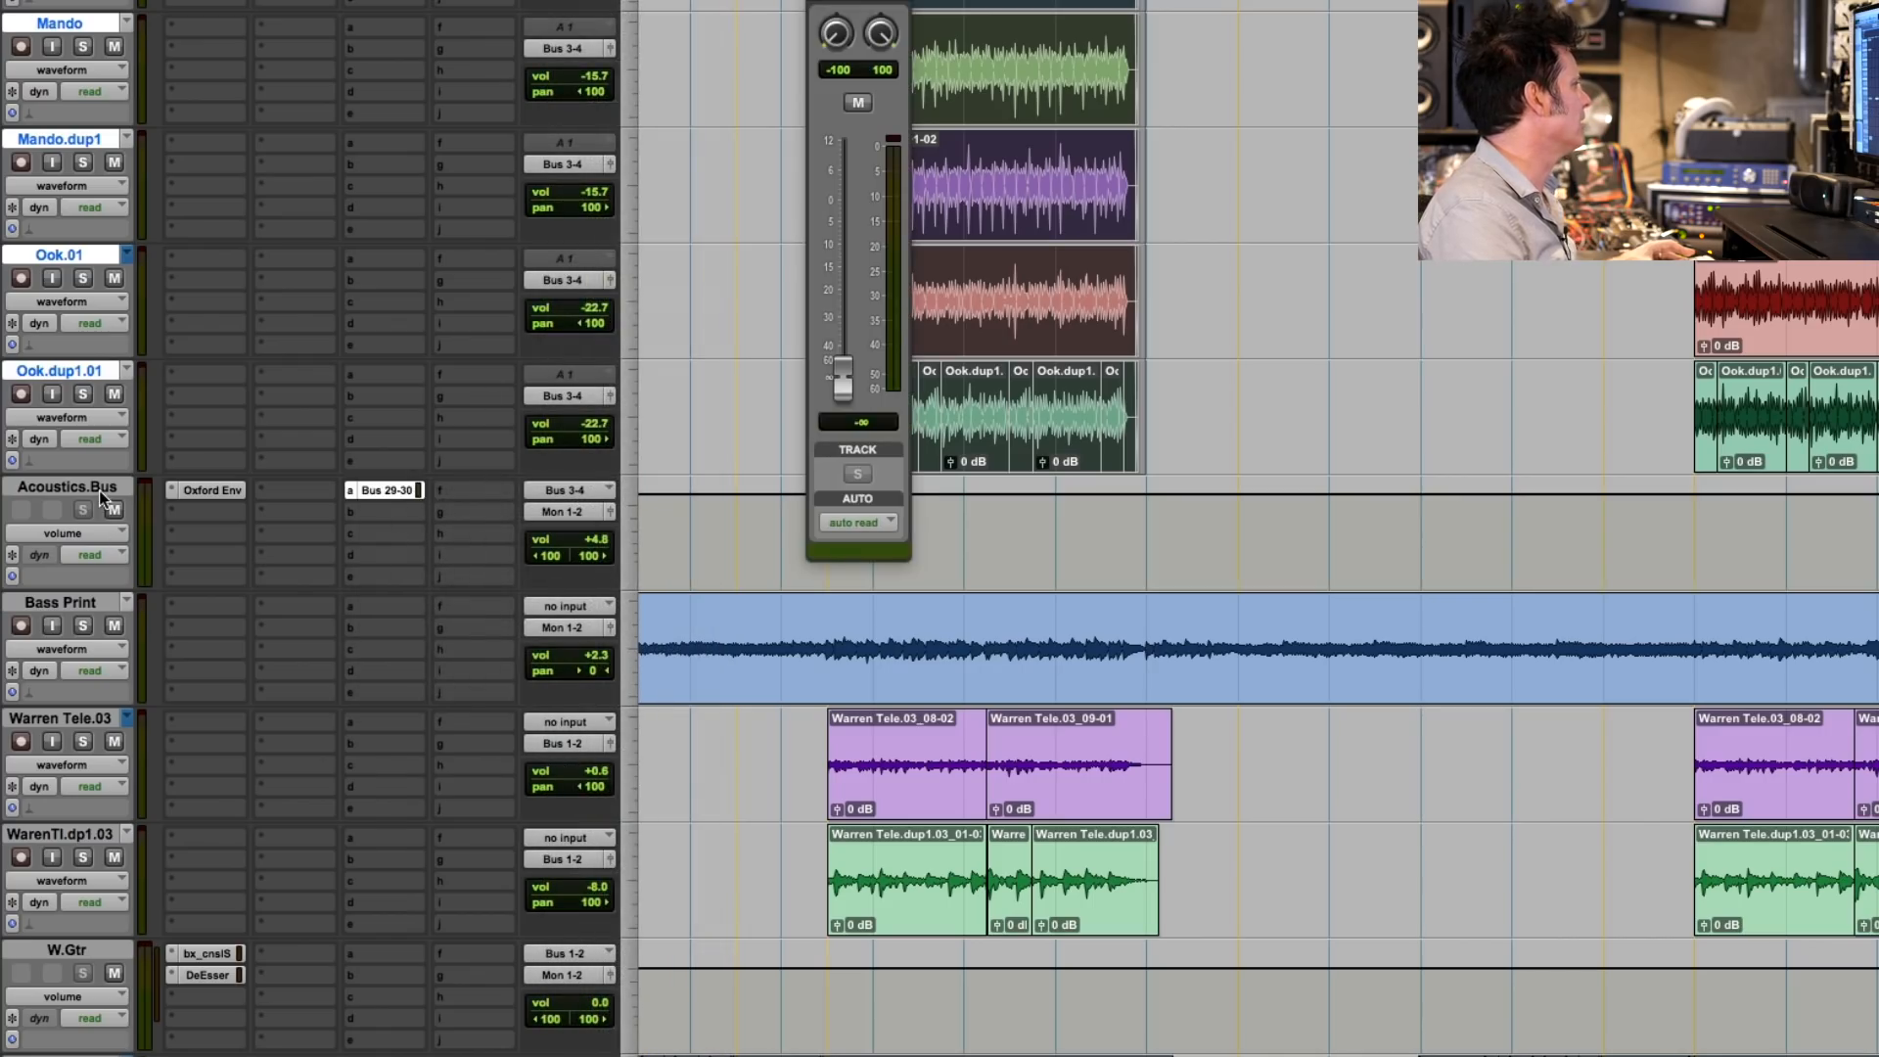
- Add an aux track named Acc.Aux.Bus.Sub below Acoustics.Bus and insert the stereo Sonnox Oxford Reverb on it
left_click(98, 489)
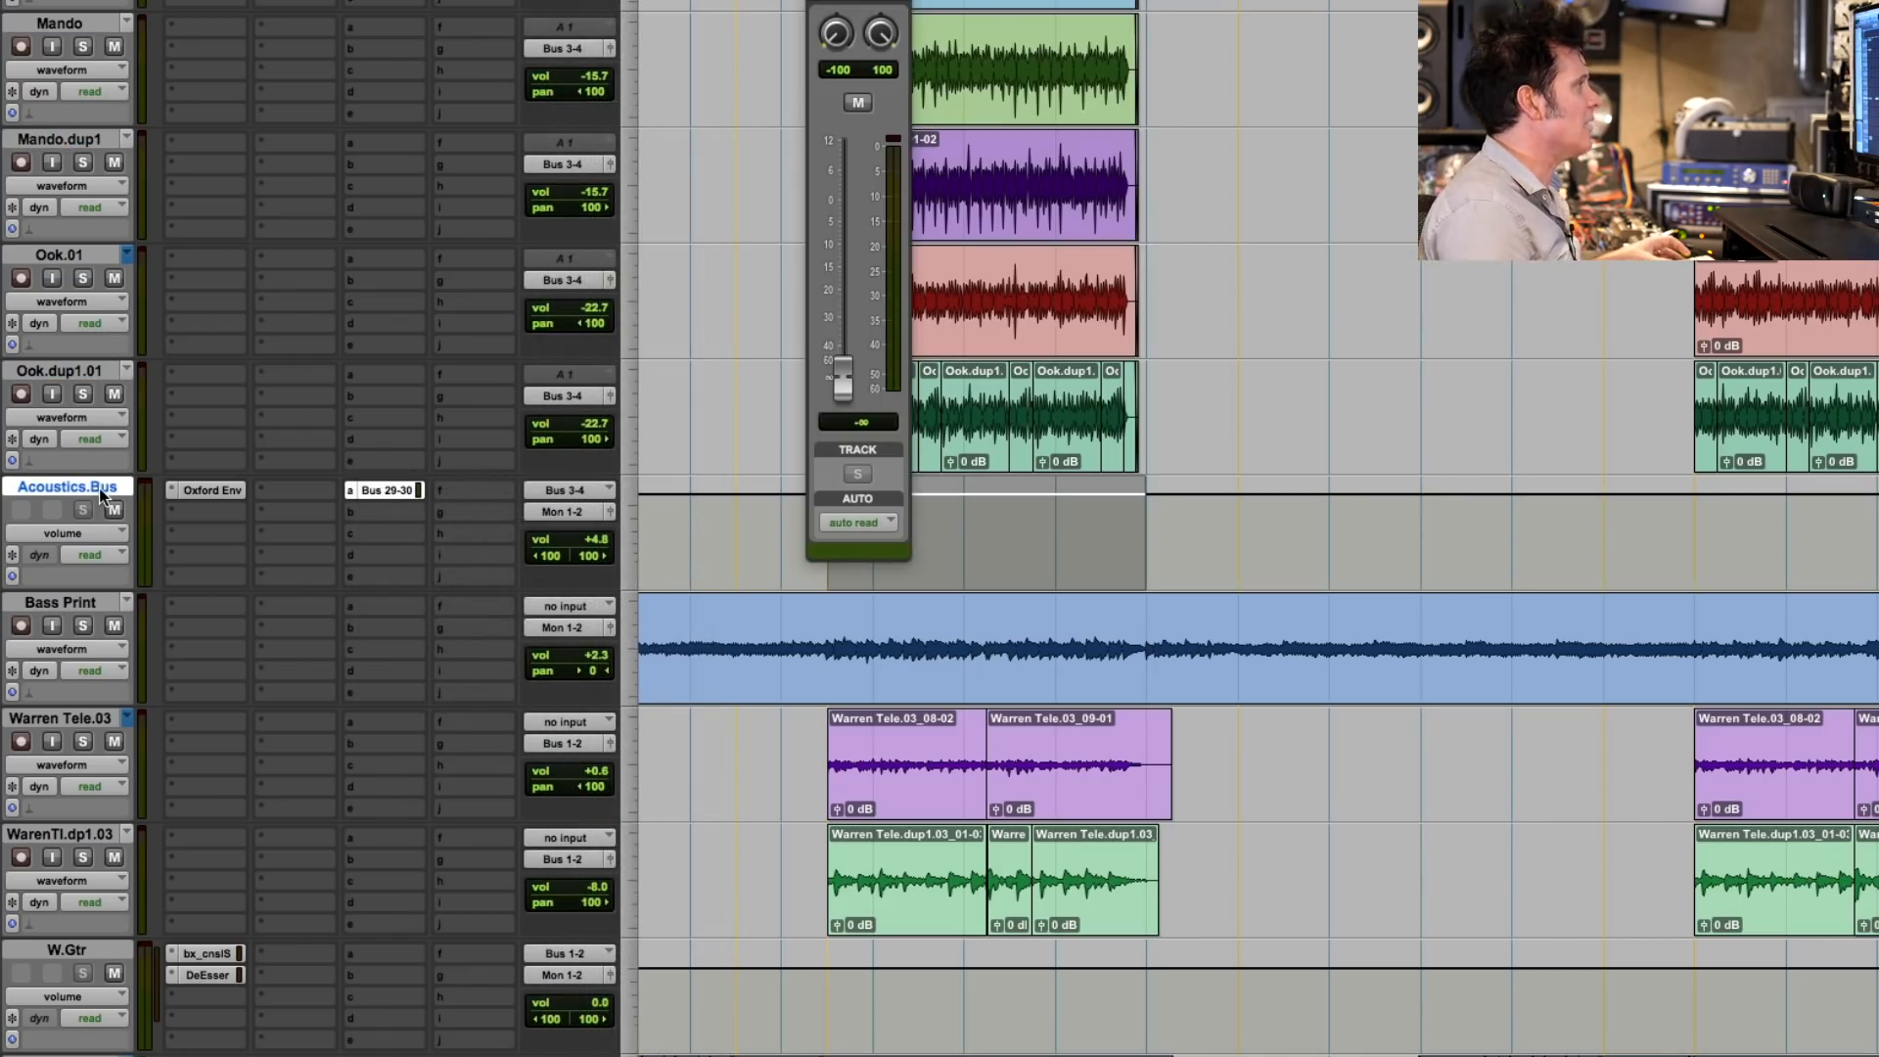
key("Return")
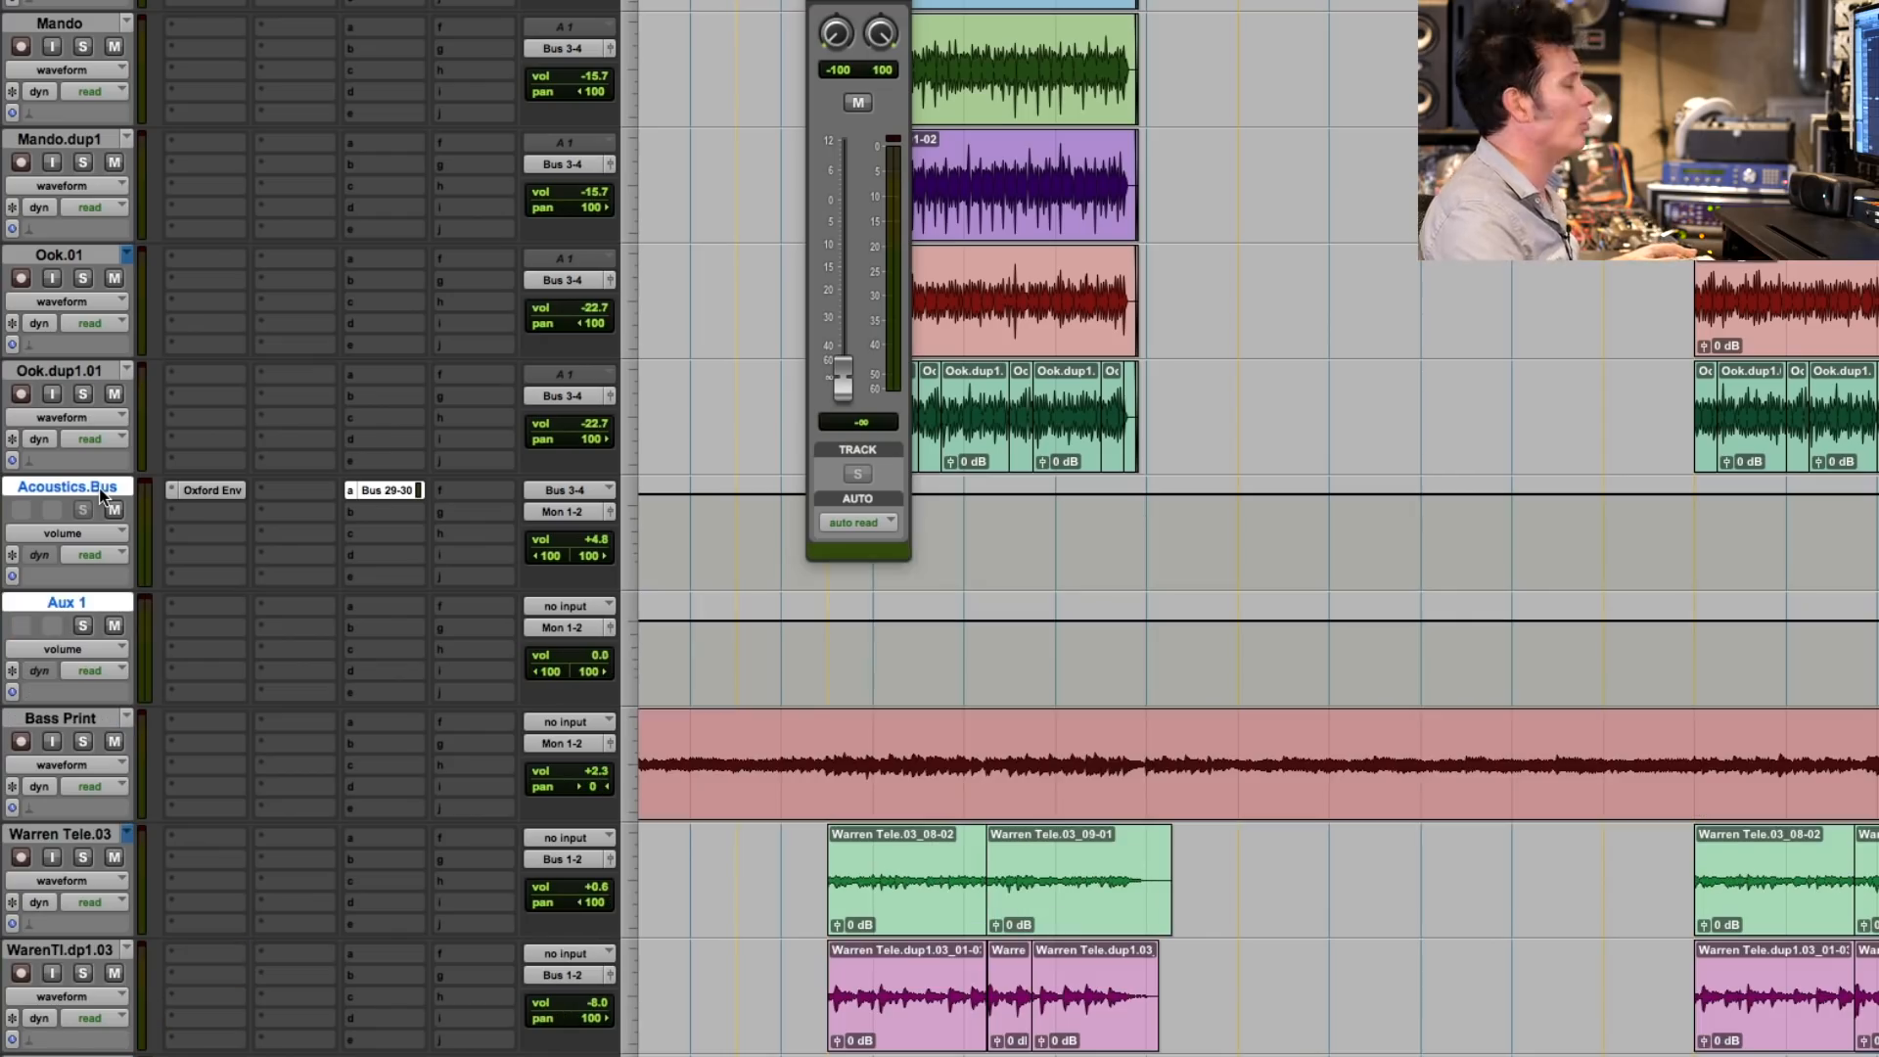
left_click(208, 607)
mouse_move(221, 657)
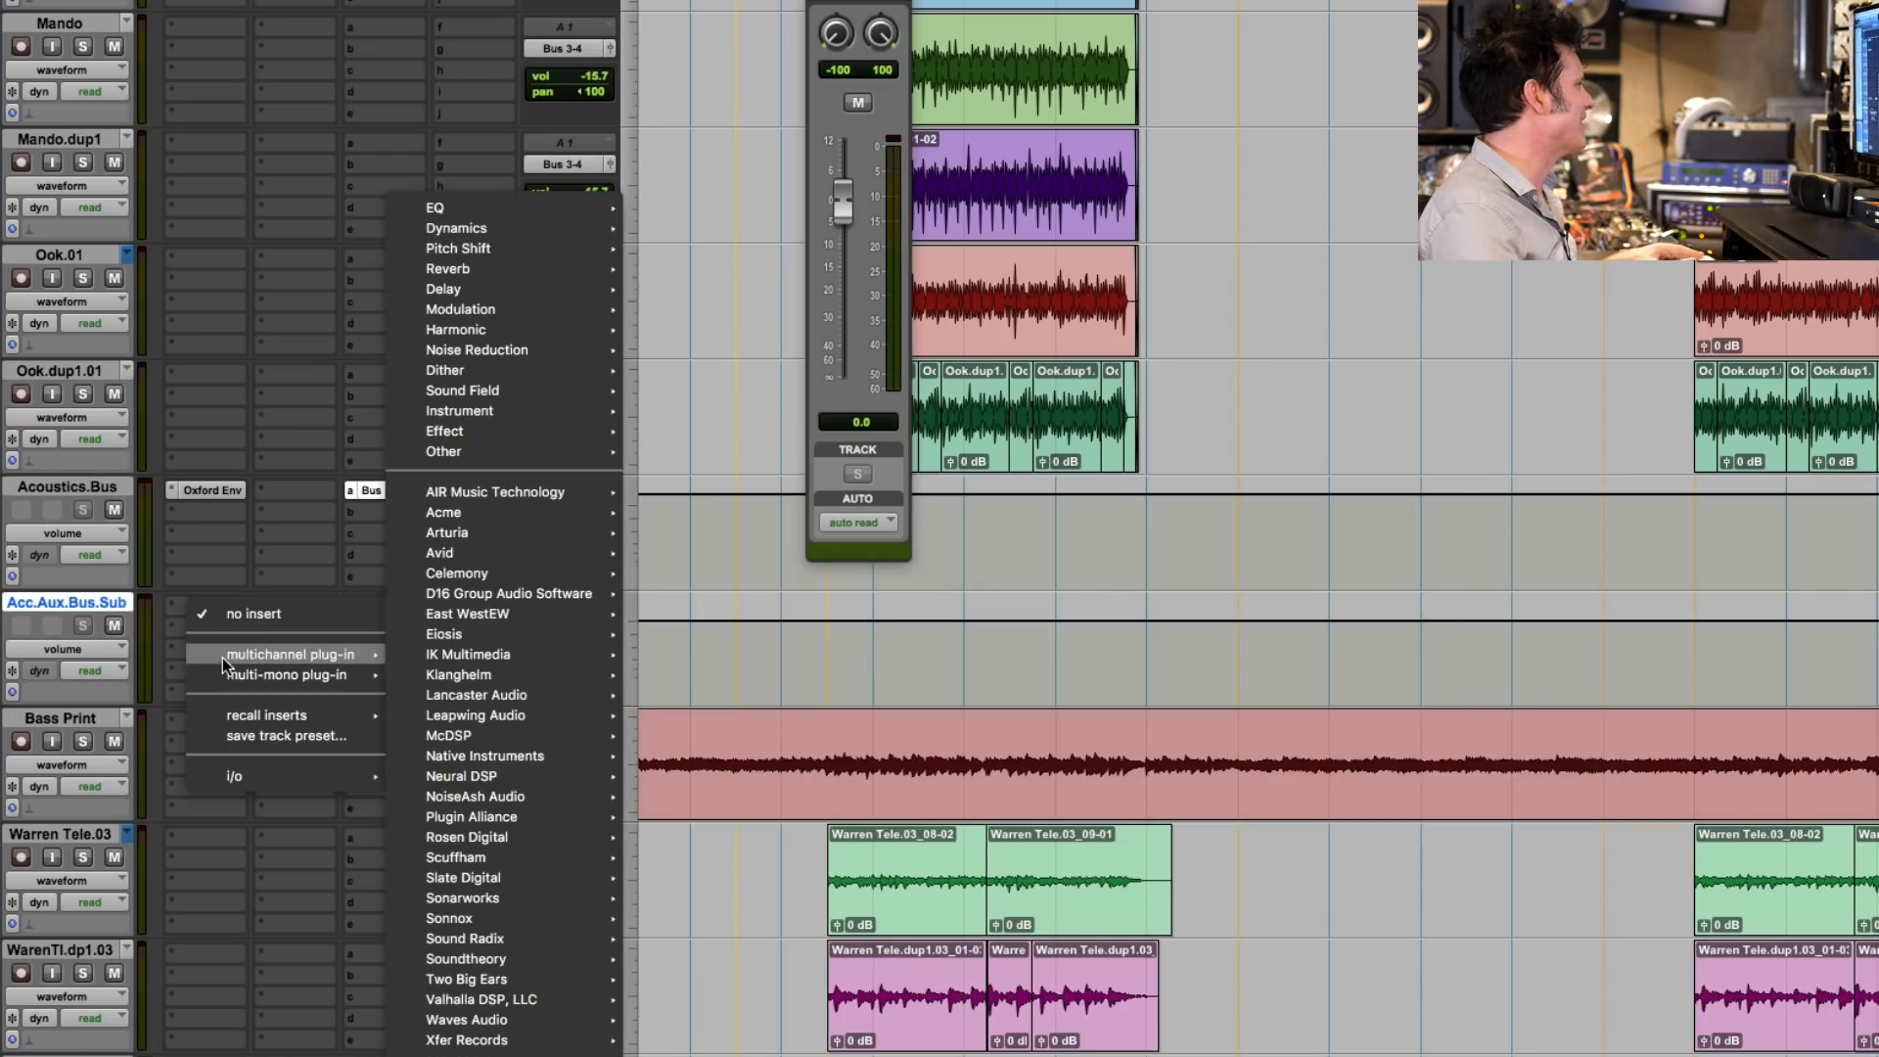
mouse_move(466, 382)
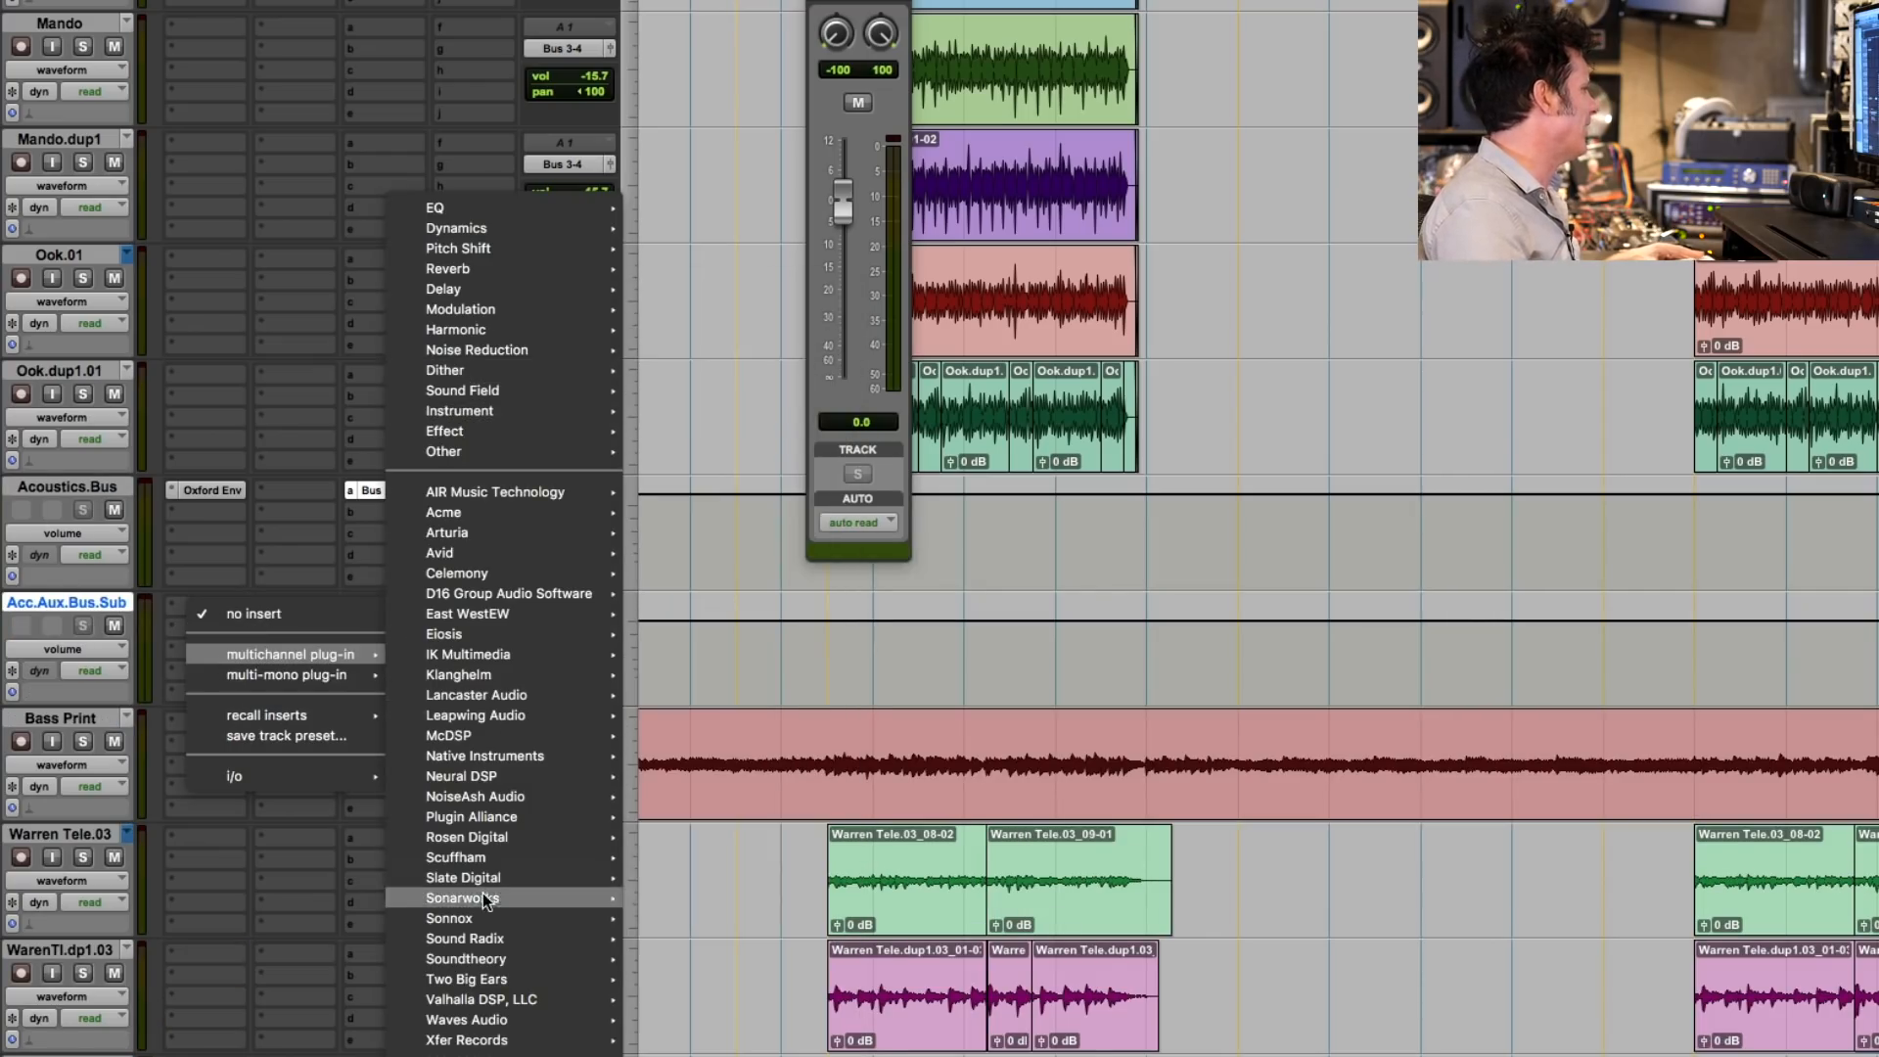
mouse_move(515, 922)
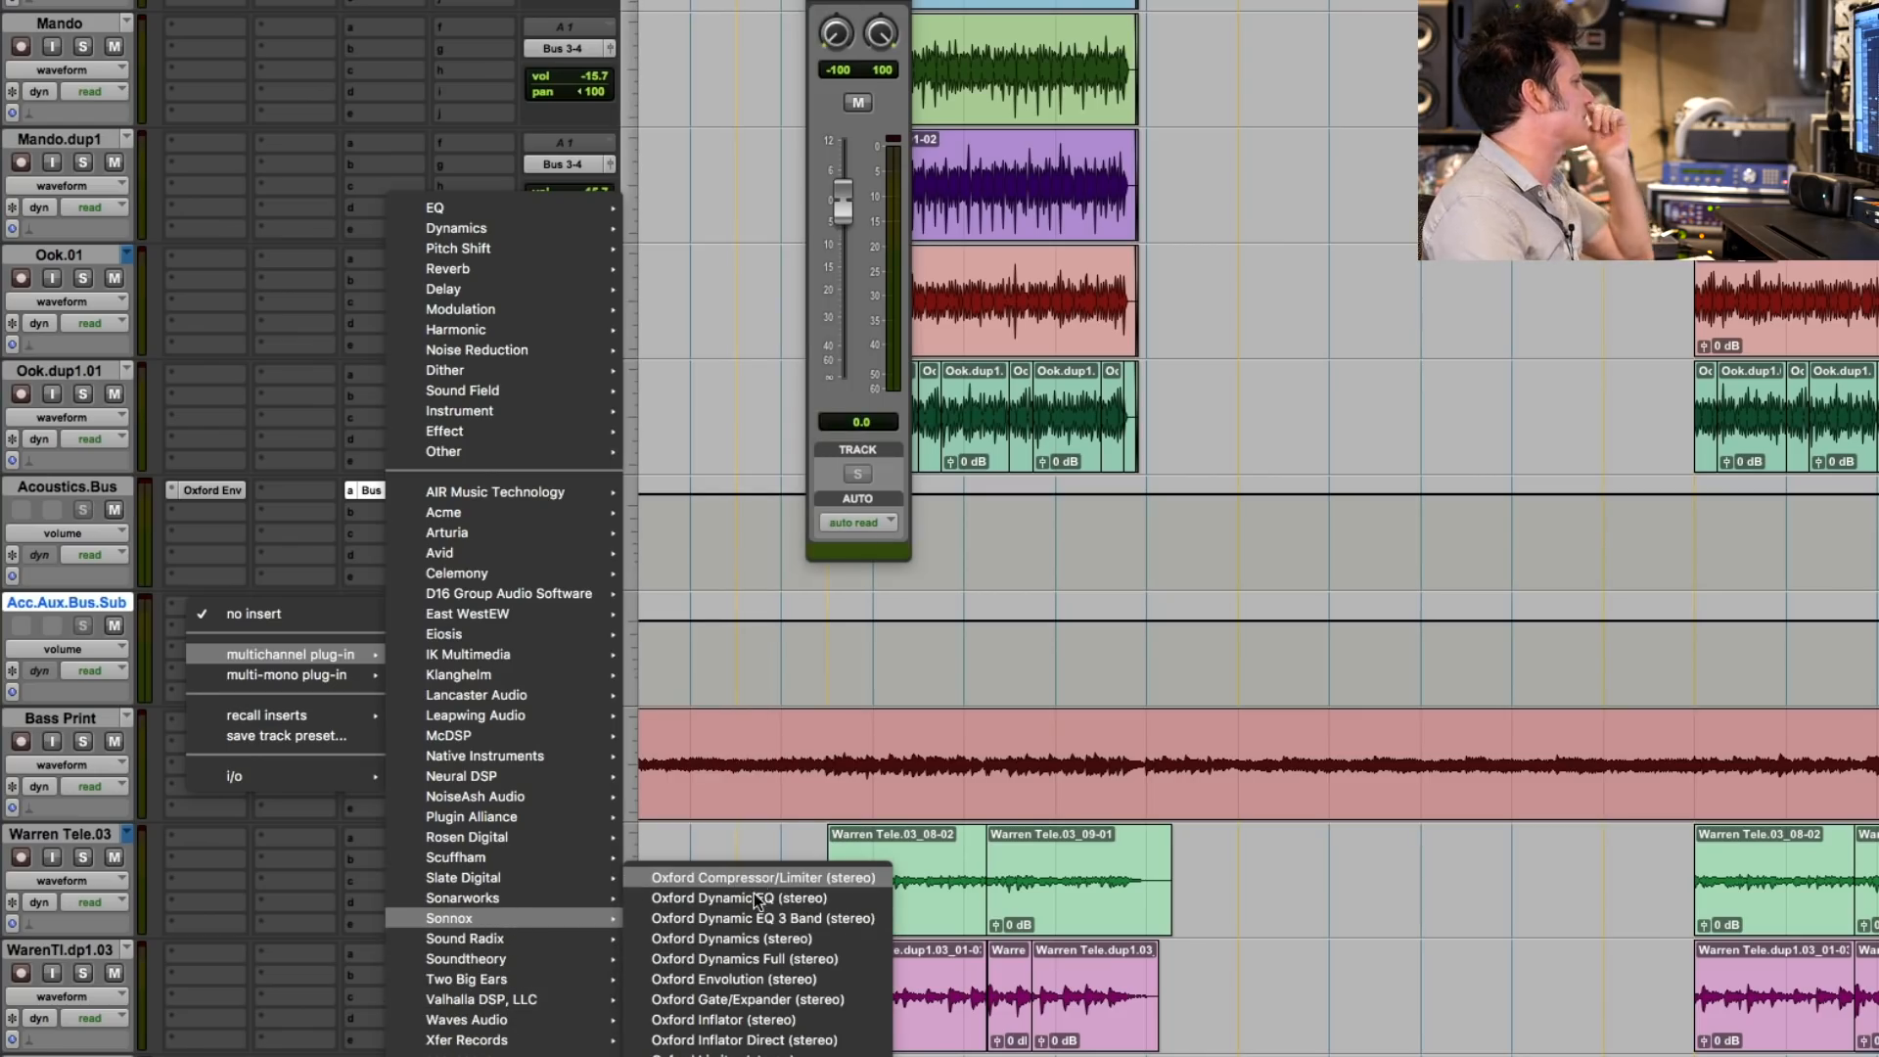
left_click(744, 1040)
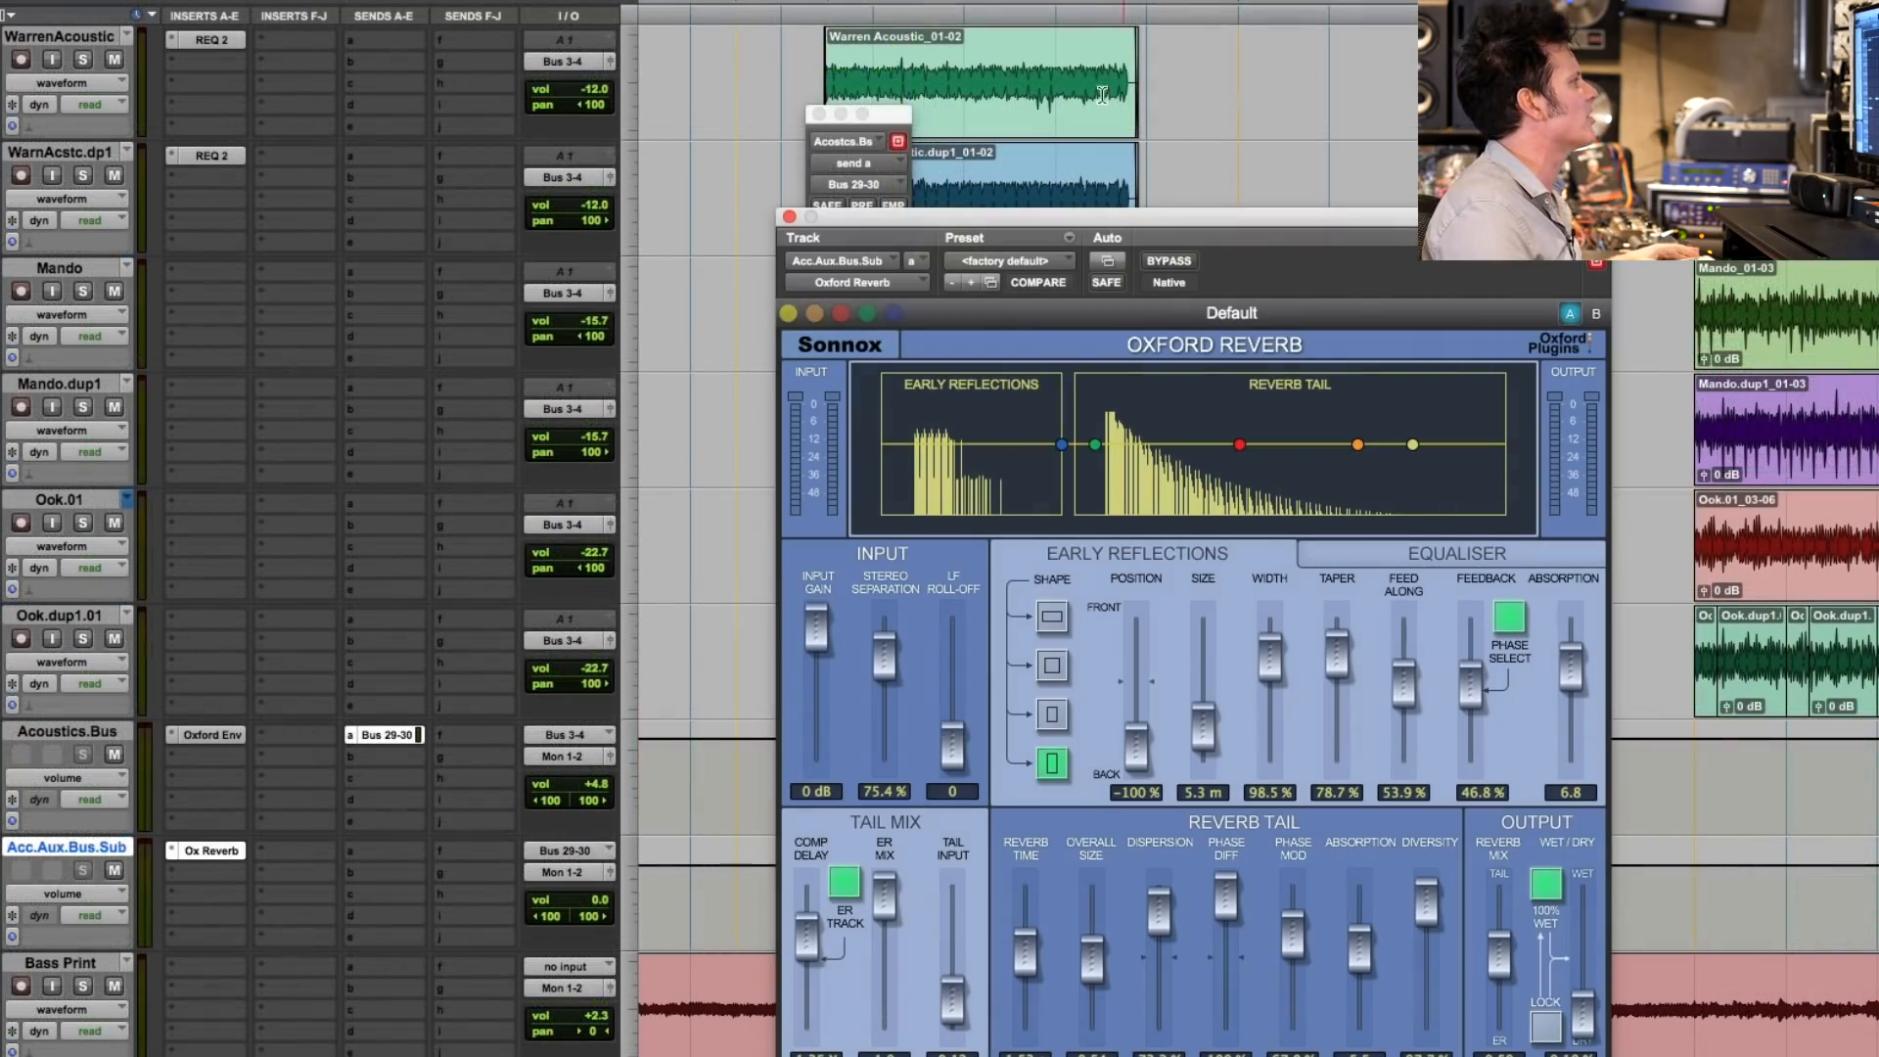
- Load the Large Fresh Hall preset in the acoustic bus's Oxford Reverb and start playback
left_click(1034, 261)
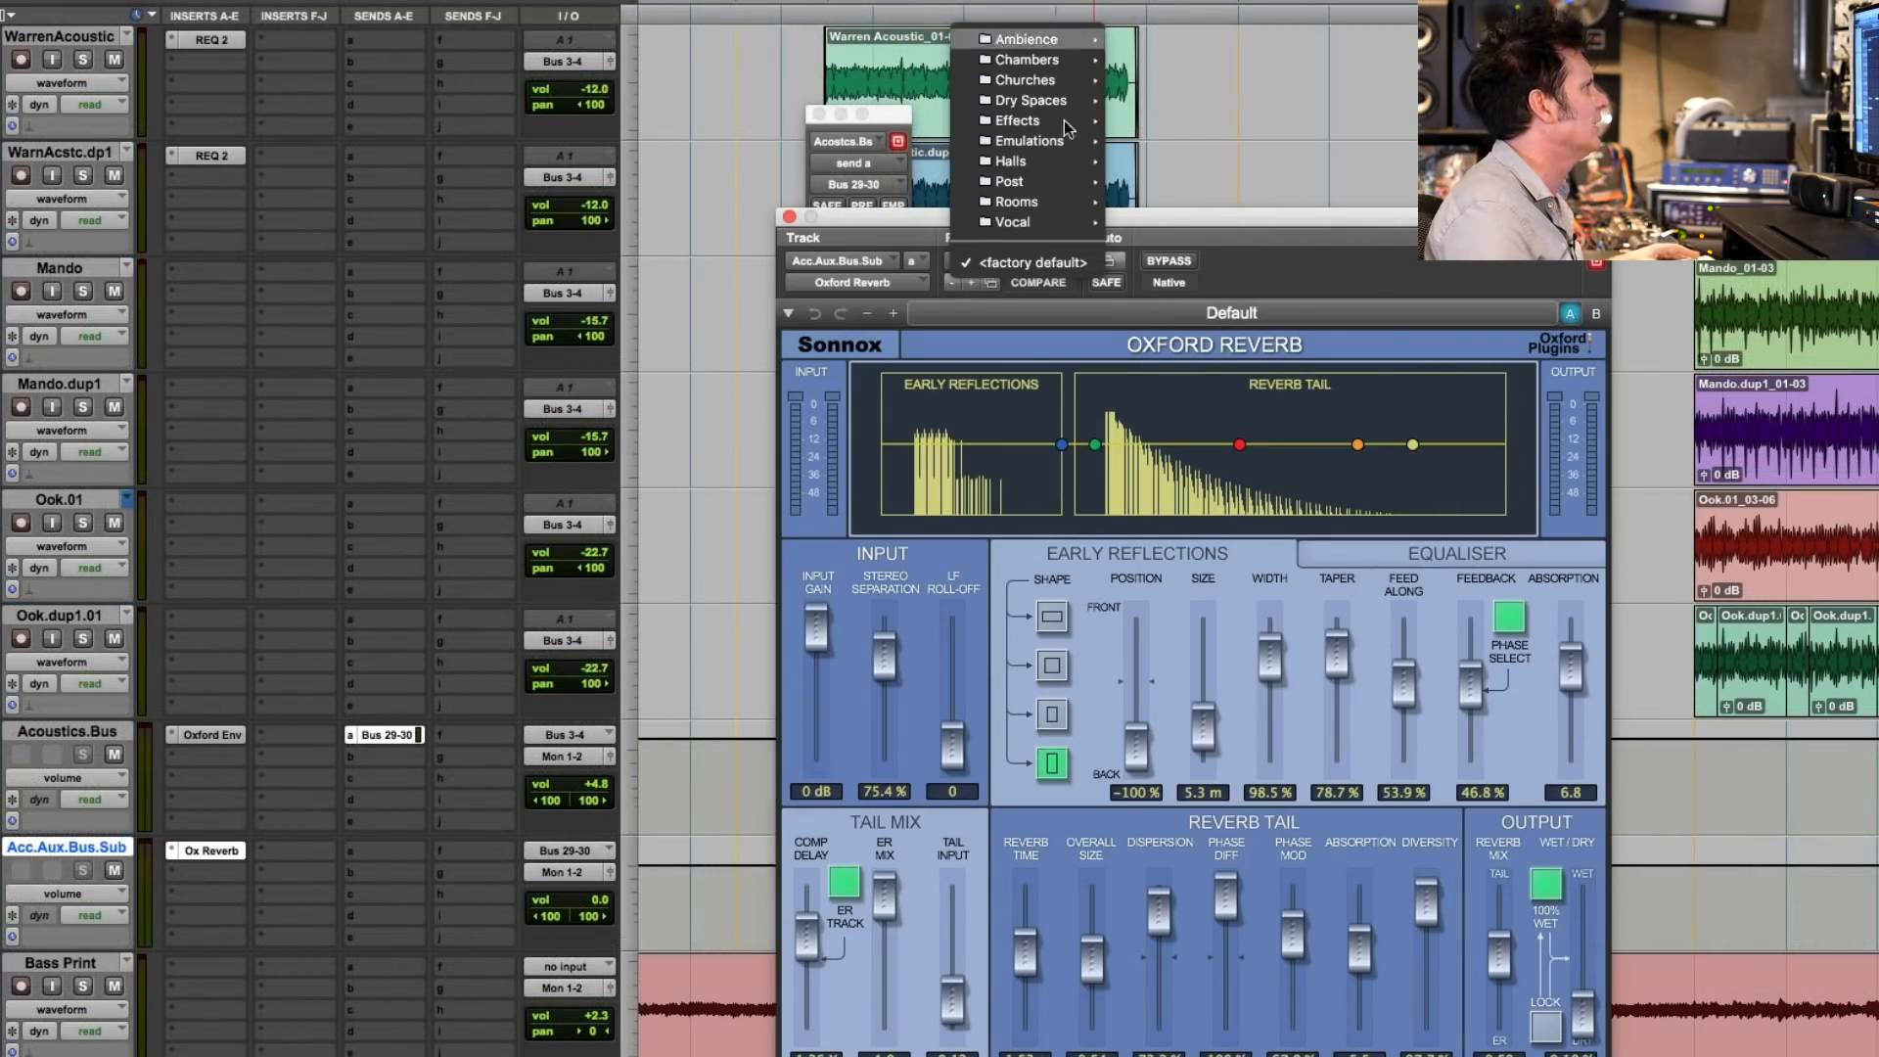
mouse_move(1082, 161)
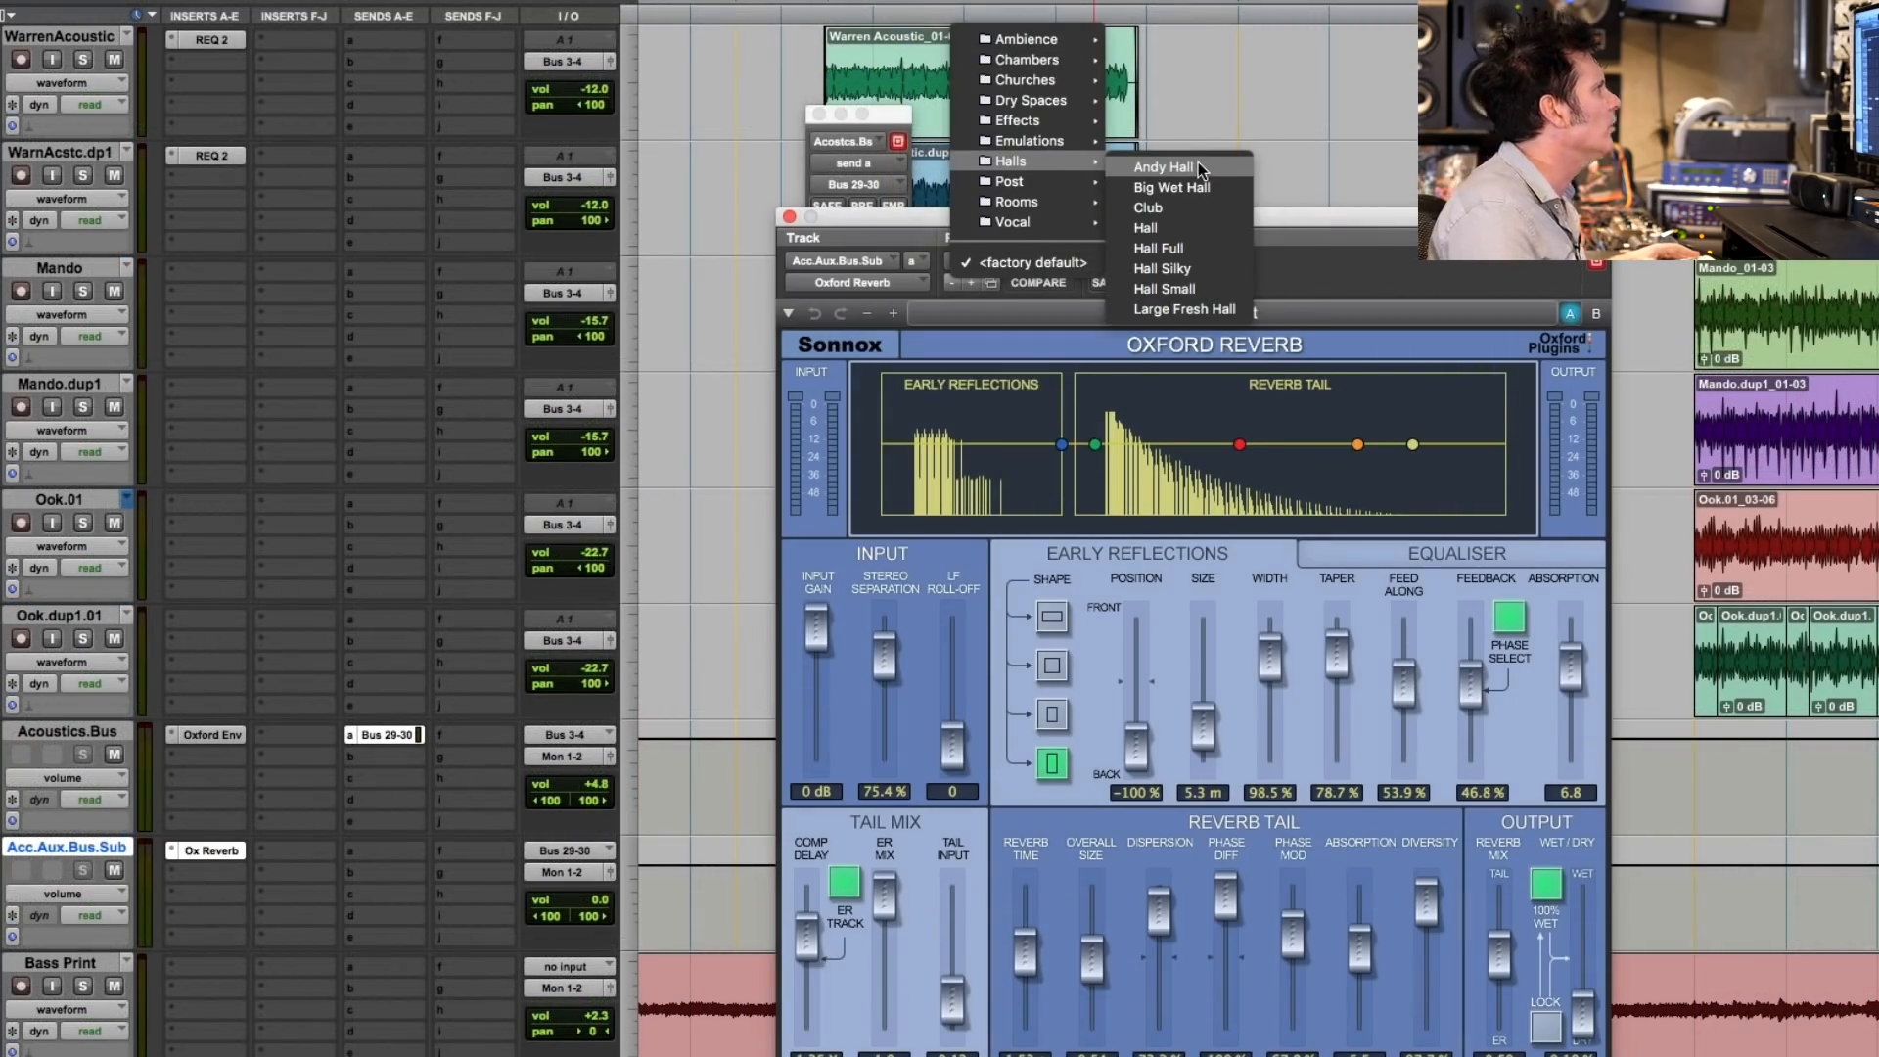
left_click(85, 639)
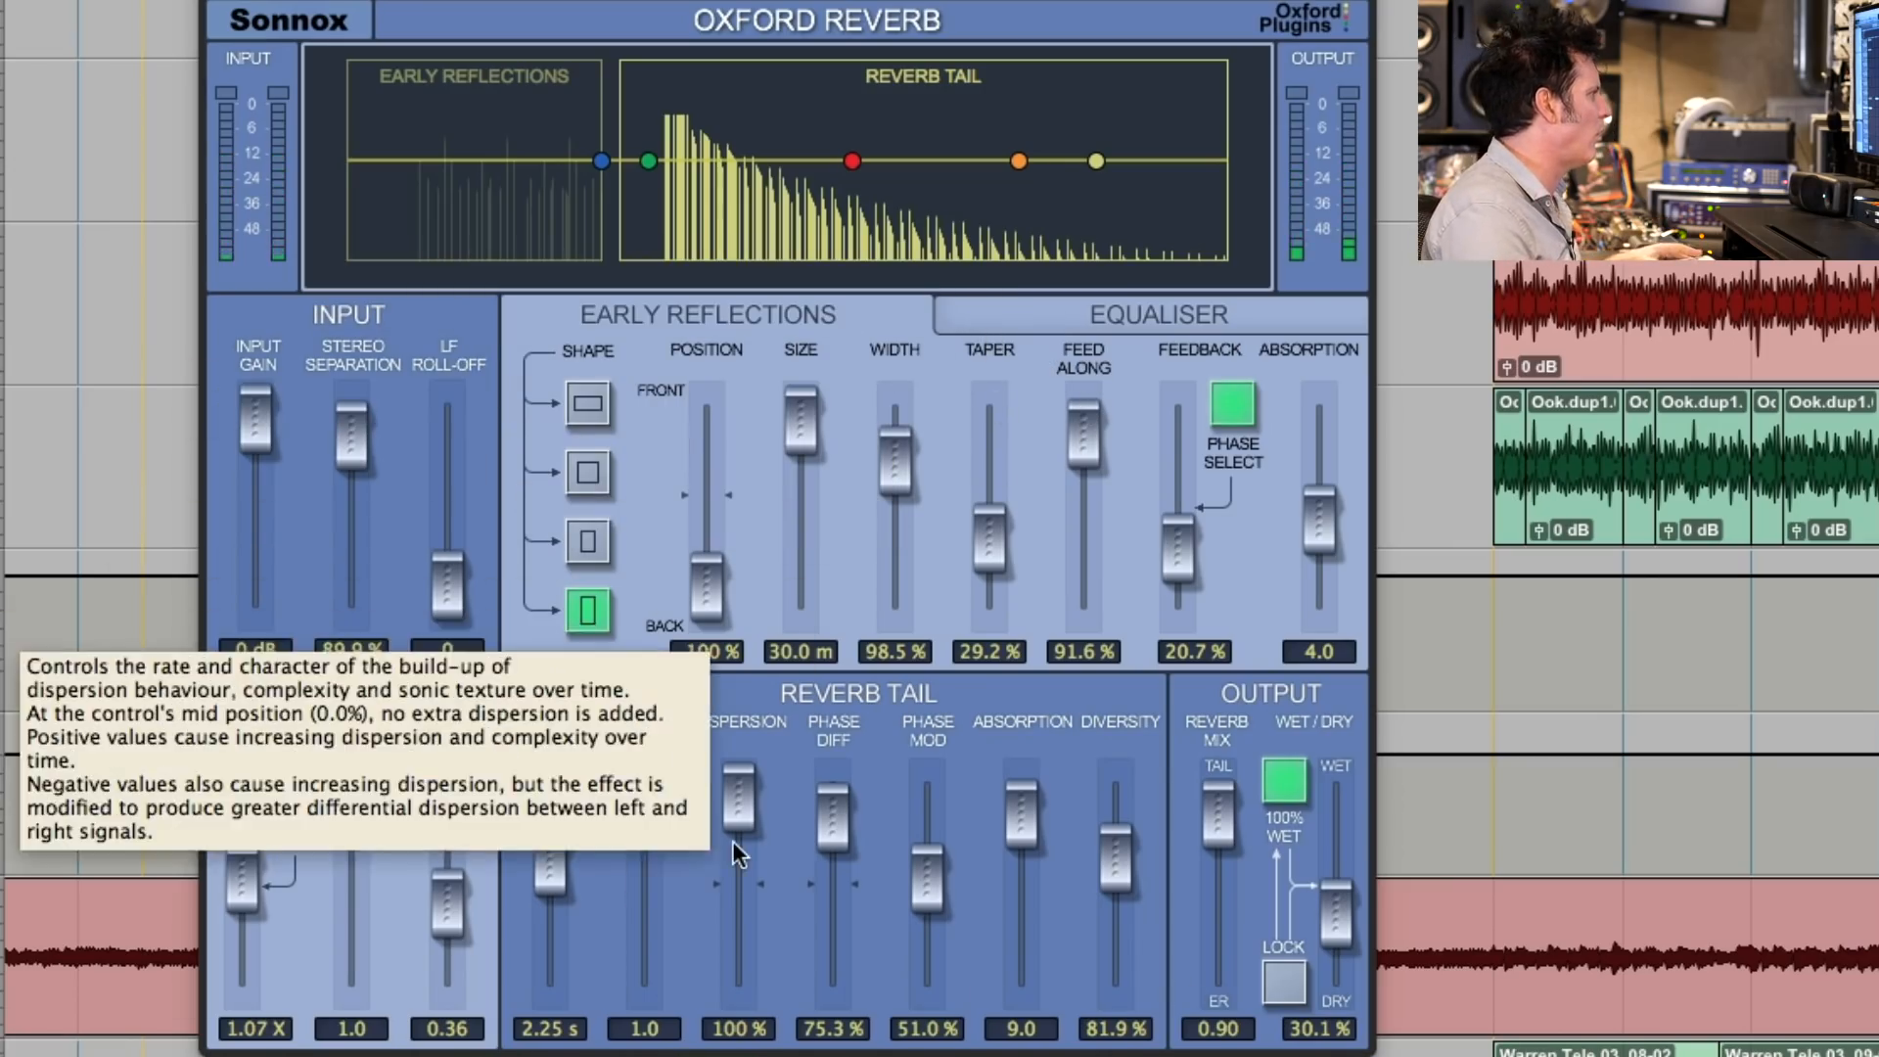
key("space")
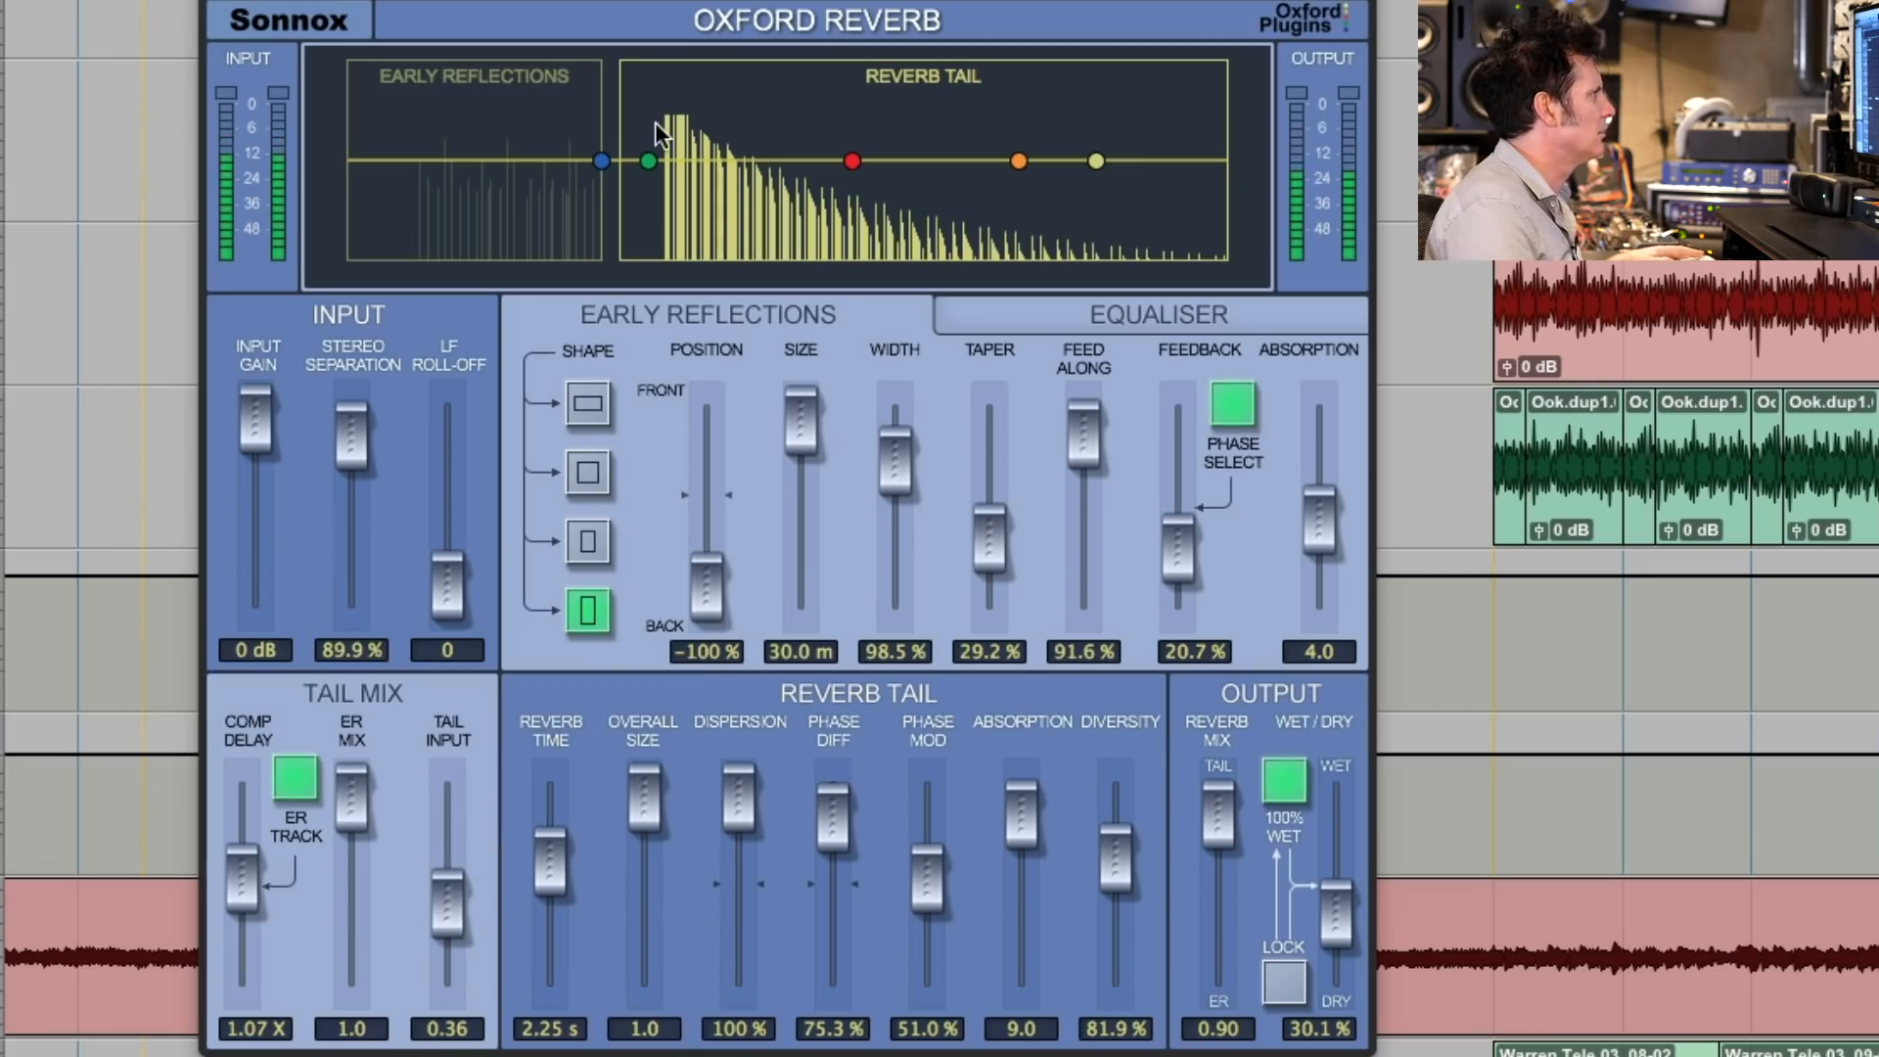
- Shape the reverb EQ with a deep low-mid cut, a lowered bass band, a slight mid dip and gentle high boosts, and close the plug-in
left_click_drag(649, 160, 684, 251)
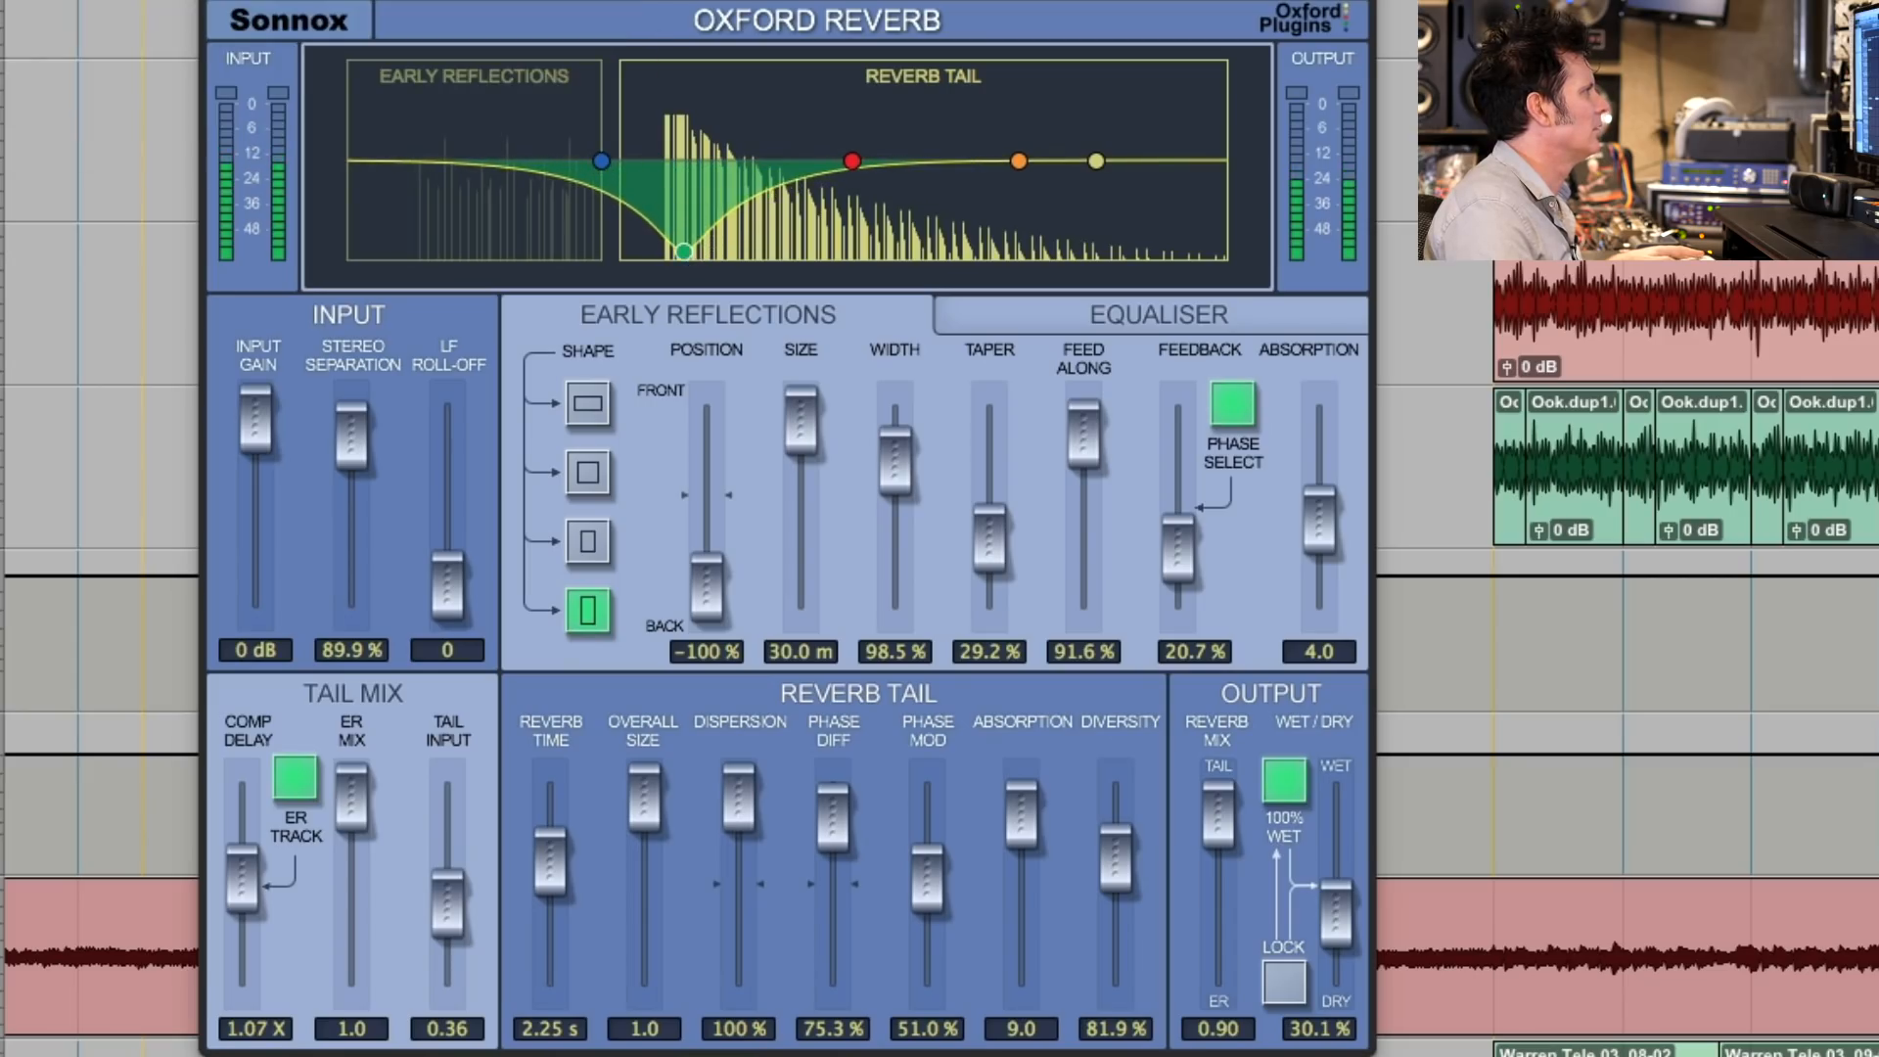
left_click_drag(1018, 165, 1155, 142)
left_click_drag(1019, 133, 1015, 140)
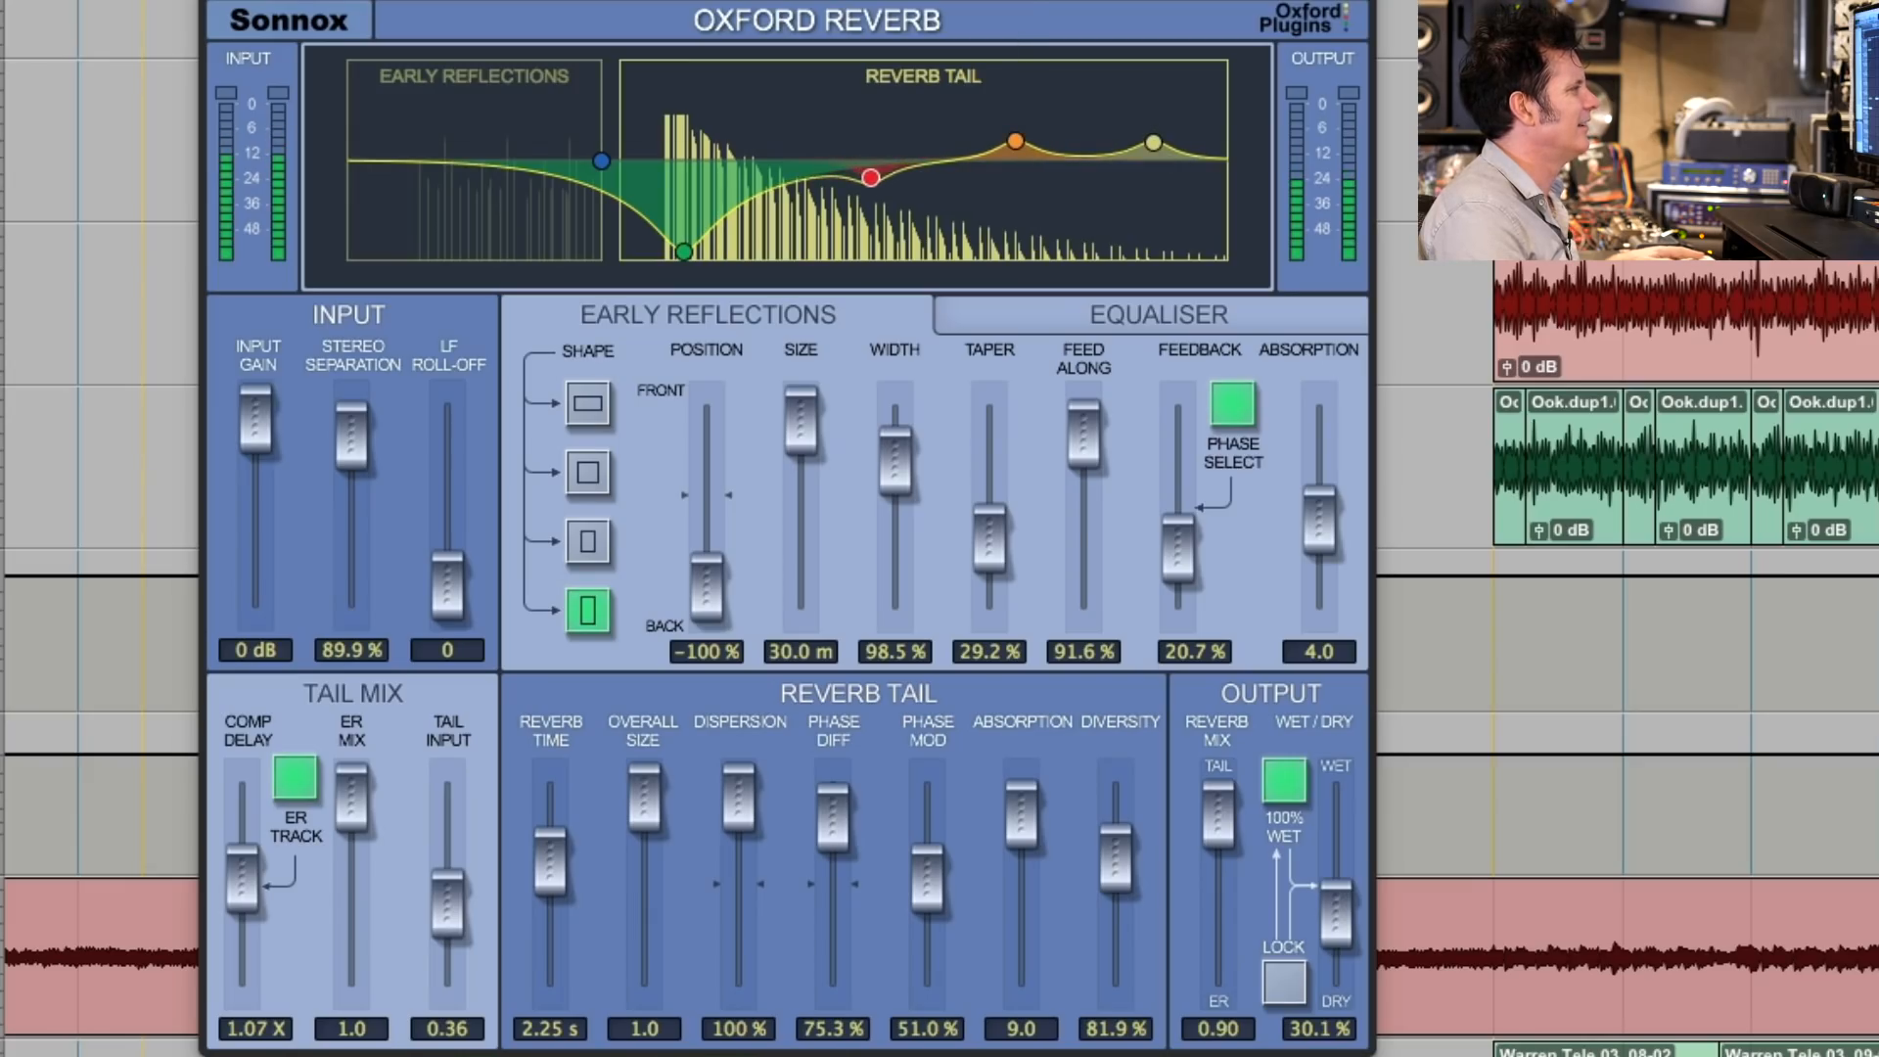
left_click_drag(862, 176, 797, 185)
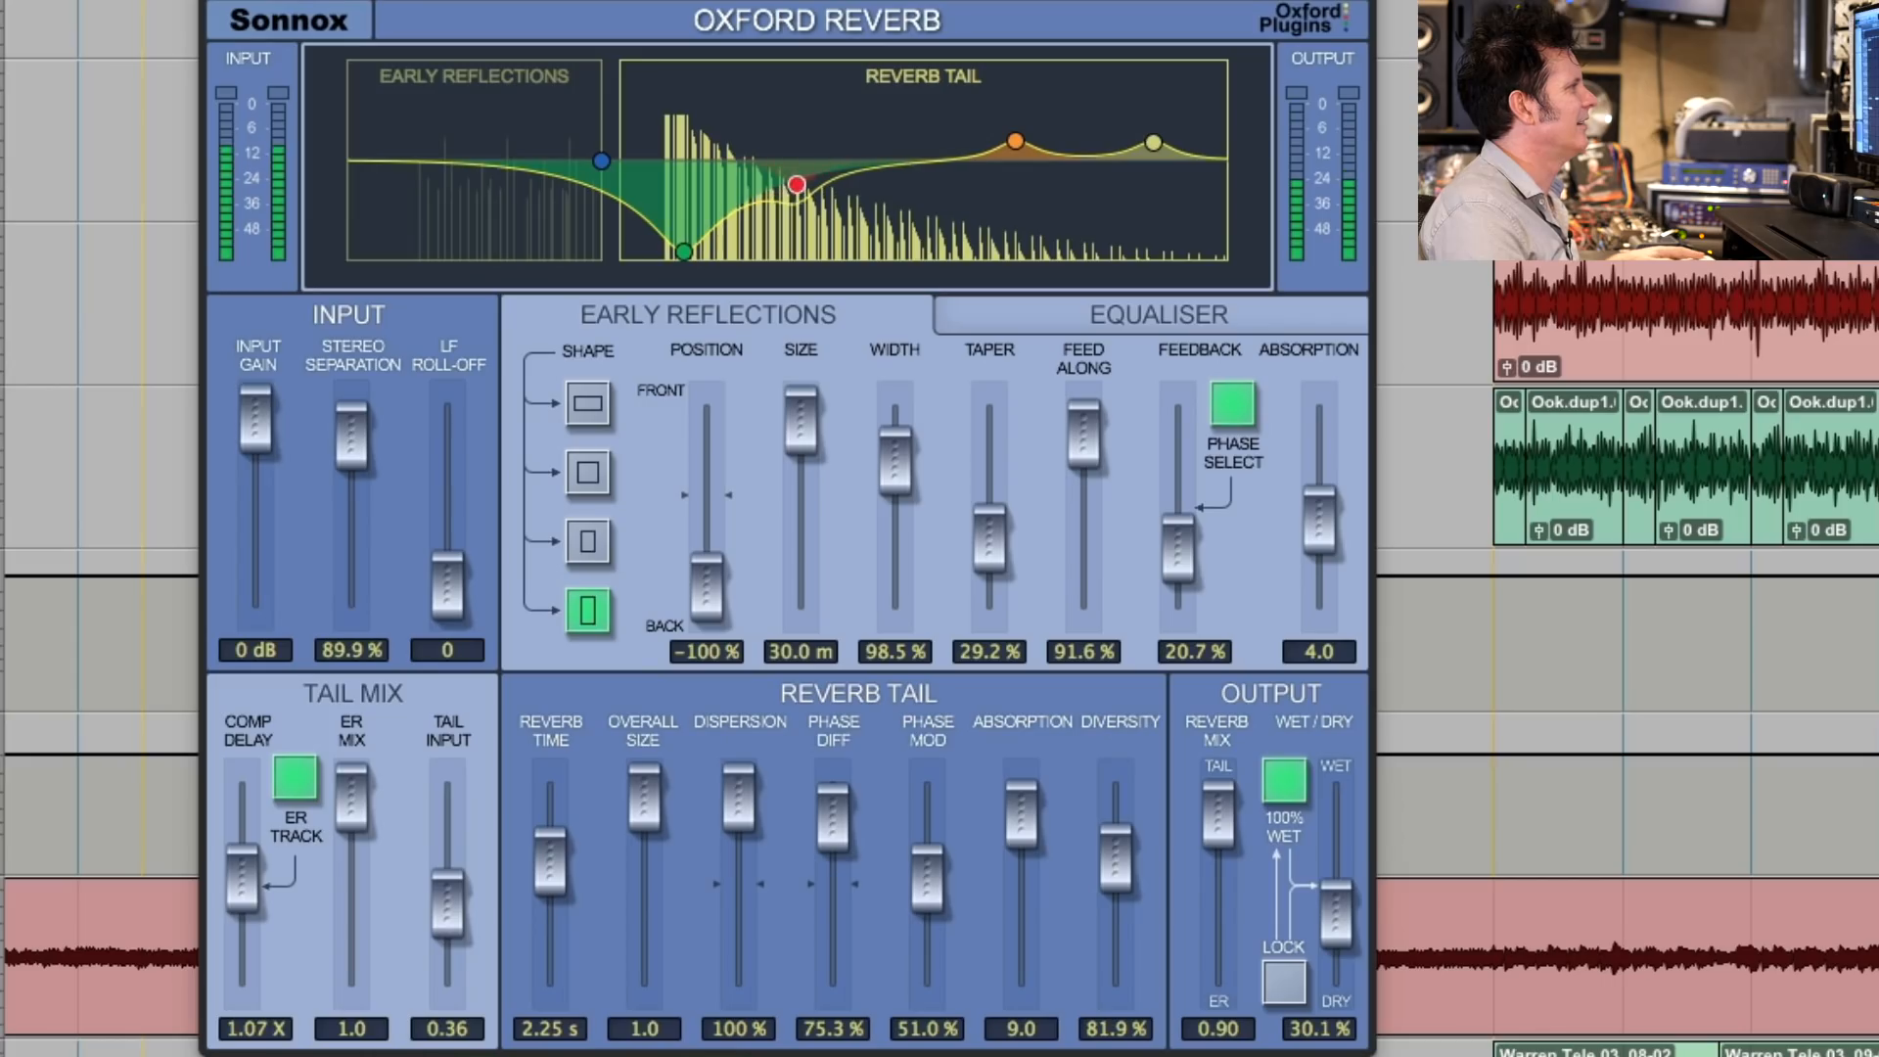
left_click_drag(687, 256, 697, 252)
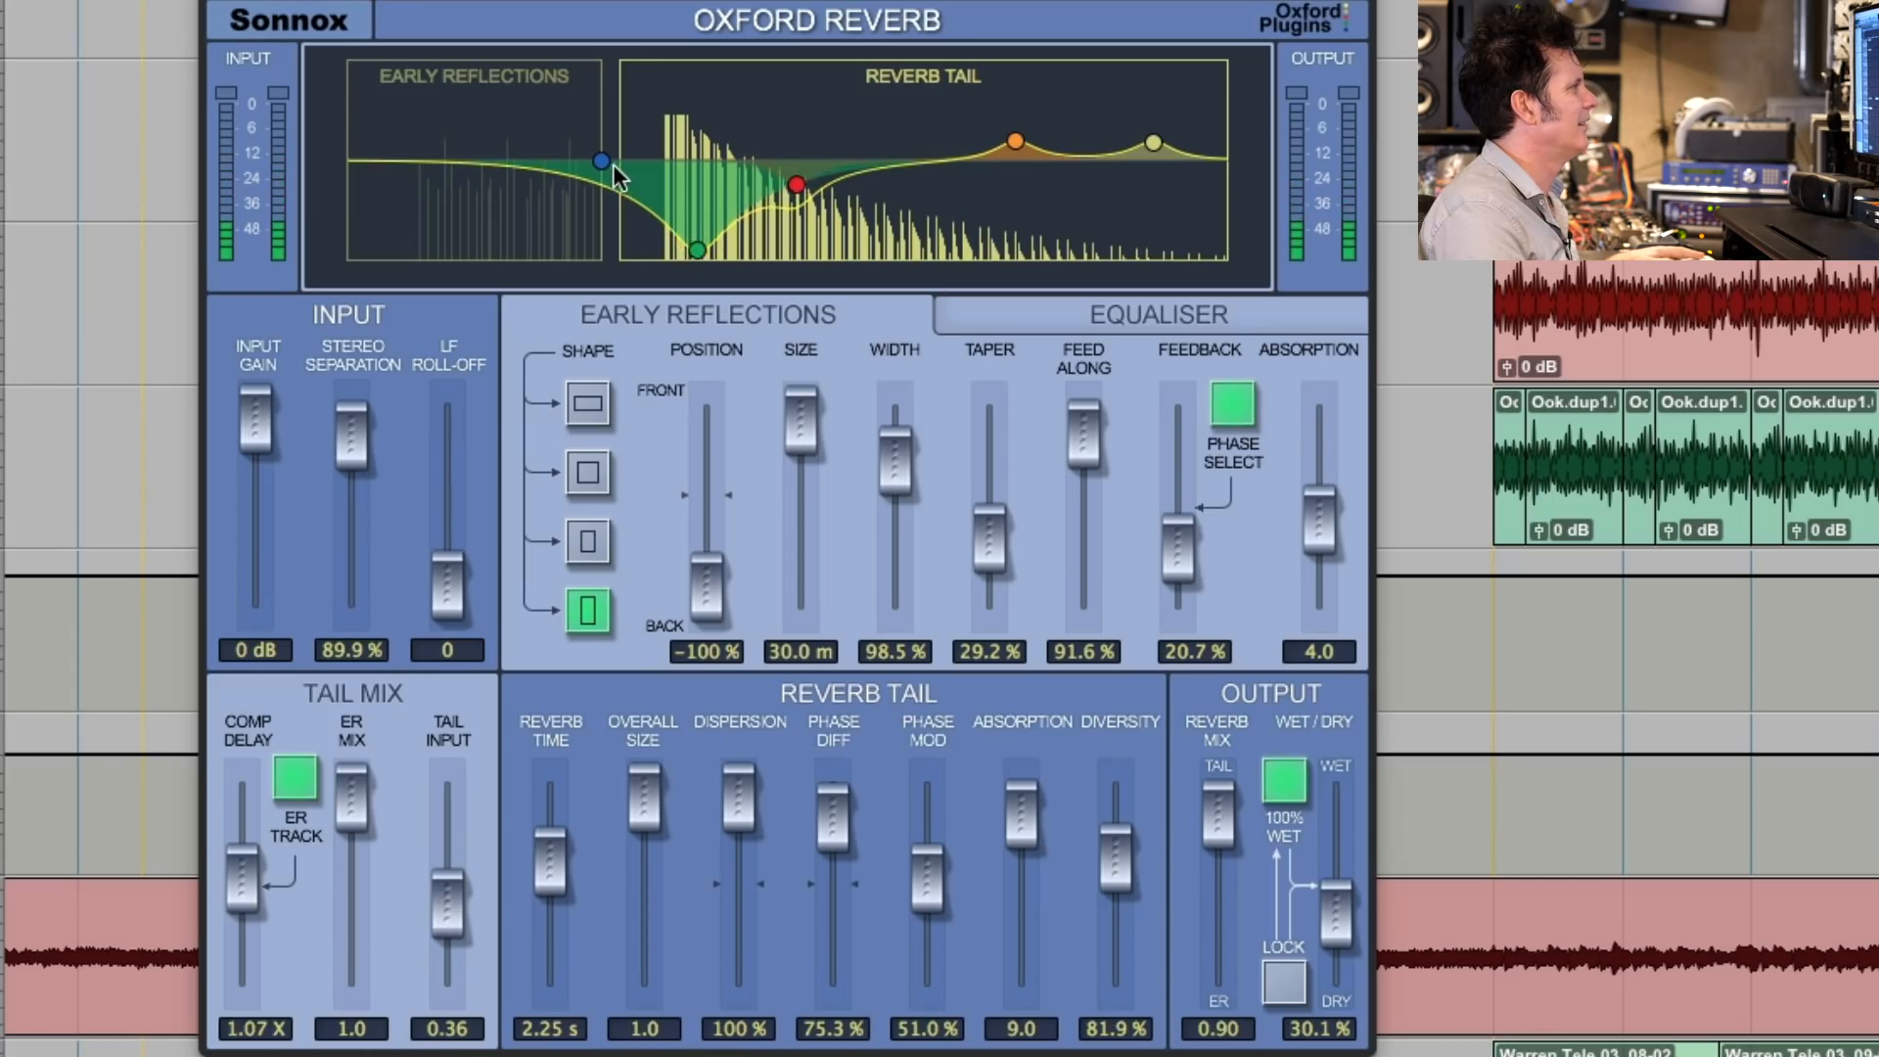
left_click_drag(601, 161, 665, 250)
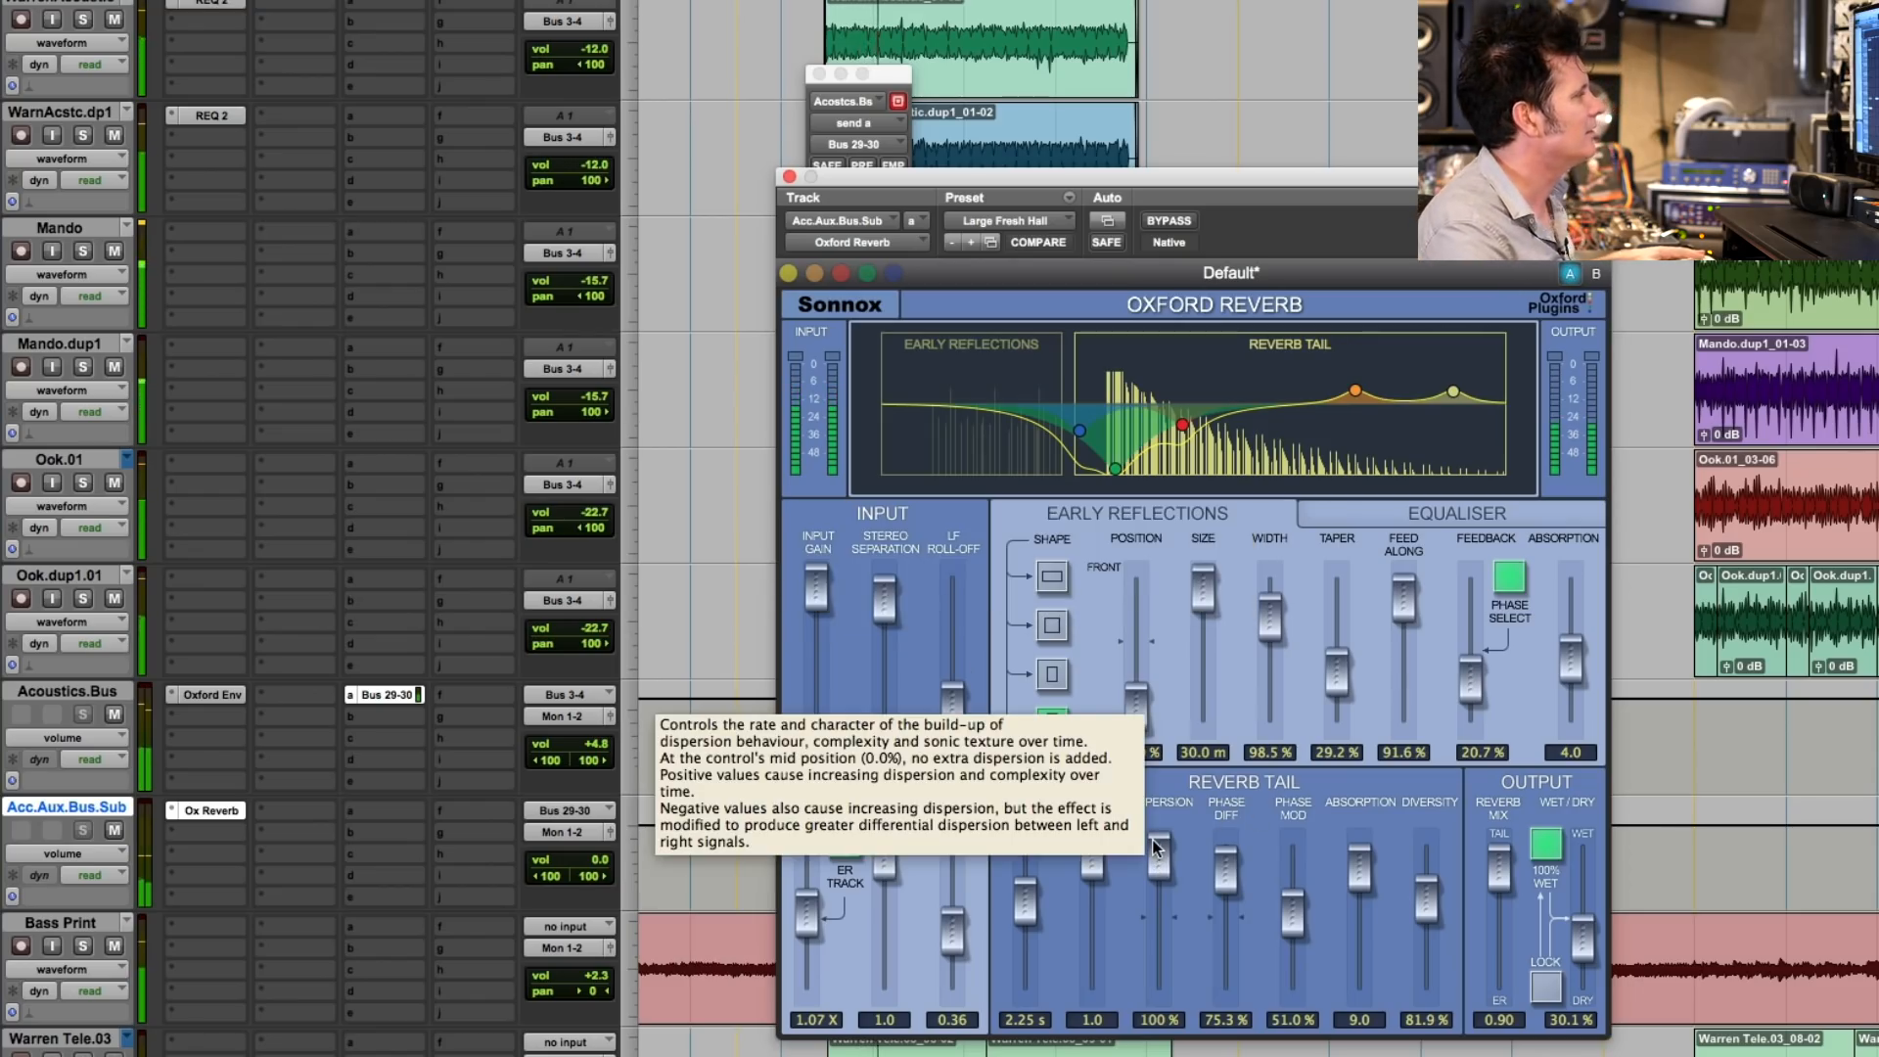
left_click(790, 176)
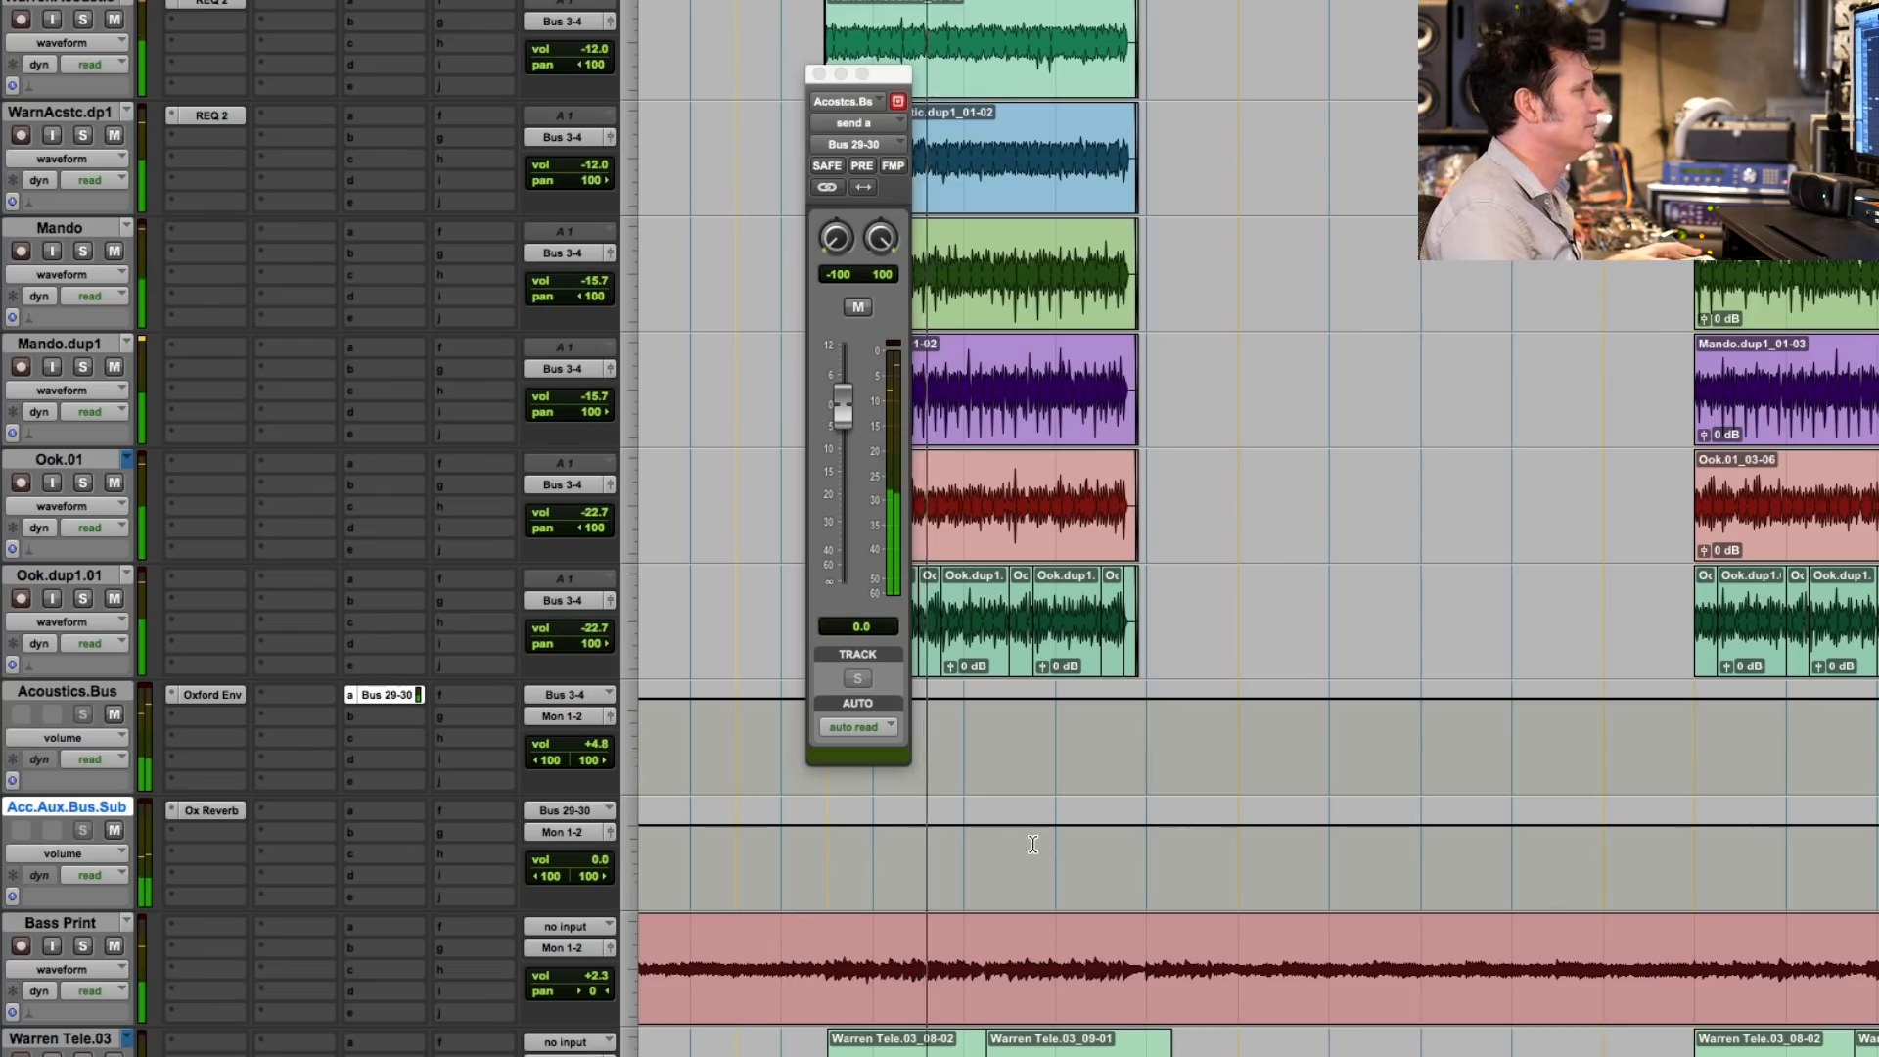
- Solo the String Print and Drum Print tracks during playback to hear them alone, and clear both solos
scroll(1146, 912, "down", 5)
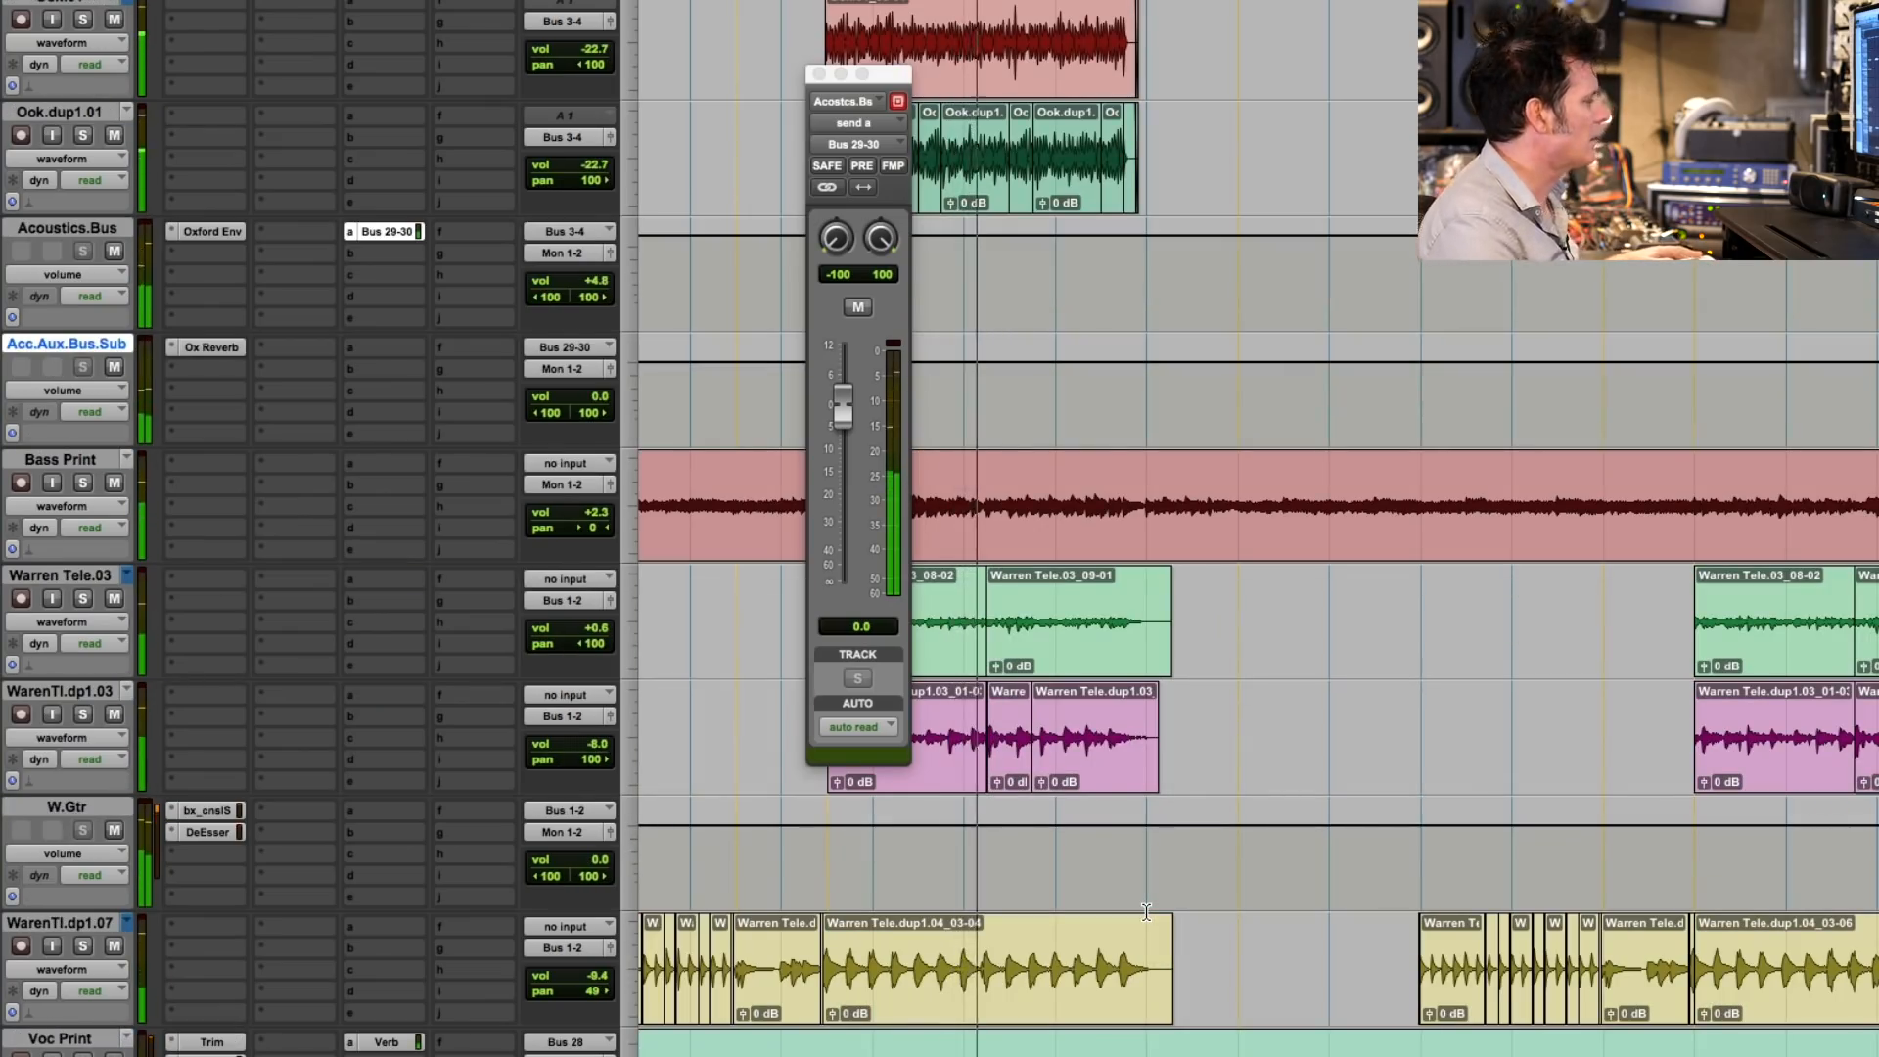
scroll(1147, 912, "down", 8)
scroll(1147, 908, "up", 7)
scroll(1148, 909, "up", 15)
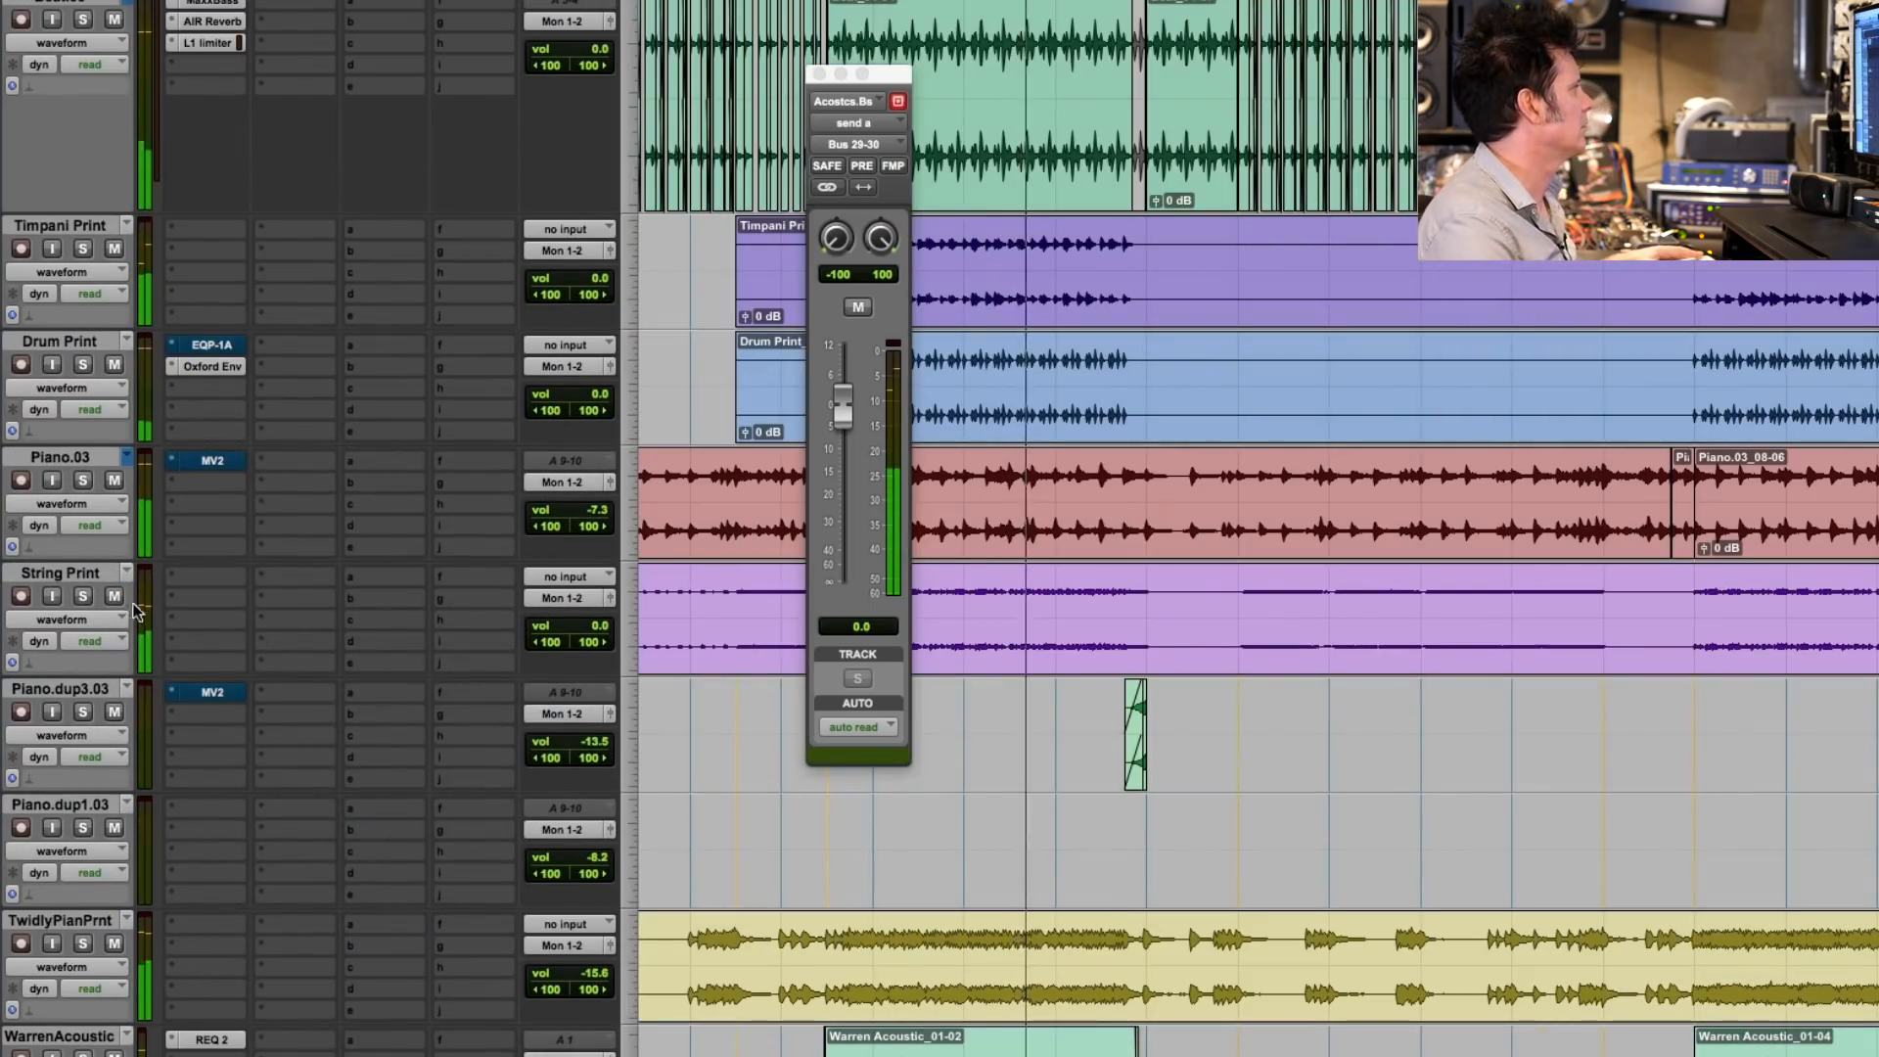
left_click(82, 596)
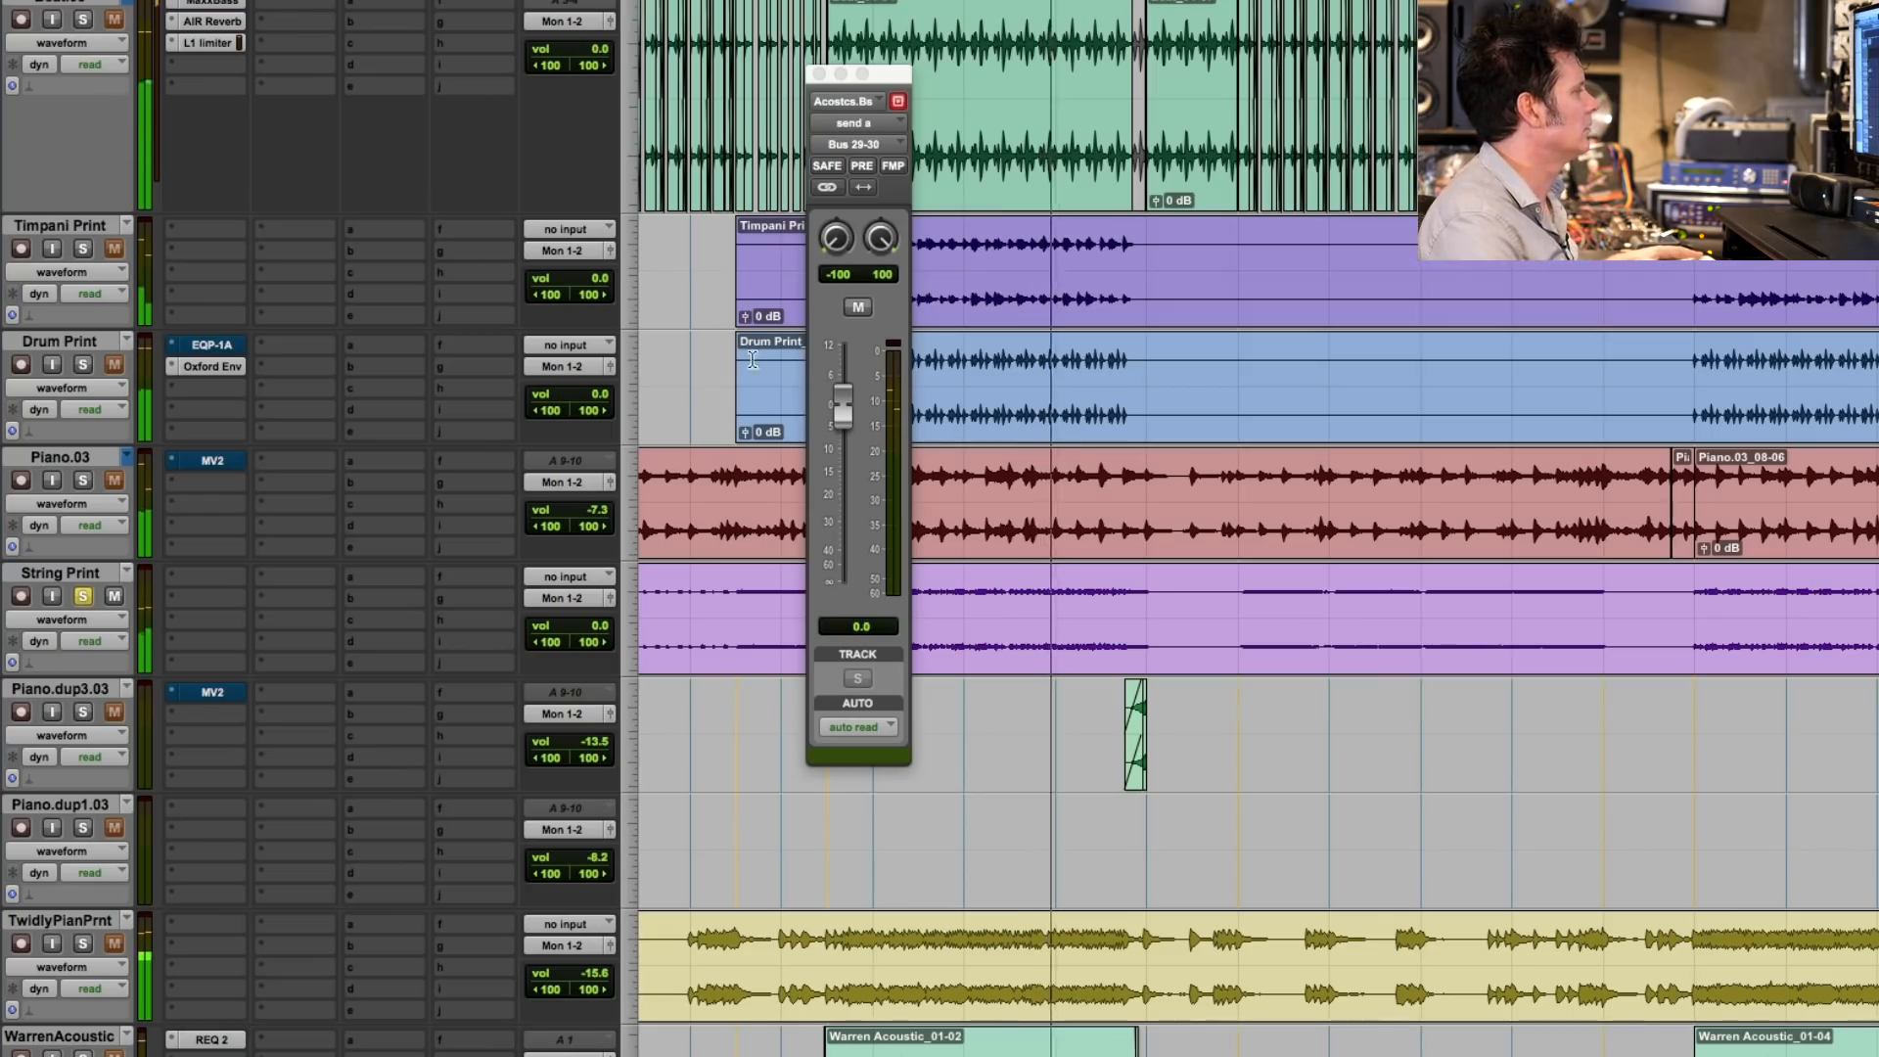
left_click(83, 364)
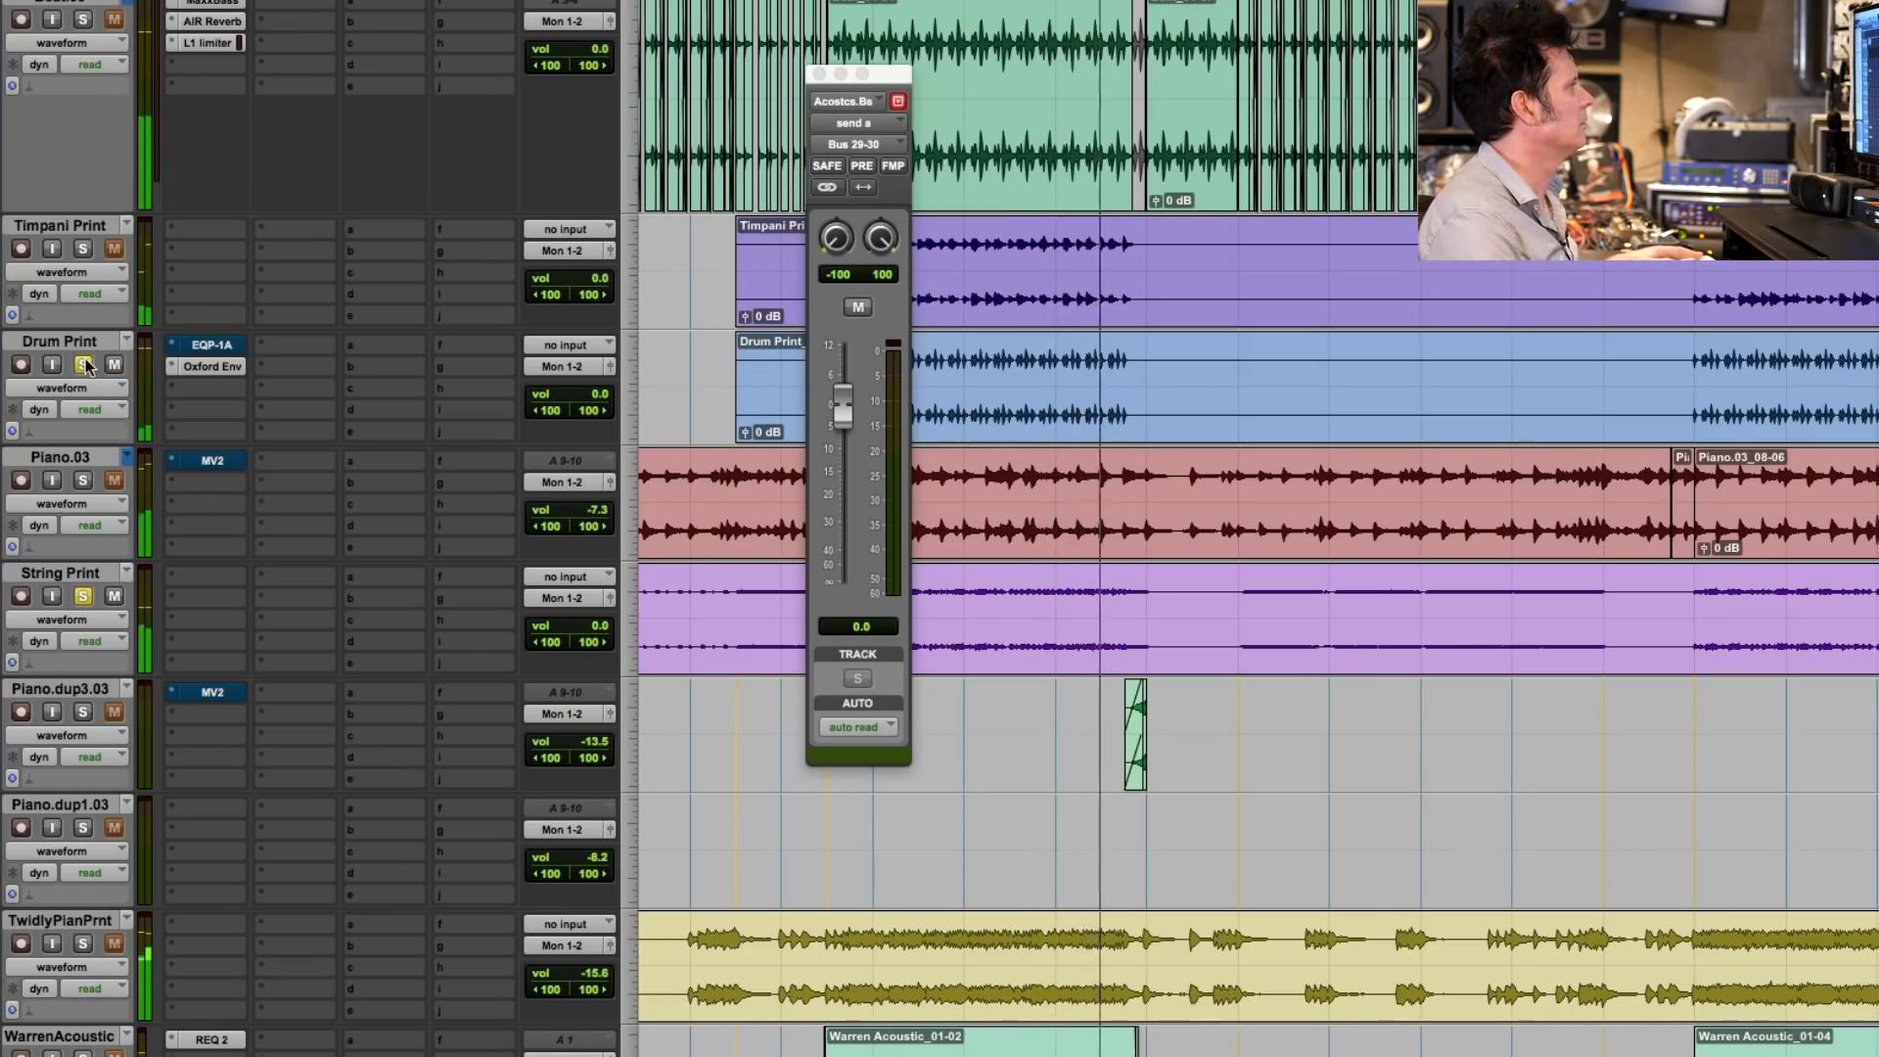
left_click(84, 366, "alt")
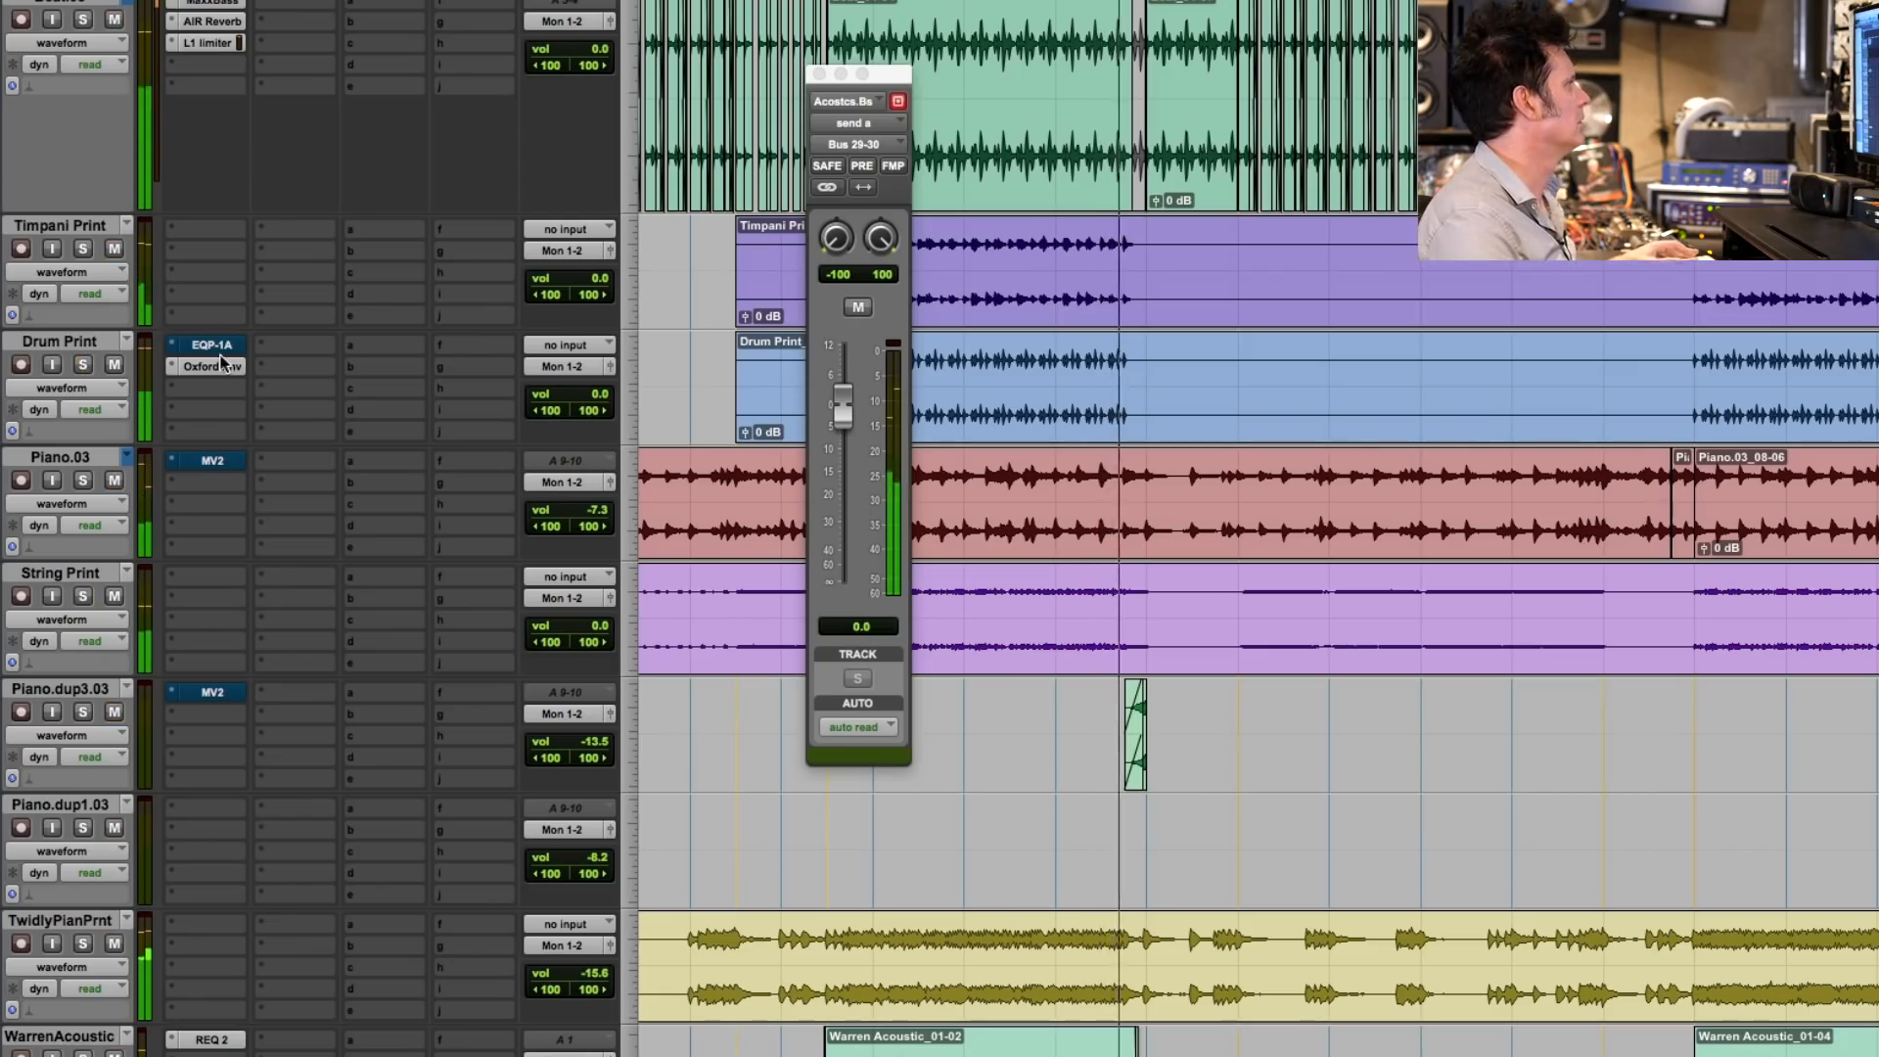
- Raise the Drum Print track's volume to +1.2 and close the acoustic bus's send window
left_click(595, 395)
left_click_drag(595, 396, 595, 392)
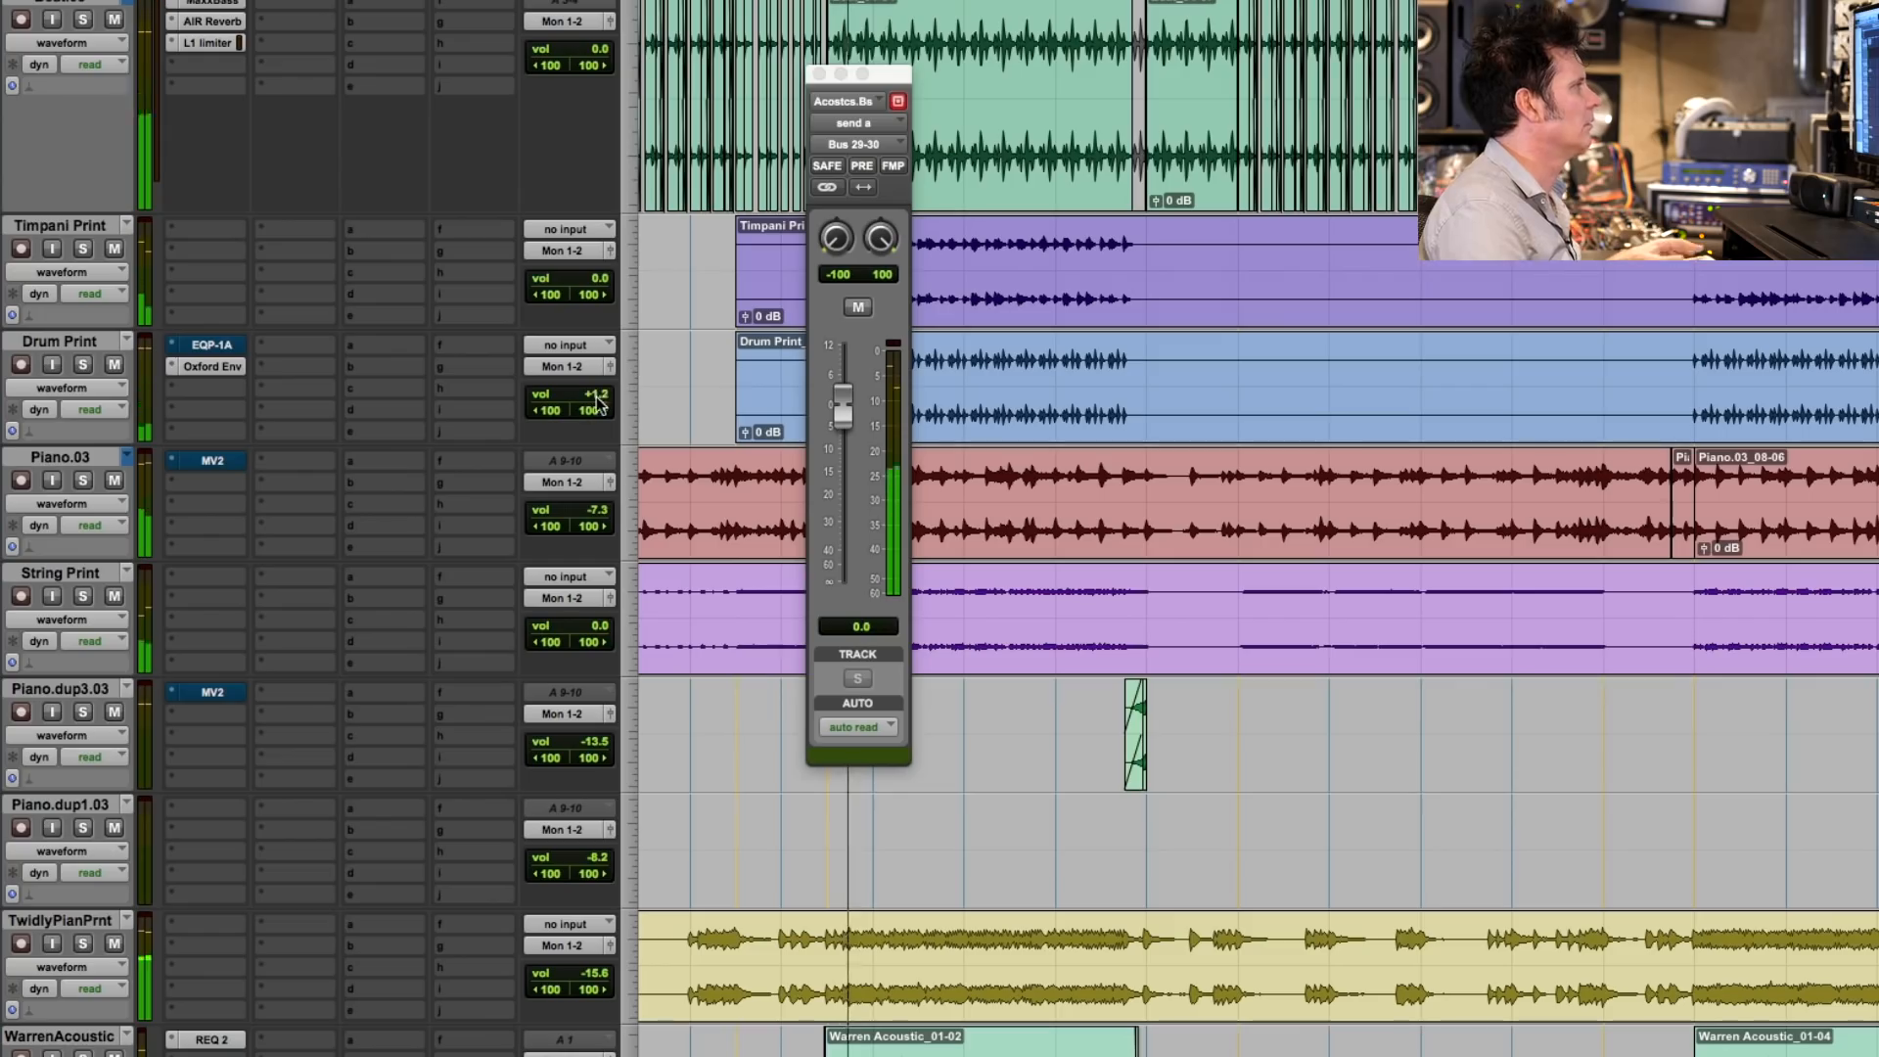
left_click(820, 74)
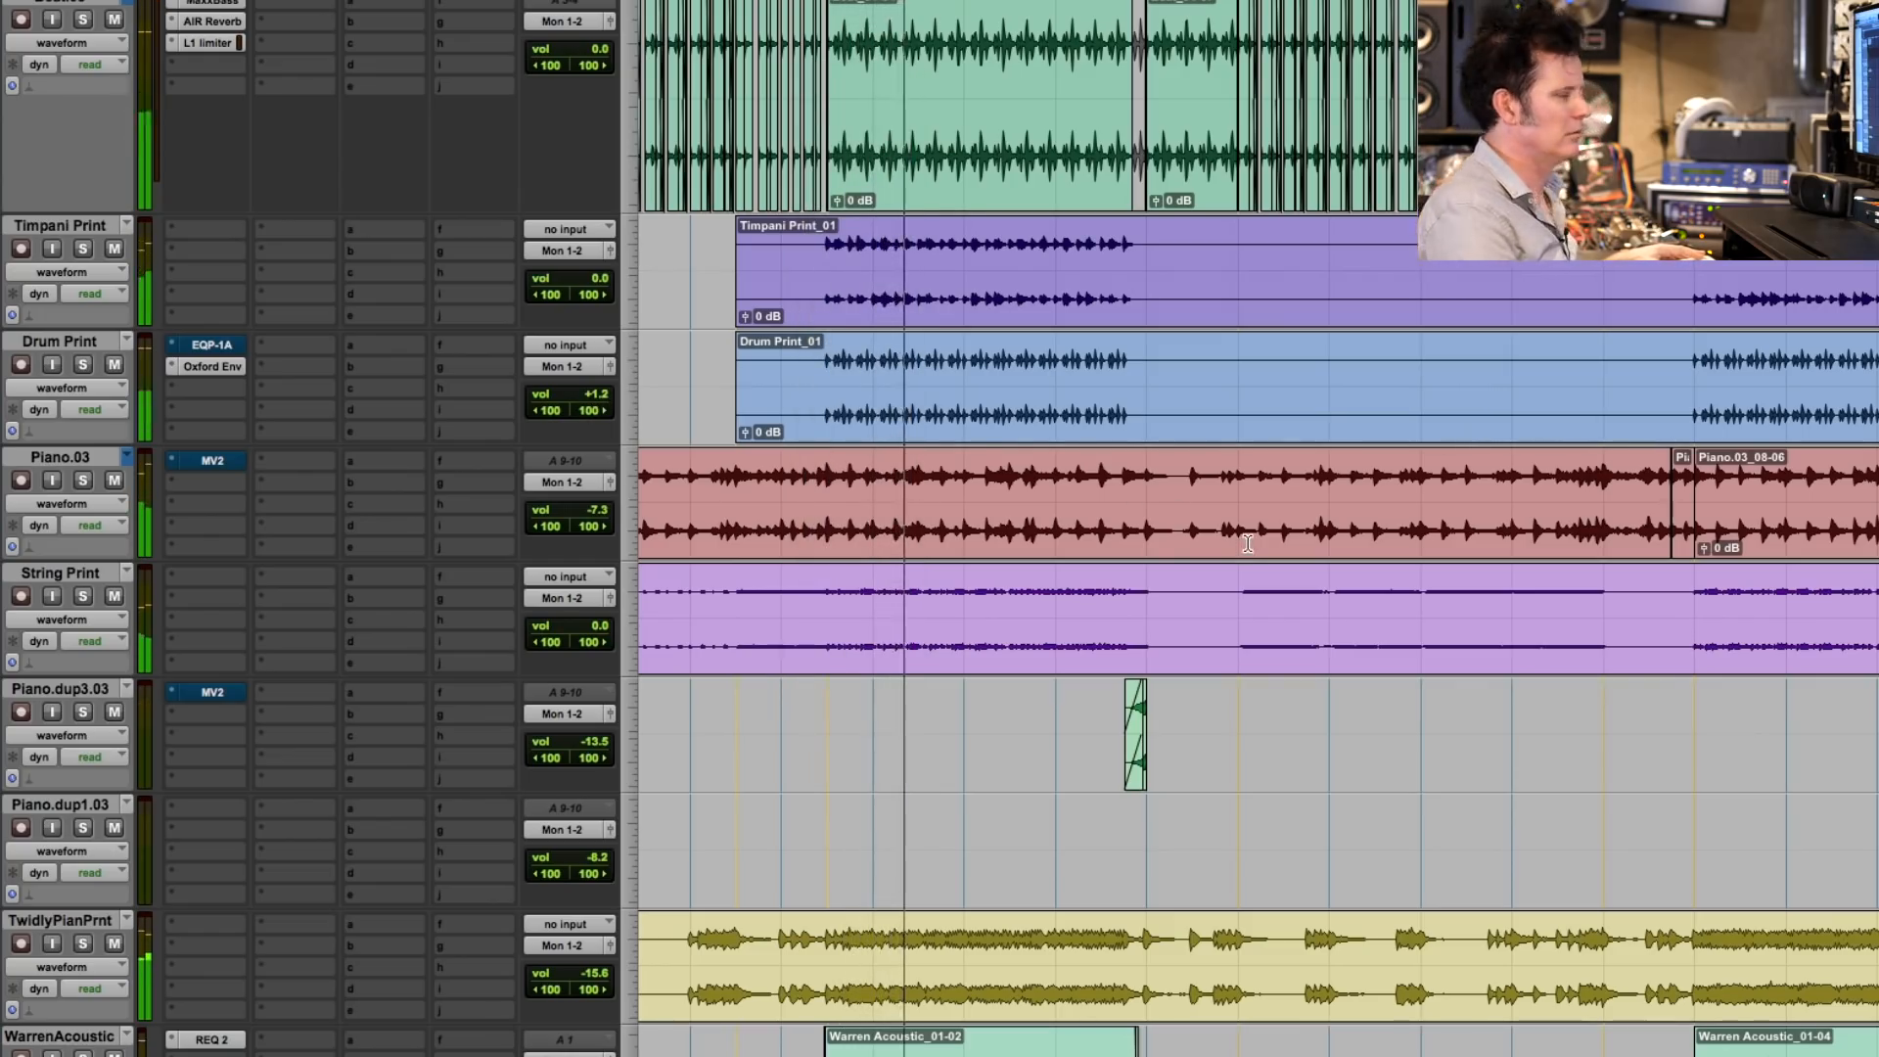
scroll(1245, 546, "down", 10)
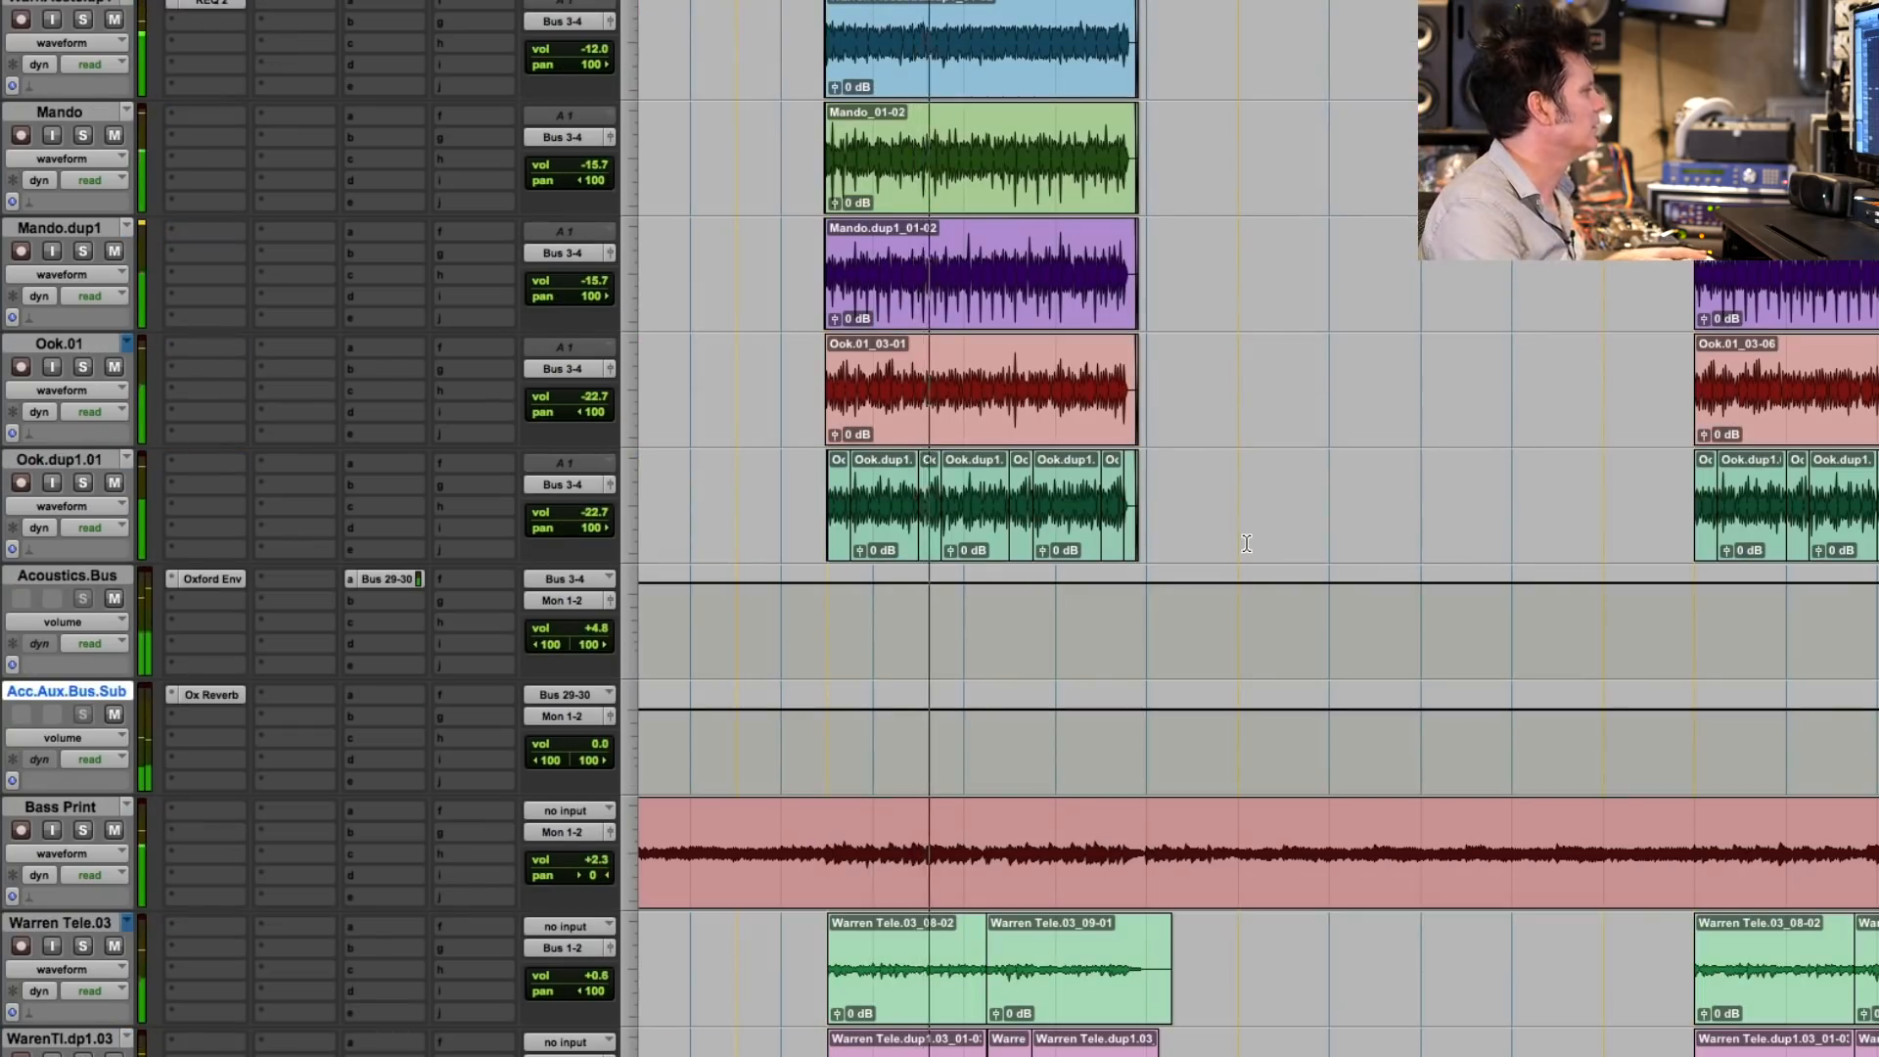
scroll(1247, 544, "down", 5)
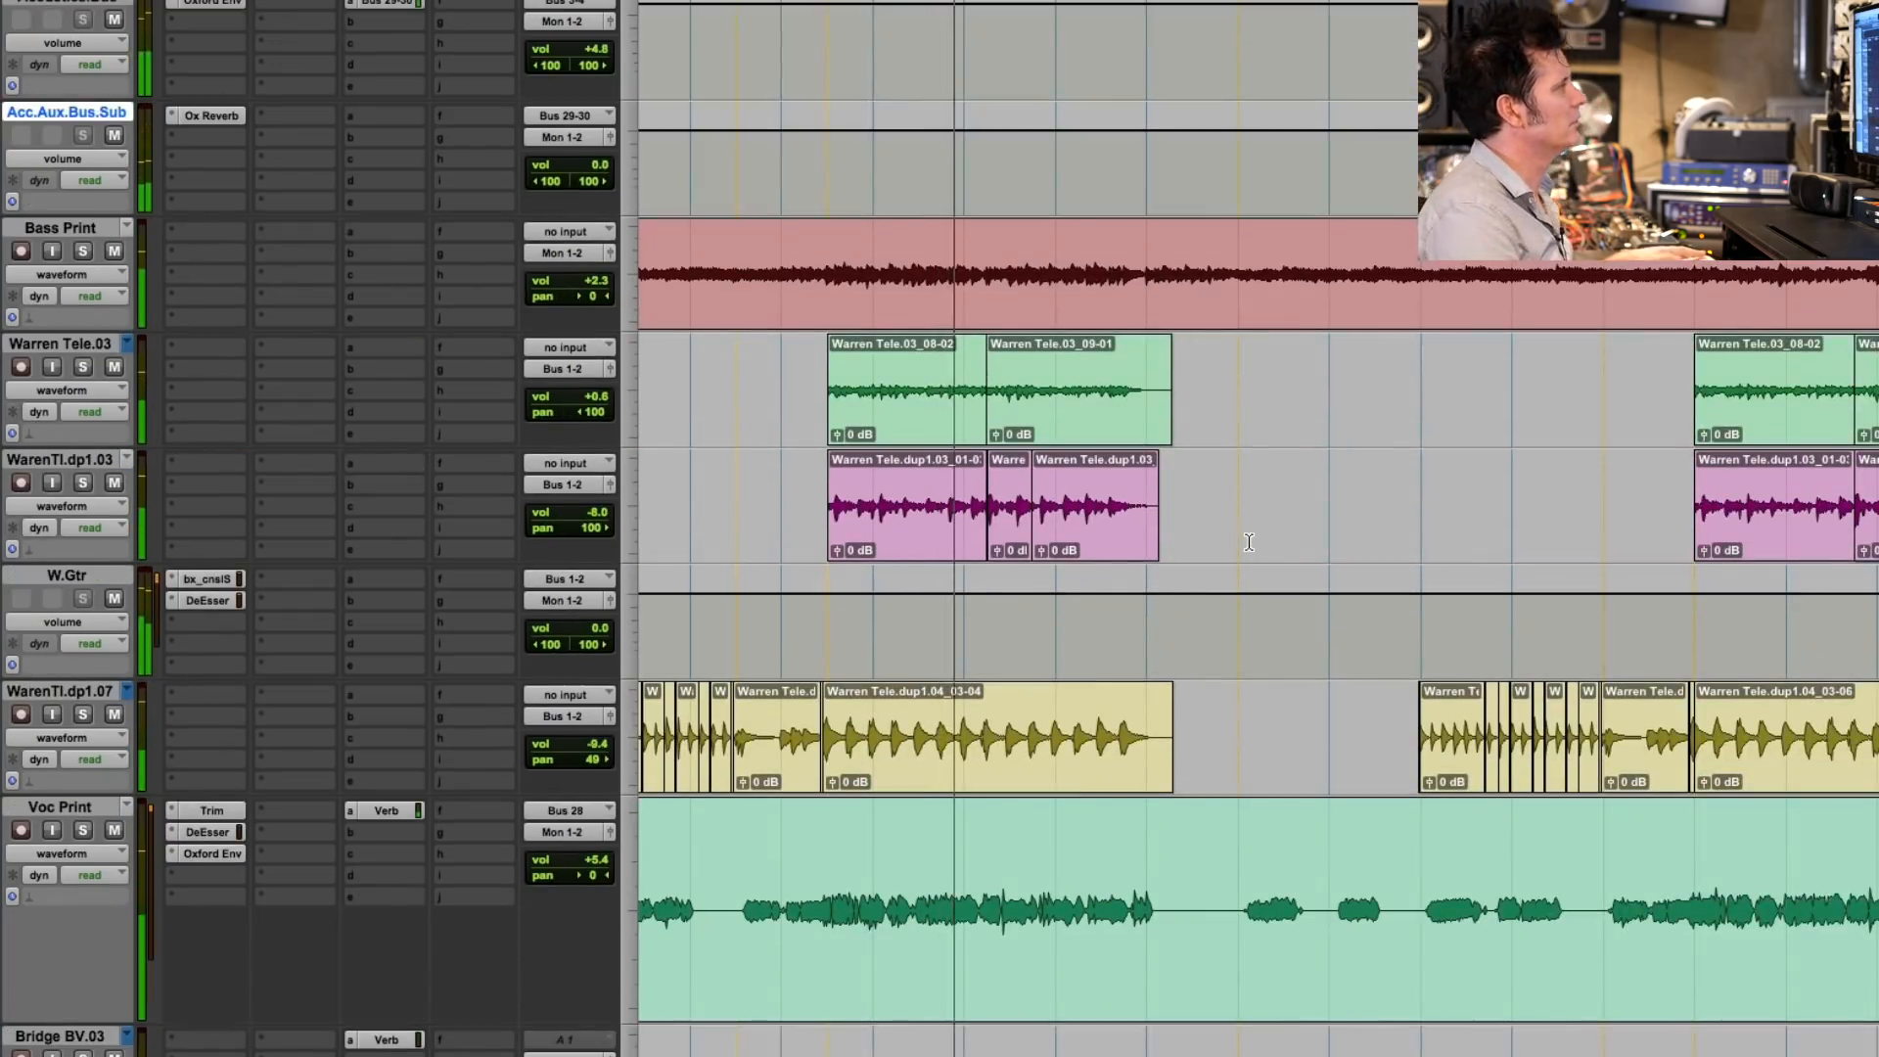
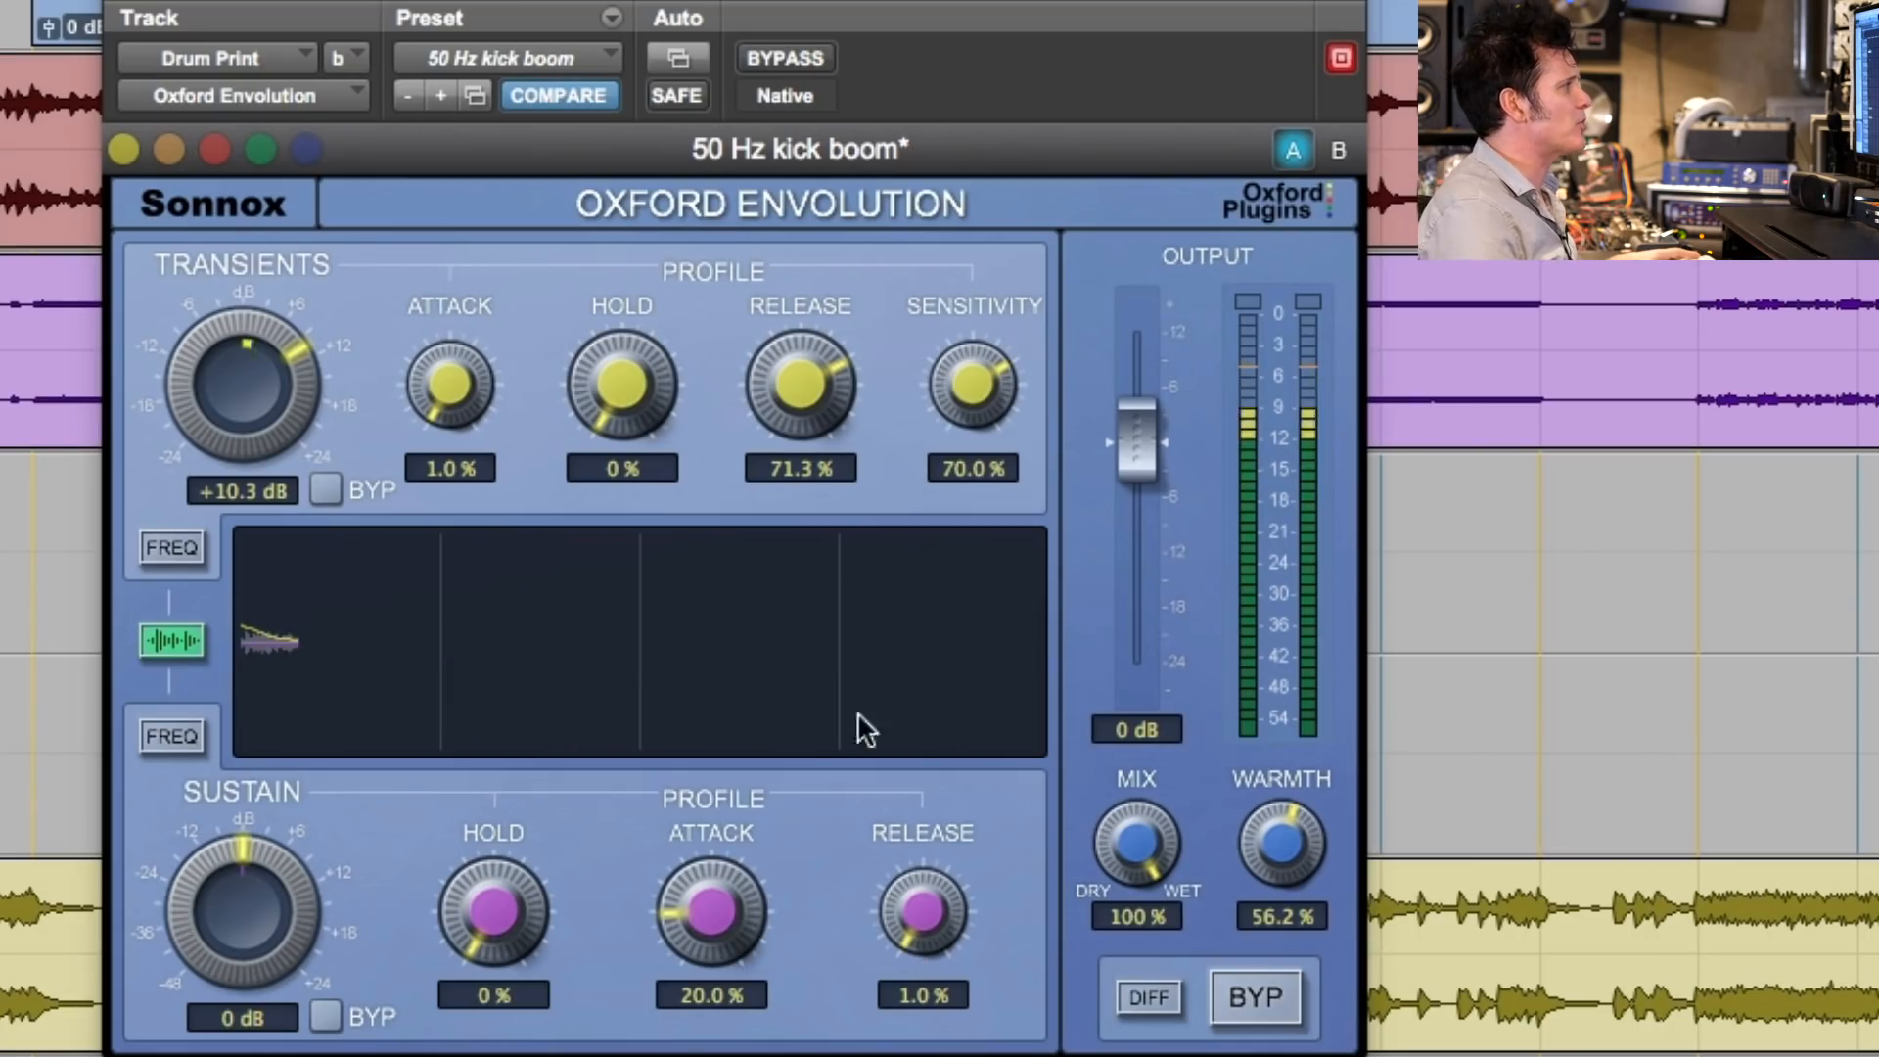
- Try transient release settings from 1% to 100% on the soloed drums, settle on 50%, and clear the Drum Print solo
left_click_drag(784, 380, 762, 560)
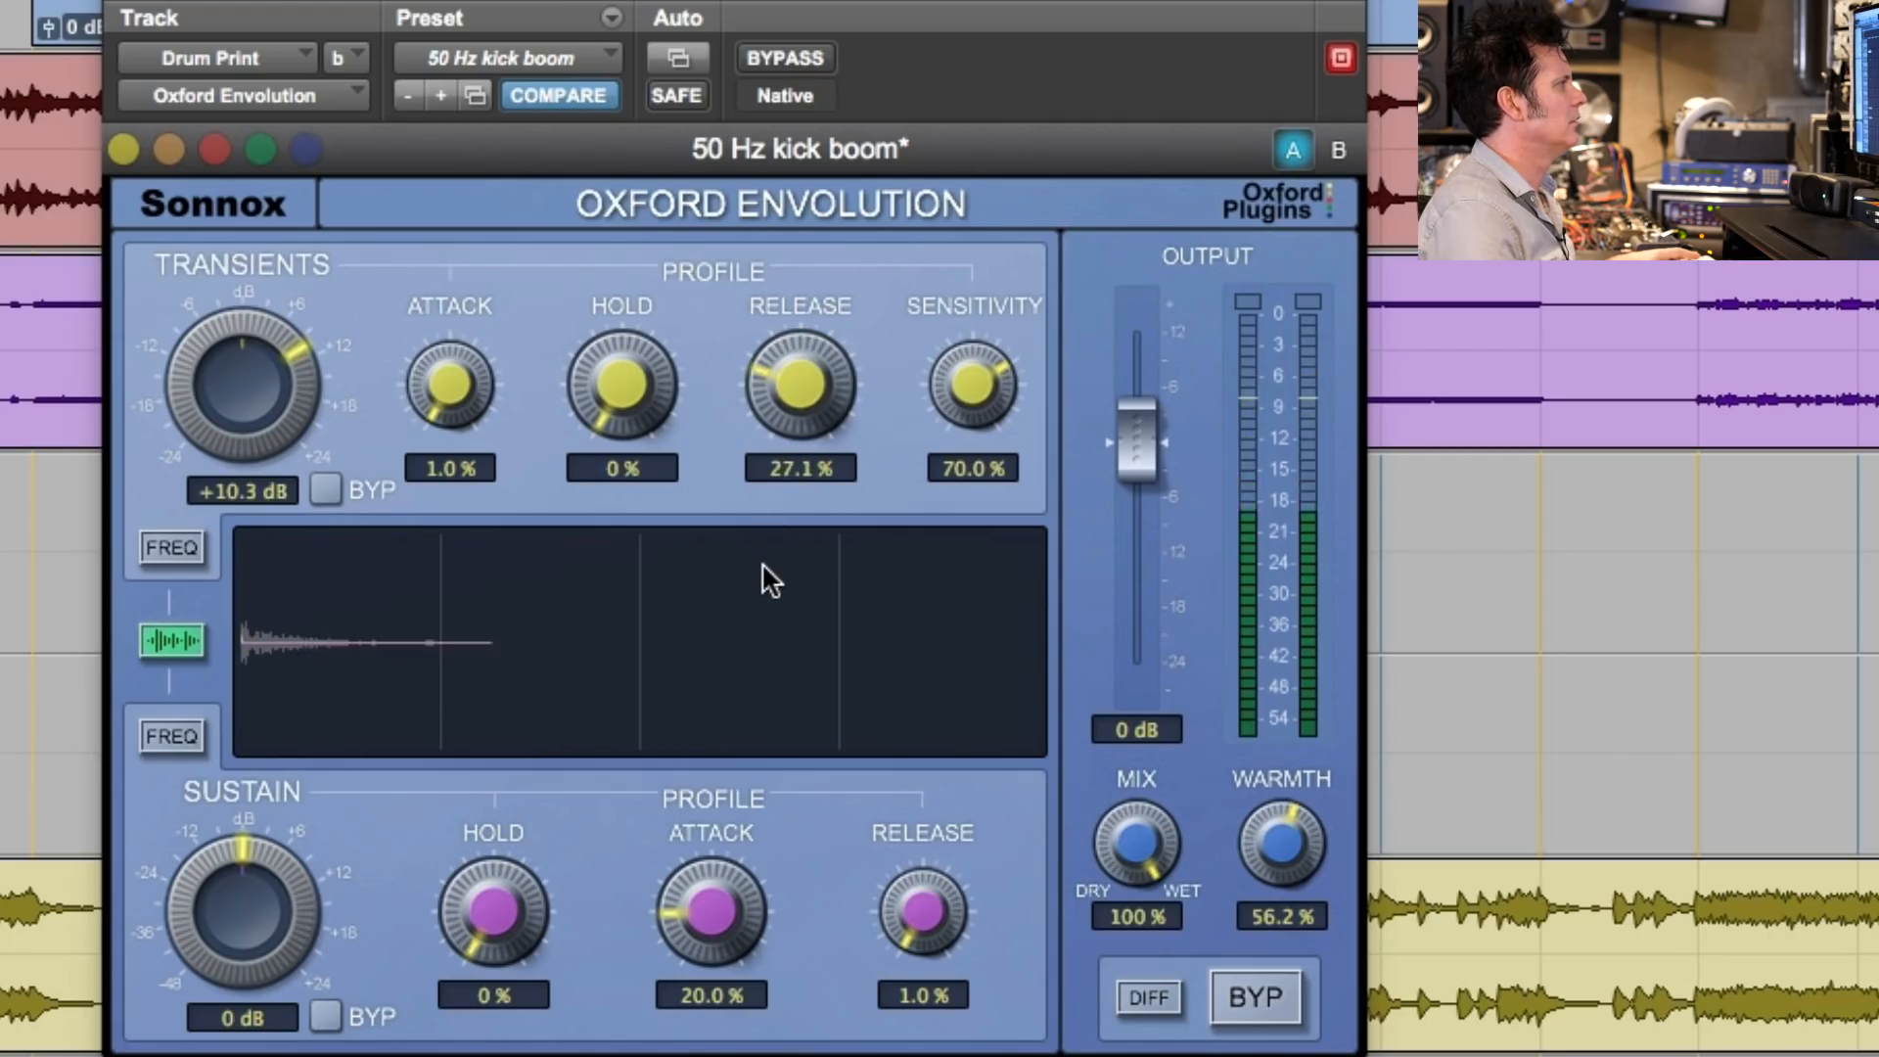
left_click_drag(761, 562, 837, 116)
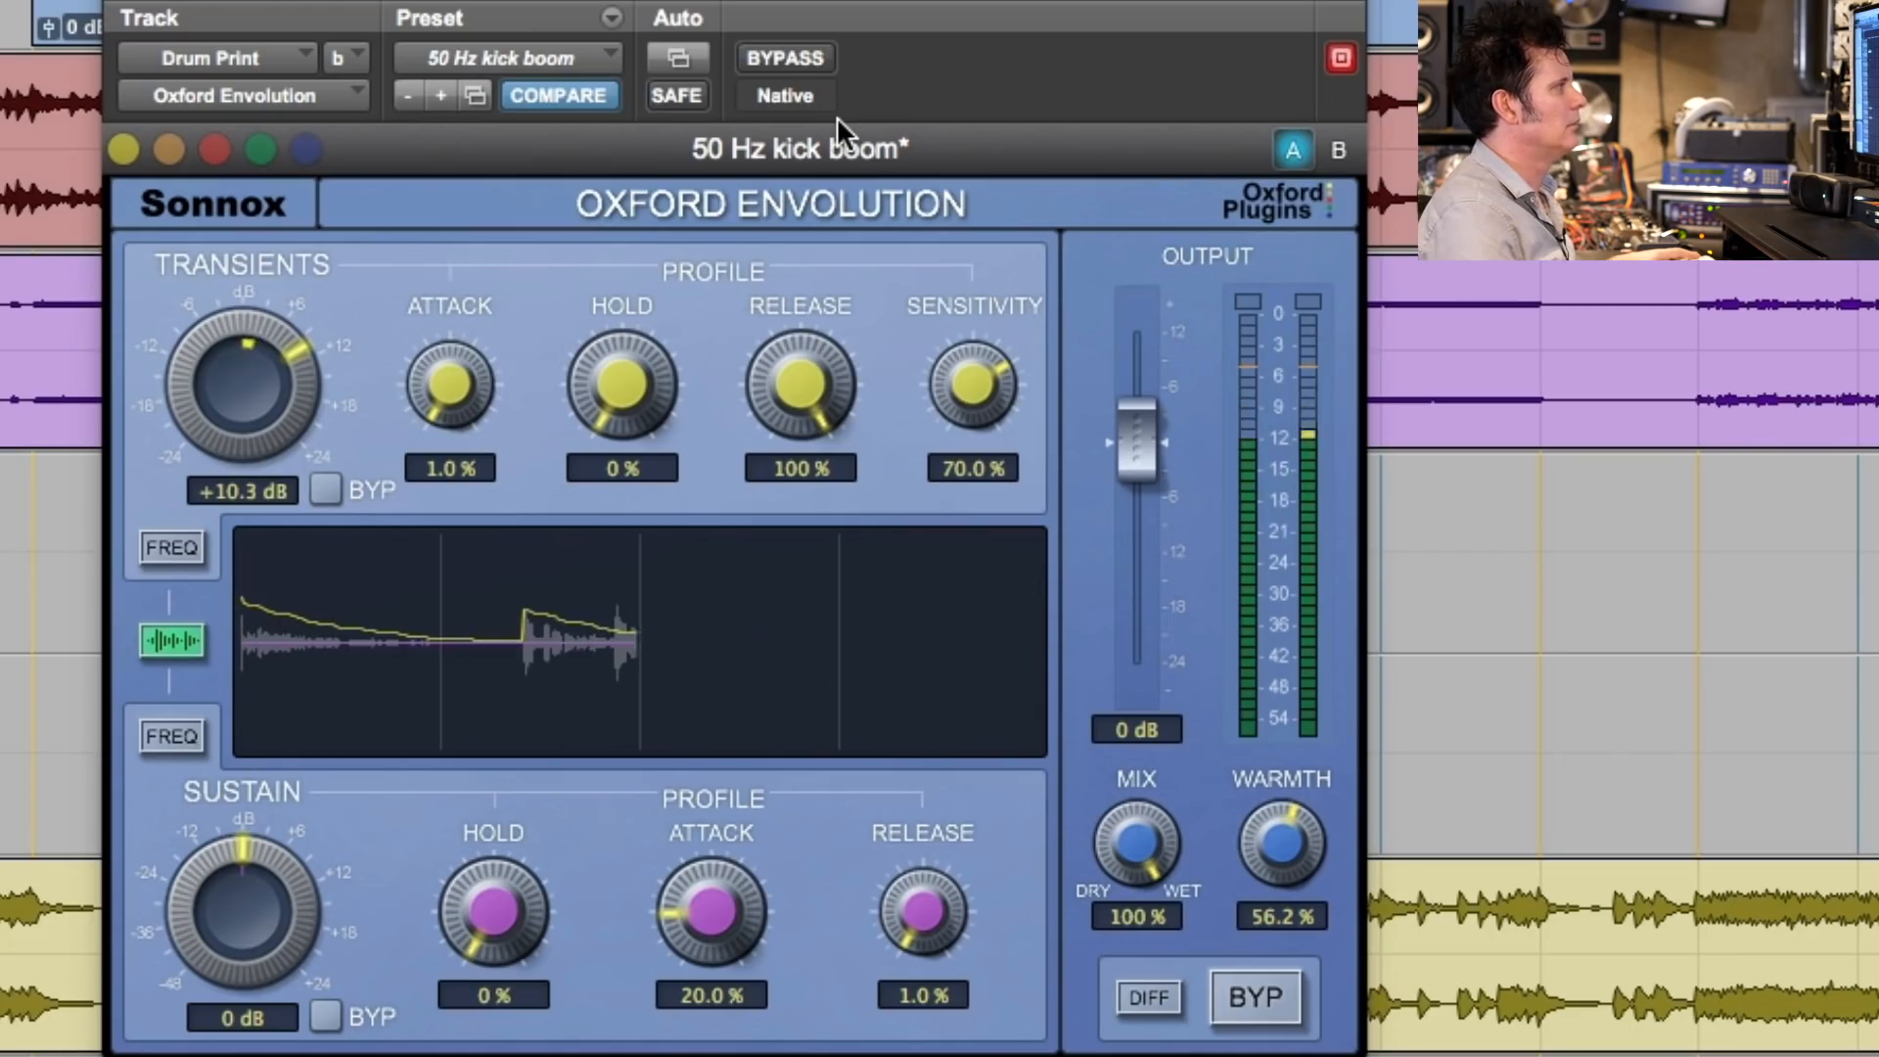
left_click_drag(801, 384, 938, 945)
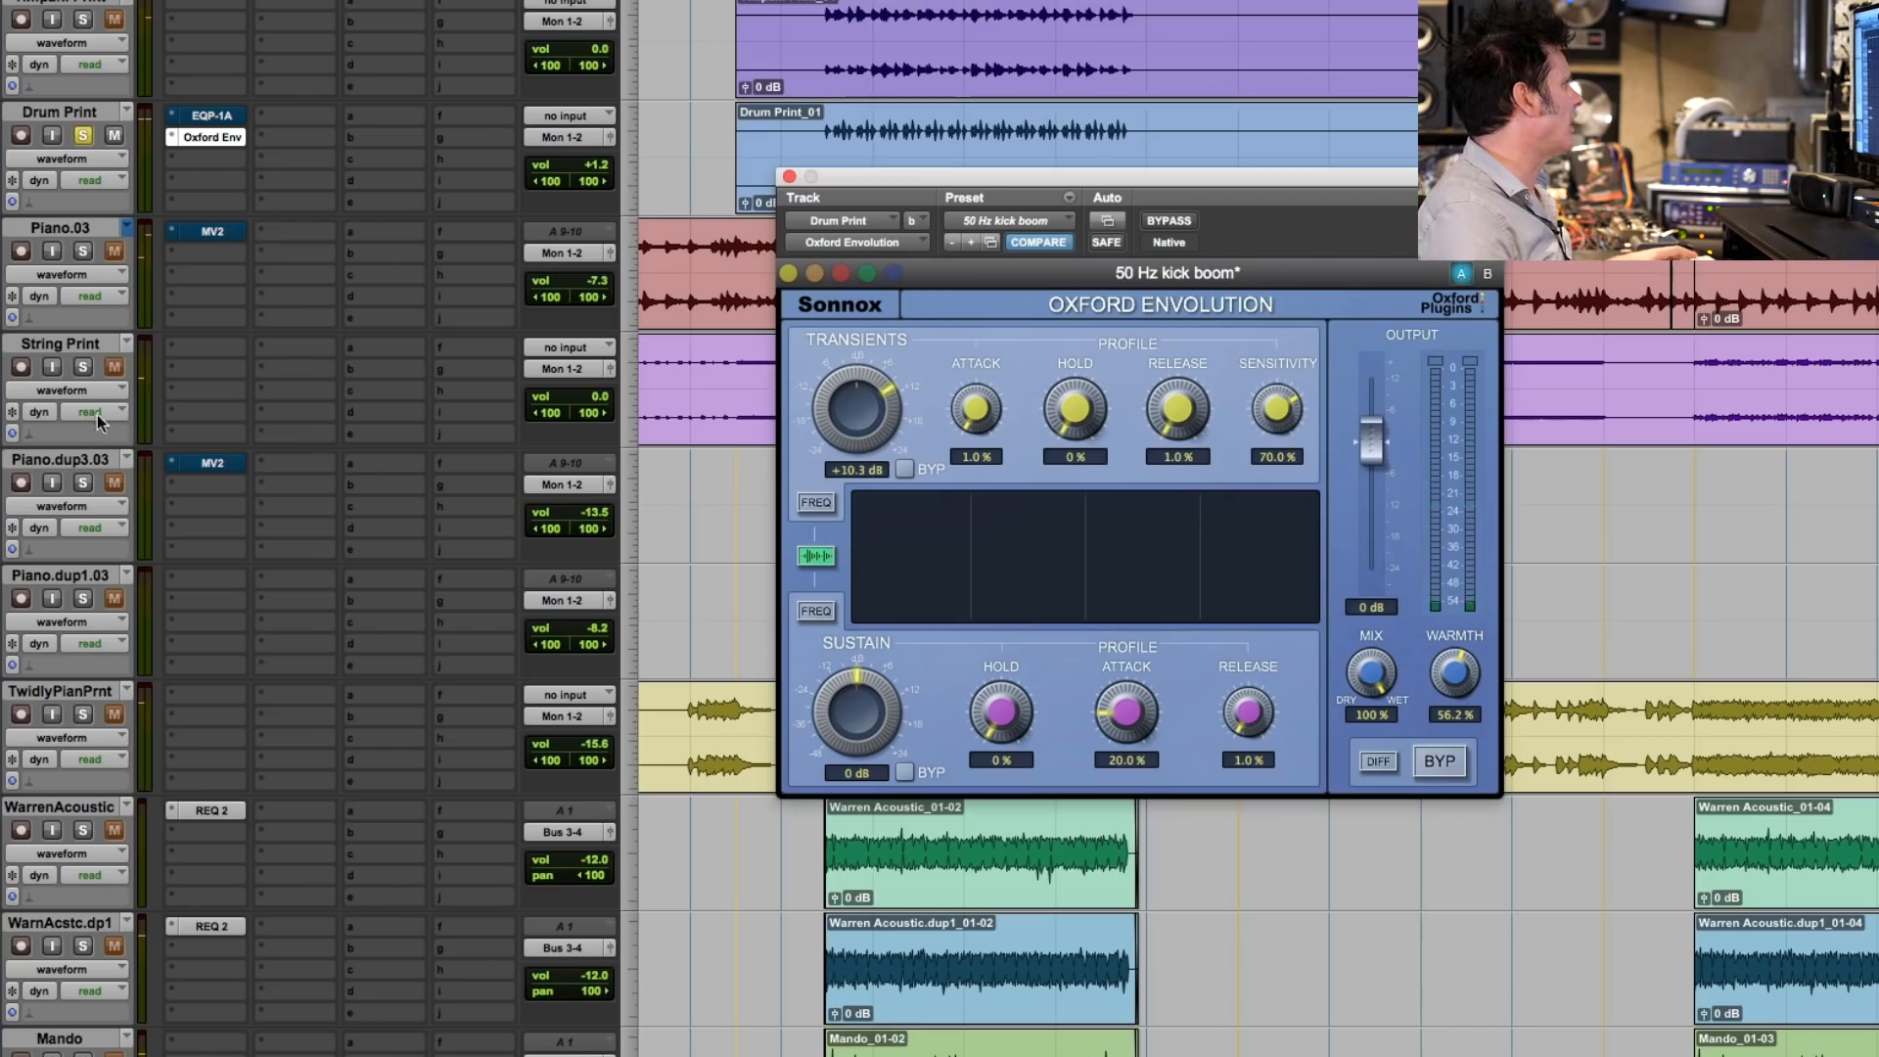
scroll(172, 154, "up", 5)
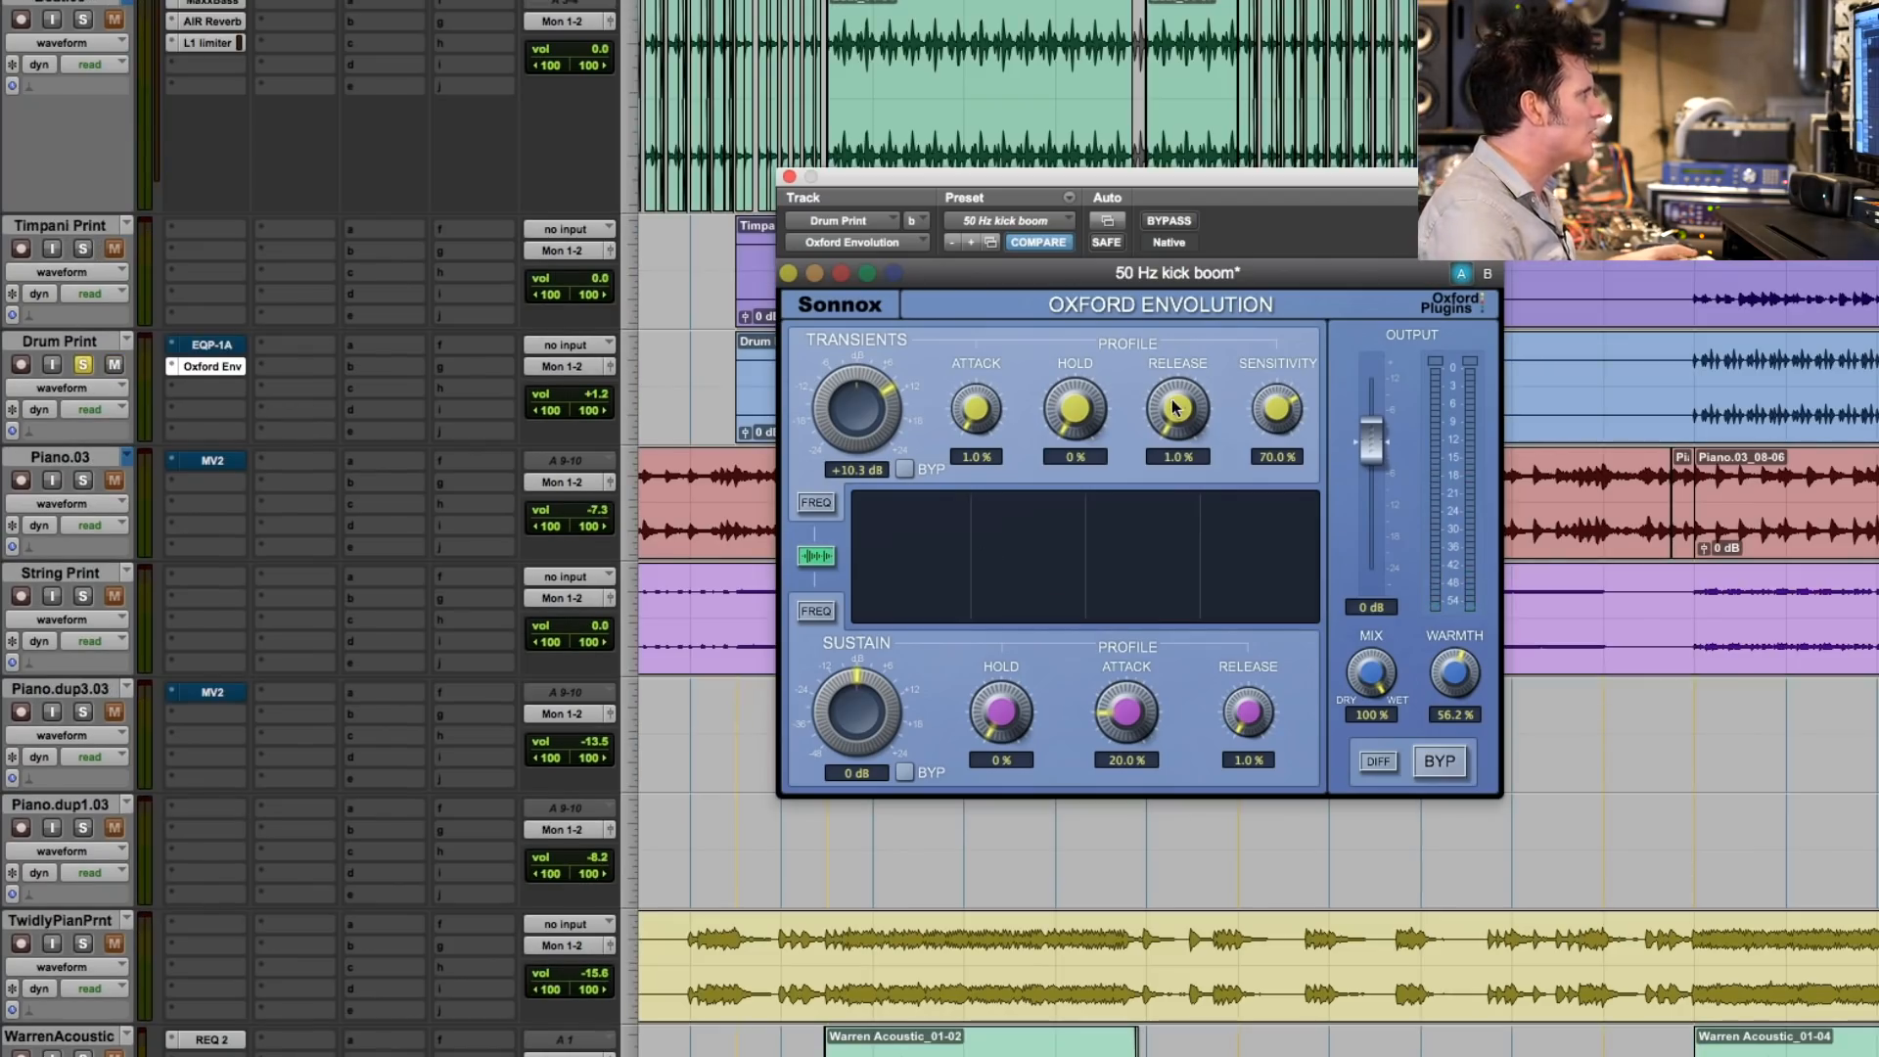
left_click(82, 366)
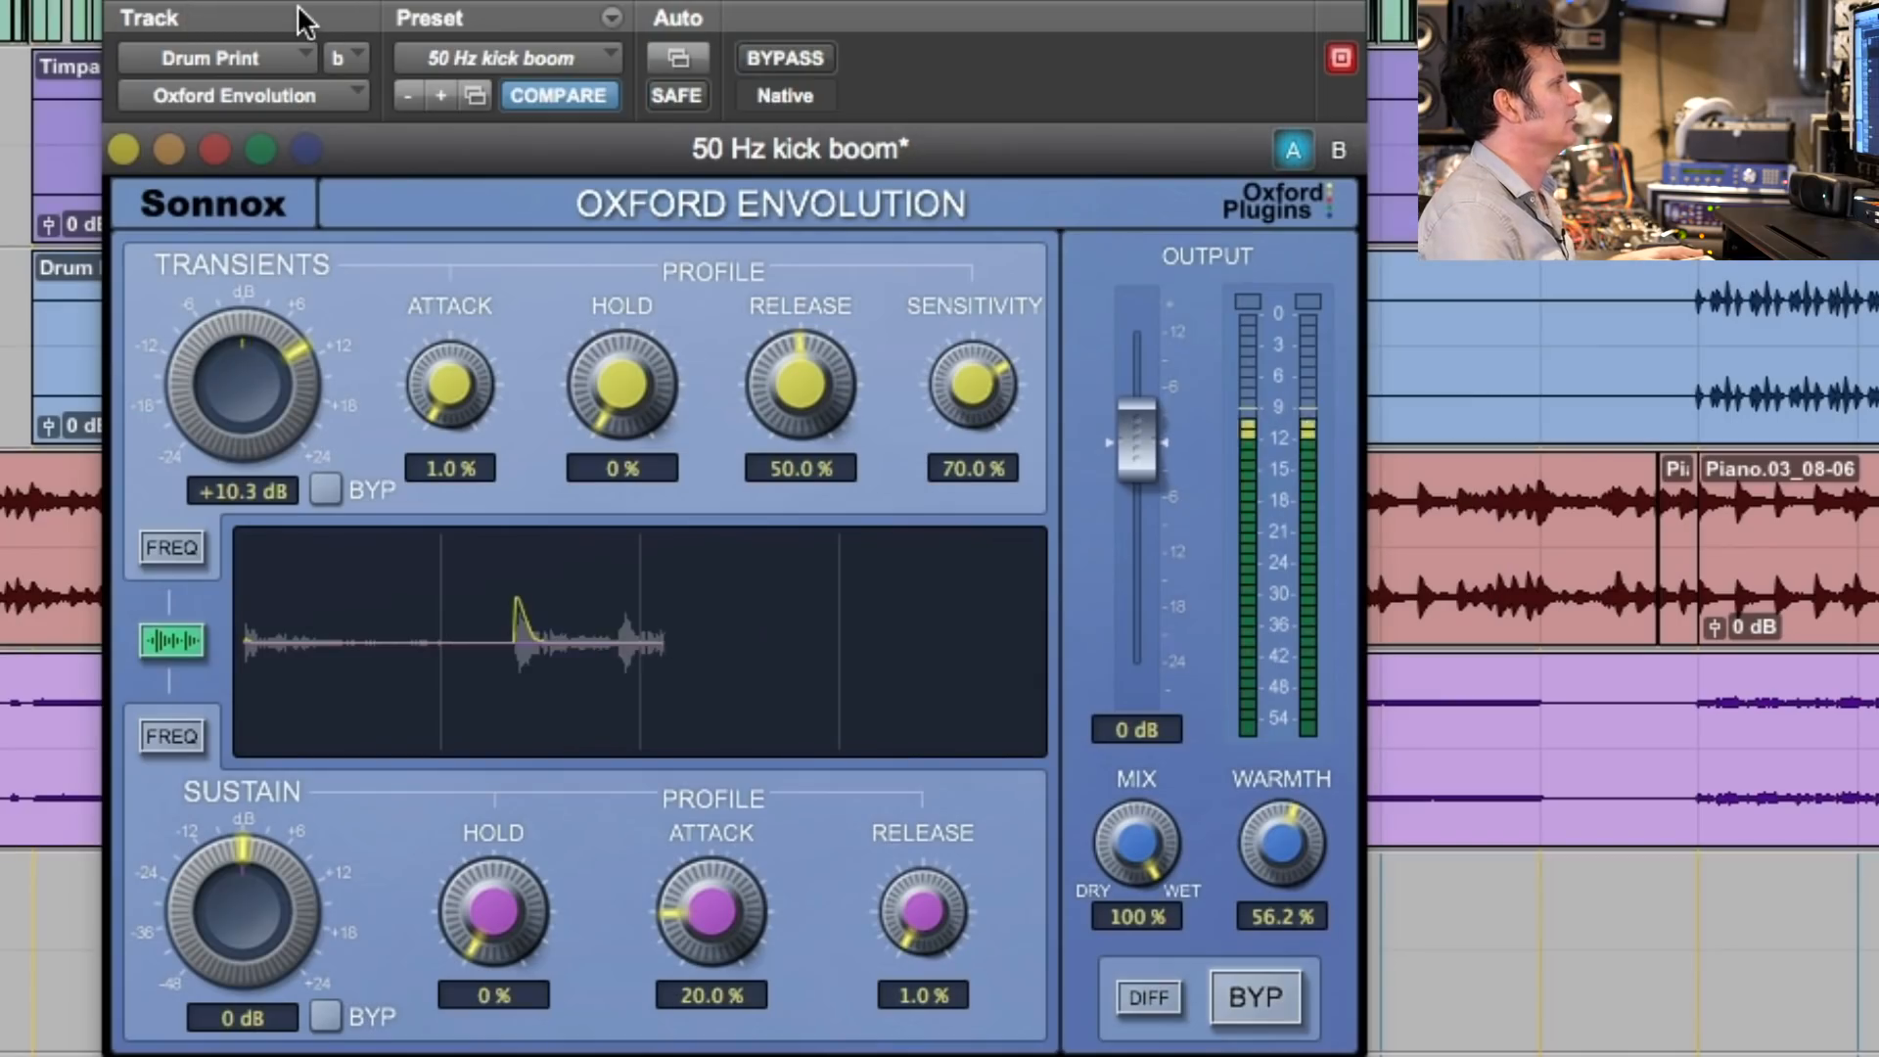
- Compare the drums with Oxford Envolution bypassed and active, and lower the sustain attack to 8.9%
left_click(786, 59)
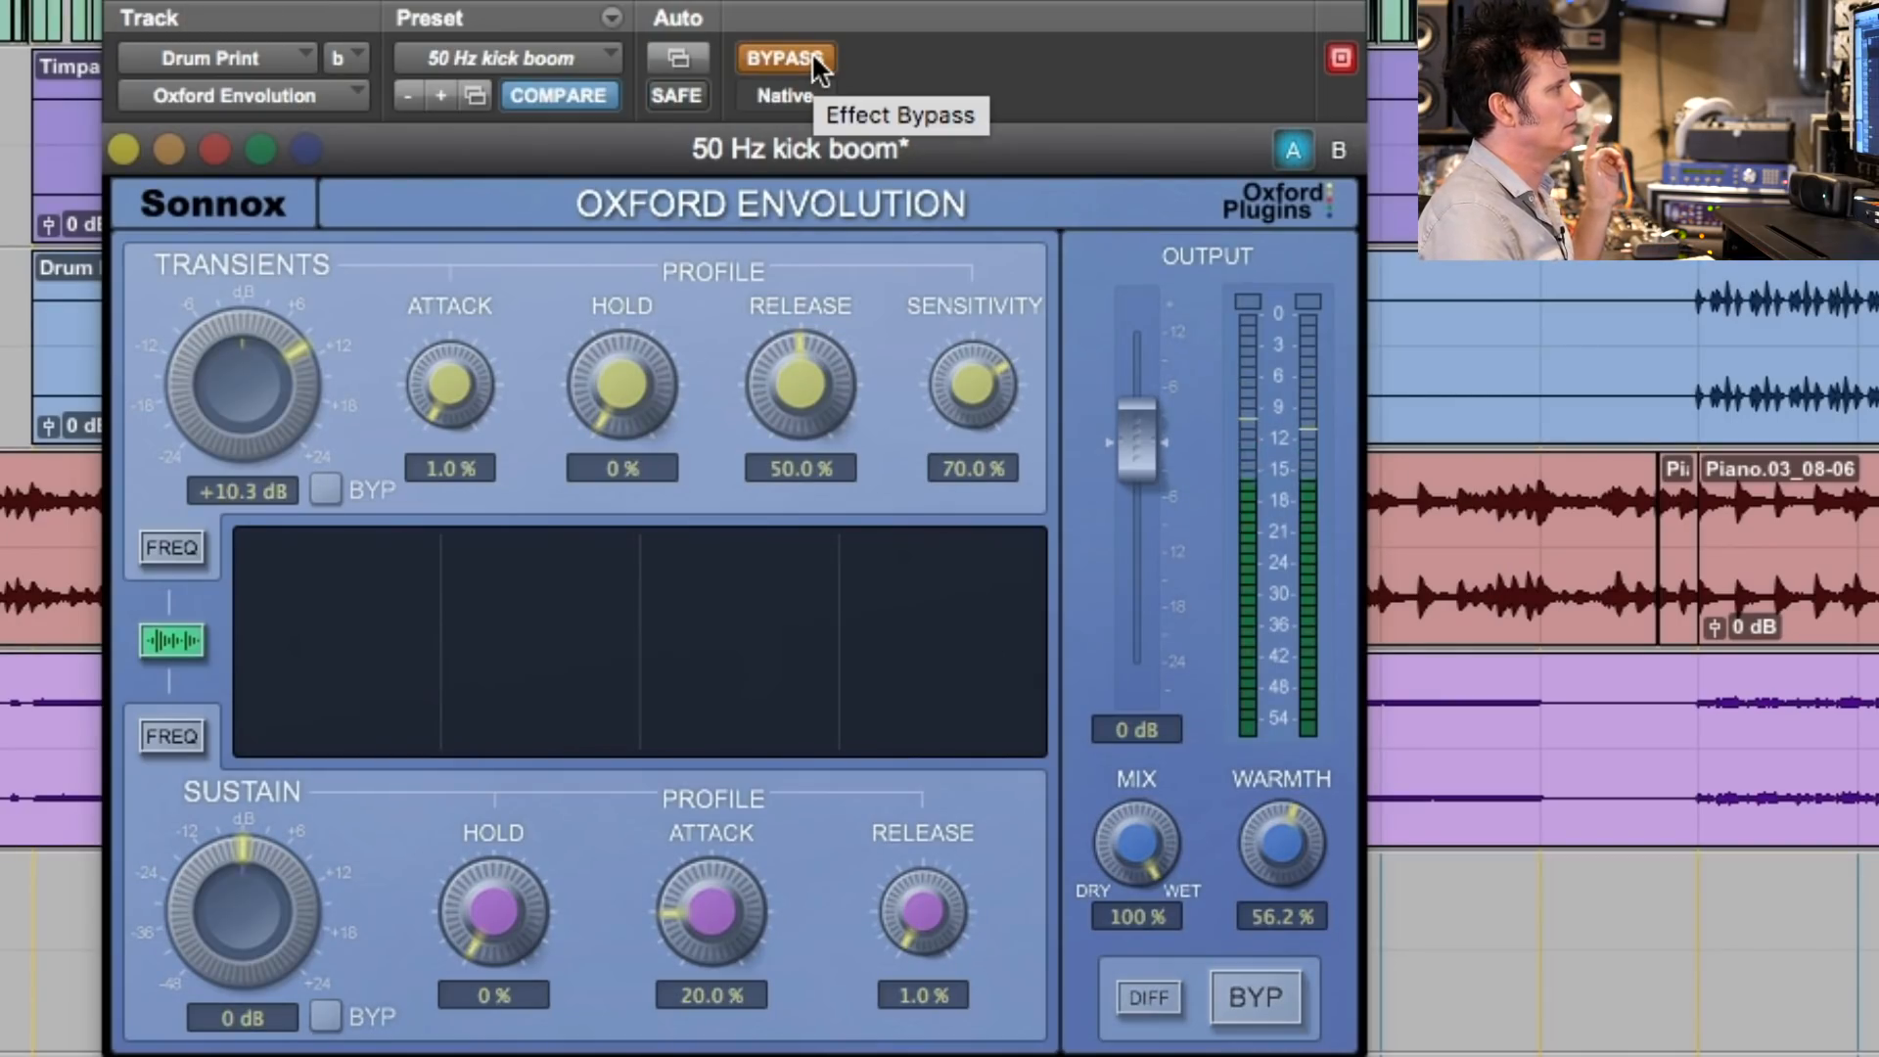
left_click(813, 57)
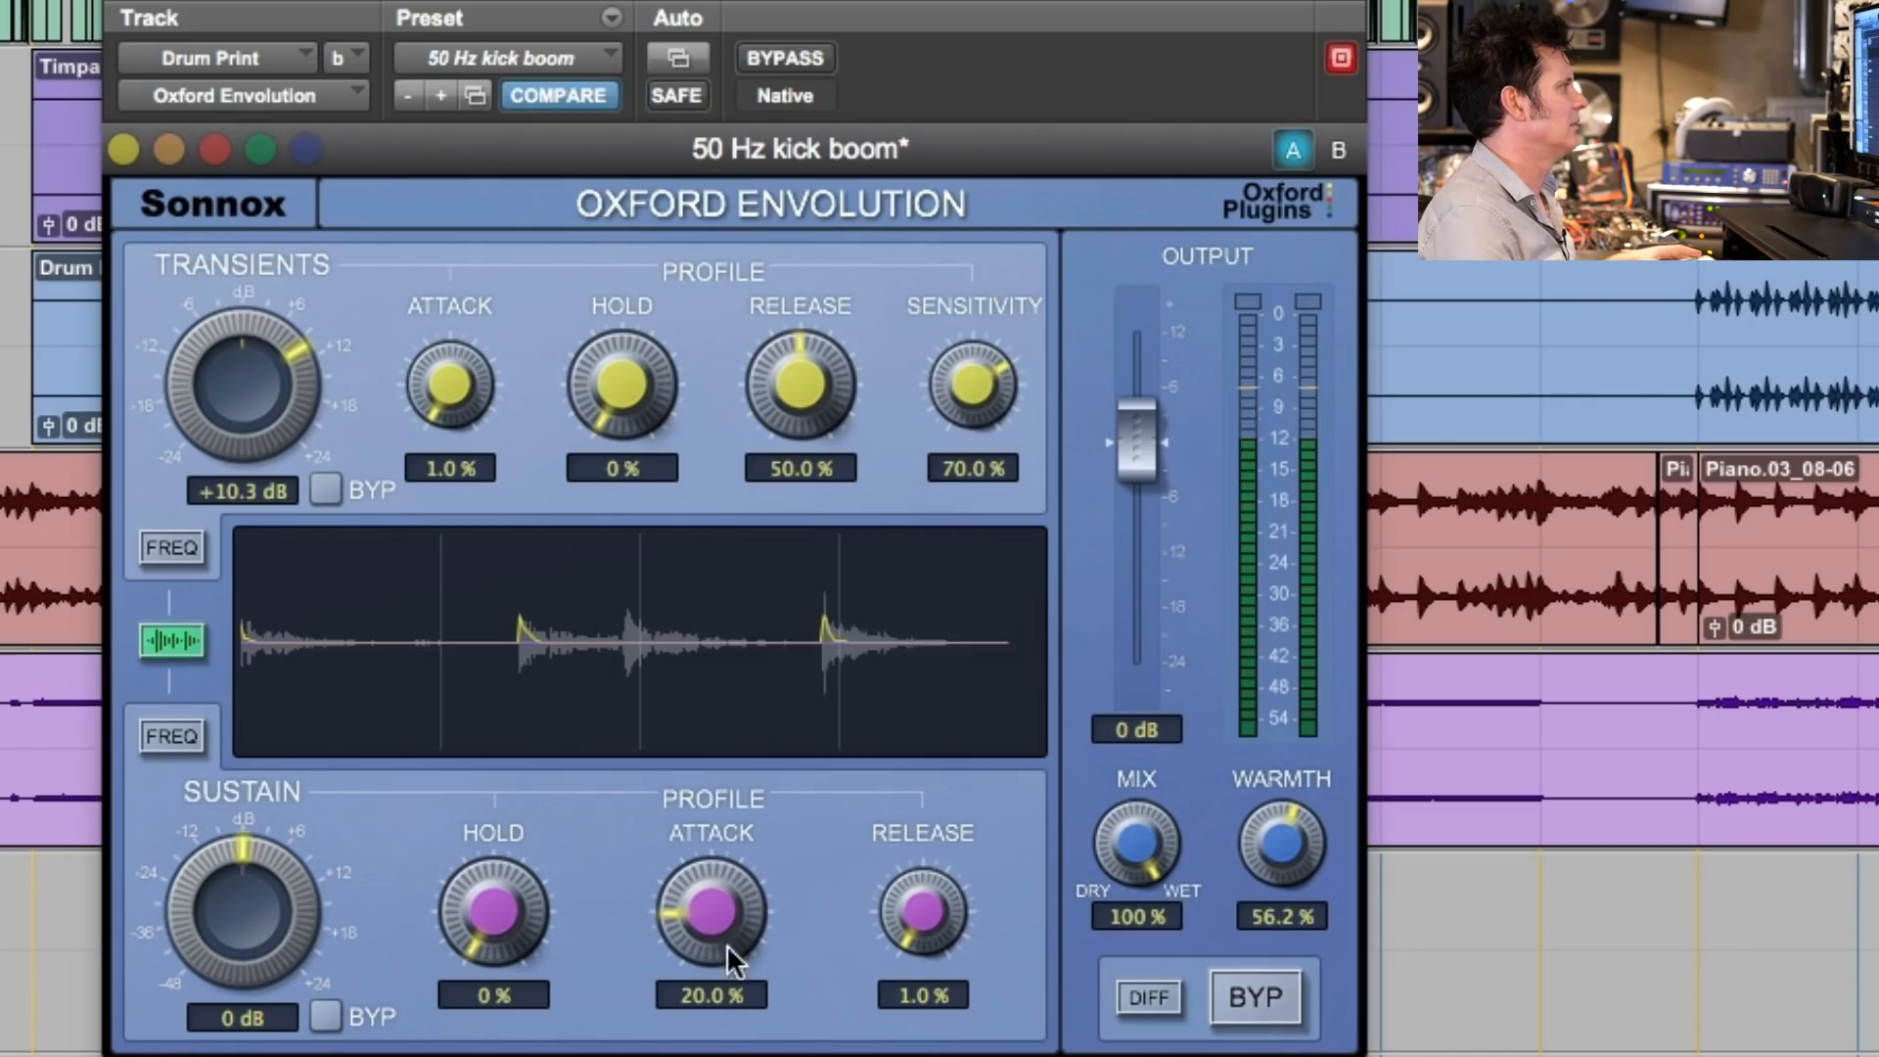
left_click_drag(708, 910, 648, 1047)
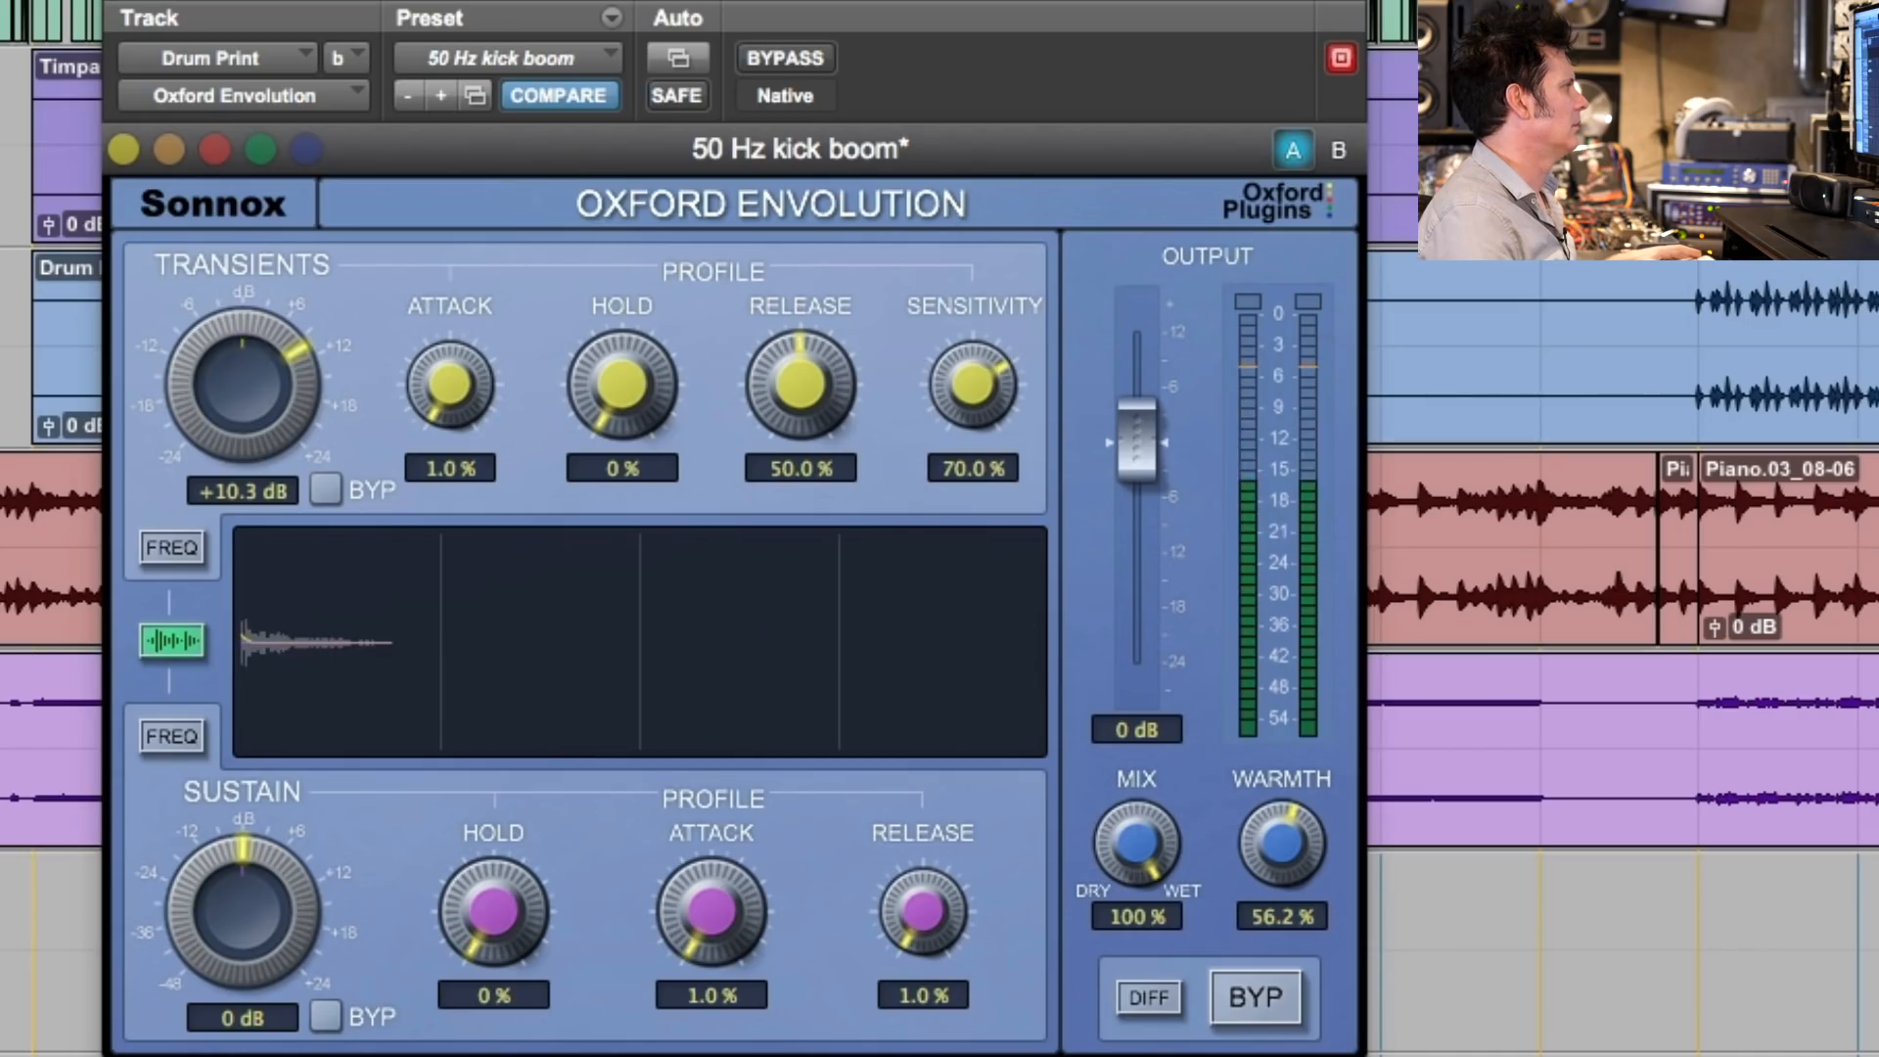
left_click_drag(681, 984, 681, 933)
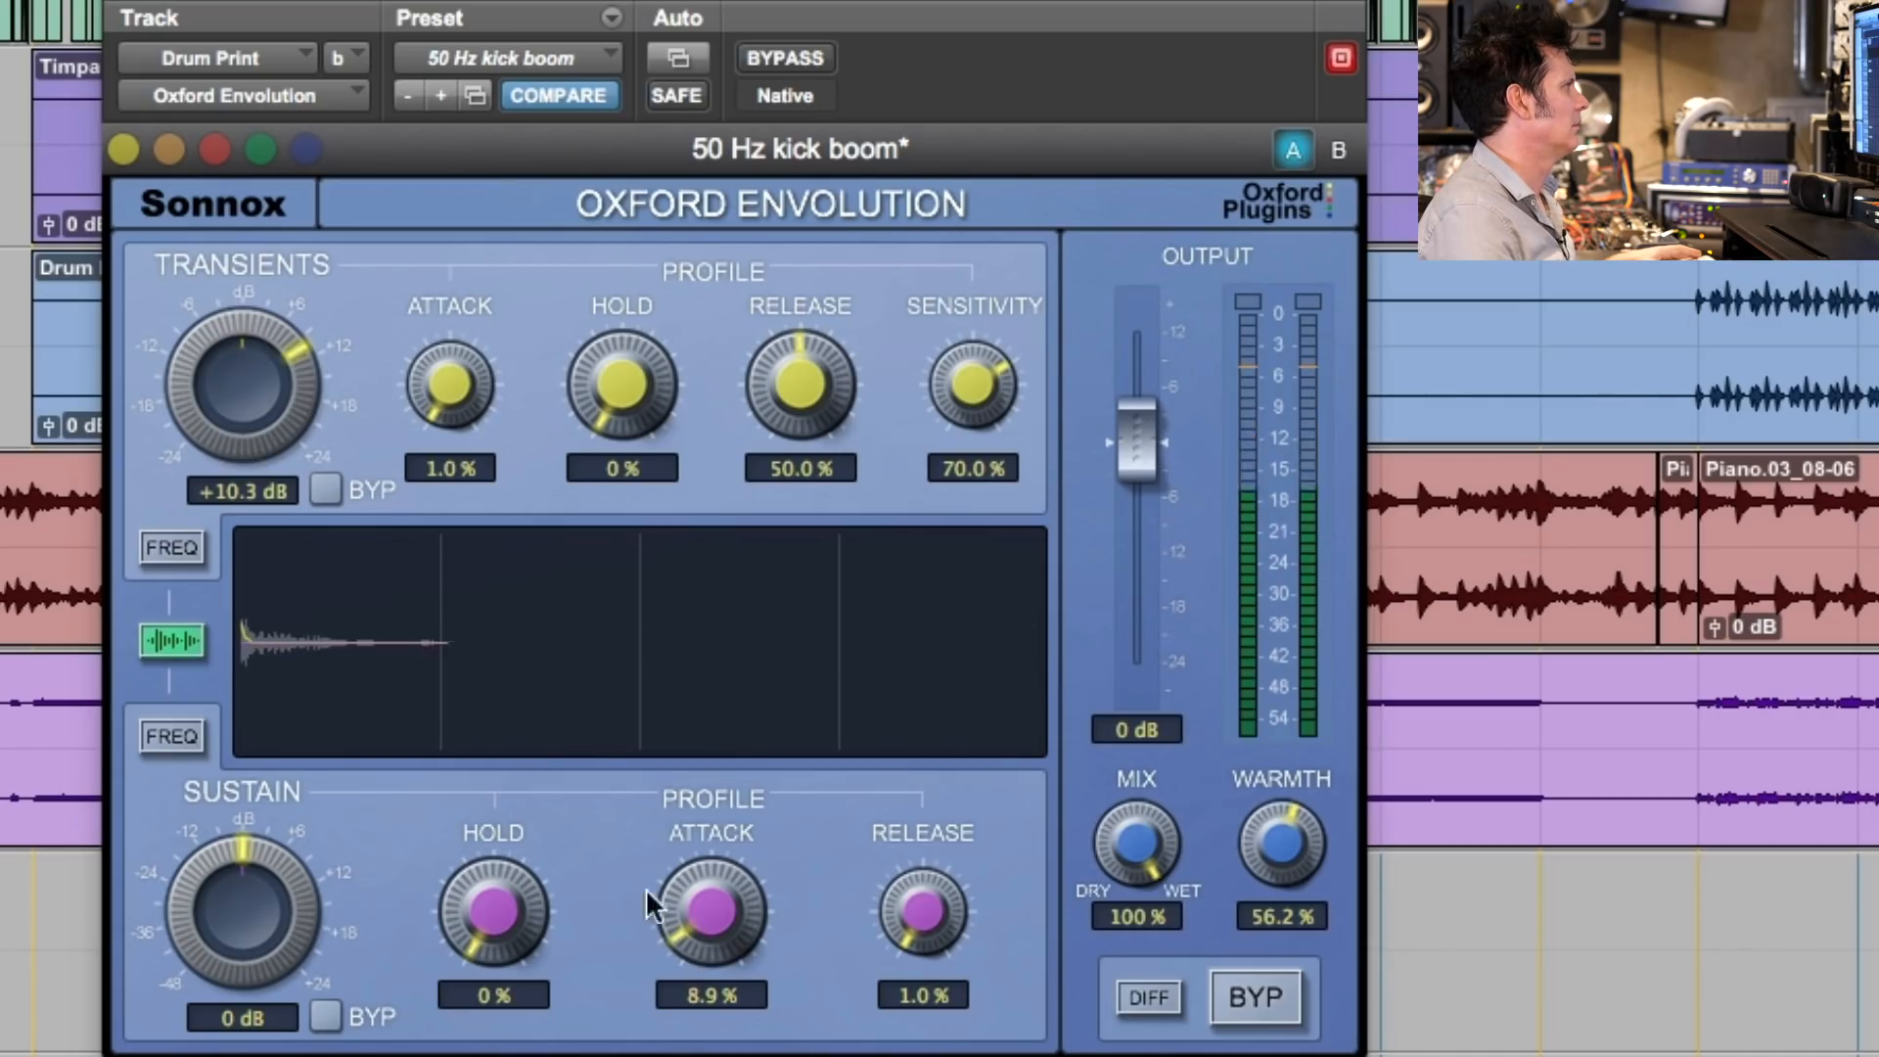
- Try a transient attack of 47.6% with the release at 12.3%, and bring the attack down to 1.0%
left_click_drag(441, 332, 461, 167)
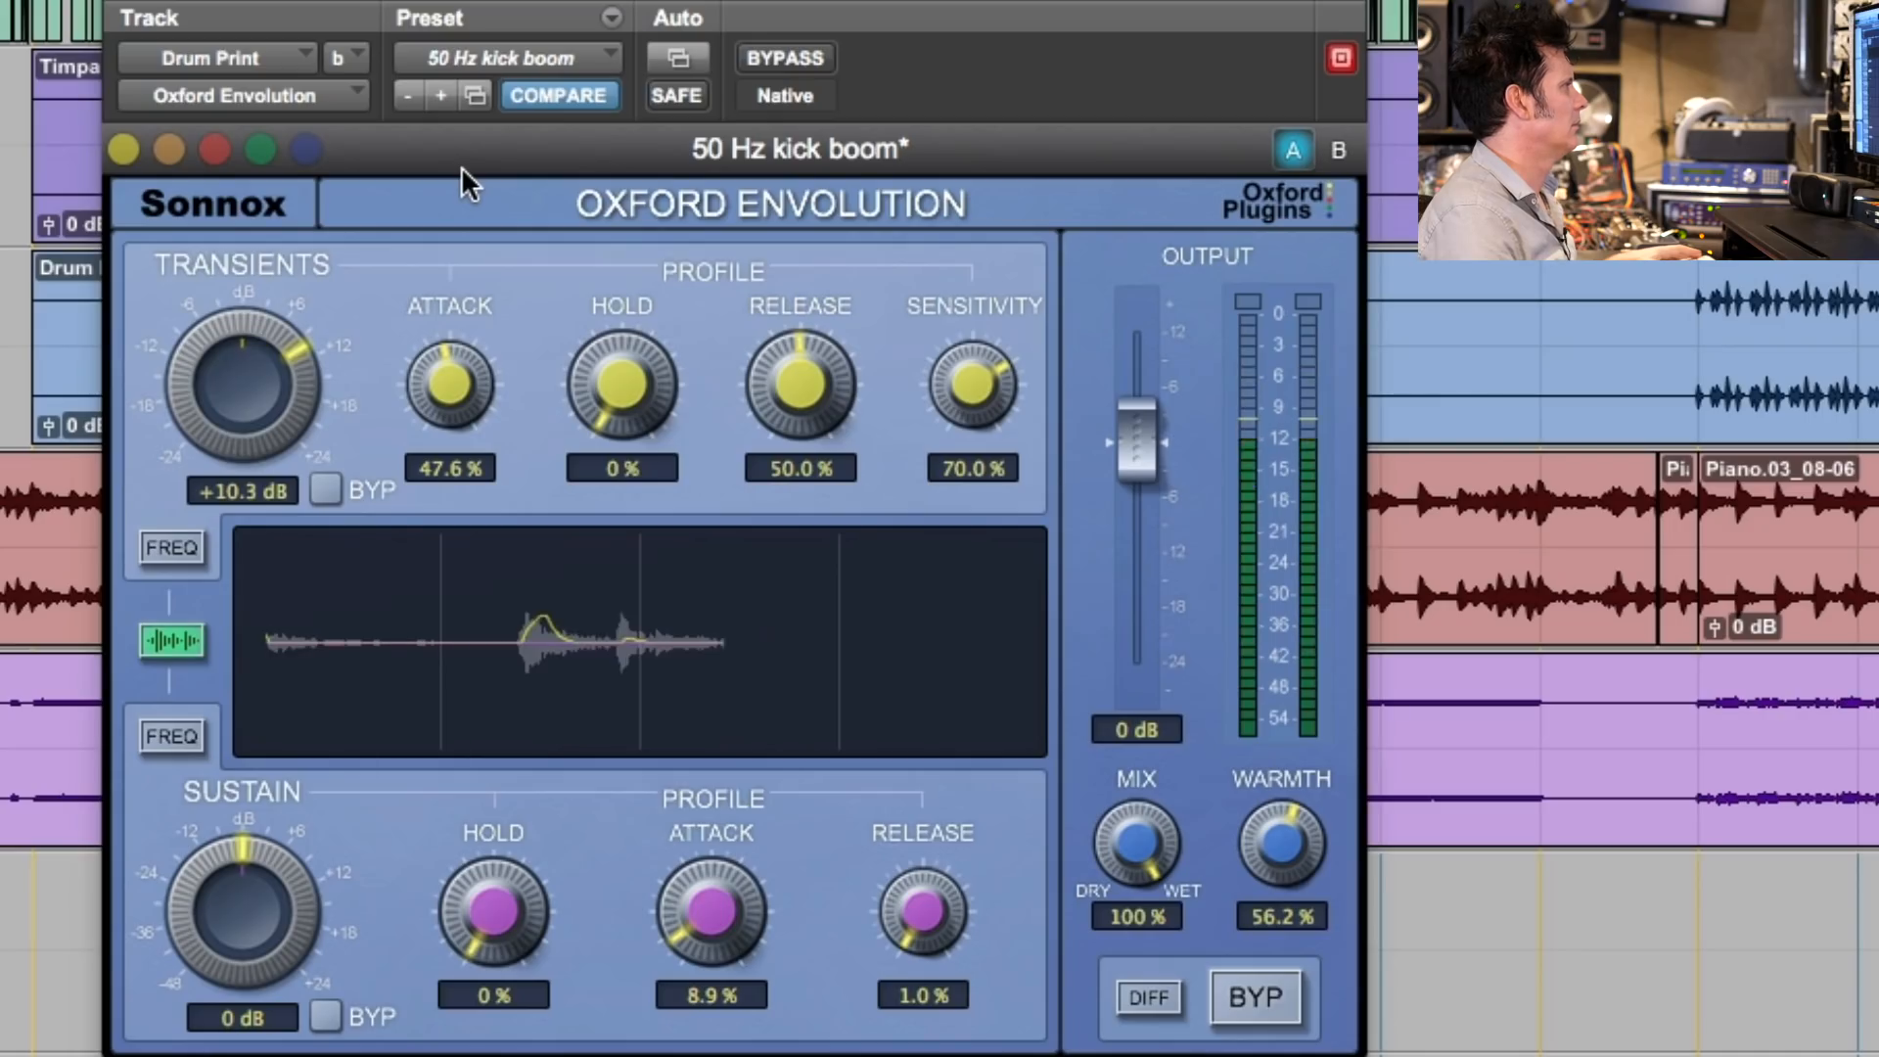
left_click_drag(801, 387, 763, 504)
left_click_drag(797, 386, 791, 431)
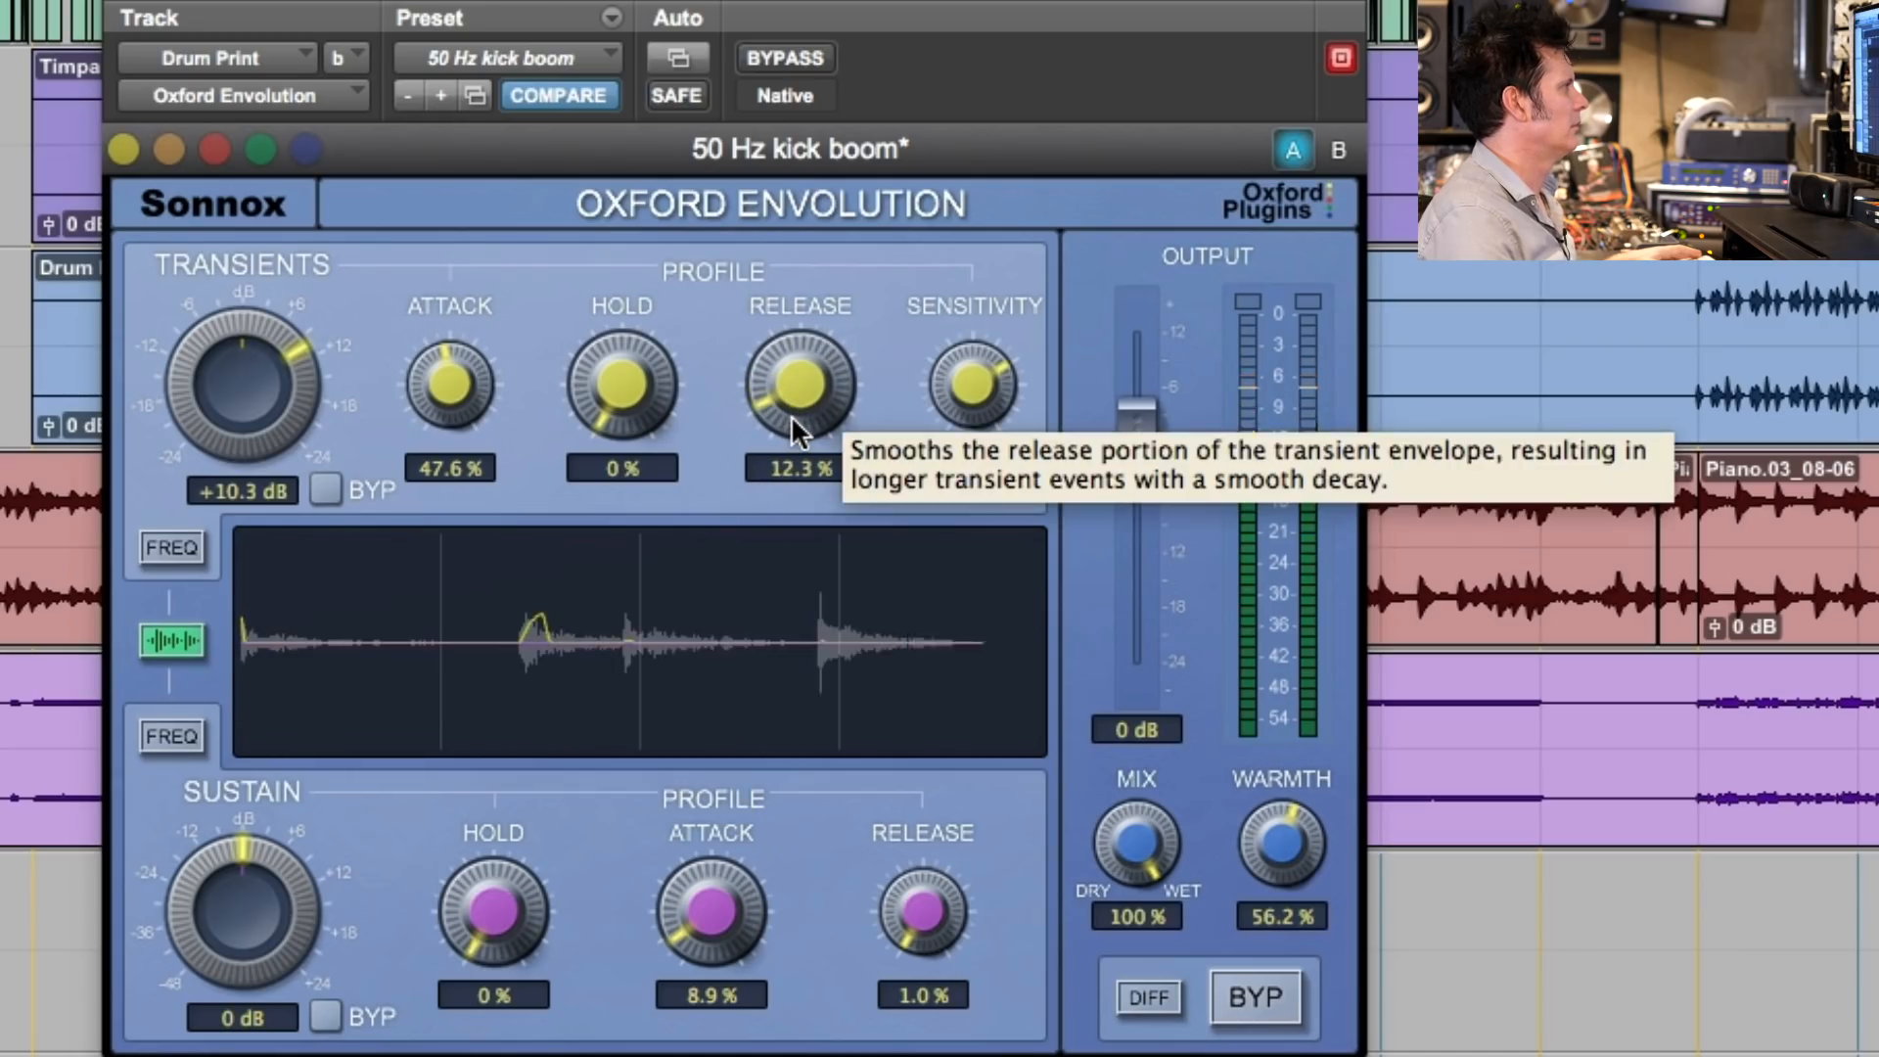
left_click_drag(447, 416, 437, 676)
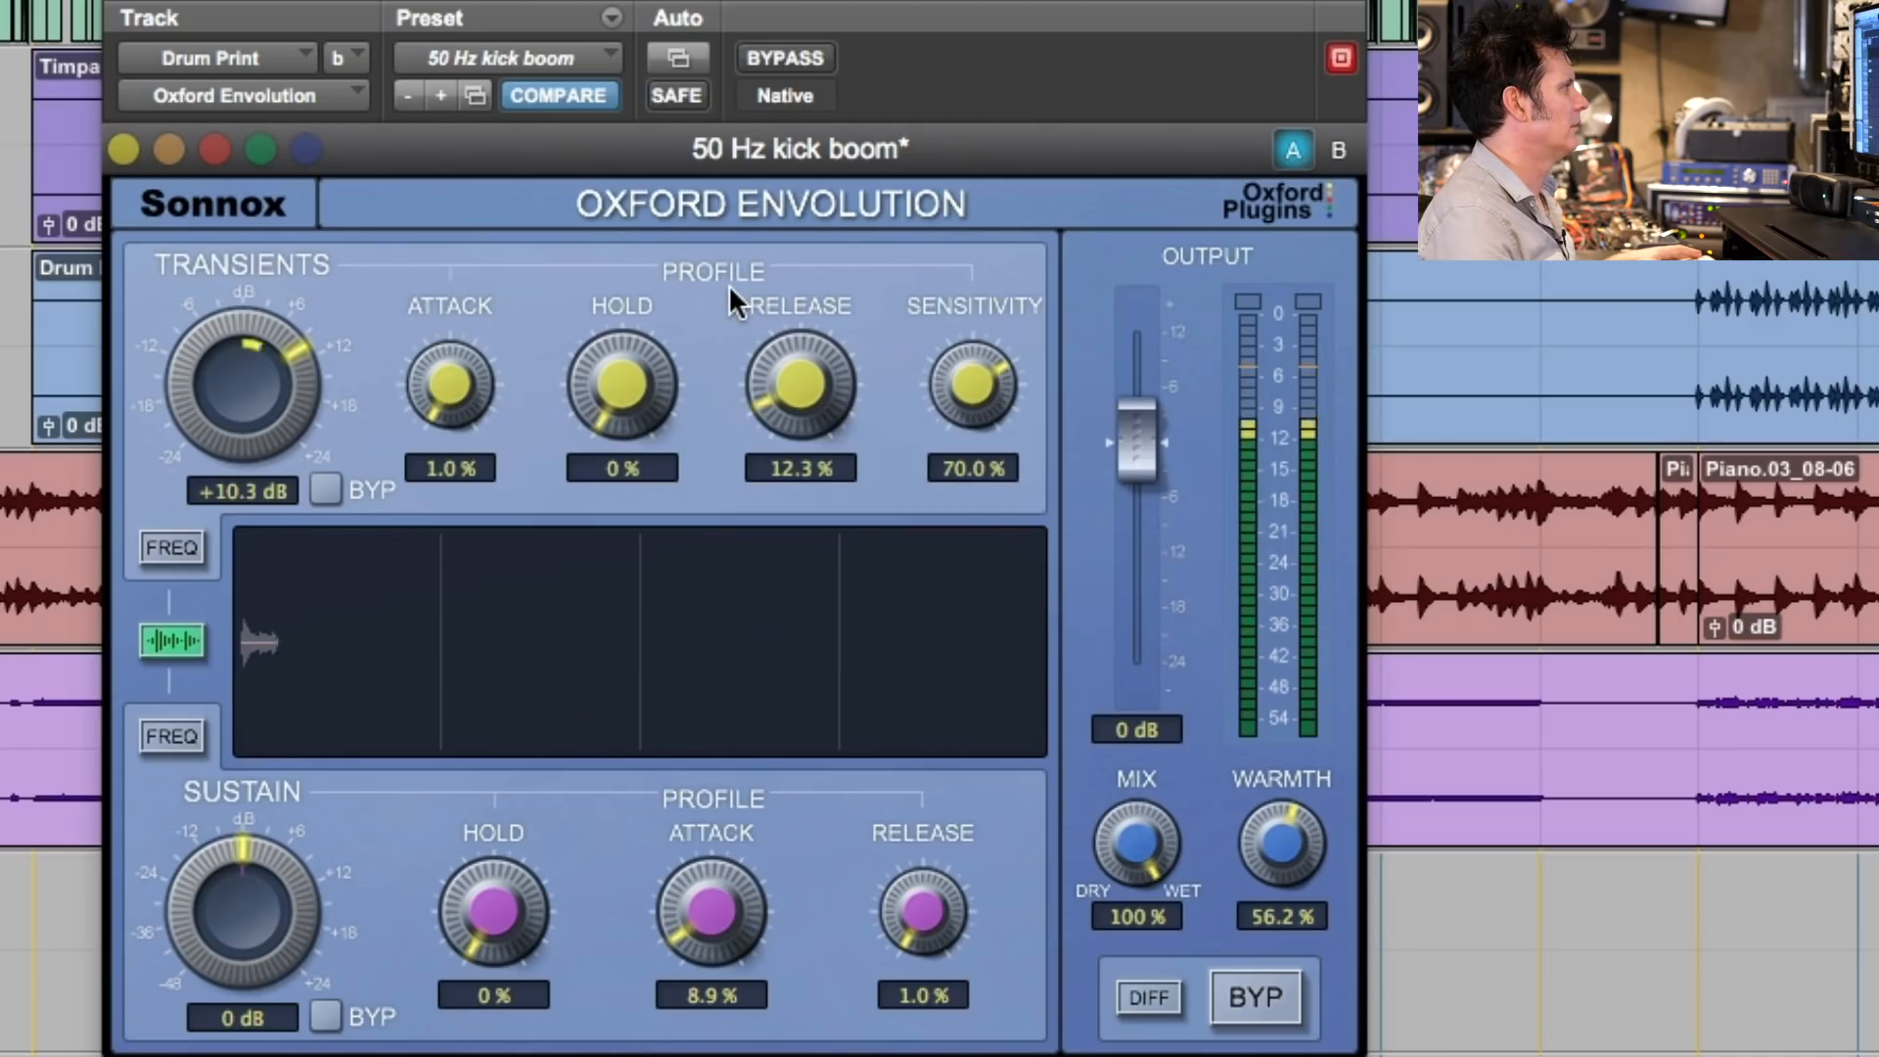
- Set the transient attack to 73.6%, release to 1.0%, sensitivity to 64.1% and amount to +21.0 dB, and compare against bypass
left_click_drag(447, 382, 501, 82)
left_click_drag(793, 373, 787, 430)
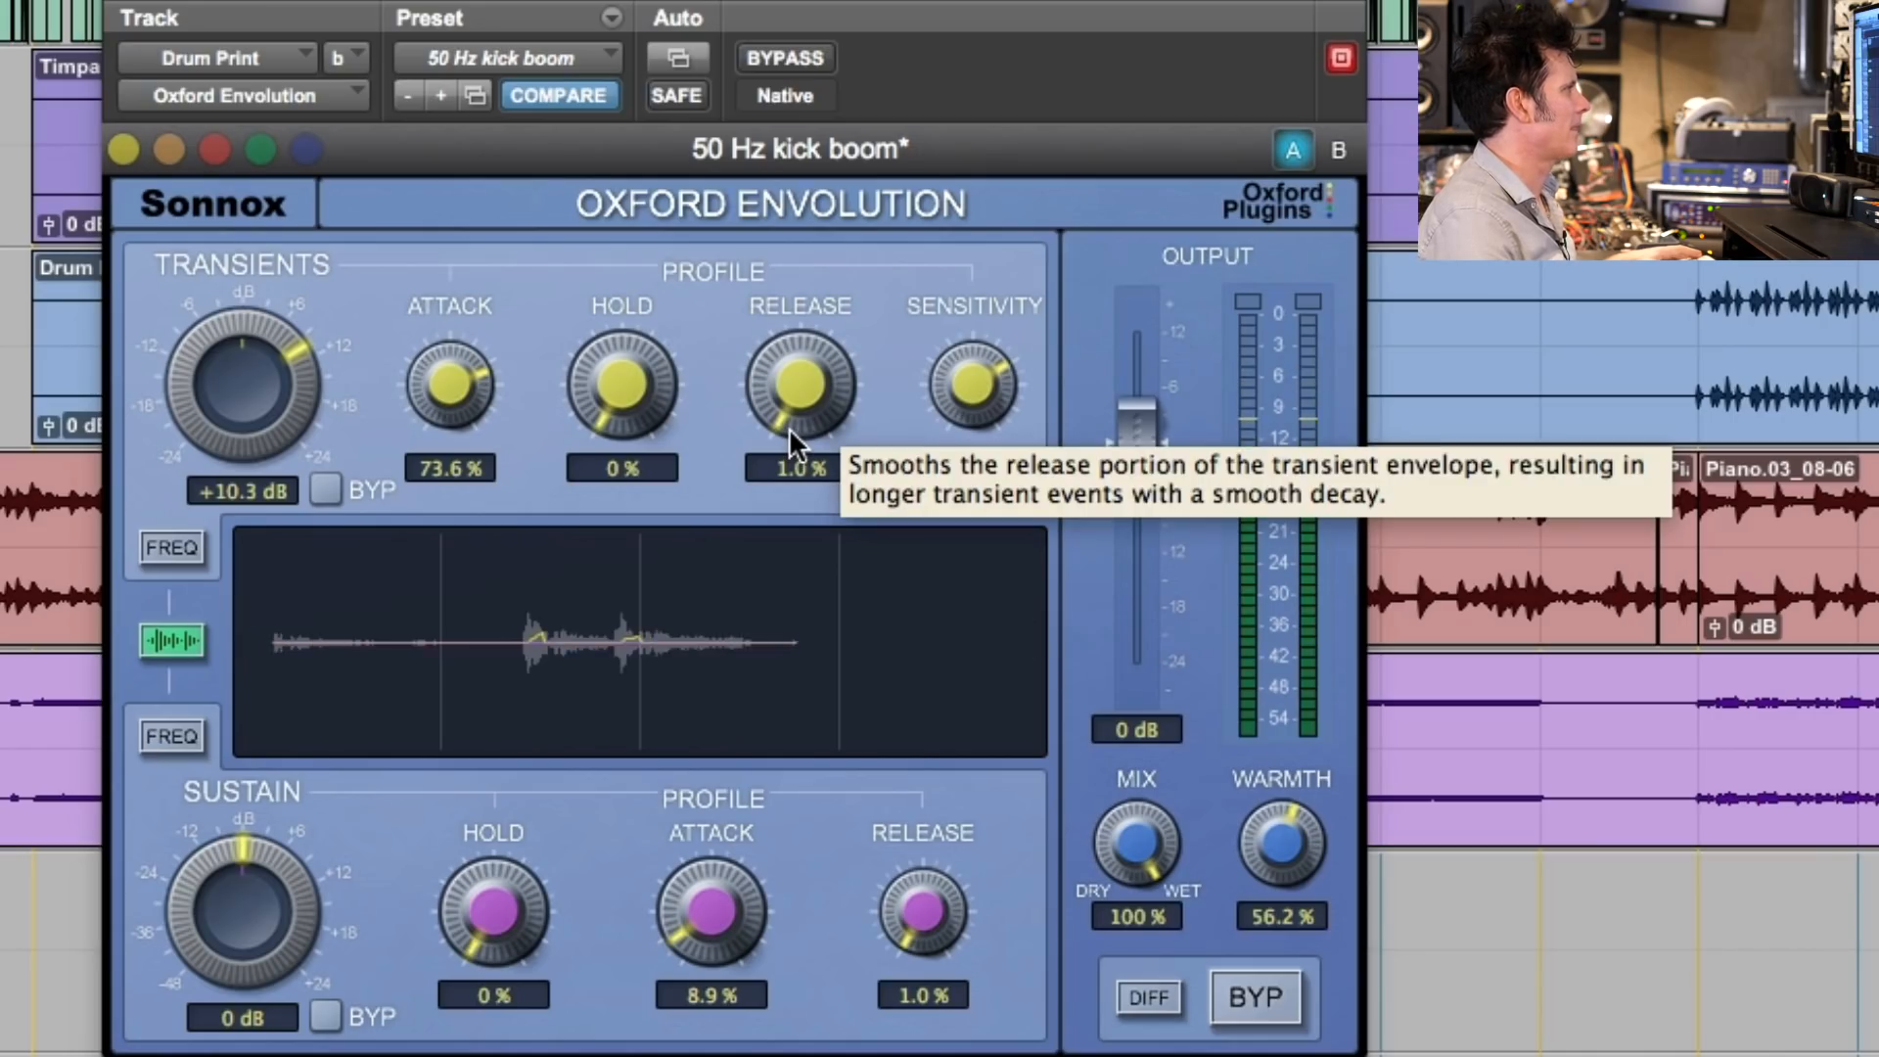
mouse_move(972, 380)
left_mouse_down()
mouse_move(965, 226)
mouse_move(937, 519)
mouse_move(967, 408)
left_mouse_up()
left_click_drag(276, 387, 297, 315)
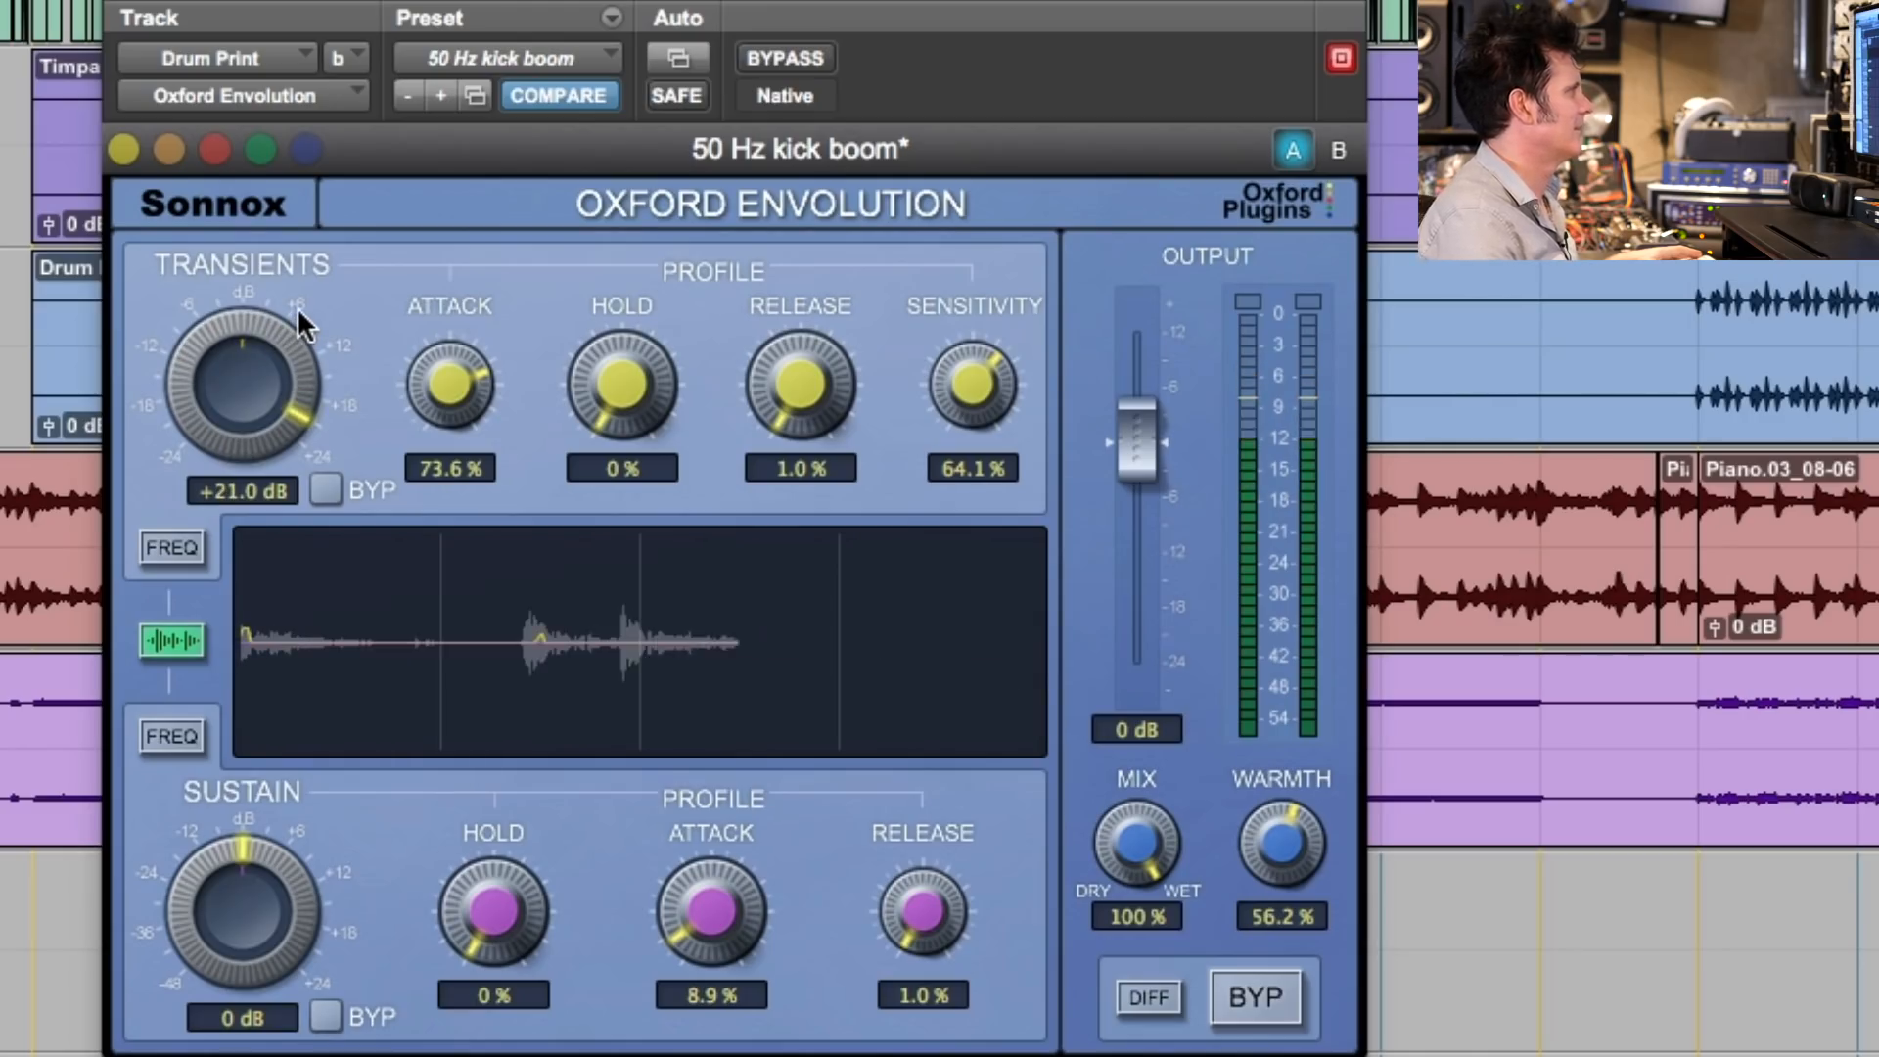
left_click(812, 61)
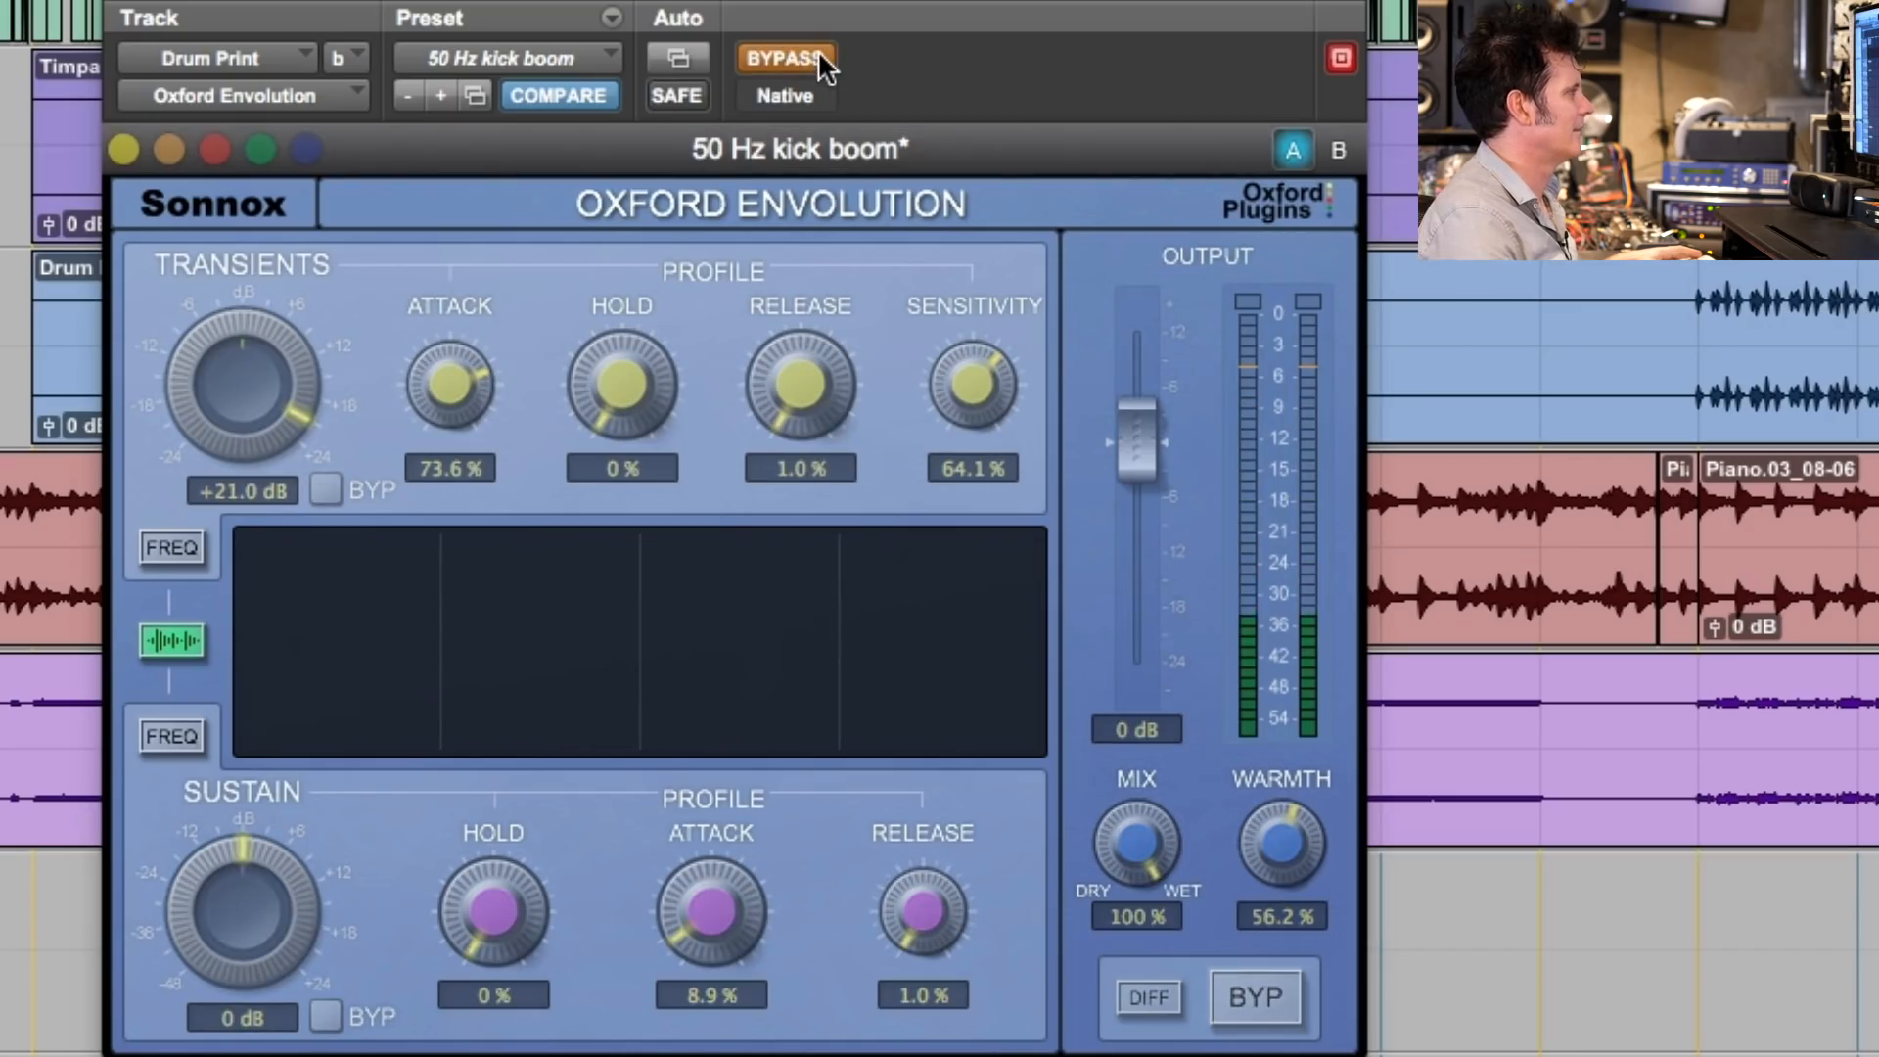
left_click(812, 61)
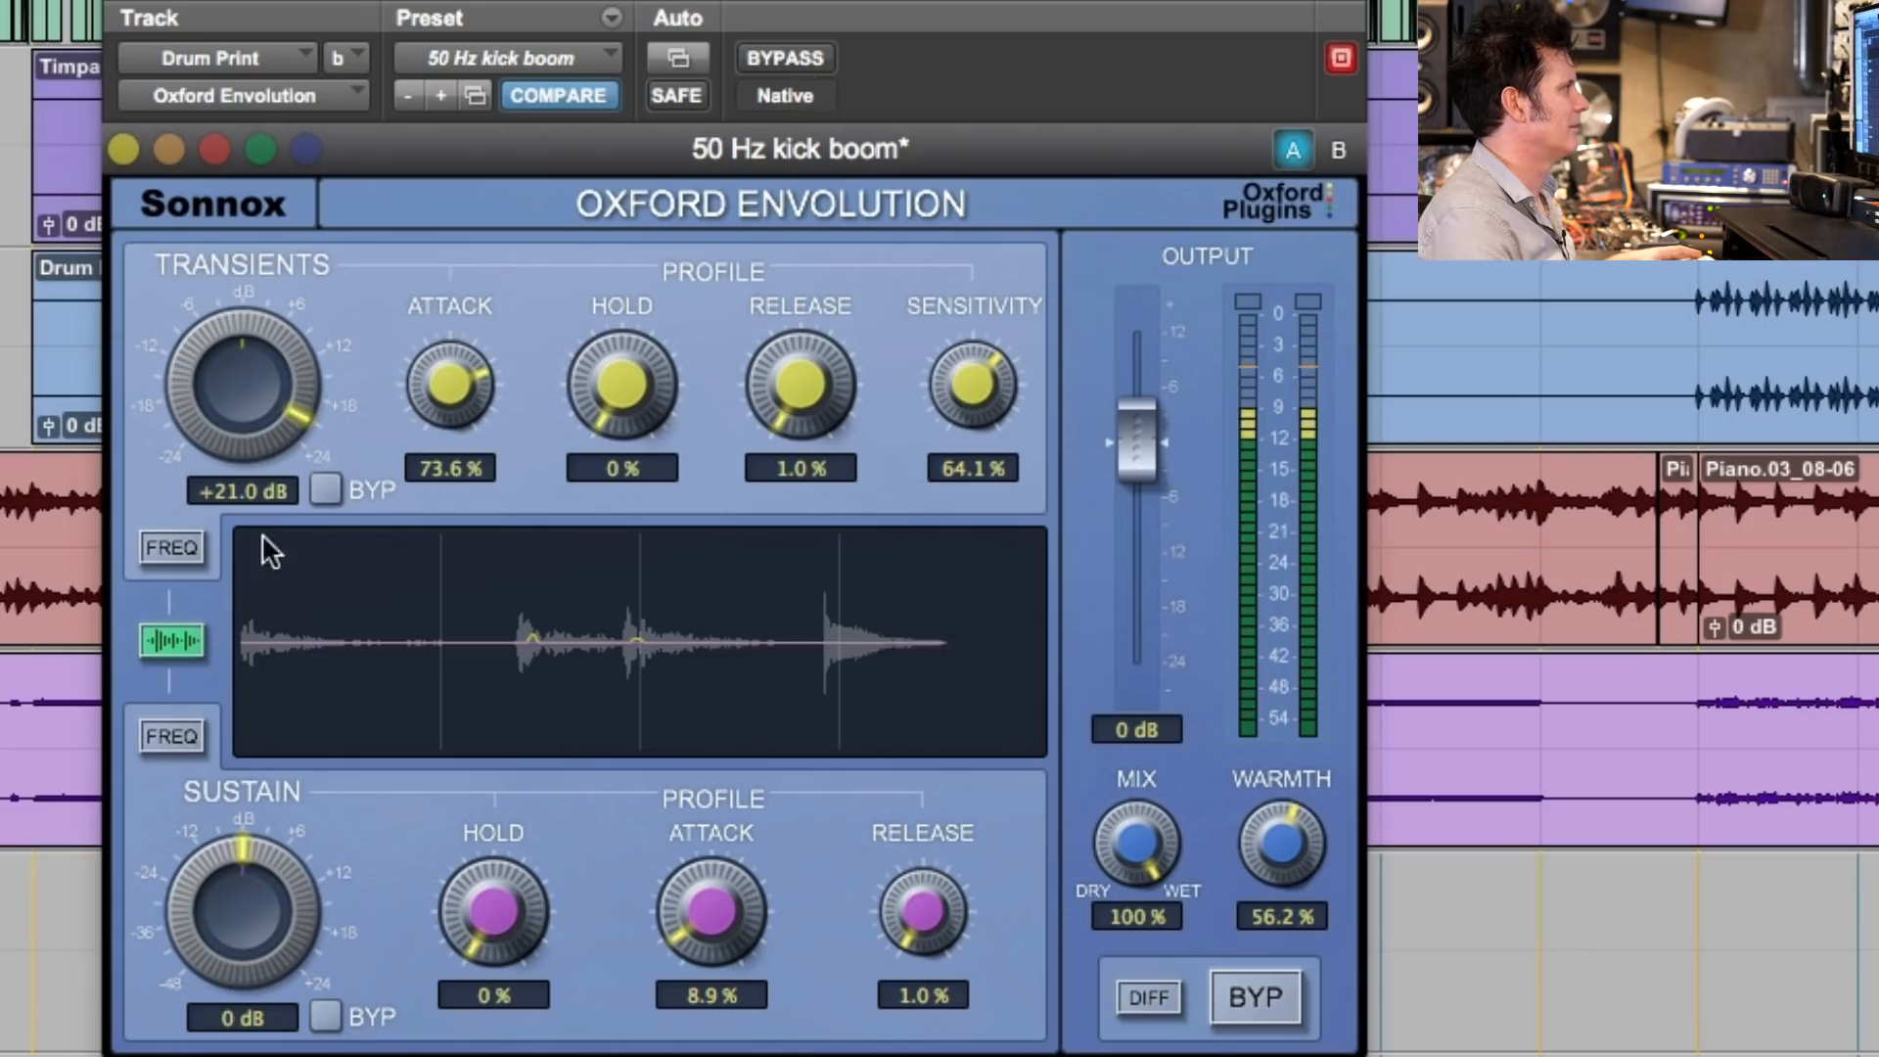
- Focus the transient frequency curve at 117 Hz with +98.3% focus, comparing against bypass, and check the sustain frequency curve
left_click(158, 549)
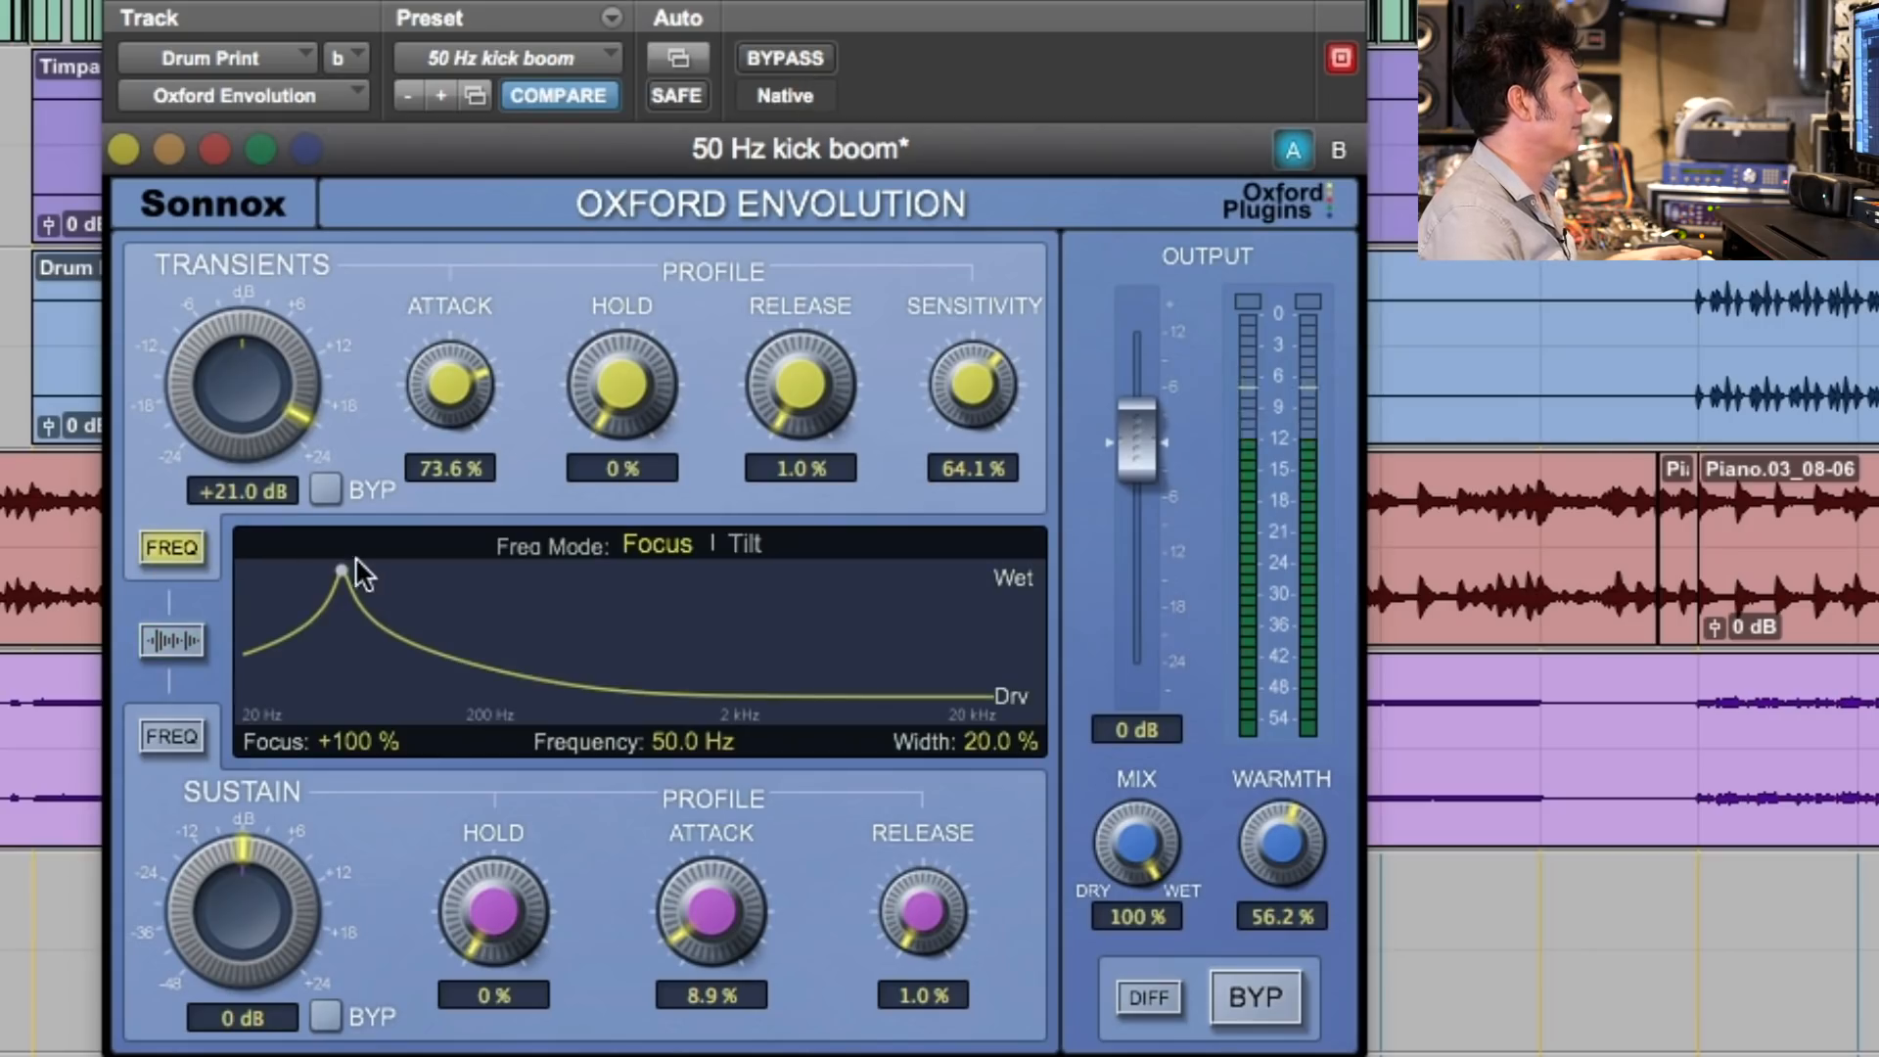
left_click_drag(343, 564, 429, 570)
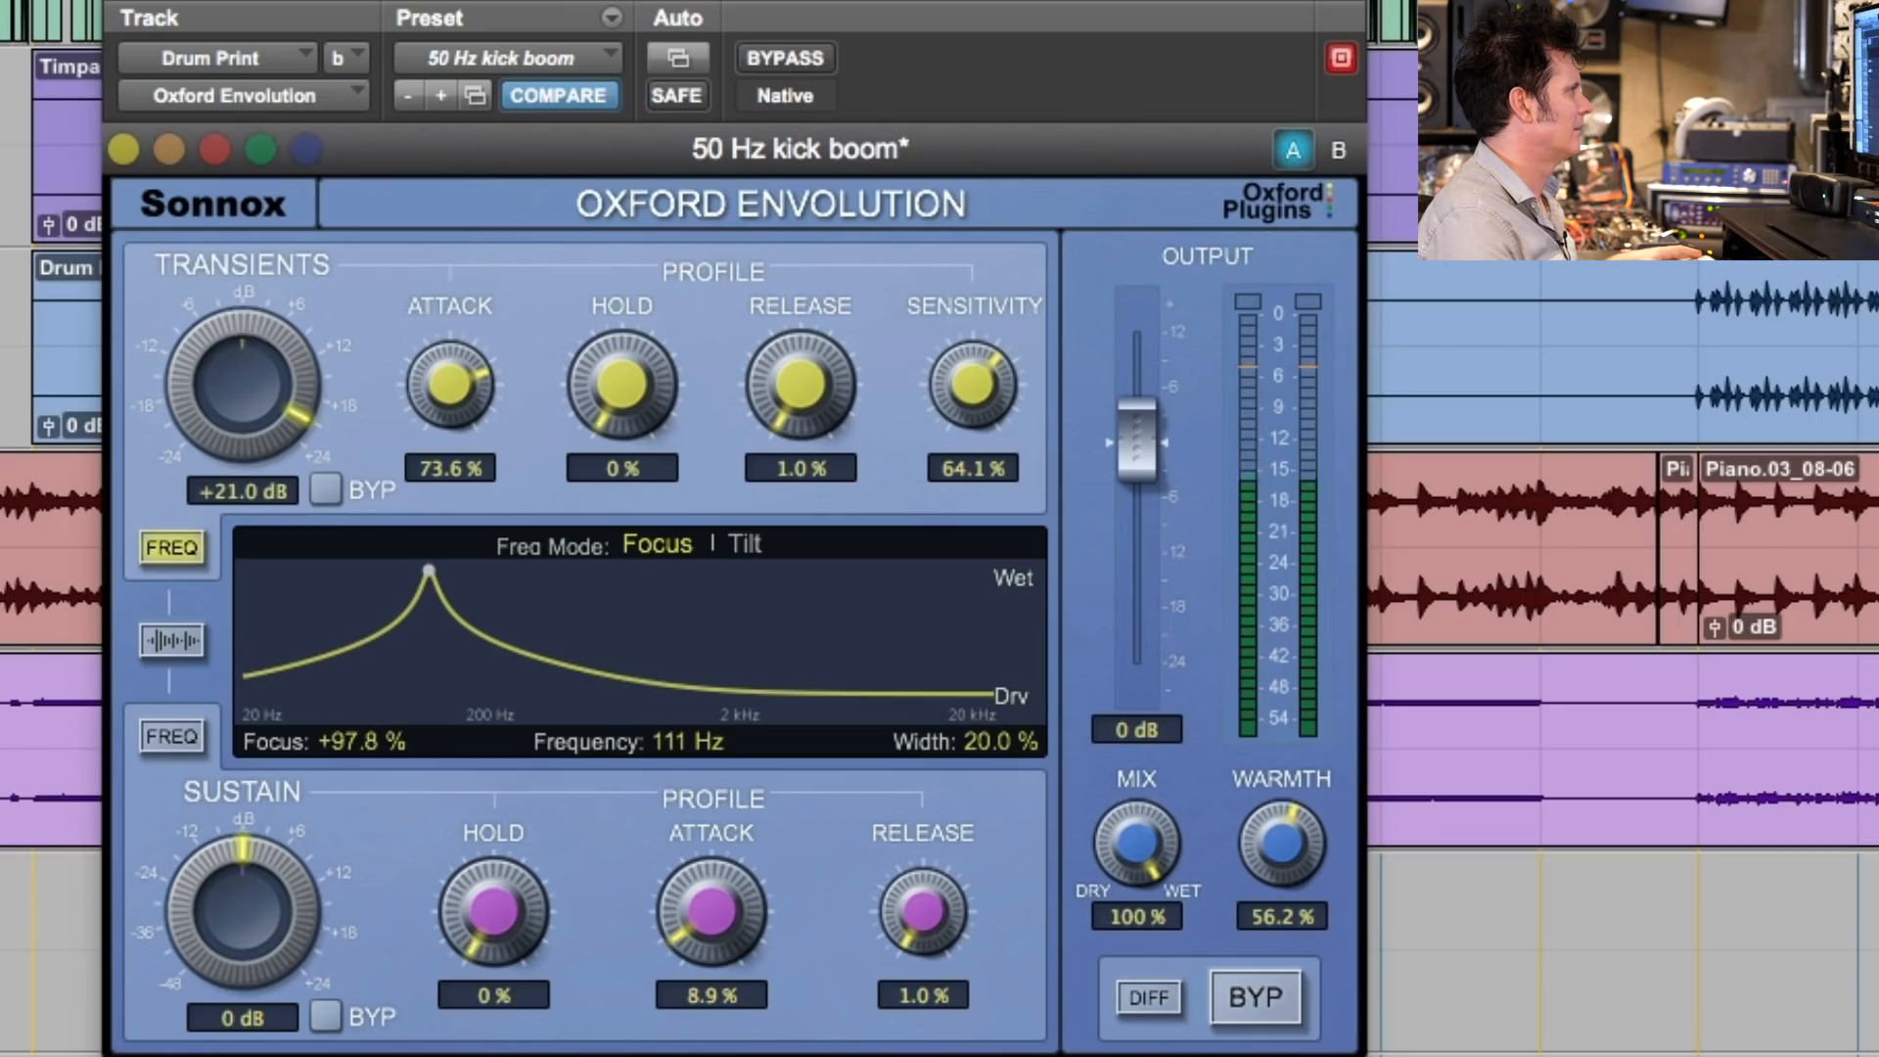
left_click_drag(429, 569, 431, 570)
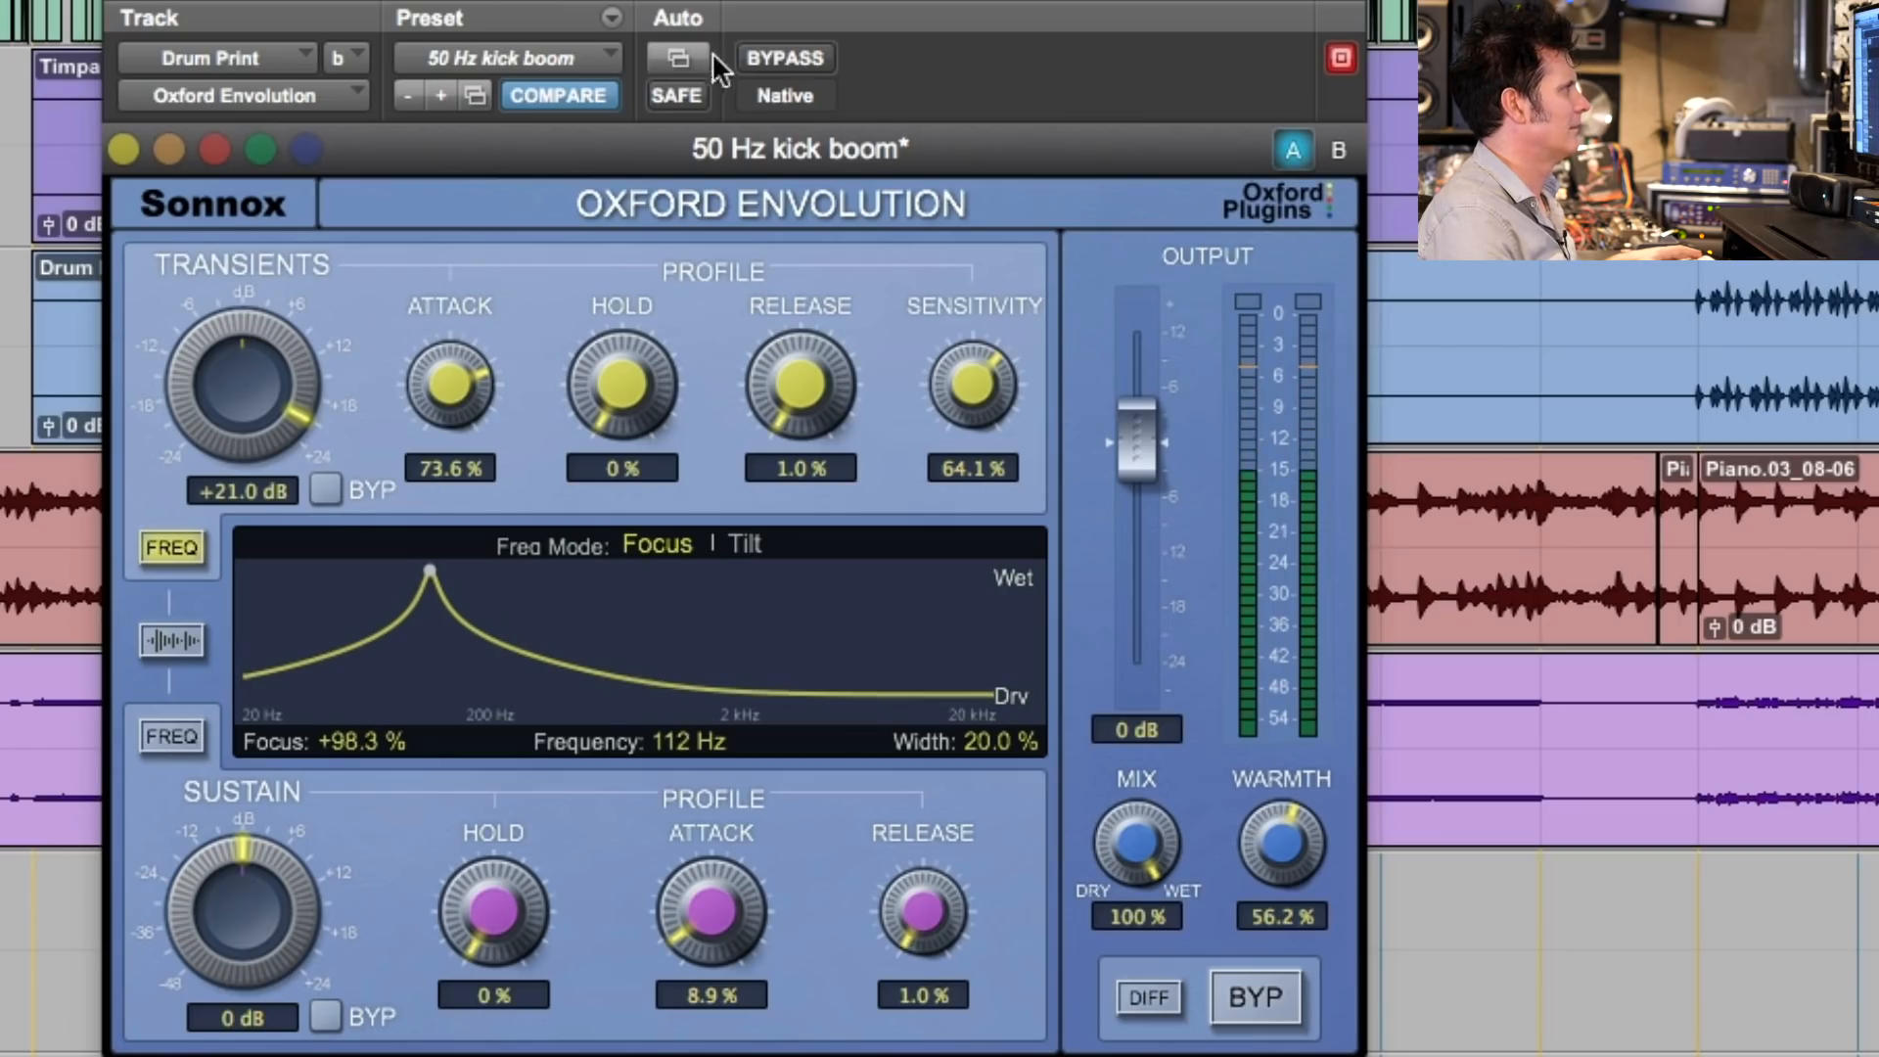
left_click(795, 59)
left_click(795, 59)
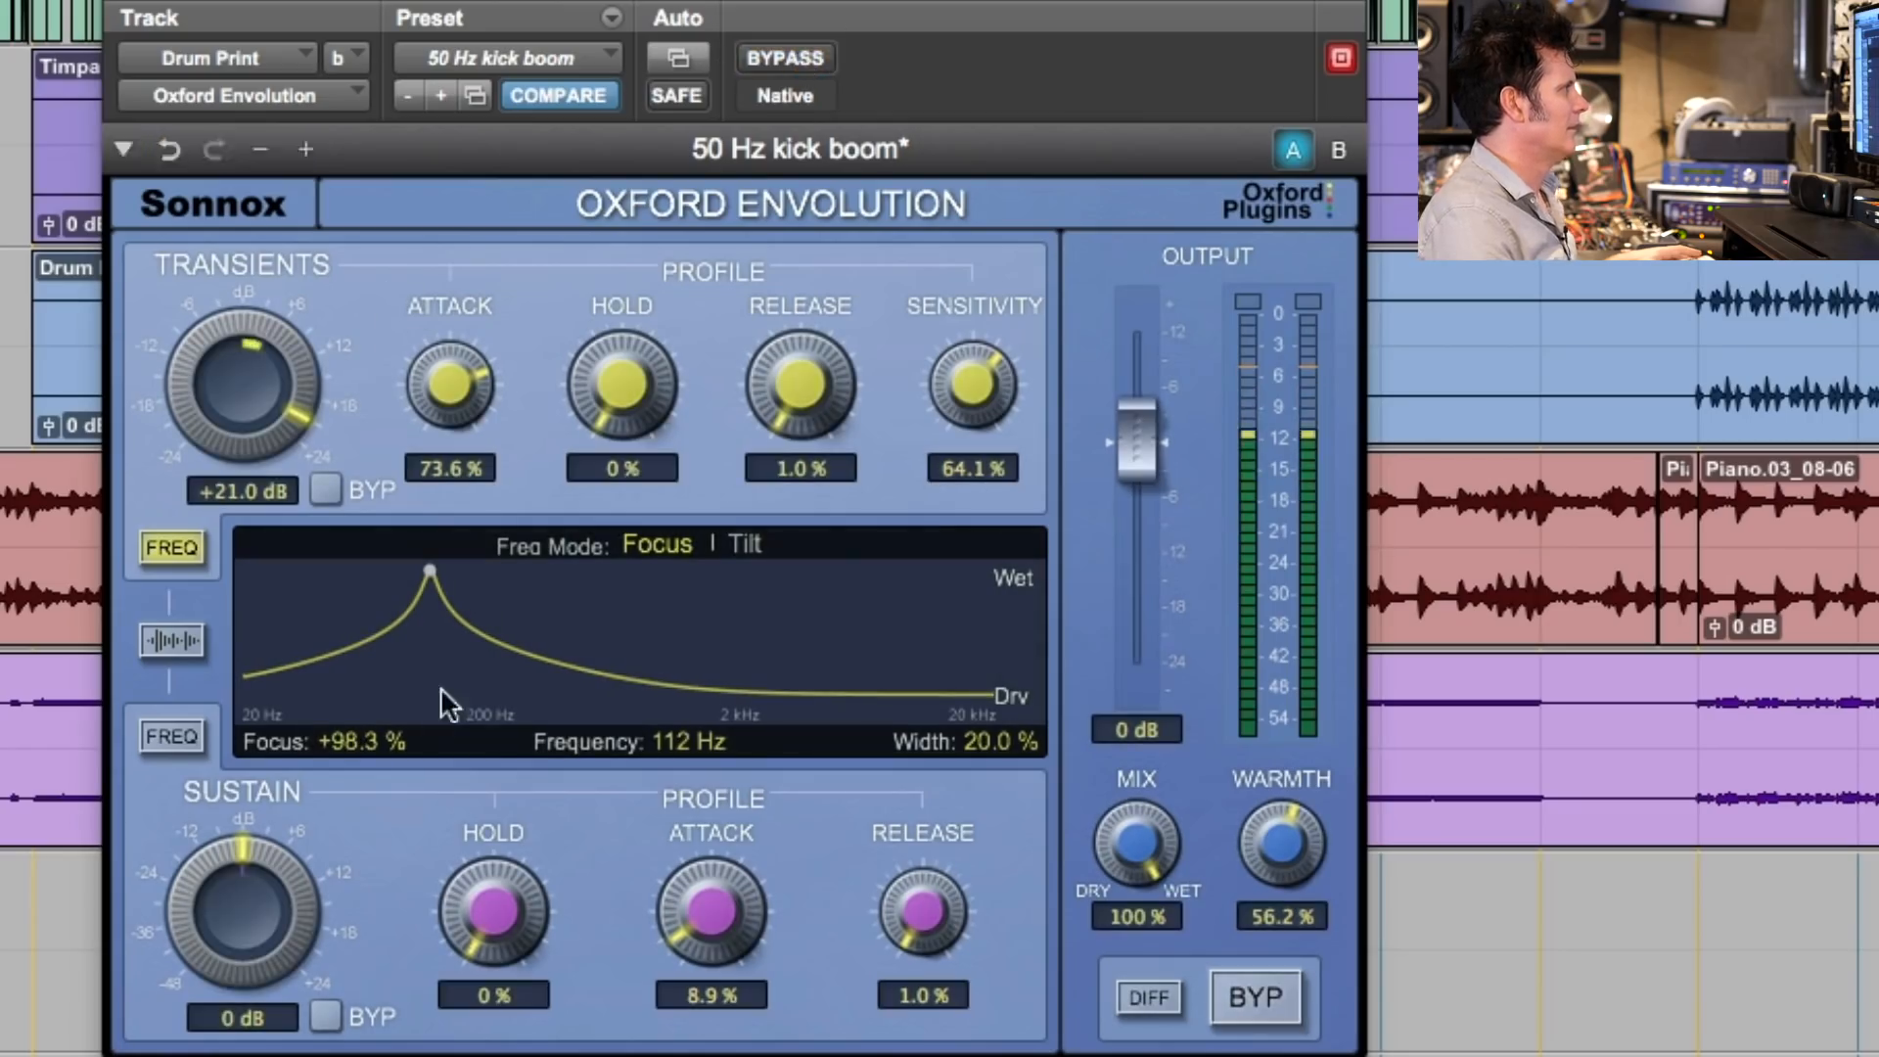
mouse_move(429, 570)
left_mouse_down()
mouse_move(450, 569)
mouse_move(434, 570)
left_mouse_up()
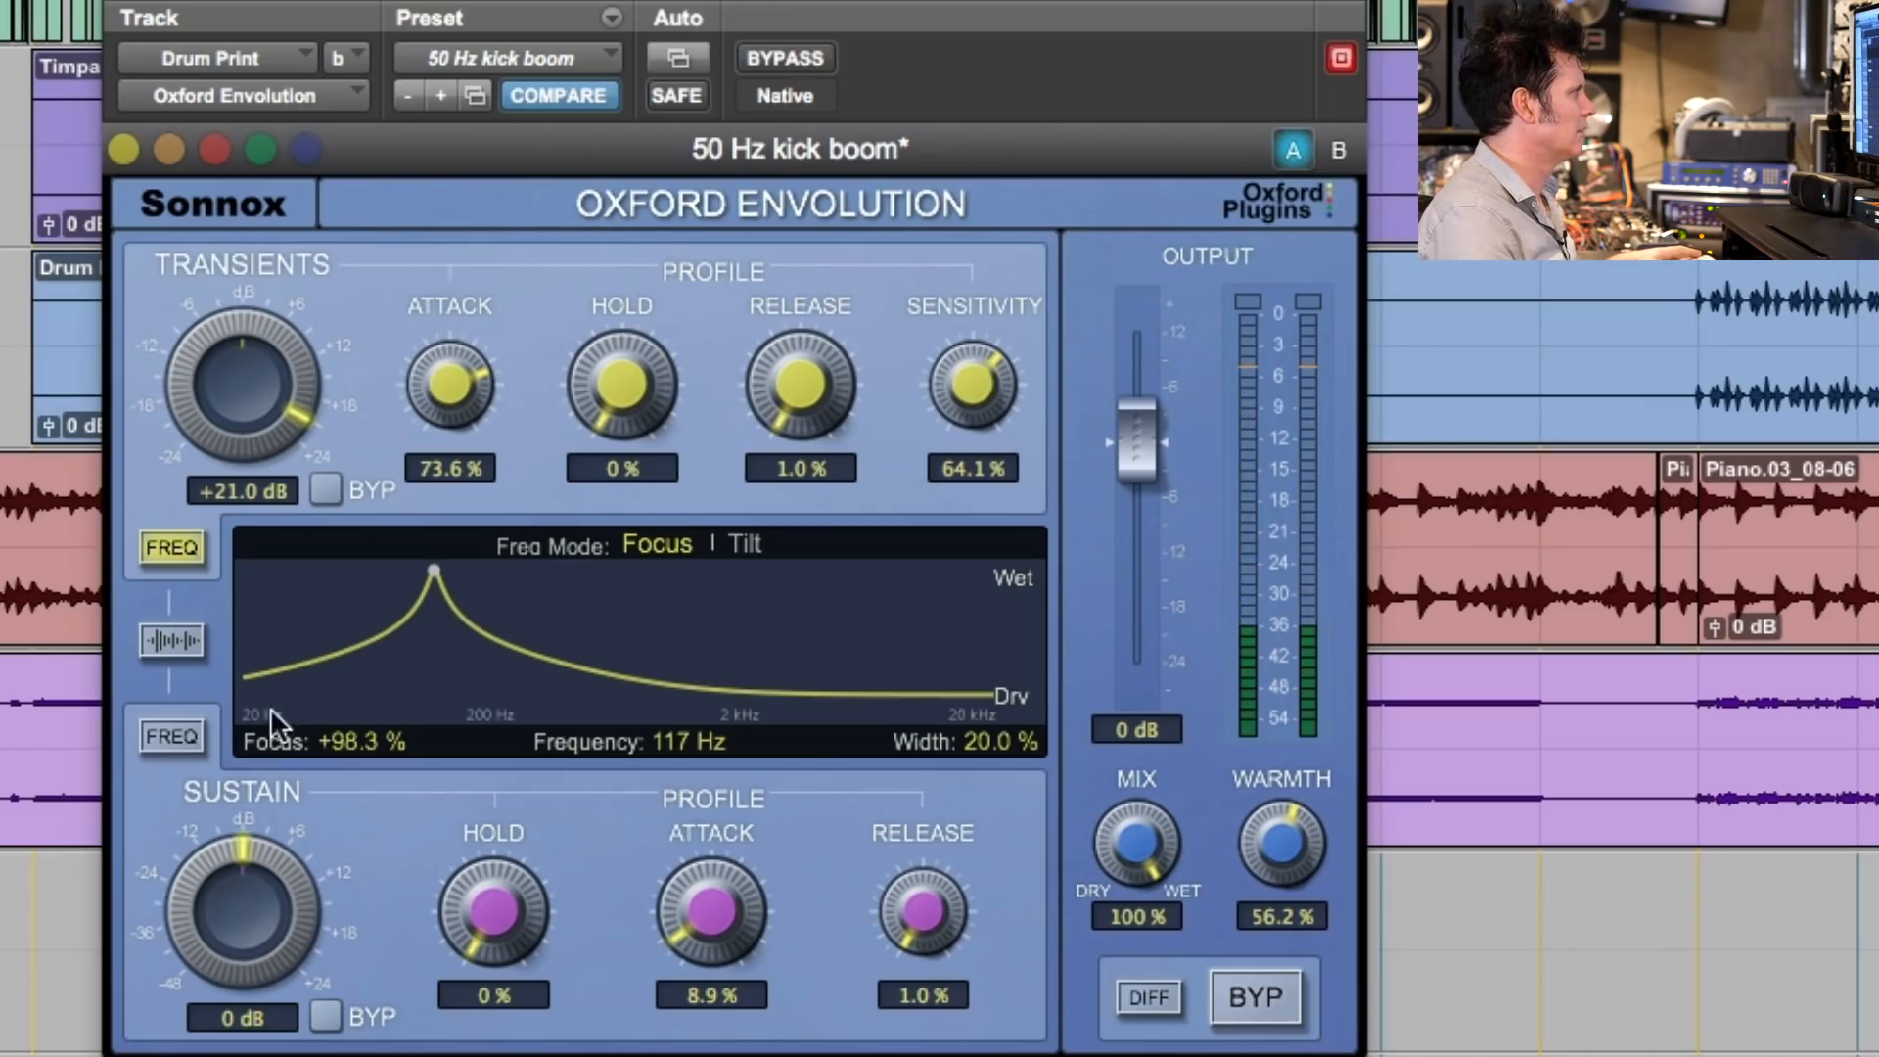
left_click(169, 735)
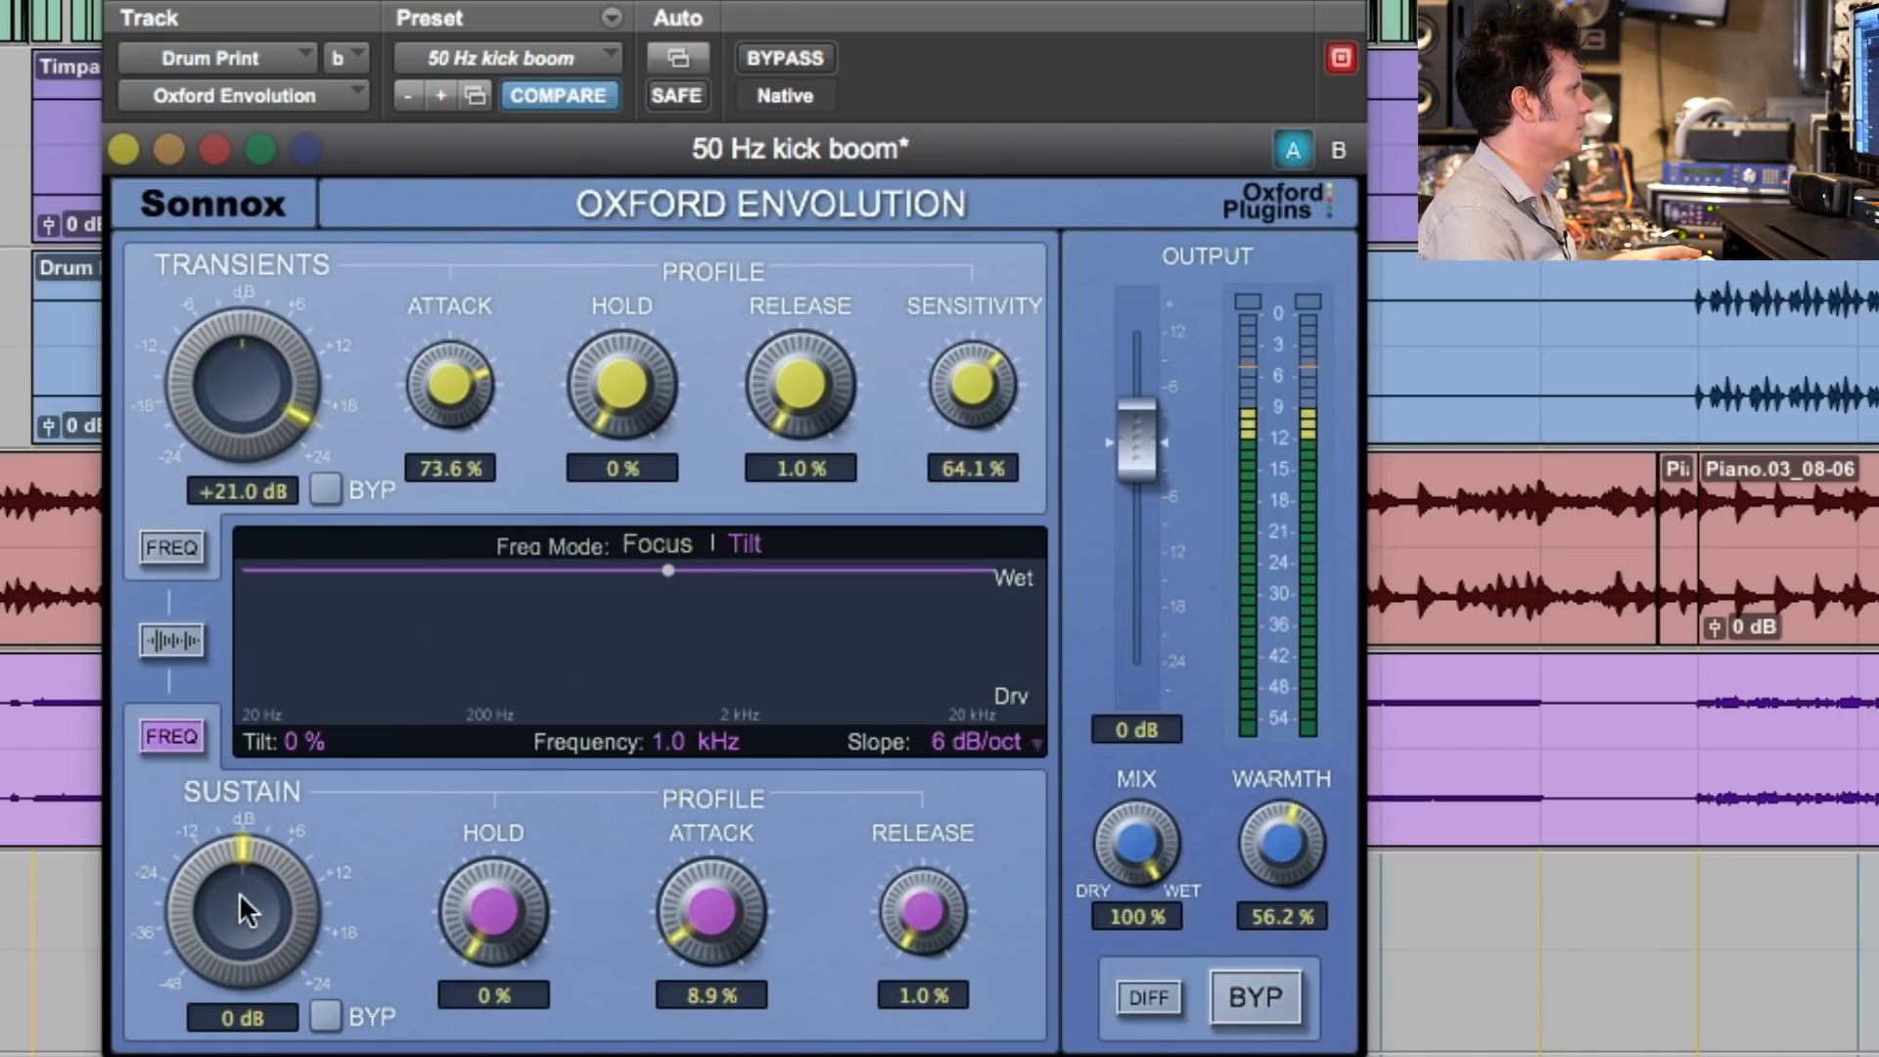
left_click(171, 547)
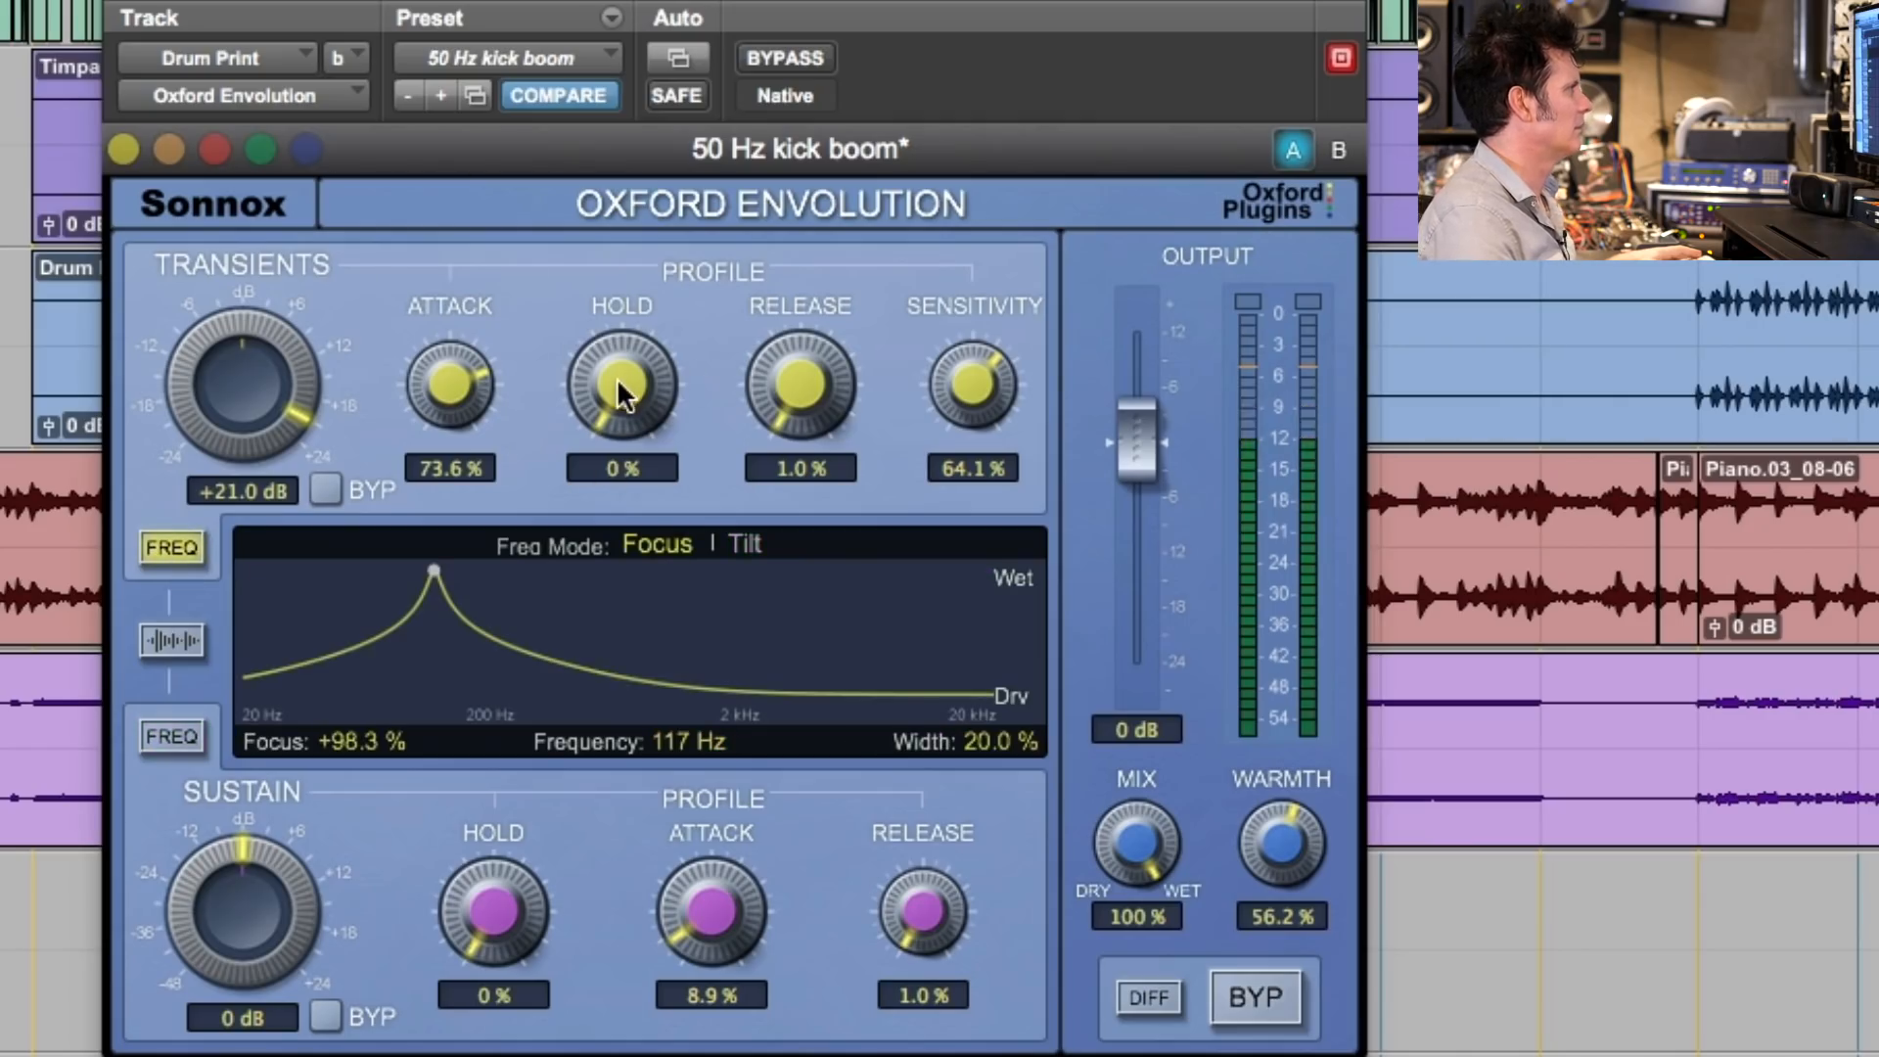
- Set the transient sensitivity to 73.8%, attack to 42.1% and release to 1.0%, comparing the processed drums against bypass
left_click_drag(792, 386, 791, 324)
left_click_drag(957, 384, 945, 360)
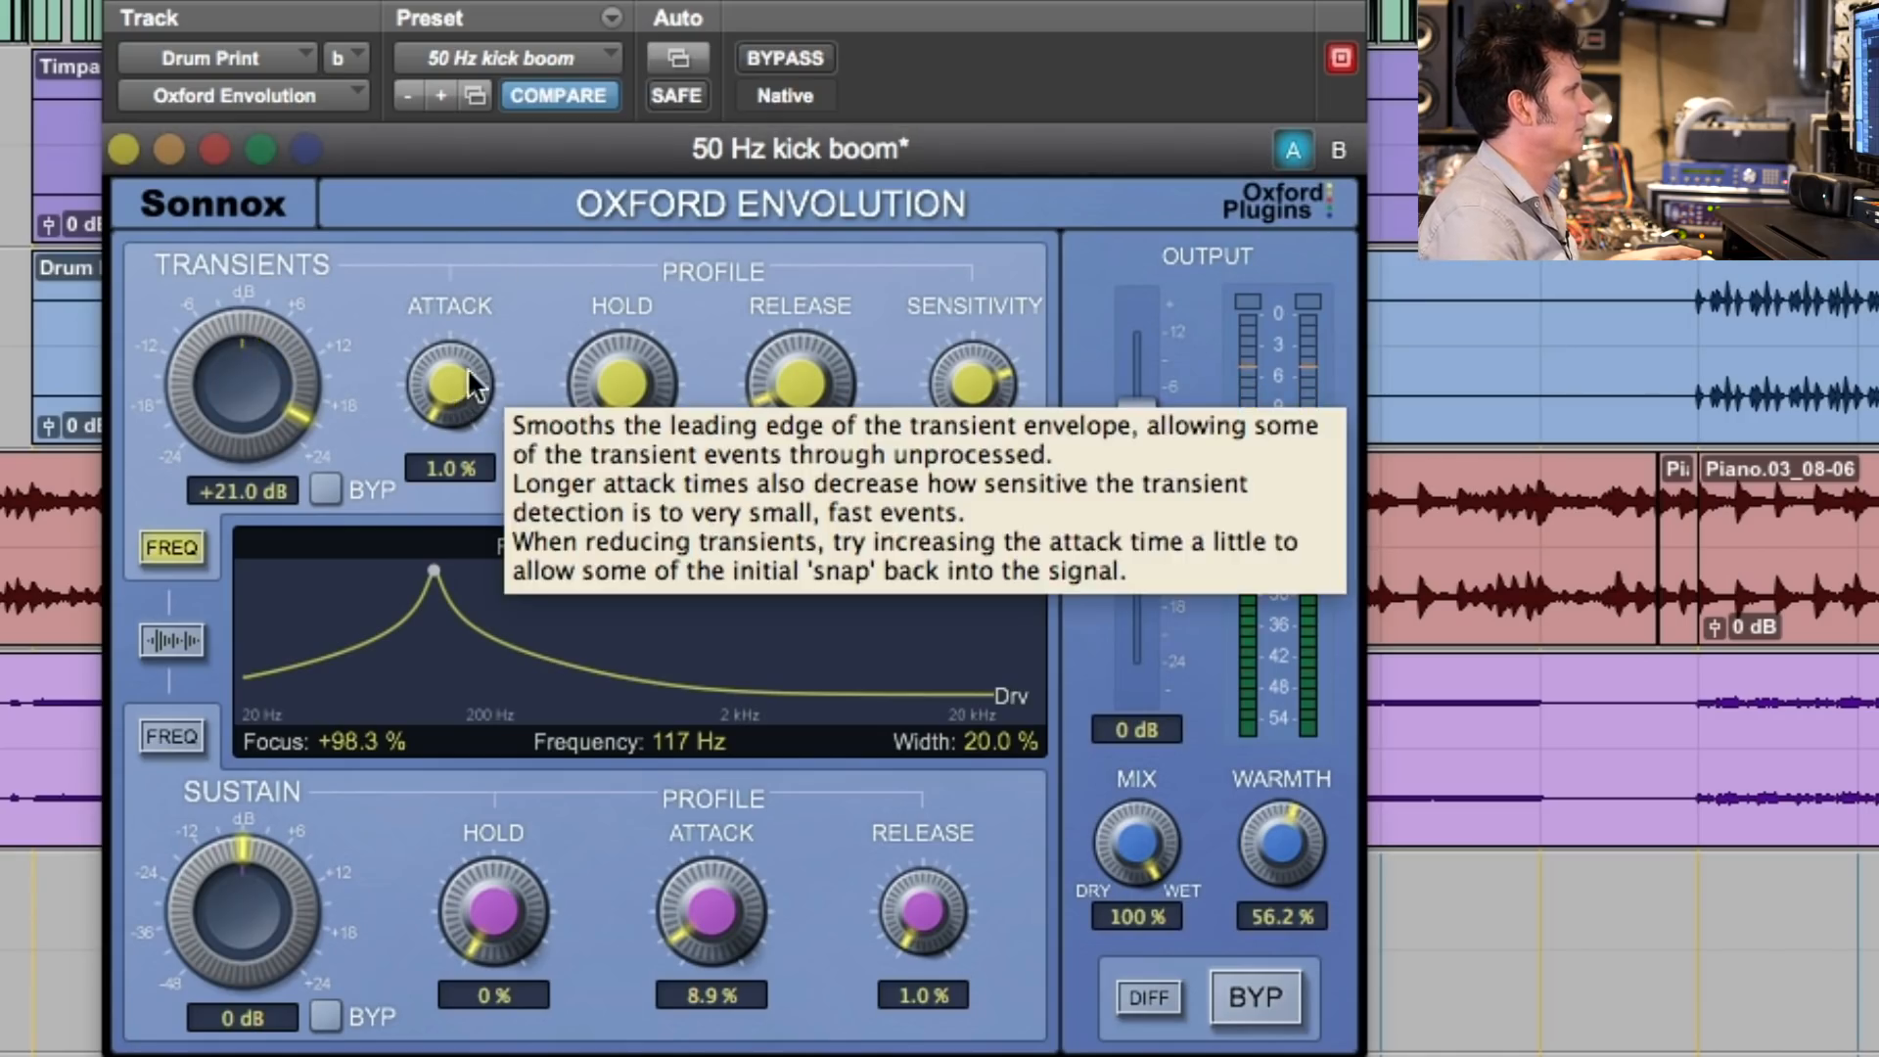
left_click(787, 55)
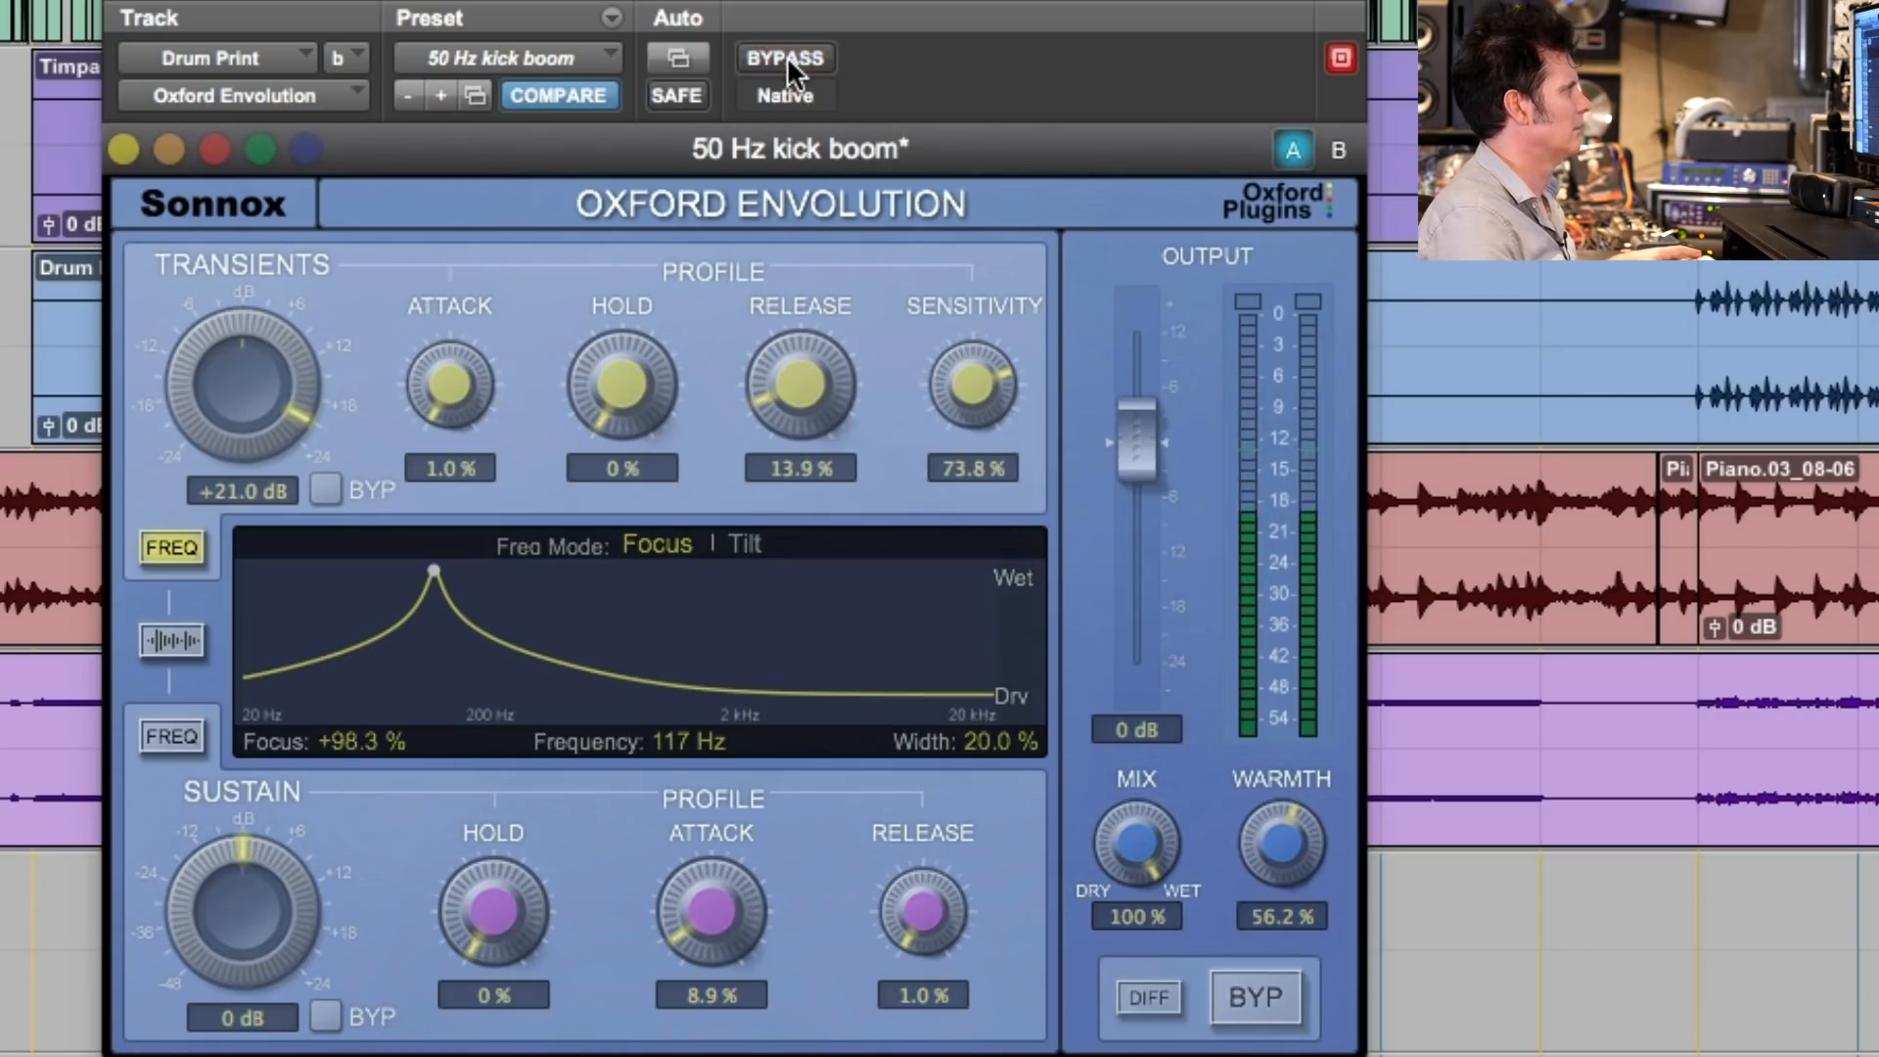
left_click(787, 56)
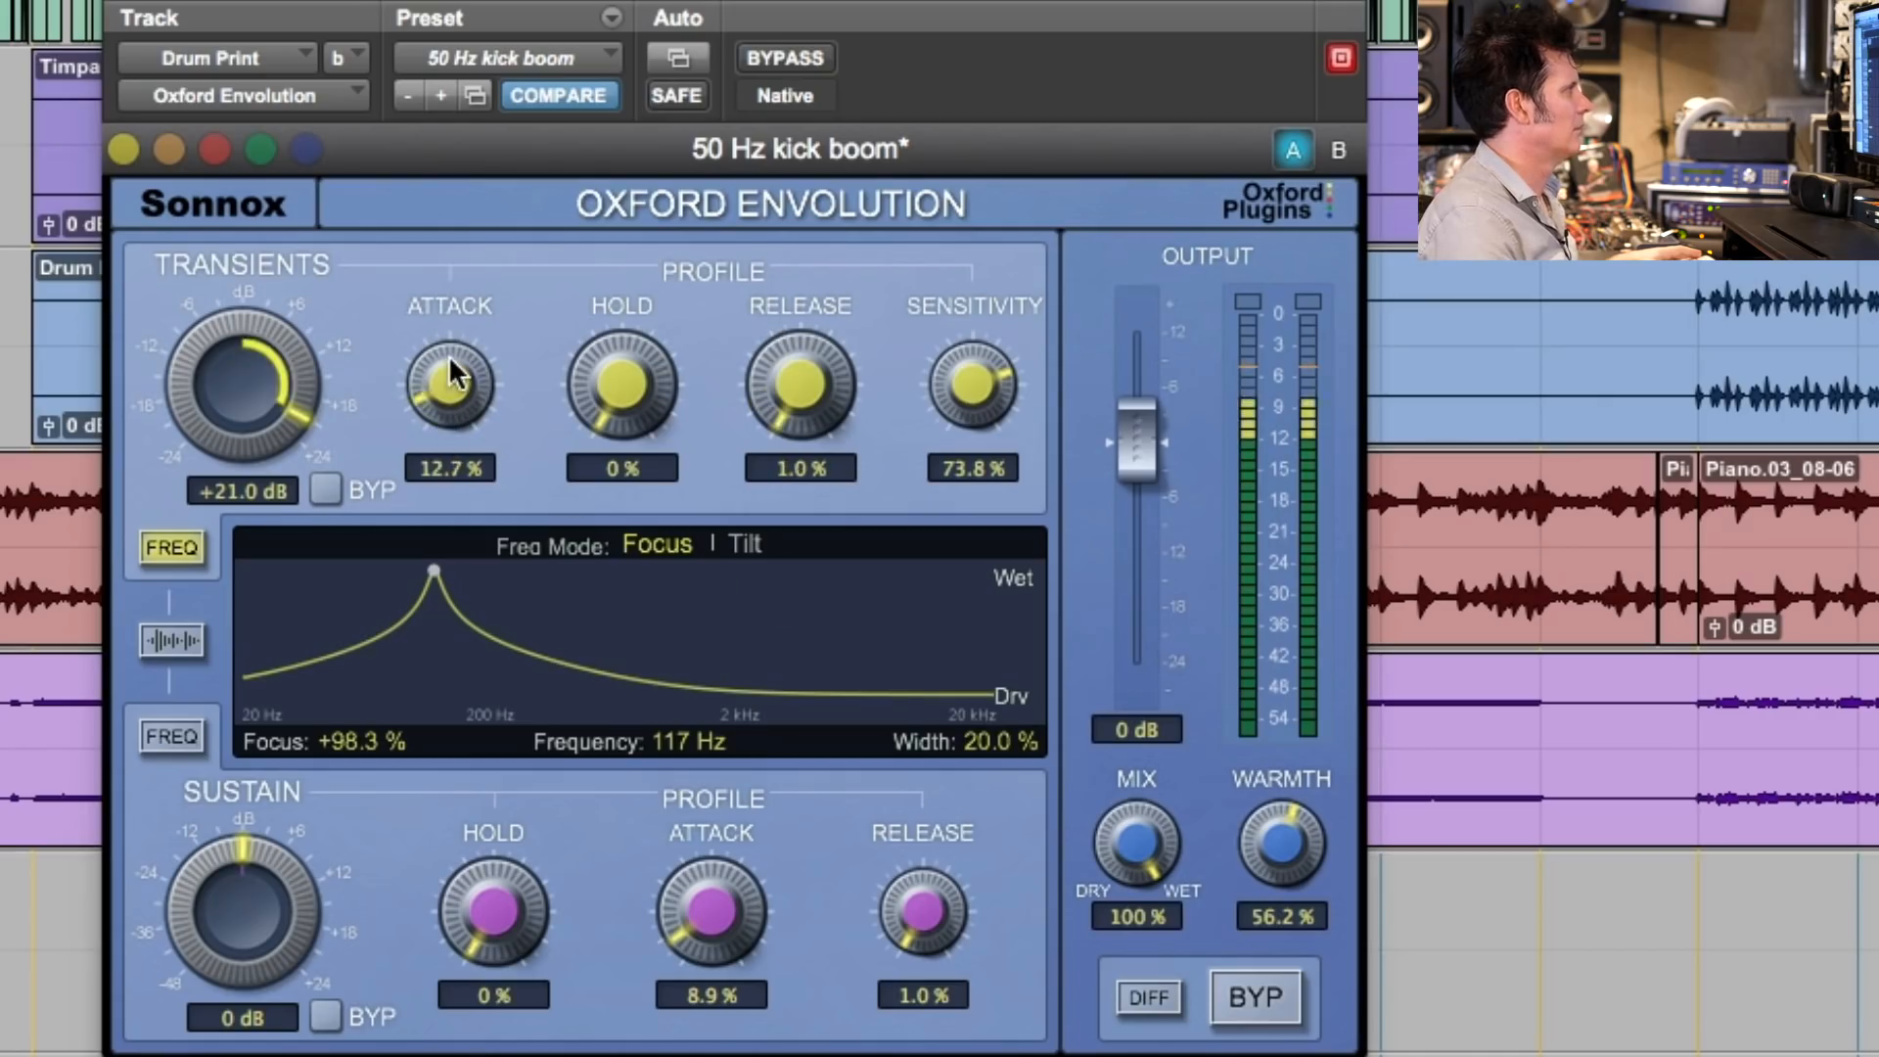
left_click_drag(456, 363, 472, 302)
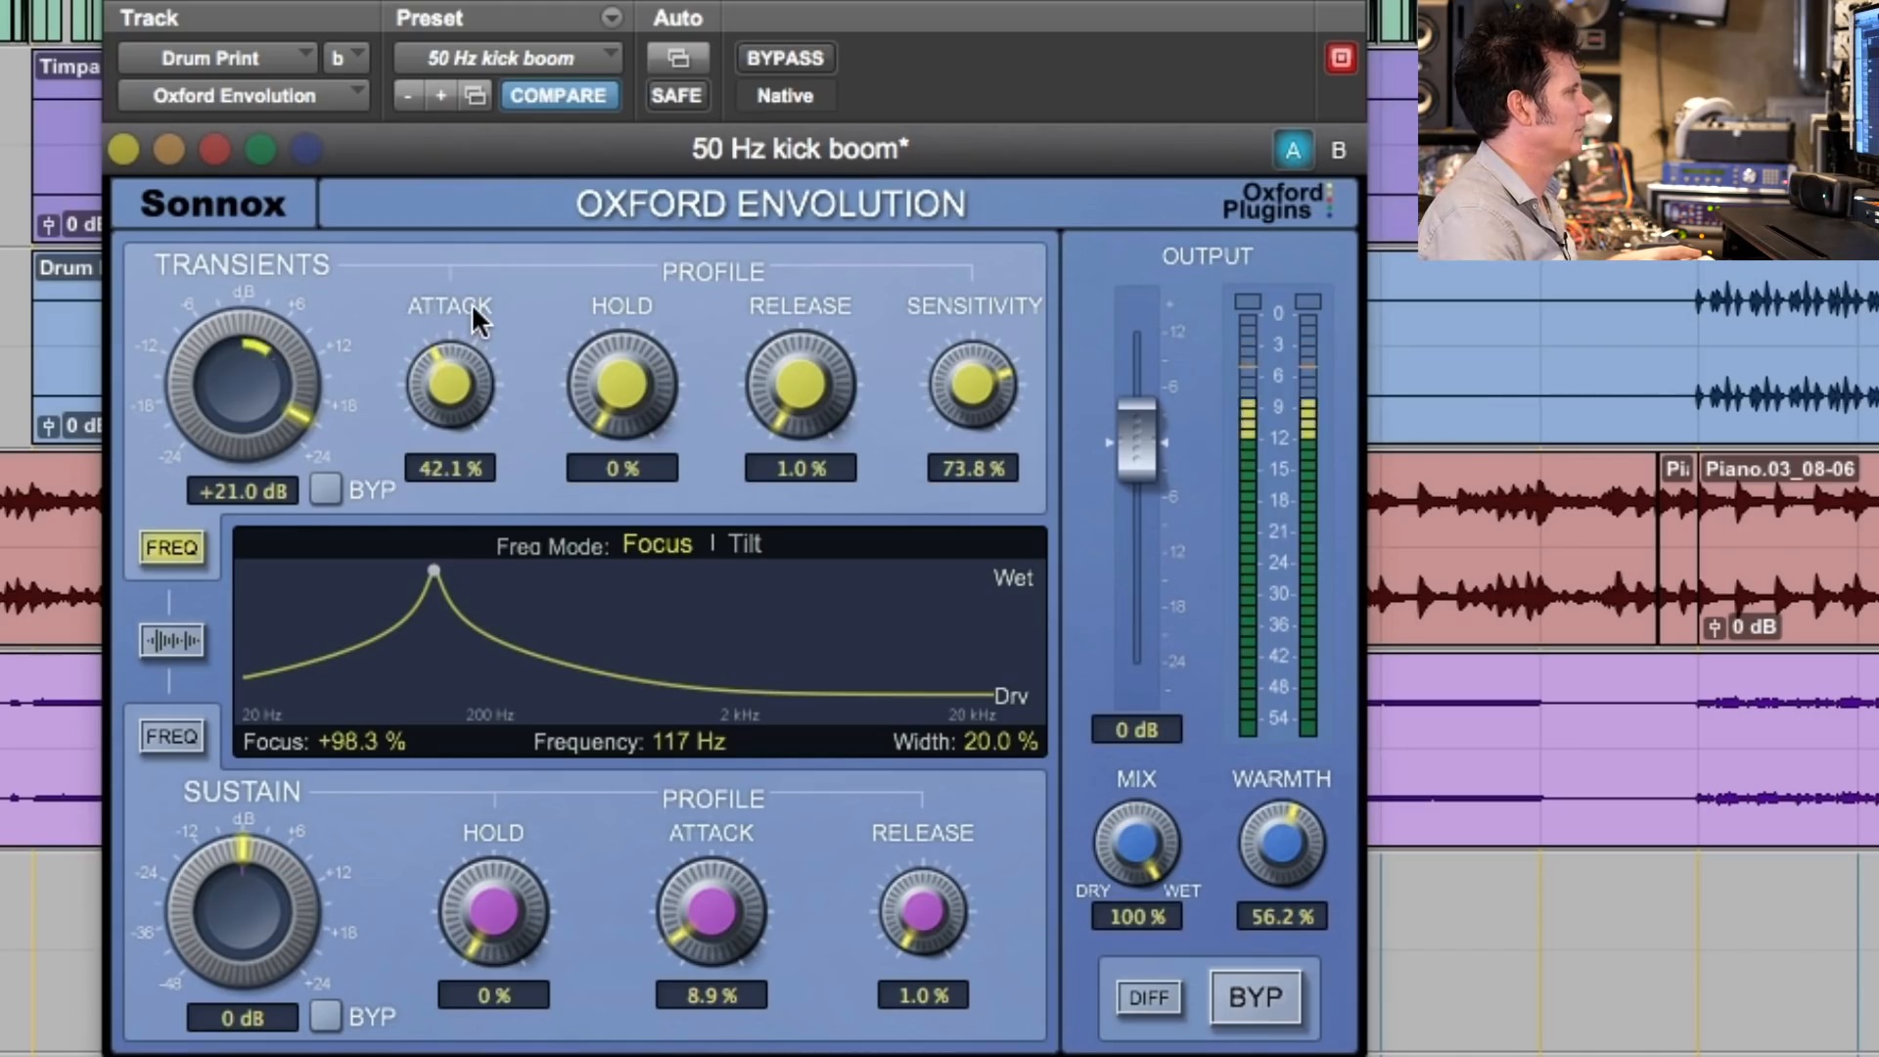
left_click(785, 58)
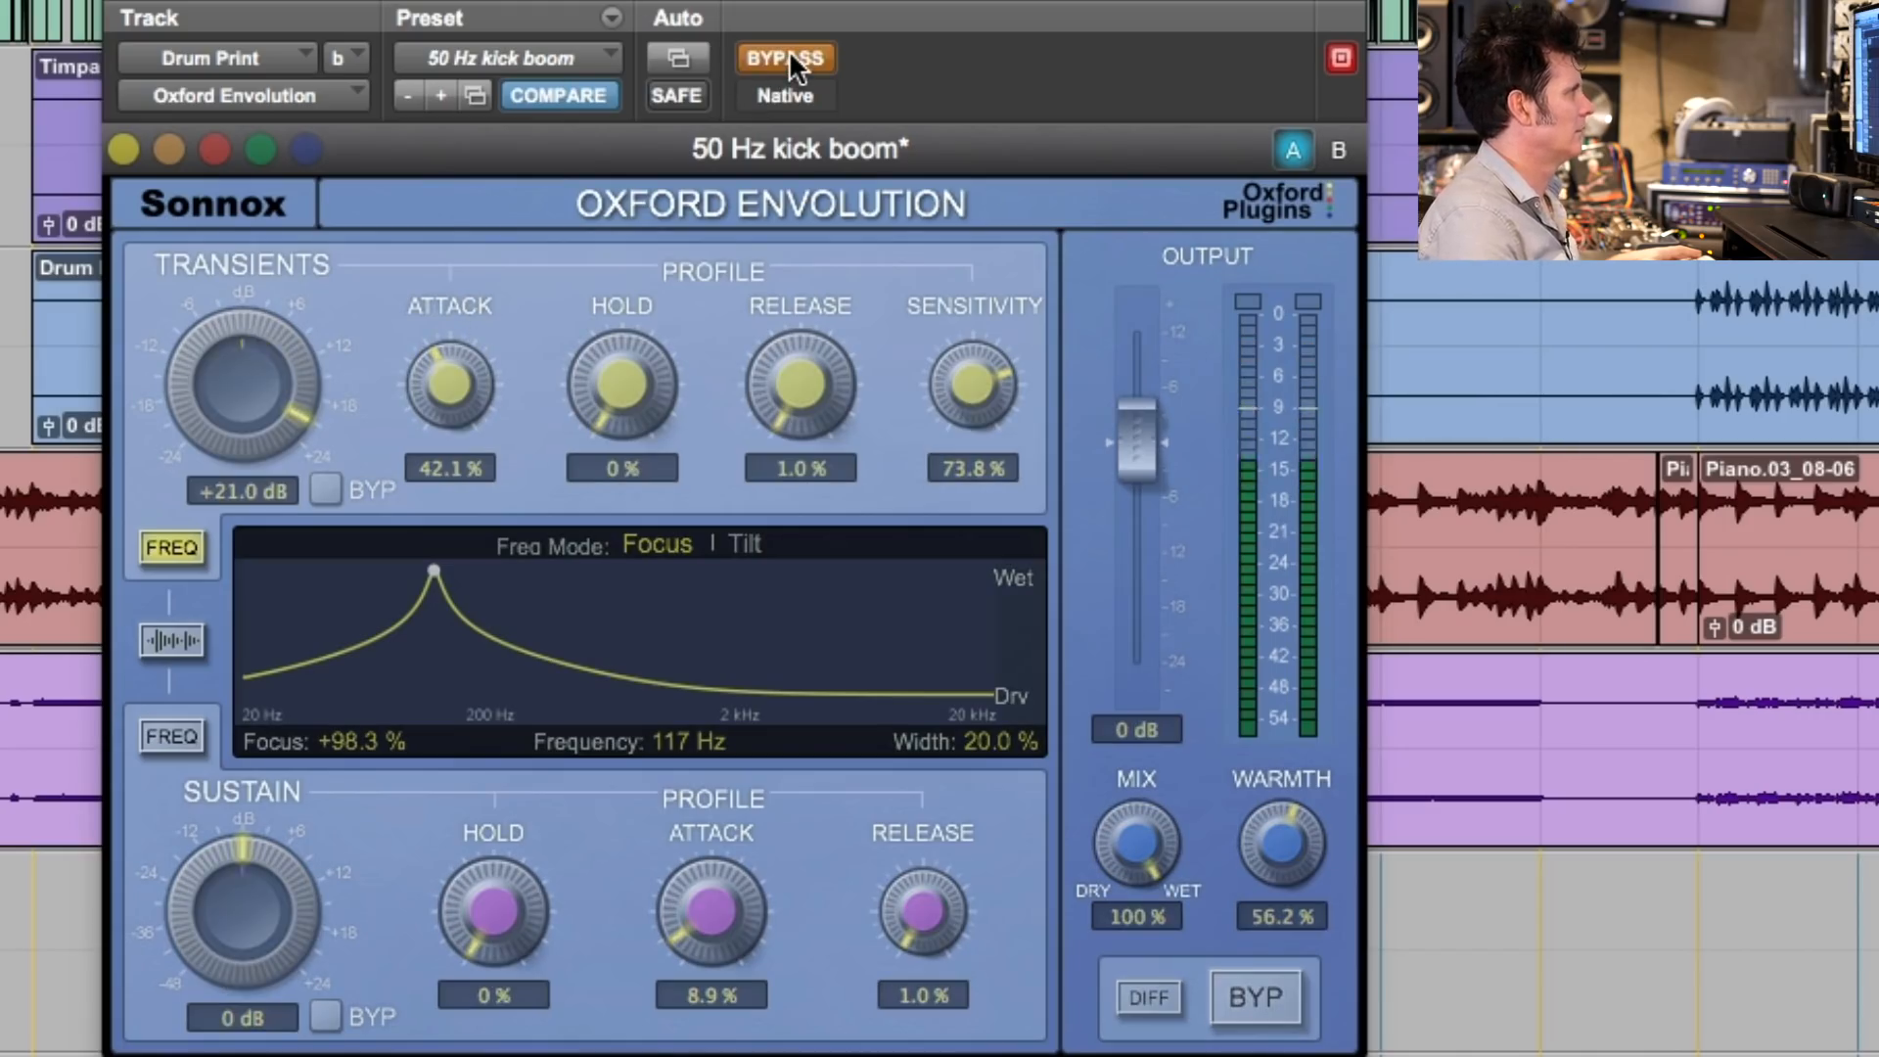
left_click(789, 58)
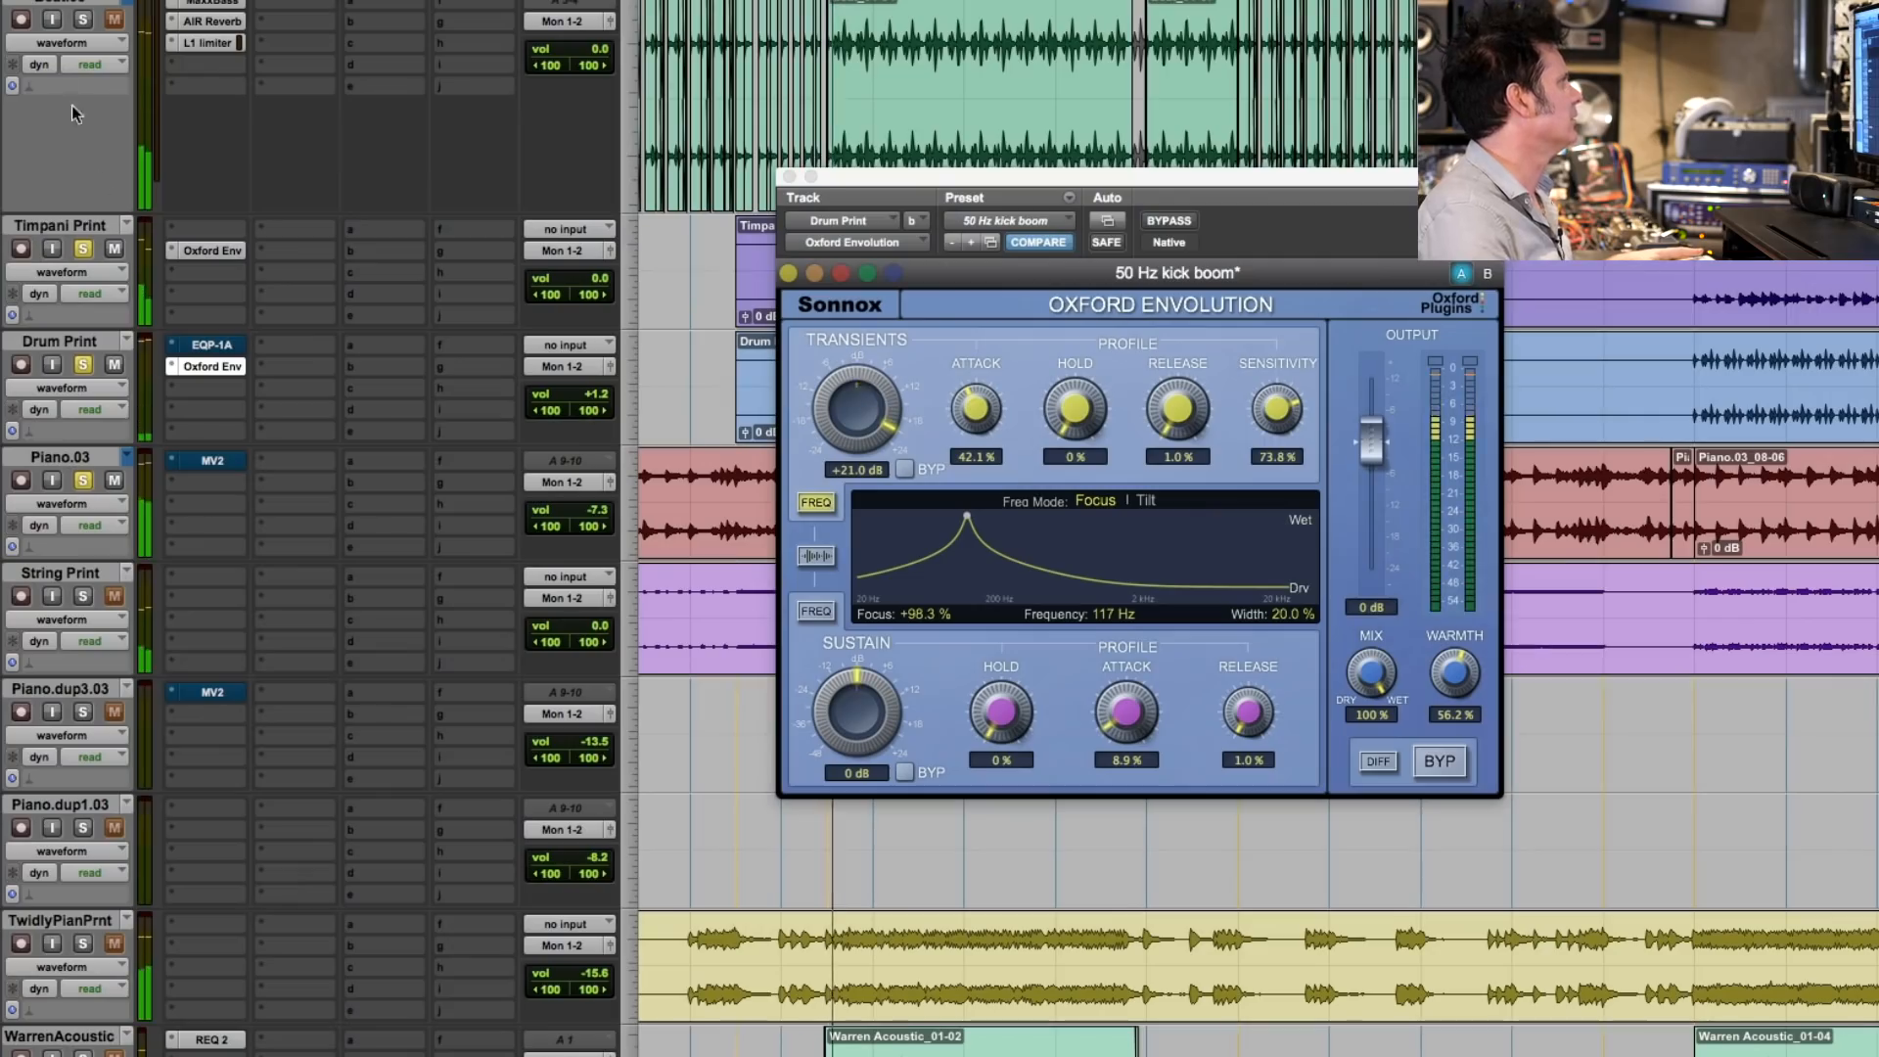
- Clear the track solos, raise the Piano.03 track's volume to -4.6 with a solo check, and close the Envolution window
left_click(82, 21)
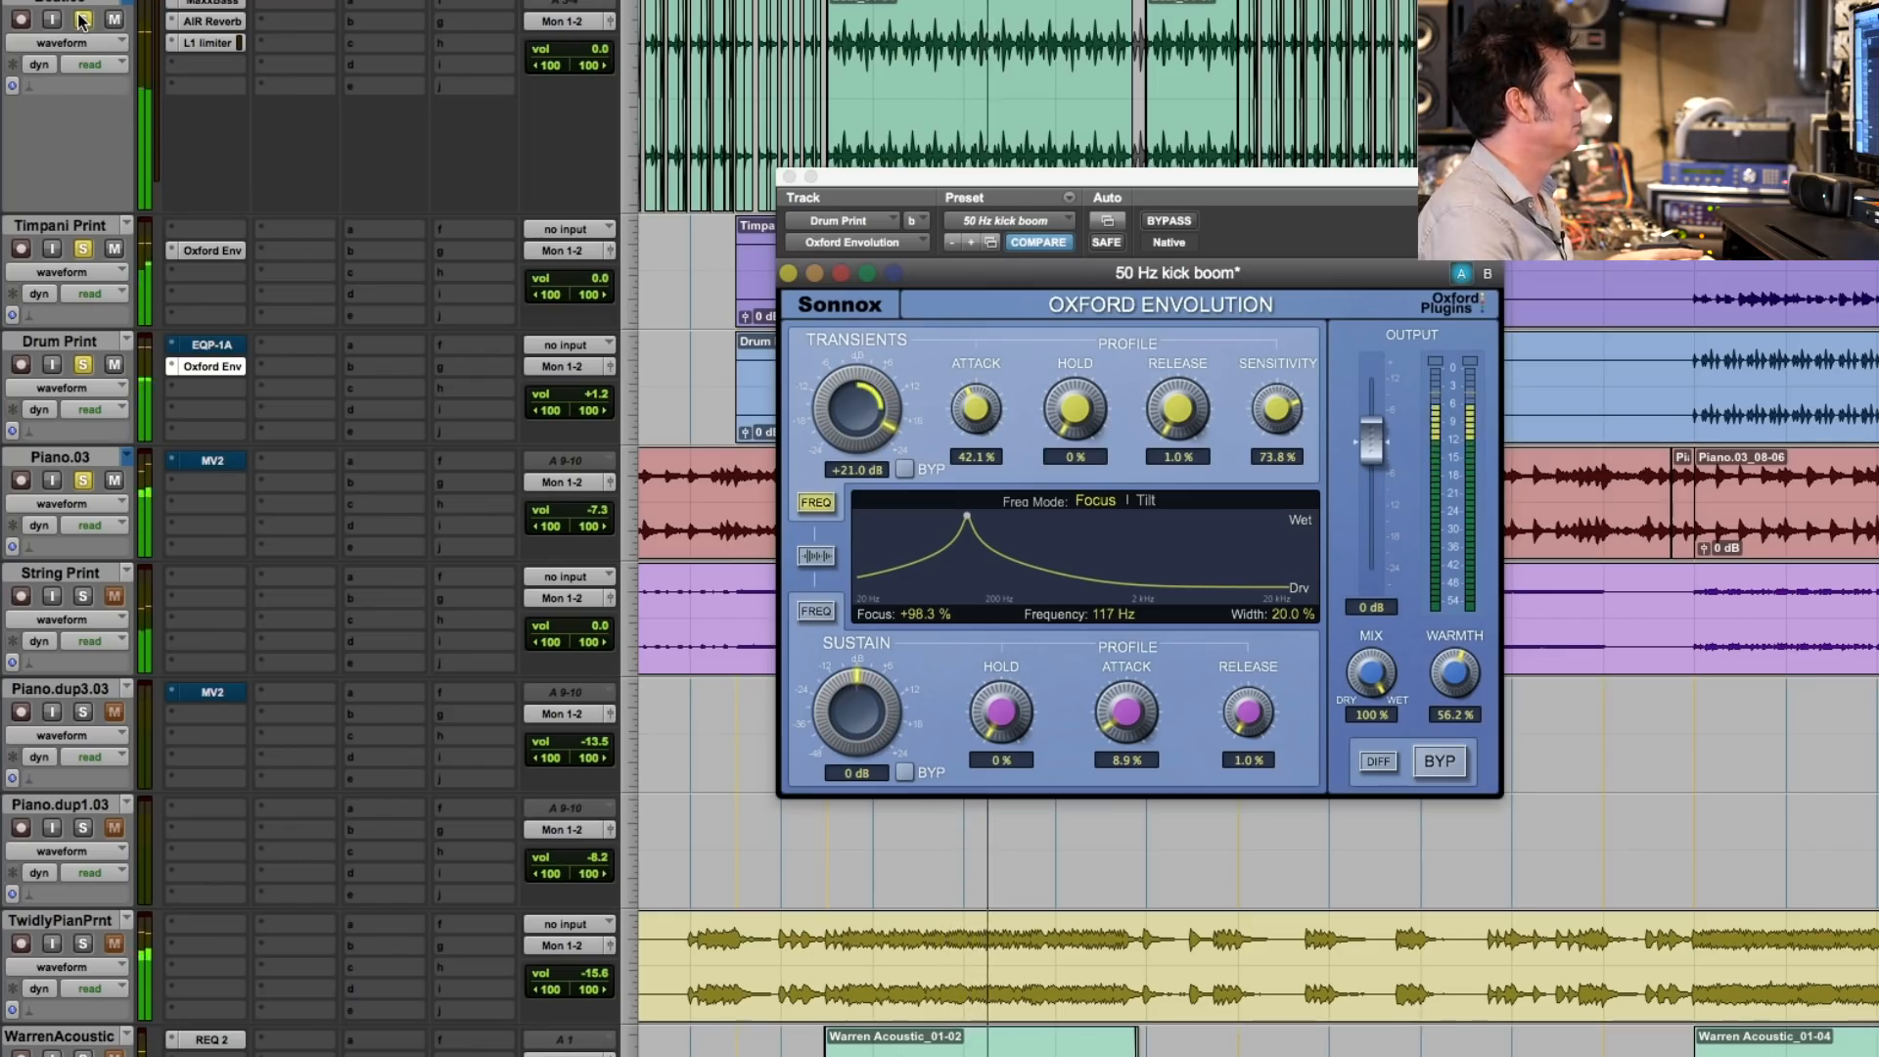
left_click(82, 19, "alt")
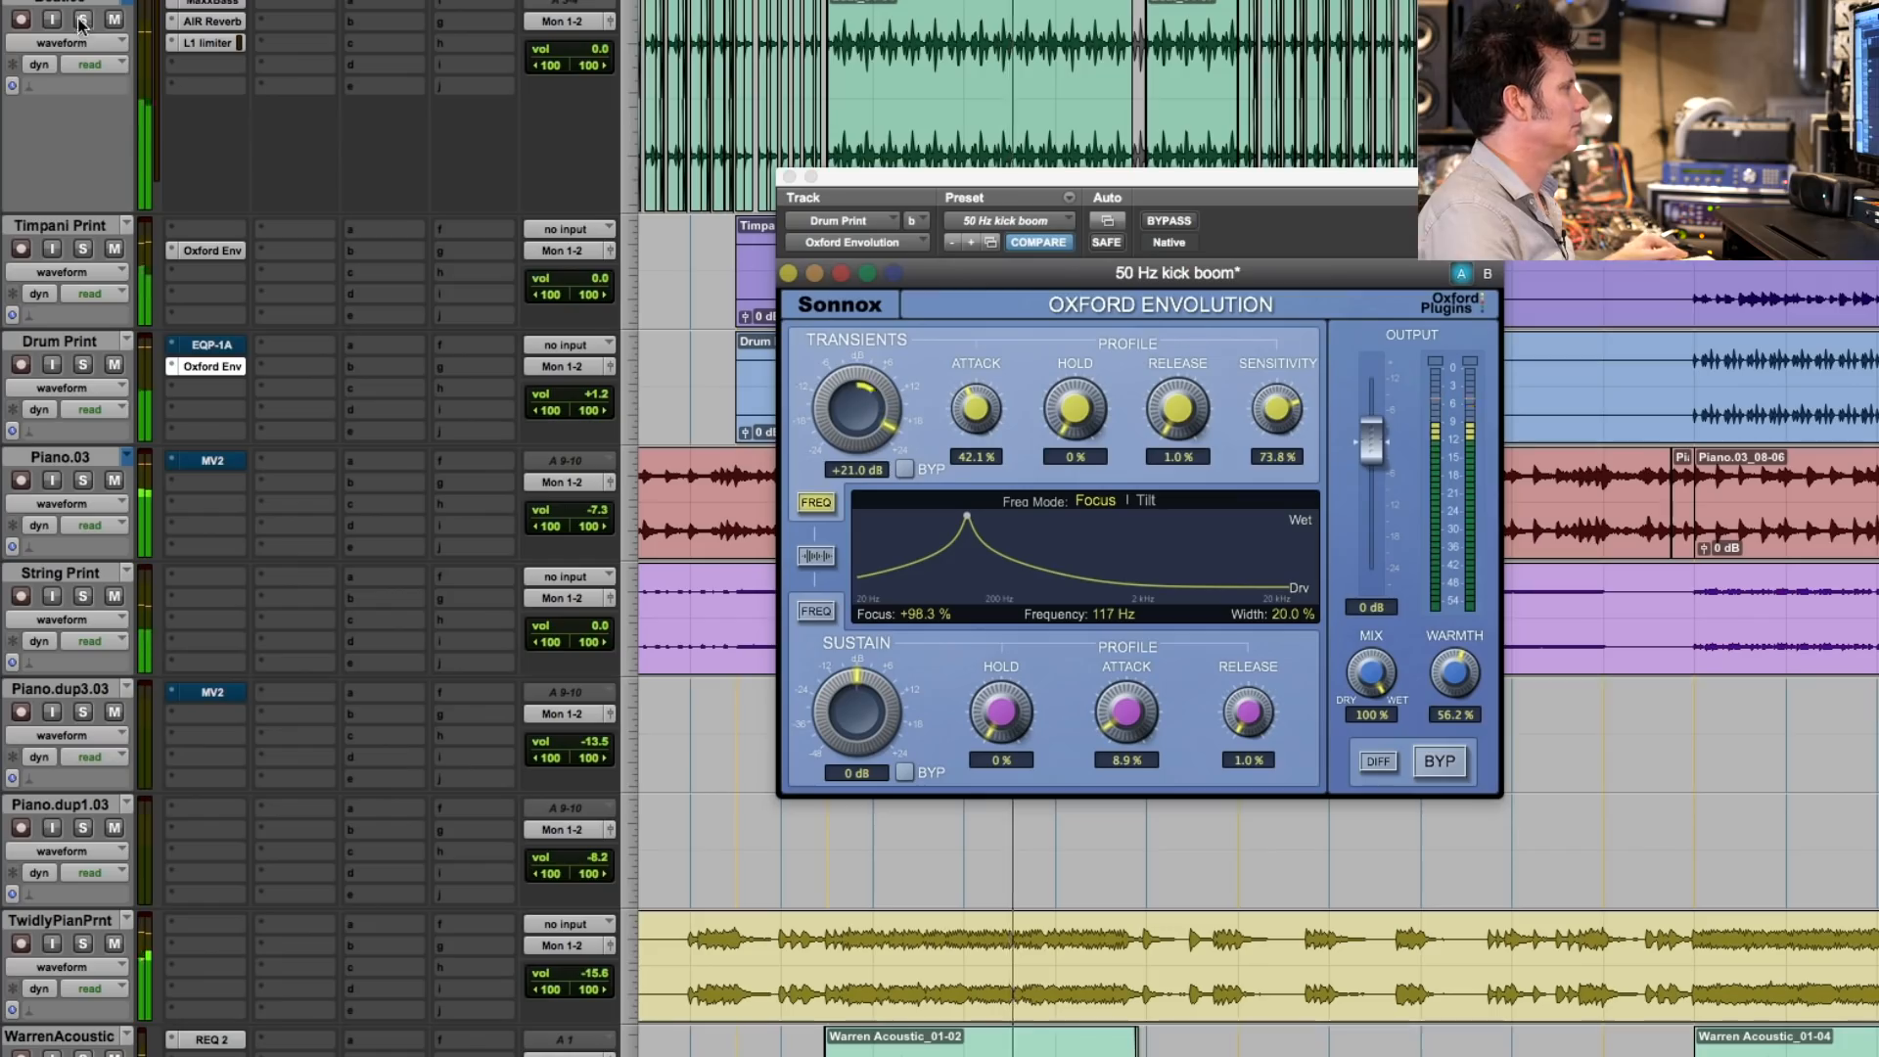
left_click(82, 481)
left_click_drag(573, 513, 576, 516)
left_click(84, 481)
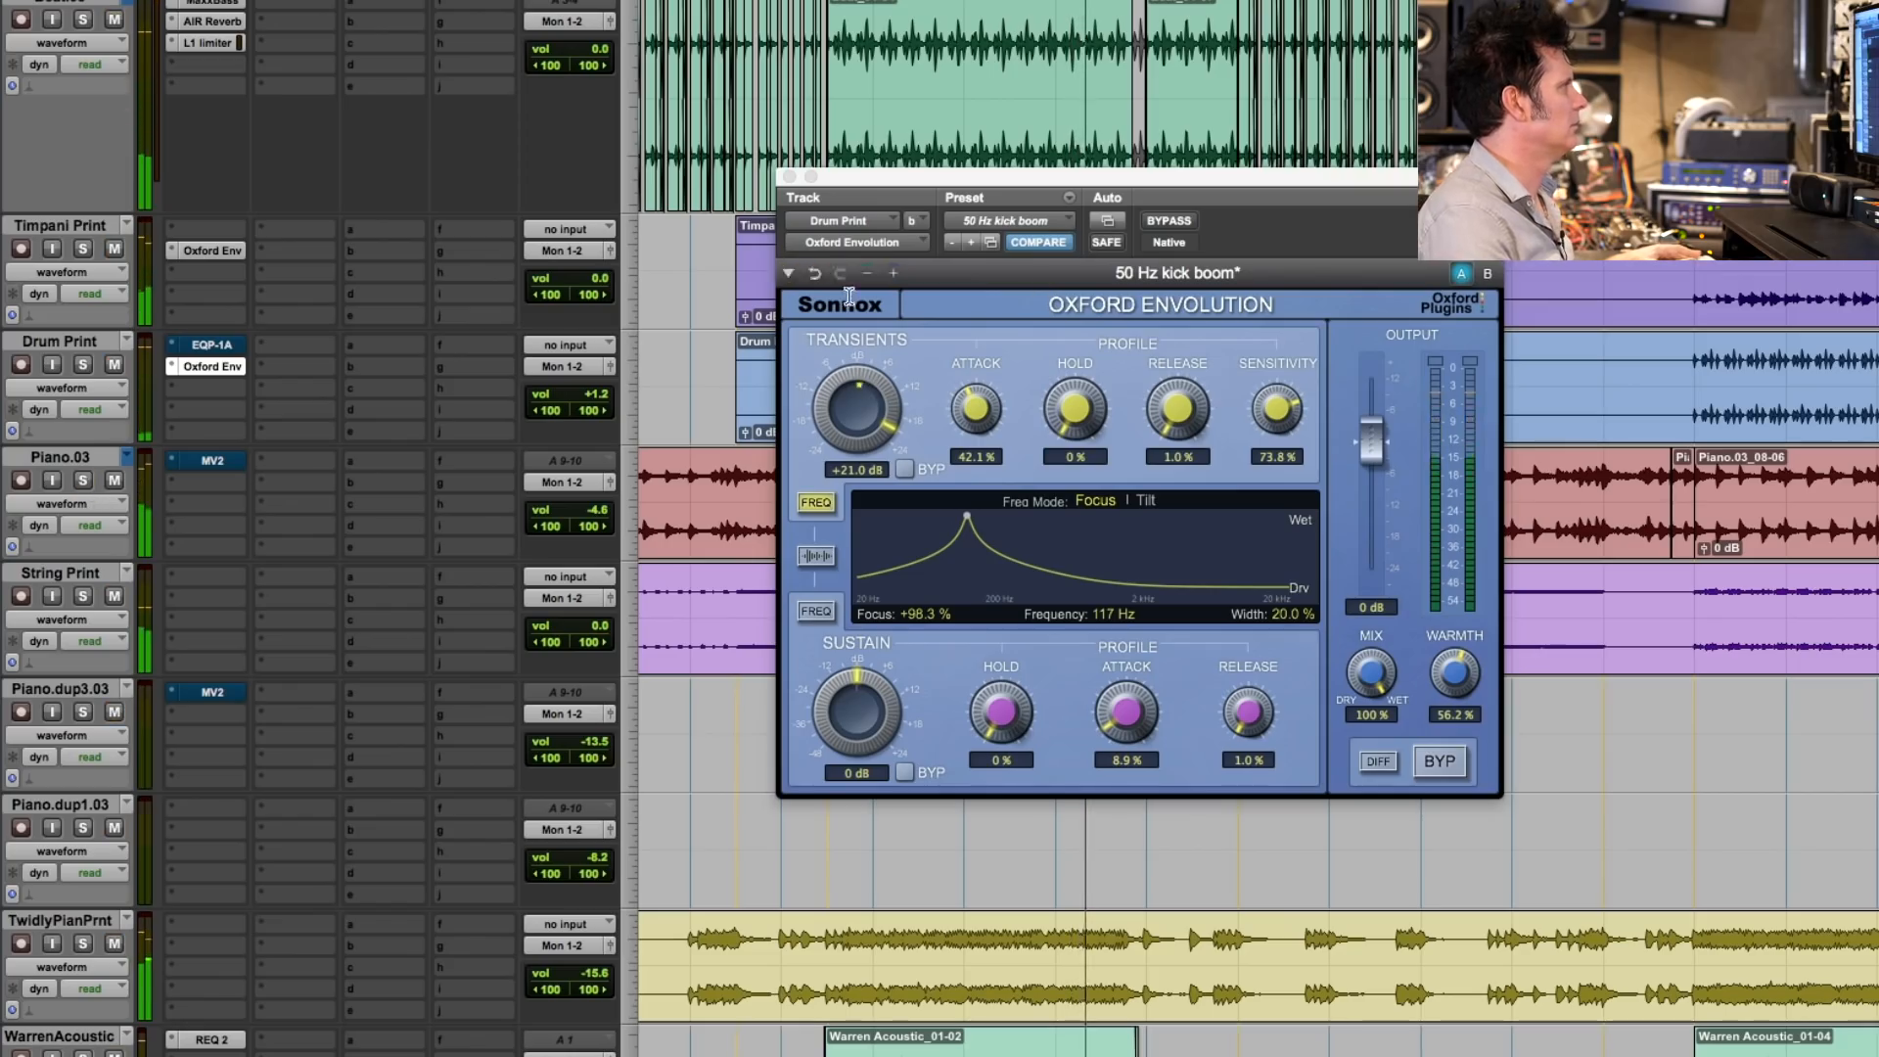
left_click(789, 177)
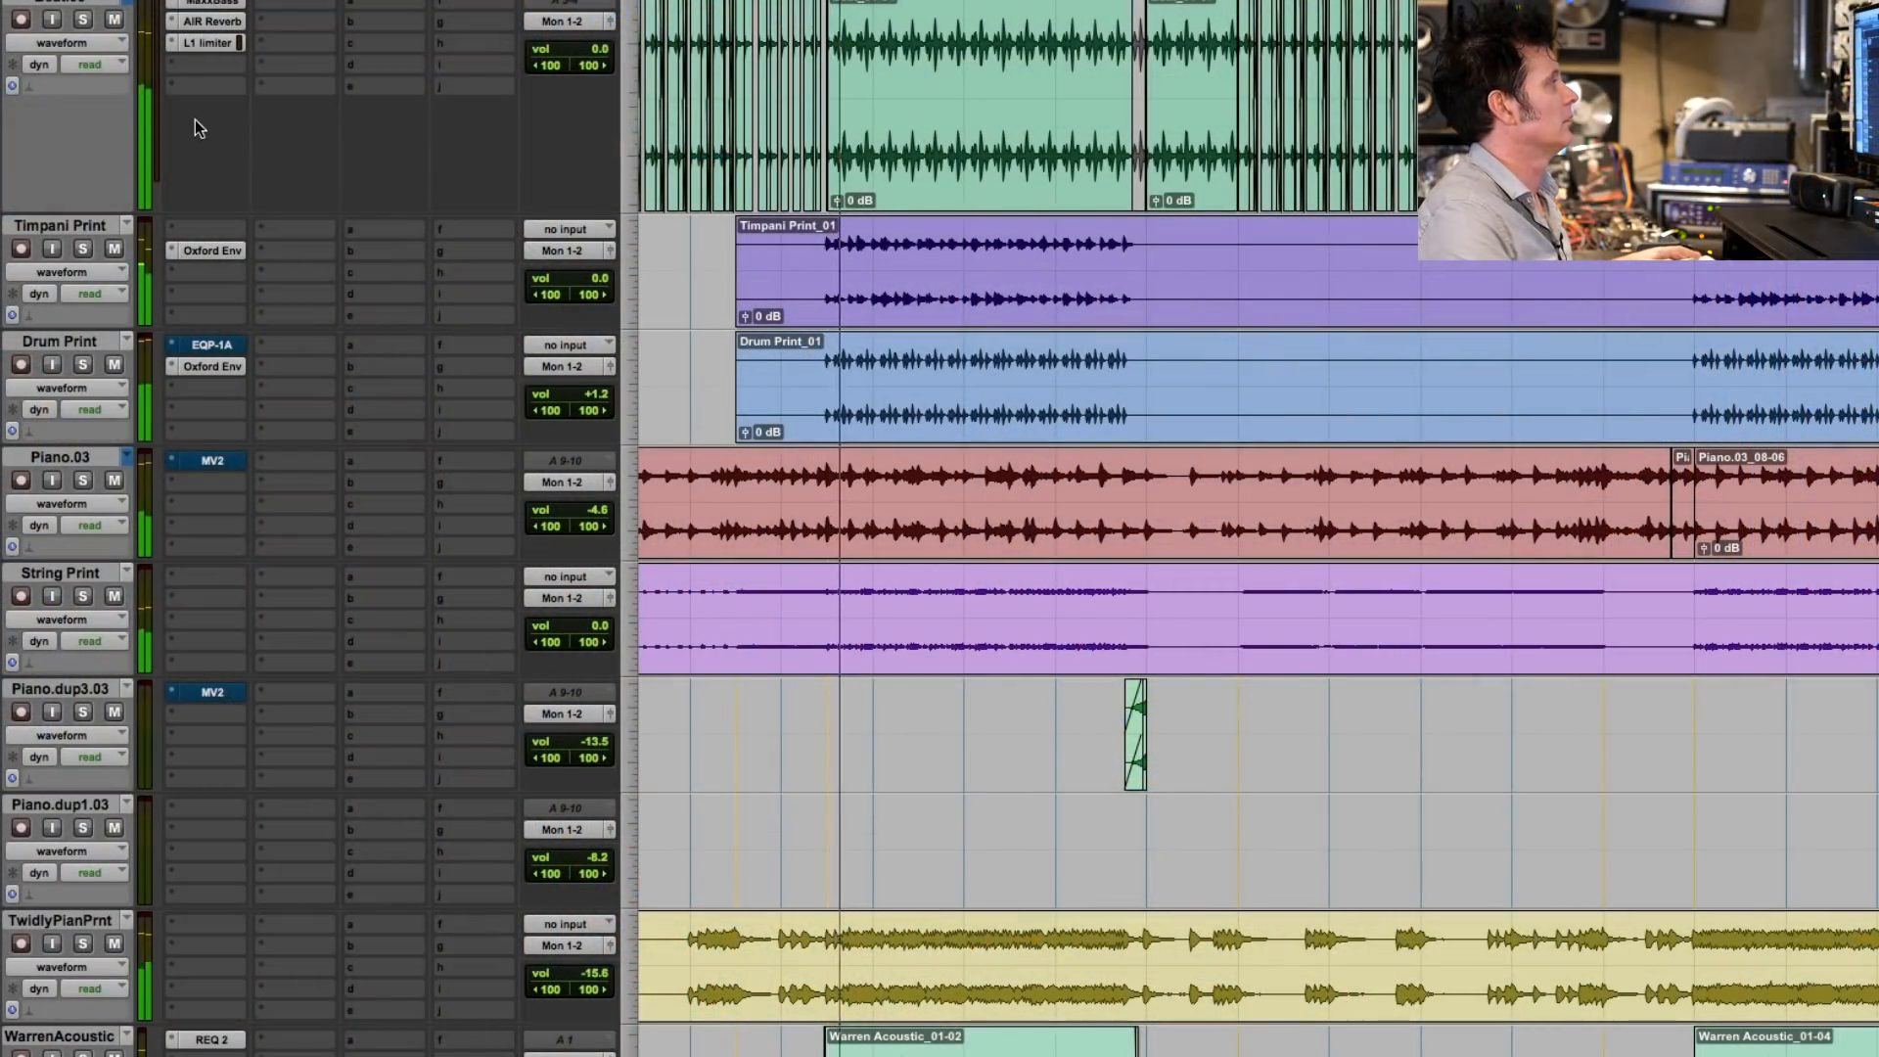
- Lower the Timpani Print track's volume to -0.7 after a brief solo check, and stop playback
left_click(83, 250)
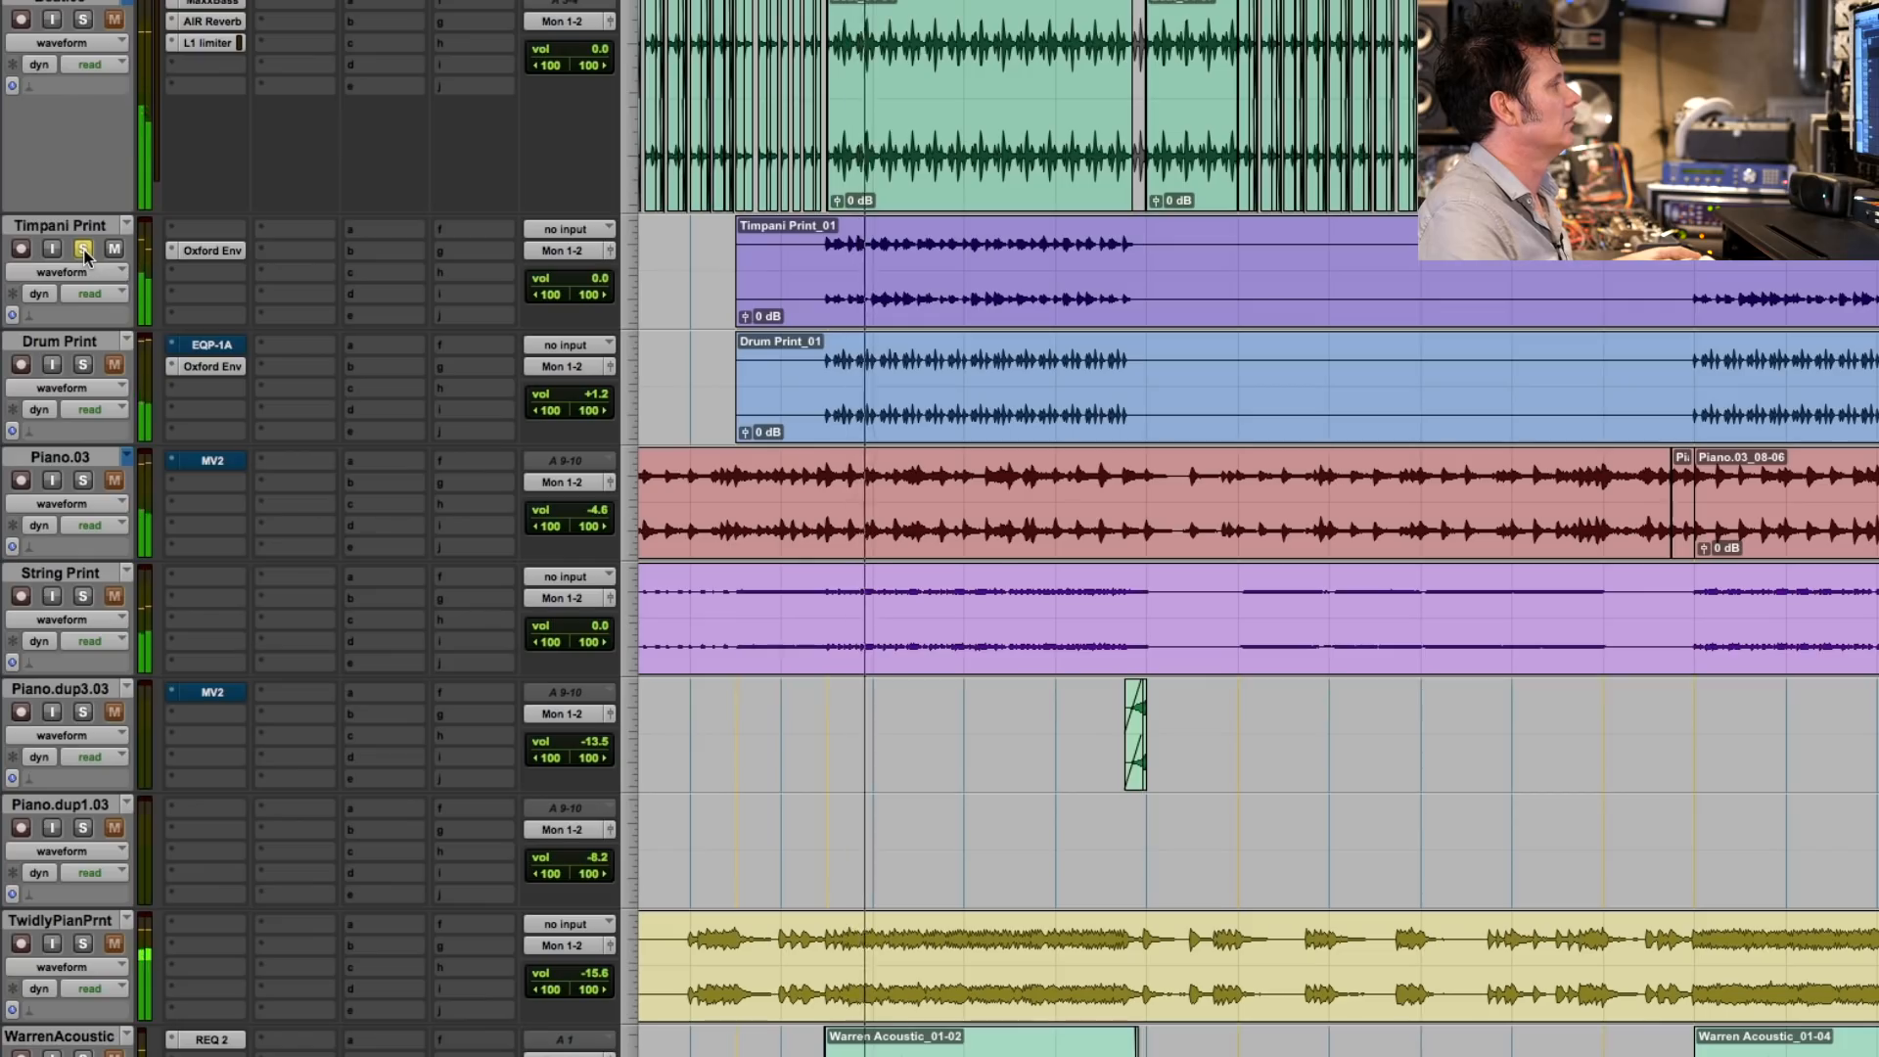
left_click(83, 249)
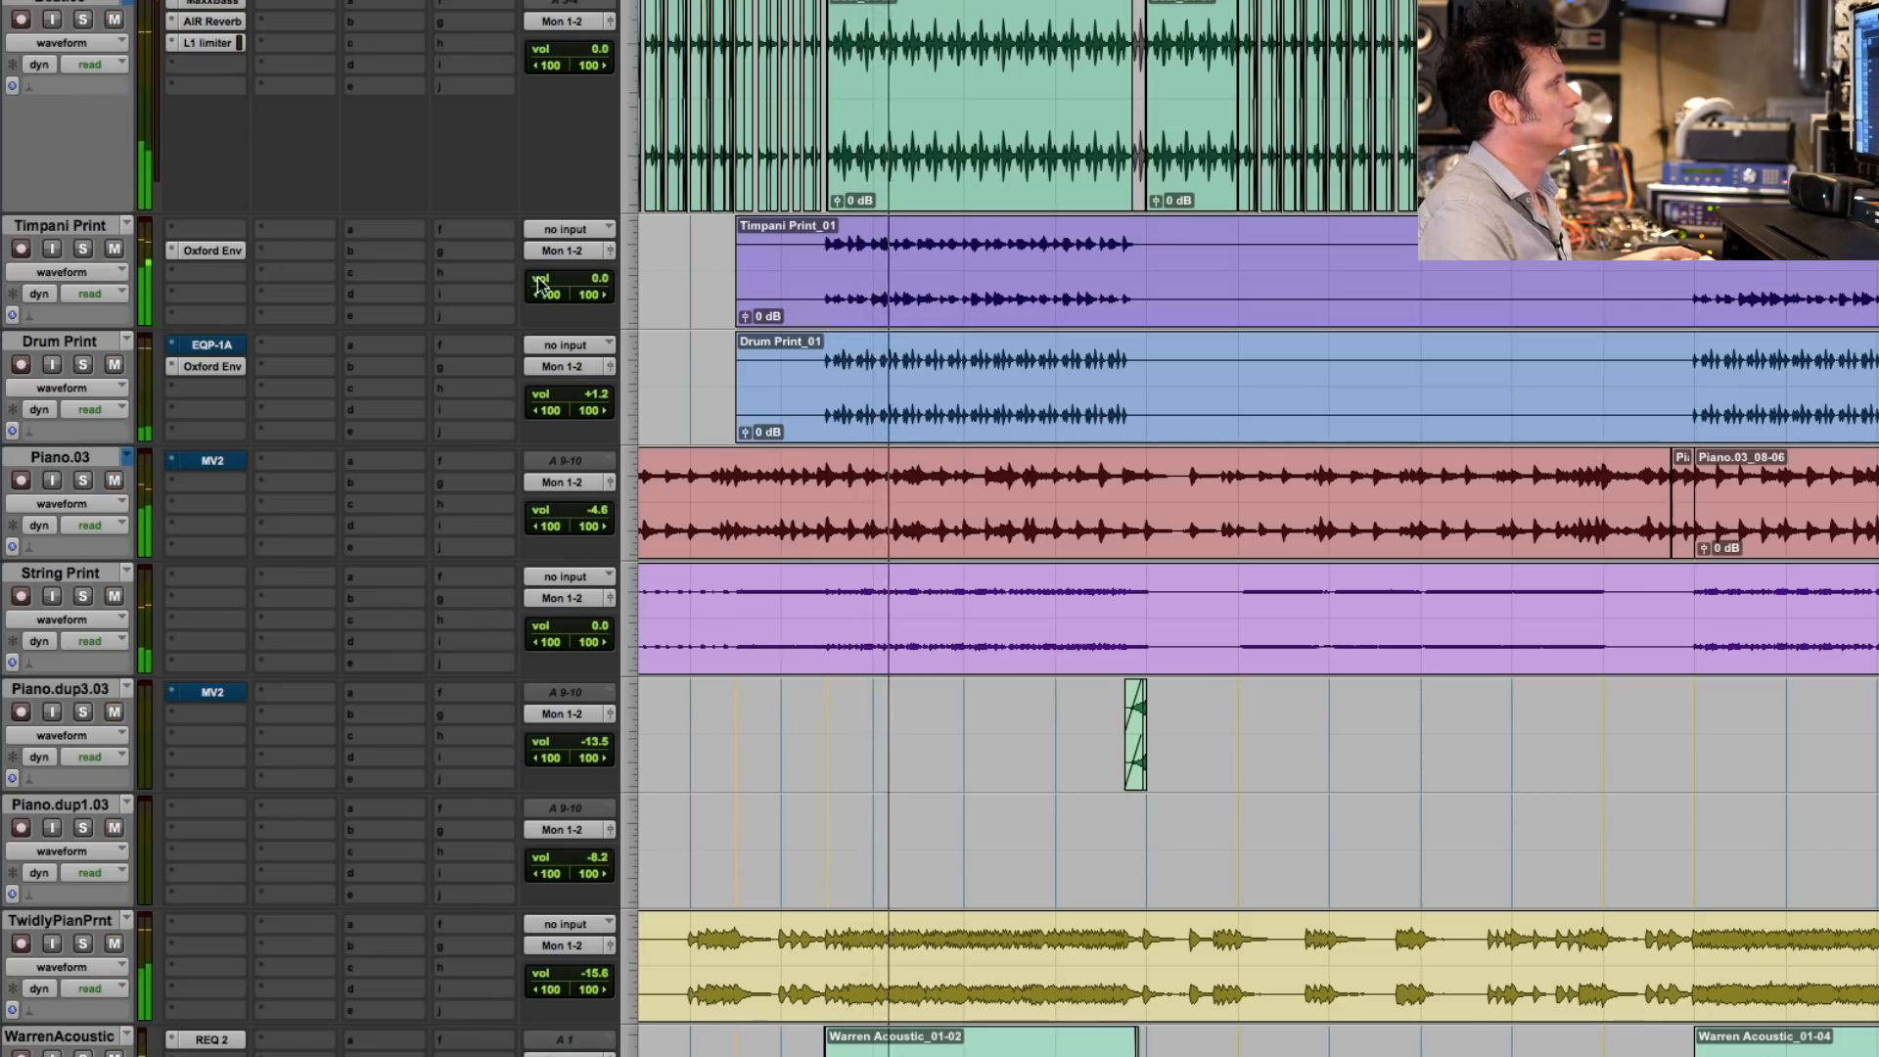
left_click(585, 279)
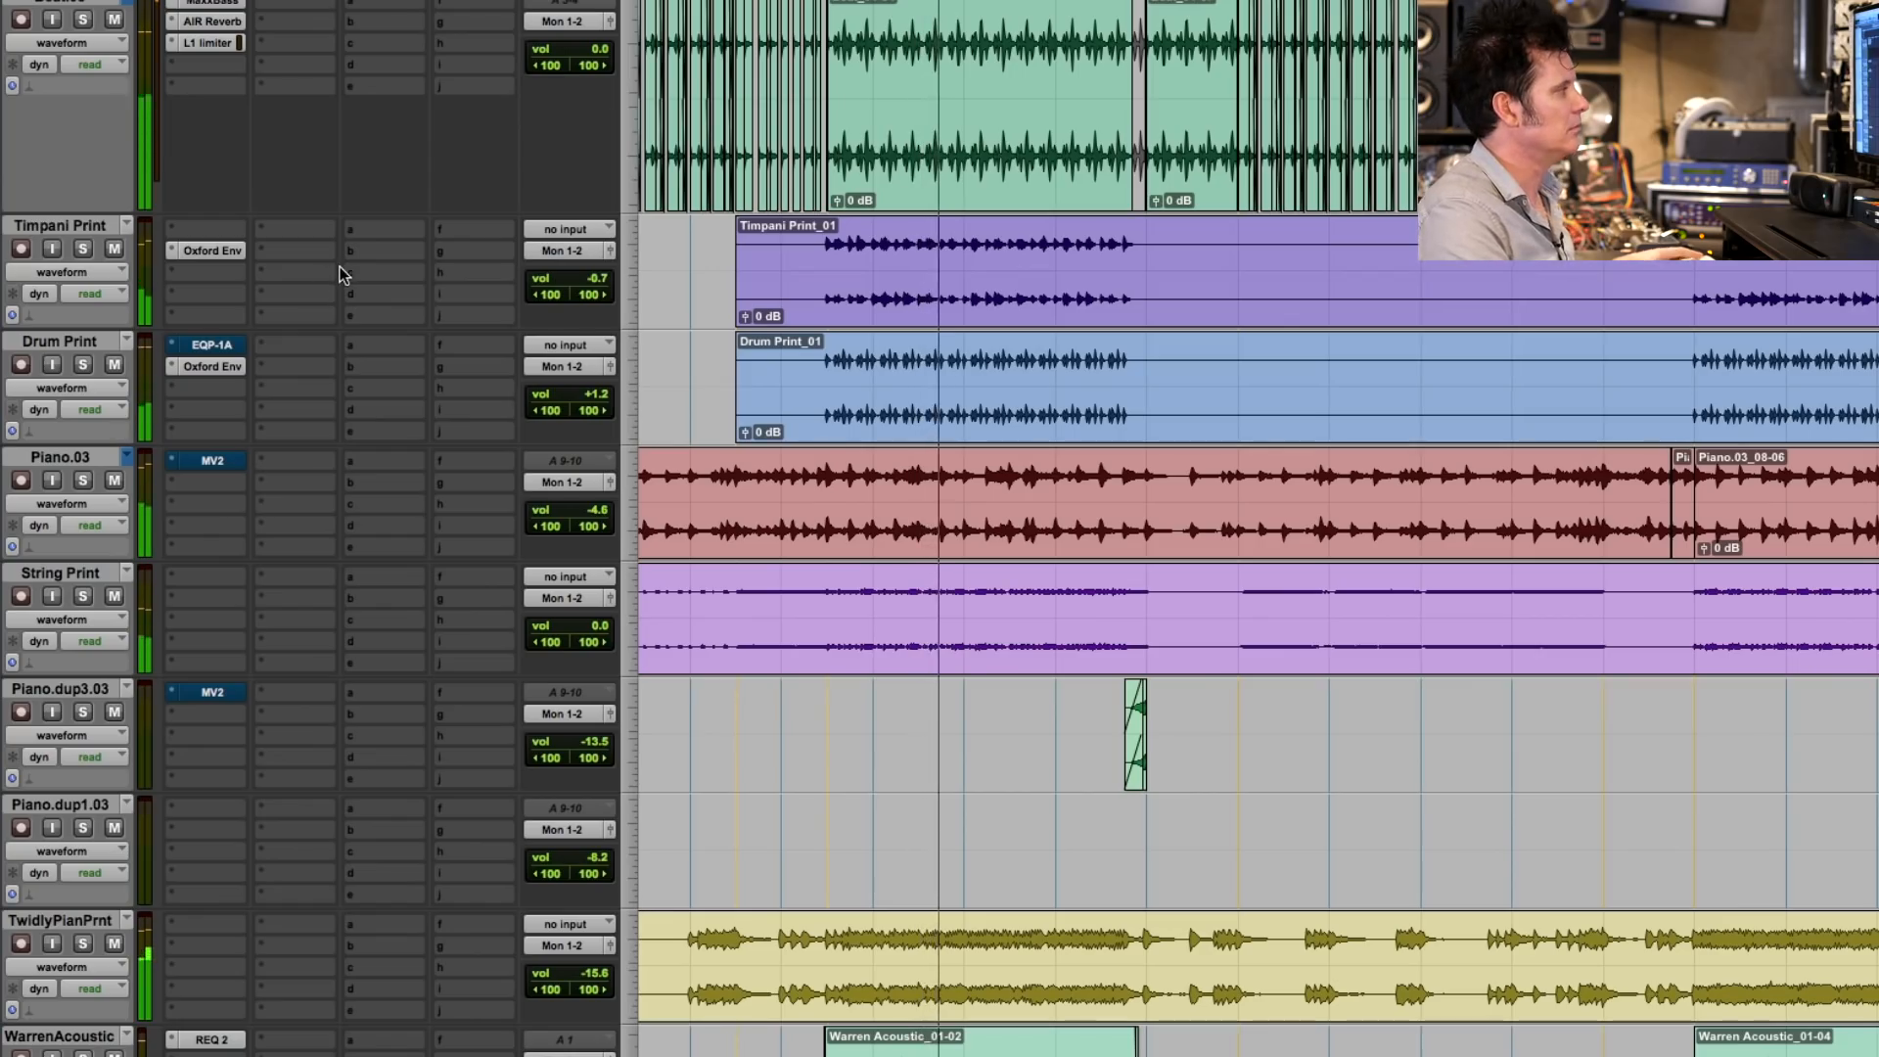
key("space")
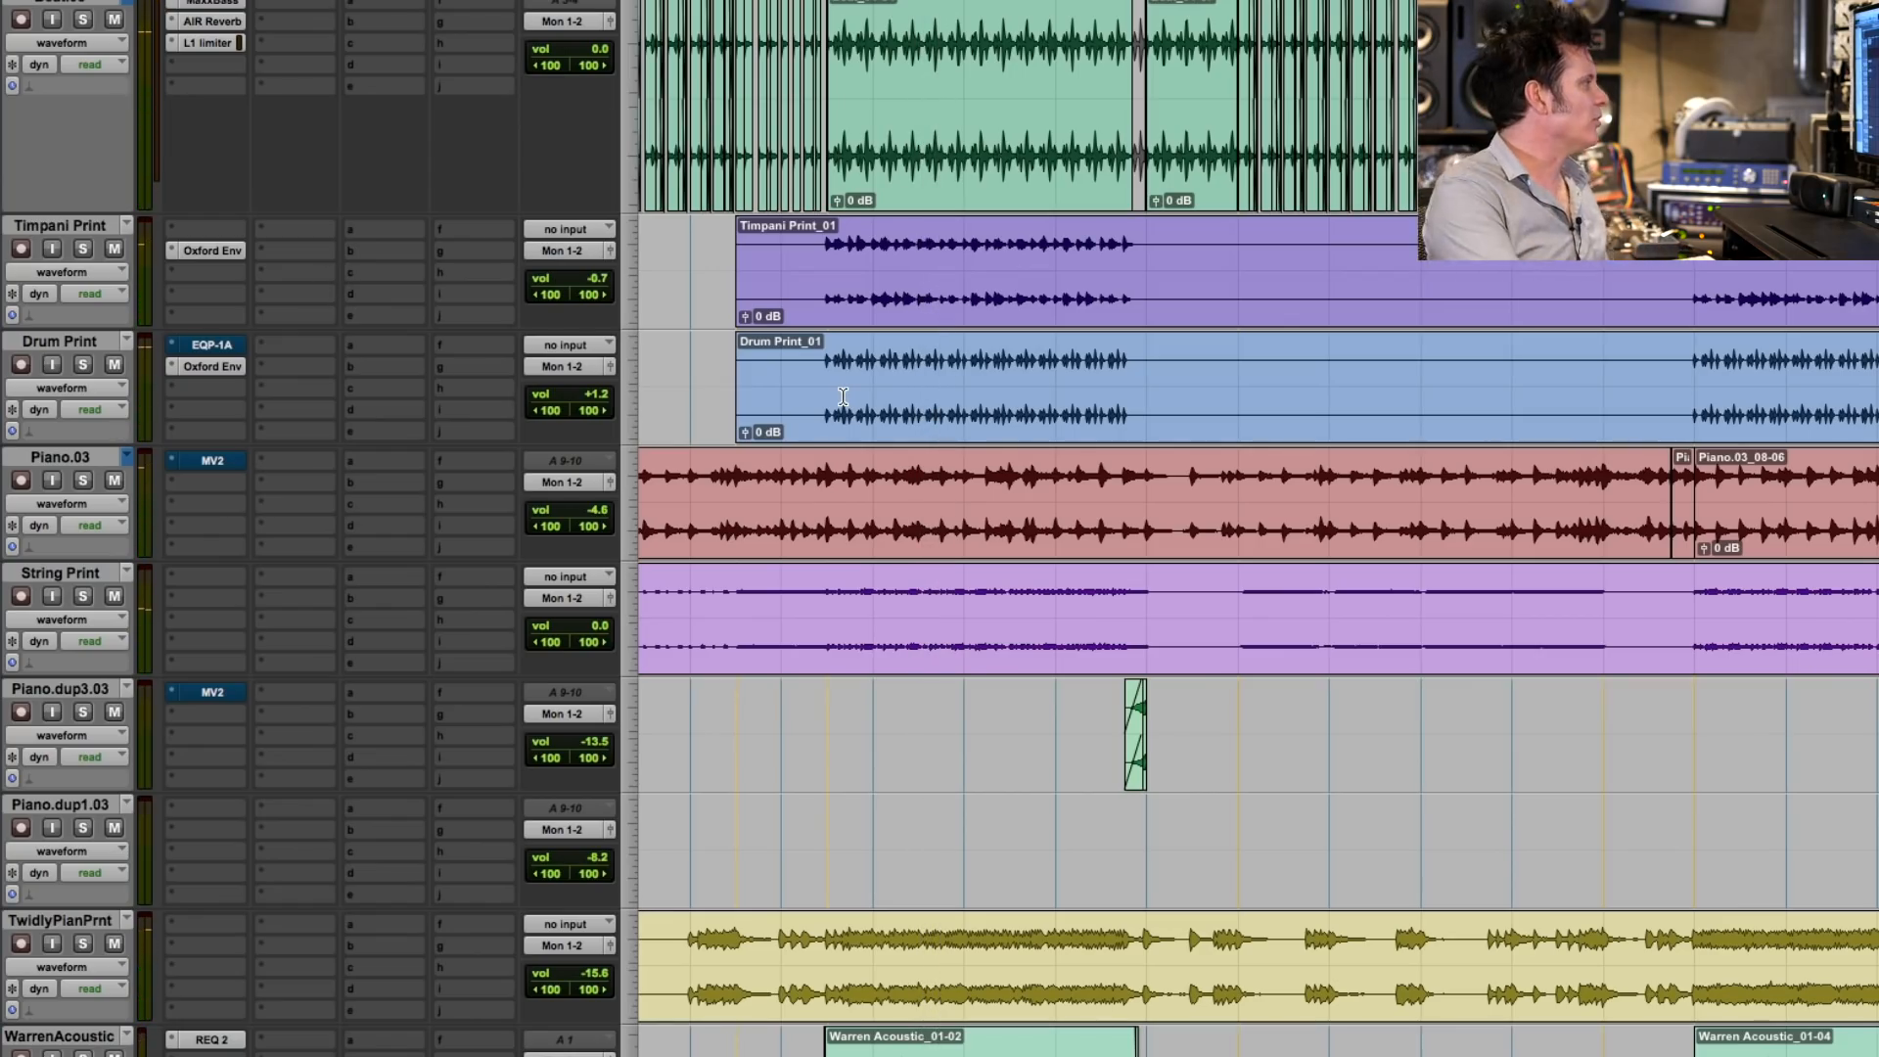
- Examine the inserts, sends and fader levels across all tracks in the mixer, from the beat to the vocal reverb and delay returns
key("super+equal")
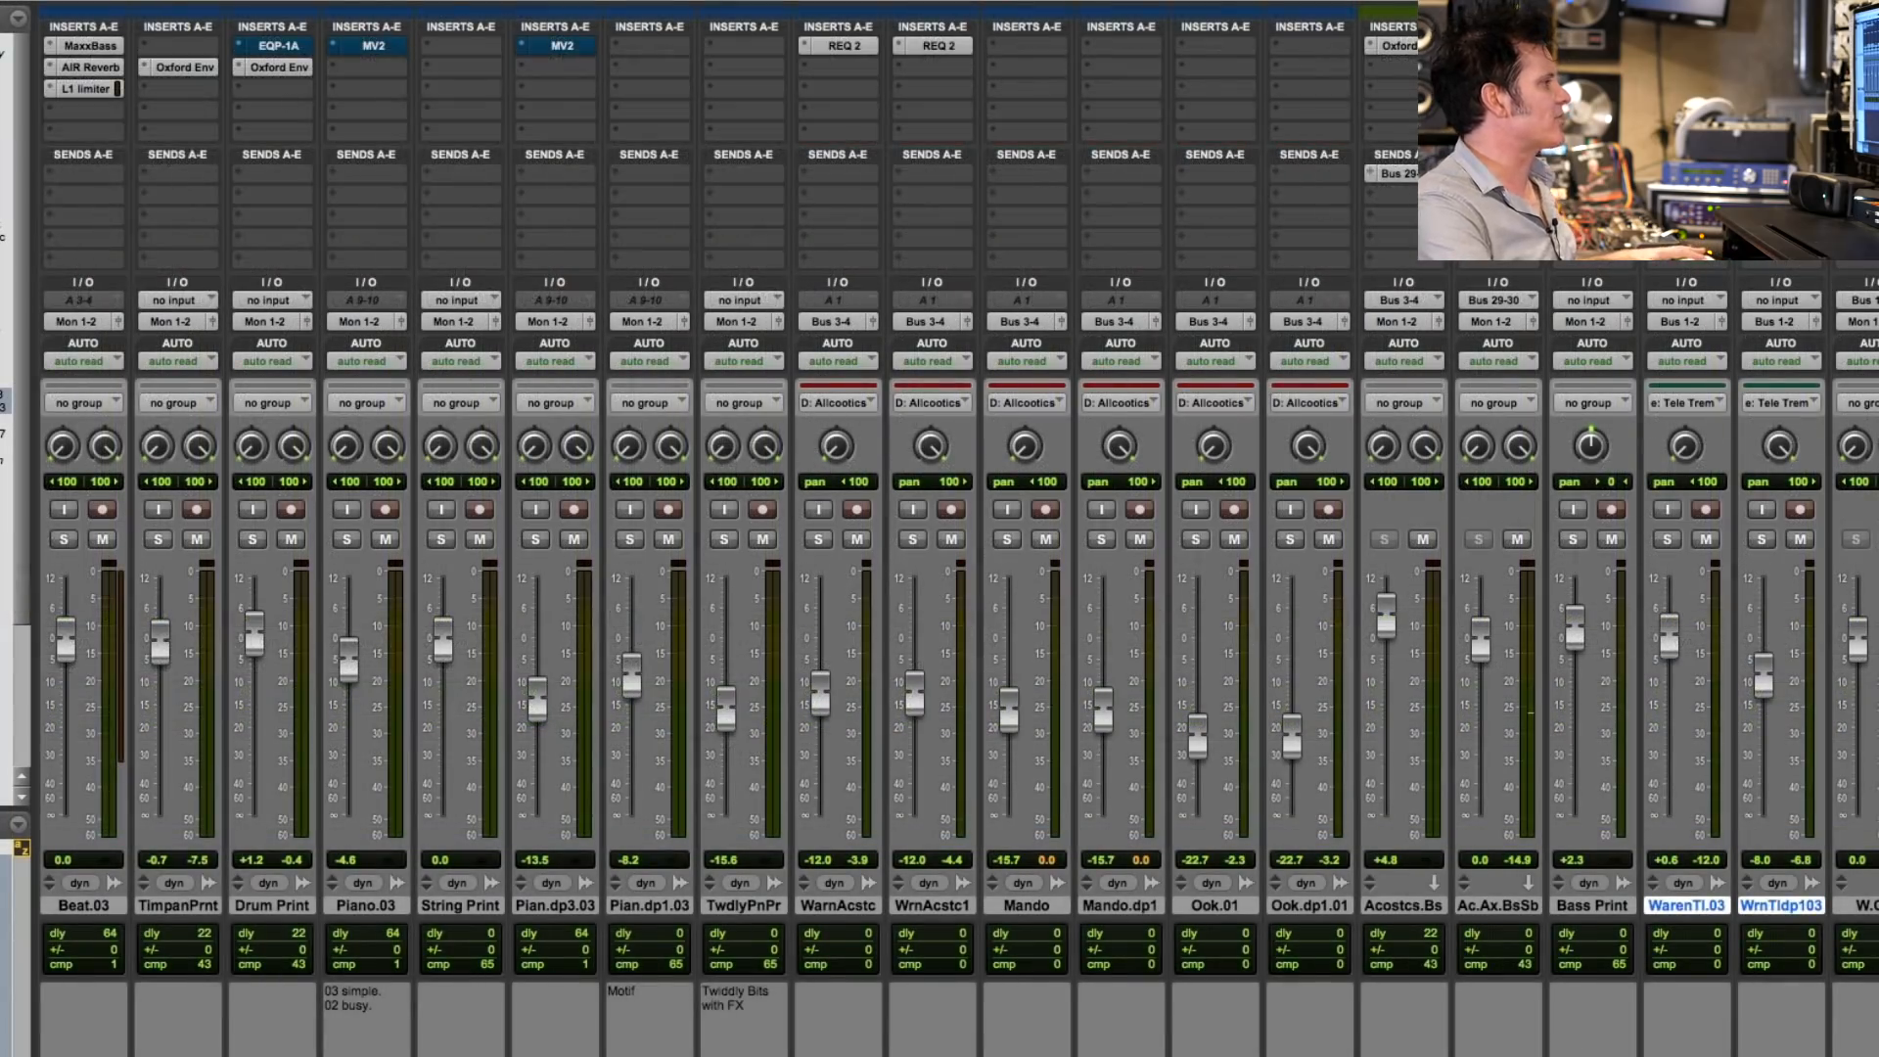
scroll(955, 528, "left", 5)
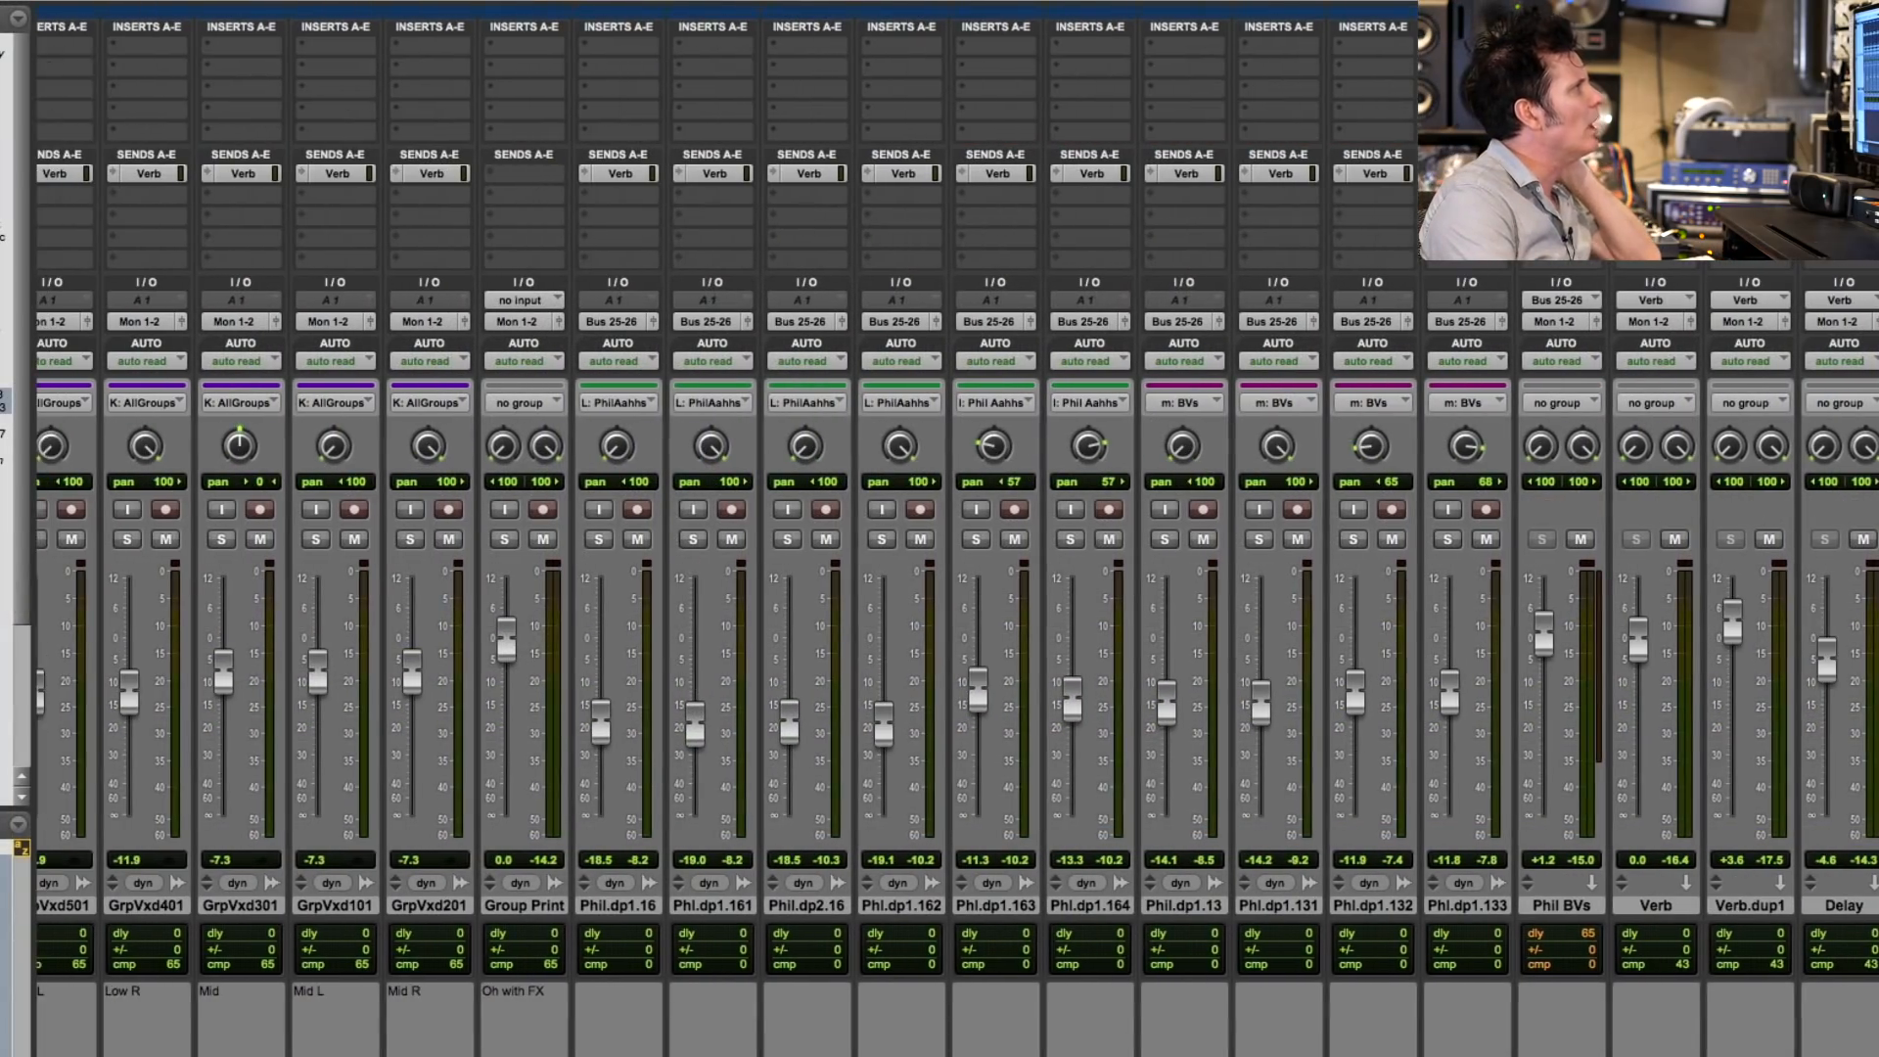
scroll(955, 529, "left", 12)
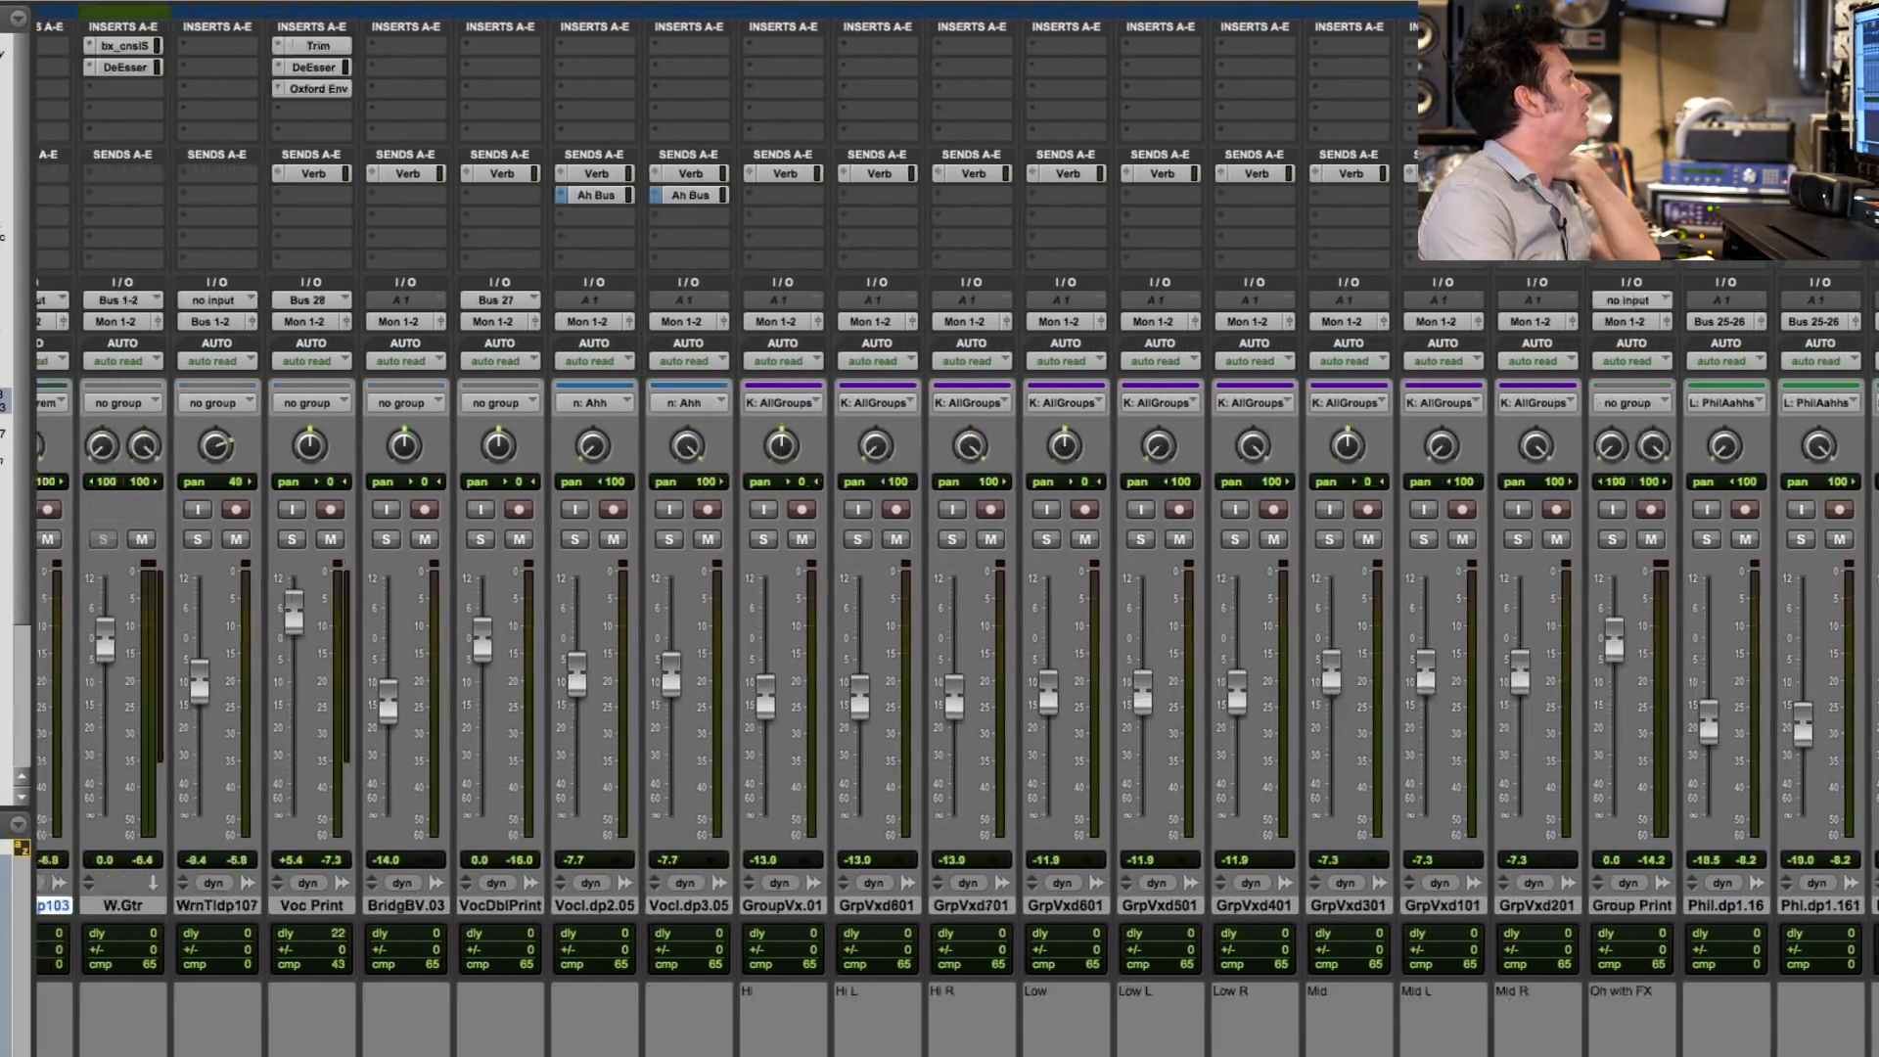
scroll(955, 529, "left", 8)
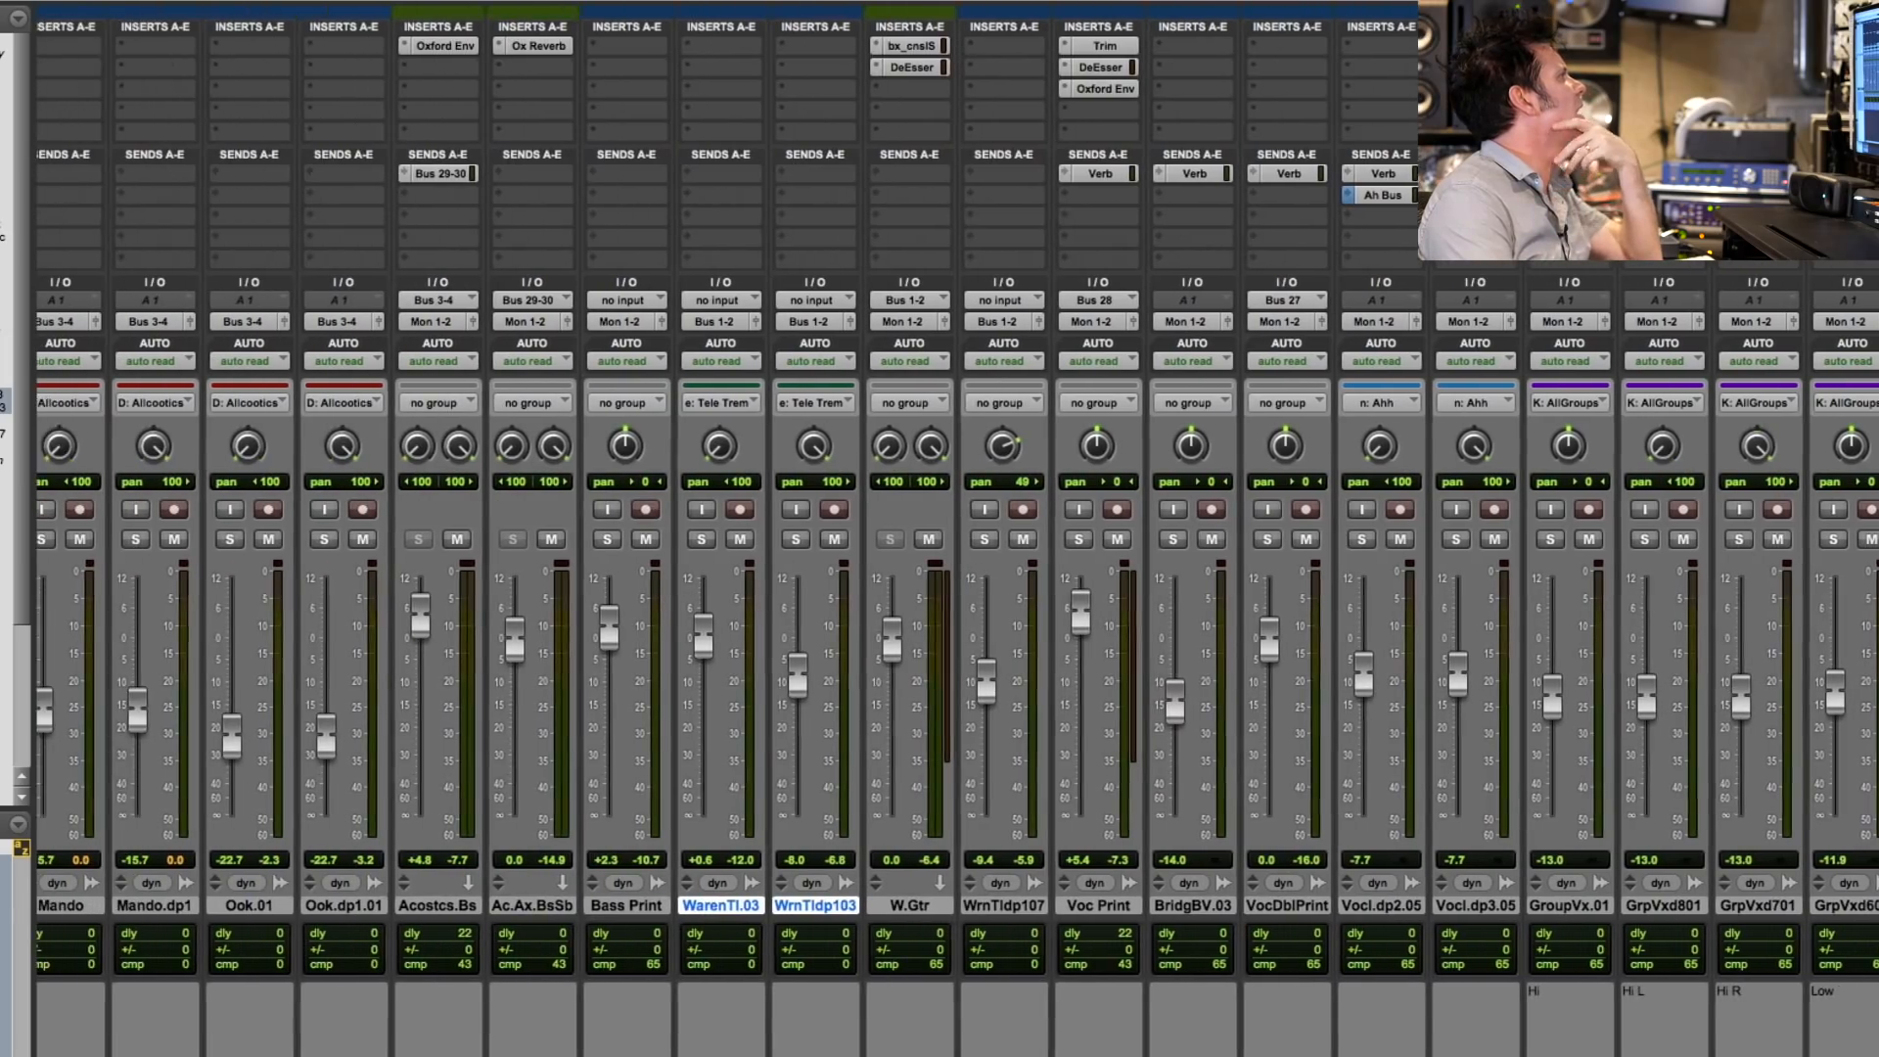
scroll(955, 529, "left", 7)
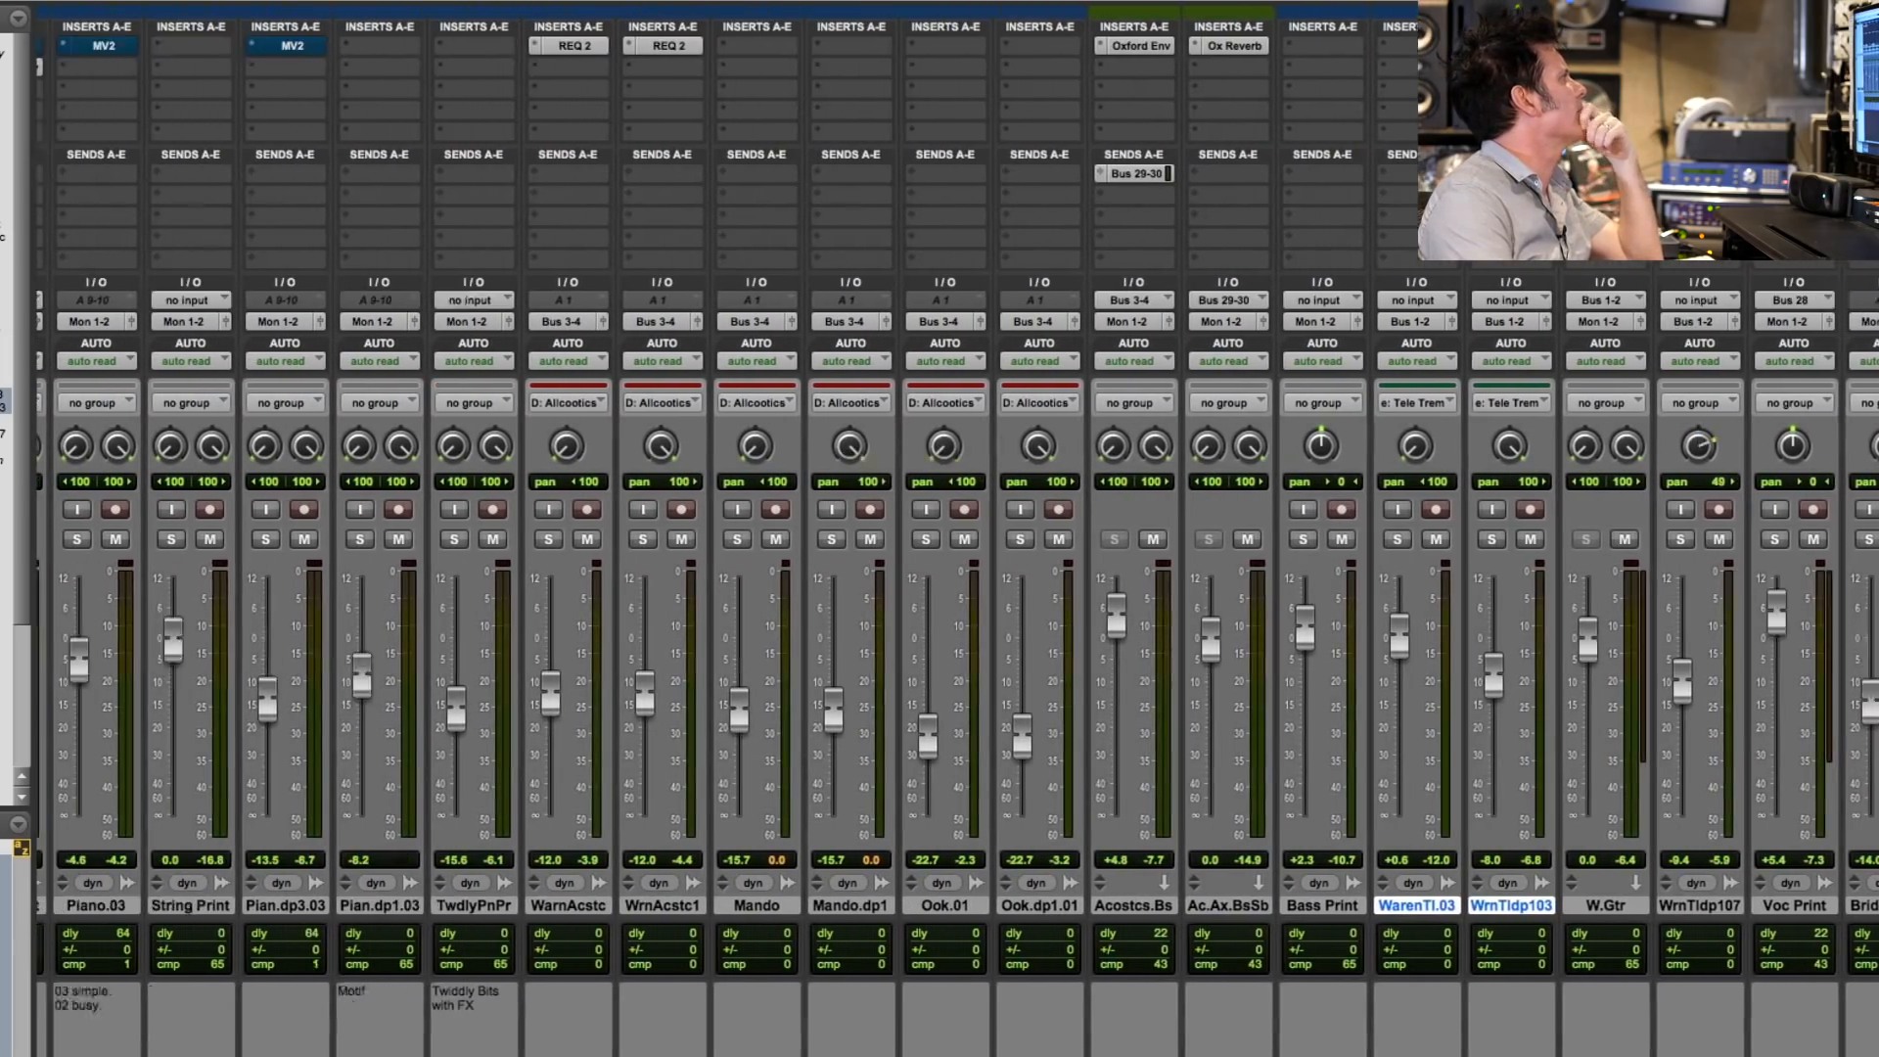
scroll(955, 529, "left", 1)
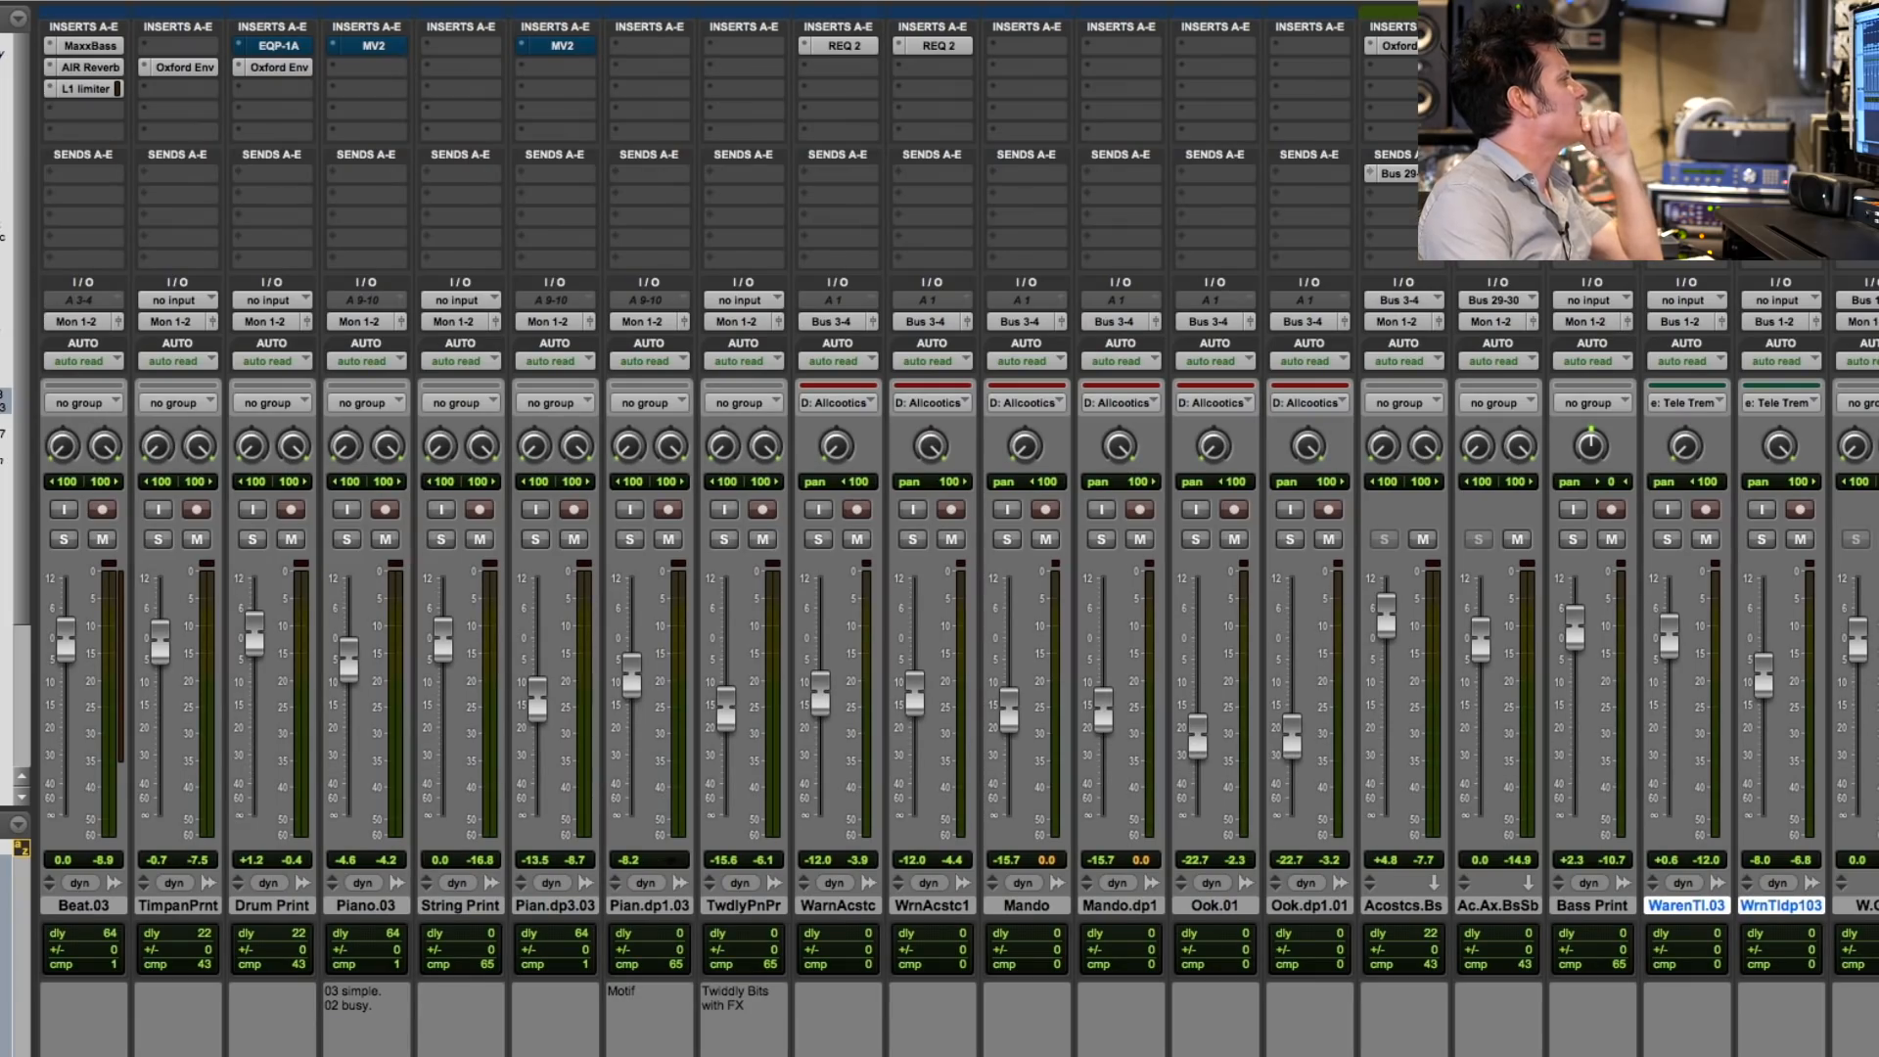
scroll(955, 528, "right", 13)
scroll(956, 528, "left", 12)
scroll(955, 529, "right", 14)
scroll(1621, 648, "left", 14)
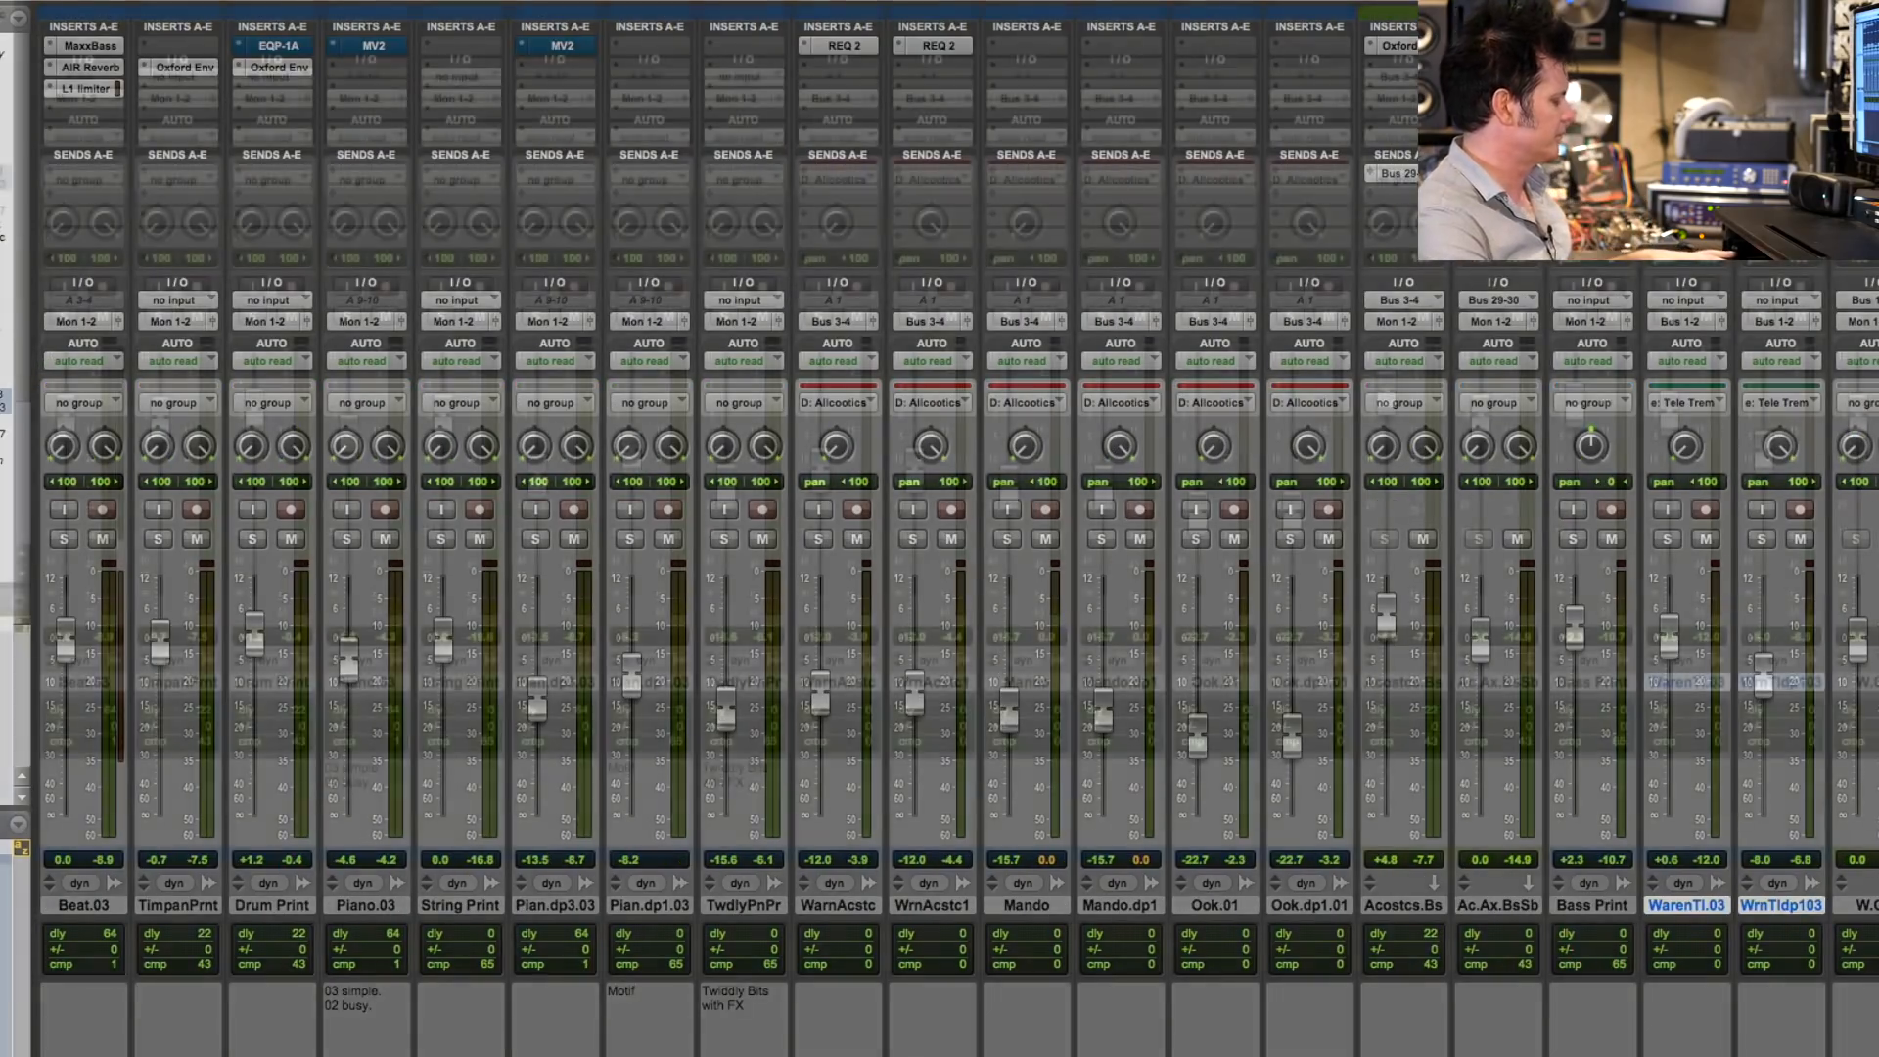
- Return to the Edit window and play the full mix over the selected Timpani Print passage that starts with the Beat_01-54 clip
key("super+equal")
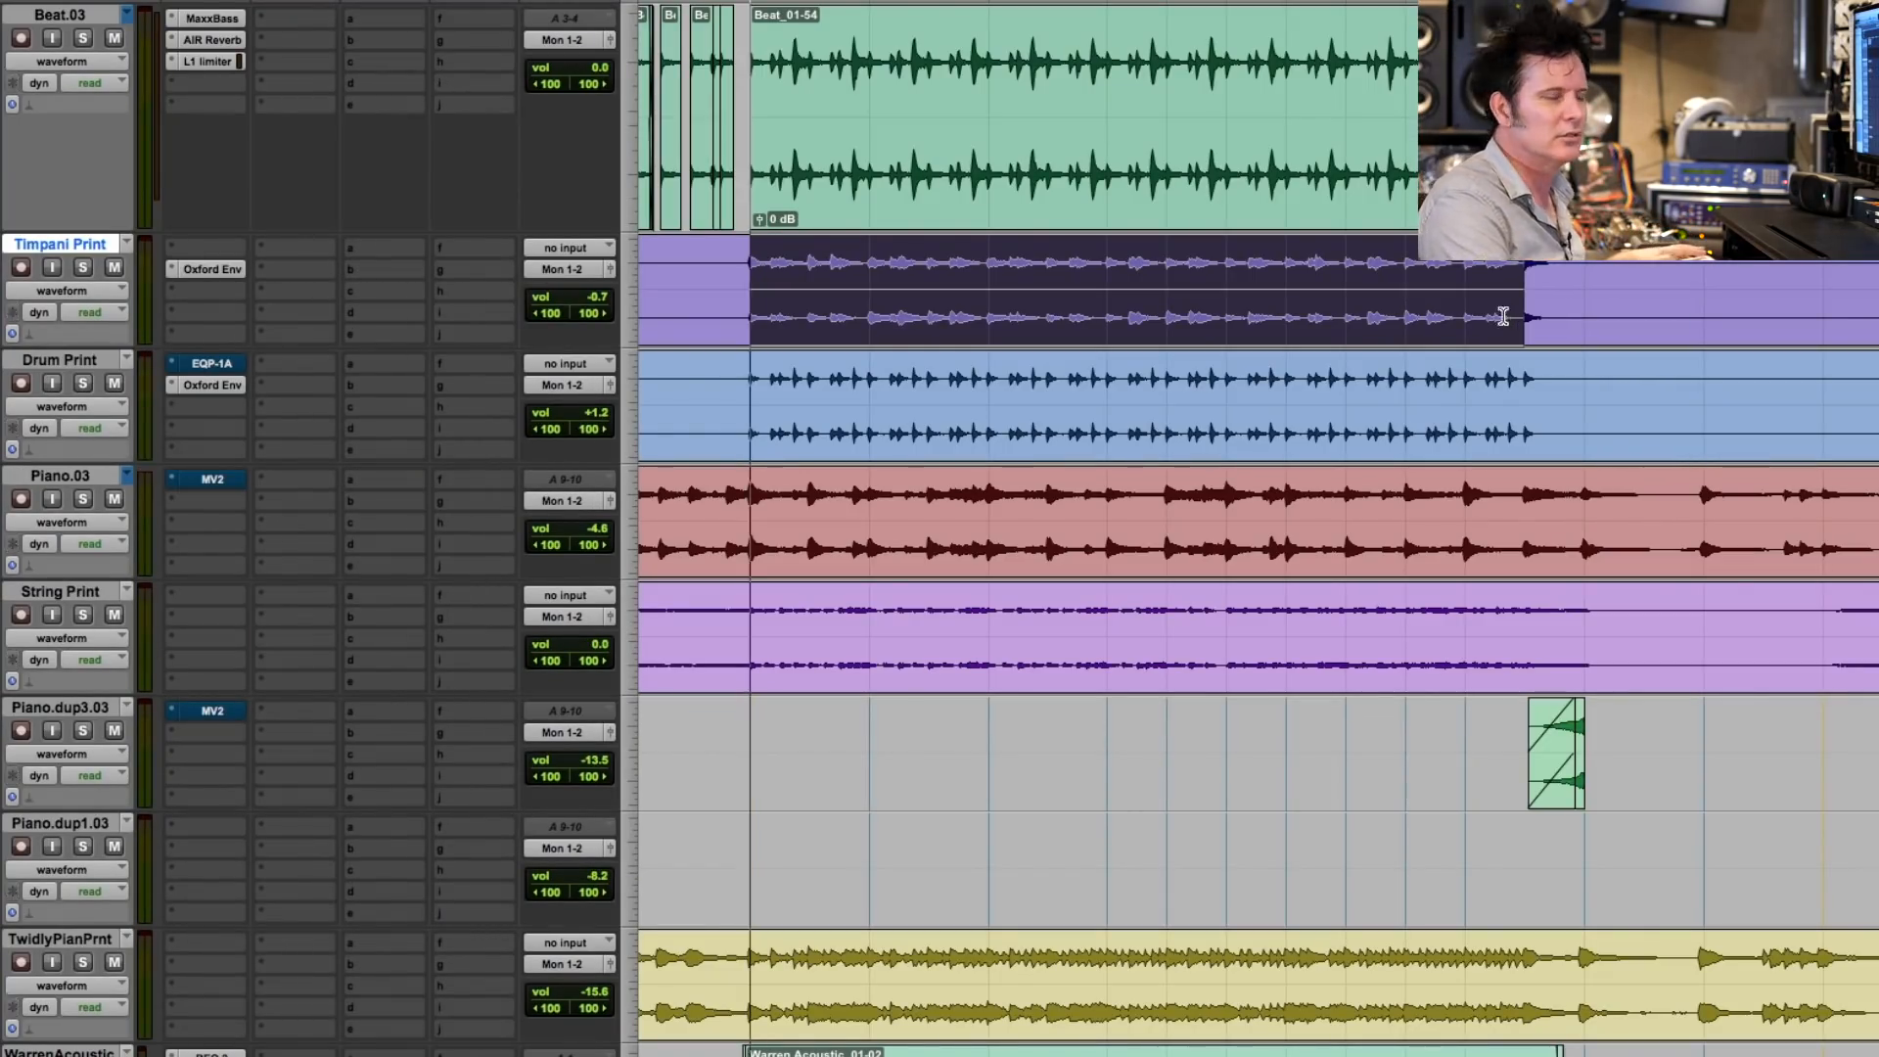
key("space")
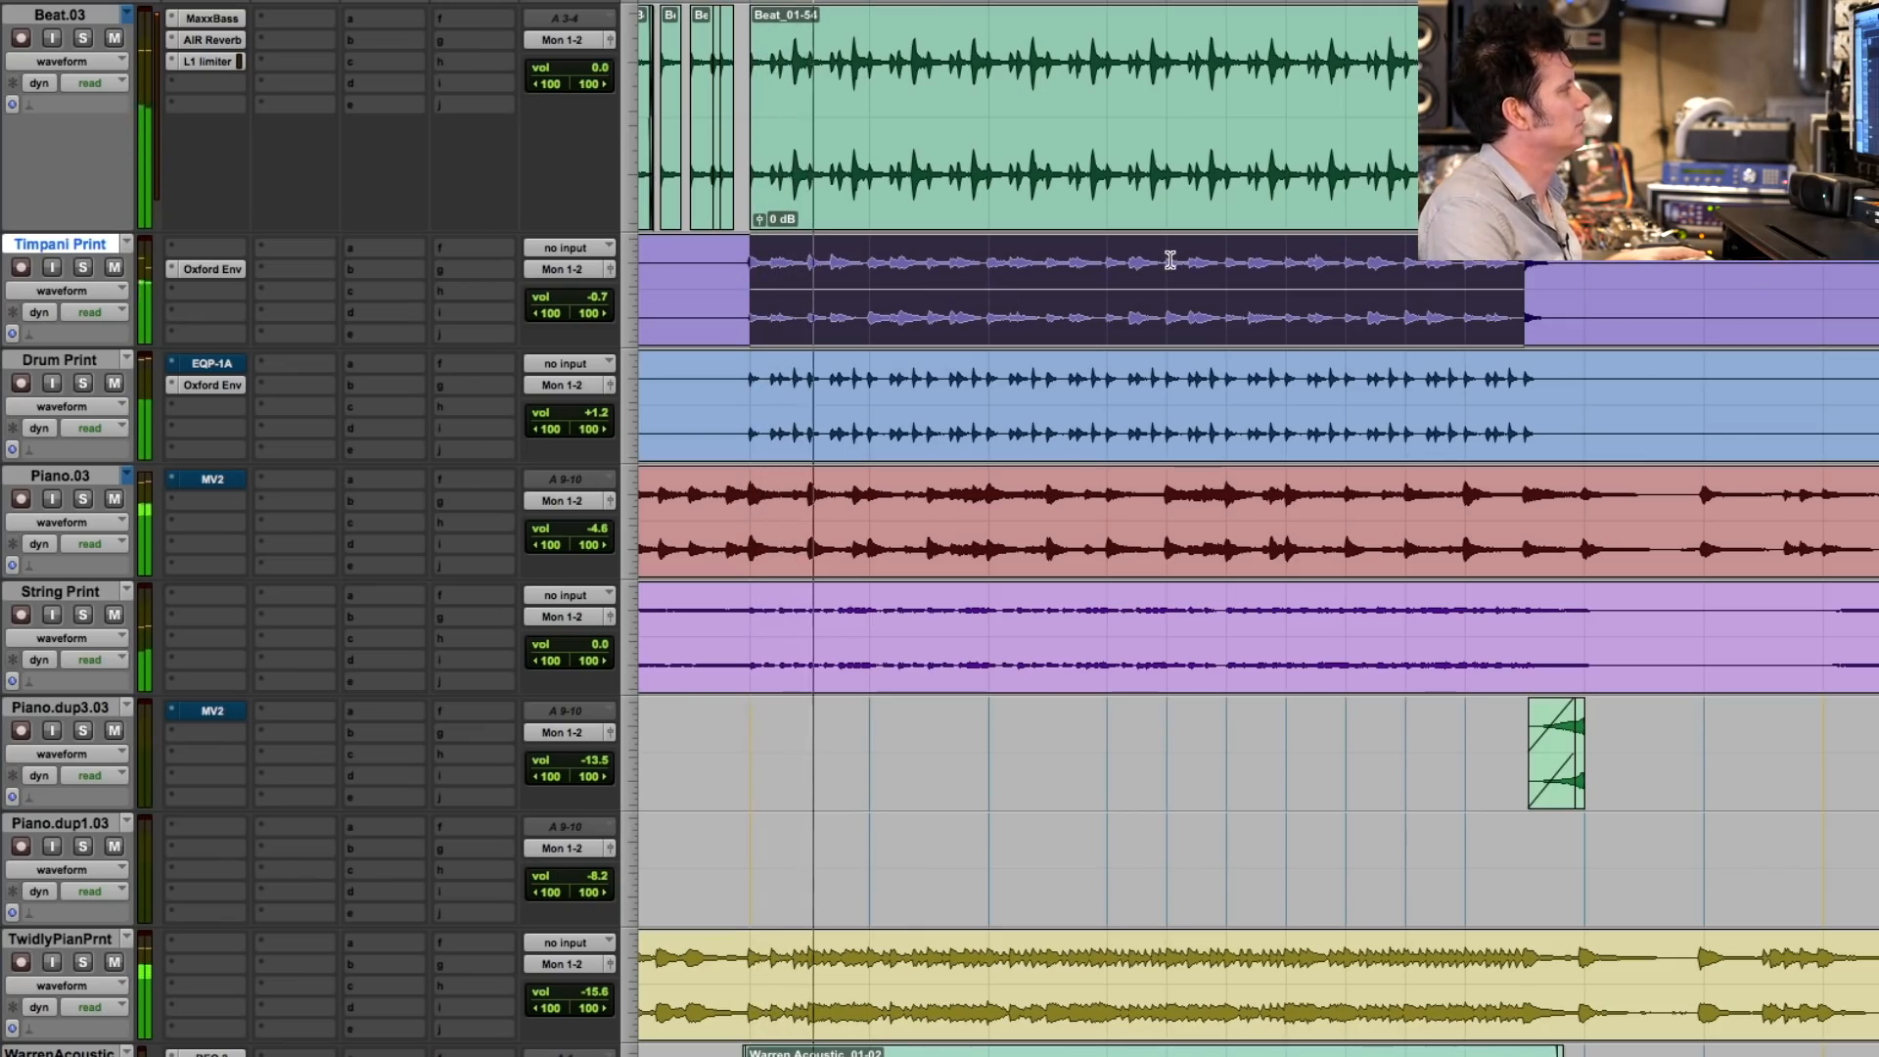